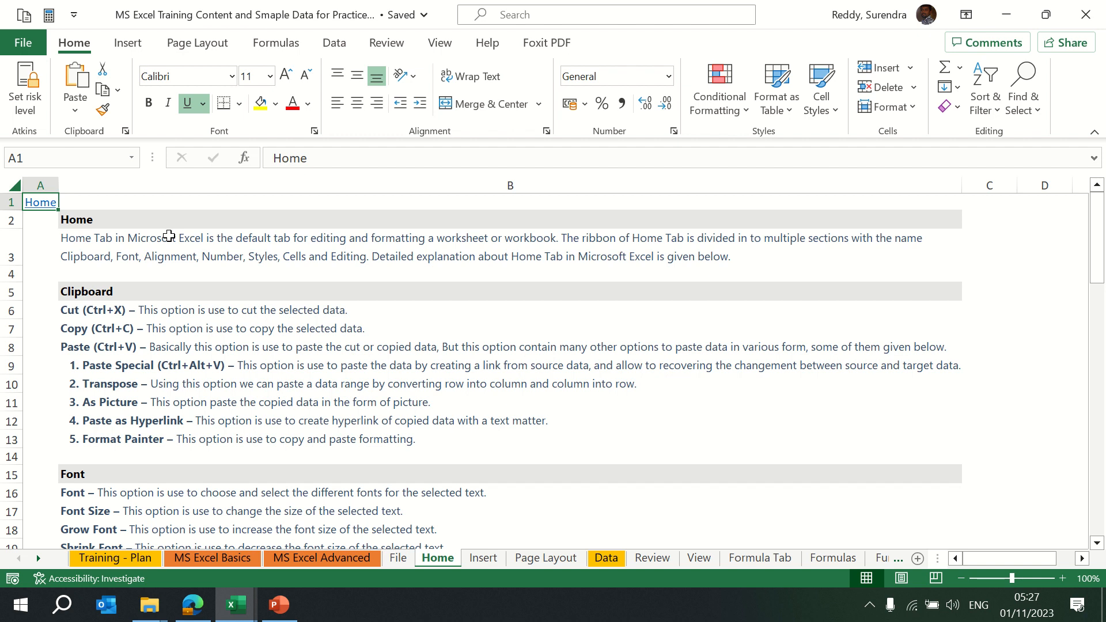
Scroll through the Home sheet notes with the arrow keys, then move on to the Sample Data-1 sheet
left_click(104, 243)
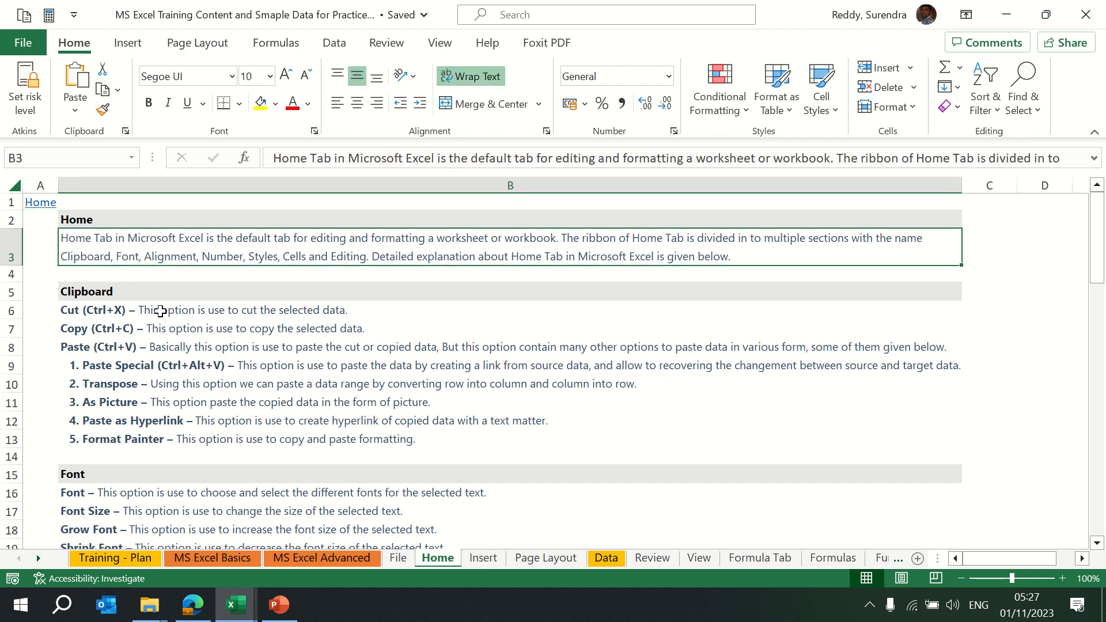
key("Down")
key("Down")
key("Down")
key("Down")
key("Down")
key("Down")
key("Down")
key("Down")
key("Down")
key("Down")
key("Down")
key("Down")
key("Down")
key("Down")
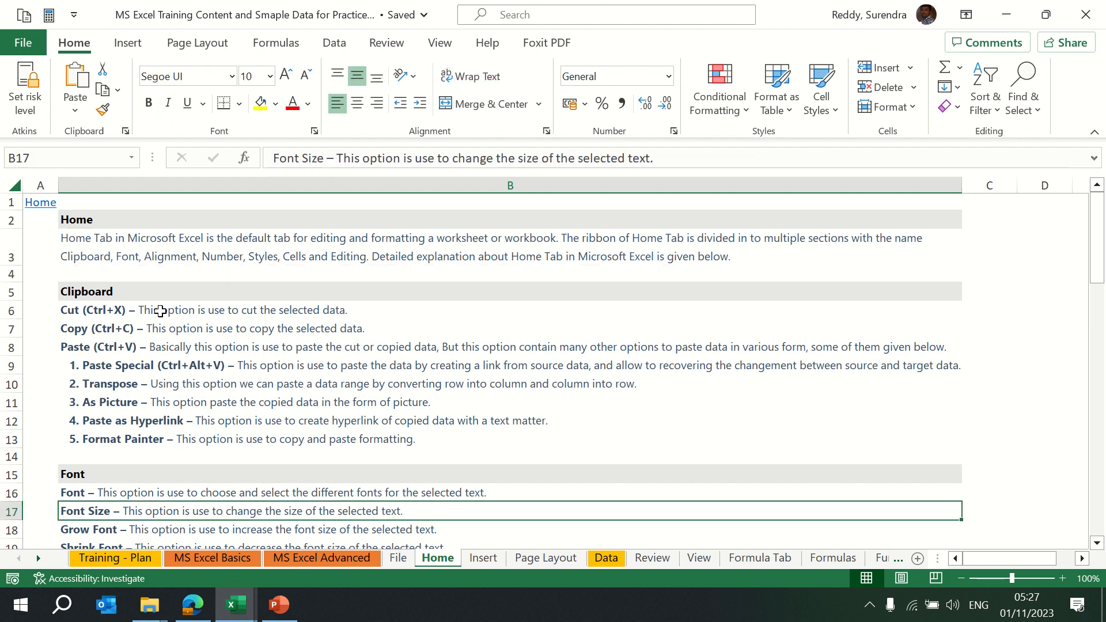
key("Down")
key("Down")
key("Down")
key("Down")
key("Down")
key("Down")
key("Down")
key("Down")
key("Down")
key("Down")
key("Down")
key("Down")
key("Down")
key("Down")
key("Down")
key("Down")
key("Down")
key("Down")
key("Down")
key("Down")
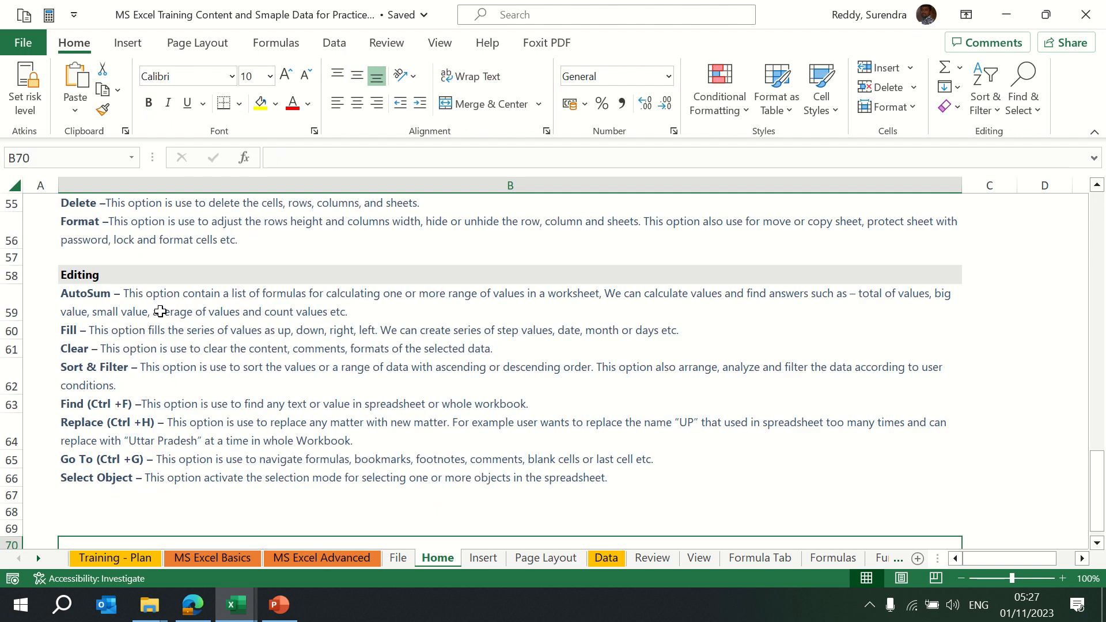
key("Down")
key("Down")
key("Down")
key("Down")
key("Down")
key("Down")
key("Down")
key("Down")
key("Down")
key("Down")
key("Down")
key("Down")
key("Down")
key("Down")
key("Down")
key("Up")
key("Up")
key("Up")
key("Up")
key("Up")
key("Up")
key("Up")
key("Up")
key("Up")
key("Up")
key("Up")
key("Up")
key("Up")
key("Up")
key("Up")
key("Up")
key("Up")
key("Up")
key("Up")
key("Up")
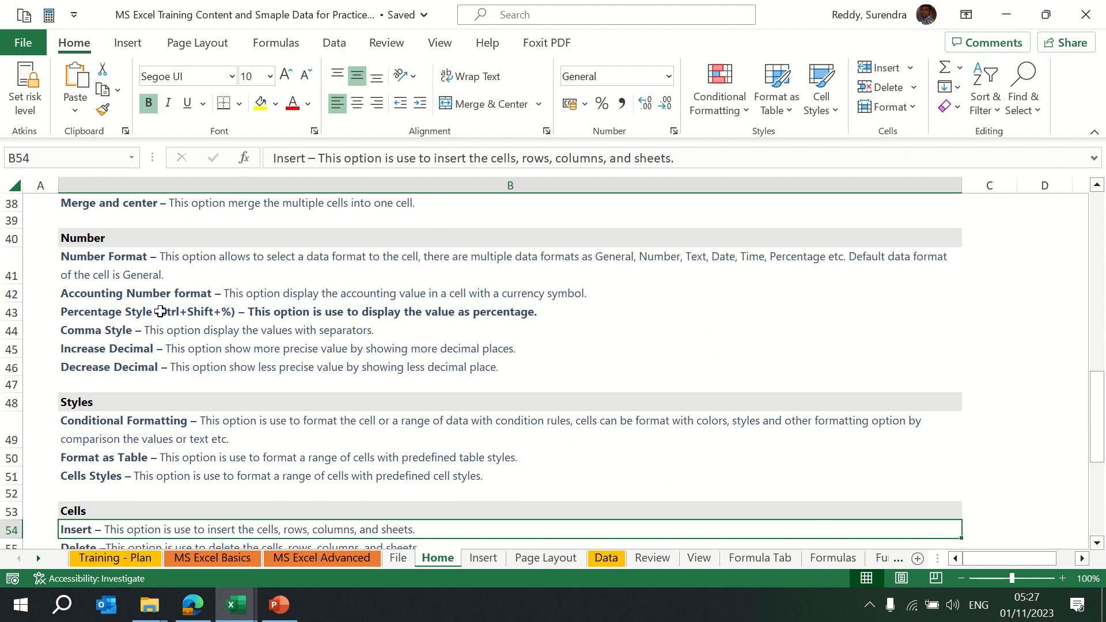
key("Up")
key("Up")
key("Up")
key("Up")
key("Up")
key("Up")
key("Up")
key("Up")
key("Up")
key("Up")
key("Up")
key("Up")
key("Up")
key("Up")
key("Up")
key("Up")
key("Up")
key("Up")
key("Up")
key("Up")
key("Up")
key("Up")
key("Up")
key("Up")
key("Up")
key("Up")
key("Up")
key("Up")
key("Up")
key("Up")
key("Up")
key("Up")
key("Up")
key("Up")
key("Up")
key("Up")
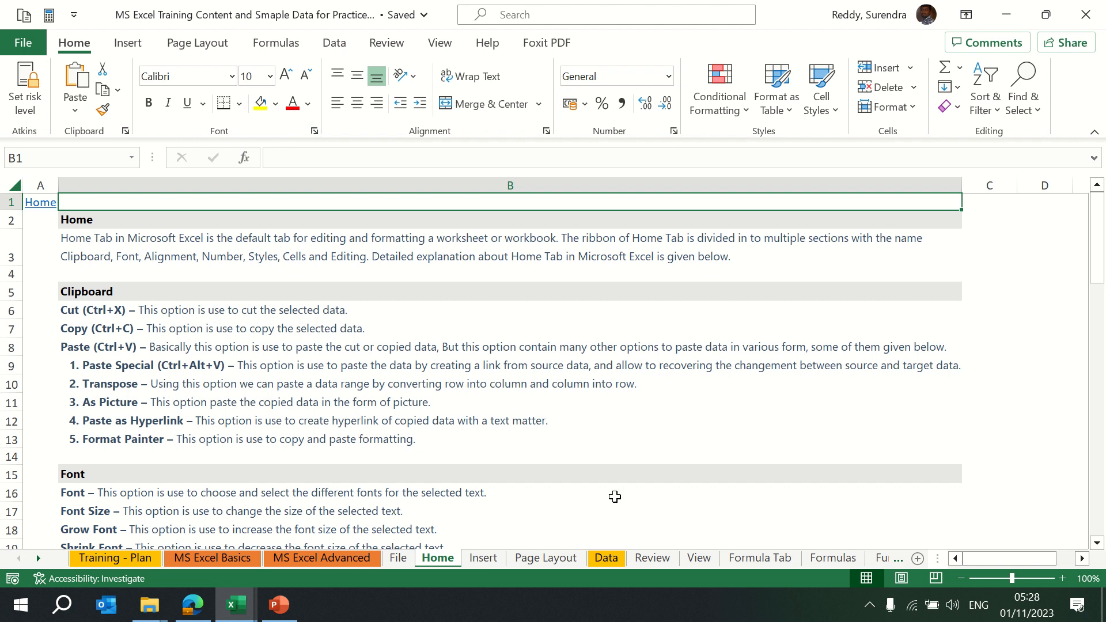
key("ctrl+Page_Down")
key("ctrl+Page_Down")
key("ctrl+Page_Down")
key("ctrl+Page_Down")
key("ctrl+Page_Down")
key("ctrl+Page_Down")
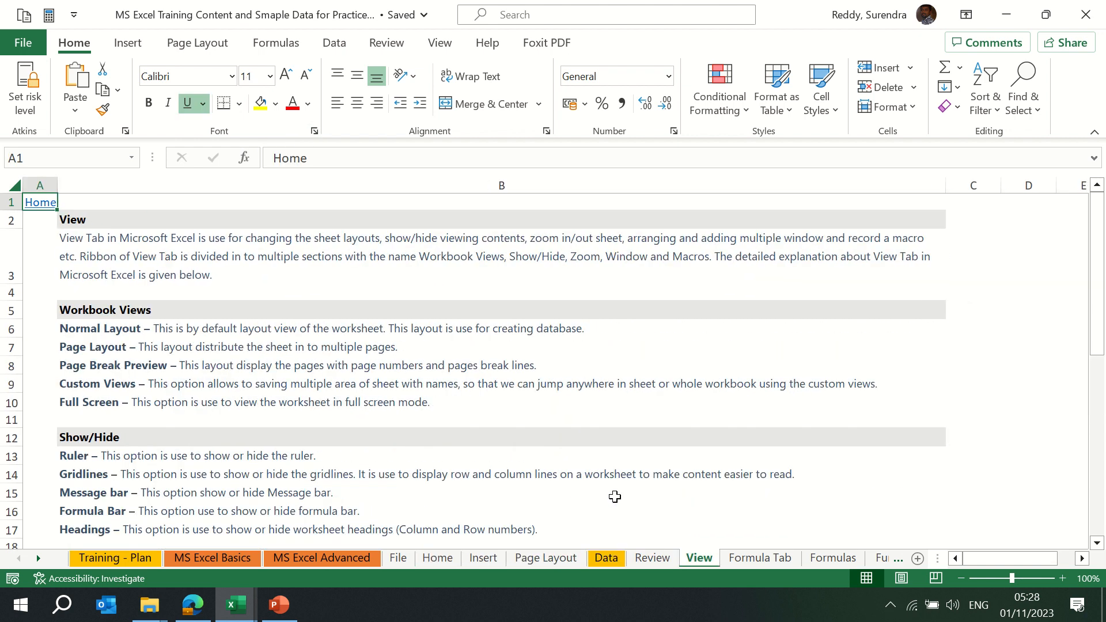
key("ctrl+Page_Down")
key("ctrl+Page_Down")
key("ctrl+Page_Down")
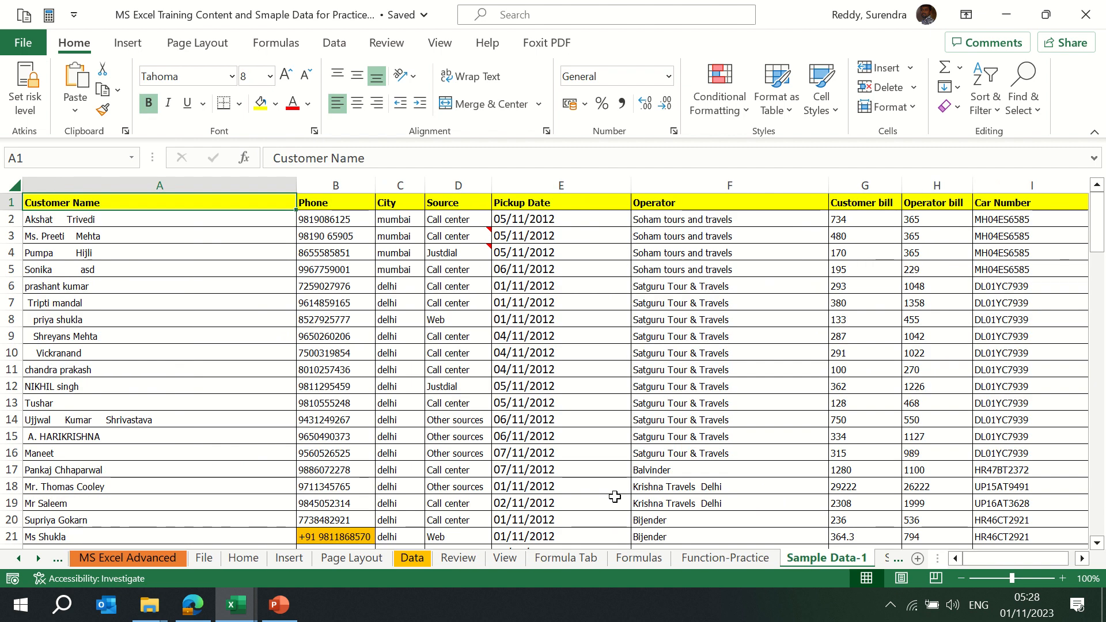
Copy the customer table A1:I121 and paste it into a new workbook, Book4
key("ctrl+shift+Right")
key("ctrl+shift+Down")
key("ctrl+c")
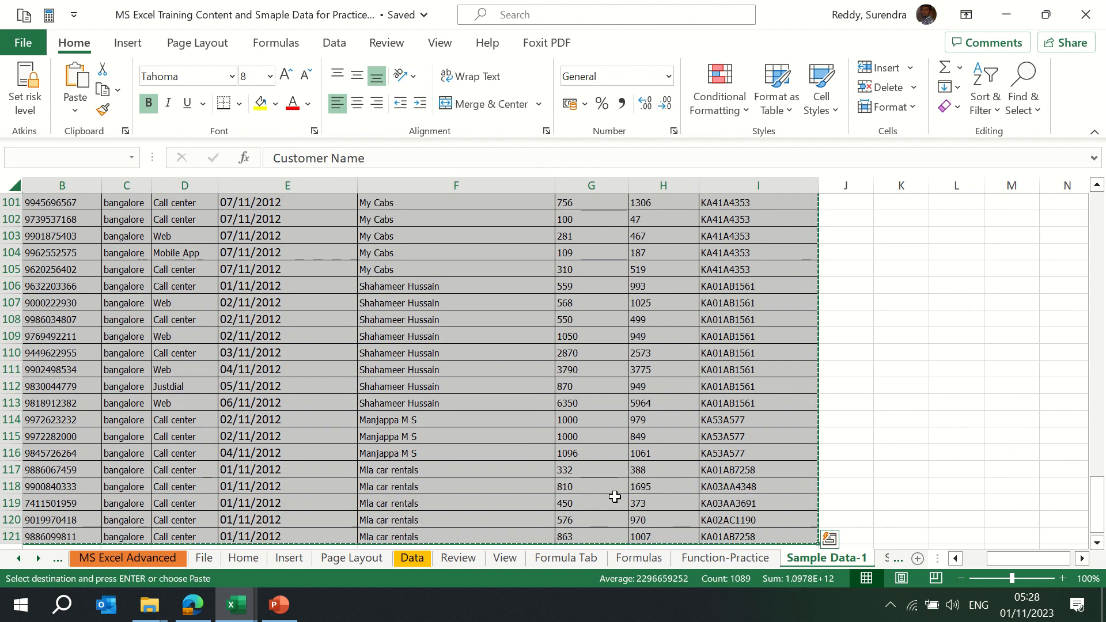
key("ctrl+n")
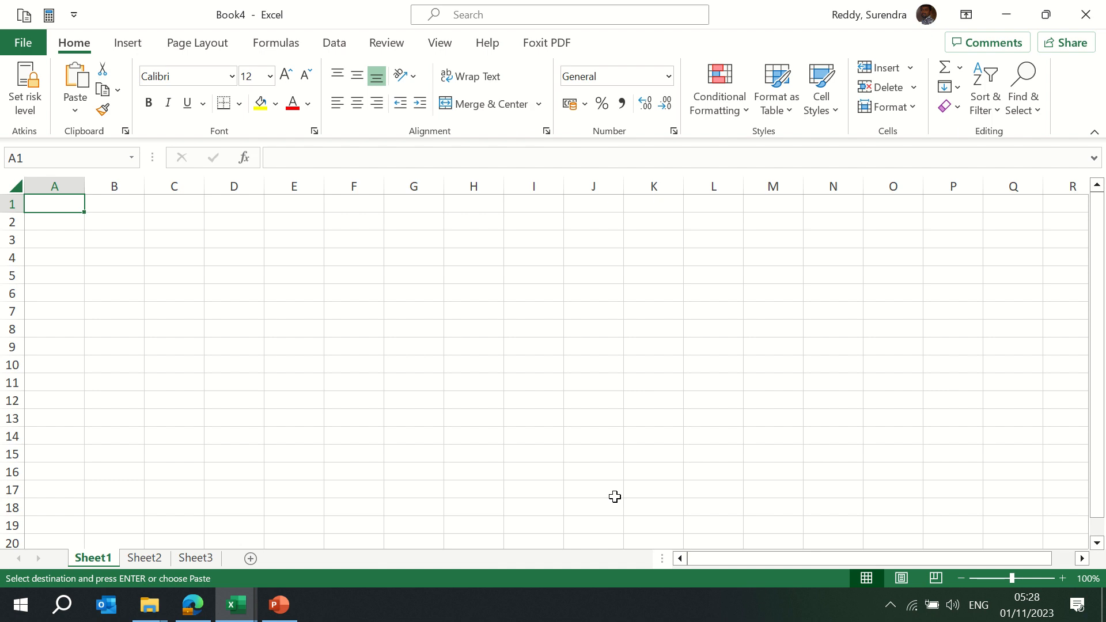
key("Return")
Auto-fit the pasted columns and return to the training workbook
key("alt+o")
key("c")
key("a")
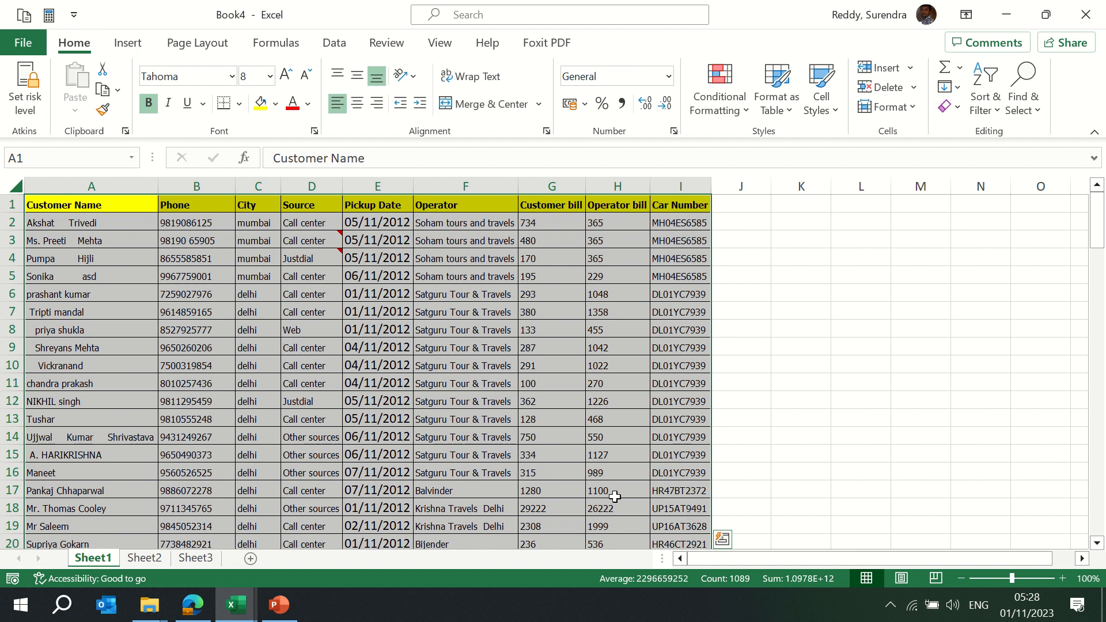
key("ctrl+Tab")
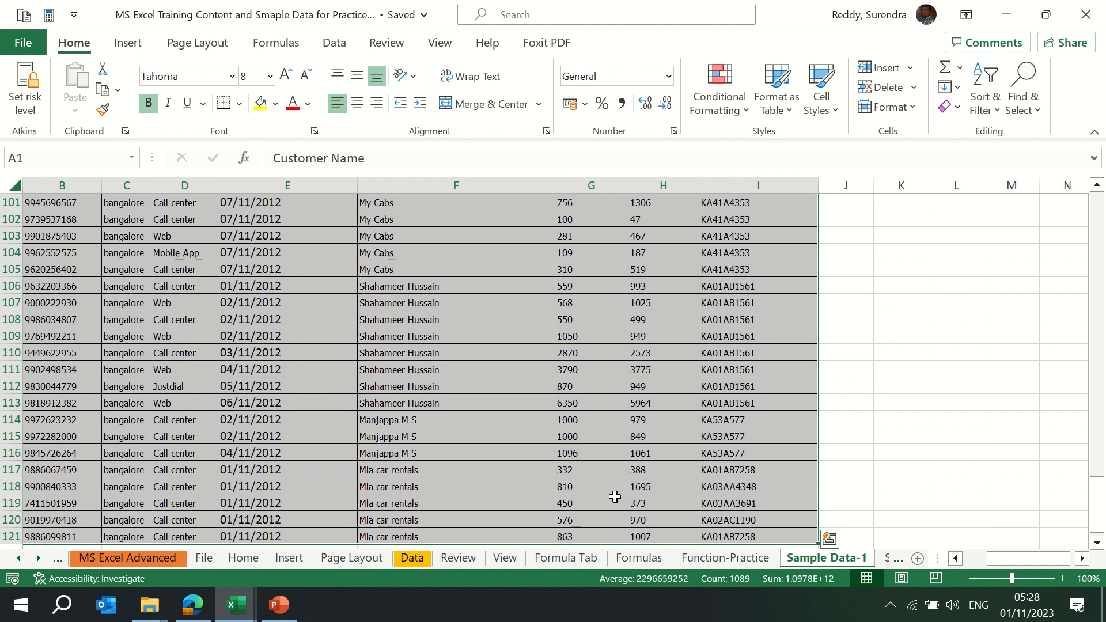
key("ctrl+Home")
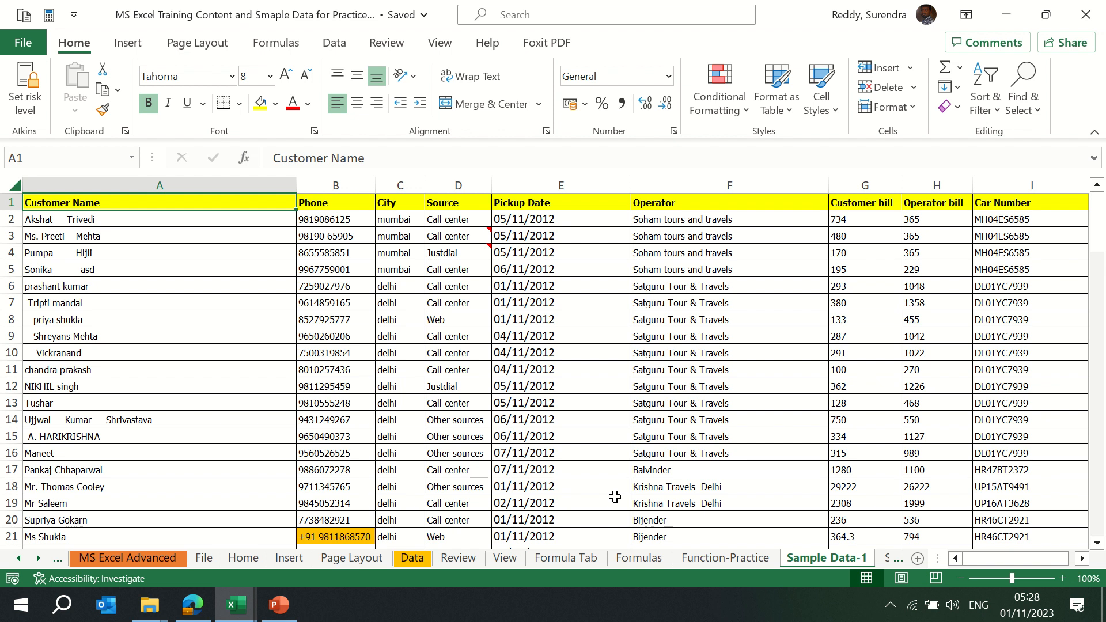
key("ctrl+shift+Right")
key("ctrl+shift+Down")
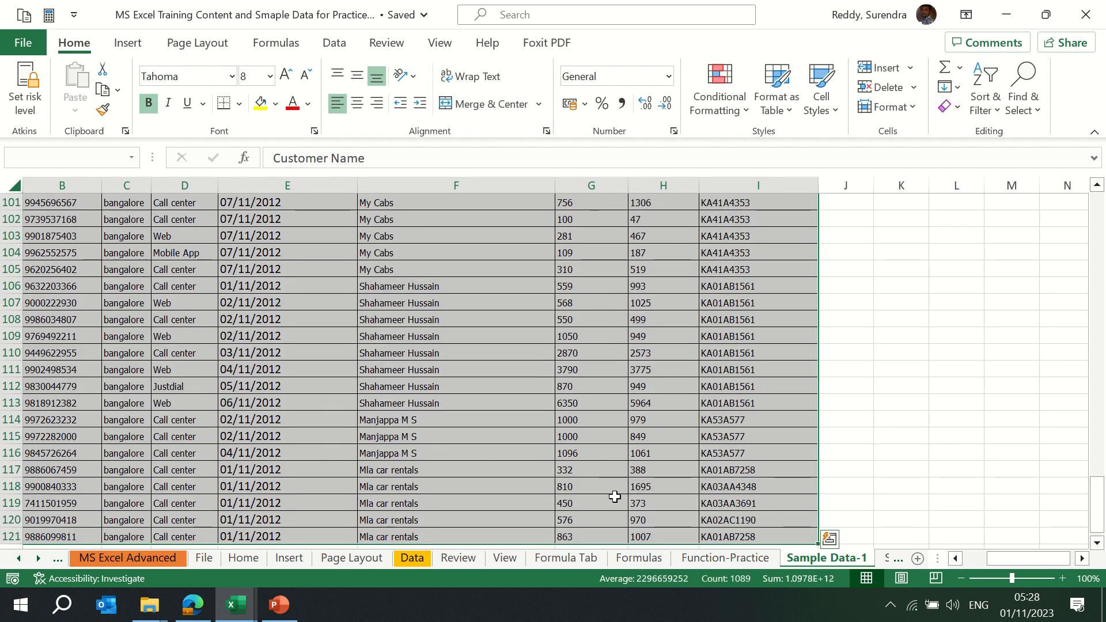
key("ctrl+Home")
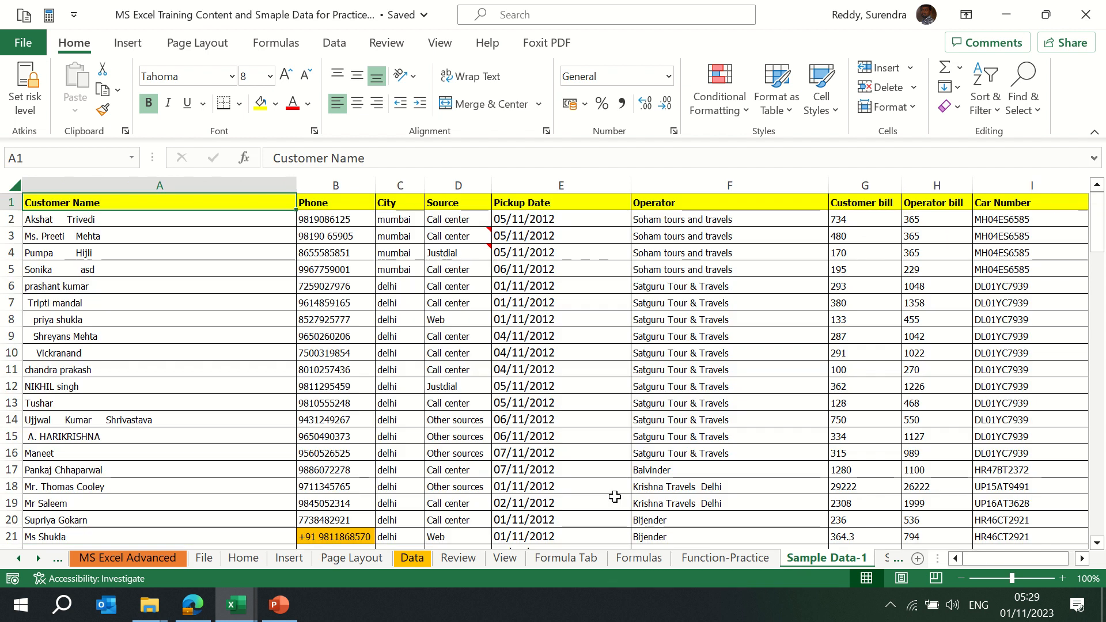
key("ctrl+shift+End")
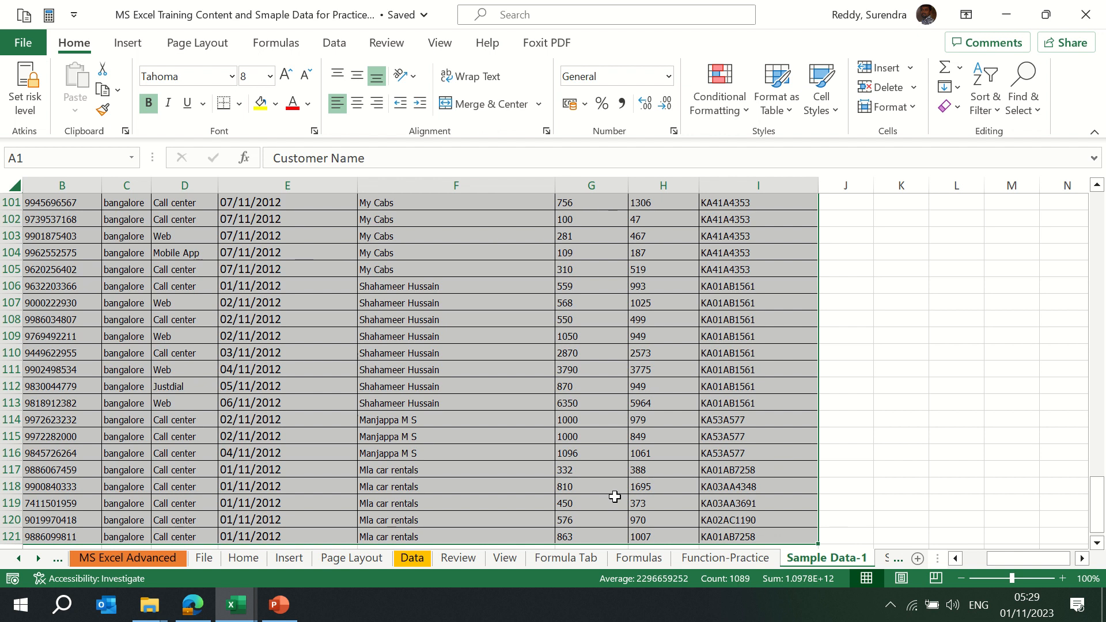
key("ctrl+Home")
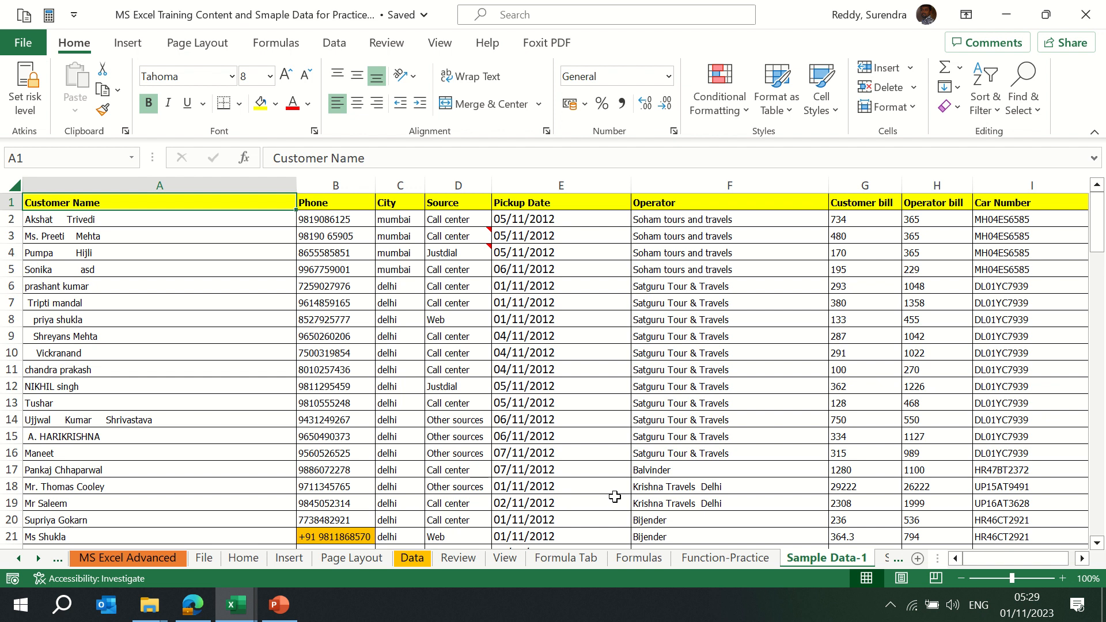
key("ctrl+shift+Right")
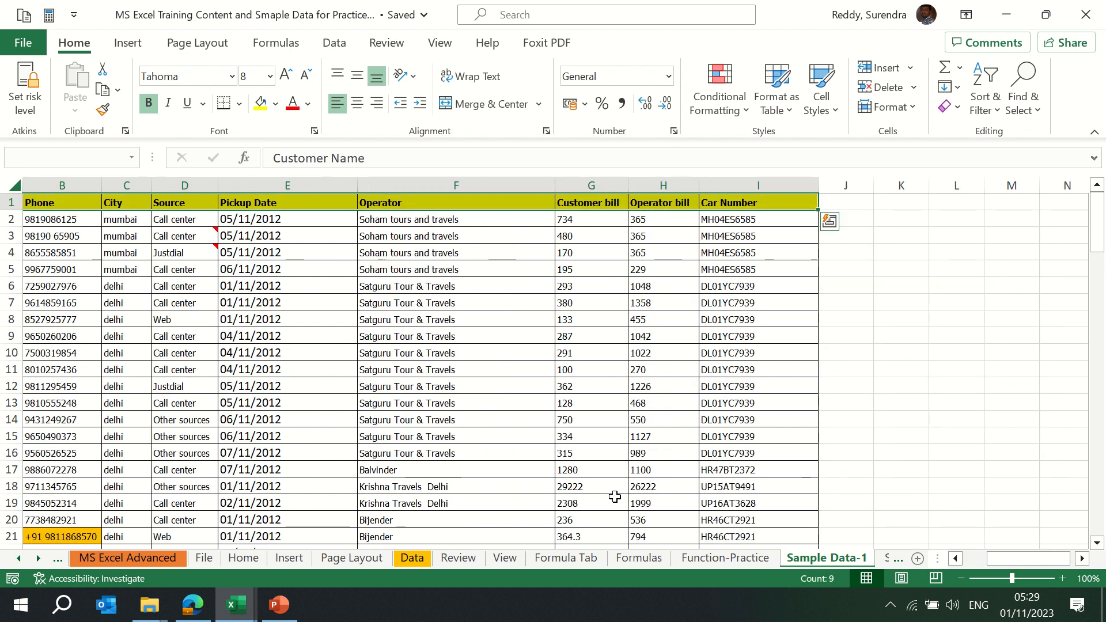
Remove bold from the header row A1:I1 with the Alt, H, 1 ribbon shortcut
key("alt")
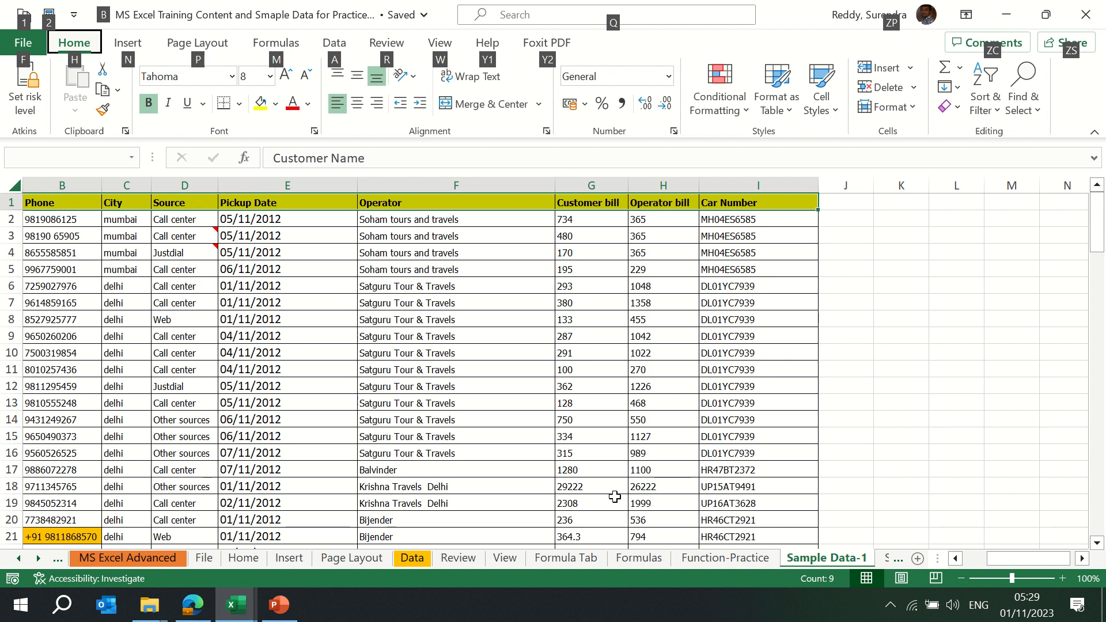
key("h")
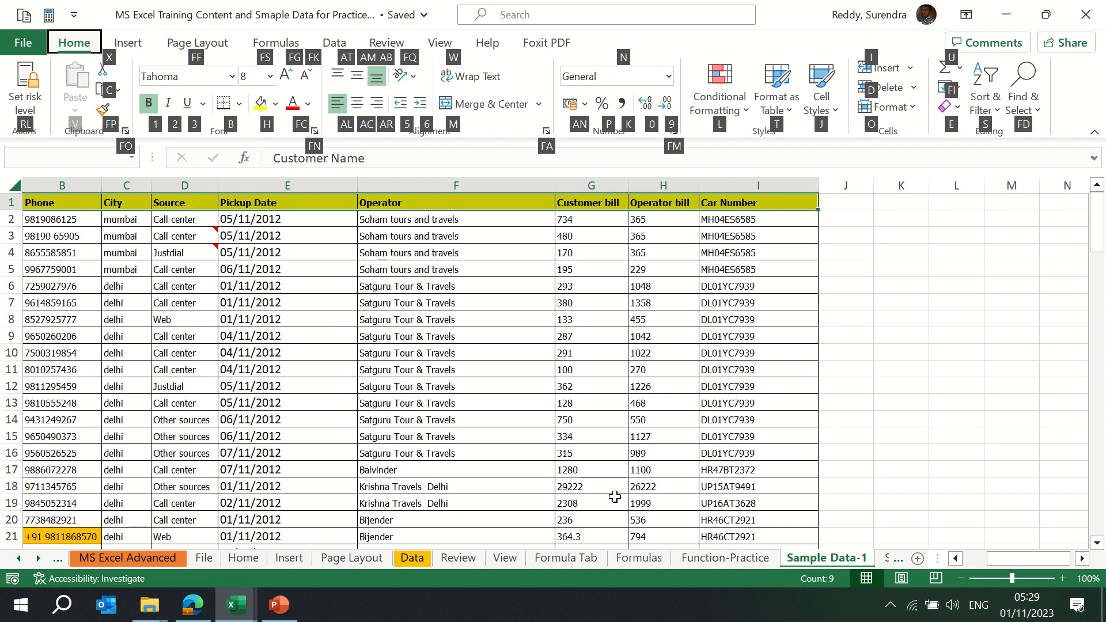
key("1")
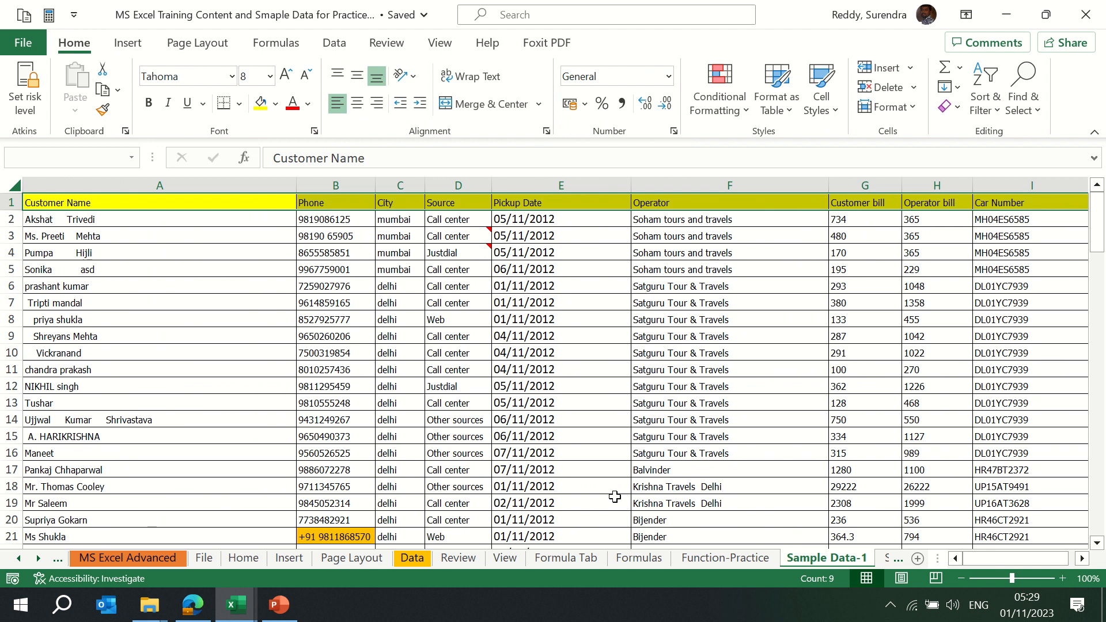
Re-apply bold to header row A1:I1, then select the whole customer table
left_click(149, 107)
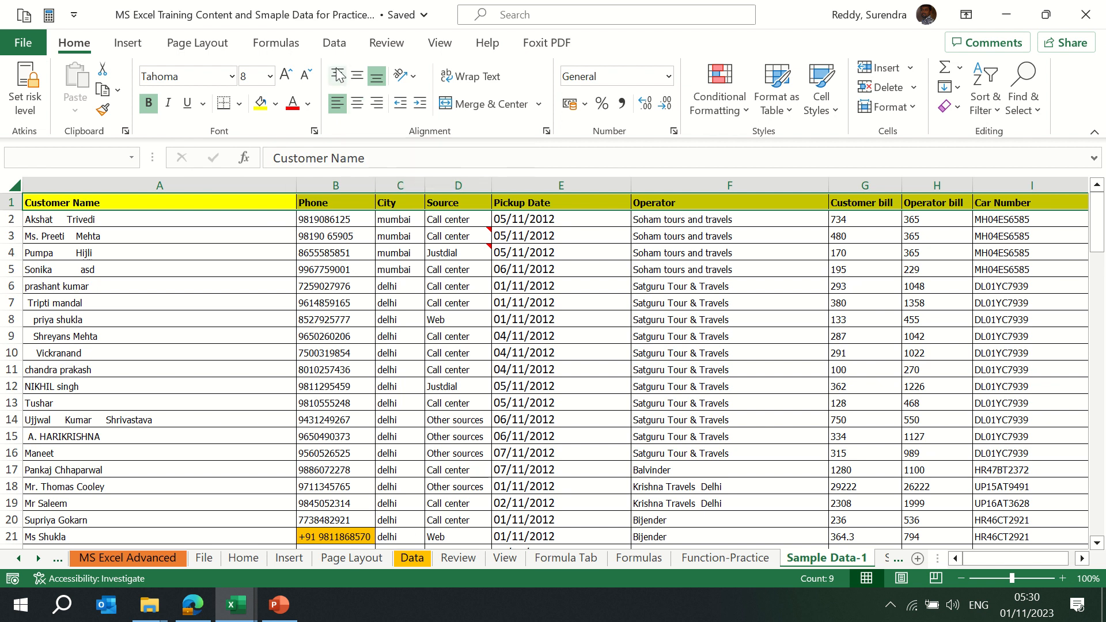
left_click(129, 235)
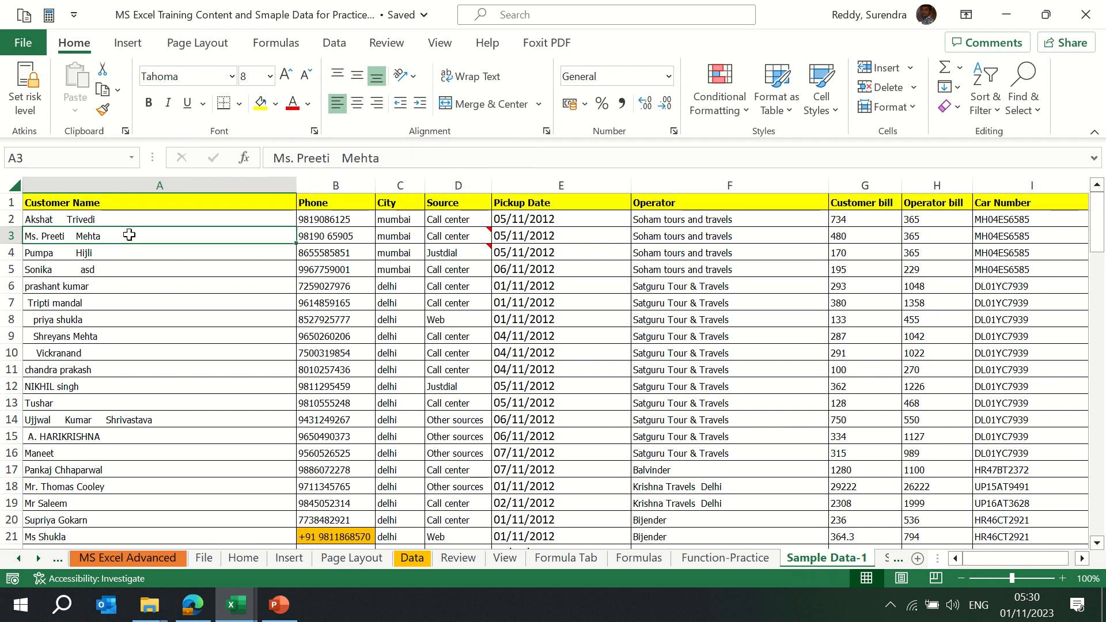
key("ctrl+Up")
key("ctrl+shift+Right")
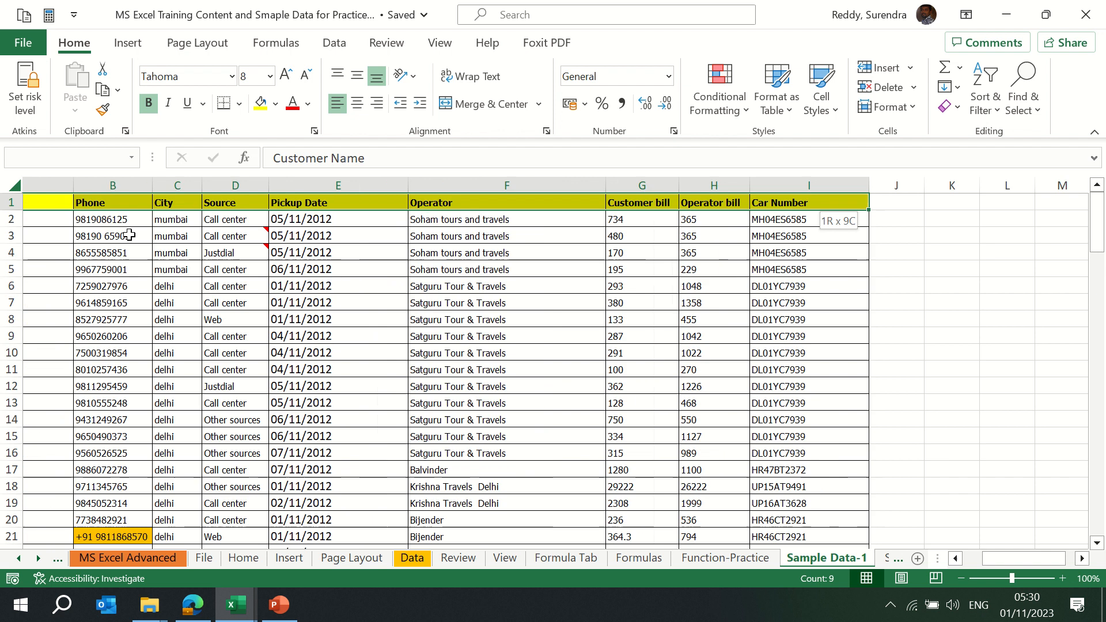
key("ctrl+Home")
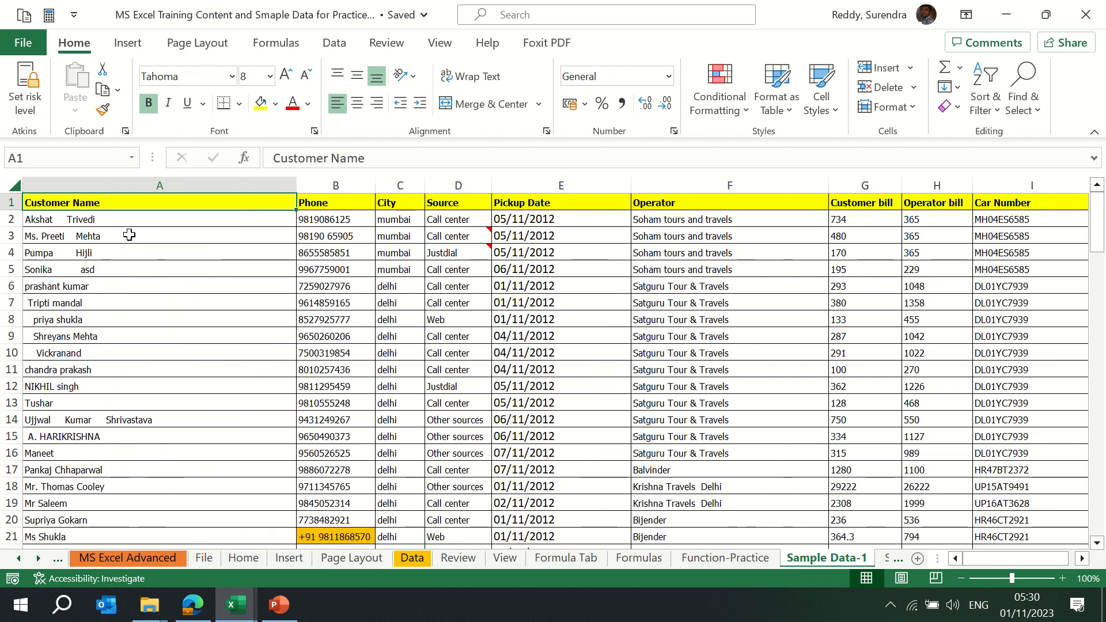
key("ctrl+shift+End")
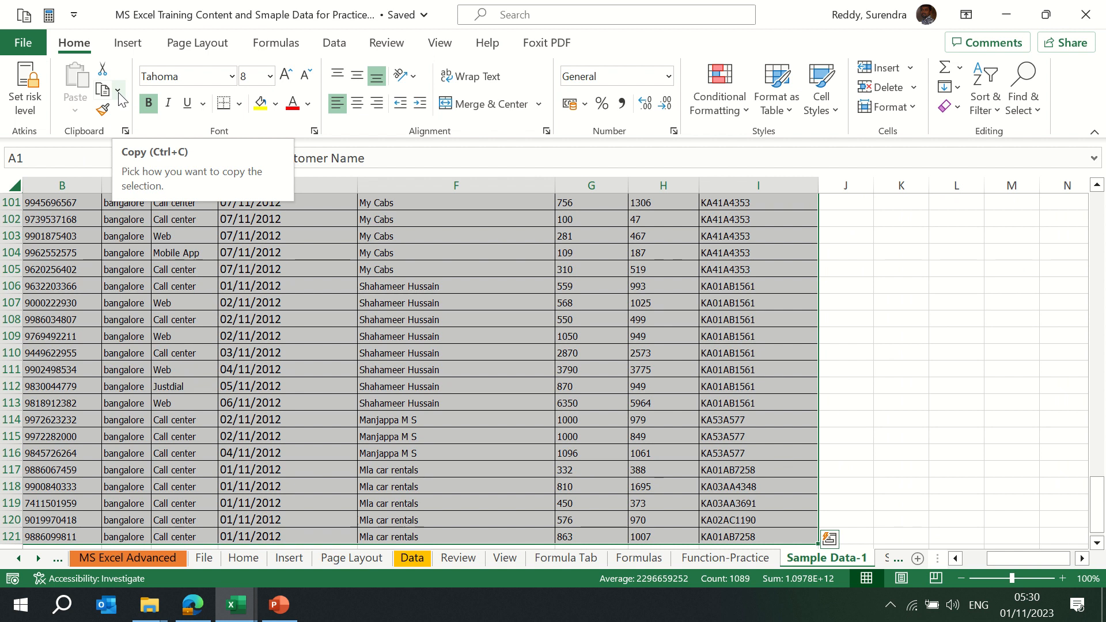
Copy the customer table and paste it into Book4's empty Sheet2
key("ctrl+c")
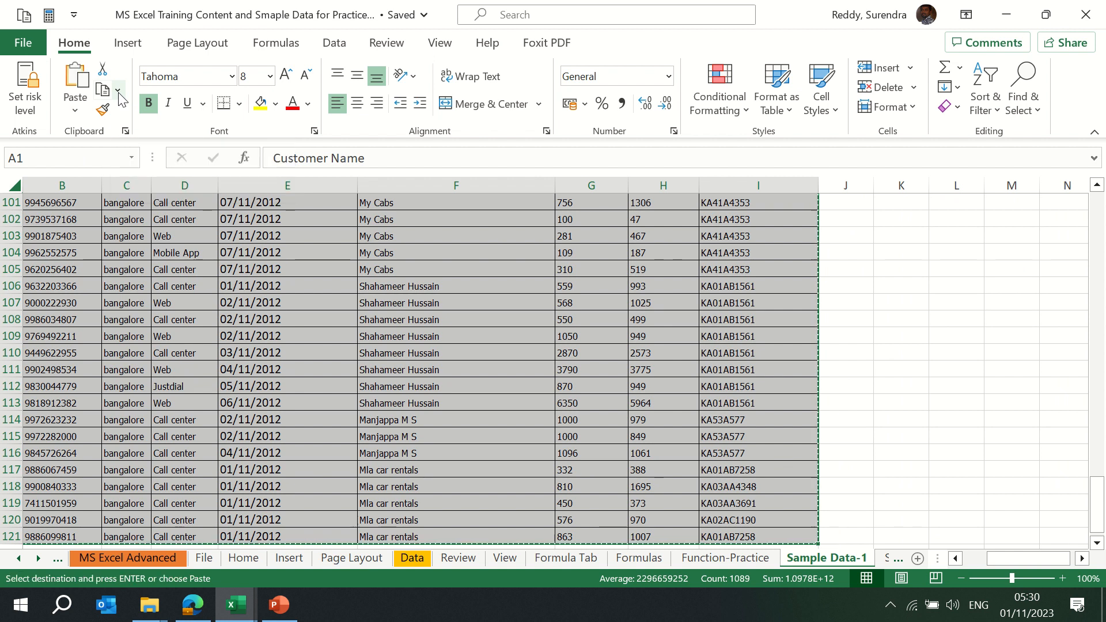
key("alt+Tab")
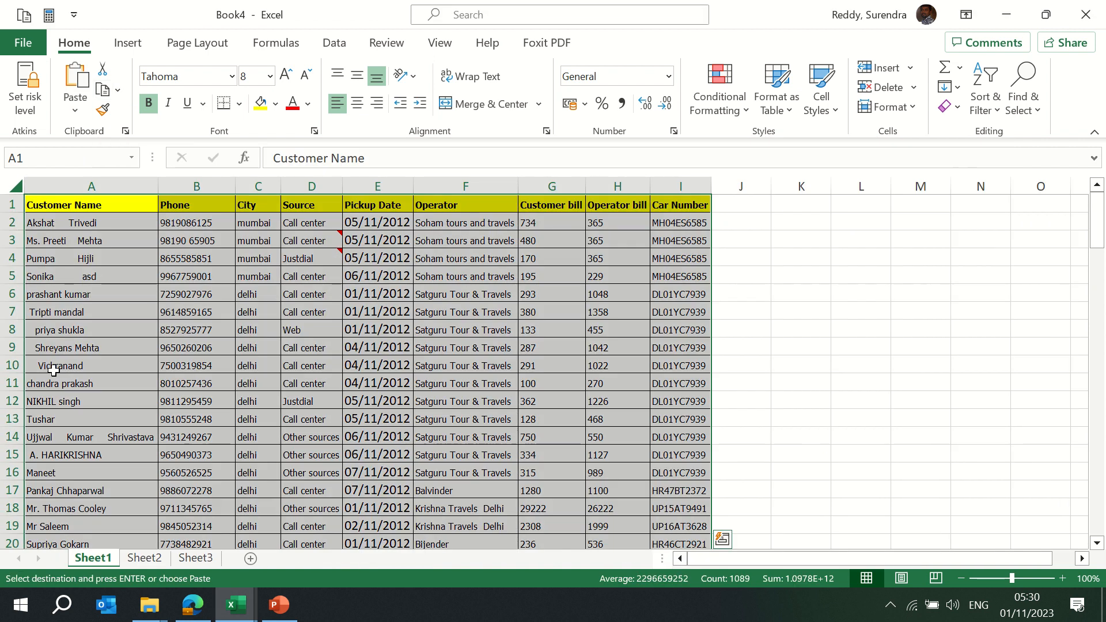
left_click(144, 559)
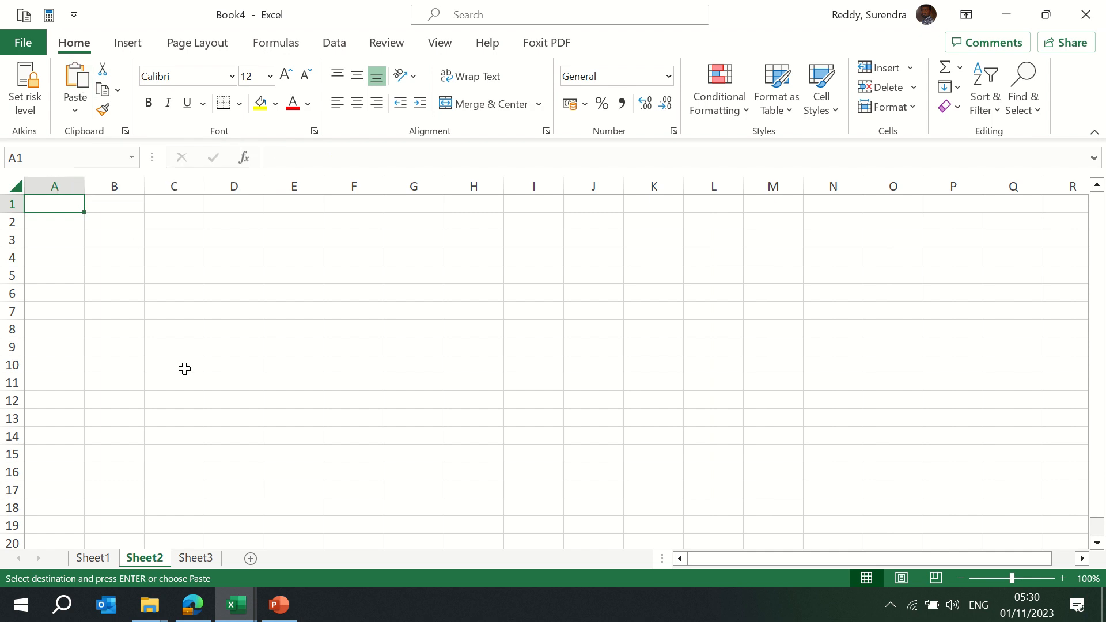
left_click(75, 77)
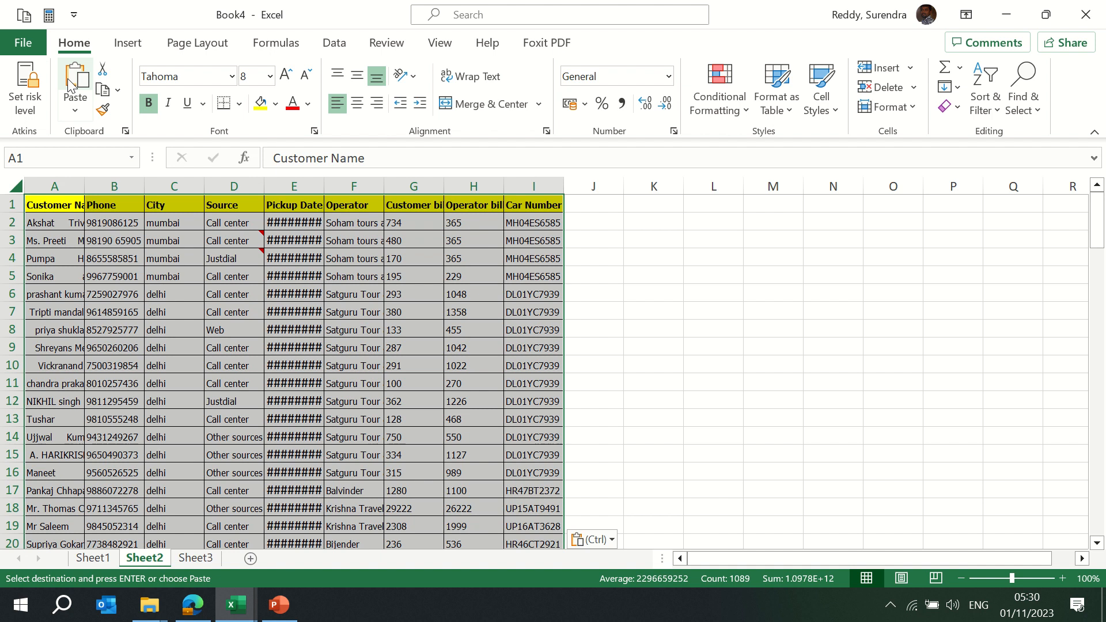
Select A1:I121 and auto-fit columns A to I with Alt, O, C, A
left_click(918, 109)
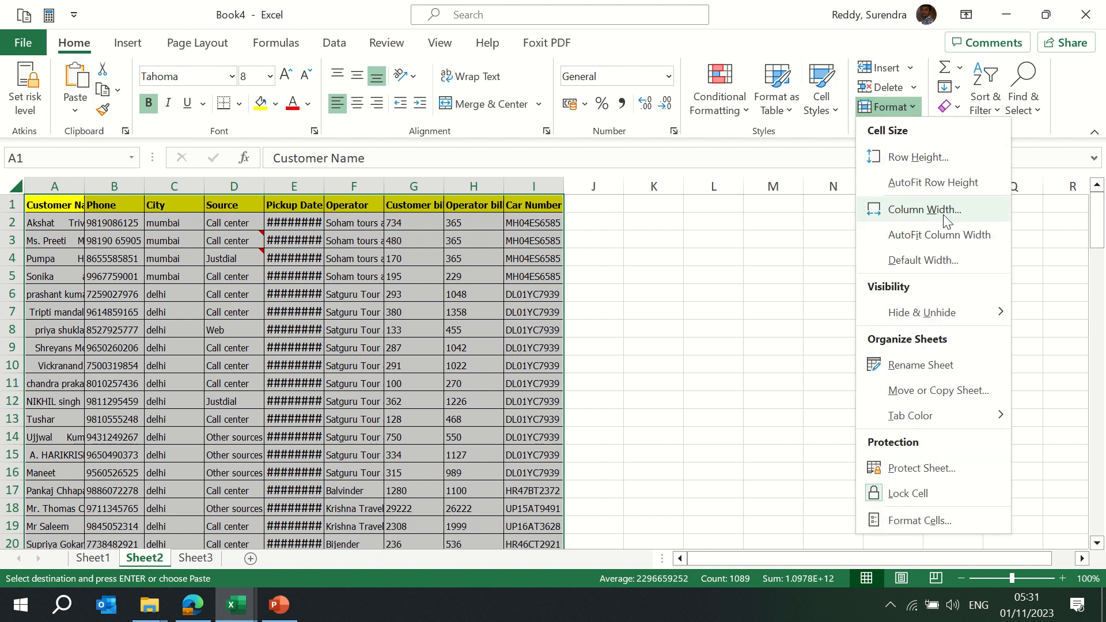
left_click(944, 236)
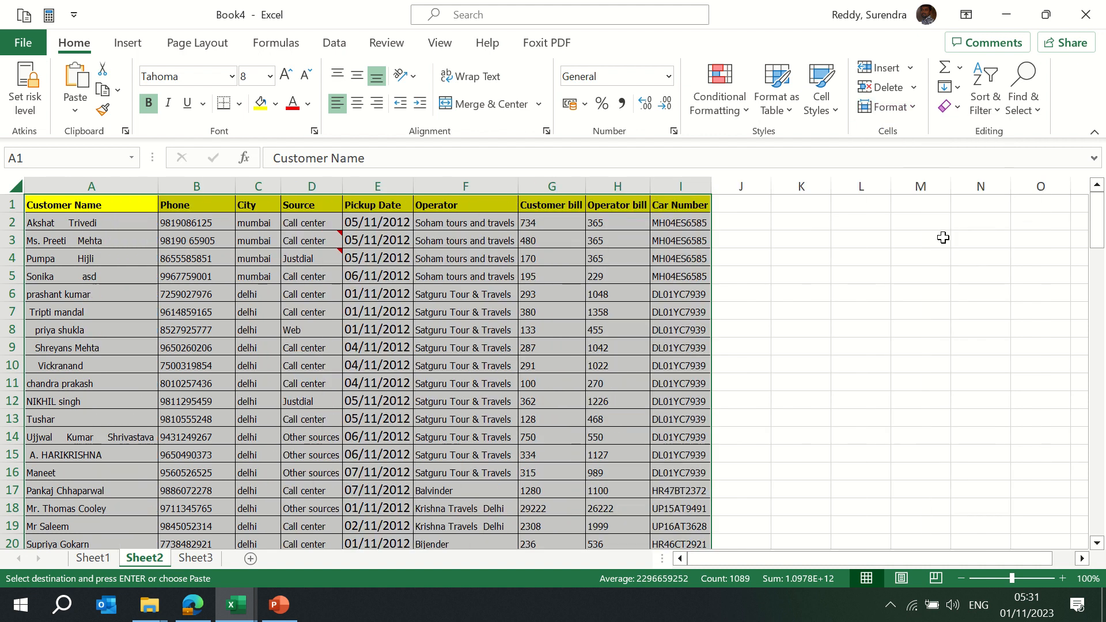
key("ctrl+z")
key("ctrl+Home")
key("ctrl+shift+Down")
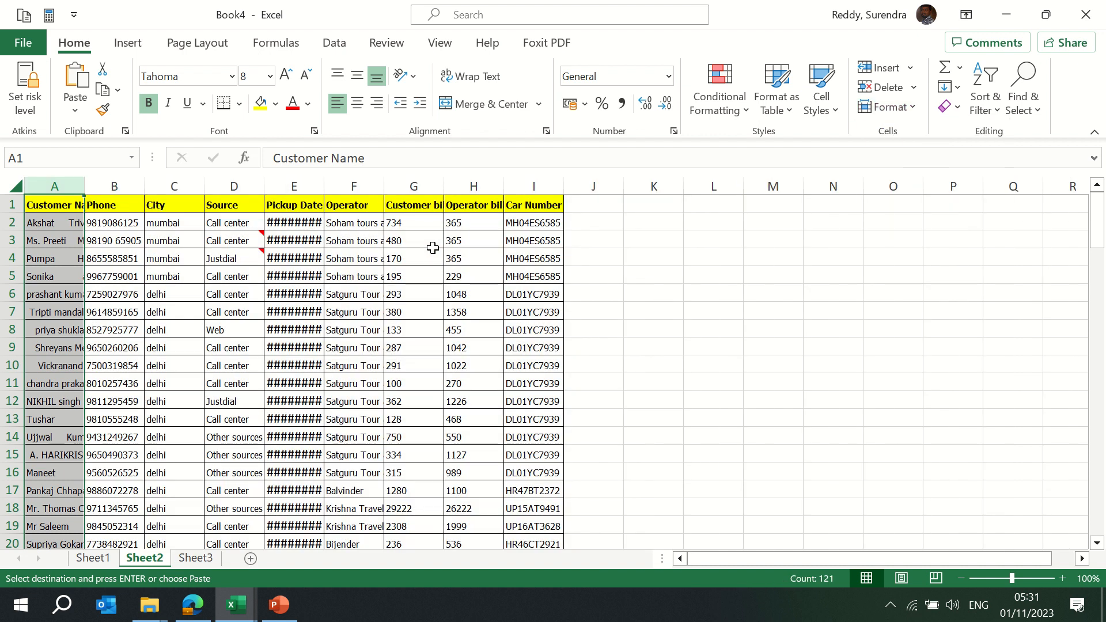
key("ctrl+shift+Right")
key("alt")
key("o")
key("c")
key("a")
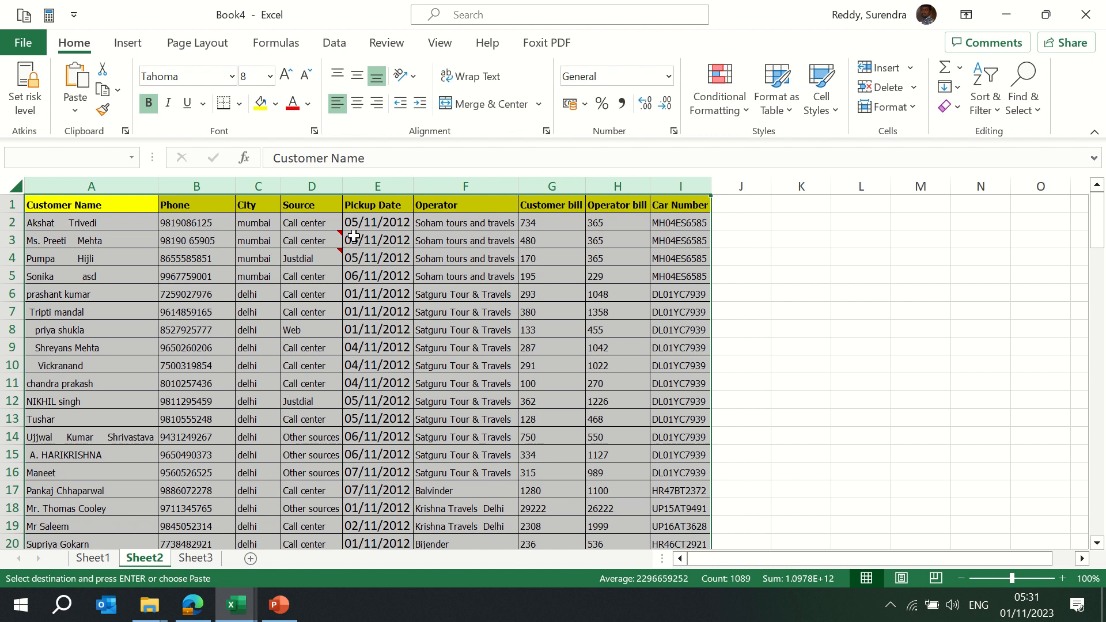
left_click(174, 230)
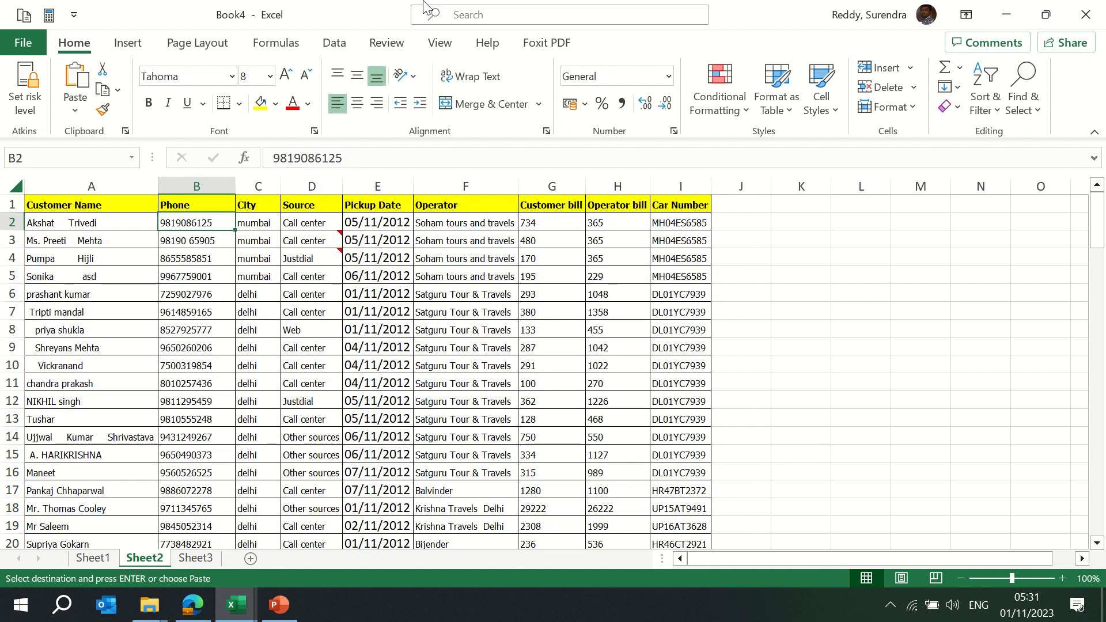
mouse_move(438, 11)
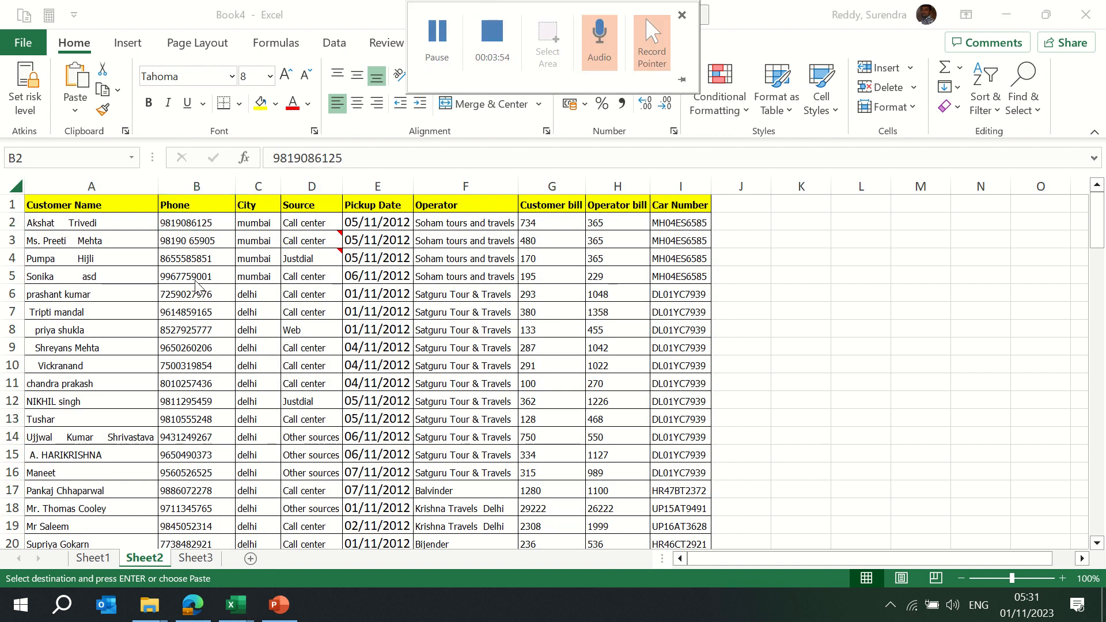
key("Up")
key("Left")
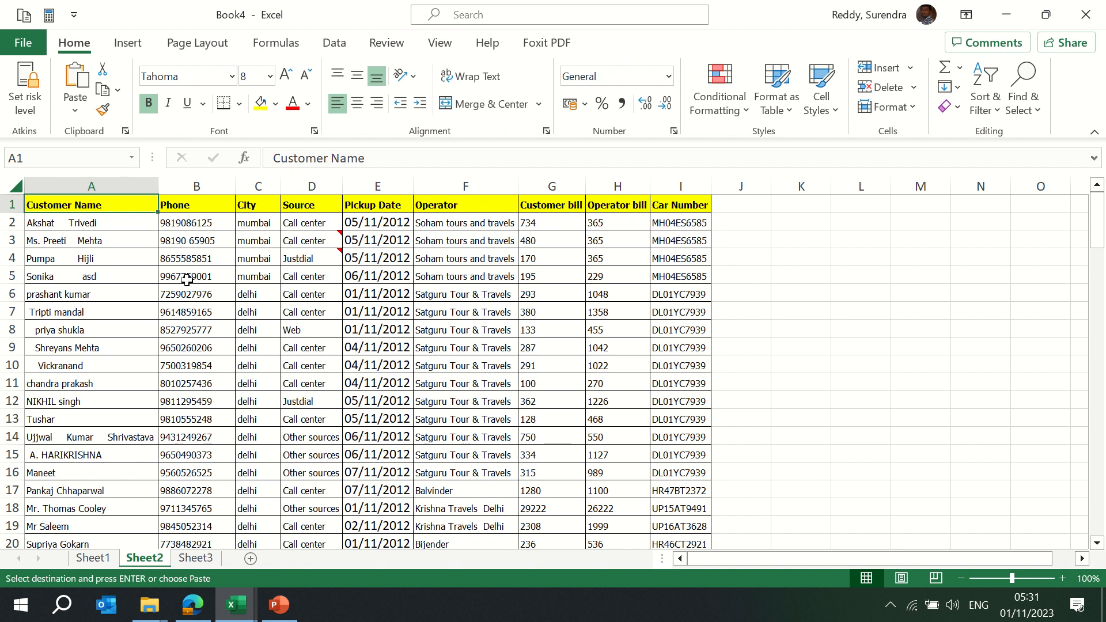
key("Down")
key("Down")
key("Down")
key("Up")
key("Up")
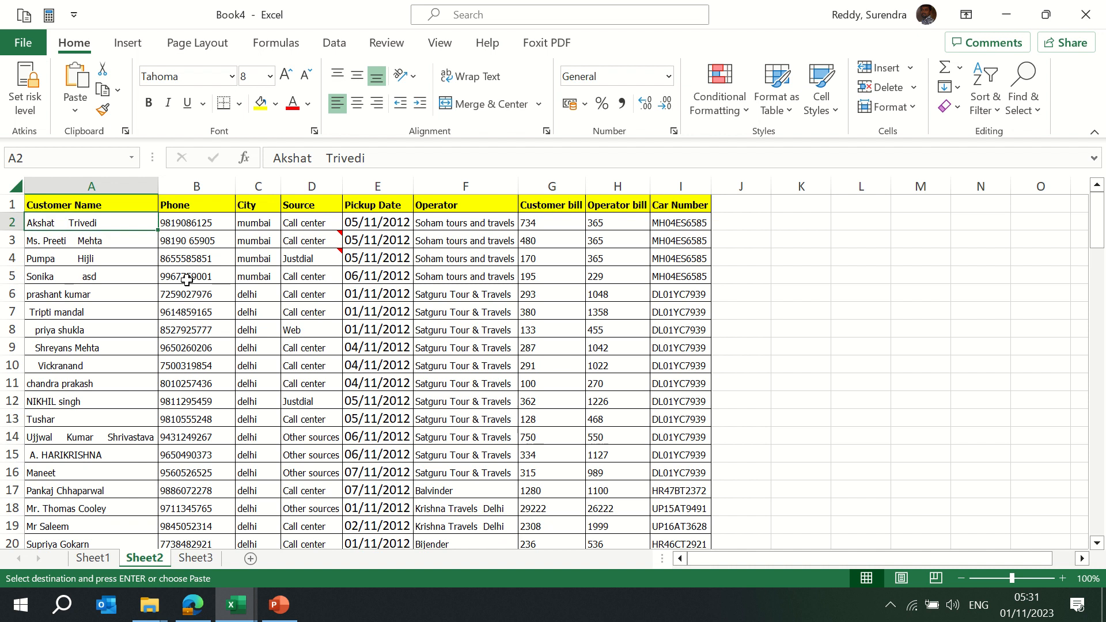
key("ctrl+shift+Down")
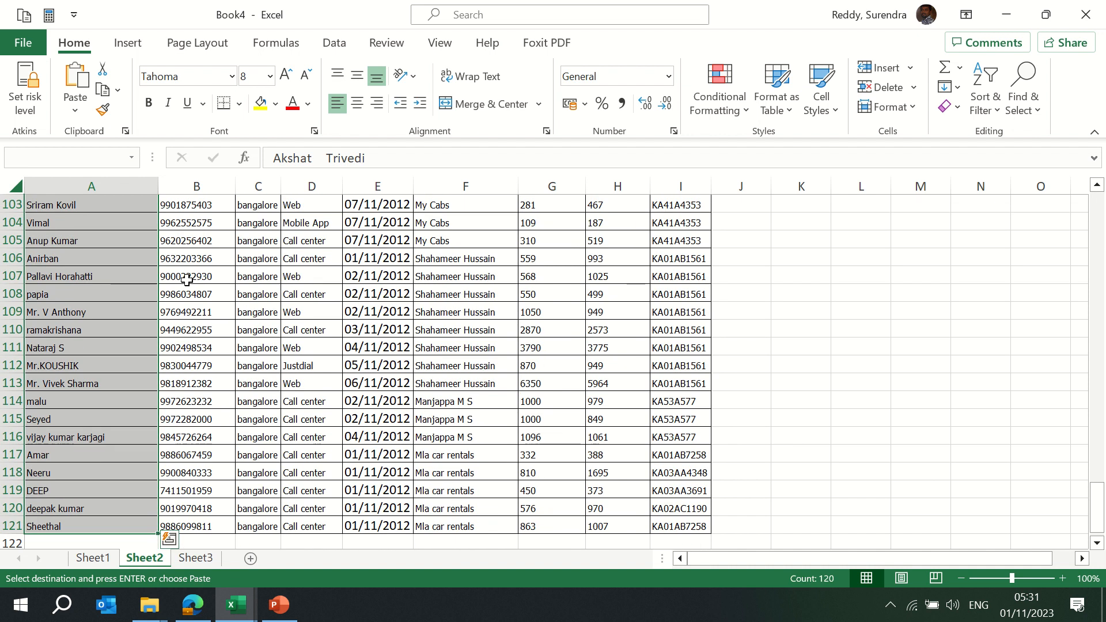
left_click(150, 104)
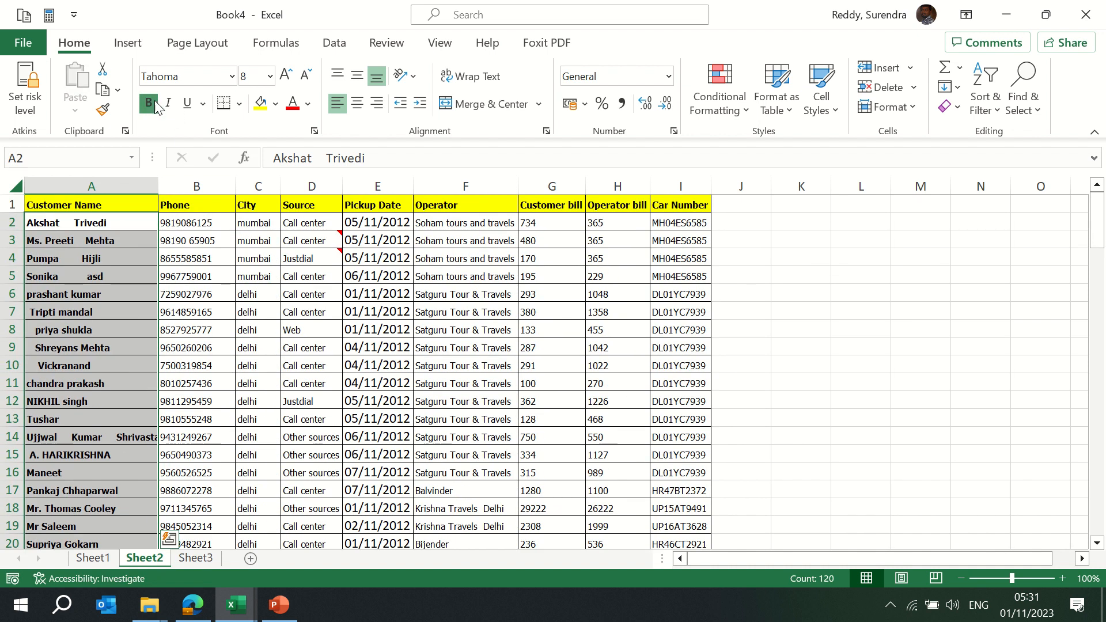
left_click(168, 103)
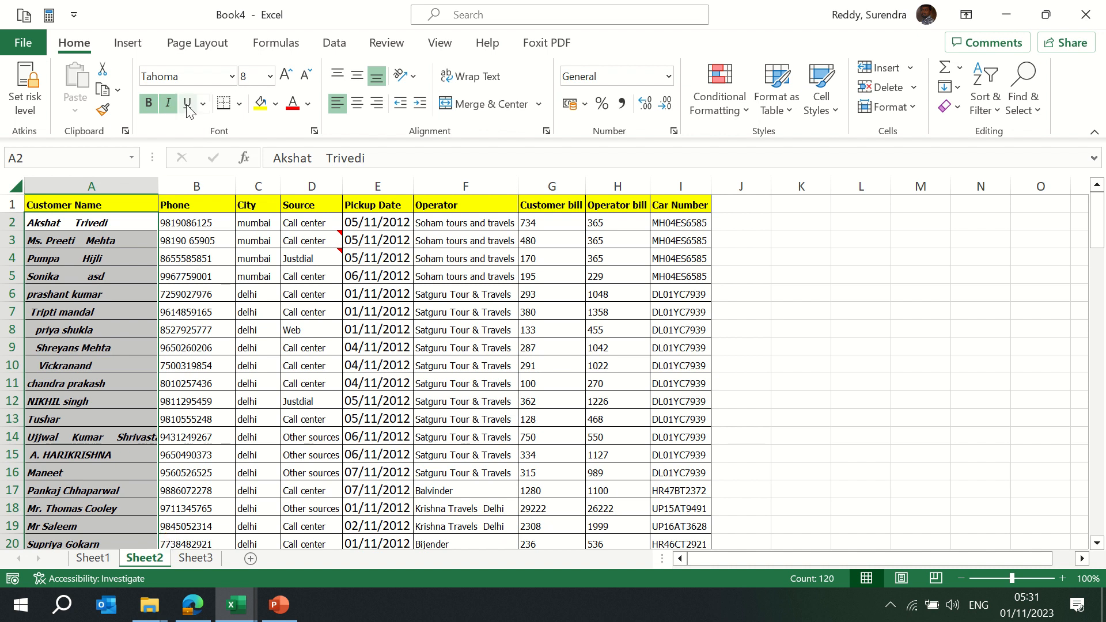
left_click(188, 104)
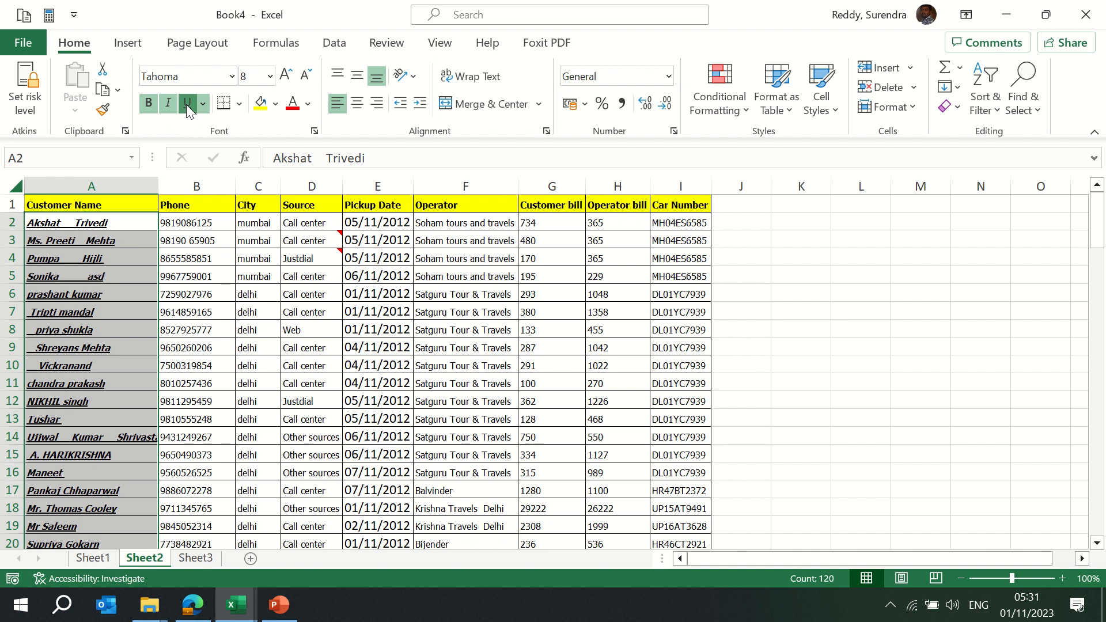
left_click(203, 105)
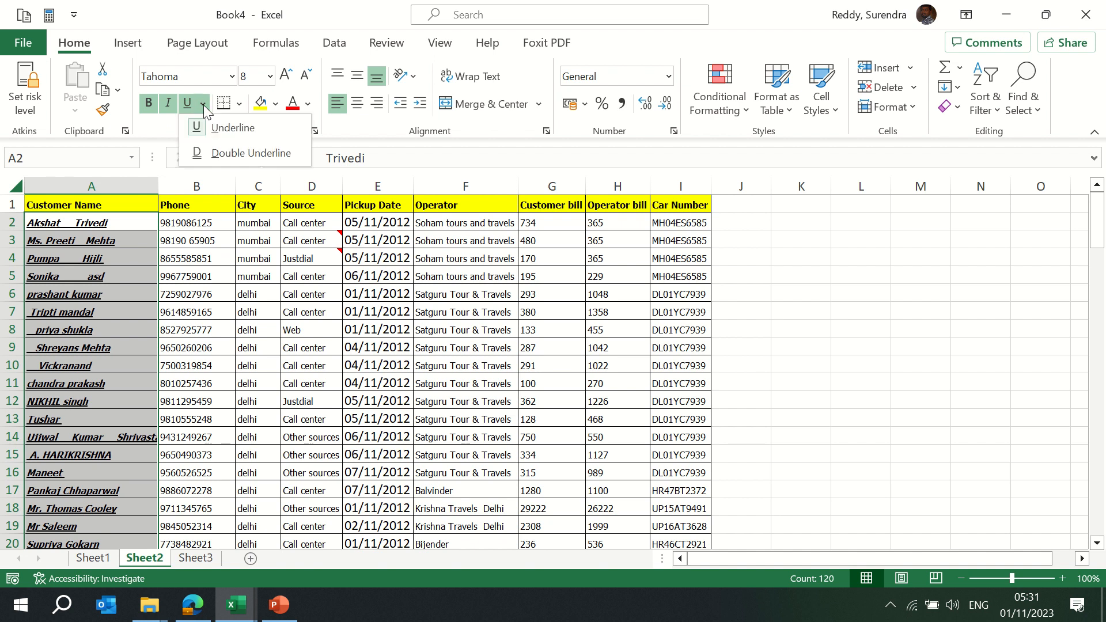
left_click(218, 142)
left_click(188, 272)
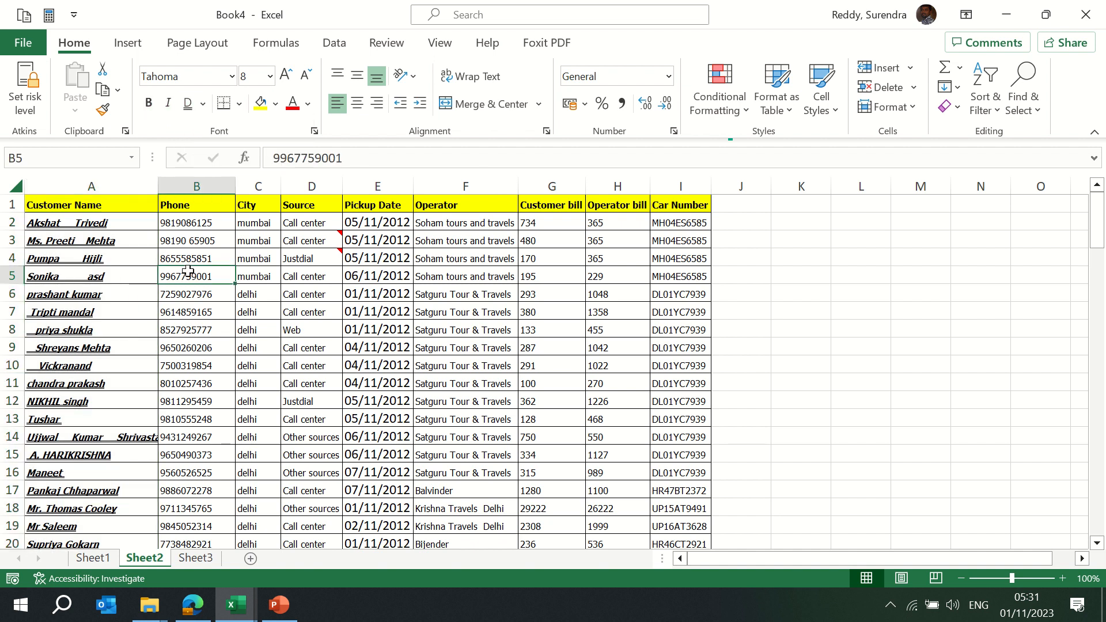
key("ctrl+z")
key("ctrl+z")
key("ctrl+z")
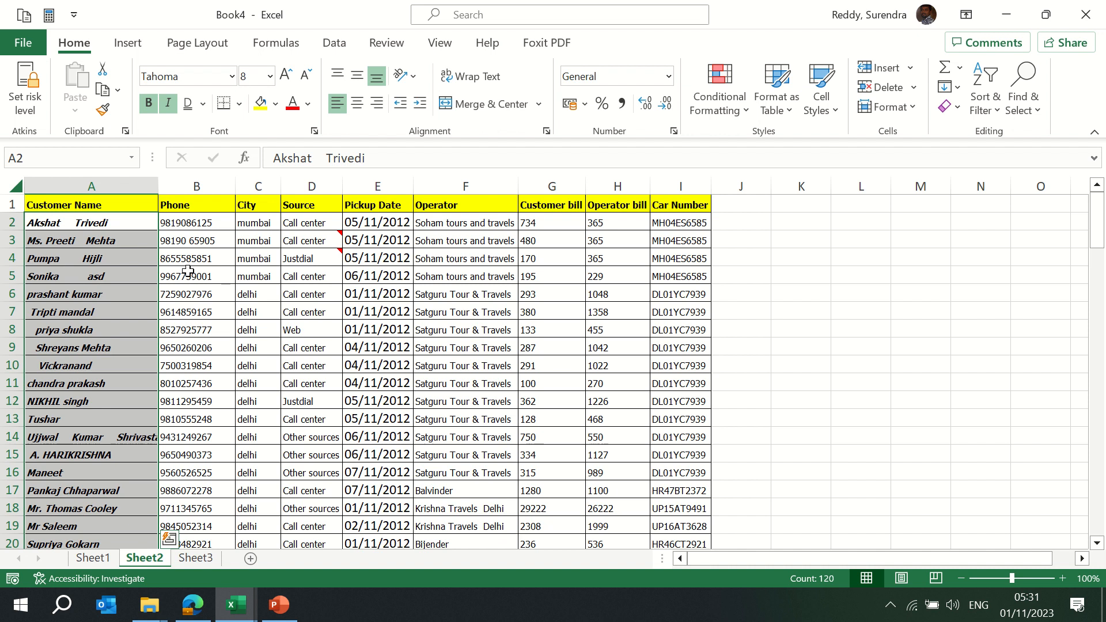
key("ctrl+z")
key("ctrl+c")
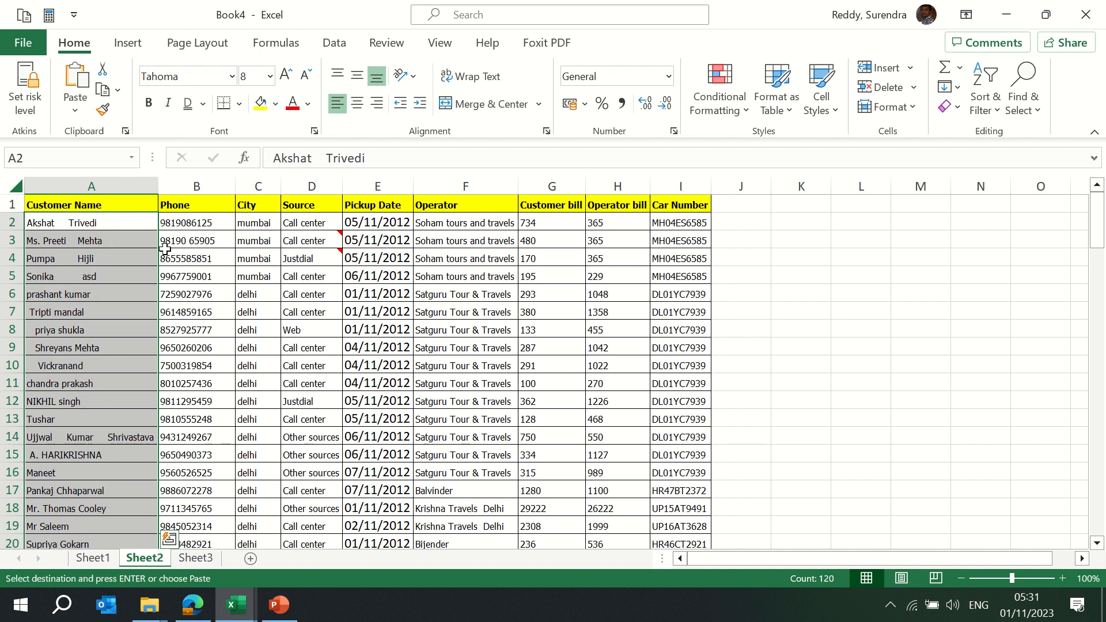
left_click(219, 227)
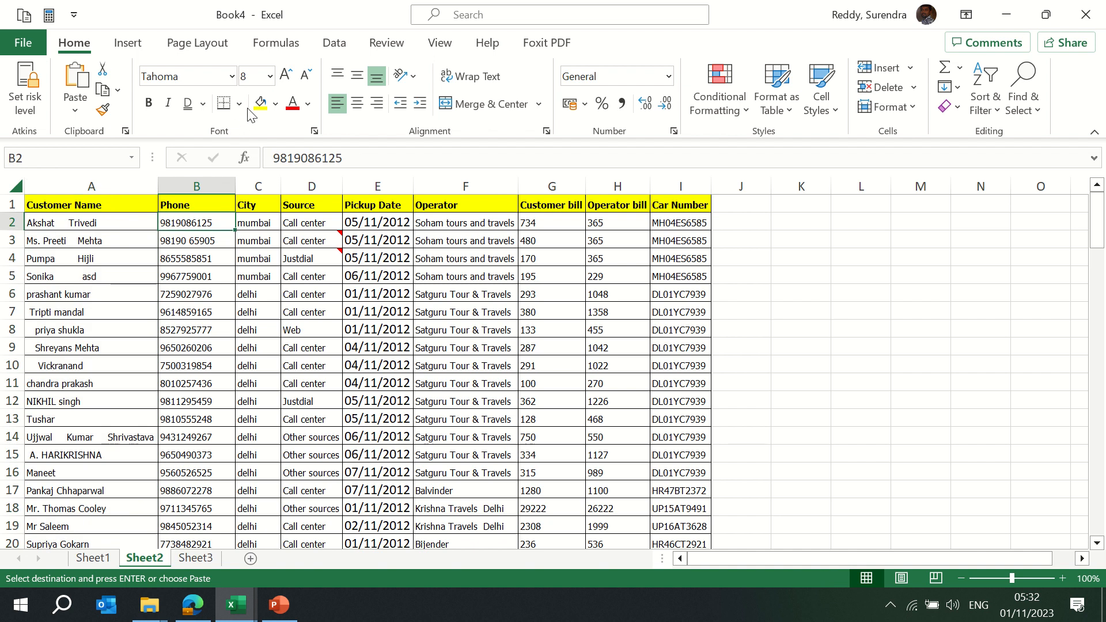
Select the full customer table from A1 across to column I and down to row 121
left_click(200, 205)
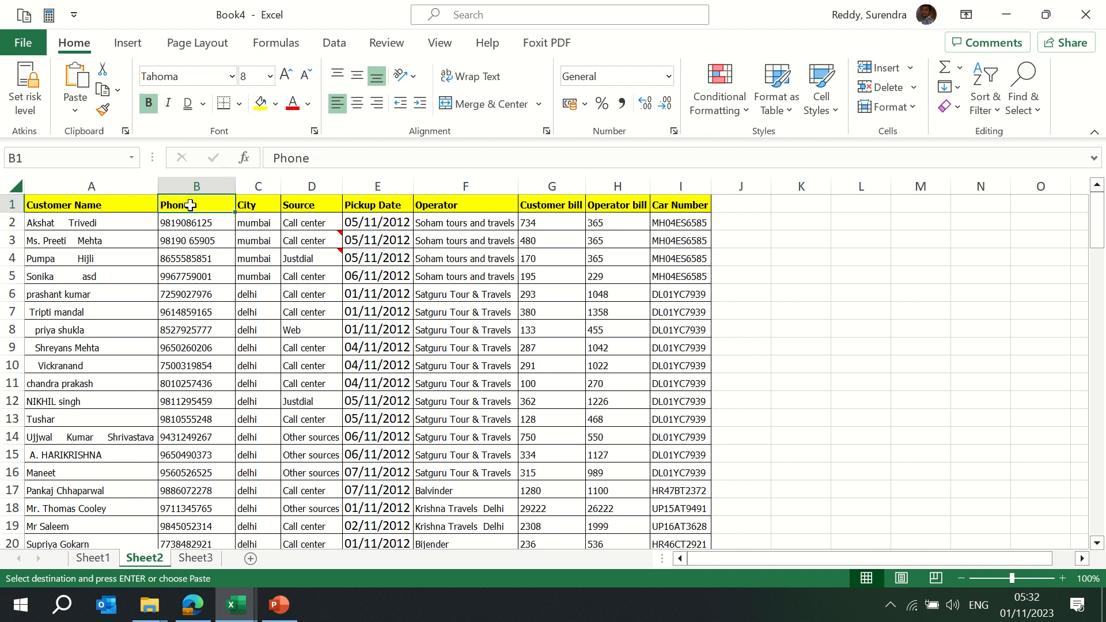
key("Left")
key("shift+ctrl+Right")
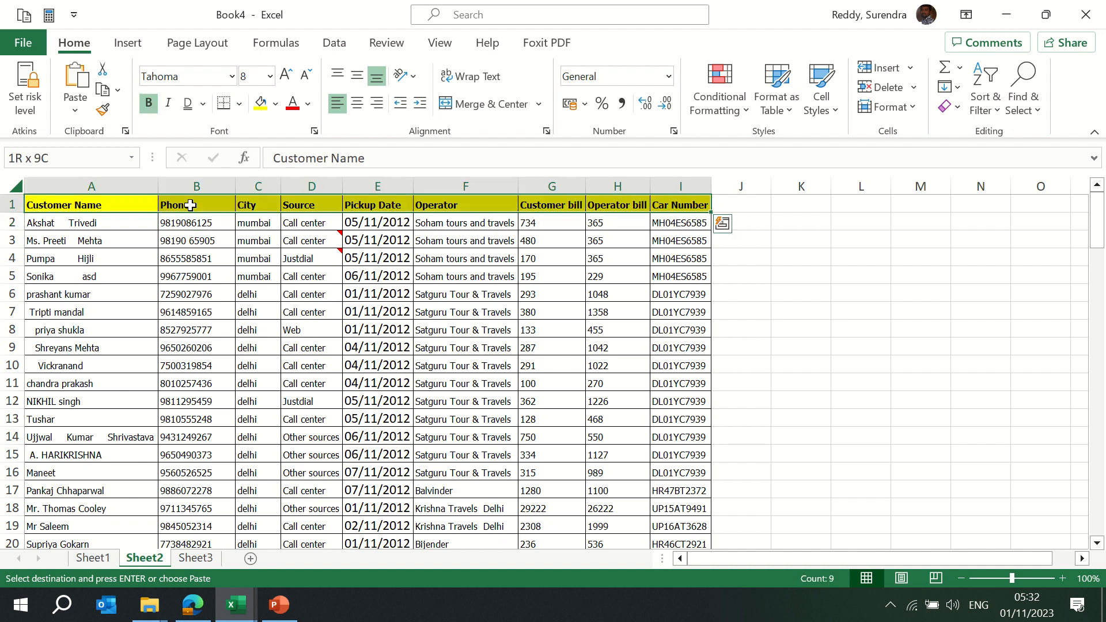
key("shift+Down")
key("Down")
key("shift+ctrl+Right")
key("Up")
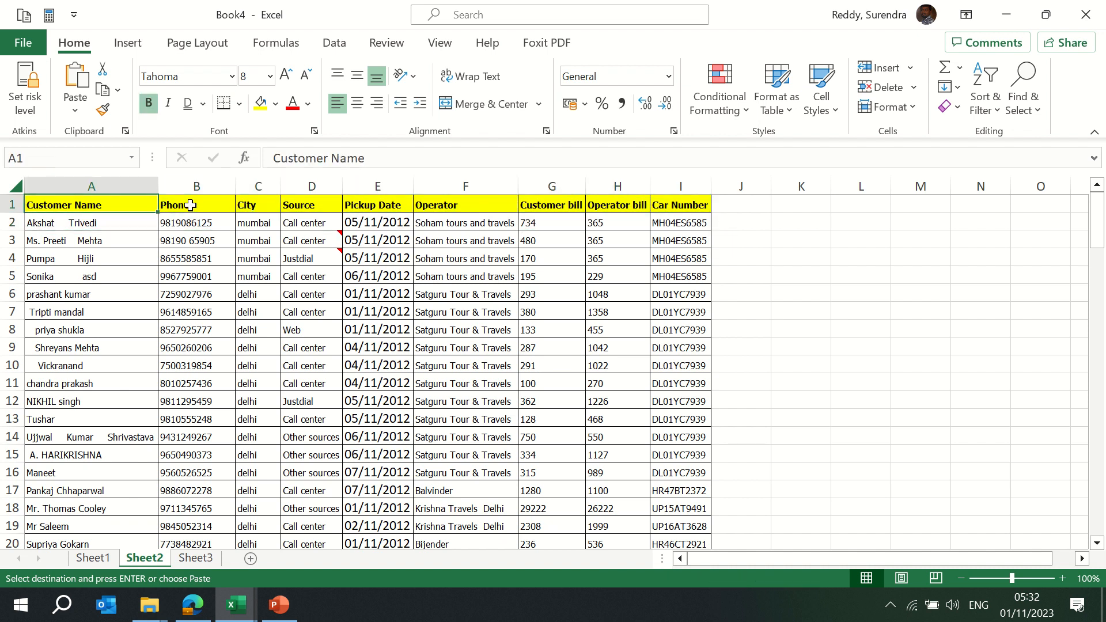
key("shift+ctrl+Right")
key("shift+ctrl+Down")
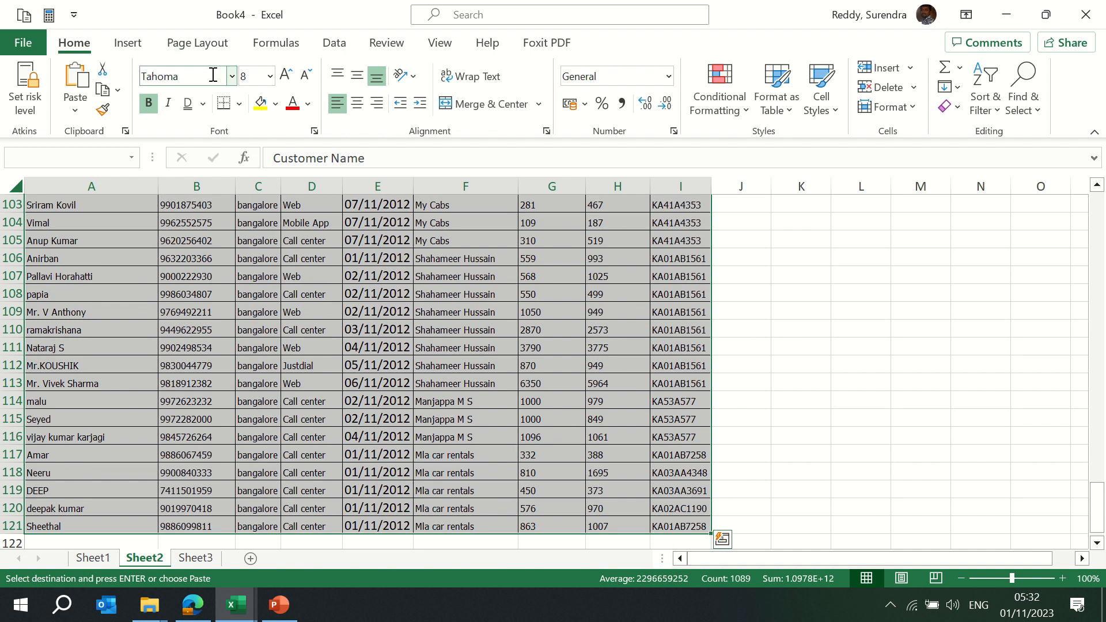
Set the selected table's font to Calibri, size 10
left_click(232, 76)
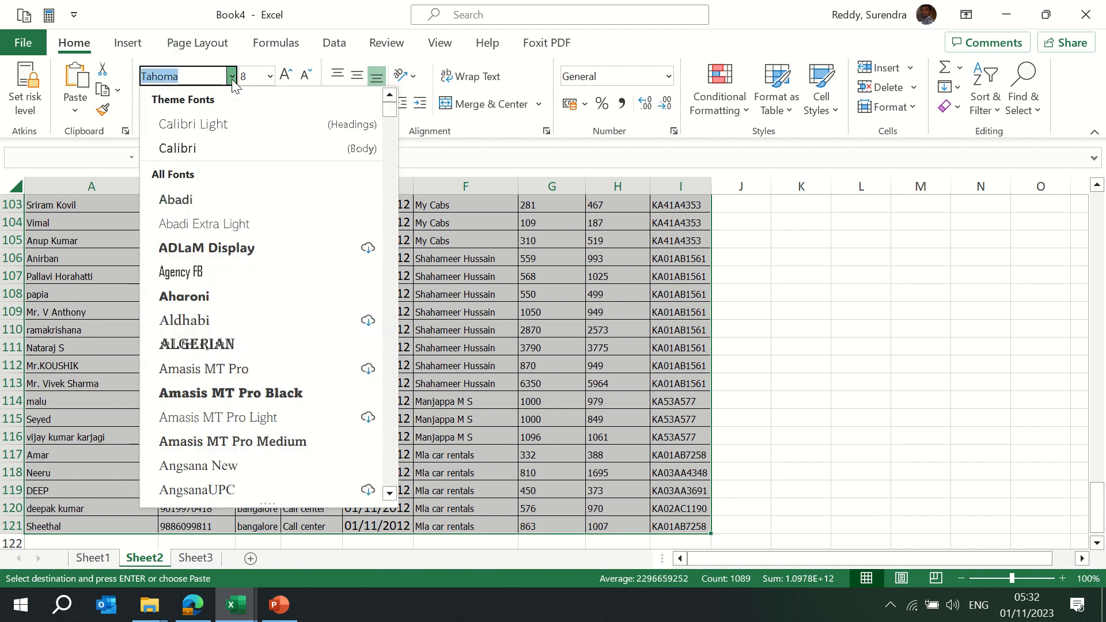
left_click(205, 148)
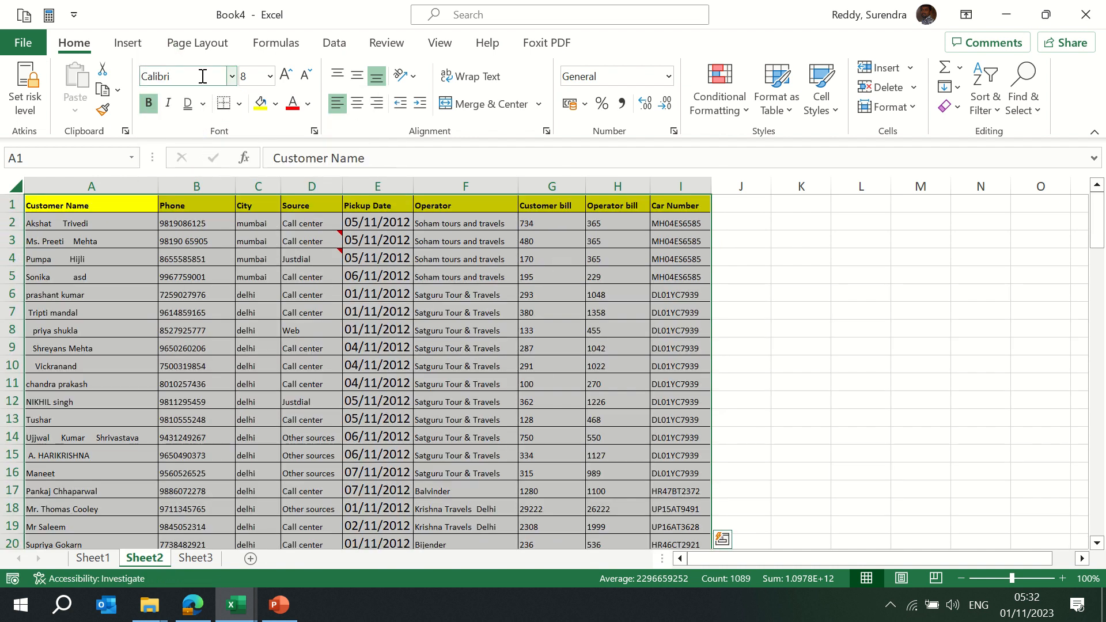
left_click(270, 77)
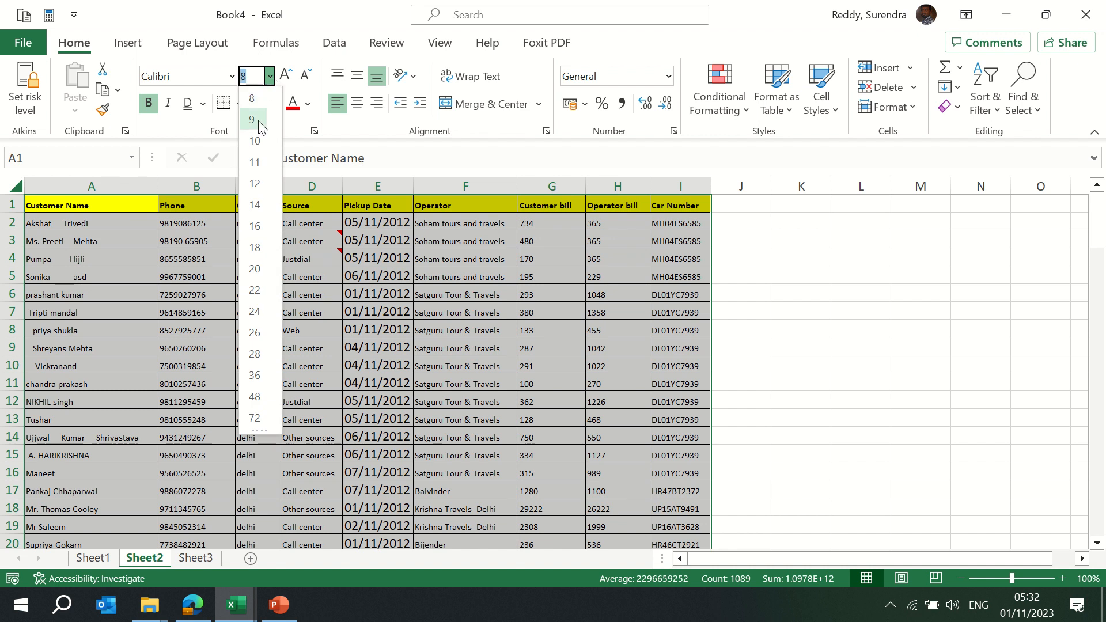
left_click(255, 141)
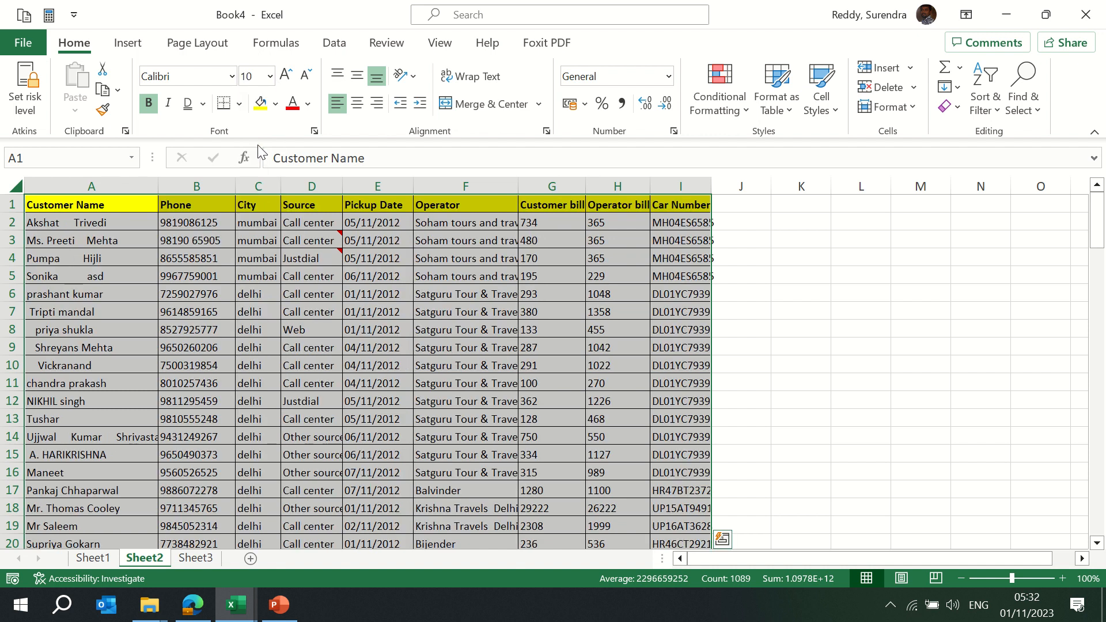
left_click(252, 76)
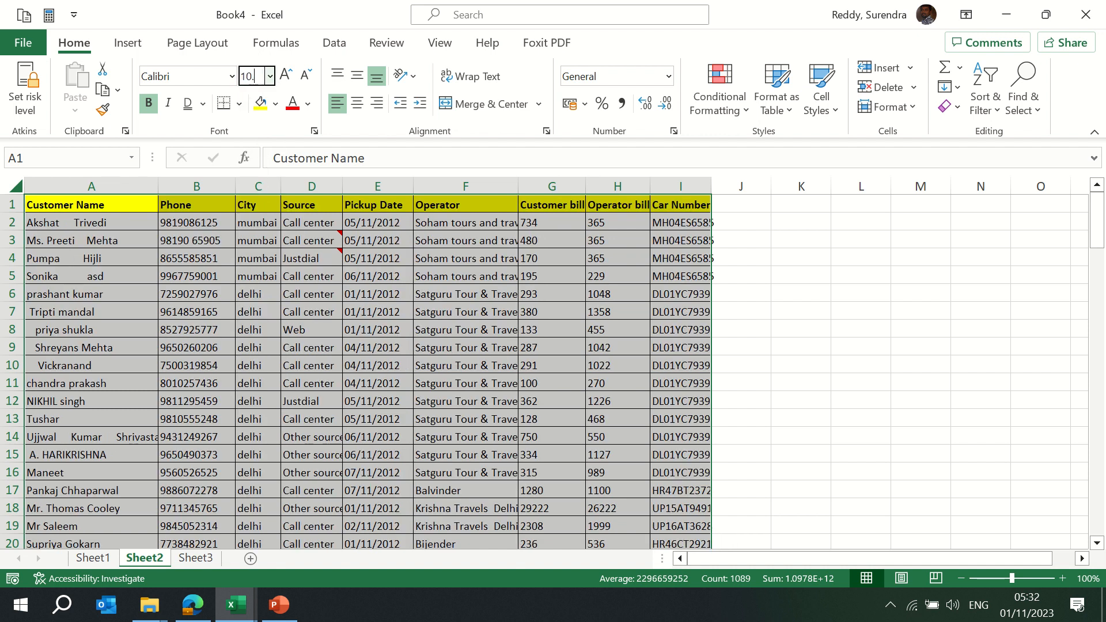
type(".2")
key("Return")
Reselect A1:I121, auto-fit columns A to I with Alt, O, C, A, and return to A1
left_click(451, 276)
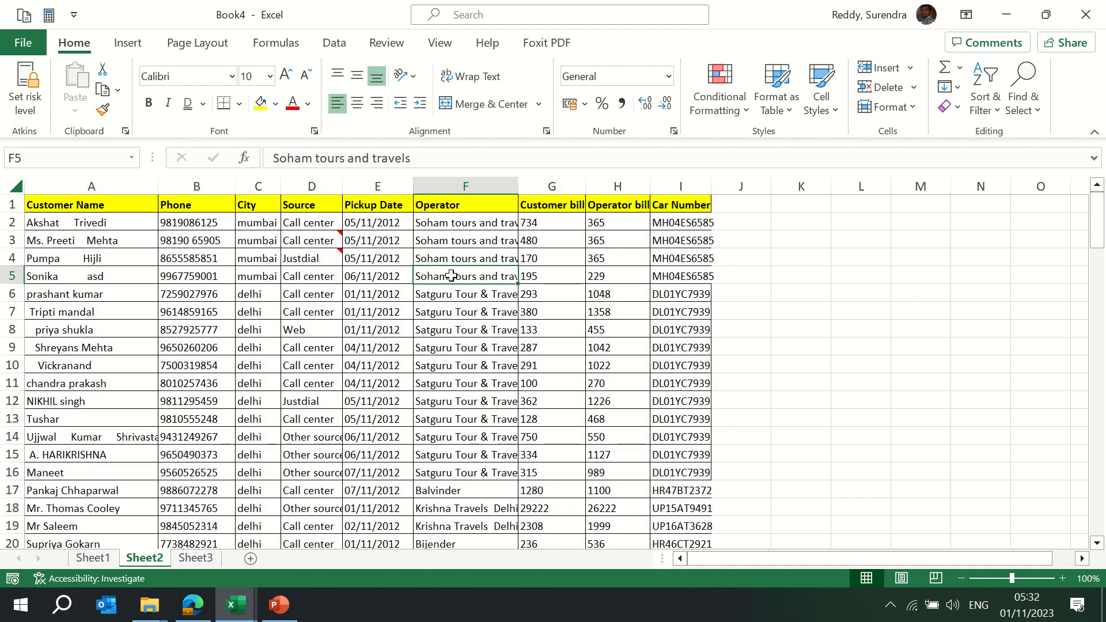
key("ctrl+Up")
key("ctrl+Left")
key("ctrl+shift+Down")
key("ctrl+shift+Right")
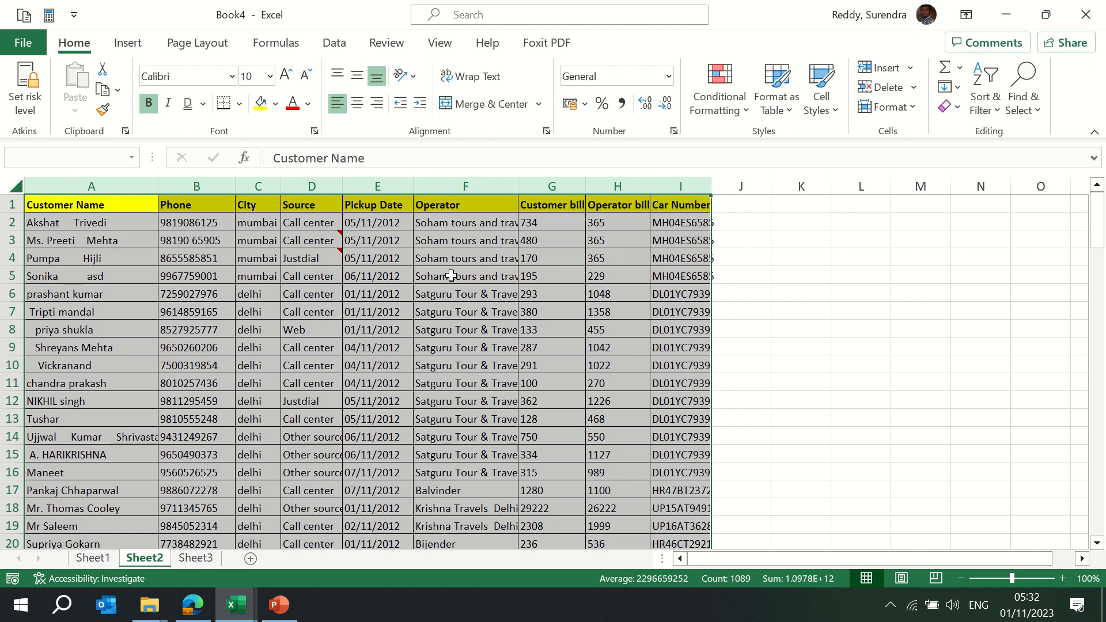
key("alt")
key("o")
key("c")
key("a")
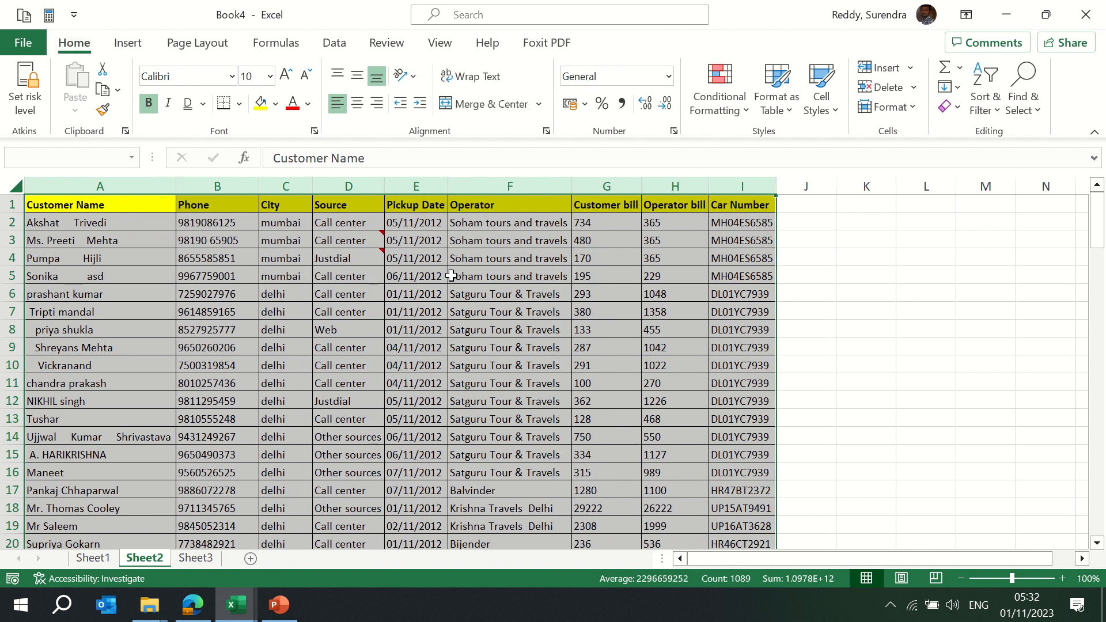
key("ctrl+Home")
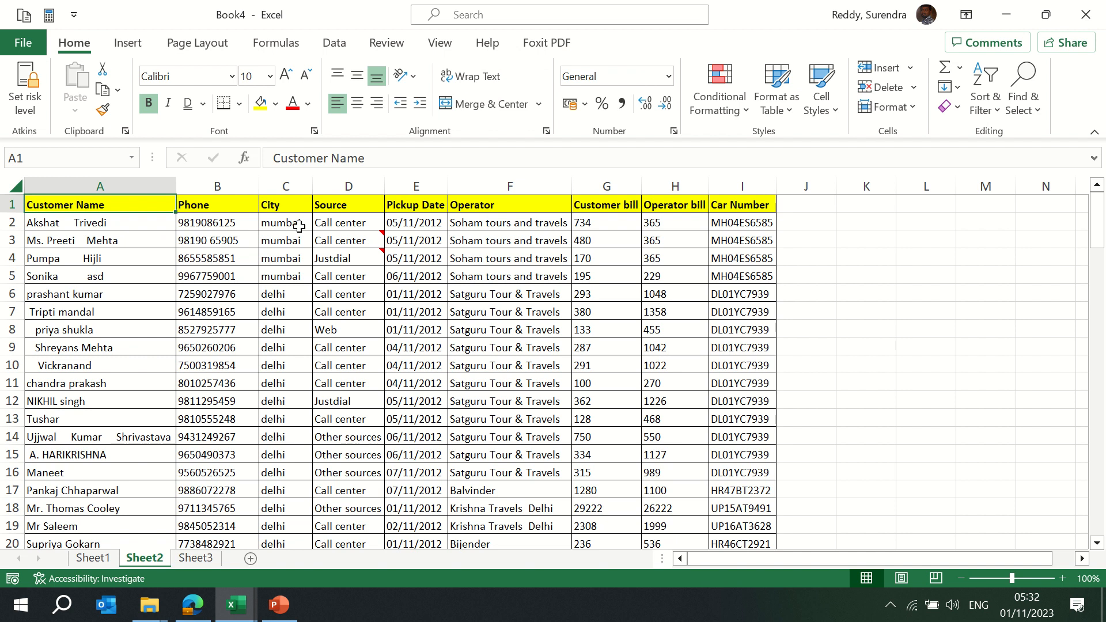
Copy Sheet2's customer table and switch to the empty Sheet3
key("ctrl+shift+Right")
key("ctrl+shift+Down")
key("ctrl+c")
key("ctrl+Page_Down")
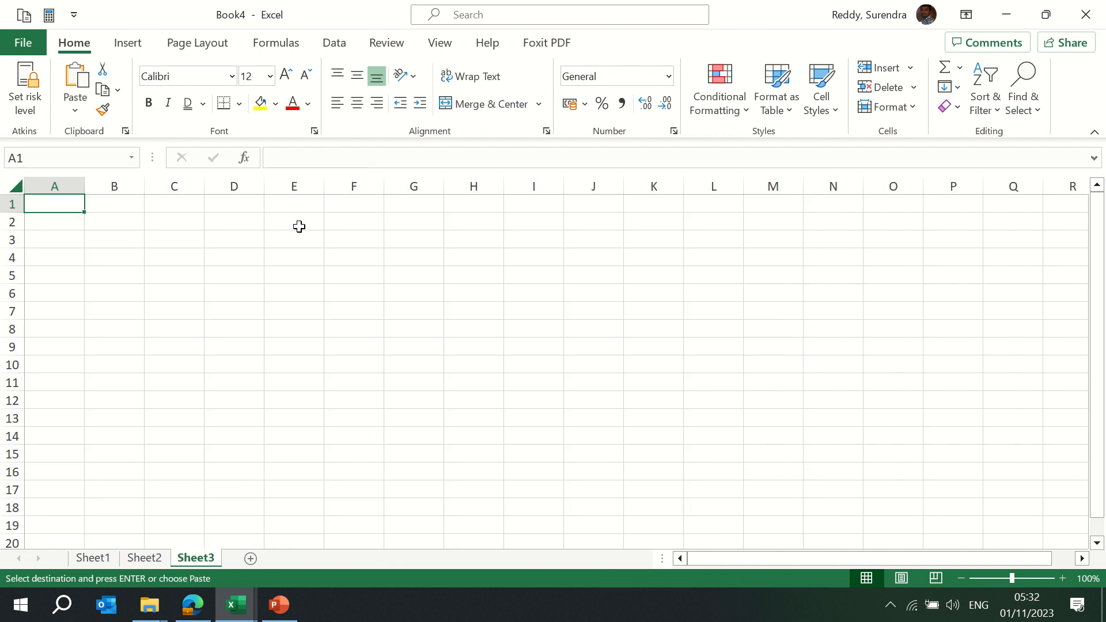
key("Down")
key("ctrl+Page_Up")
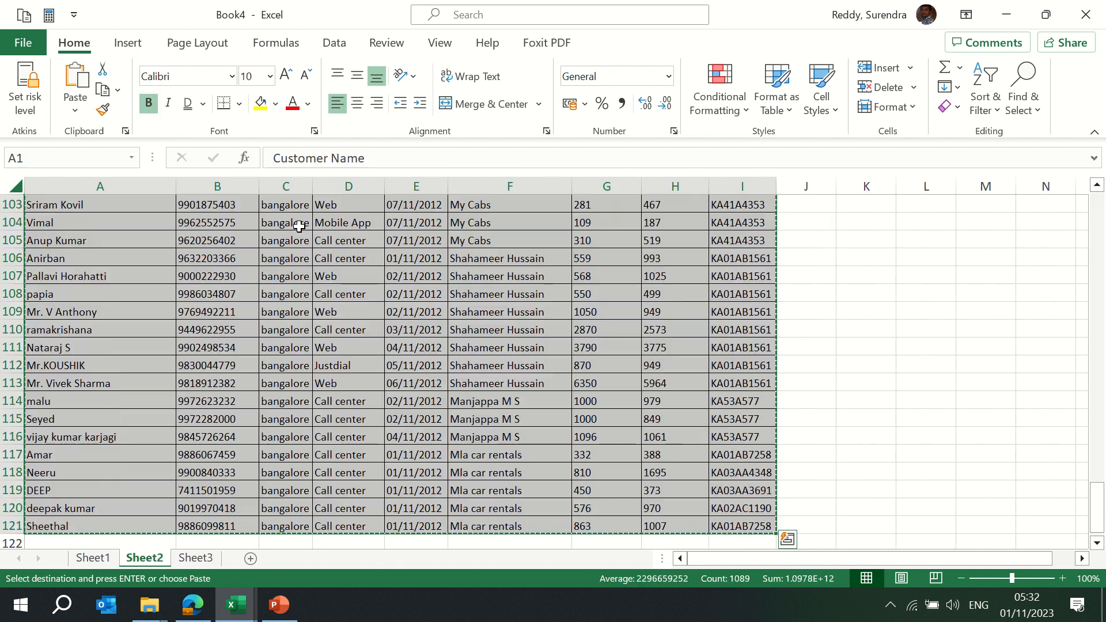
key("ctrl+Page_Down")
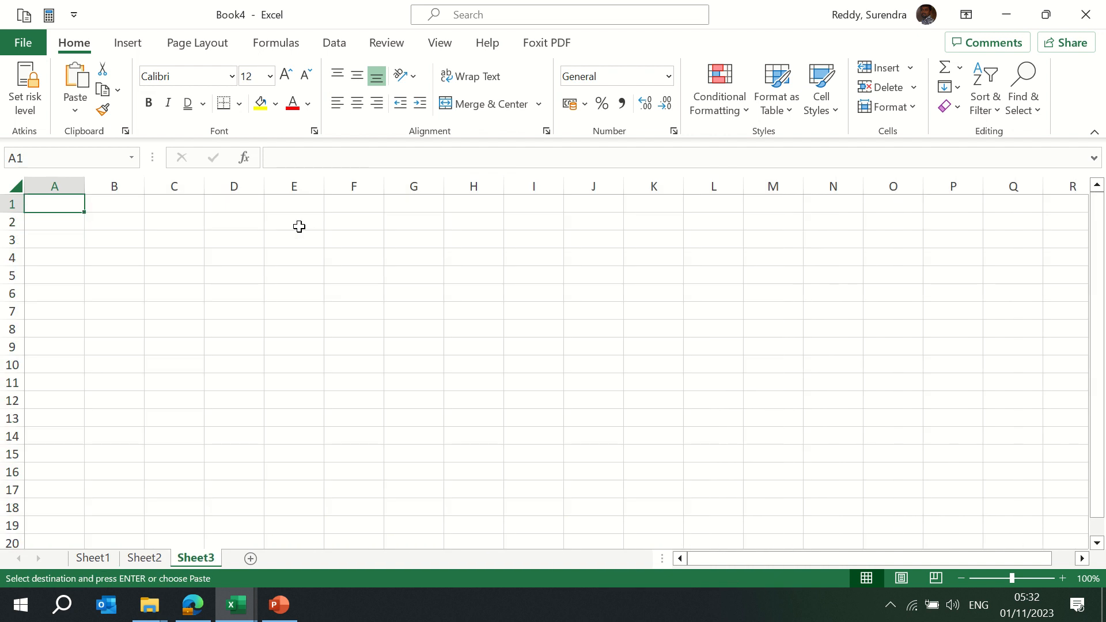
Recopy the Sheet2 data and bring up the Paste options on Sheet3
key("alt+e")
key("s")
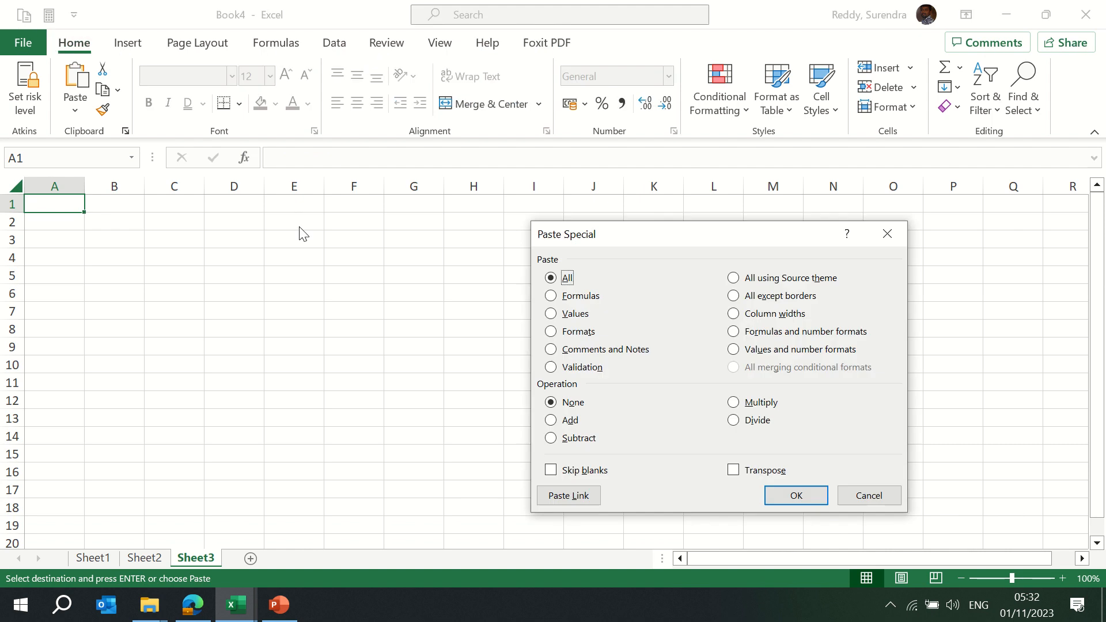
key("Escape")
key("Escape")
key("ctrl+Page_Up")
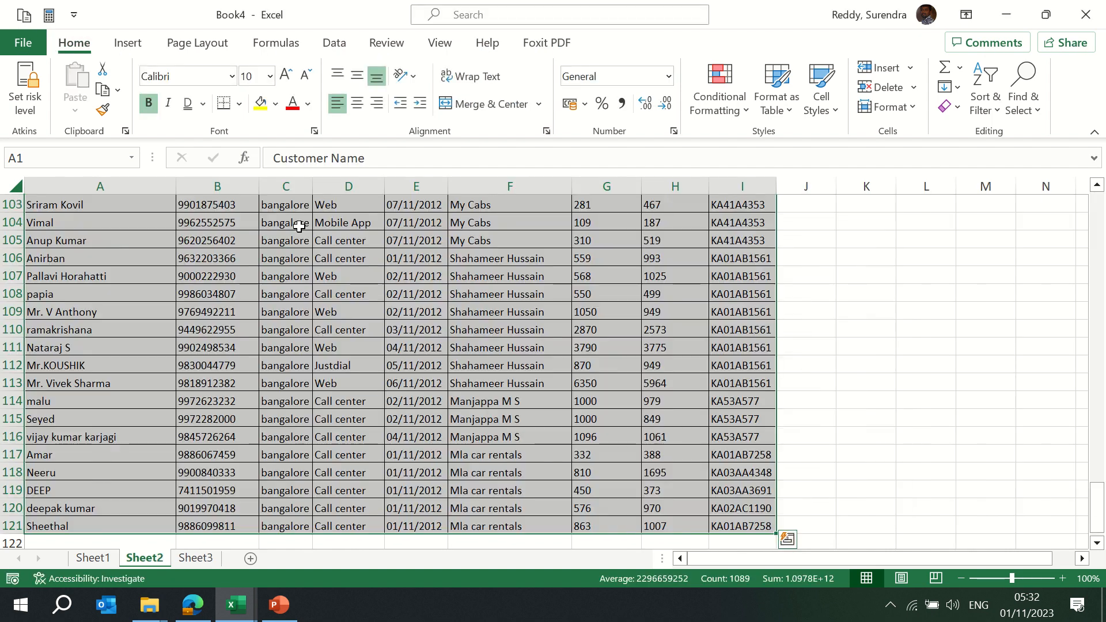
key("ctrl+c")
key("ctrl+Page_Down")
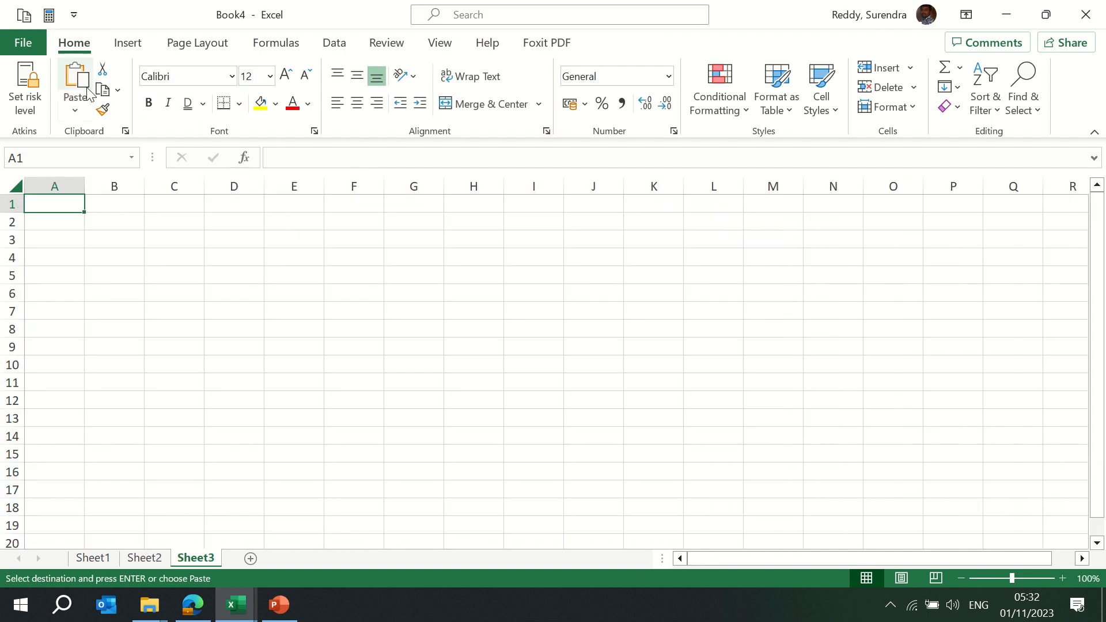
left_click(76, 113)
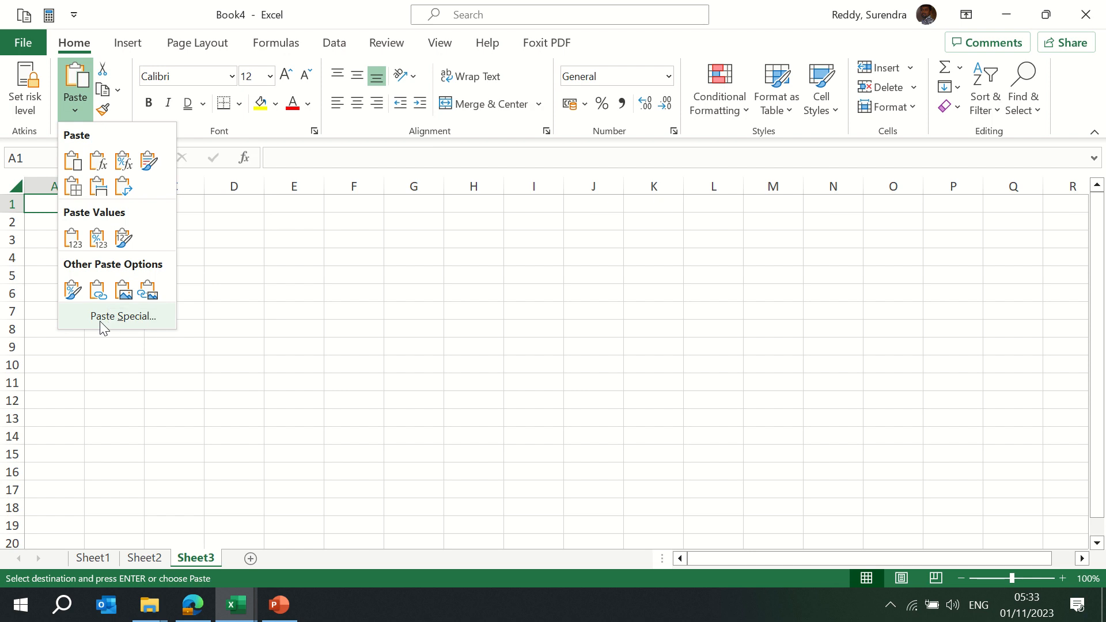
Paste the data into Sheet3 as Values only and auto-fit all columns
left_click(123, 316)
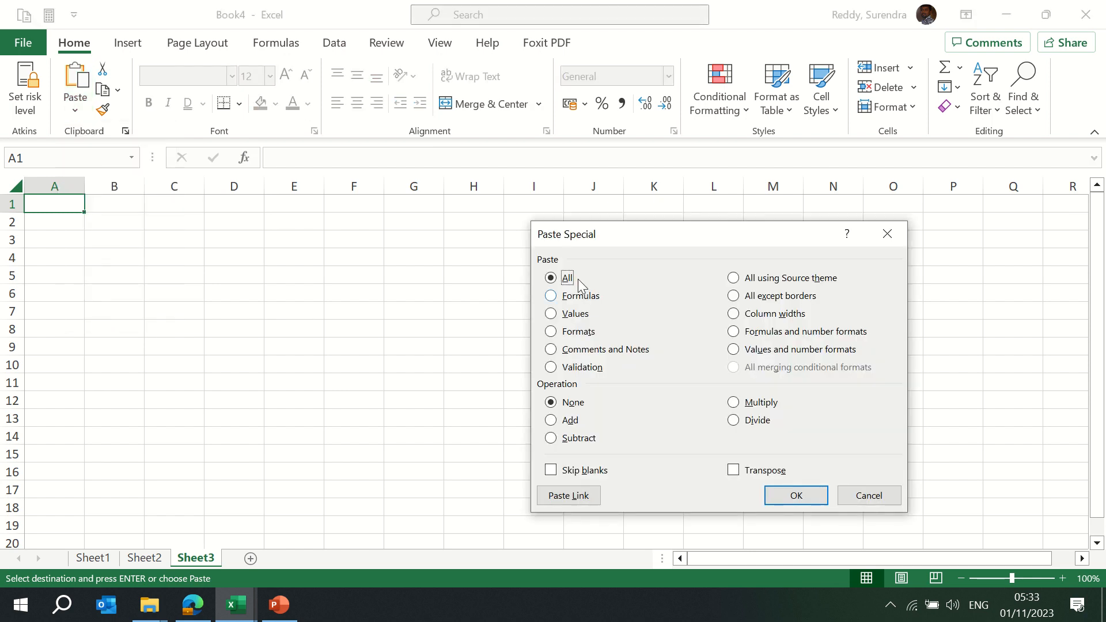
left_click_drag(649, 233, 365, 195)
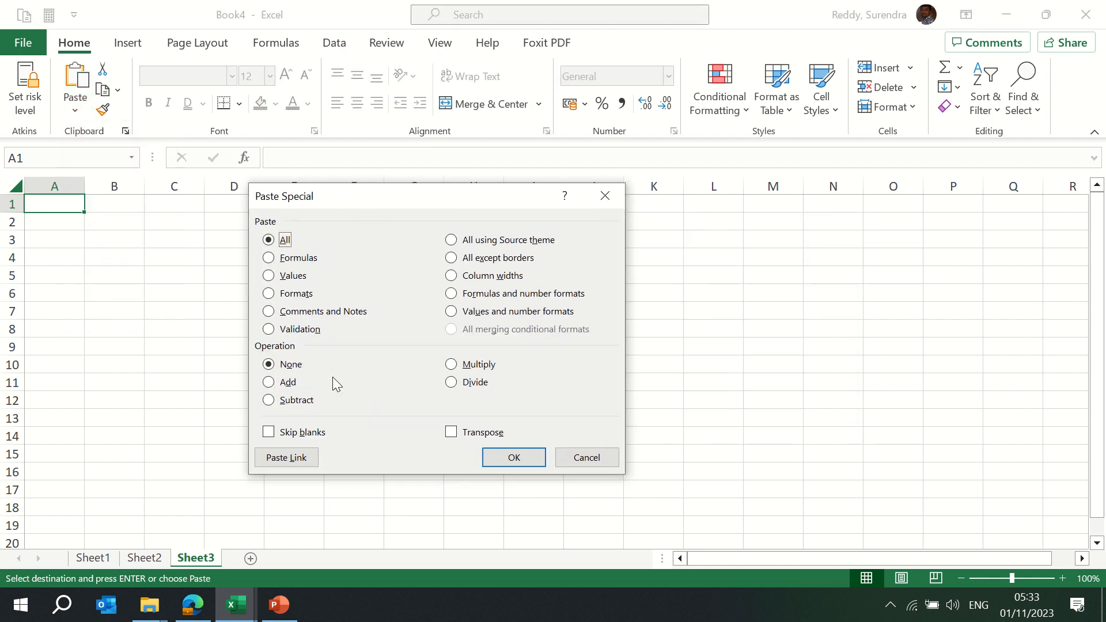
left_click(294, 276)
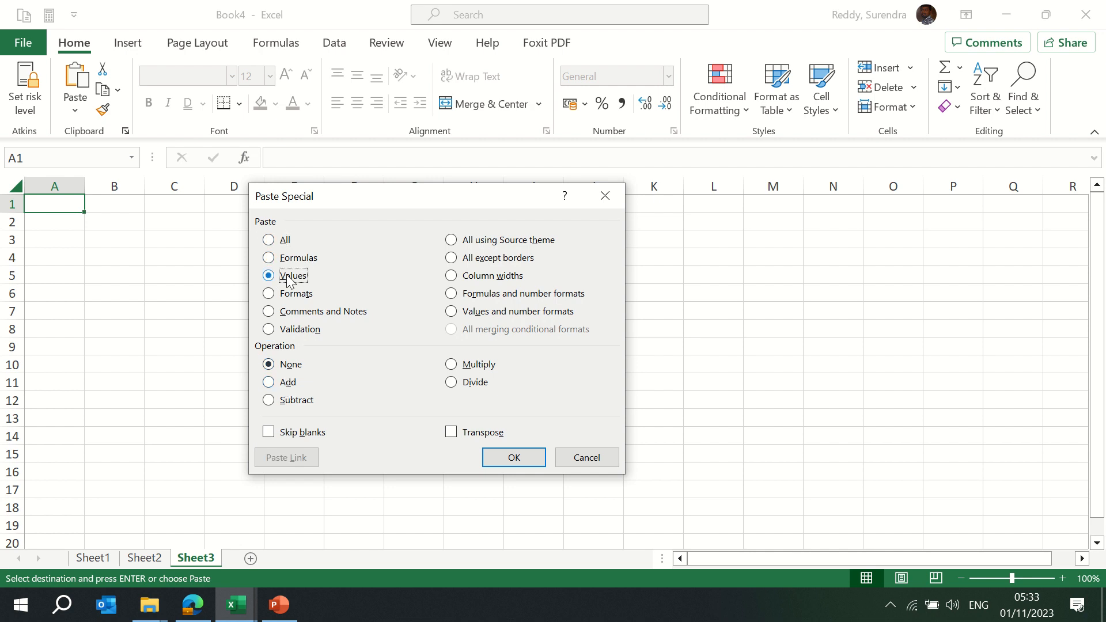
left_click(509, 457)
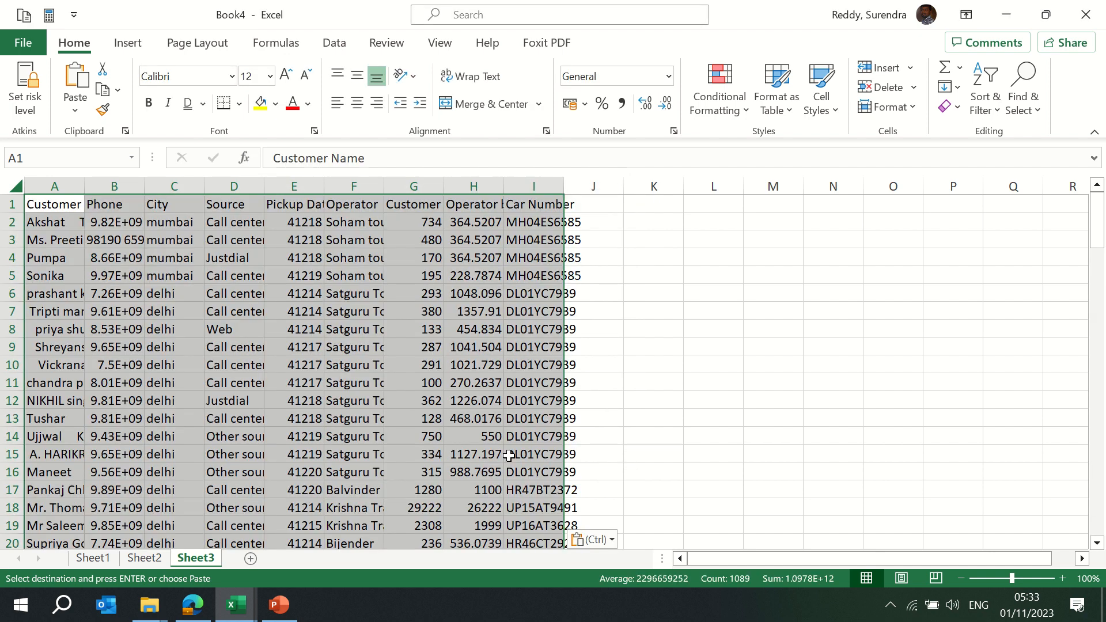
key("alt+o")
key("c")
key("a")
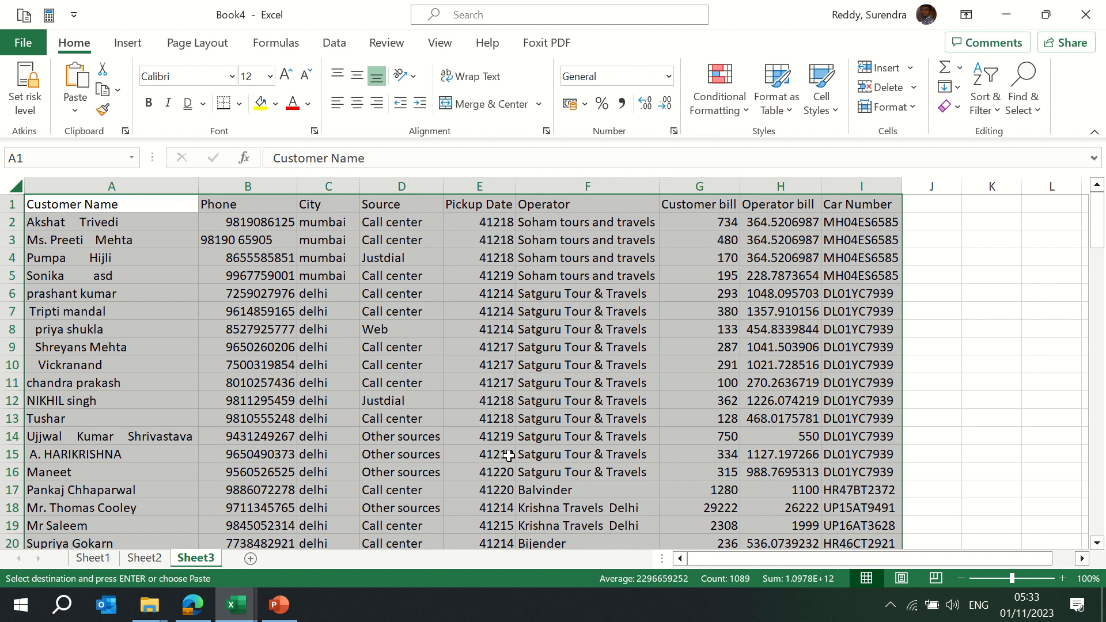
Compare with Sheet2, then recopy Sheet2's full data range and return to Sheet3
key("ctrl+Page_Up")
key("ctrl+Home")
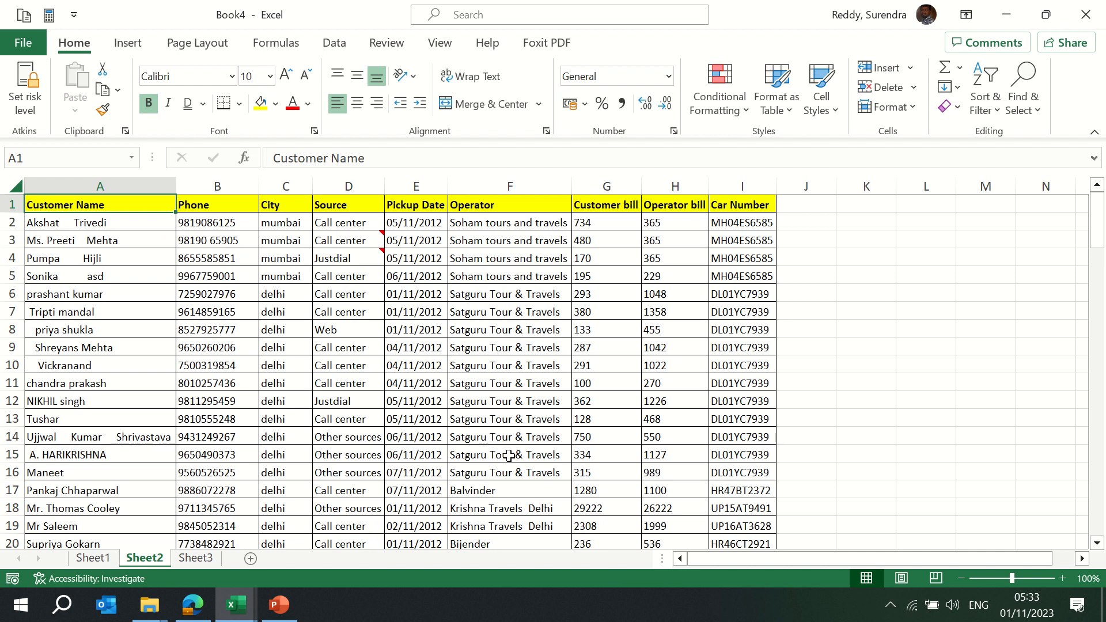
key("ctrl+Page_Down")
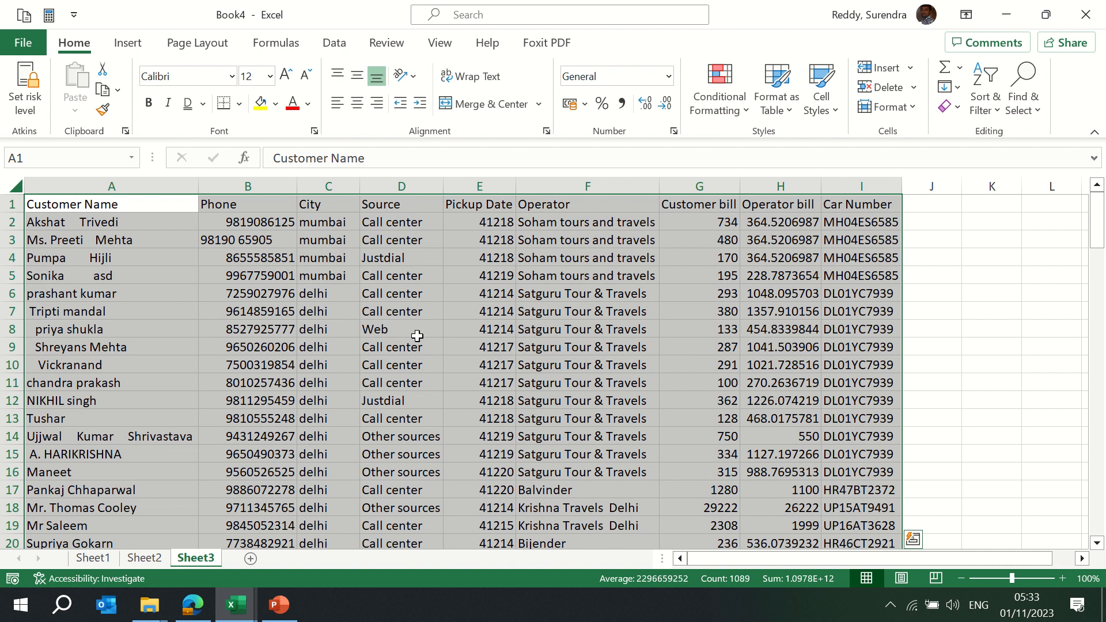
key("ctrl+Page_Up")
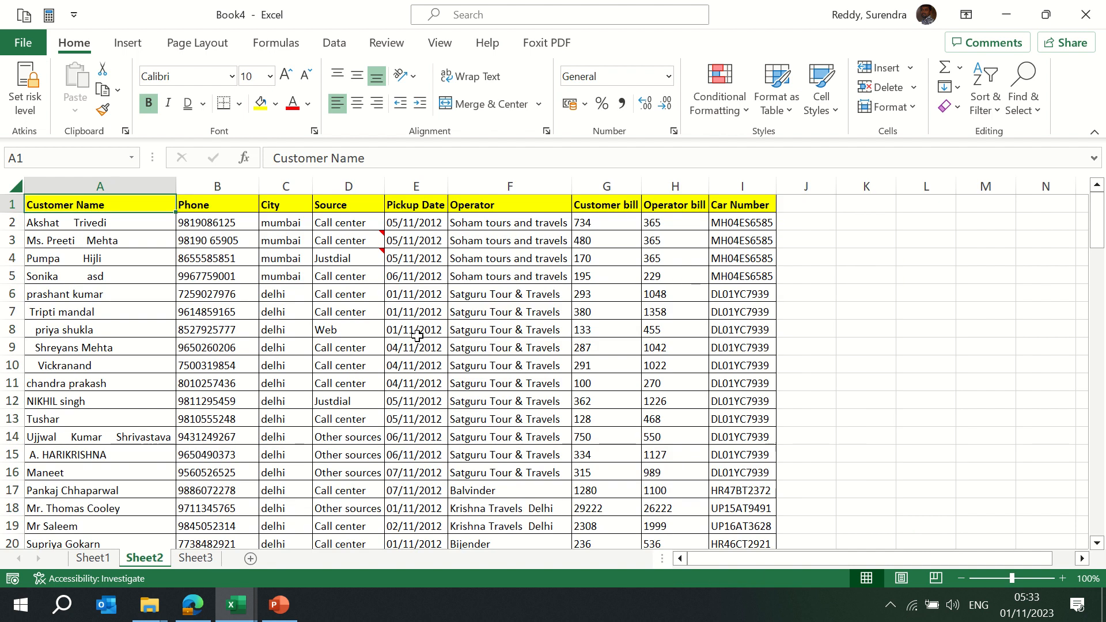
key("ctrl+shift+Right")
key("ctrl+shift+Down")
key("ctrl+c")
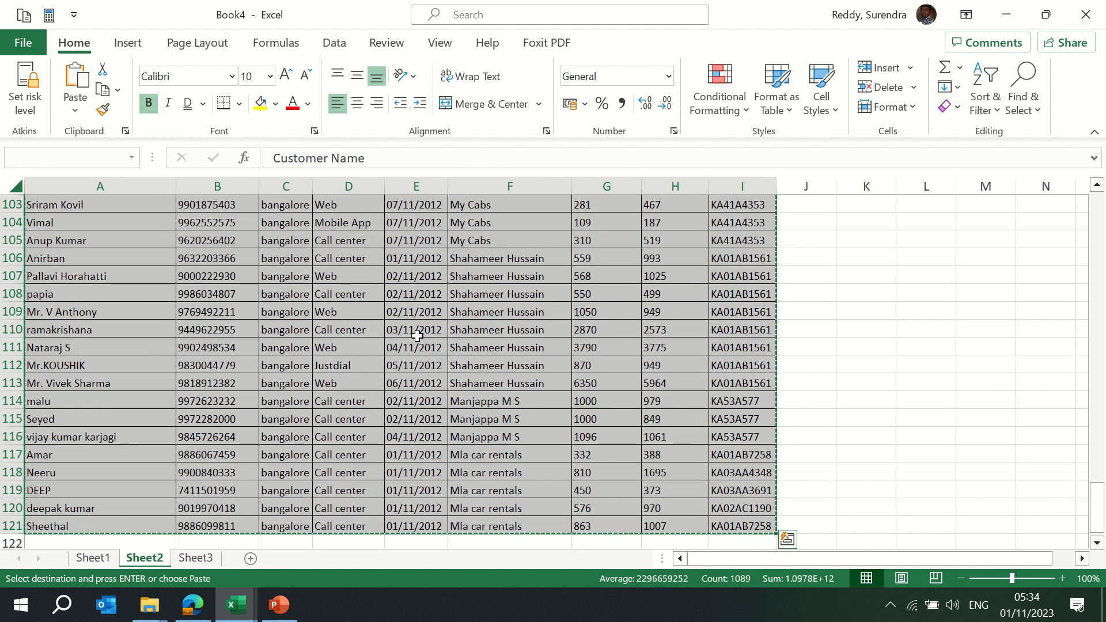
key("ctrl+Page_Down")
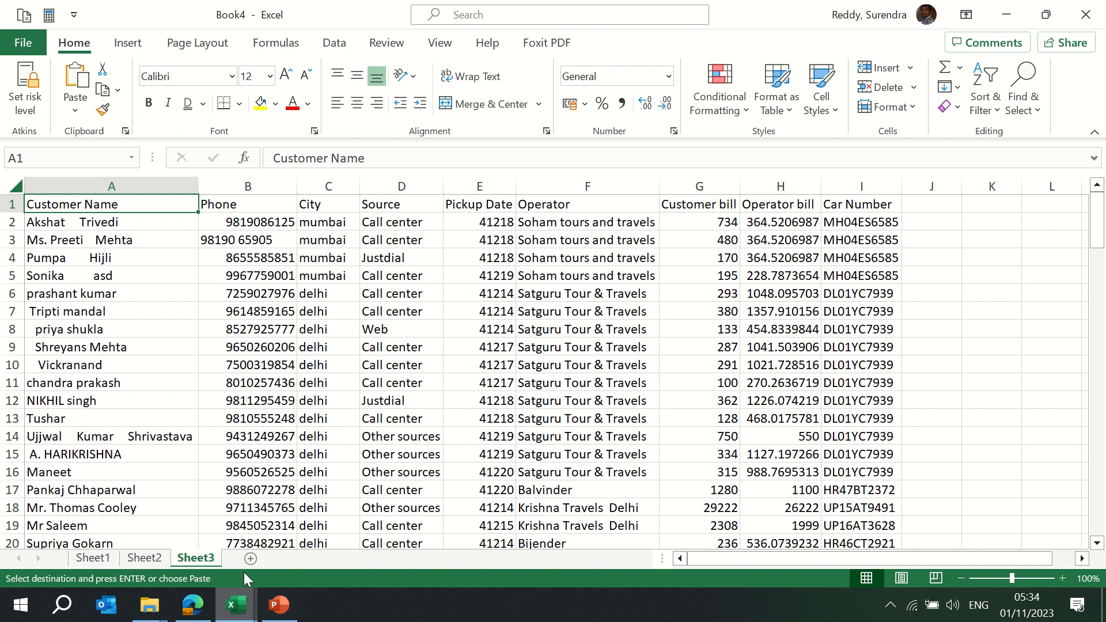
Add a new Sheet4, try a Formats-only paste there, then undo it
left_click(250, 558)
key("alt")
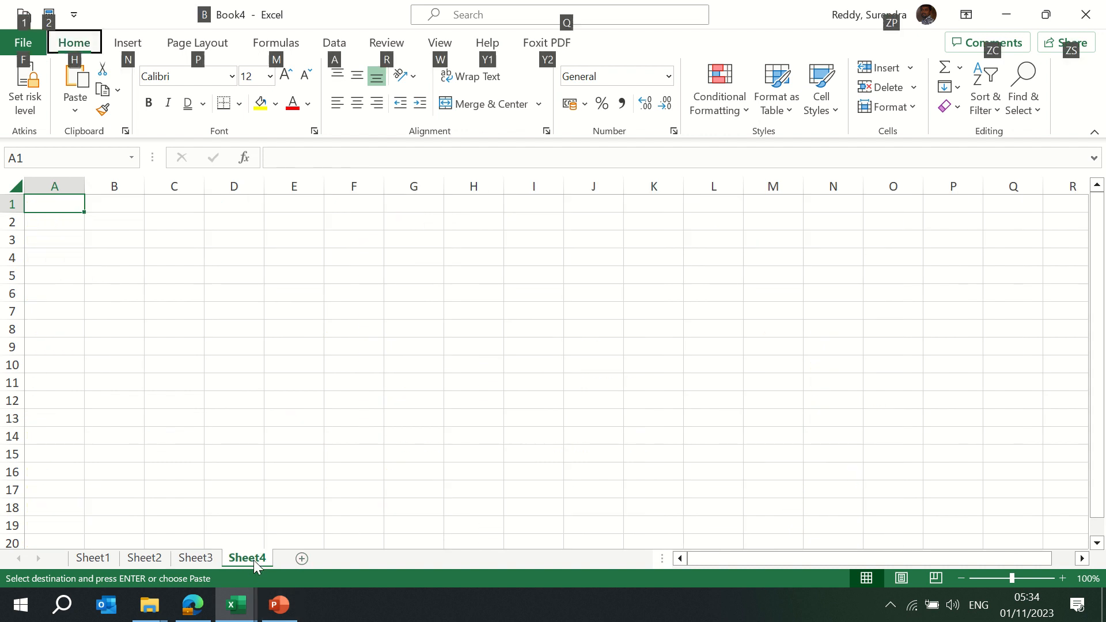
key("e")
key("s")
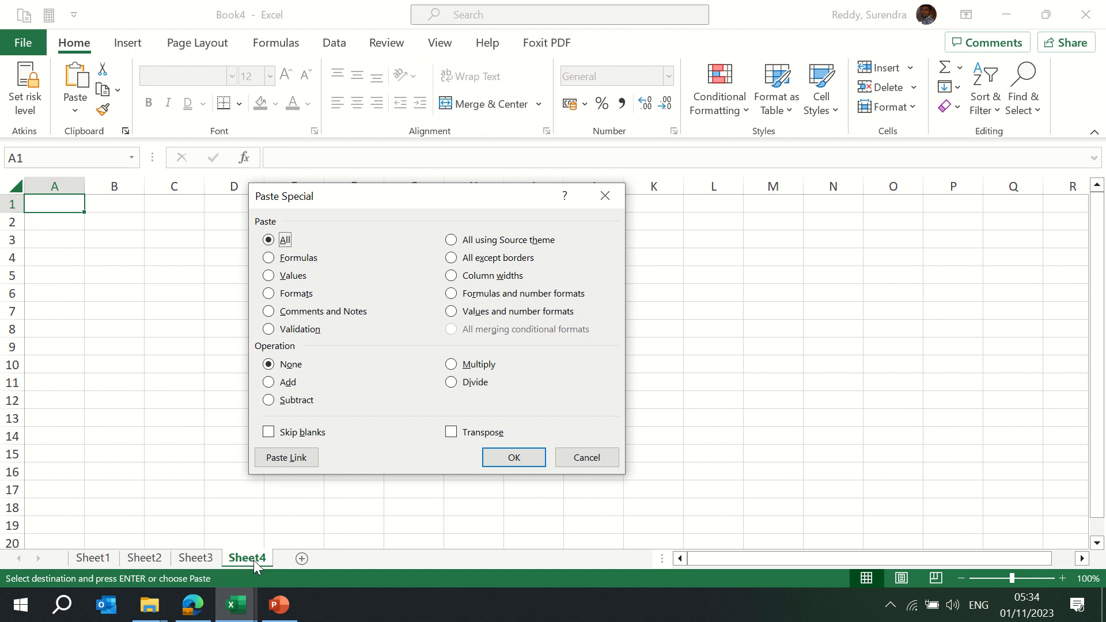
key("t")
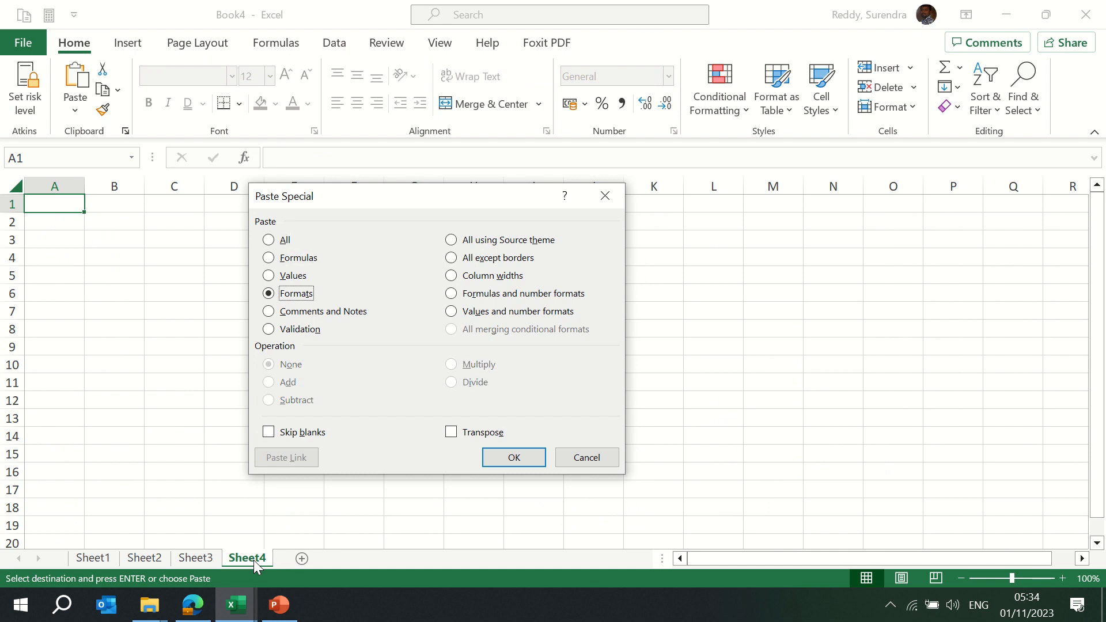
key("Return")
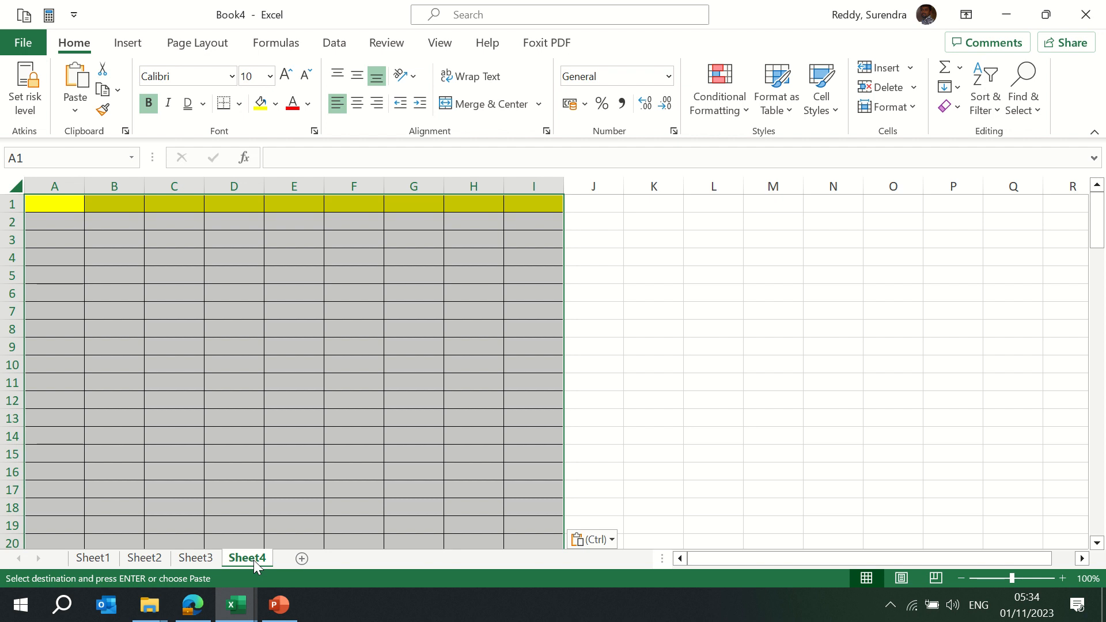
key("ctrl+z")
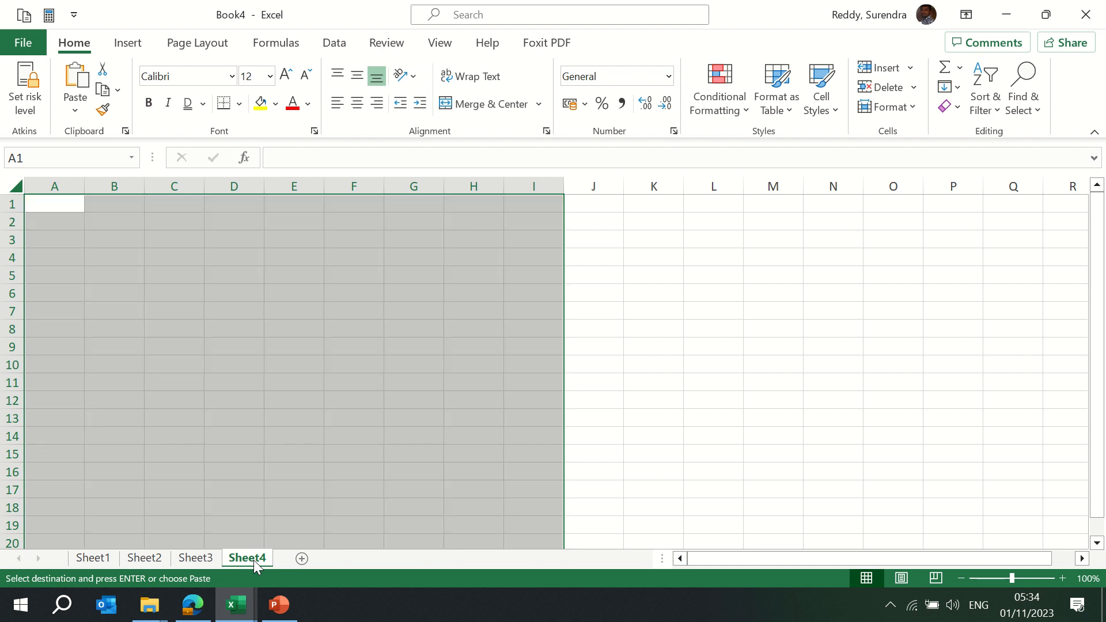
Paste Sheet2's formats onto Sheet3's data via Paste Special > Formats
key("ctrl+Page_Up")
key("ctrl+Page_Up")
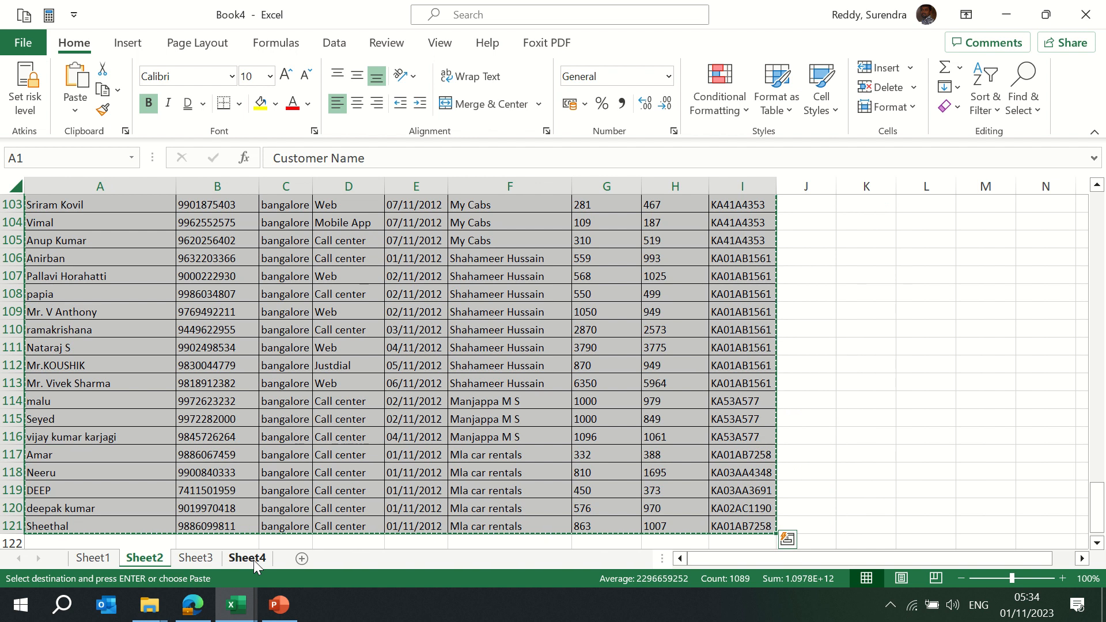
key("Down")
key("Up")
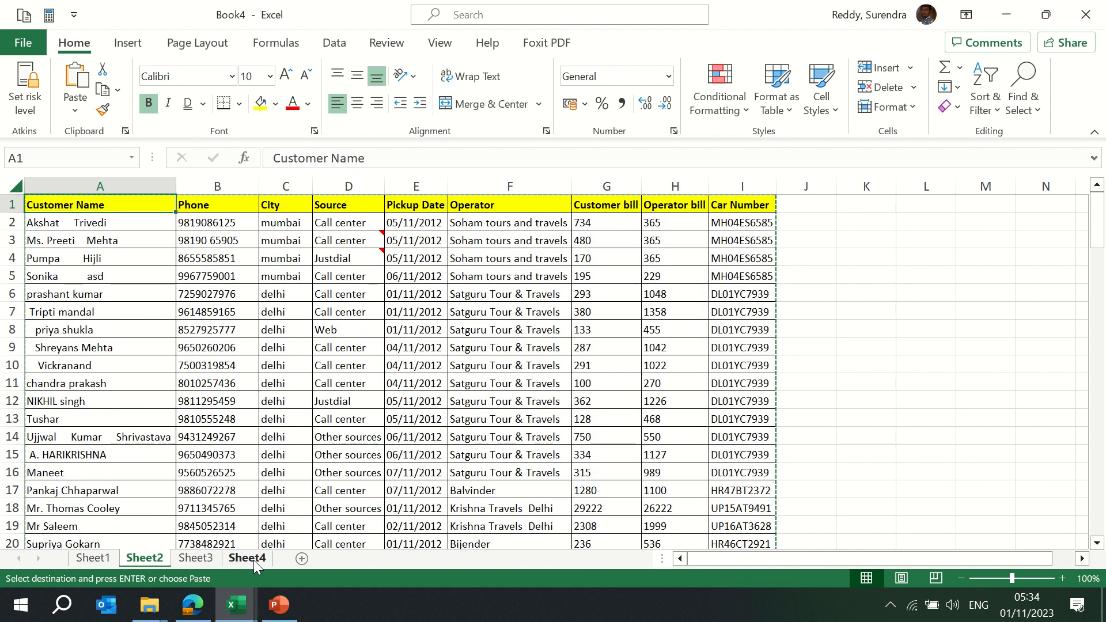
key("ctrl+shift+Right")
key("ctrl+shift+Down")
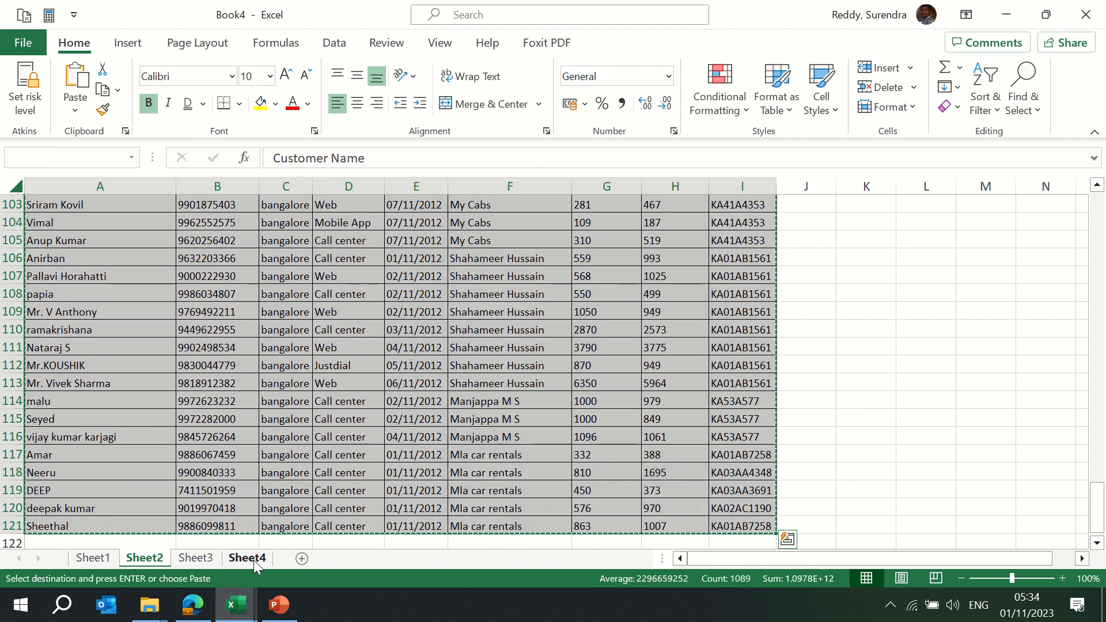
key("ctrl+Page_Down")
key("alt")
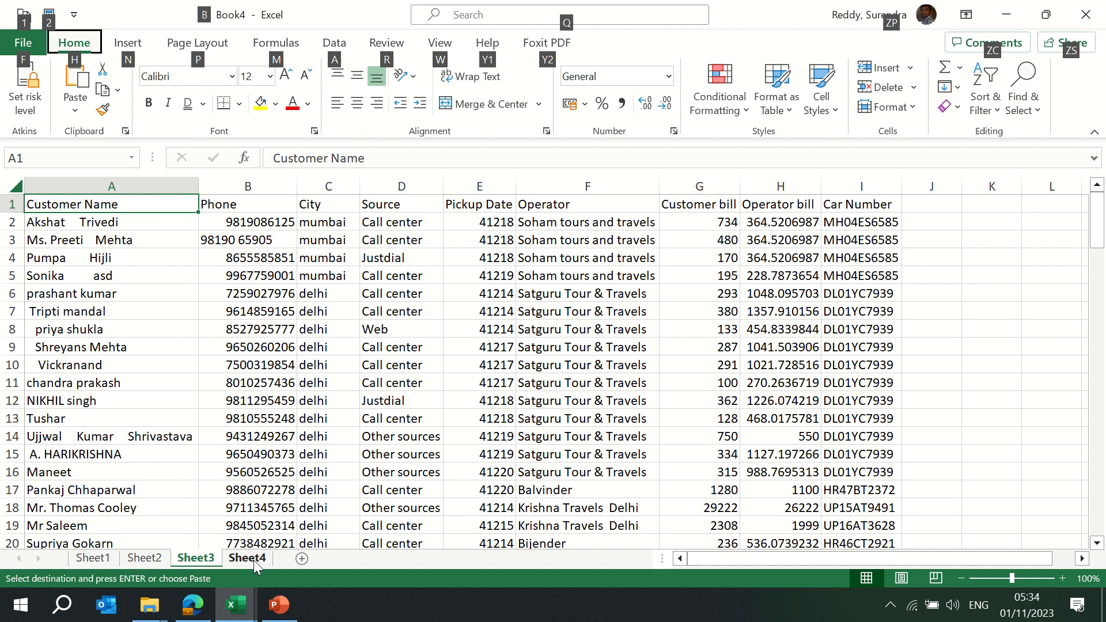
key("e")
key("s")
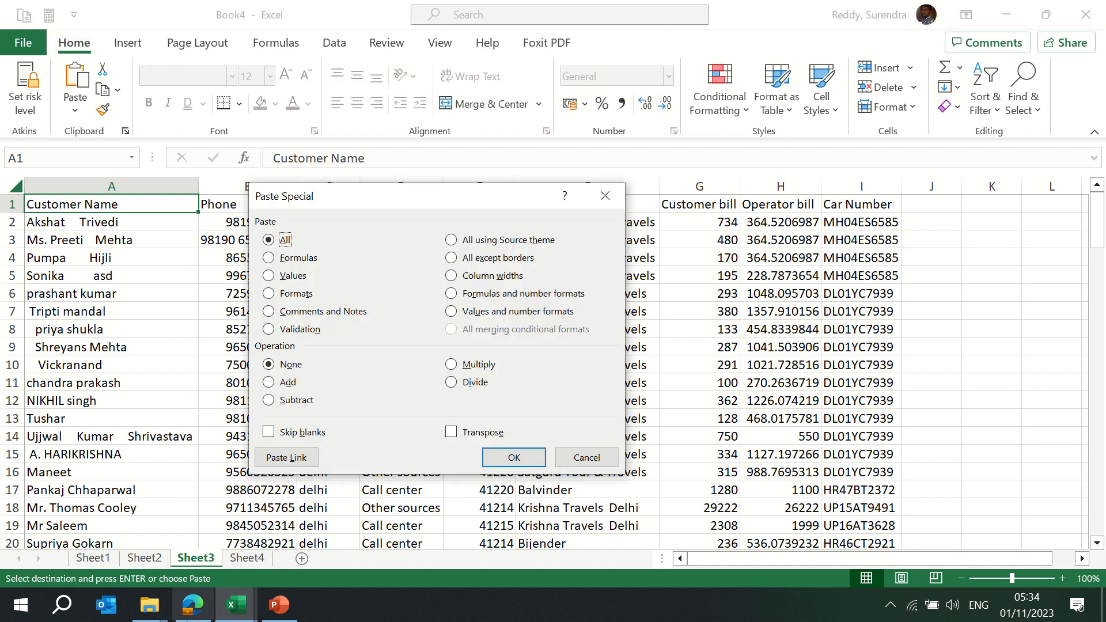
left_click(303, 295)
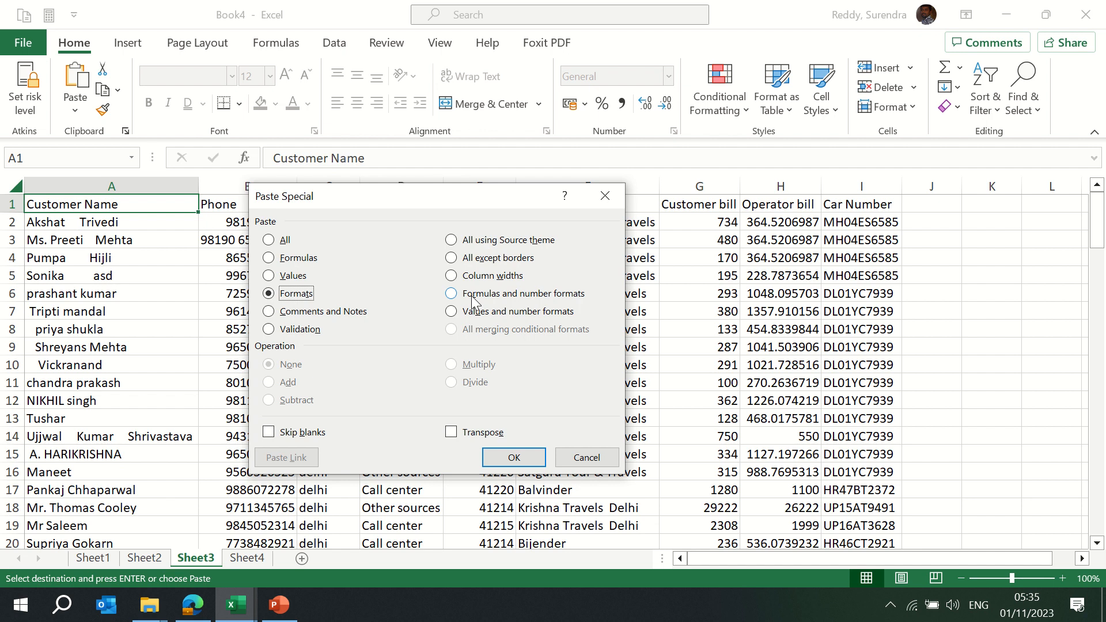
key("Return")
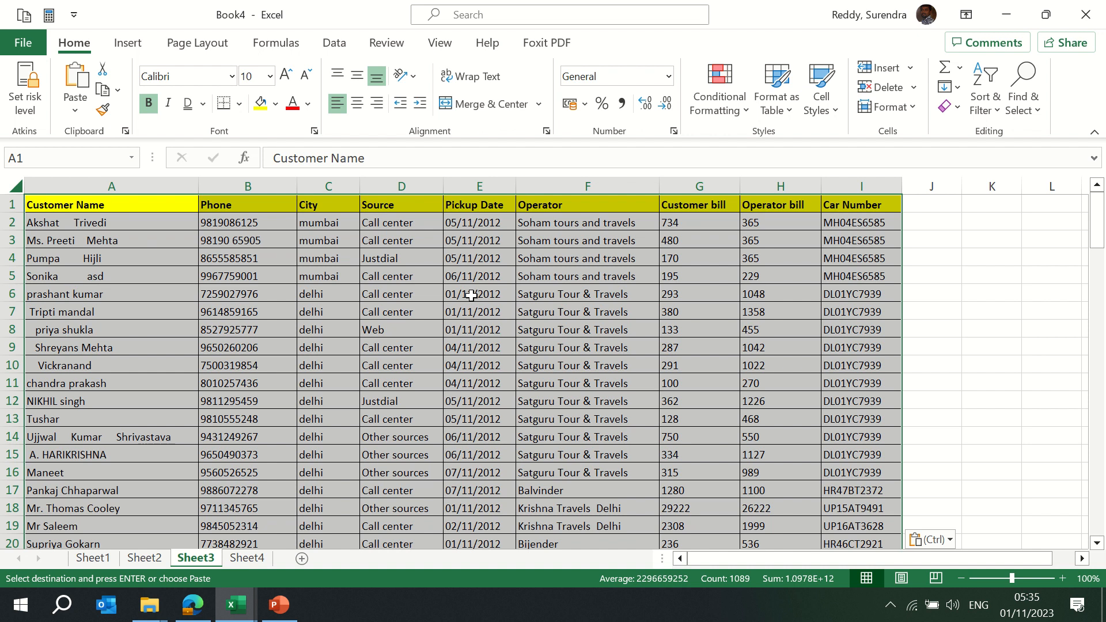
key("ctrl+Page_Up")
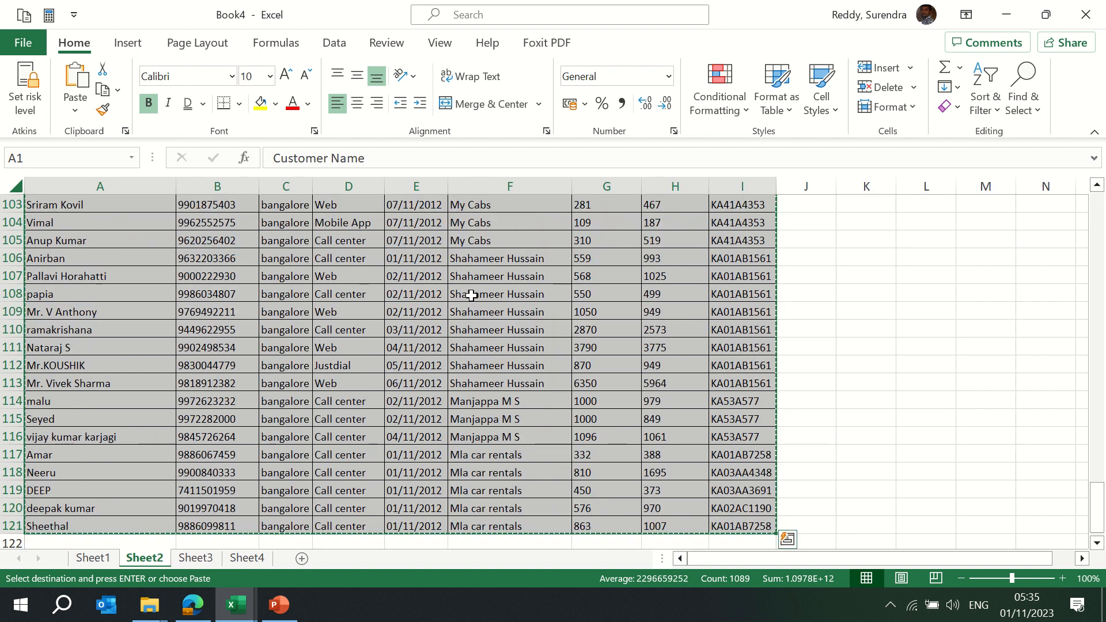
Paste only the comments and notes onto Sheet4 and check the notes in D3 and D4
key("ctrl+Page_Down")
key("ctrl+Page_Down")
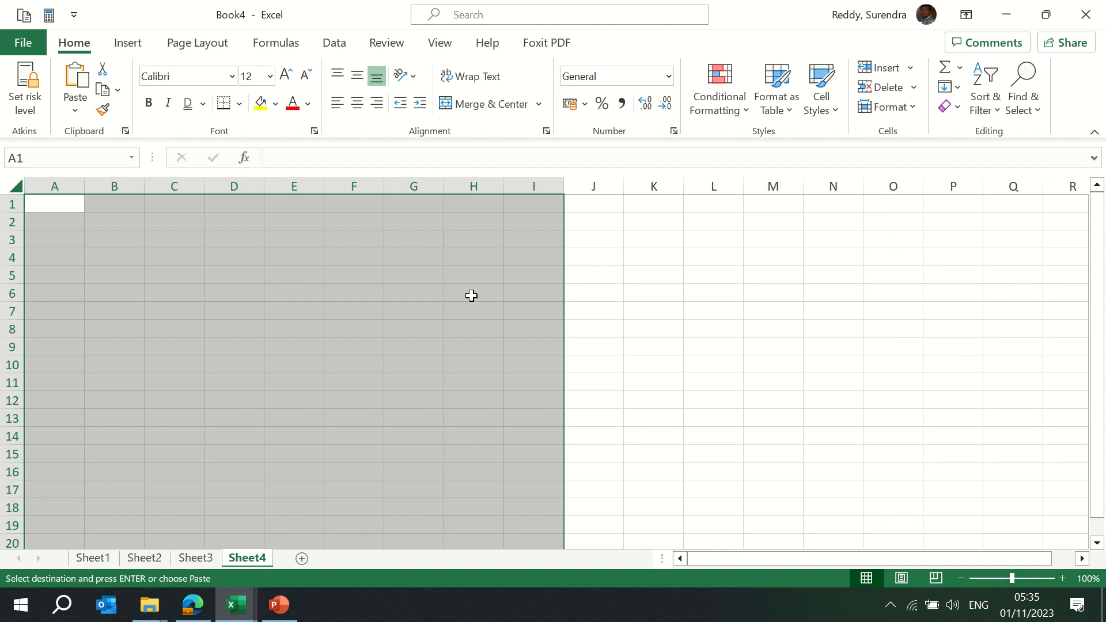
key("alt+e")
key("s")
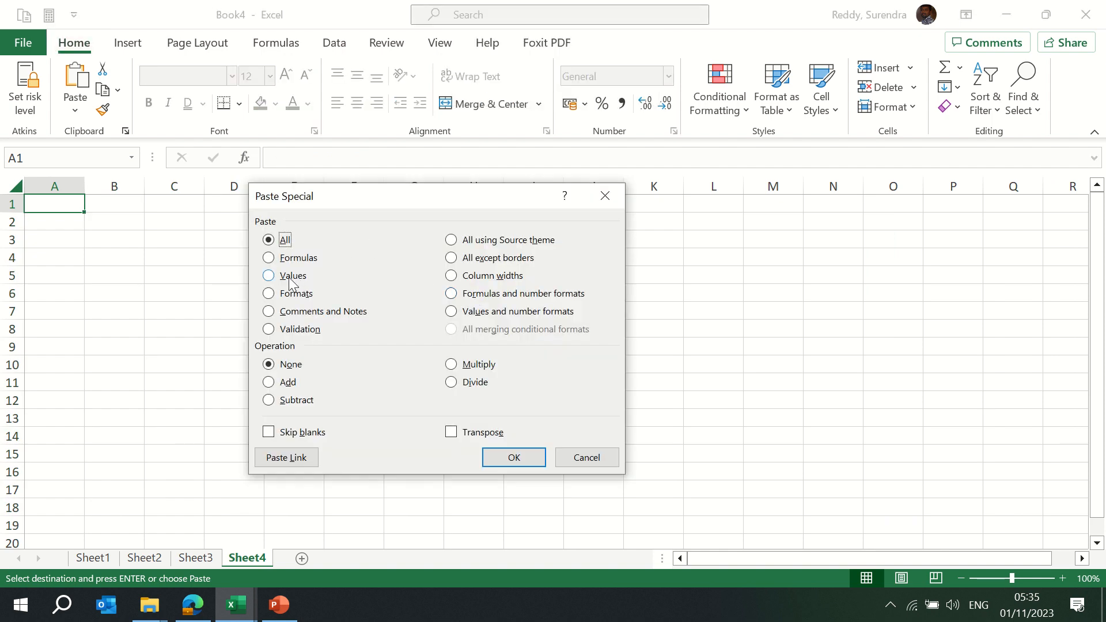
left_click(326, 313)
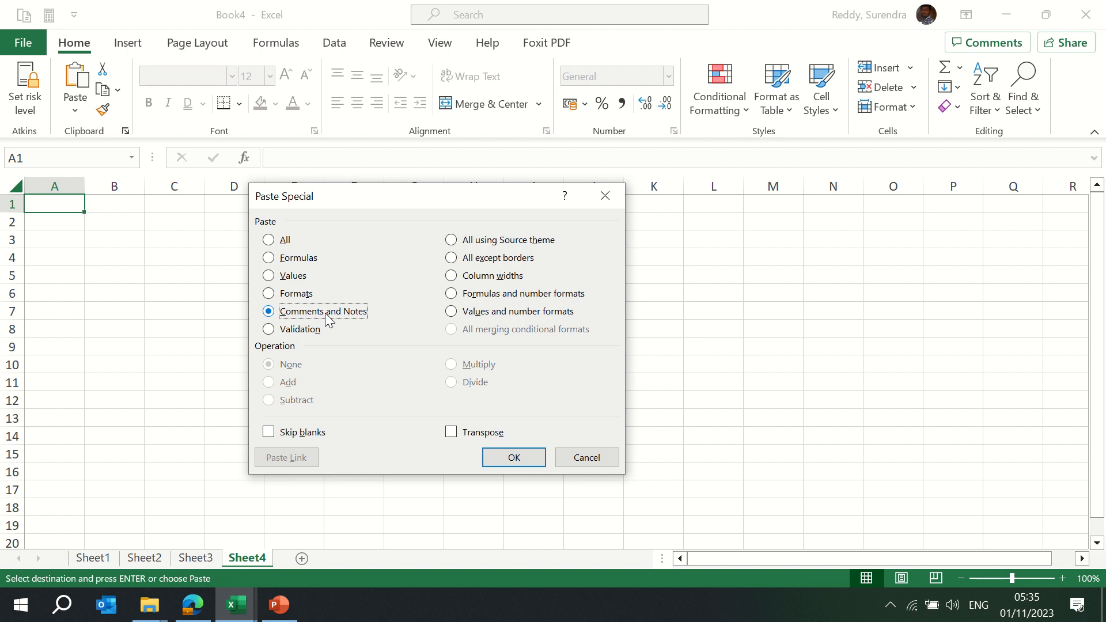
left_click(517, 460)
left_click(240, 243)
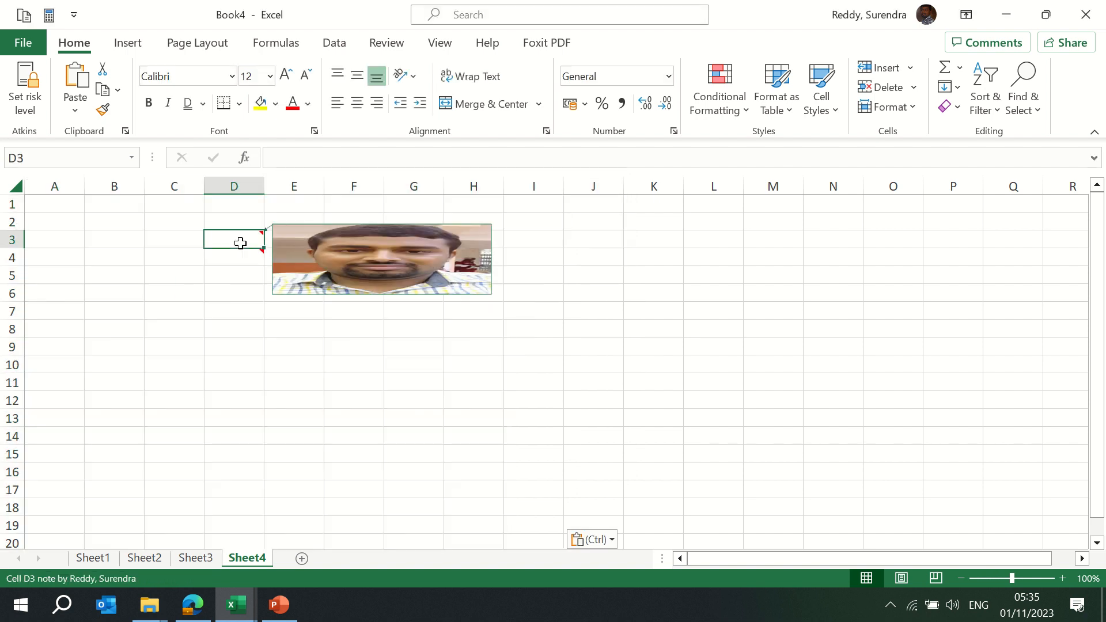
left_click(239, 259)
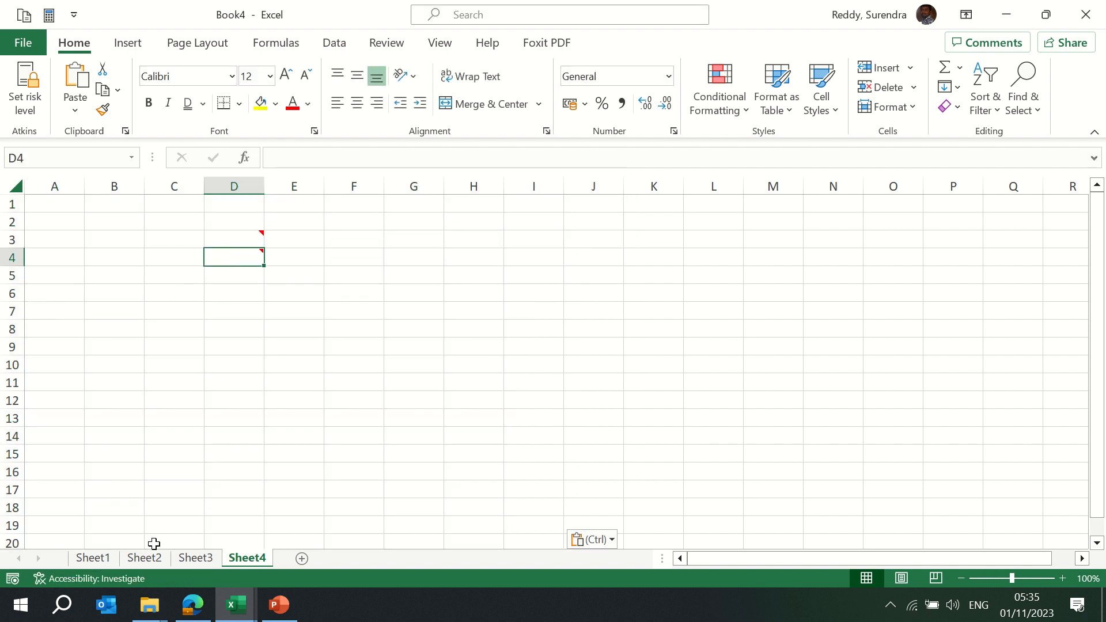
Compare against the original notes in Sheet2's Source column, then return to Sheet4
left_click(145, 565)
left_click(374, 255)
key("ctrl+Down")
key("ctrl+Down")
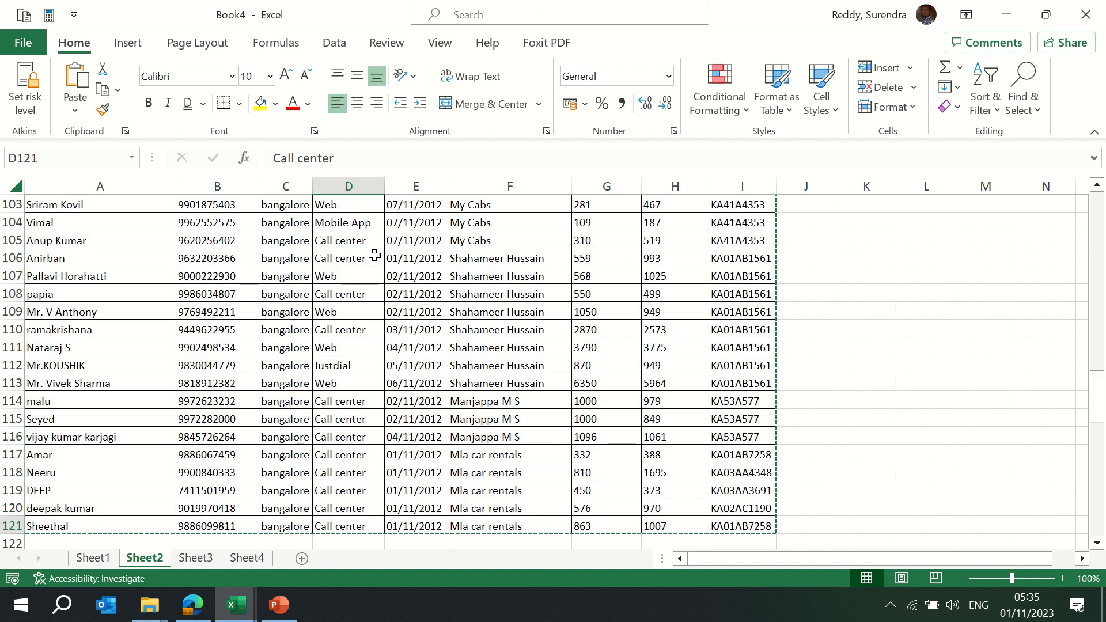
key("ctrl+Up")
key("ctrl+Up")
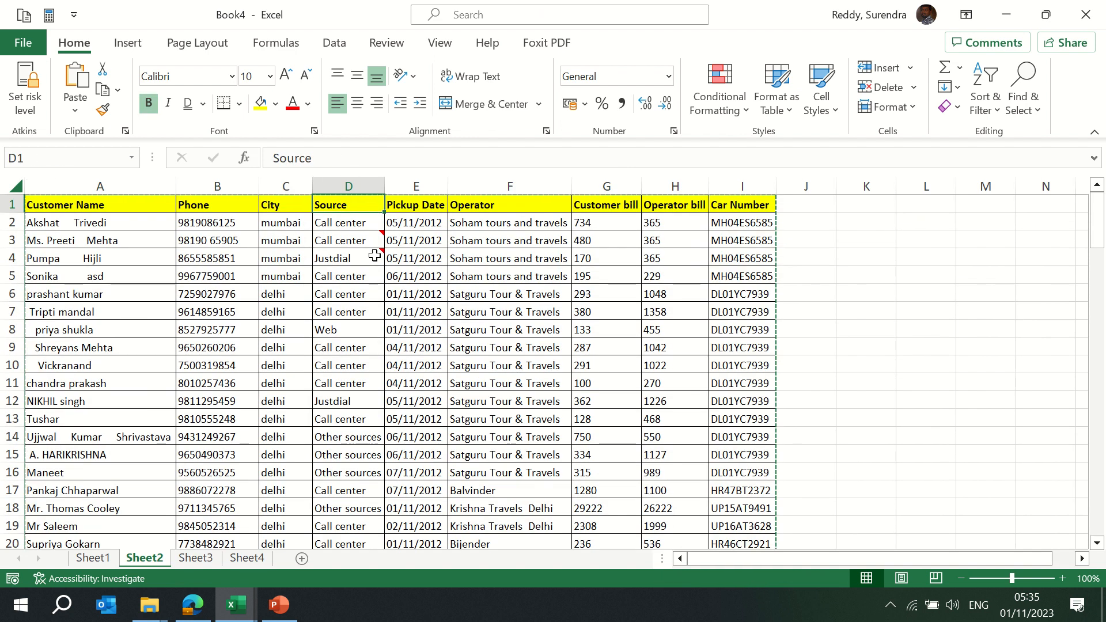
left_click(343, 240)
left_click(348, 269)
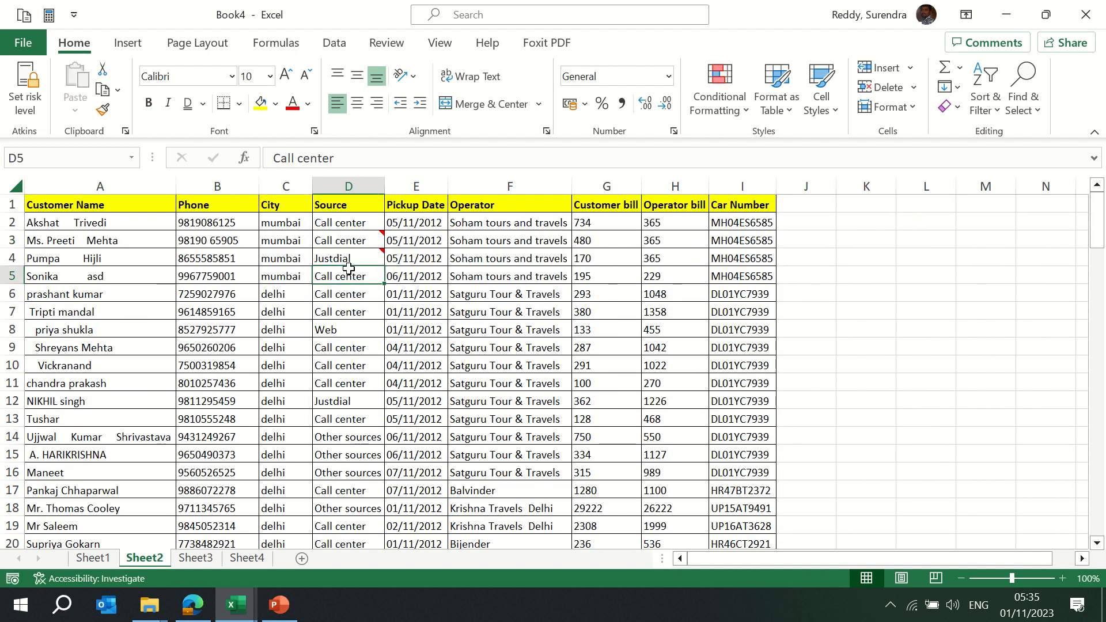
left_click(247, 557)
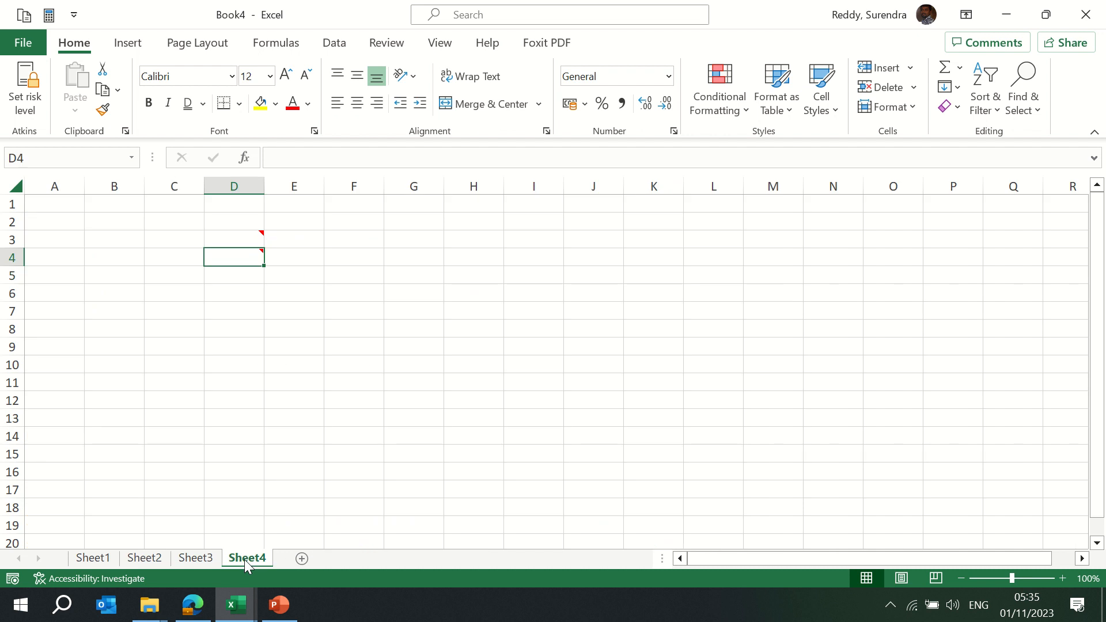
Copy the whole customer table from Sheet2 and select A1 on Sheet4 as the destination
key("ctrl+Page_Up")
key("ctrl+Page_Up")
key("ctrl+Up")
key("ctrl+Left")
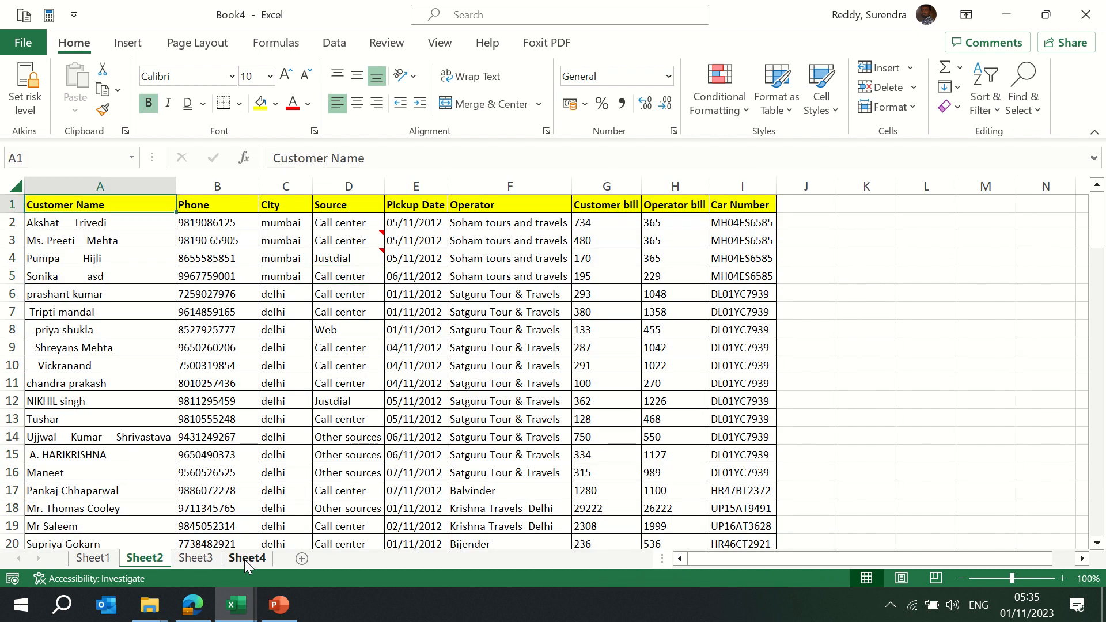
key("ctrl+shift+Right")
key("ctrl+shift+Down")
key("ctrl+c")
key("ctrl+Page_Down")
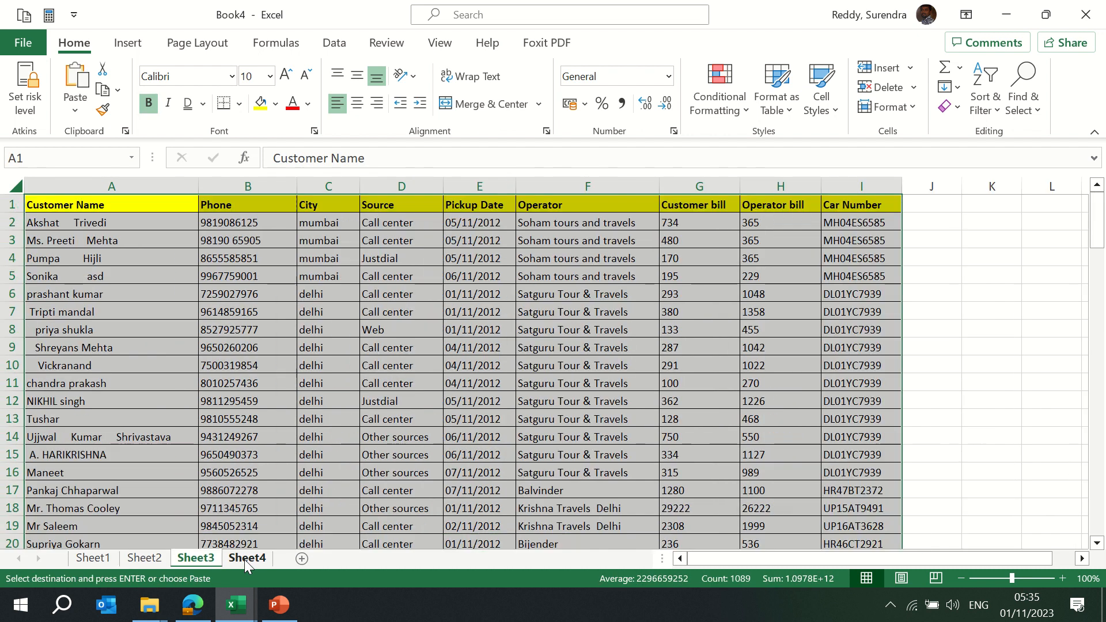
key("ctrl+Page_Down")
key("ctrl+Up")
key("ctrl+Left")
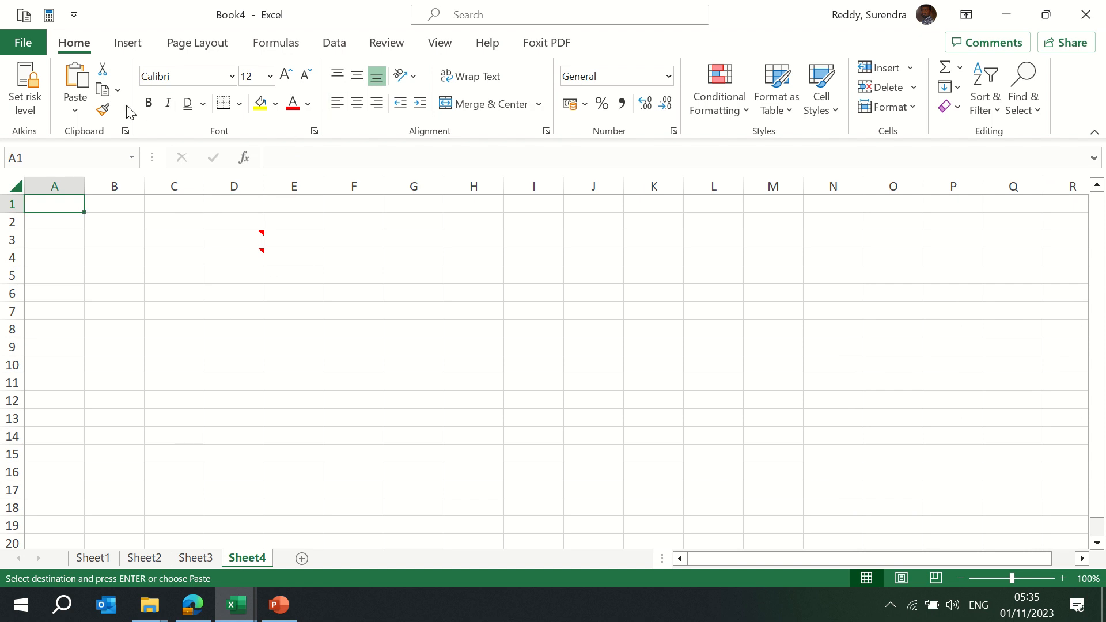
Paste the customer table onto Sheet4 with Paste Special 'All except borders'
left_click(75, 110)
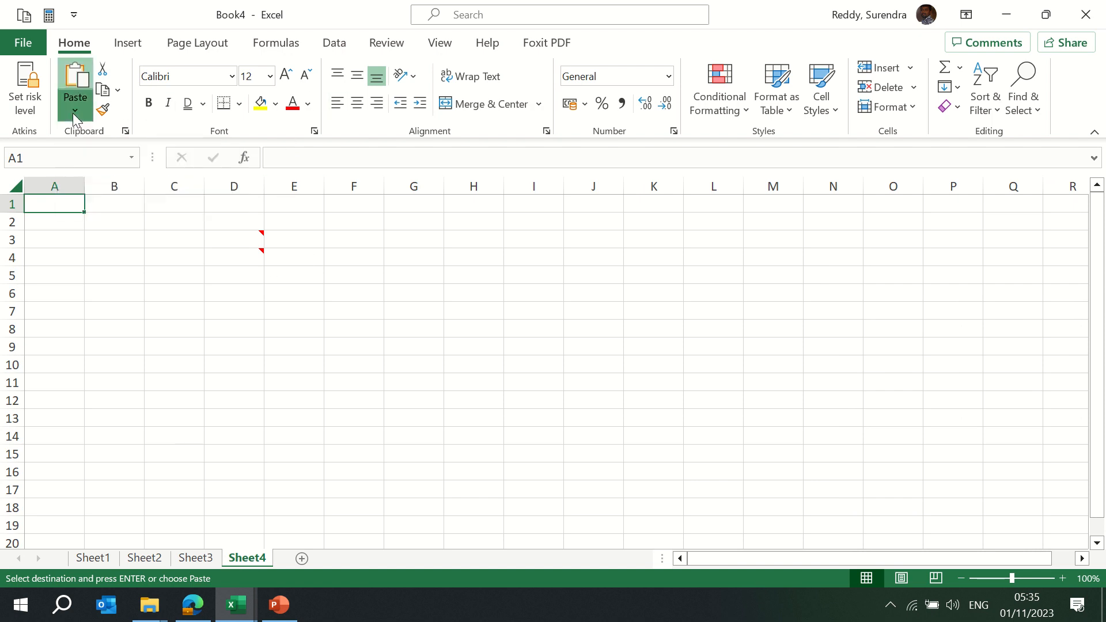
left_click(123, 316)
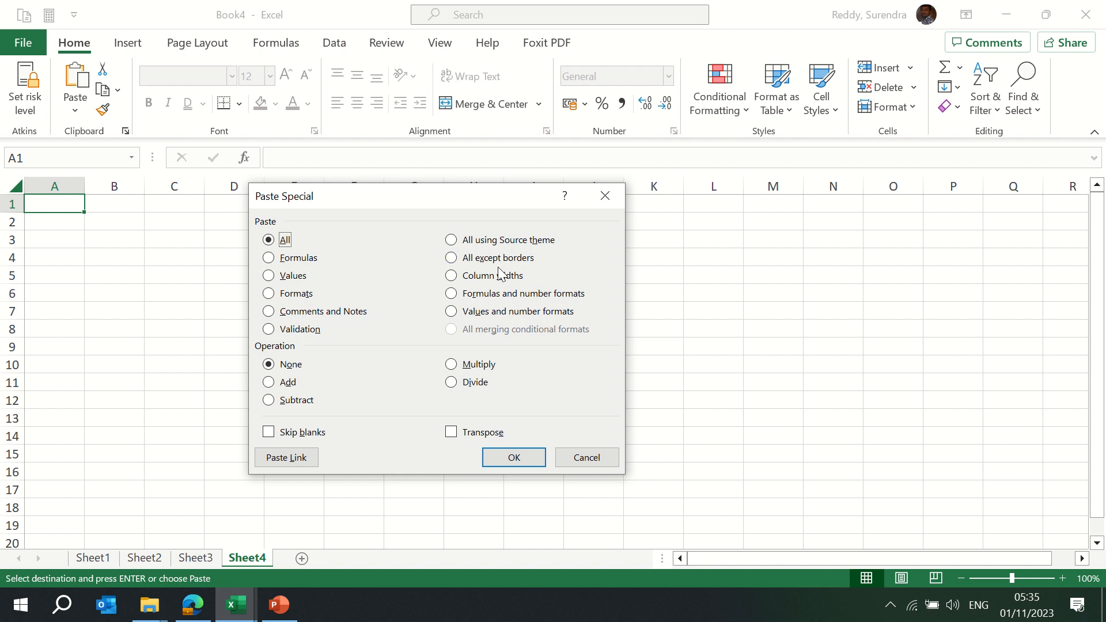
left_click(478, 259)
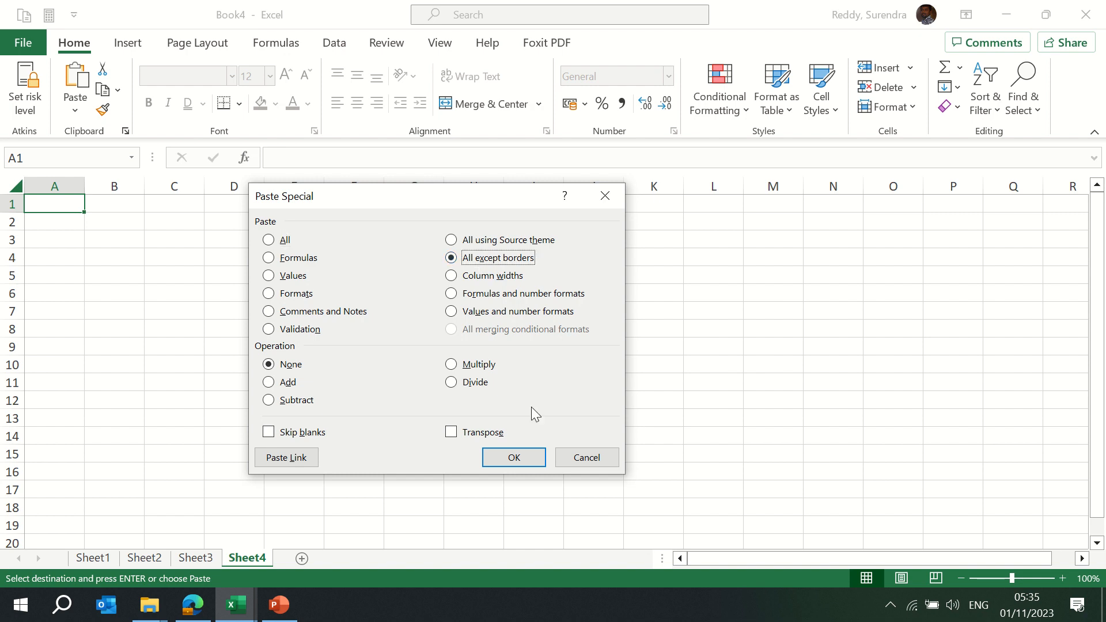
left_click(512, 457)
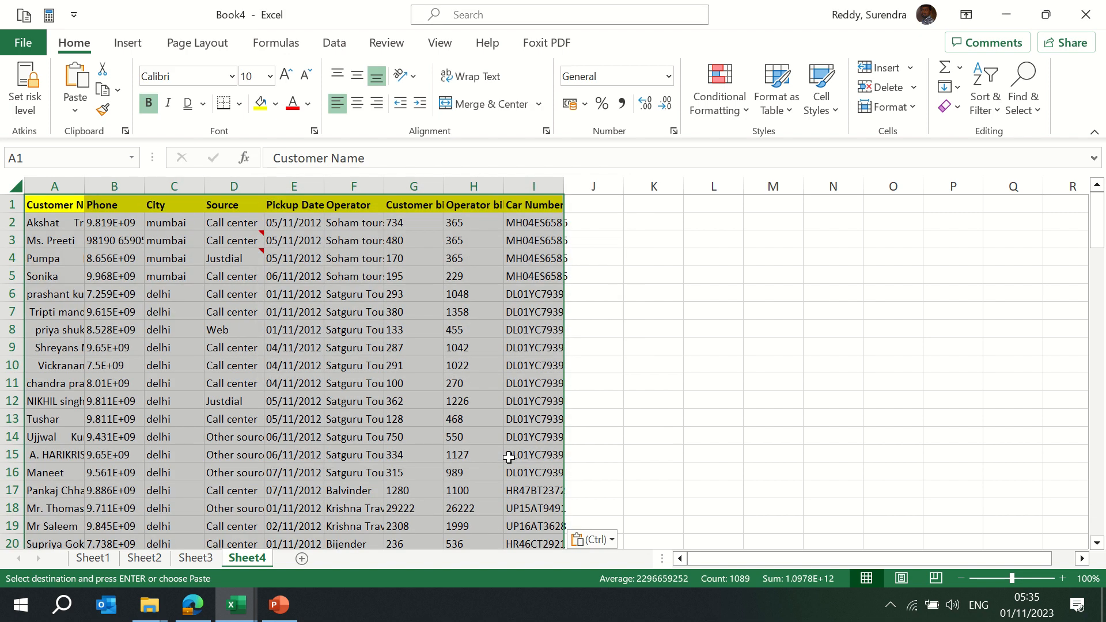
AutoFit columns A to I, compare against Sheet3, and add a new Sheet5
key("alt+o")
key("c")
key("a")
key("Down")
key("Down")
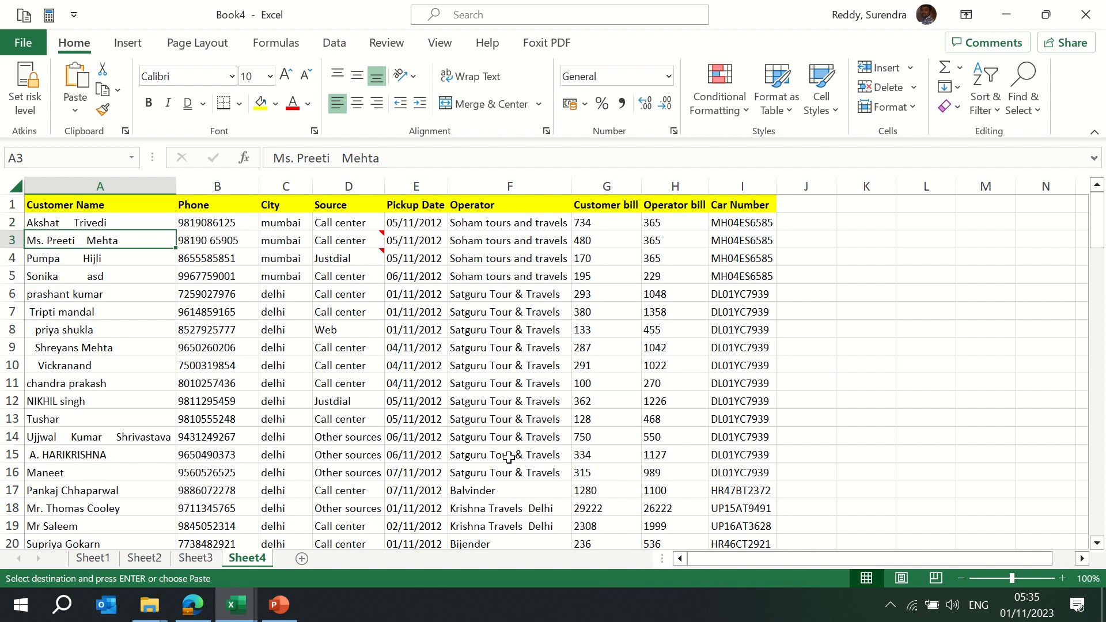
key("Right")
key("Right")
key("Right")
key("Right")
key("Right")
key("Right")
key("Right")
key("Right")
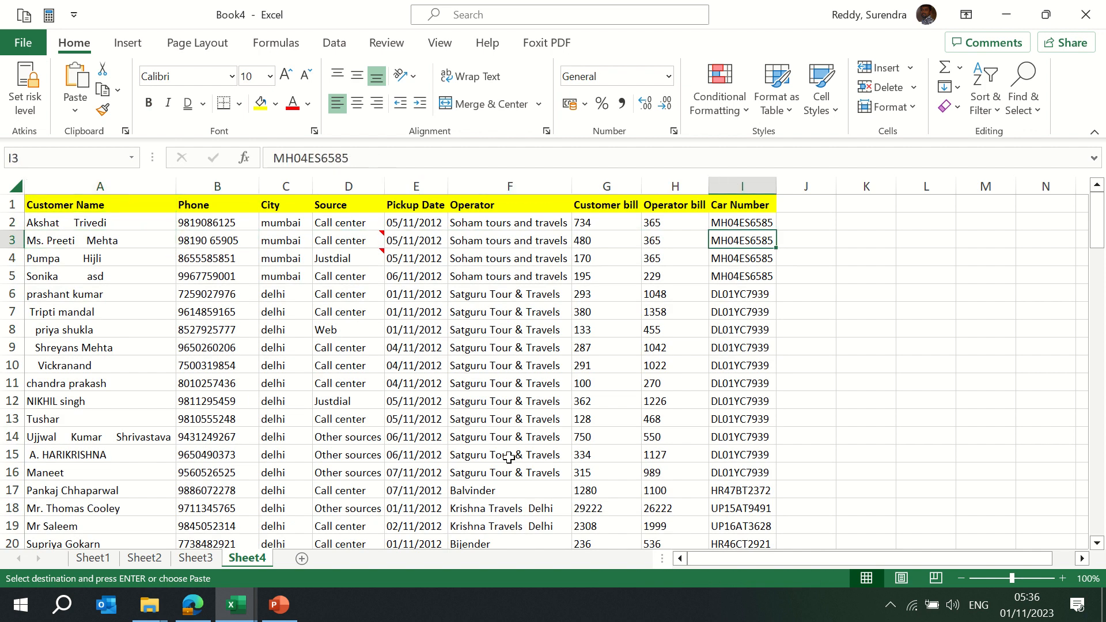
key("Up")
key("Up")
key("ctrl+Left")
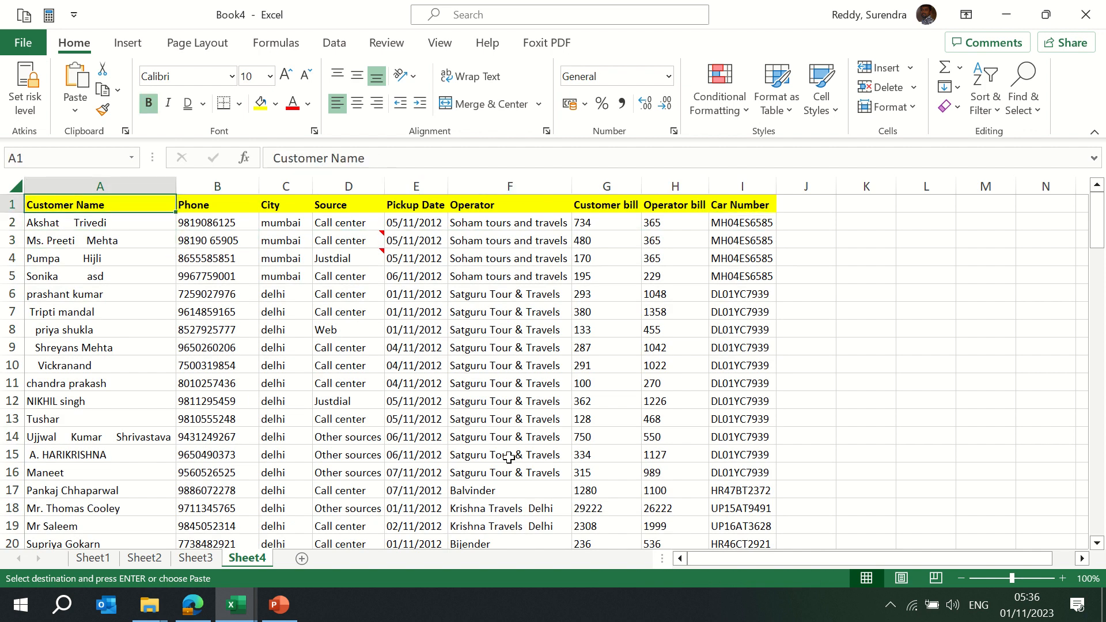
key("ctrl+Page_Up")
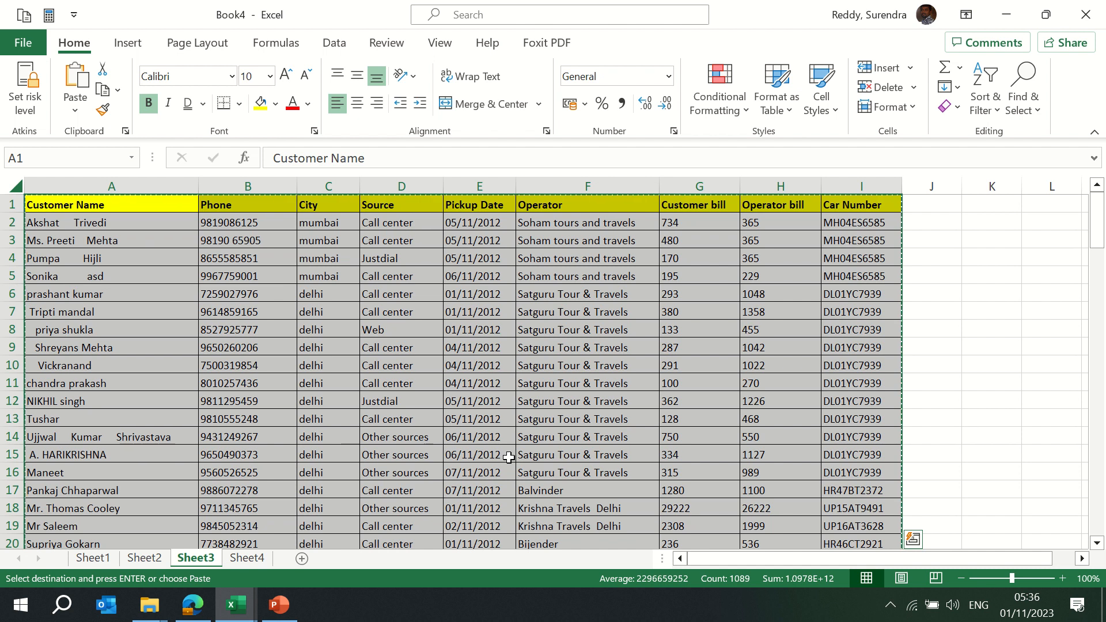
key("ctrl+Page_Down")
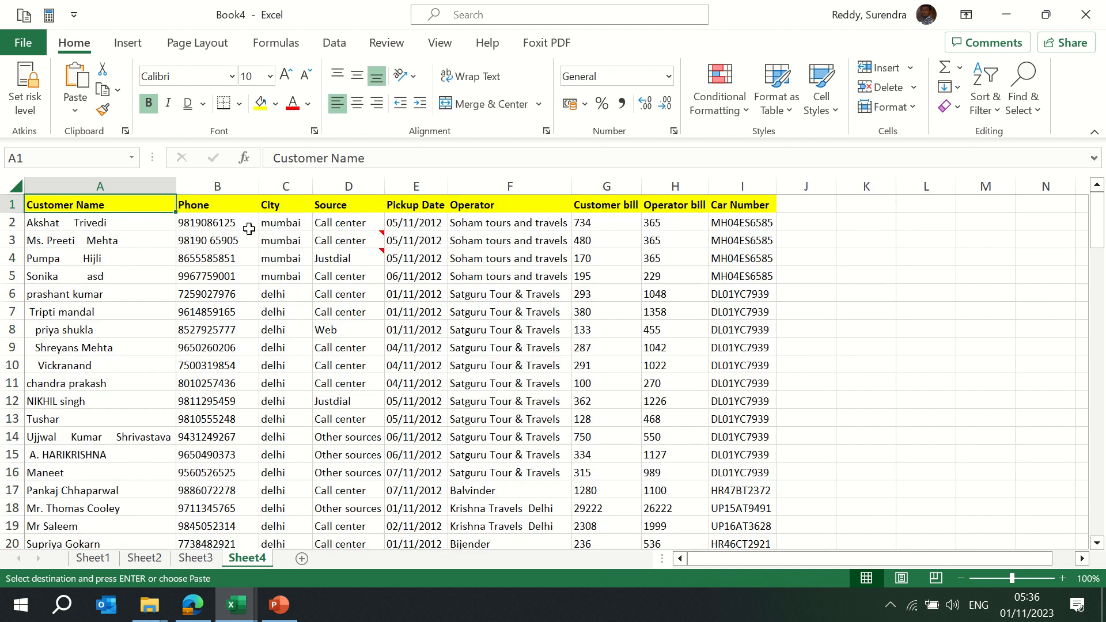
left_click(302, 559)
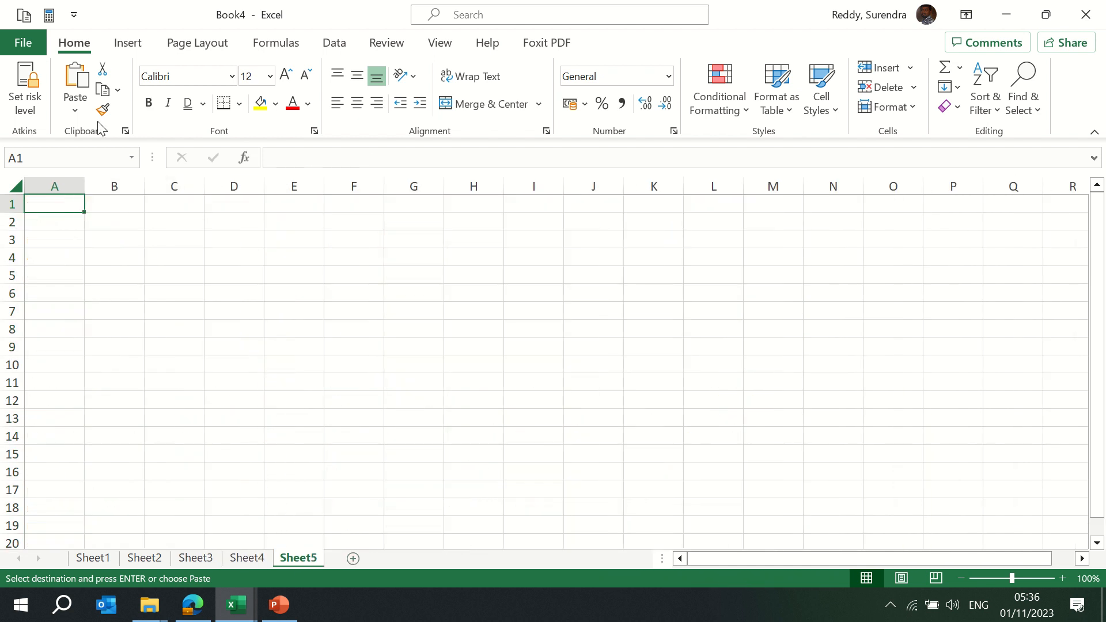
Paste only the copied column widths onto the empty Sheet5, then return to Sheet3
left_click(75, 110)
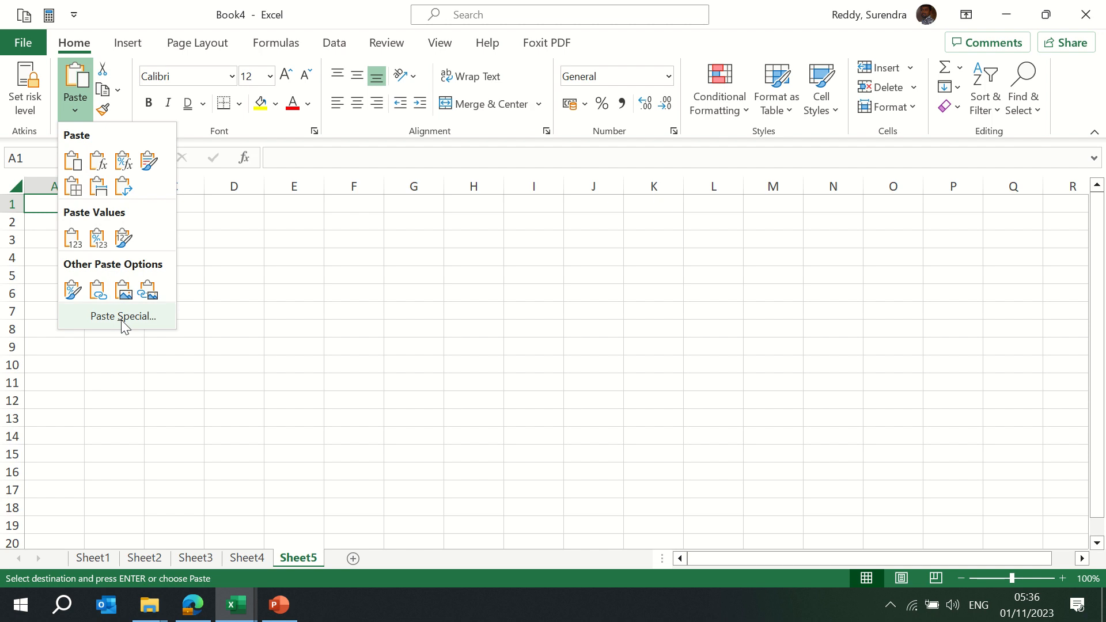
left_click(123, 317)
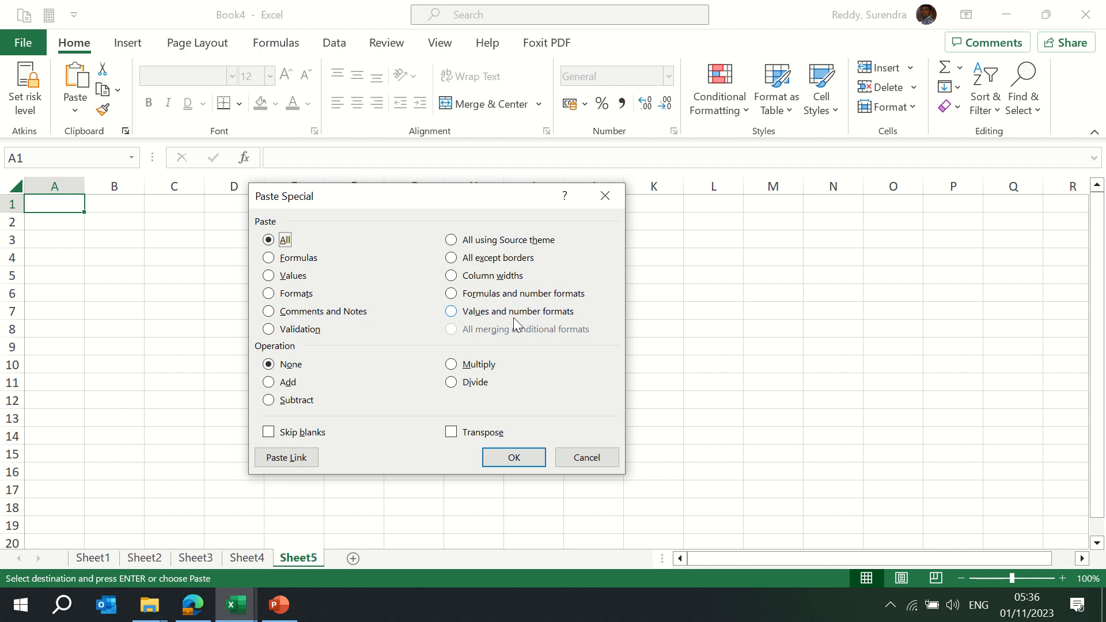
left_click(483, 277)
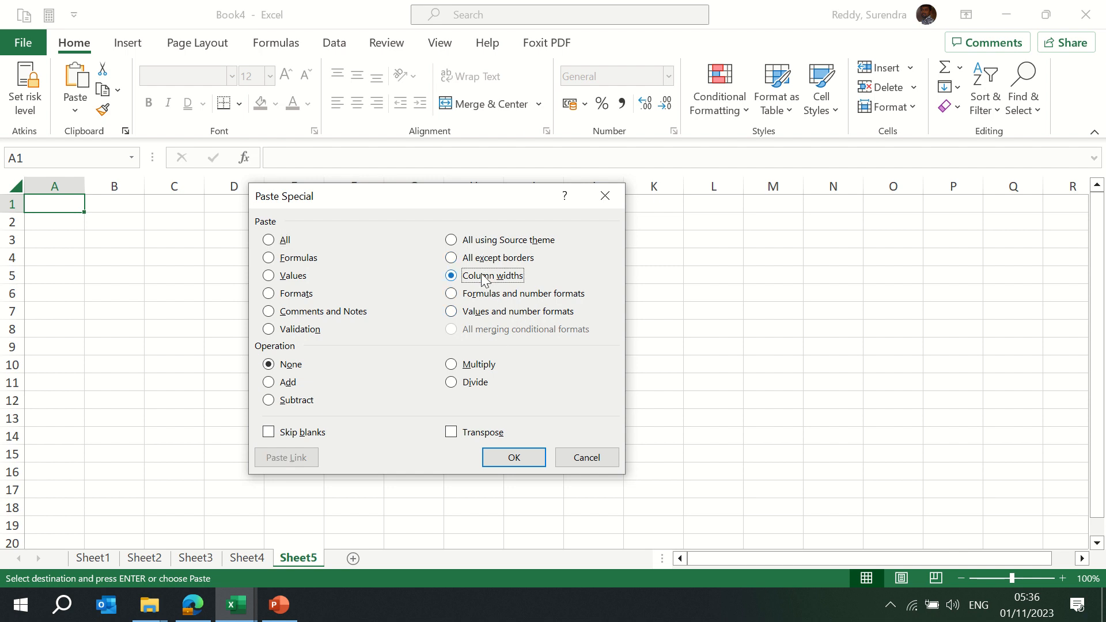
left_click(512, 456)
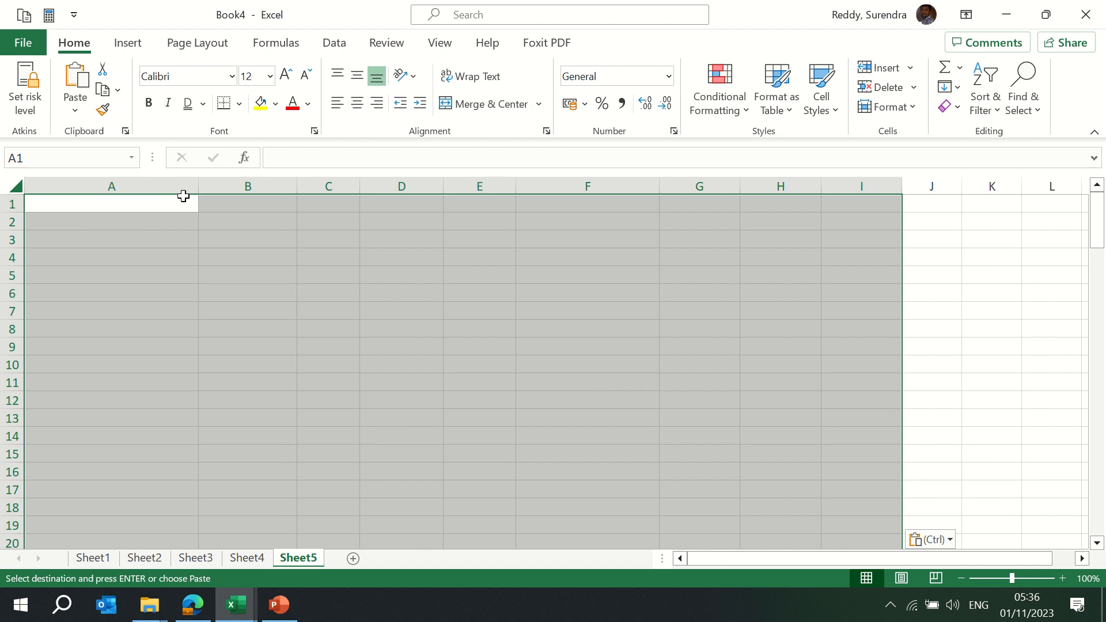
key("ctrl+Page_Up")
key("ctrl+Page_Up")
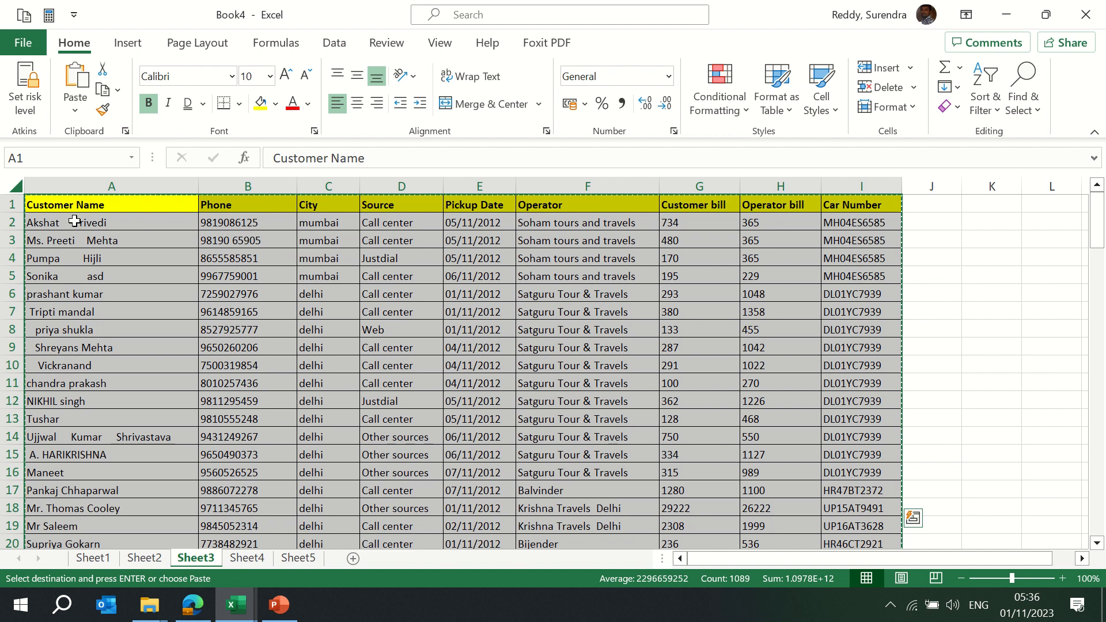
Cancel the pending copy, check Sheet5's widths, and move to the Operator bill cell H2
key("Escape")
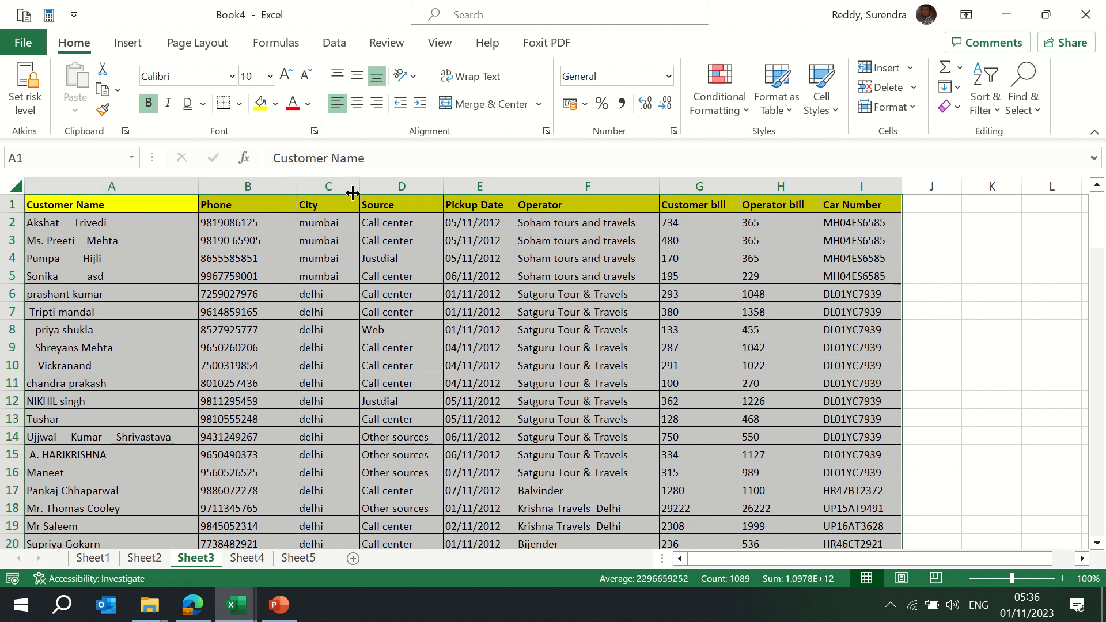
key("ctrl+Page_Down")
key("ctrl+Page_Down")
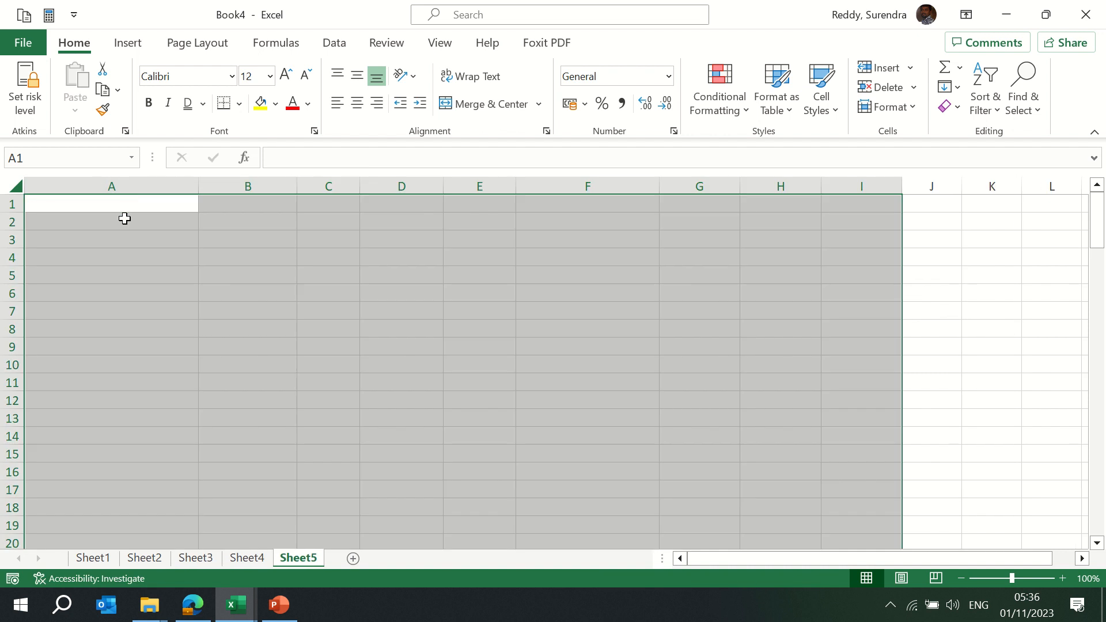
key("ctrl+Page_Up")
key("ctrl+Page_Up")
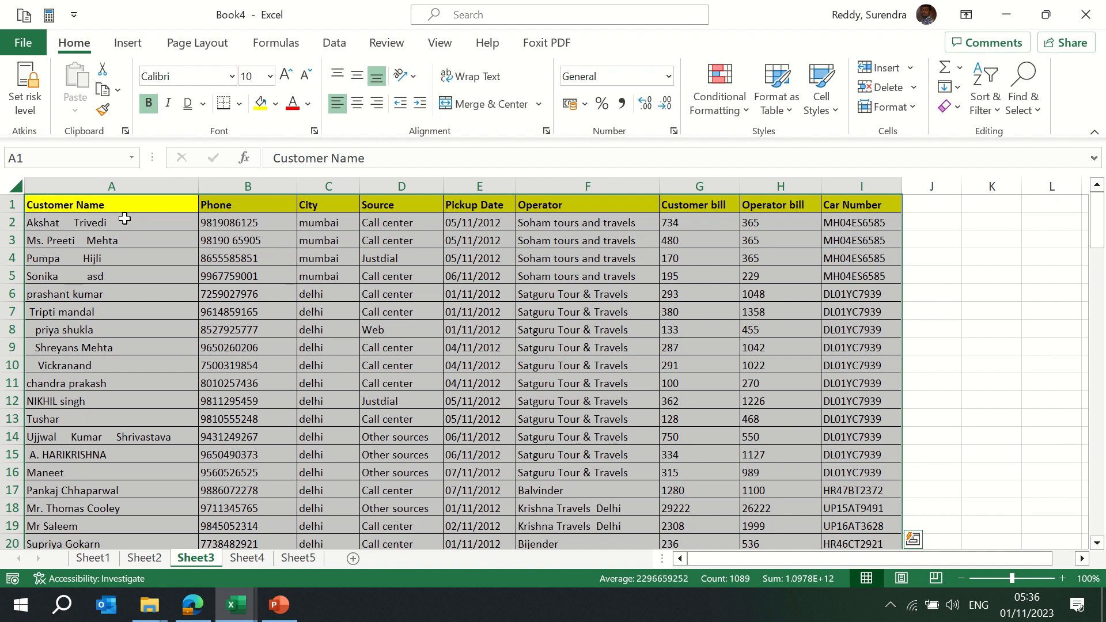
key("ctrl+Home")
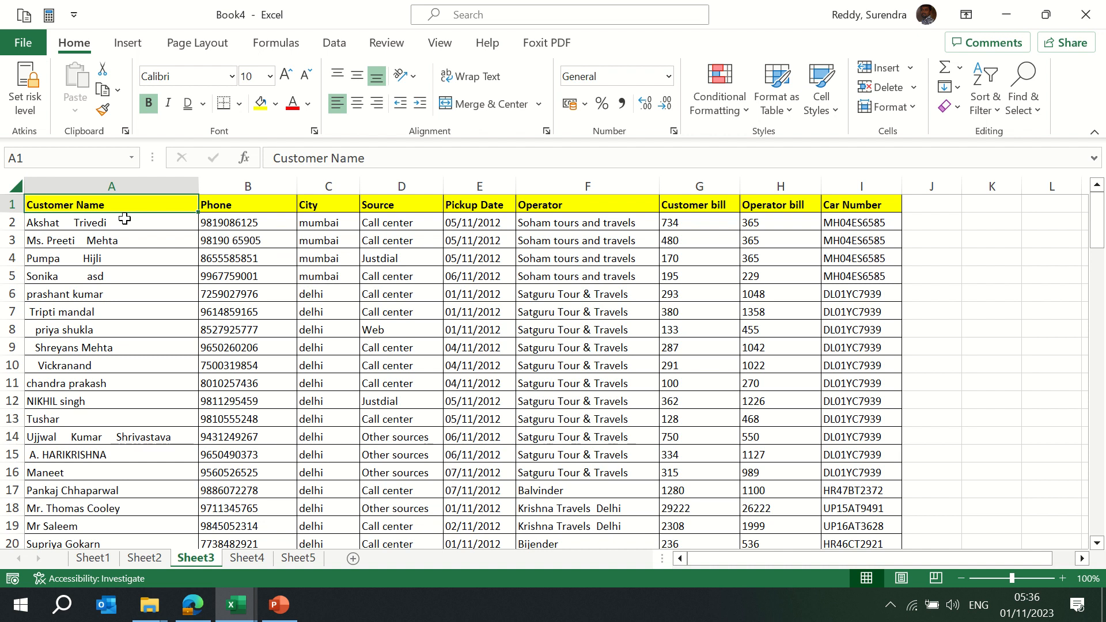
key("Right")
key("Right")
key("Right")
key("Right")
key("Right")
key("Right")
key("Right")
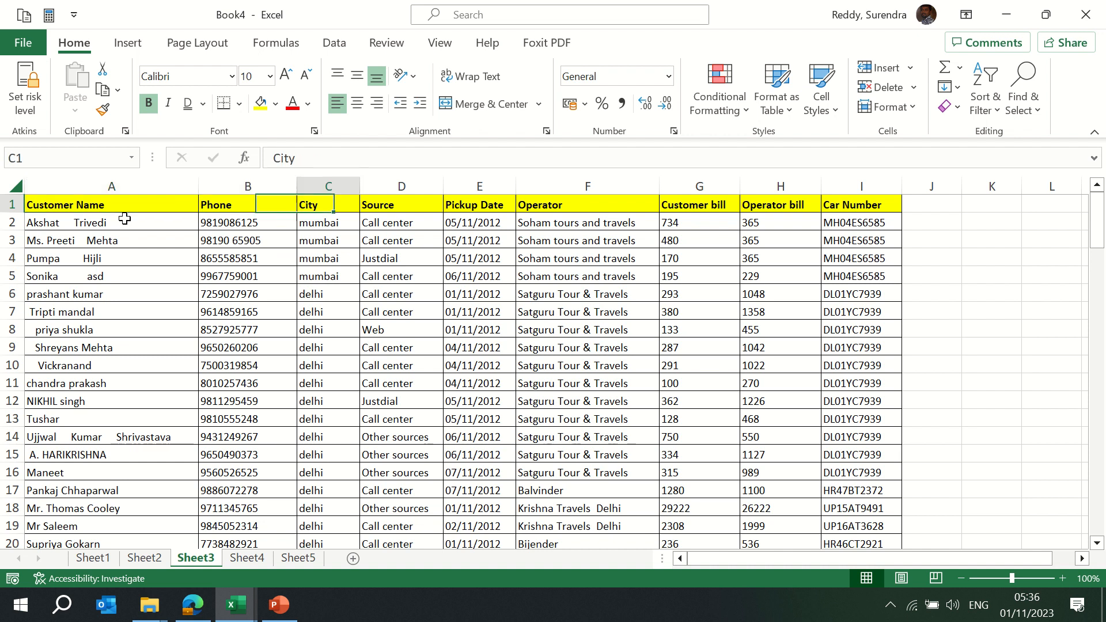
key("Down")
key("Right")
key("Right")
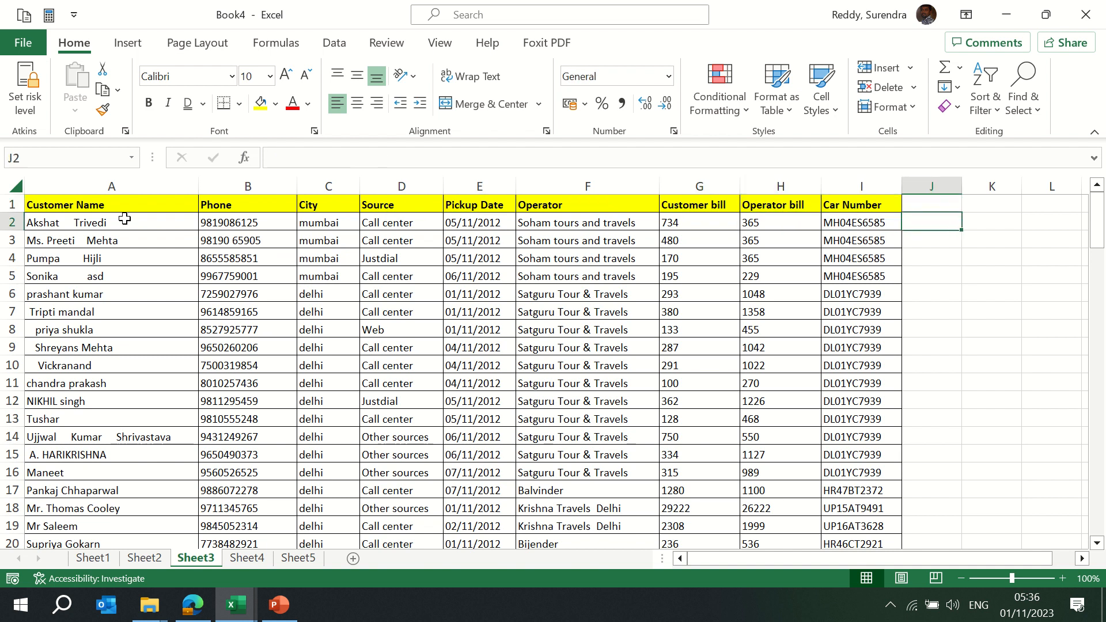
key("Right")
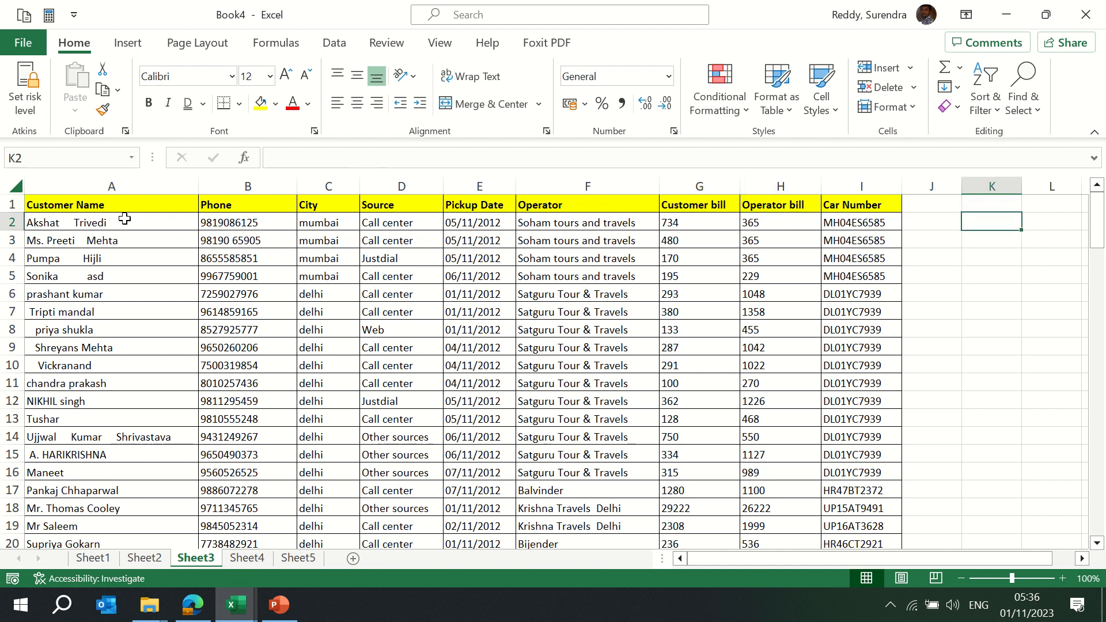
key("Left")
key("Left")
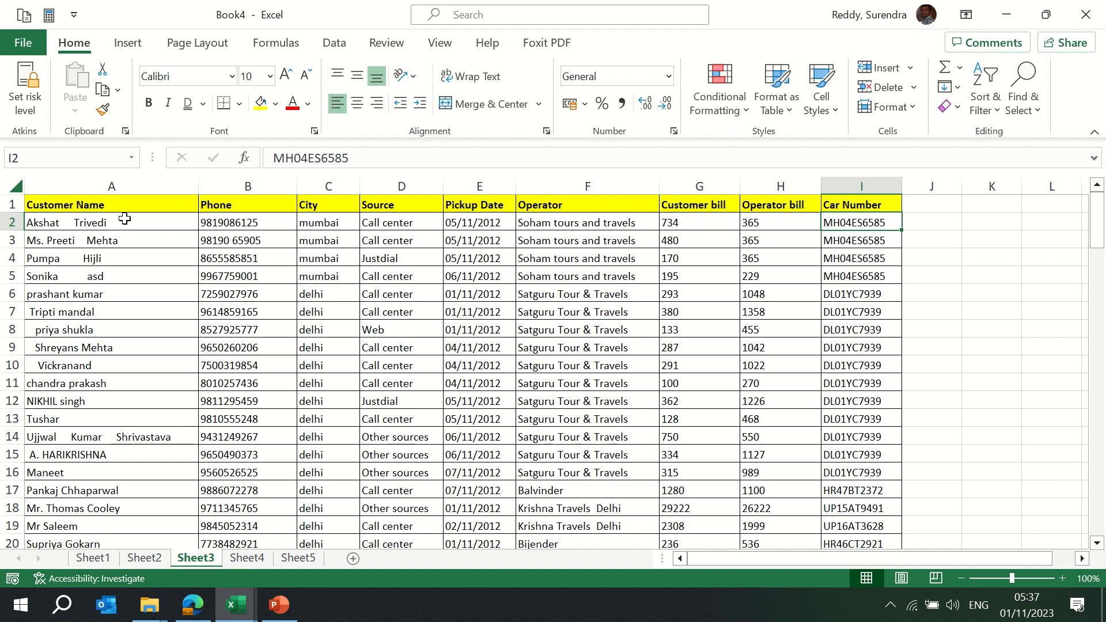
key("Left")
Copy the Operator bill value in H2 and close Paste Special without pasting
key("ctrl+c")
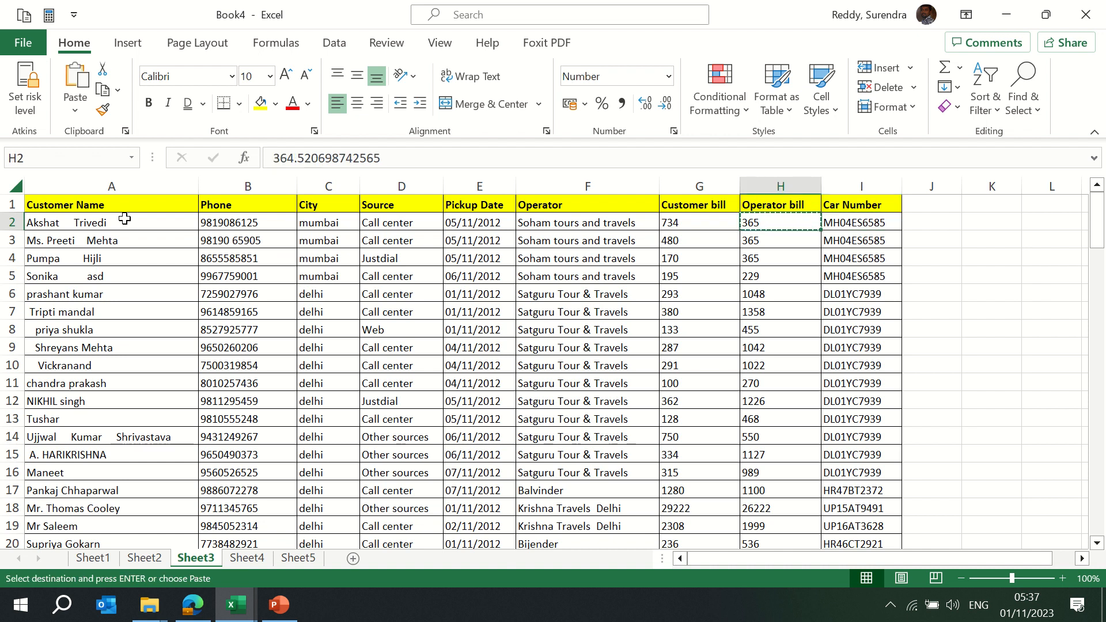
key("Escape")
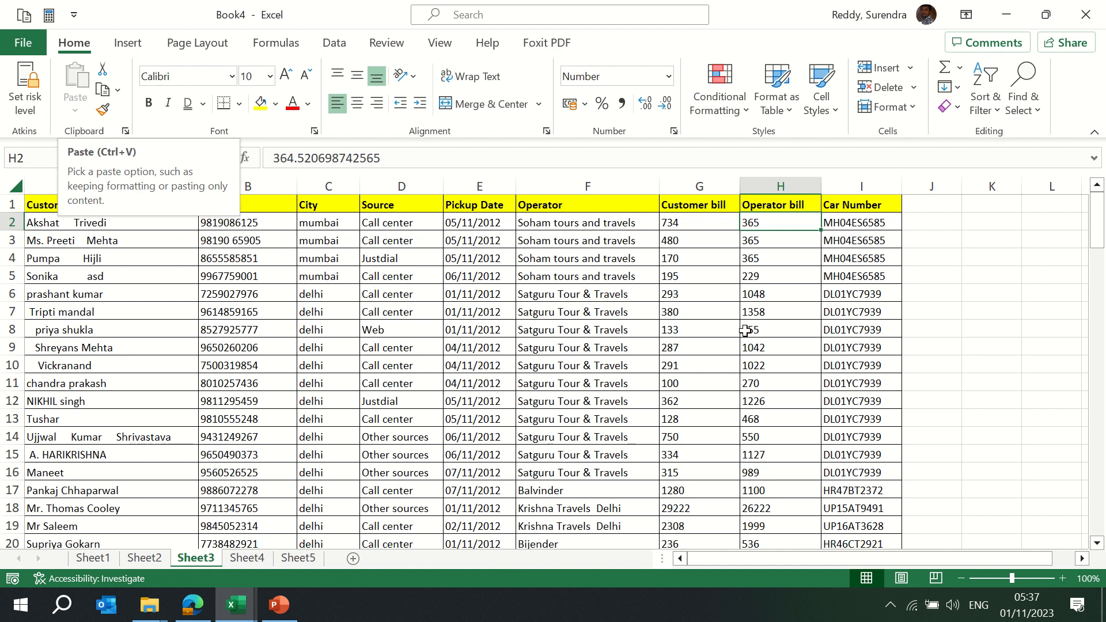
key("ctrl+c")
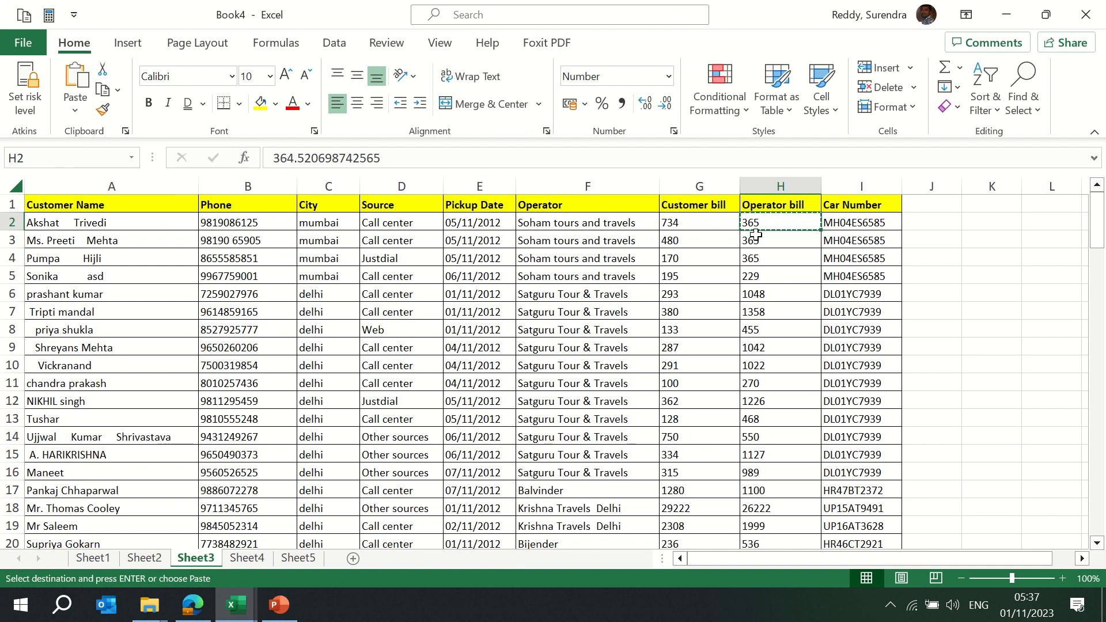
left_click(74, 116)
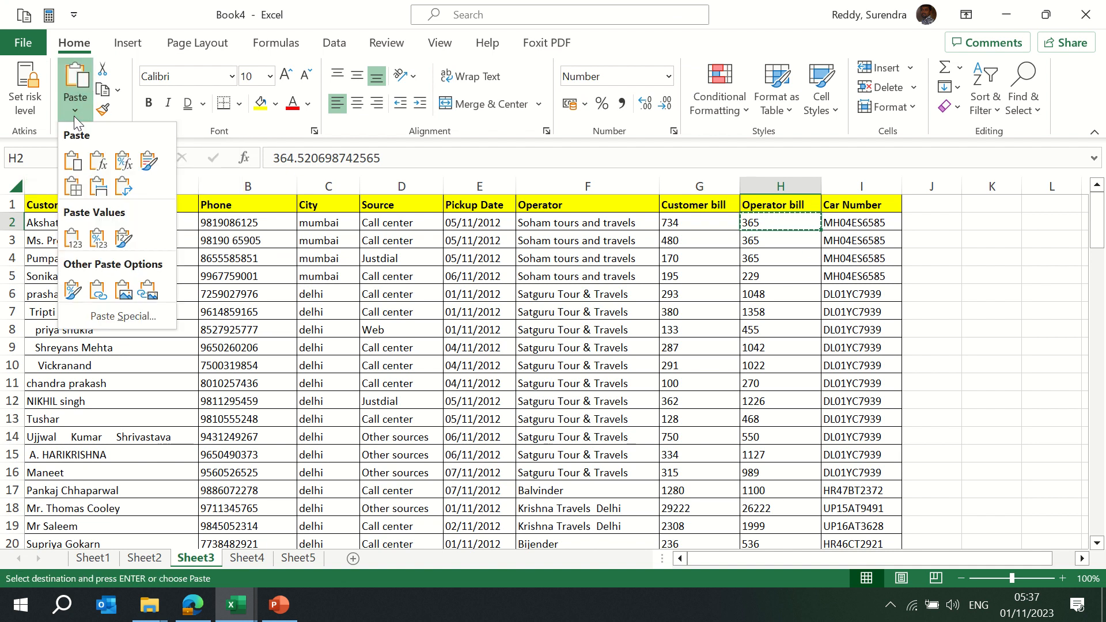
left_click(113, 324)
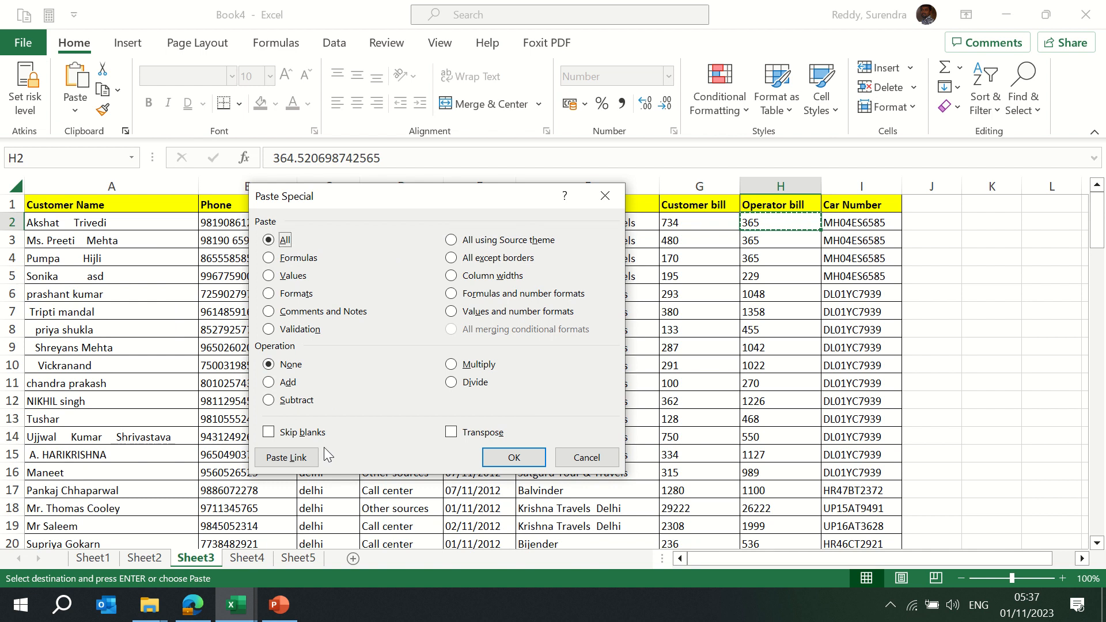
left_click(282, 458)
Select the whole table A1:I121 and copy it
key("Up")
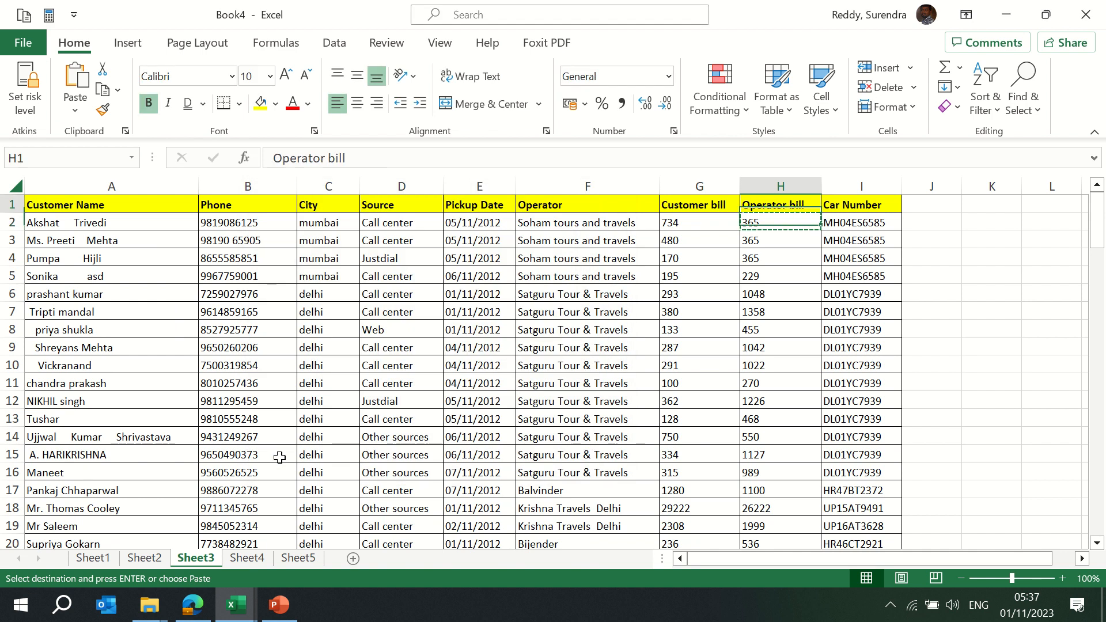
key("Home")
key("ctrl+shift+Right")
key("ctrl+shift+Down")
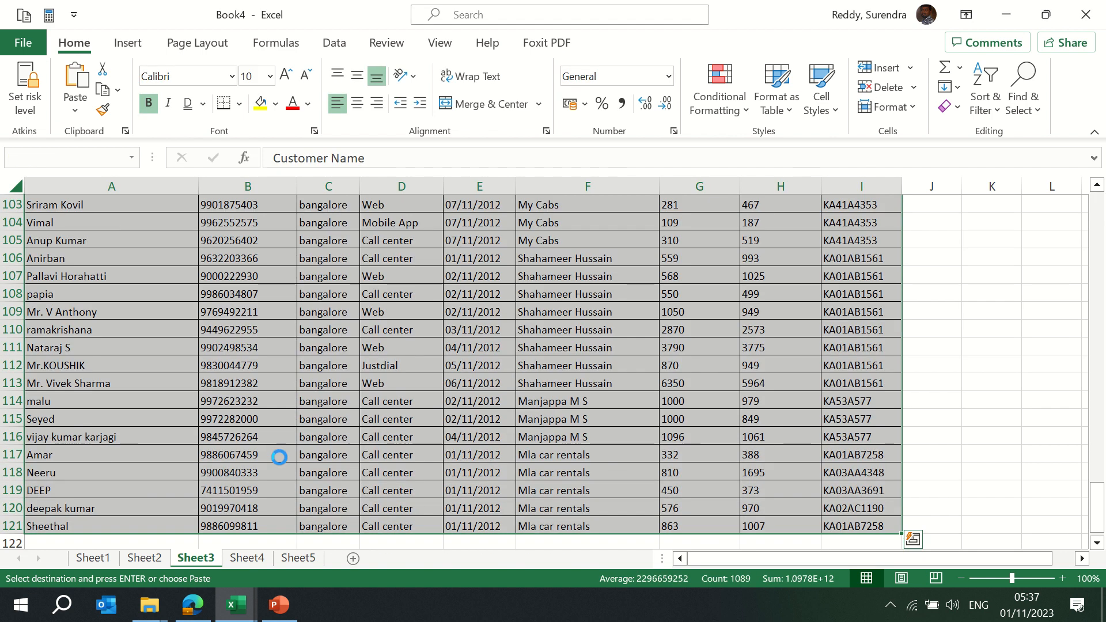
key("ctrl+n")
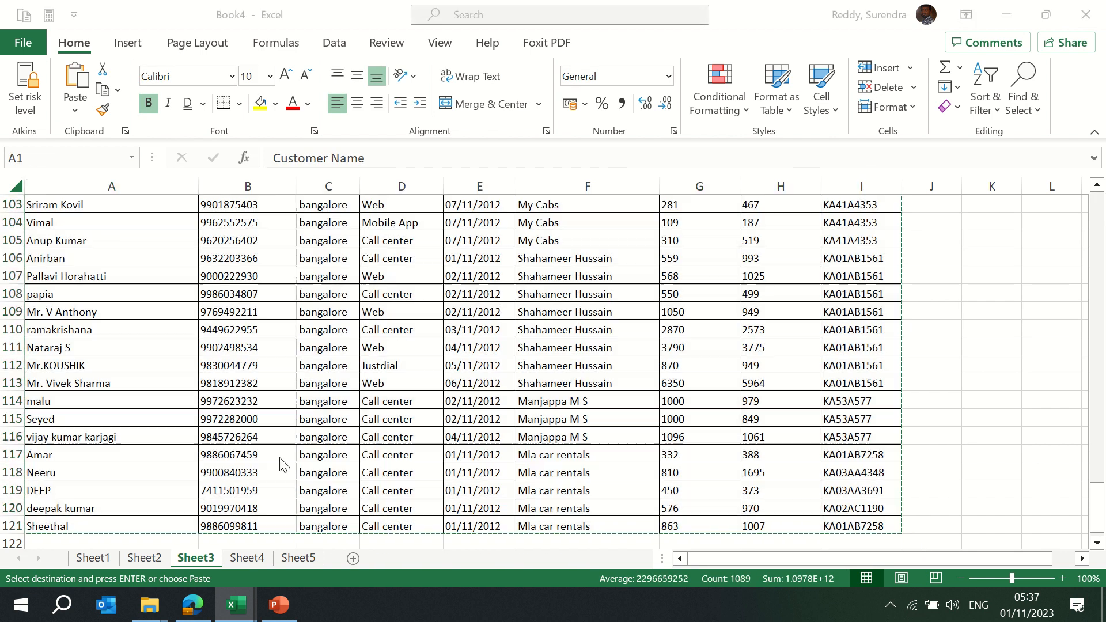
Paste the table as links into Book5's Sheet1 and AutoFit columns A to I
key("alt")
key("e")
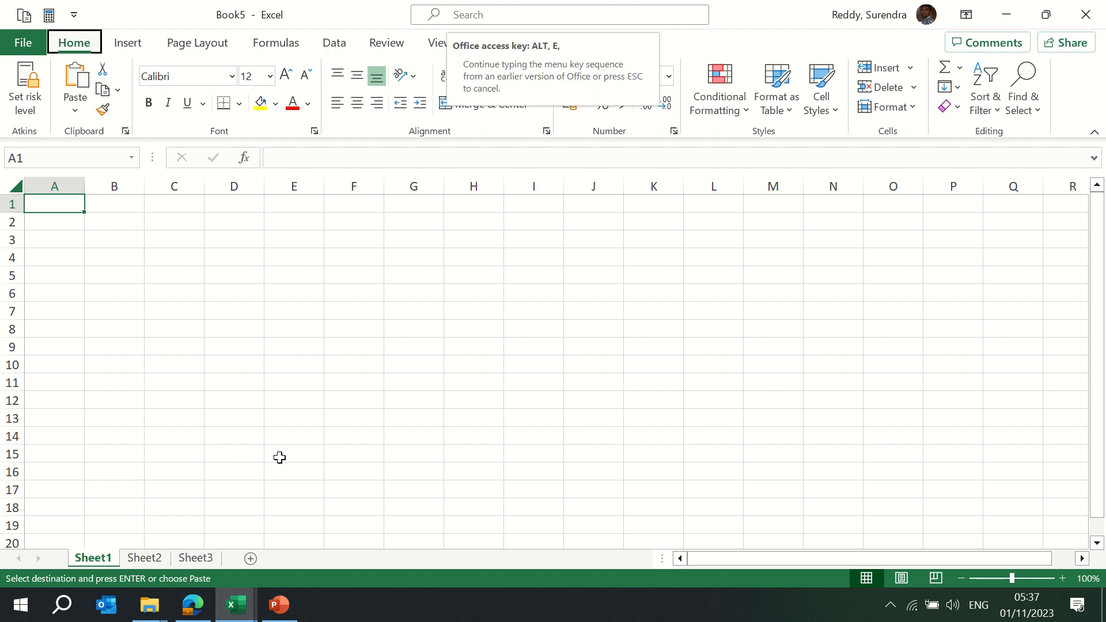
key("s")
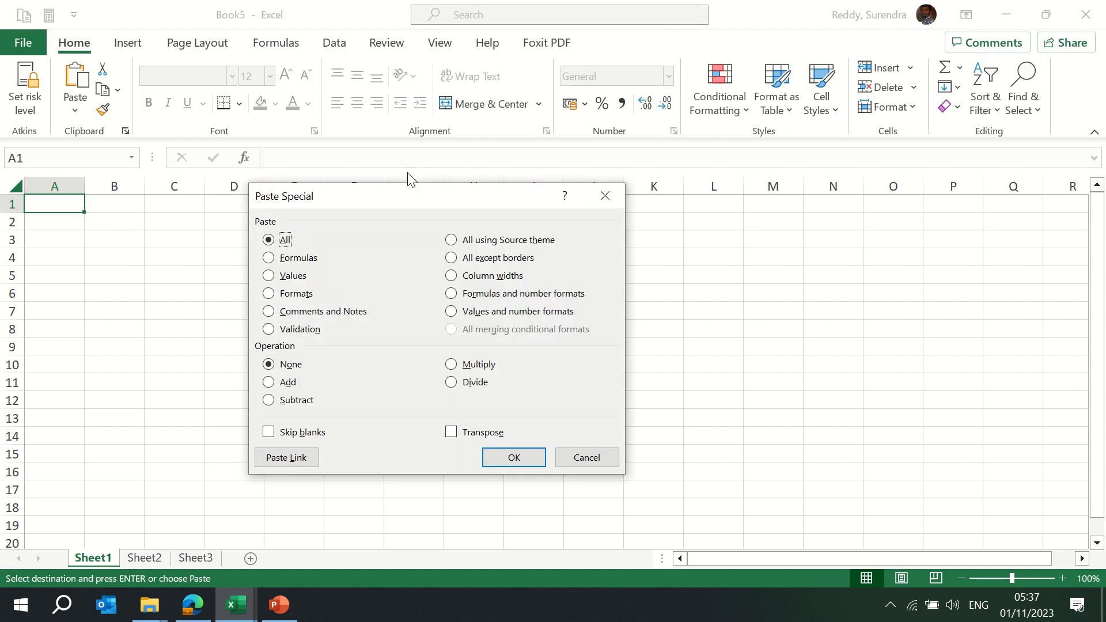
left_click_drag(375, 200, 415, 170)
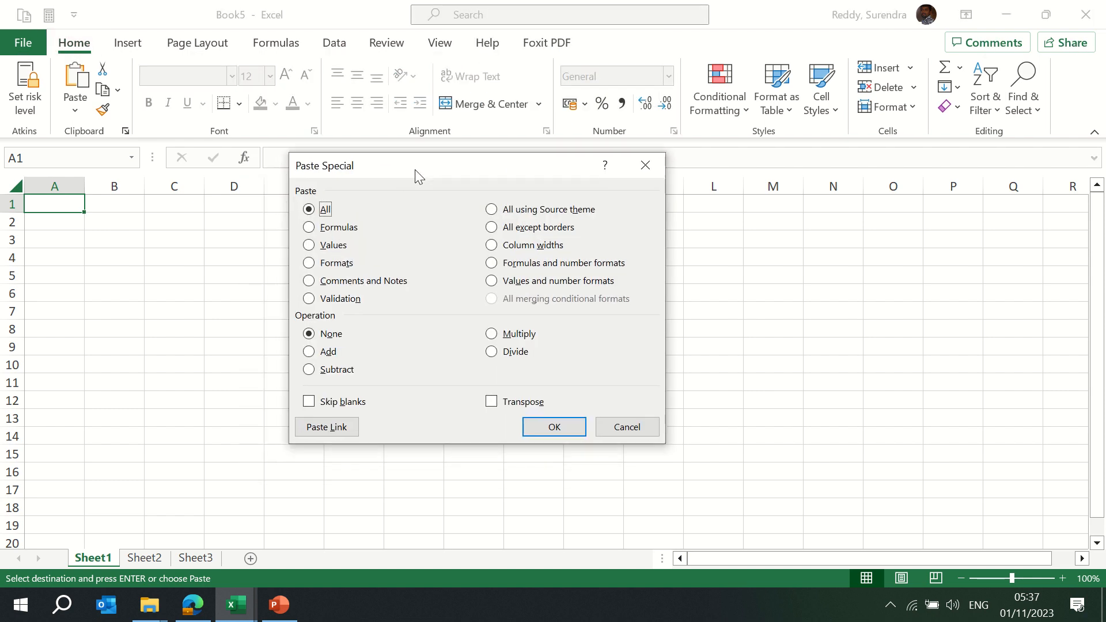
left_click(322, 427)
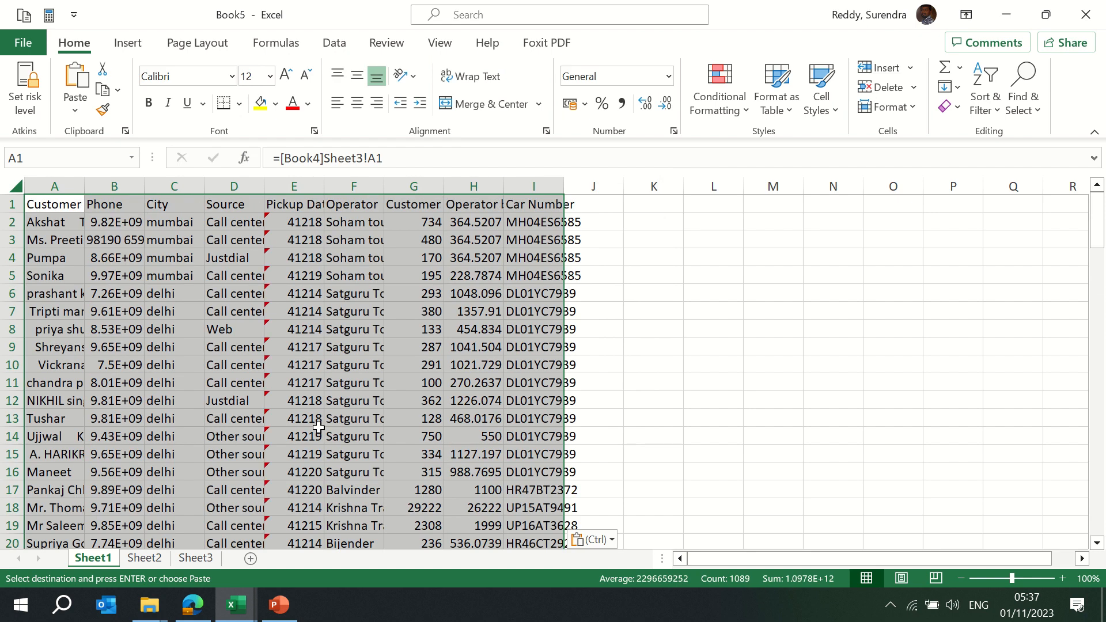
key("alt+o")
key("c")
key("a")
Paste Link the table into Sheet2, AutoFit it, check the Phone links, then return to Book4
left_click(145, 559)
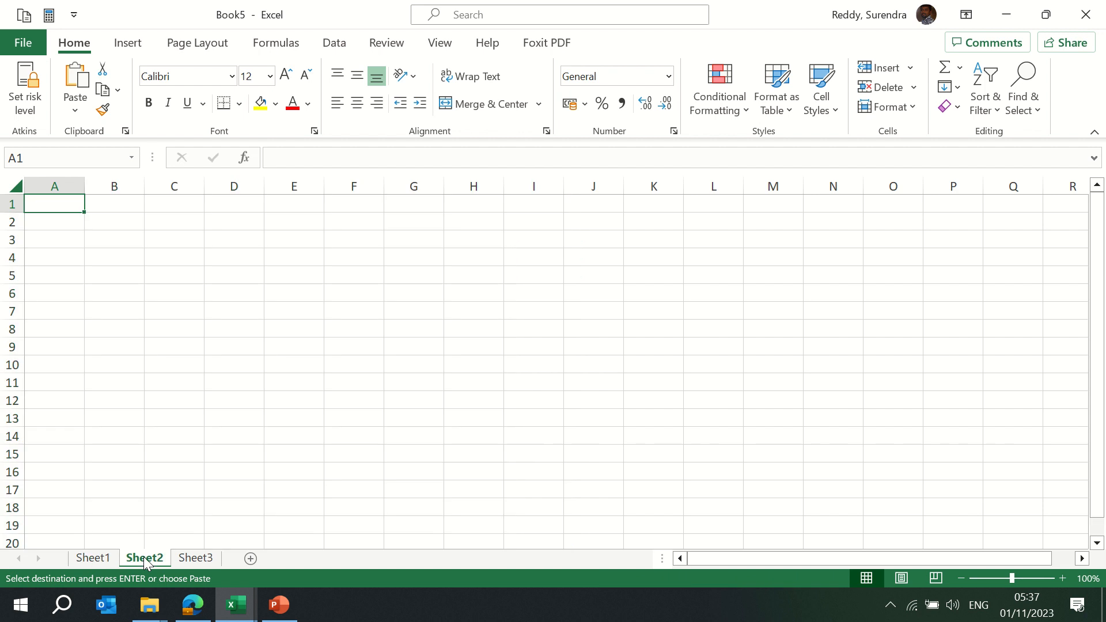
key("alt+Tab")
key("alt+Tab")
key("ctrl+alt+v")
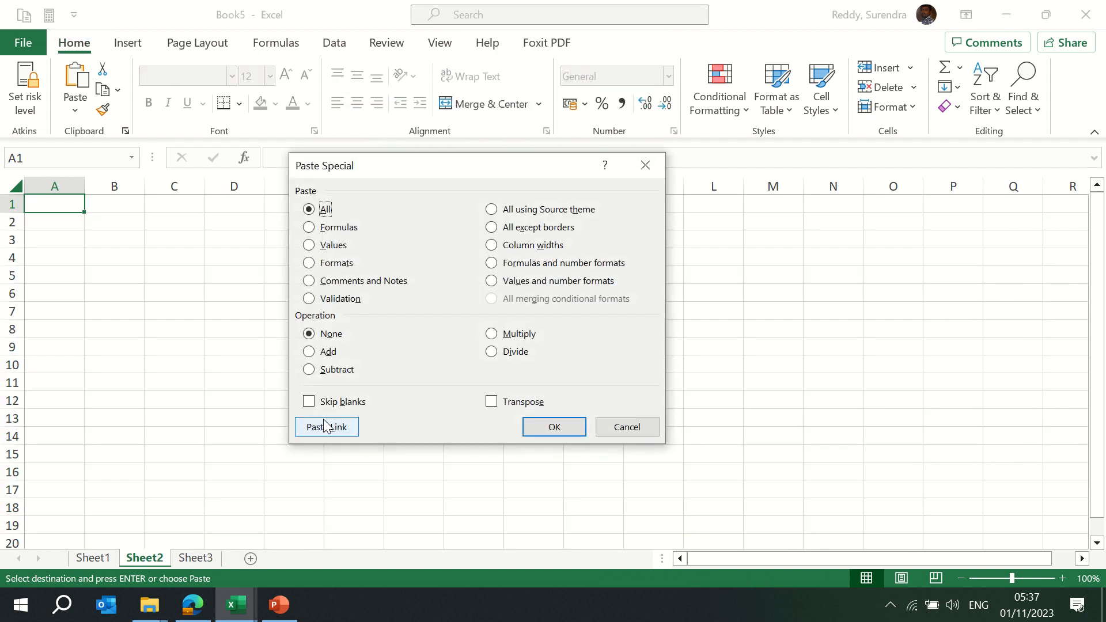
left_click(326, 425)
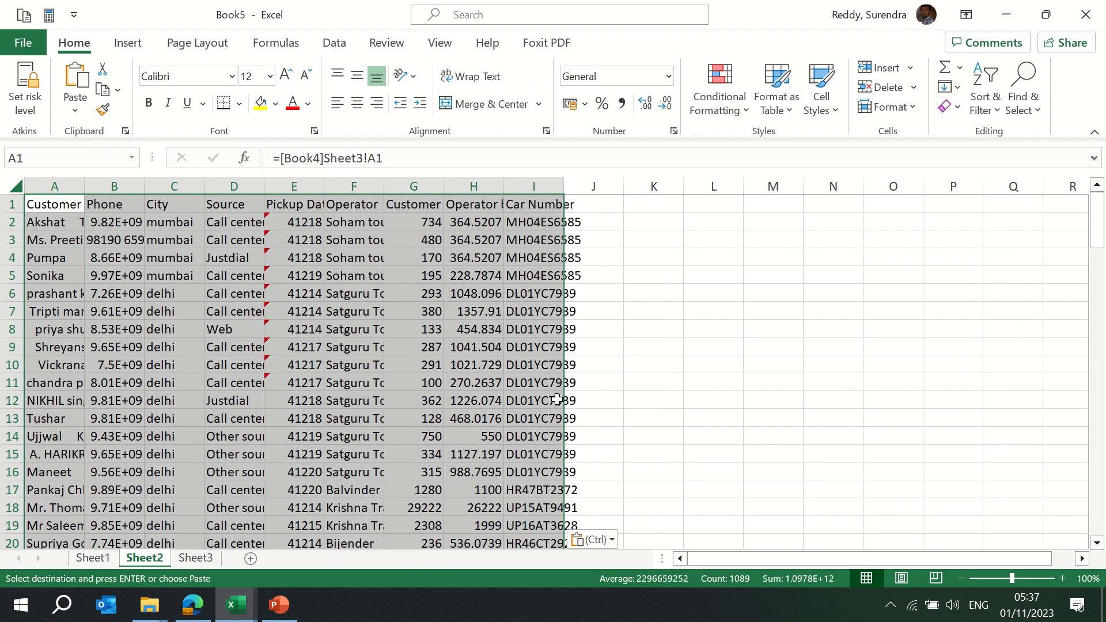
key("alt+o")
key("c")
key("a")
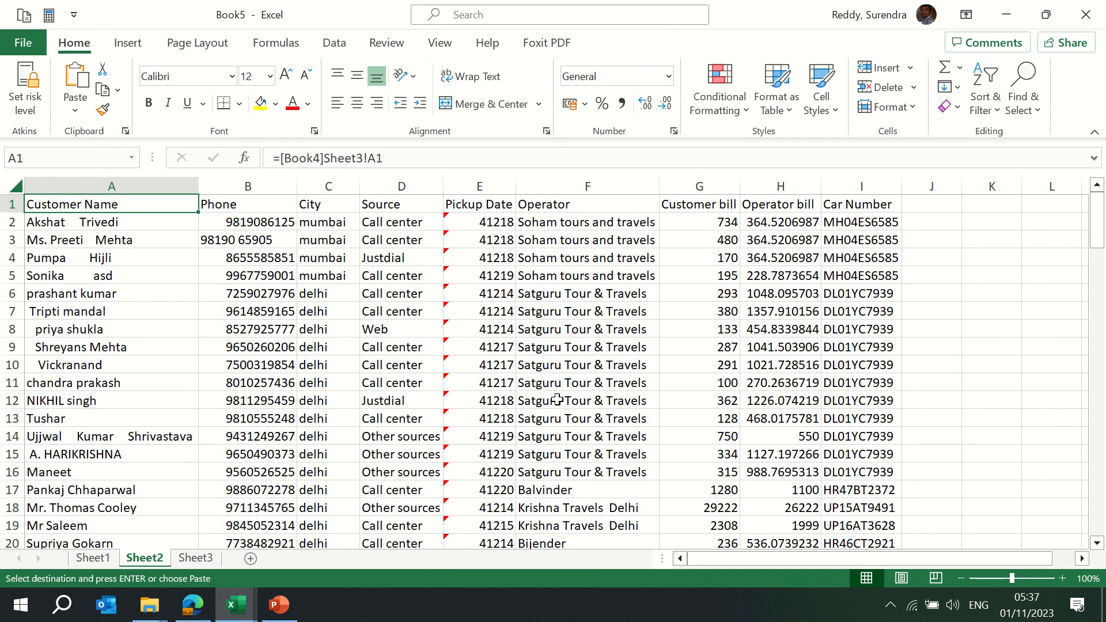
key("Right")
key("Down")
key("Down")
key("Down")
key("Down")
key("Down")
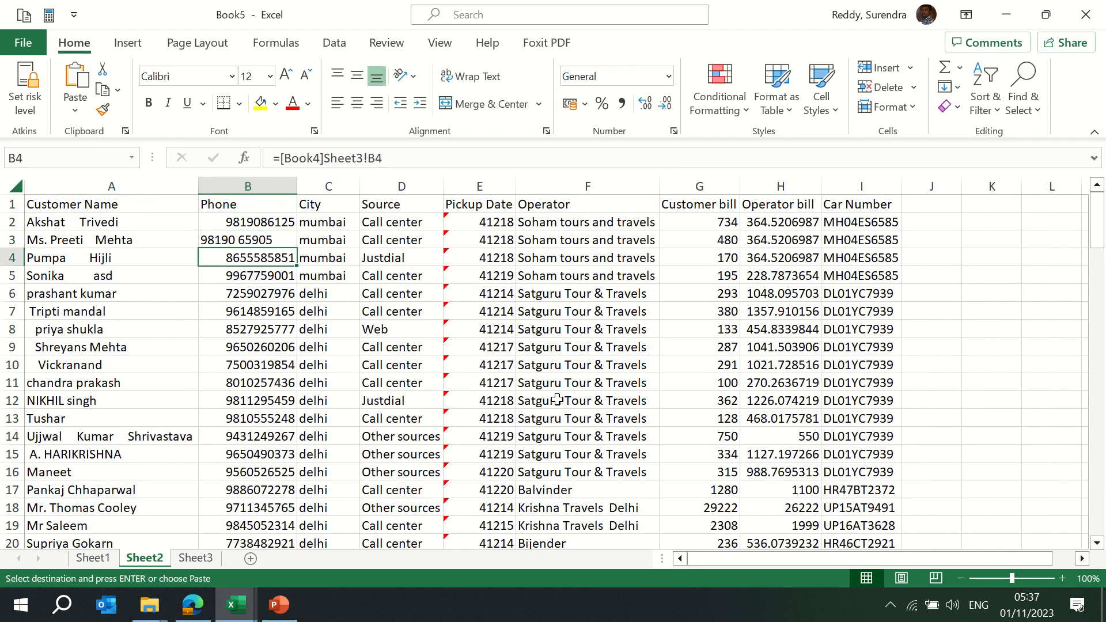
key("Up")
key("Up")
key("Up")
key("Up")
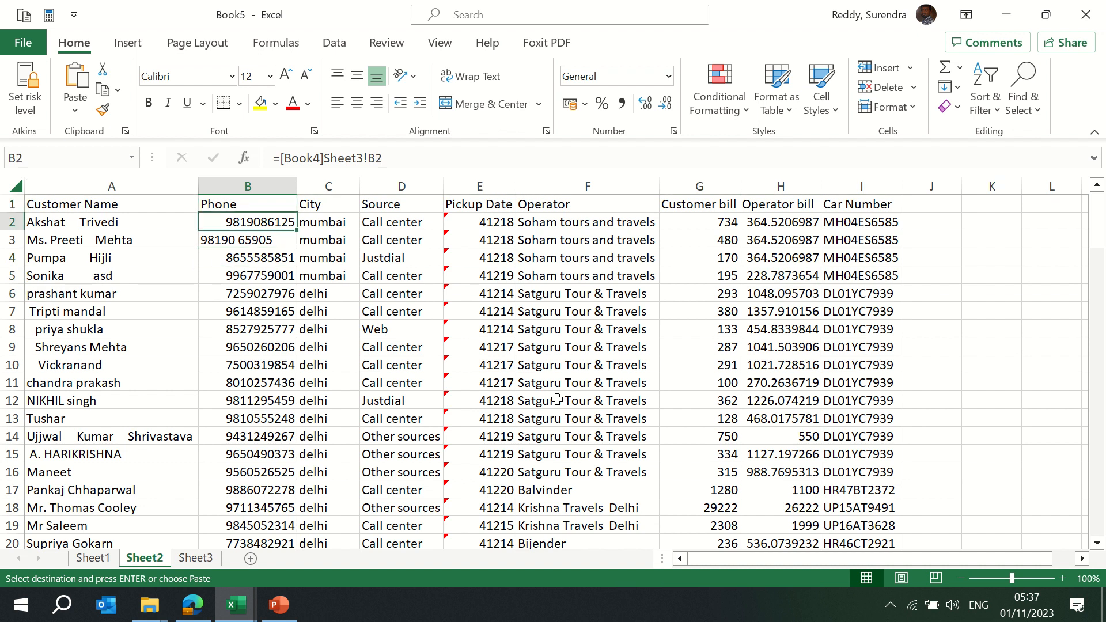
key("alt+Tab")
key("Escape")
key("ctrl+Home")
key("Down")
key("Right")
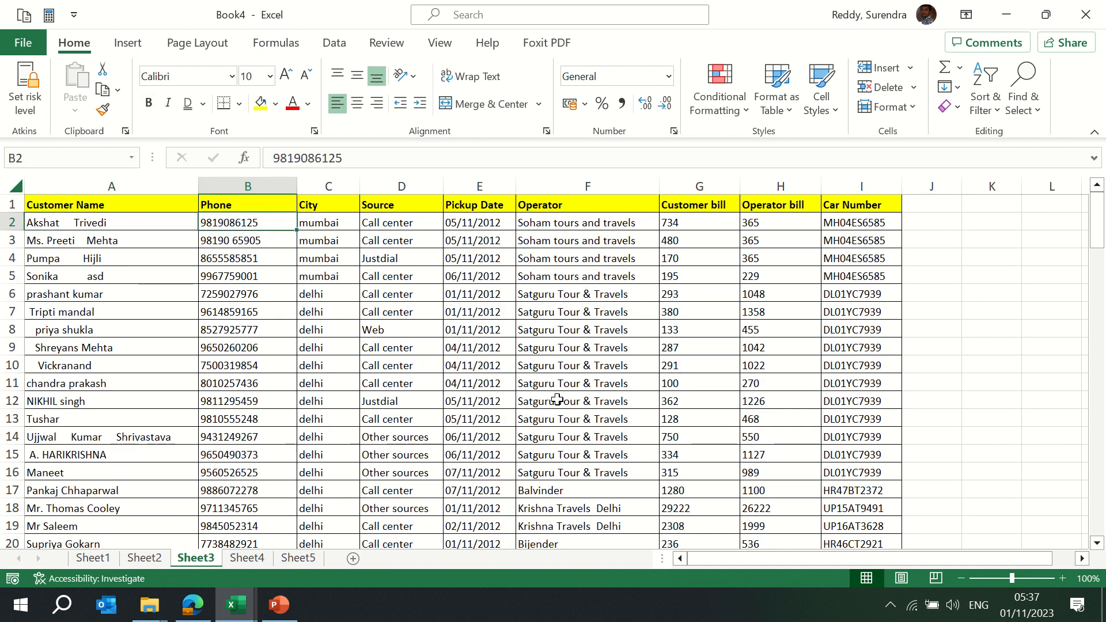
key("Return")
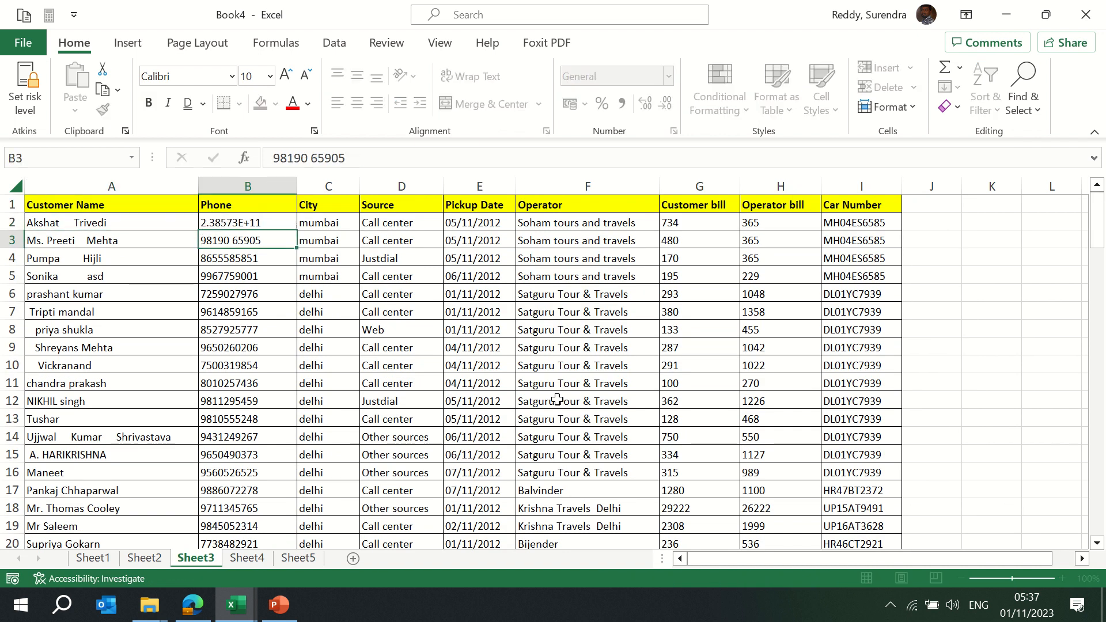
key("Up")
key("alt+Tab")
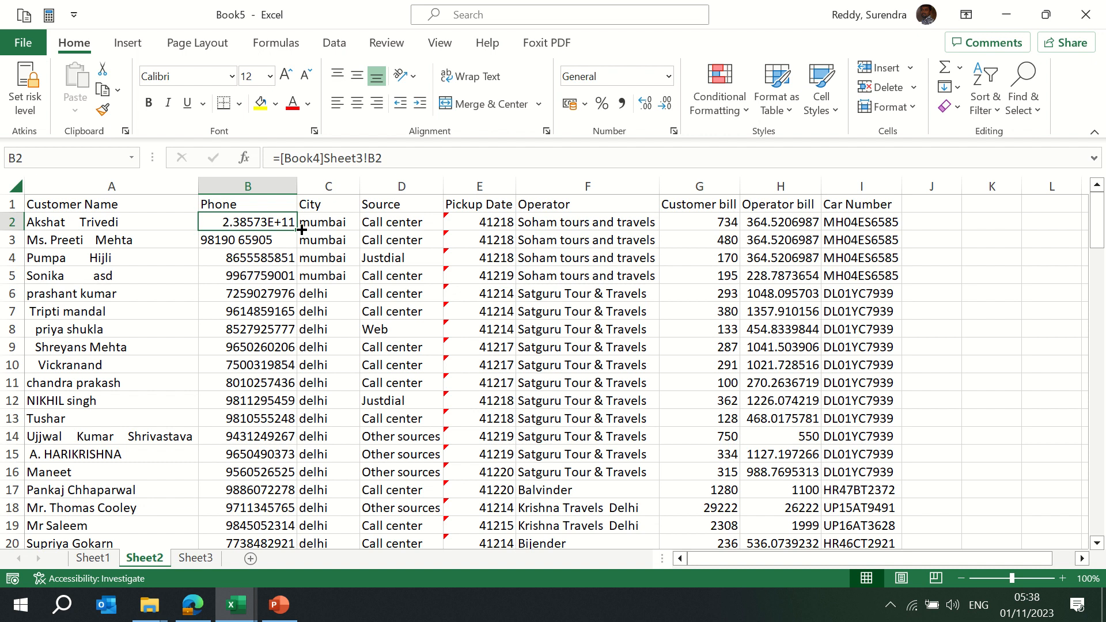
key("ctrl+bracketleft")
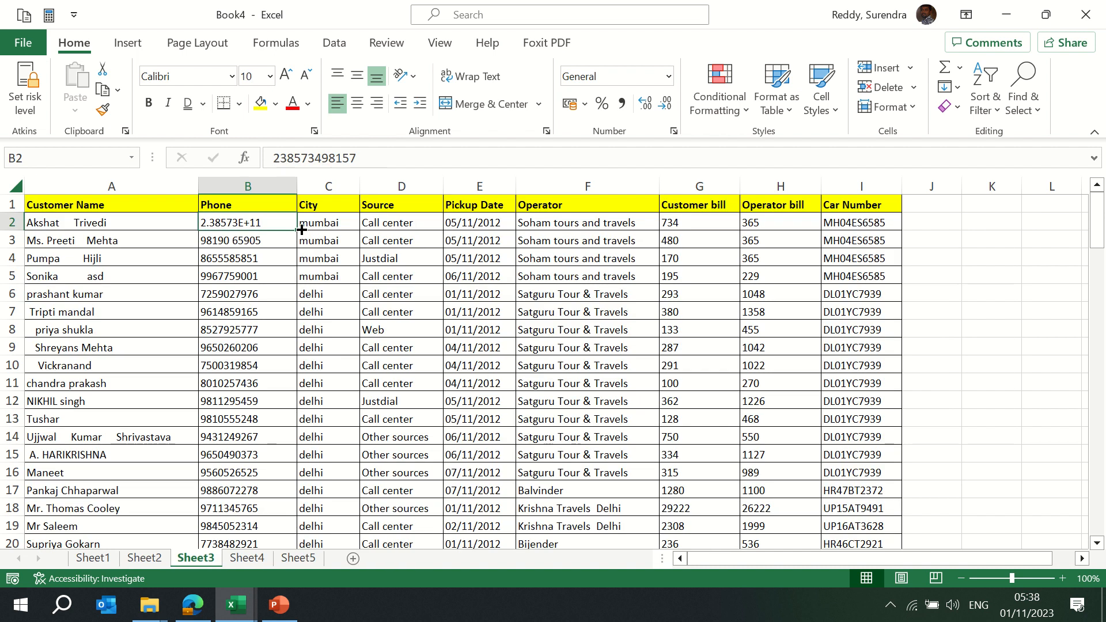
Clear the phone numbers in column B and inspect the zeroed links in Book5
key("ctrl+shift+Down")
key("ctrl+shift+Down")
key("ctrl+shift+Down")
key("Delete")
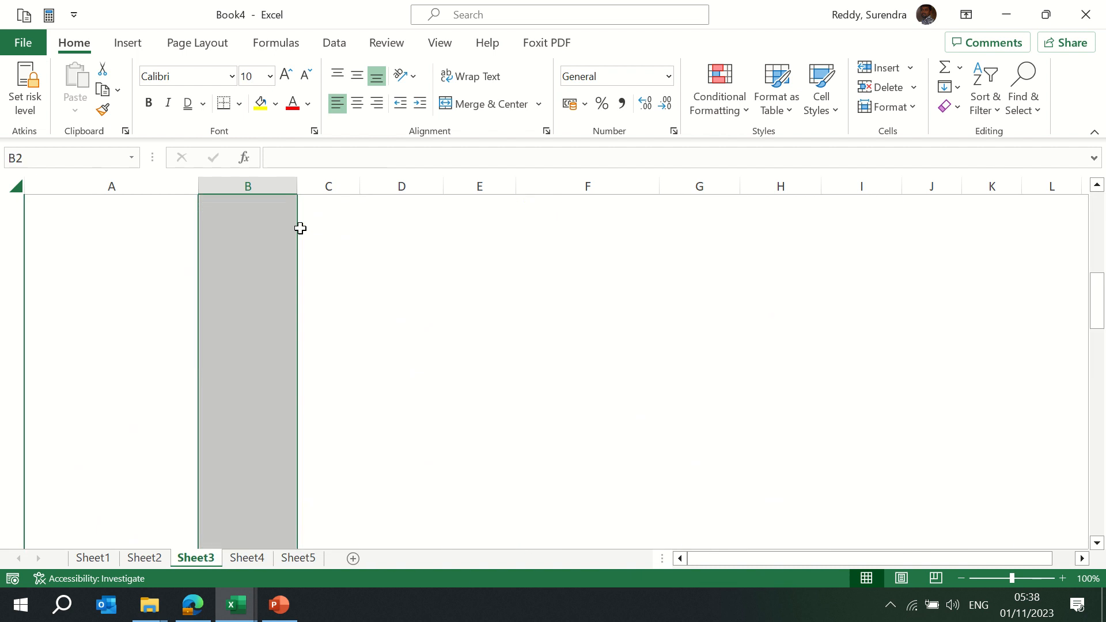
key("ctrl+Up")
key("Down")
key("alt+Tab")
key("Down")
key("Down")
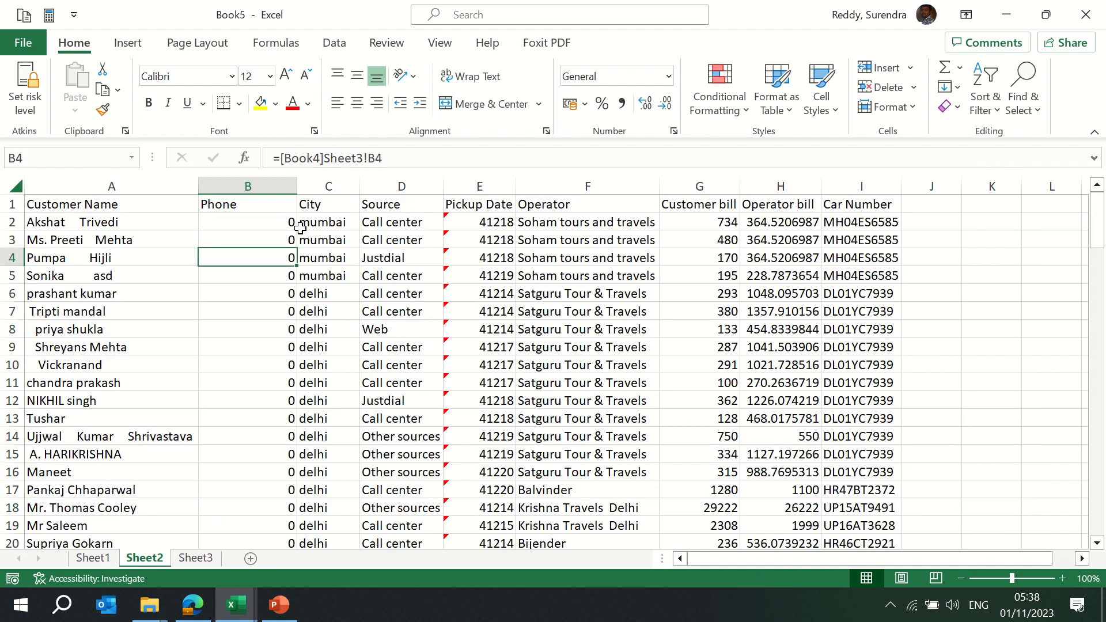
key("ctrl+Down")
key("Down")
key("Up")
key("ctrl+Up")
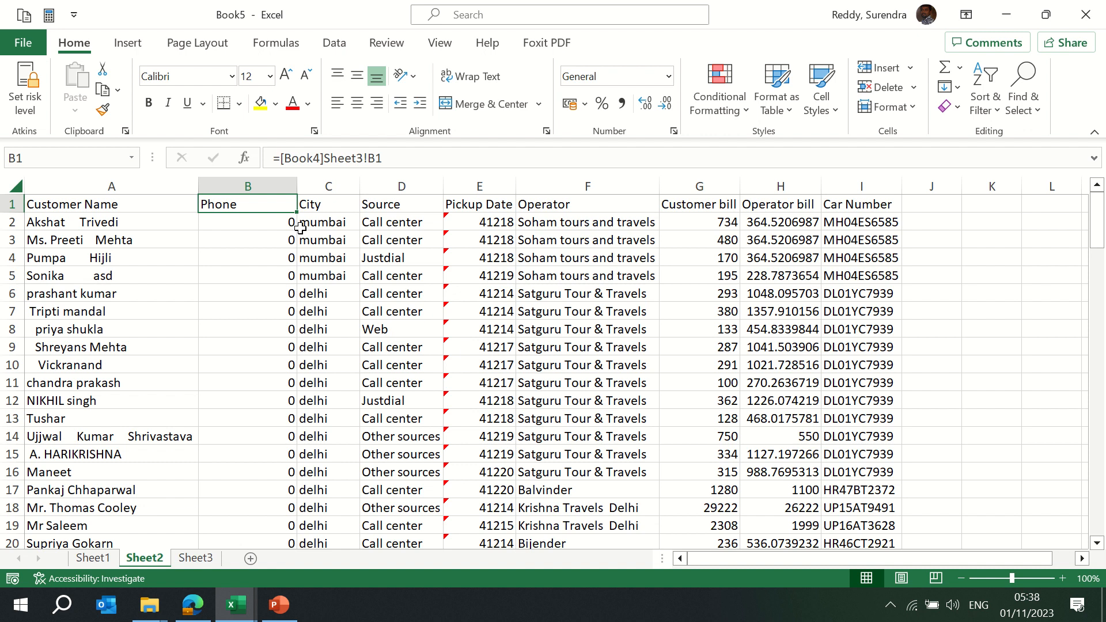
key("alt+Tab")
Delete the Phone cells, view the broken links in Book5, then undo the deletion
key("ctrl+shift+Down")
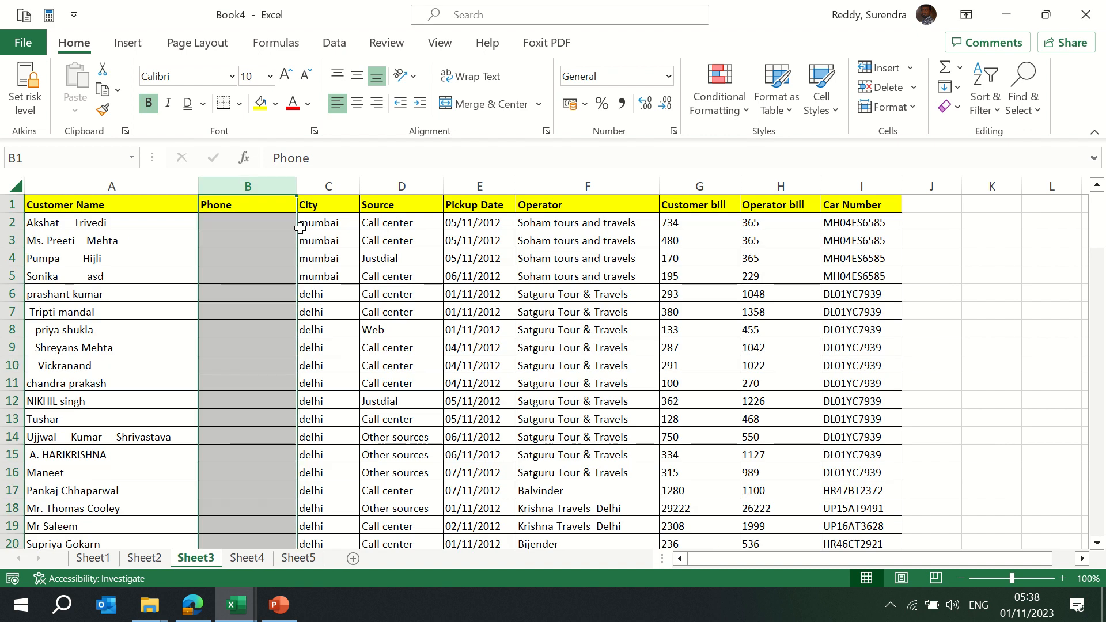
key("ctrl+minus")
key("alt+Tab")
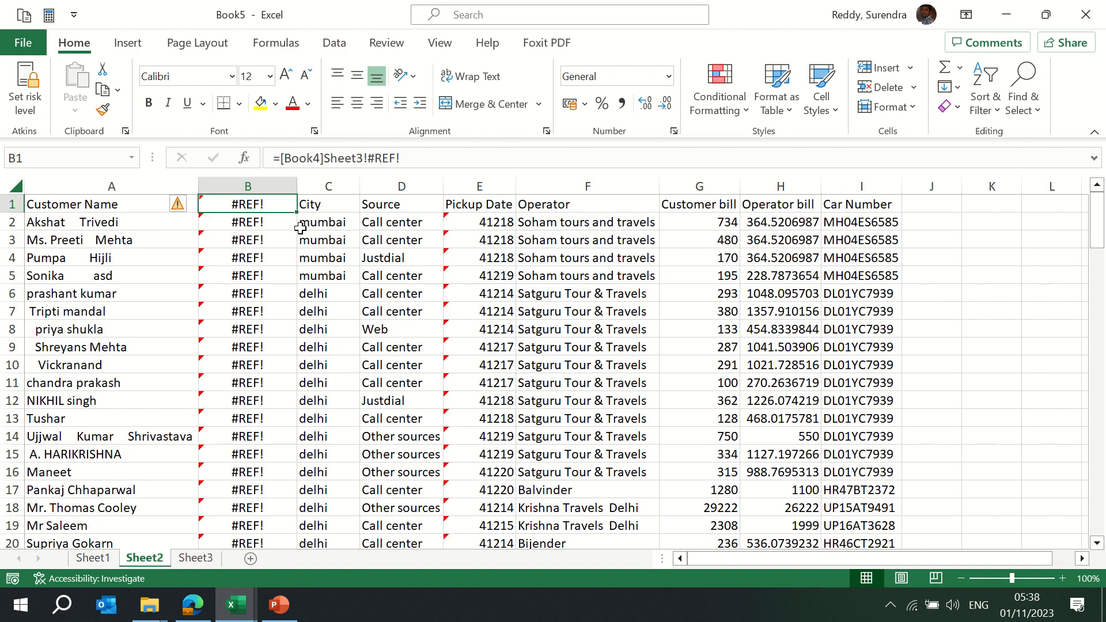
key("alt+Tab")
key("ctrl+z")
key("alt+Tab")
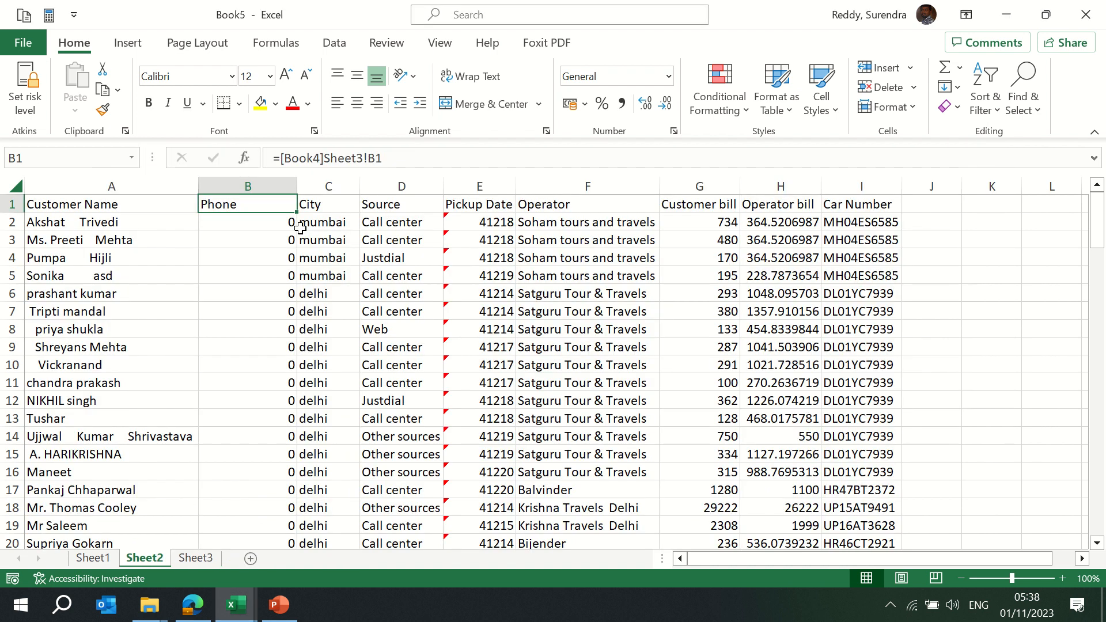
AutoFit the columns on Book5's Sheet1, then go back to Book4
key("ctrl+Page_Up")
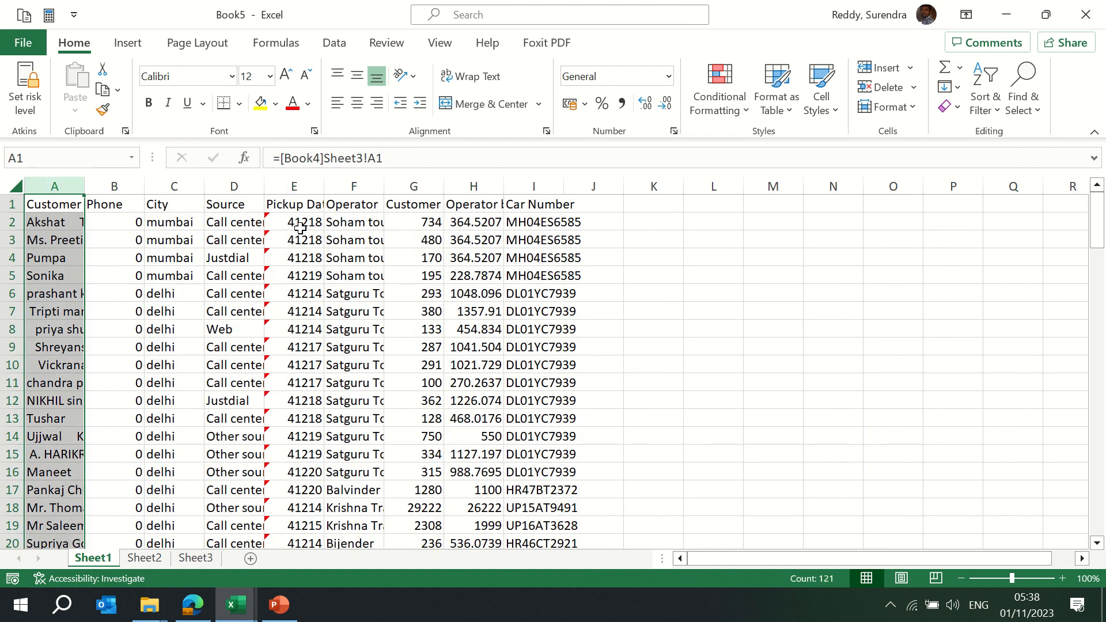
key("alt+o")
key("c")
key("a")
key("alt+Tab")
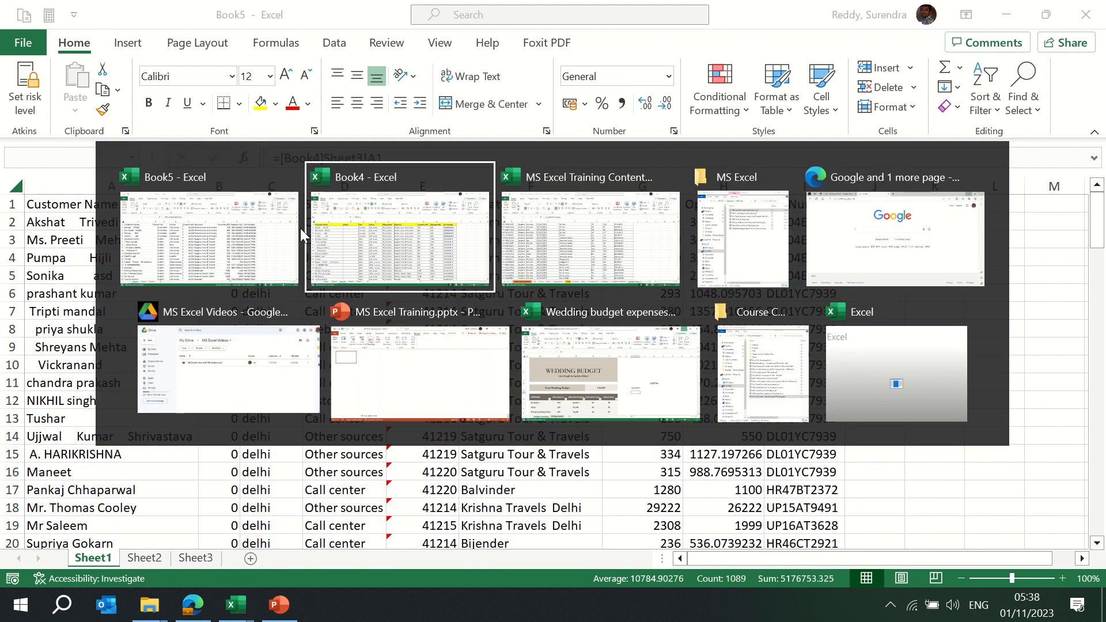
key("alt+Tab")
key("alt+shift+Tab")
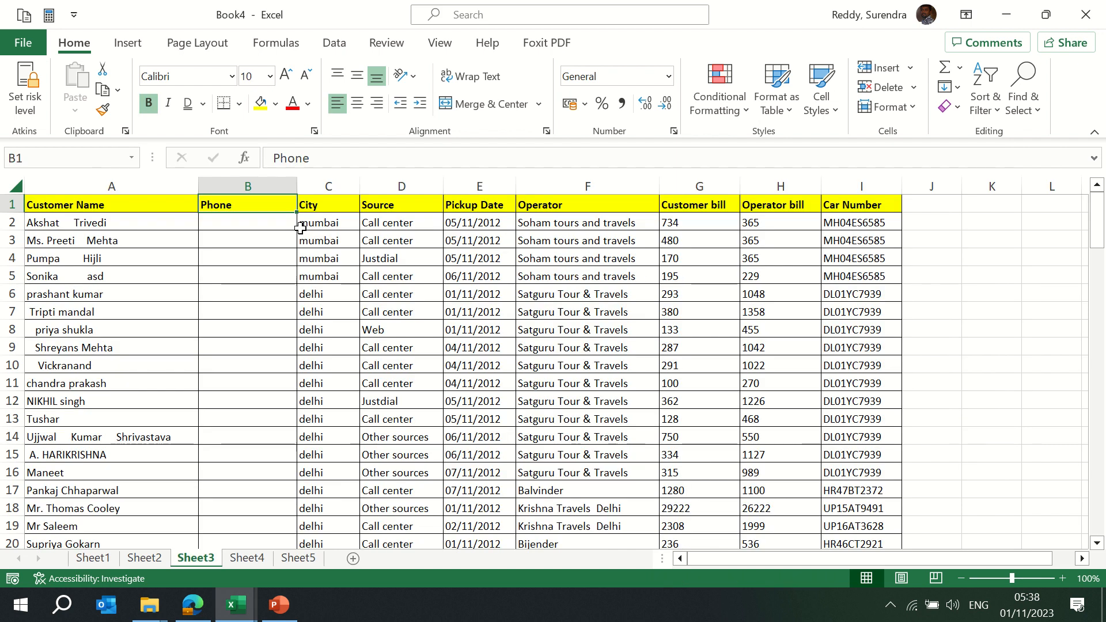
Delete the entire Phone column in Book4 so City moves to column B
key("ctrl+space")
key("ctrl+minus")
key("Right")
key("Right")
key("Right")
key("Right")
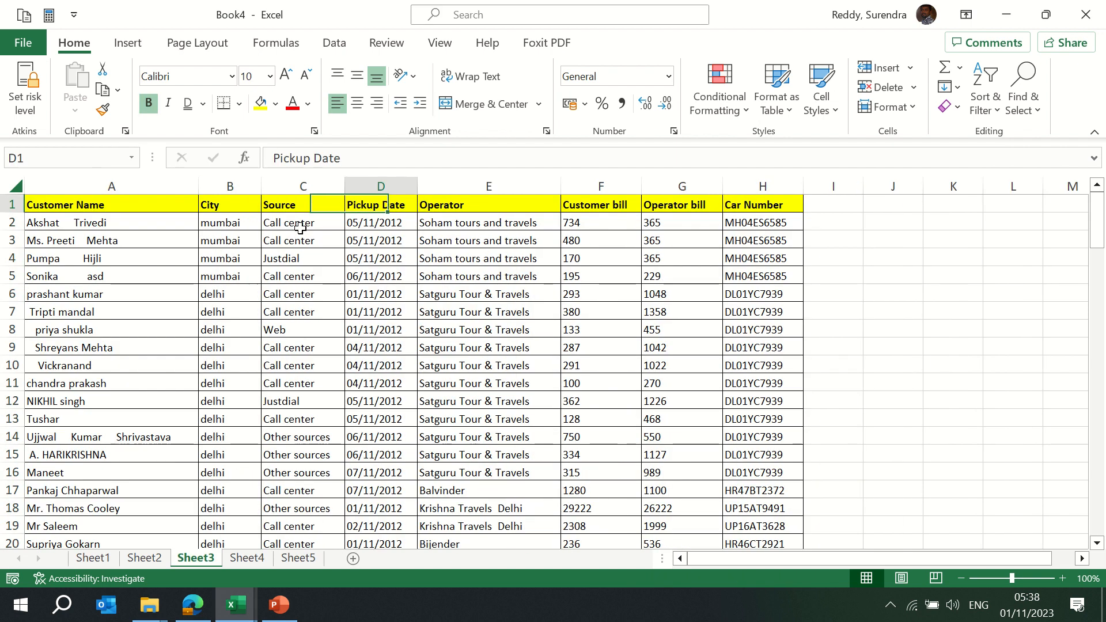
key("Right")
key("Right")
key("Right")
key("Down")
key("Right")
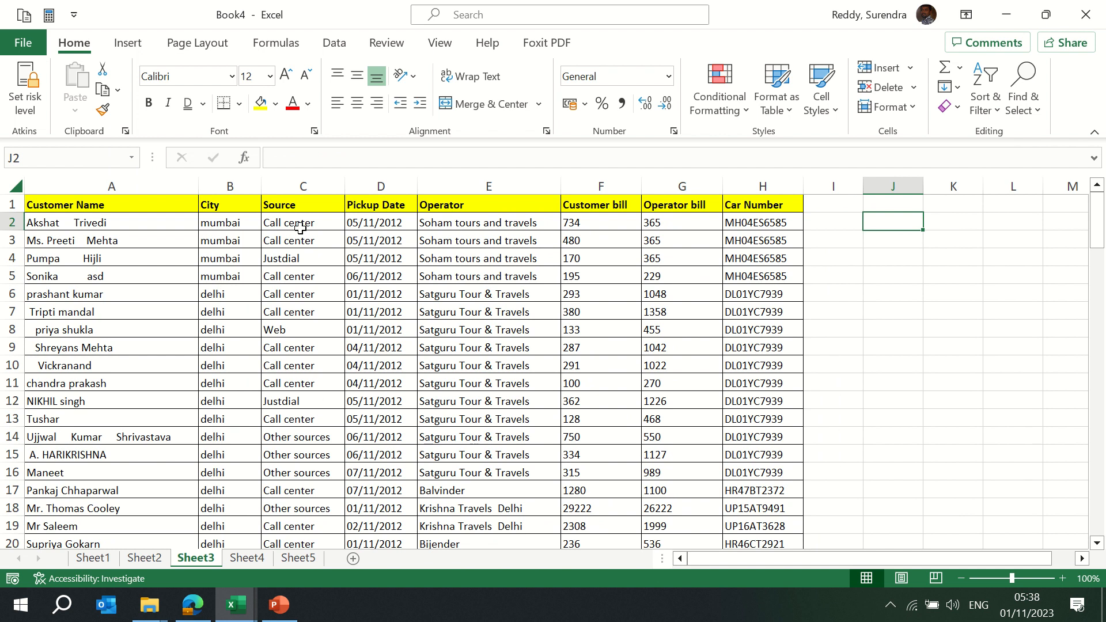
Enter 100 in cell J2 and copy it
type("100")
key("Return")
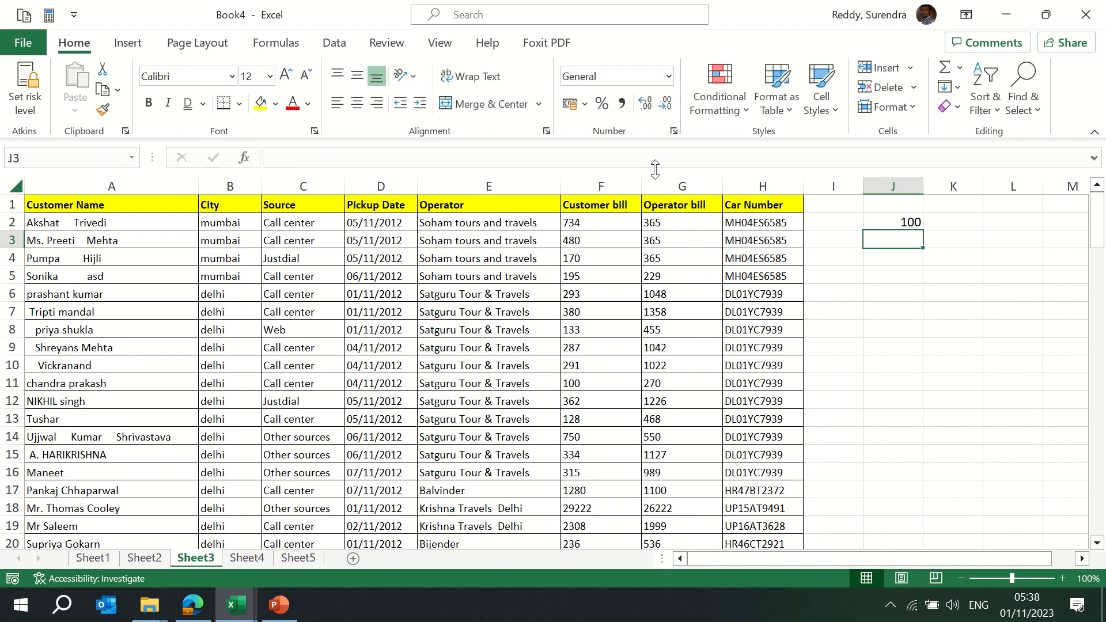
left_click(668, 223)
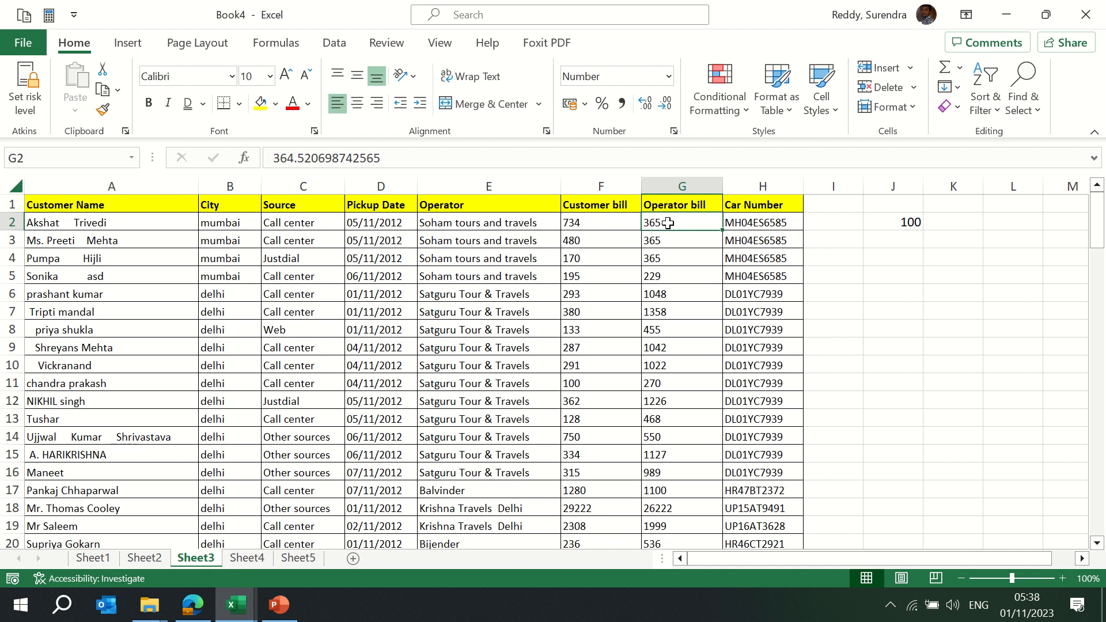
key("Right")
key("Right")
key("Right")
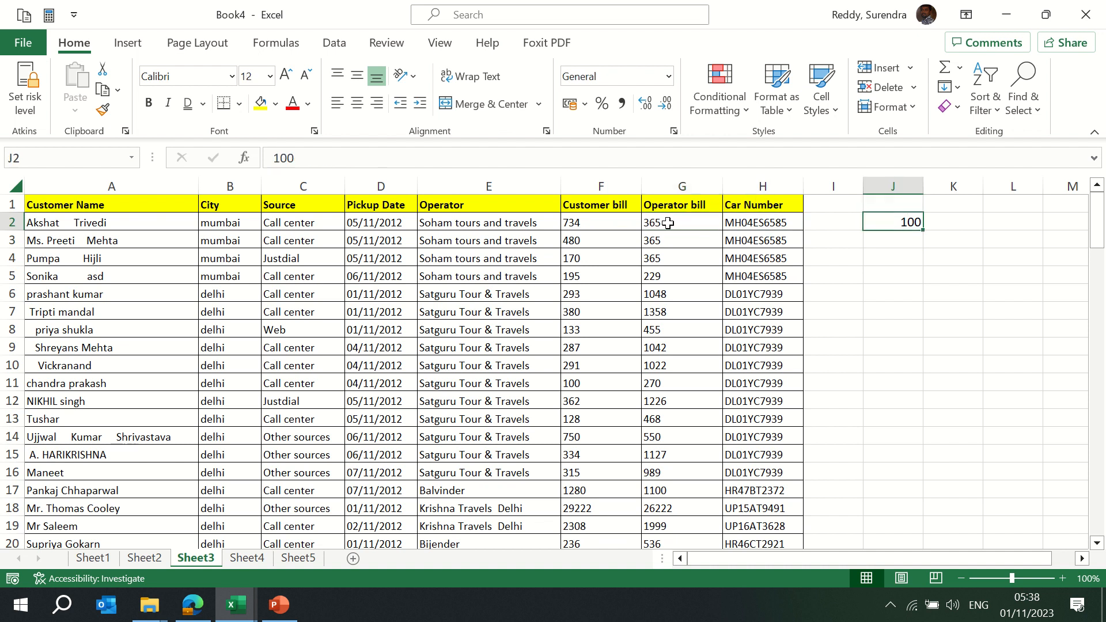
key("ctrl+c")
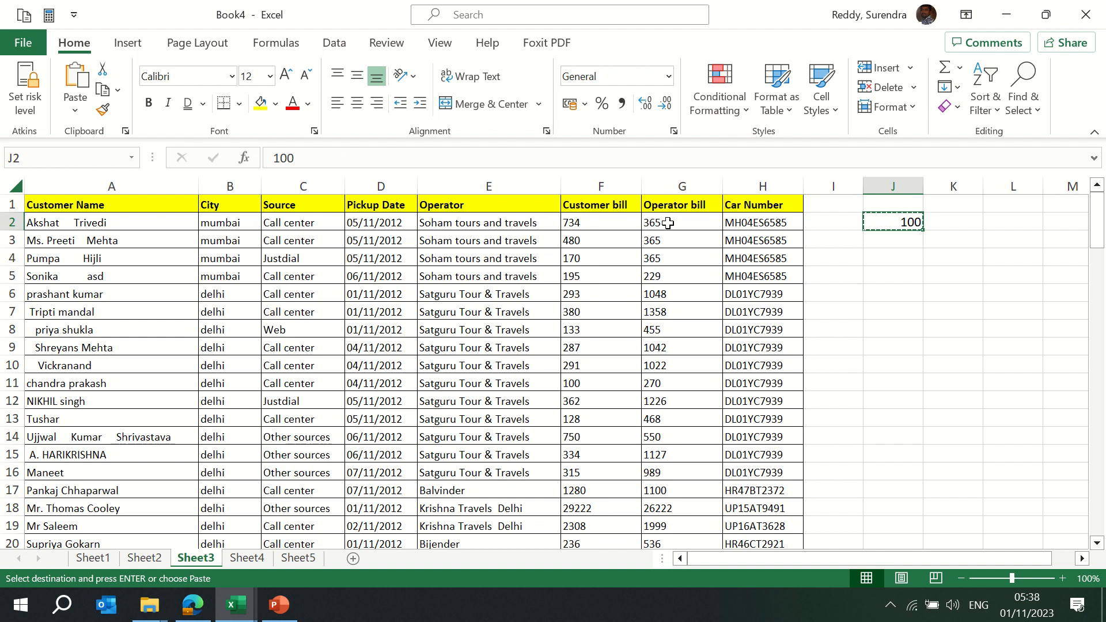
Add the copied 100 to every Operator bill value in G2:G121 via Paste Special Add
left_click(668, 223)
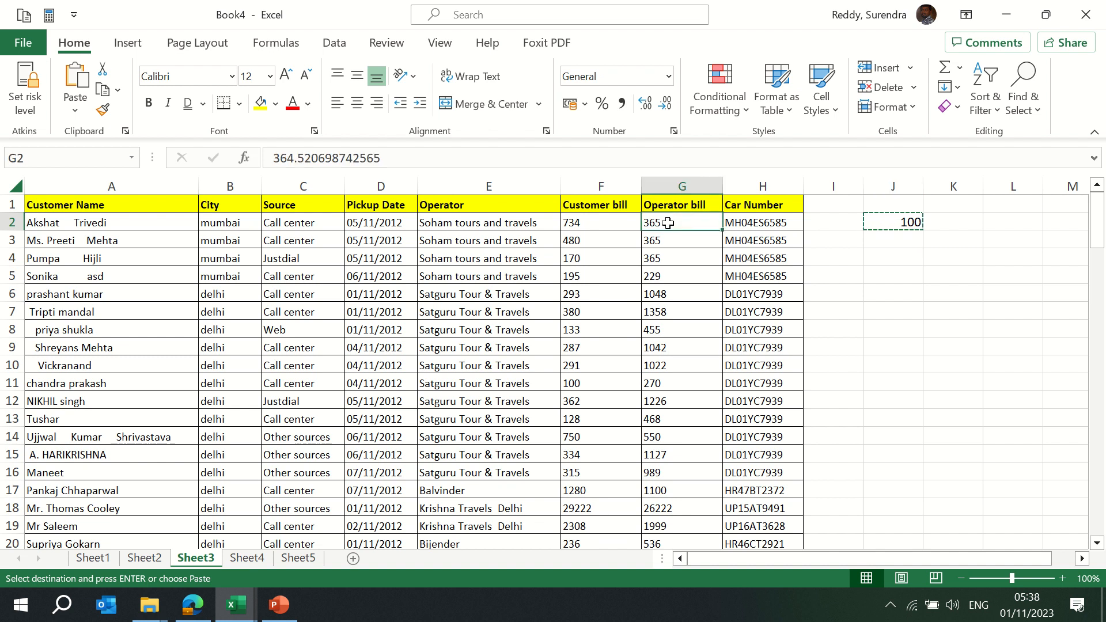
key("ctrl+shift+Down")
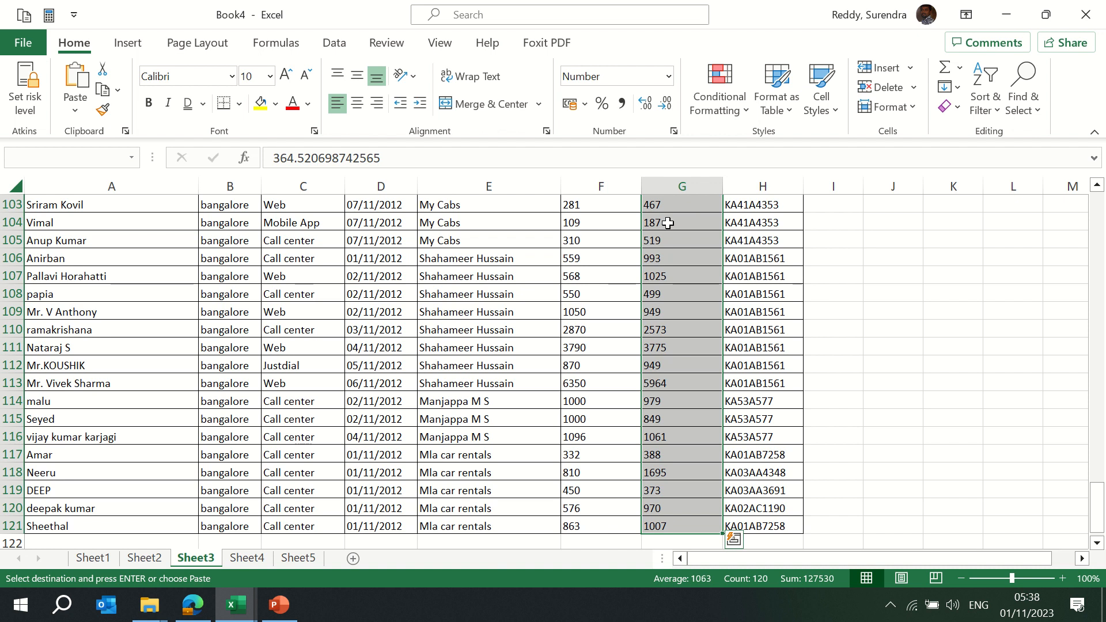
key("alt")
key("h")
key("v")
key("s")
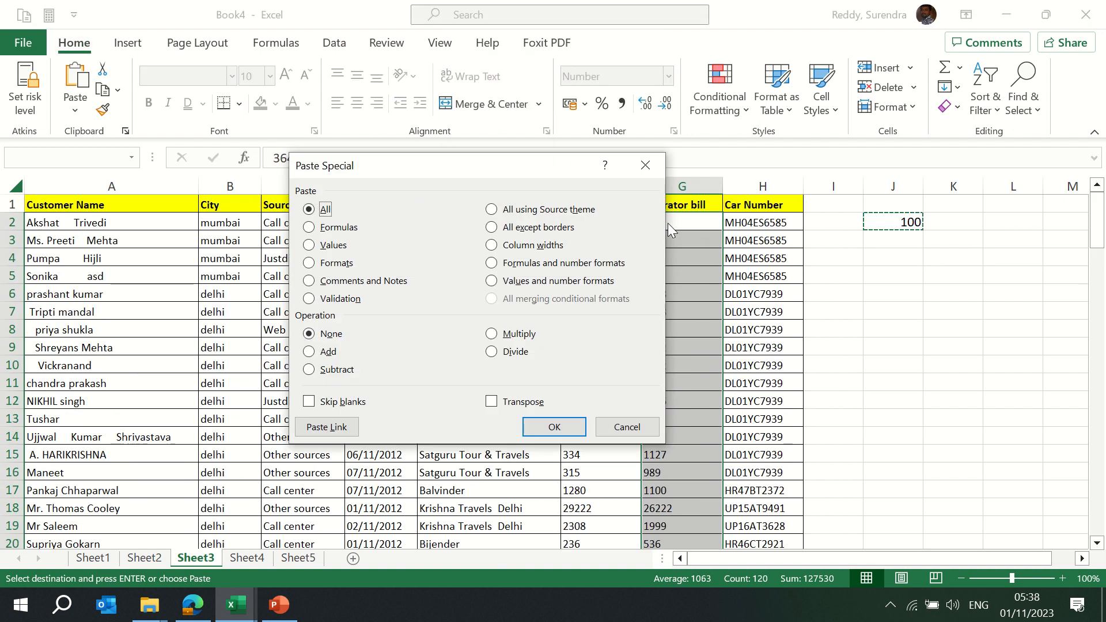
left_click(314, 355)
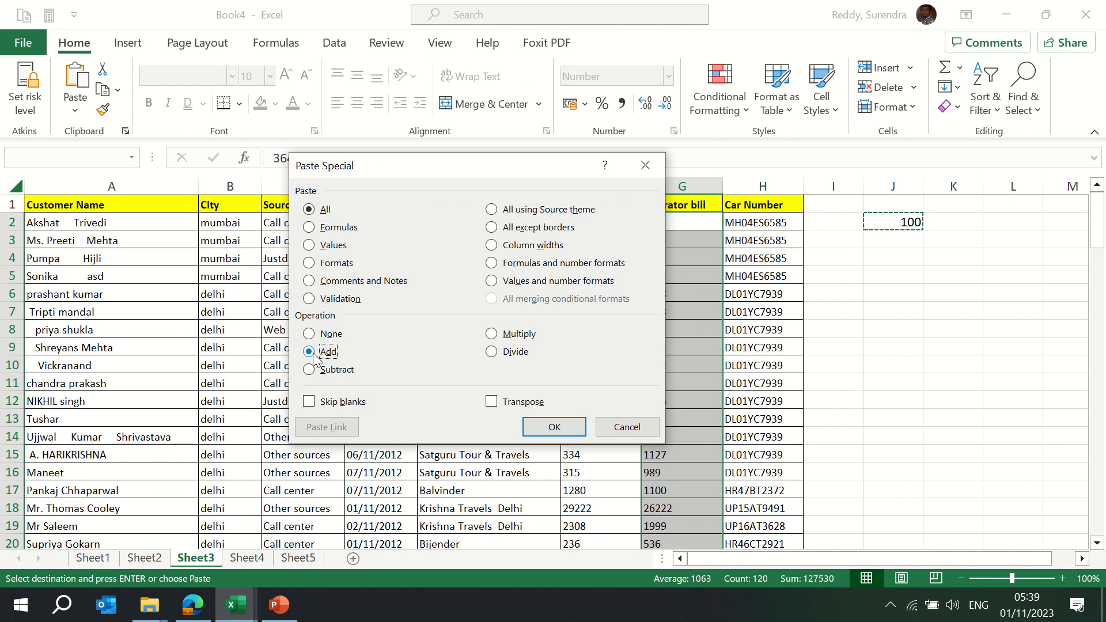
key("Return")
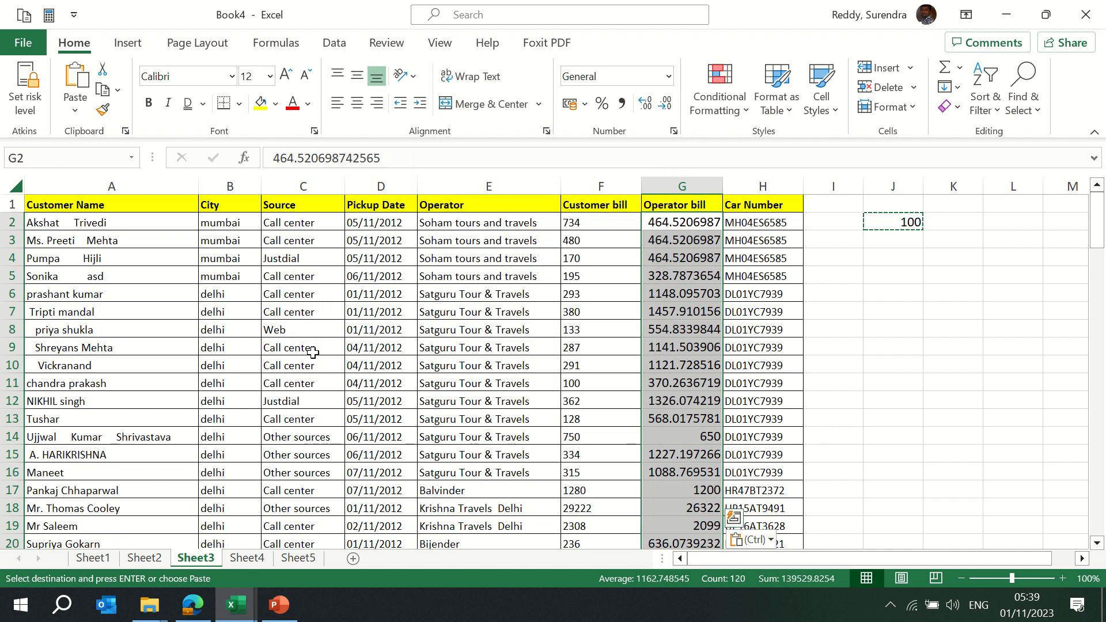
Apply the two-decimal Number format to the Operator bill values
key("alt+h")
type("nNumber")
key("Return")
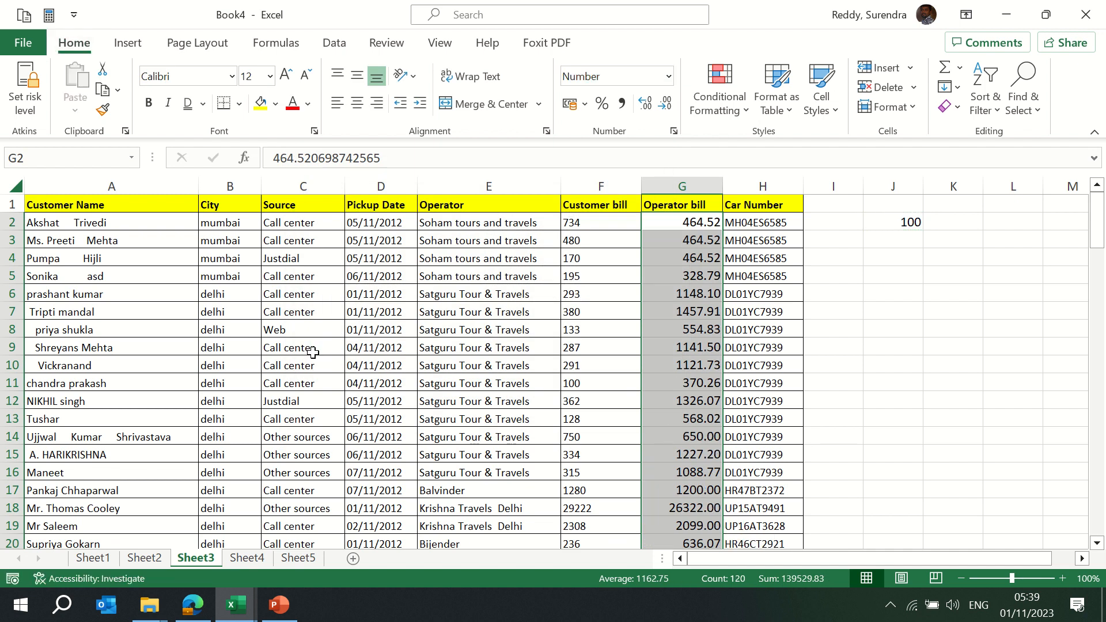
key("Up")
key("Down")
key("Right")
key("Right")
key("Right")
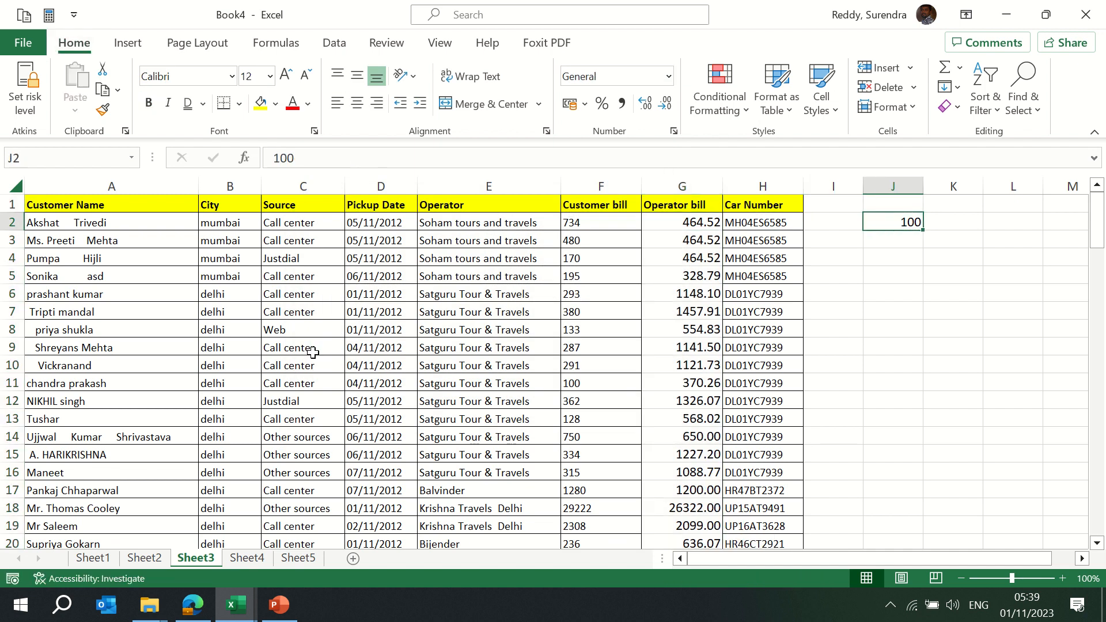
key("Right")
Enter 2 in K2, clear the 100 from J2, and copy the 2
type("2")
key("Return")
key("Up")
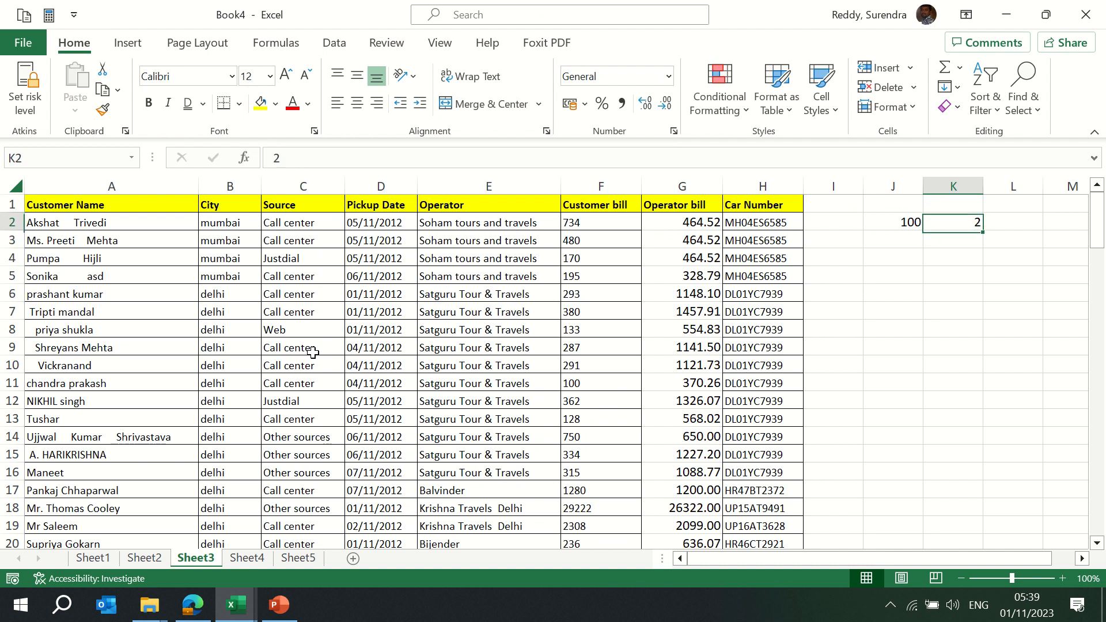
key("Left")
key("Right")
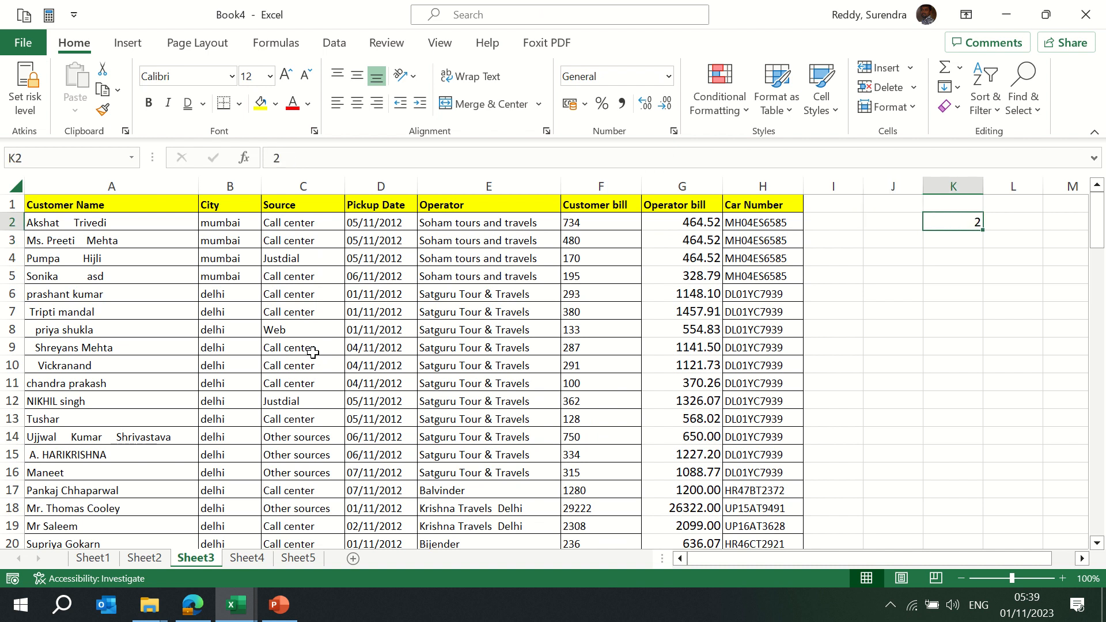
key("ctrl+c")
Multiply every Customer bill value in F2:F121 by 2 using Paste Special Multiply
left_click(579, 222)
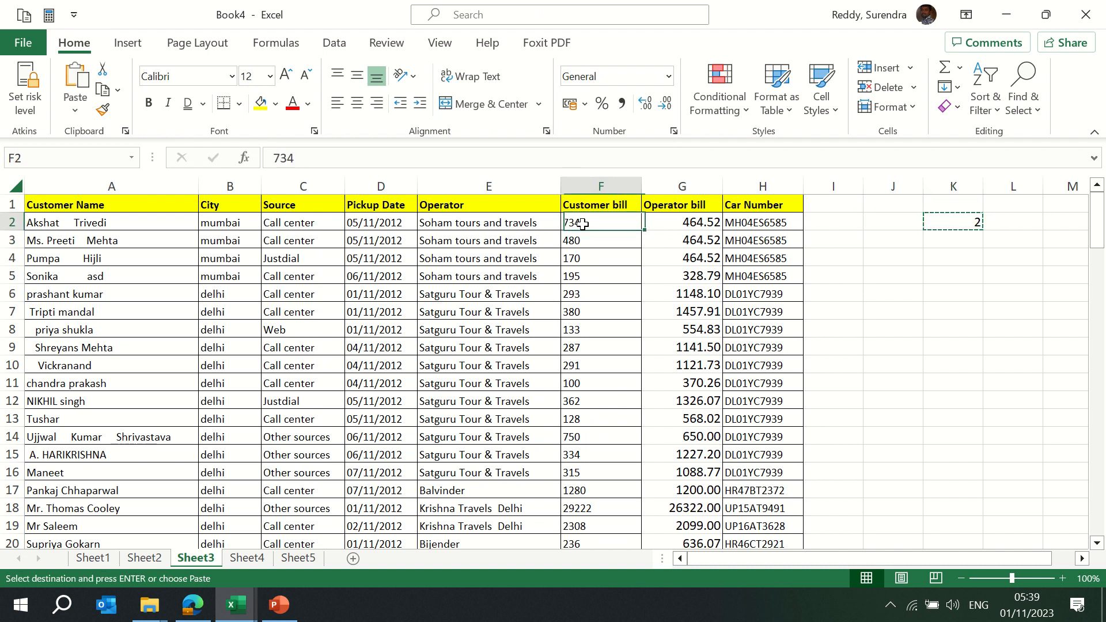
key("ctrl+shift+Down")
key("ctrl+alt+v")
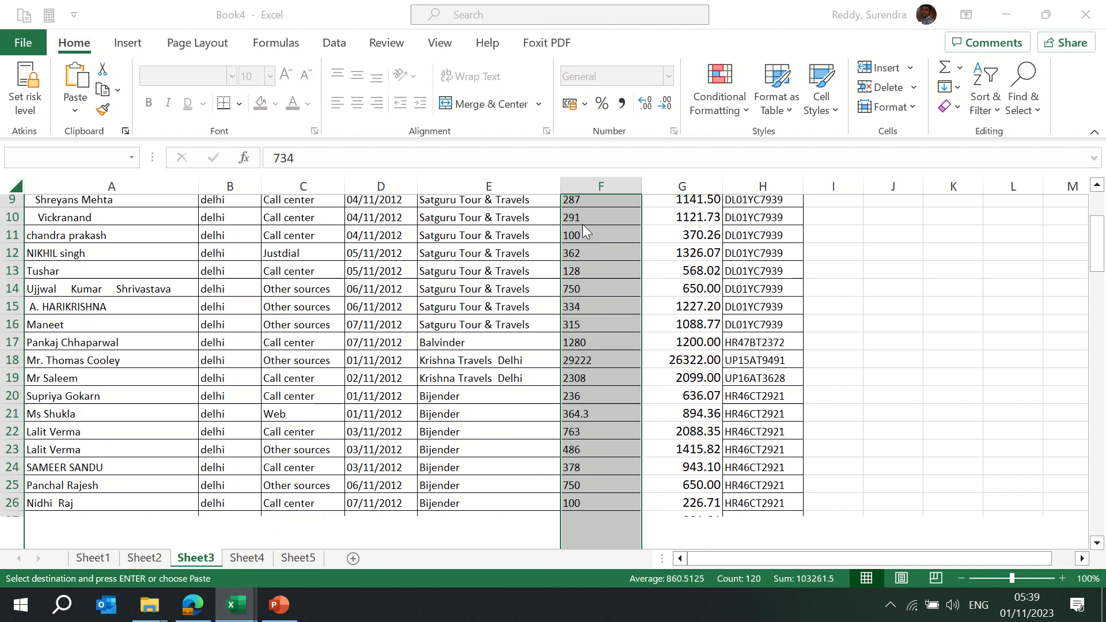
key("alt+m")
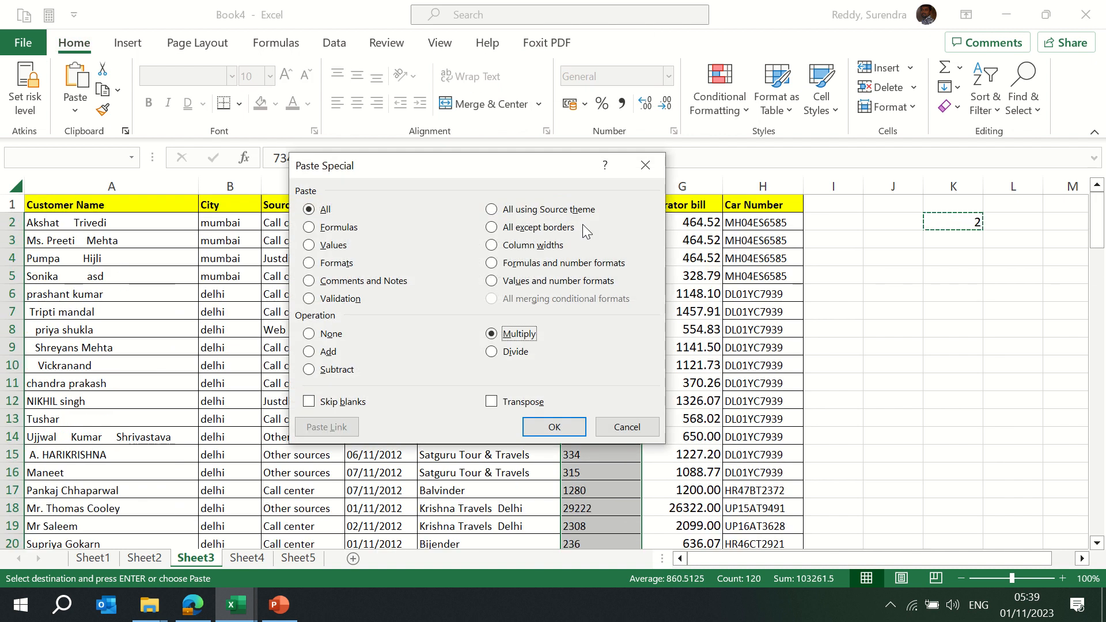
key("Return")
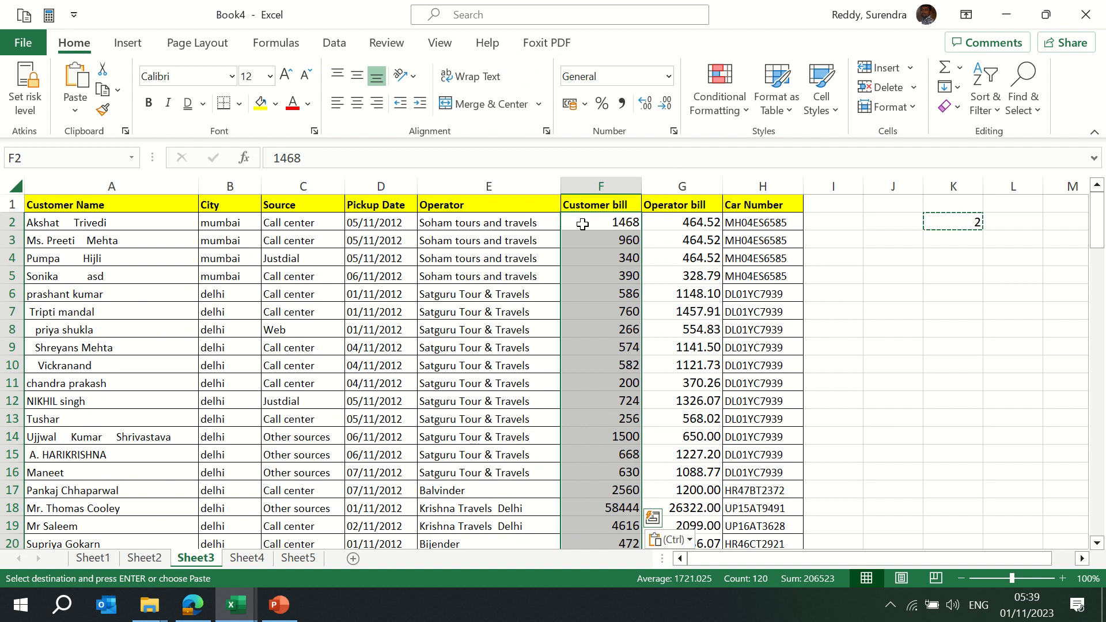
left_click(896, 219)
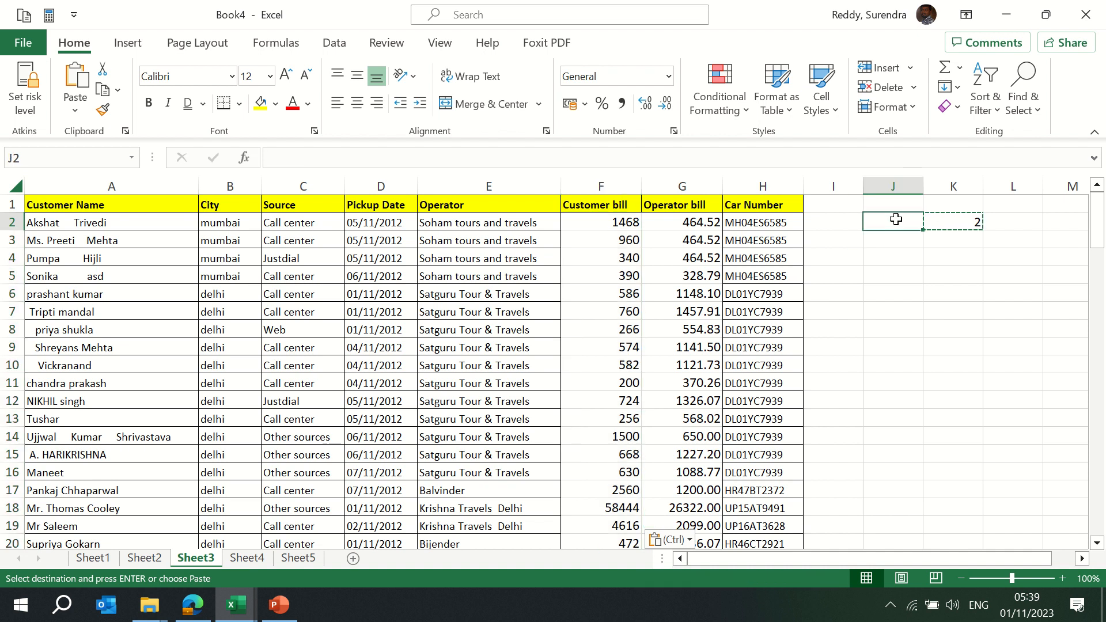
Enter 50 in J2 and clear the multiplier 2 from K2
type("50")
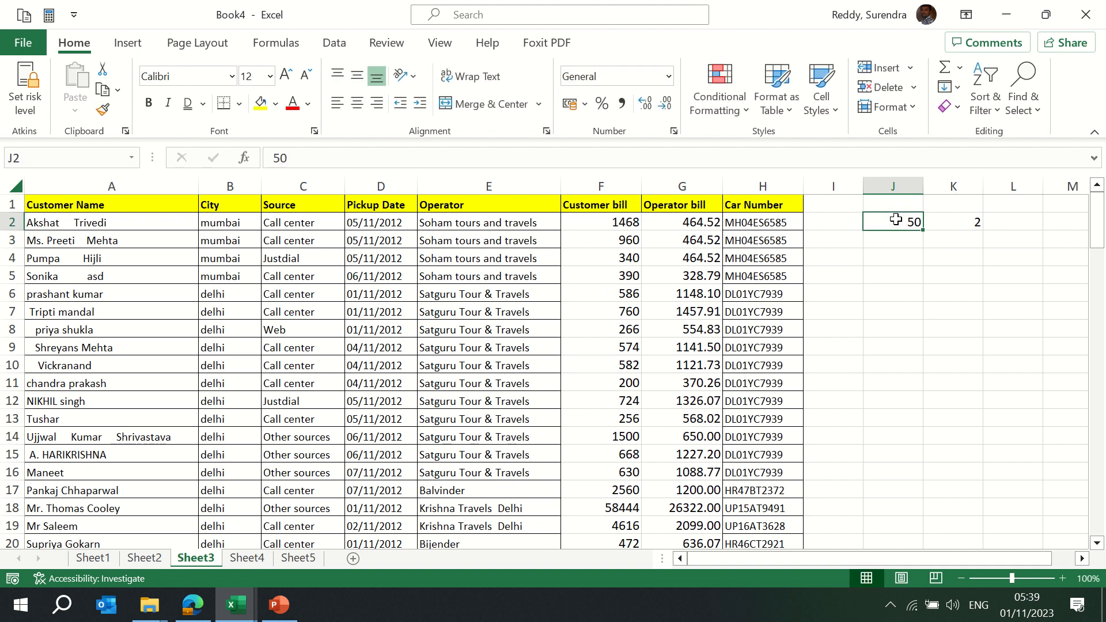
key("Tab")
key("ctrl+space")
key("Delete")
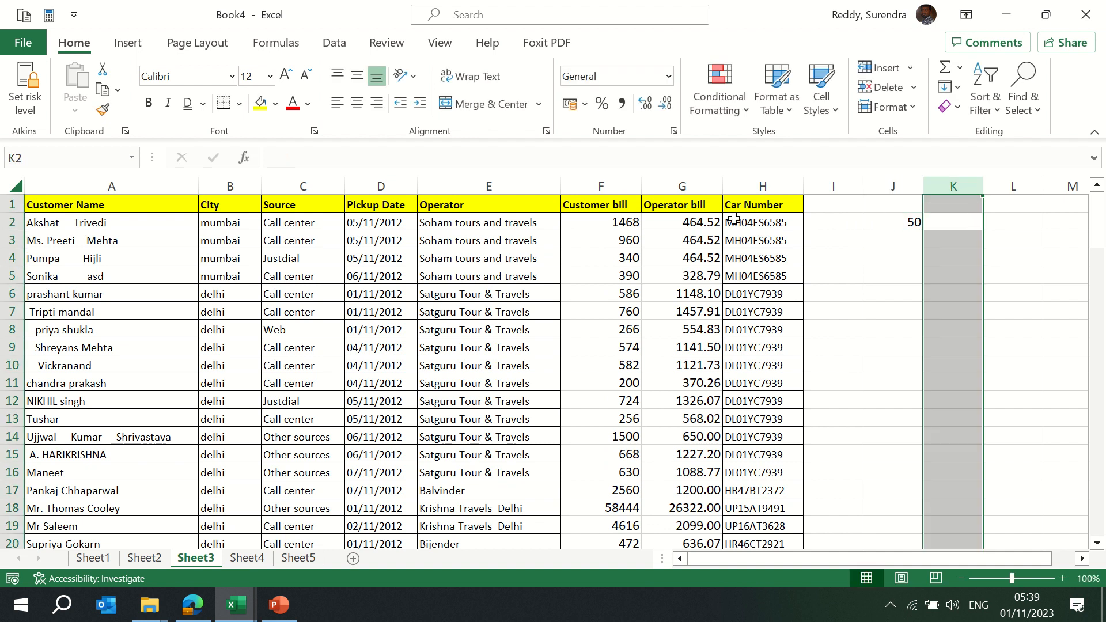
Copy the 50 from J2 and select both bill columns F2:G121
left_click(578, 223)
key("shift+Right")
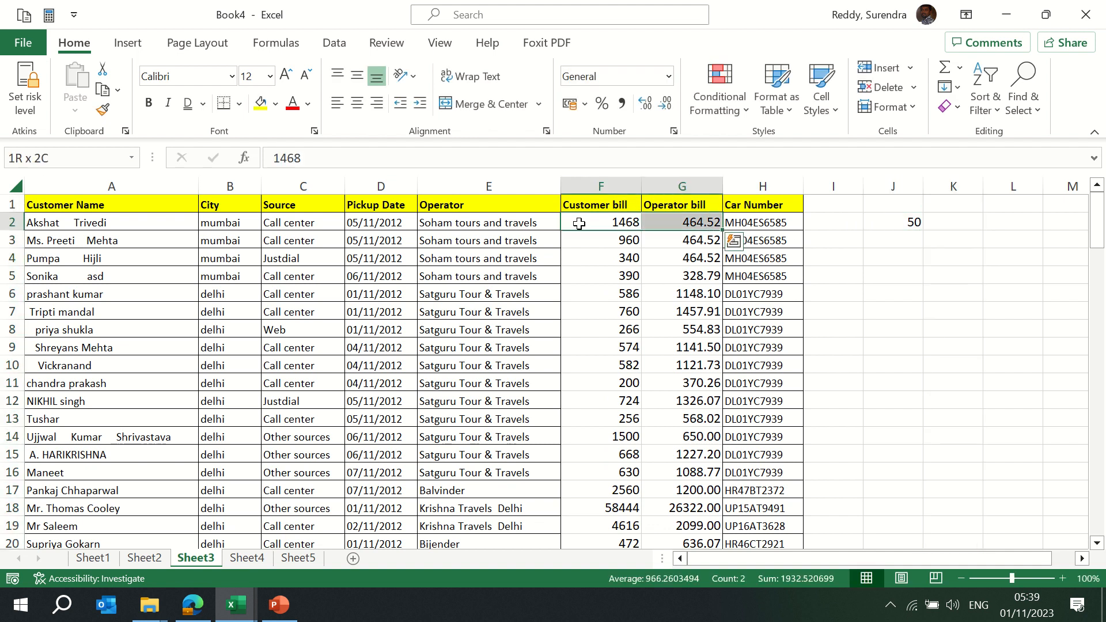
key("ctrl+shift+Down")
key("ctrl+Up")
key("Right")
key("Right")
key("Right")
key("Right")
key("Down")
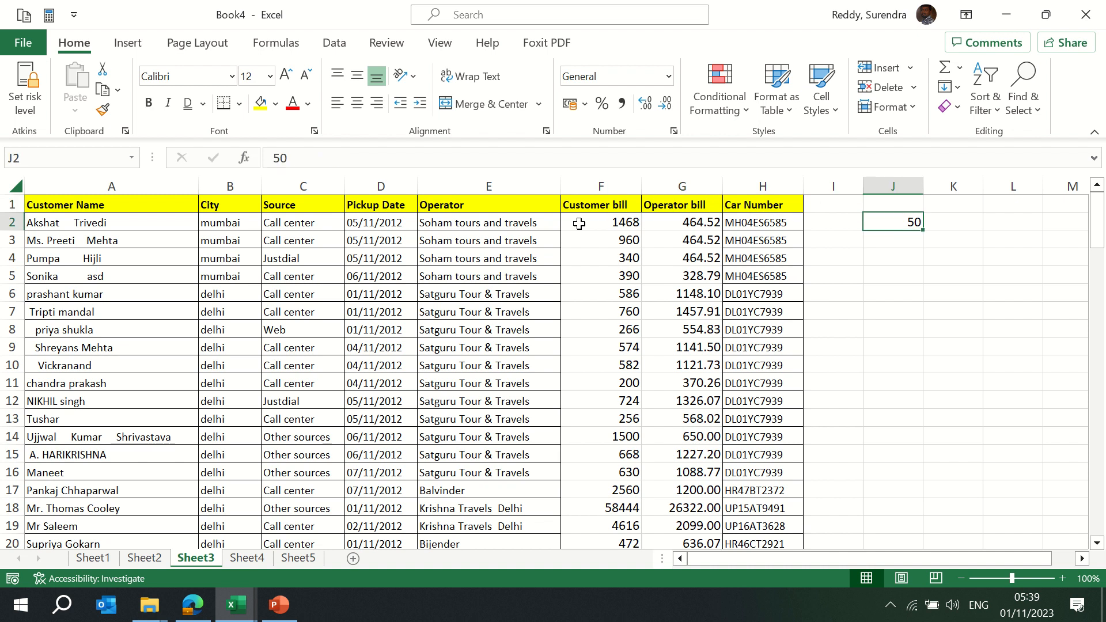
key("Left")
key("Left")
key("Left")
key("Left")
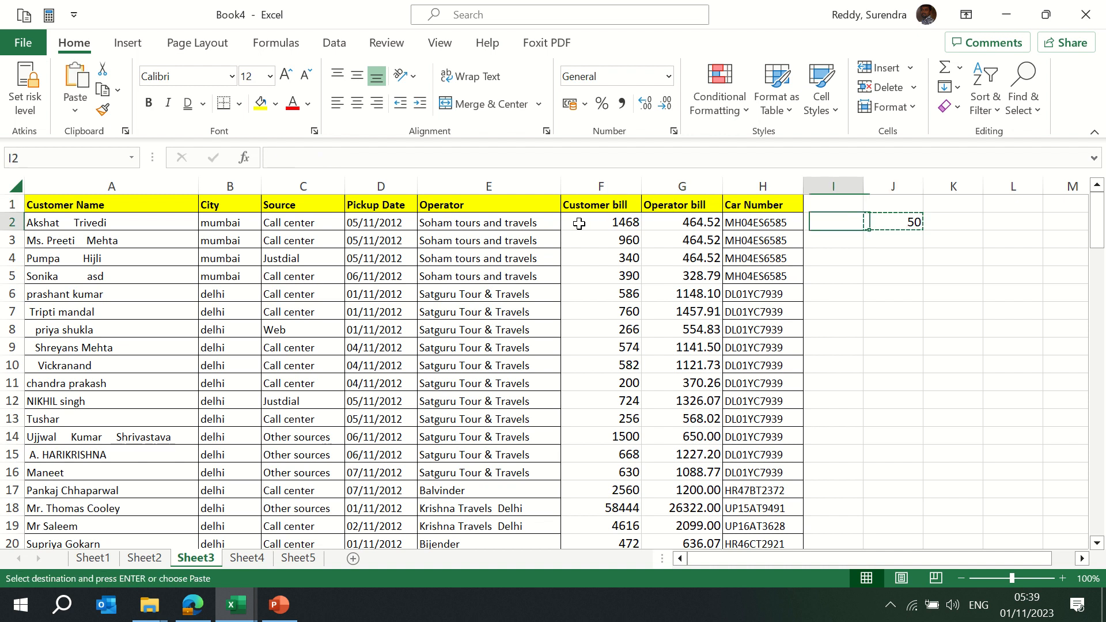
key("shift+Right")
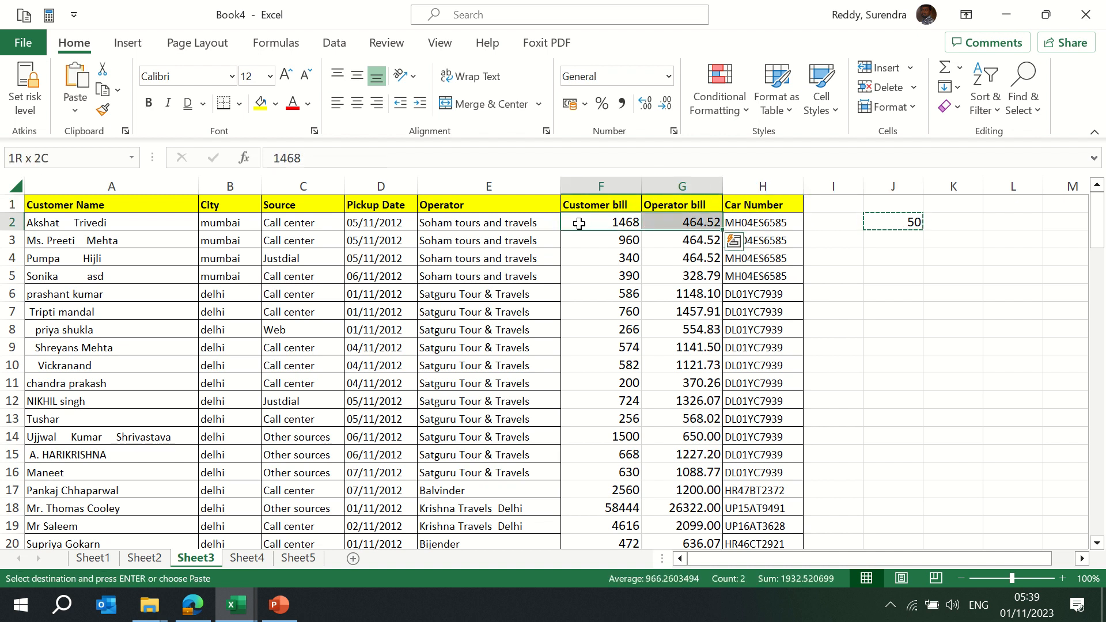
key("ctrl+shift+Down")
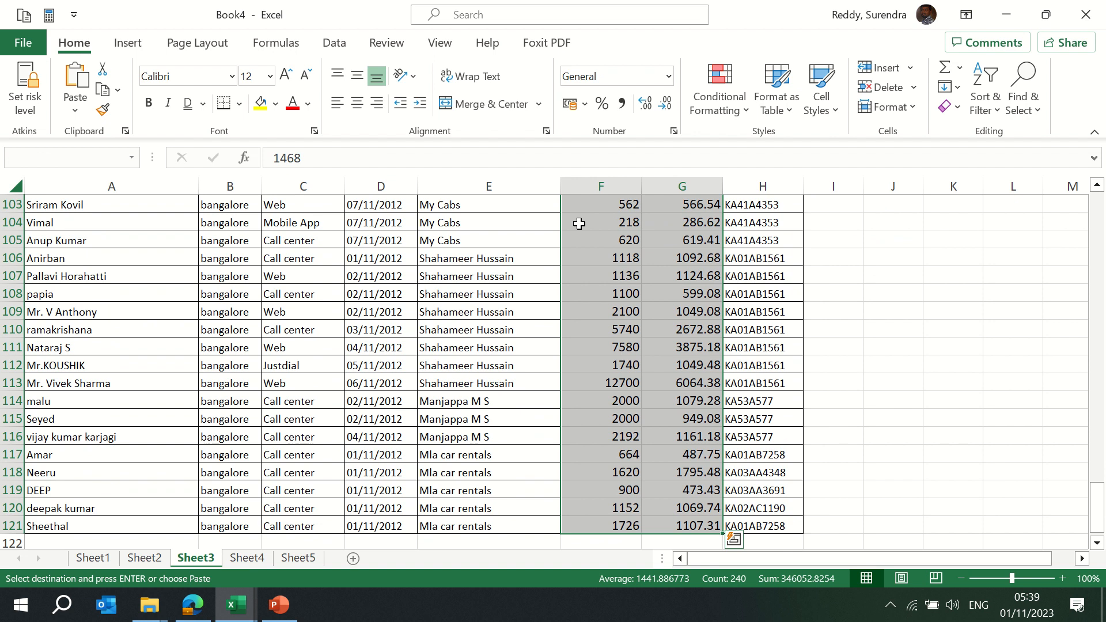
Paste Special with Subtract so both bills drop by 50 (1468 becomes 1418)
key("alt+e")
key("s")
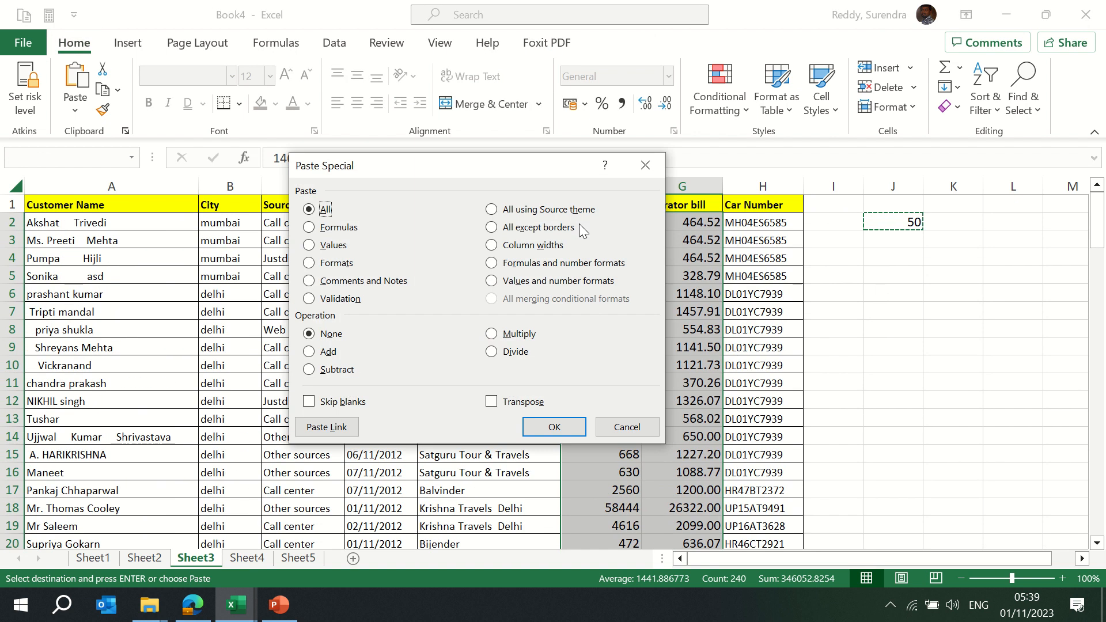
left_click(329, 370)
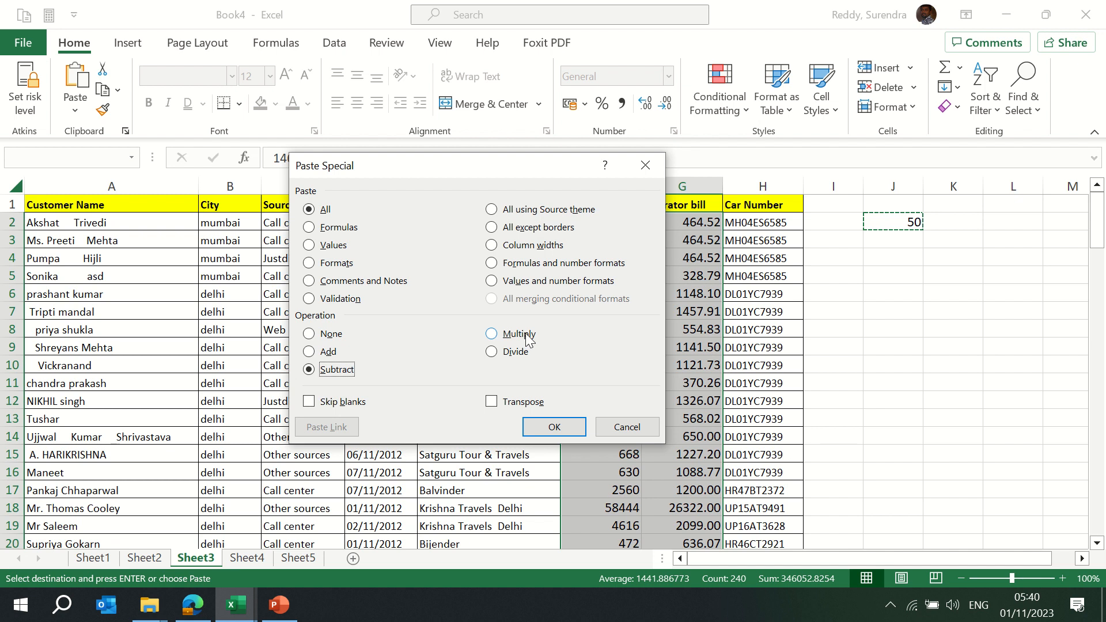
left_click(565, 429)
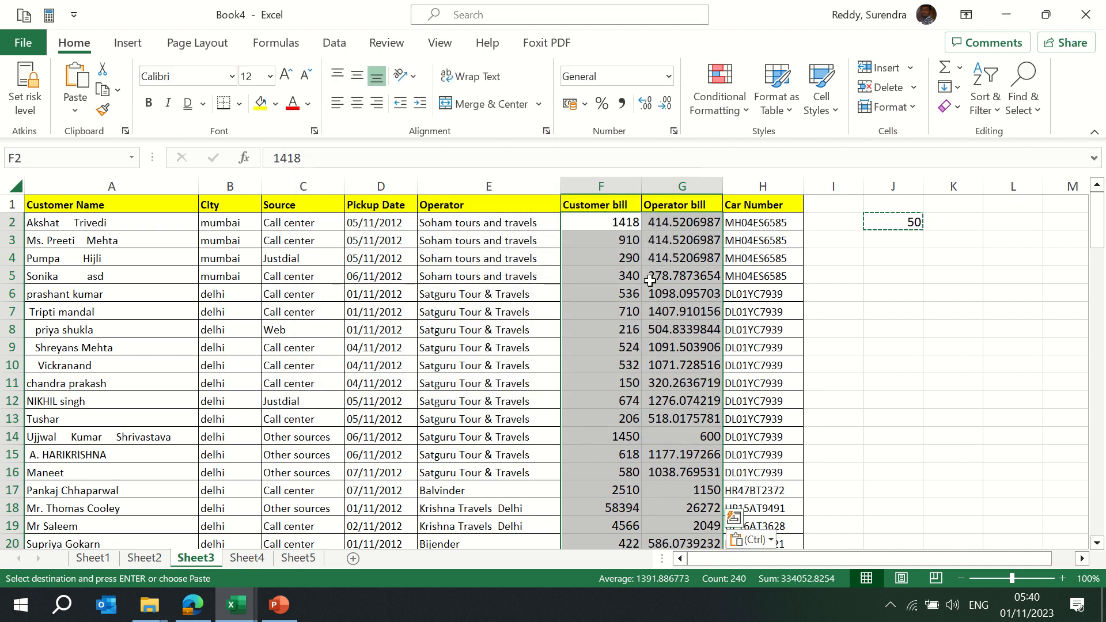
Copy the header row and first seven customer records (A1:H8)
key("Escape")
key("Up")
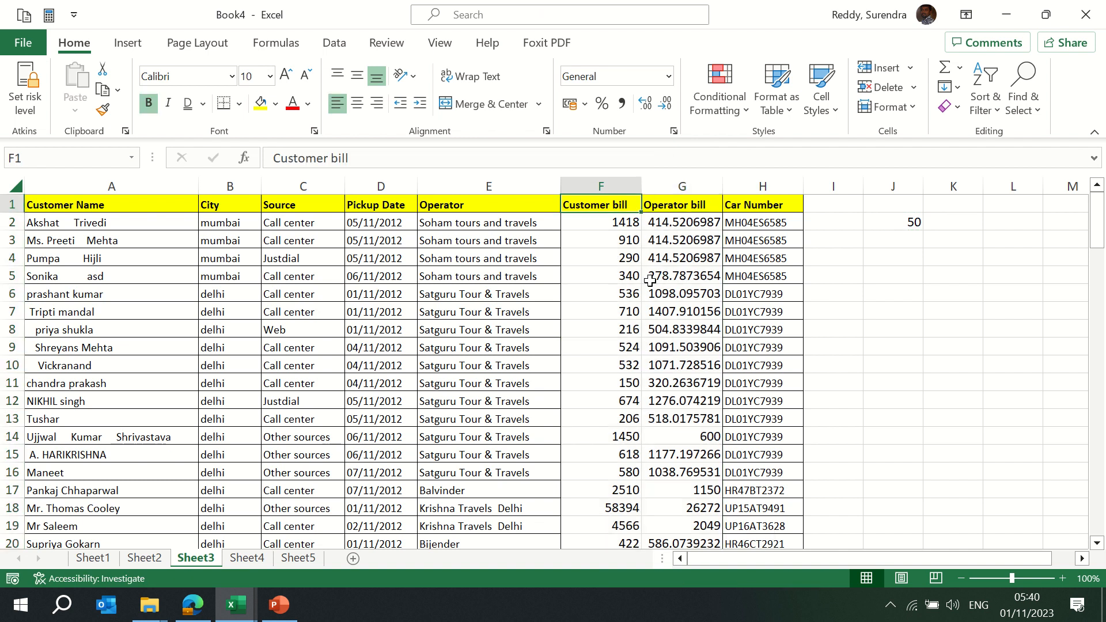
key("ctrl+Left")
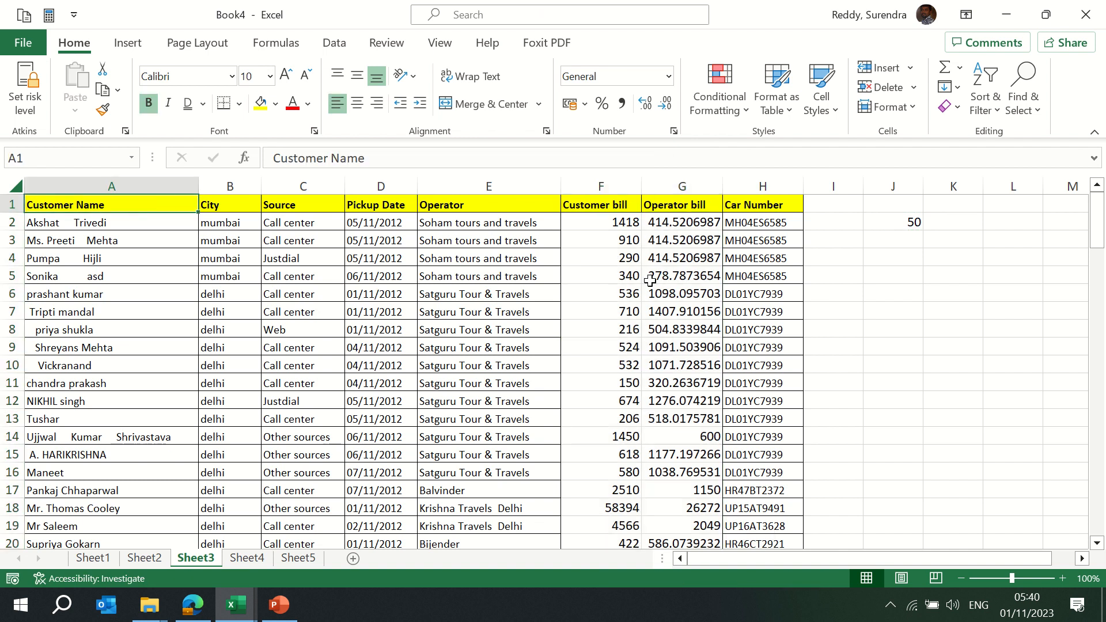
key("ctrl+shift+Right")
key("shift+Down")
key("shift+Down")
key("shift+Down")
key("shift+Down")
key("shift+Down")
key("shift+Down")
key("shift+Down")
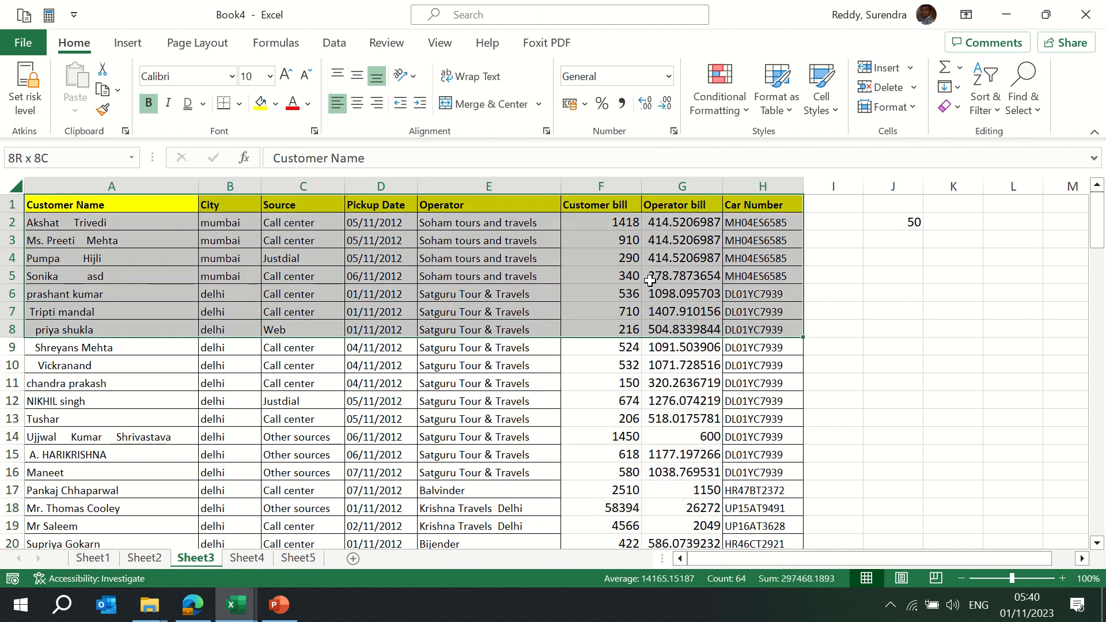
key("ctrl+c")
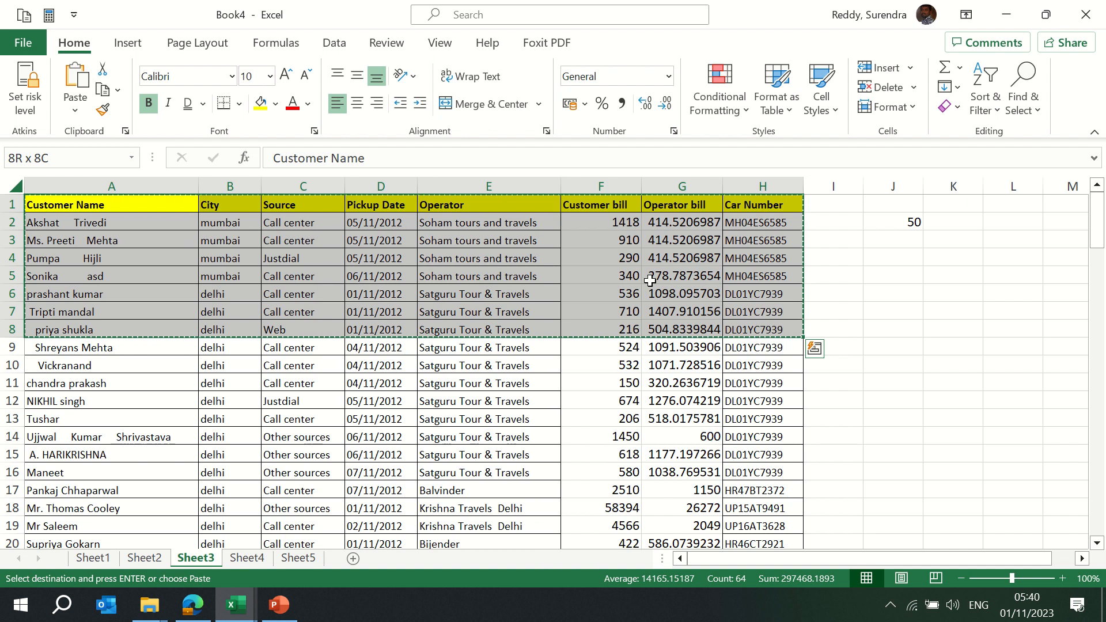
Paste the records transposed into a new Sheet6, autofit columns, then return to Sheet3
left_click(354, 558)
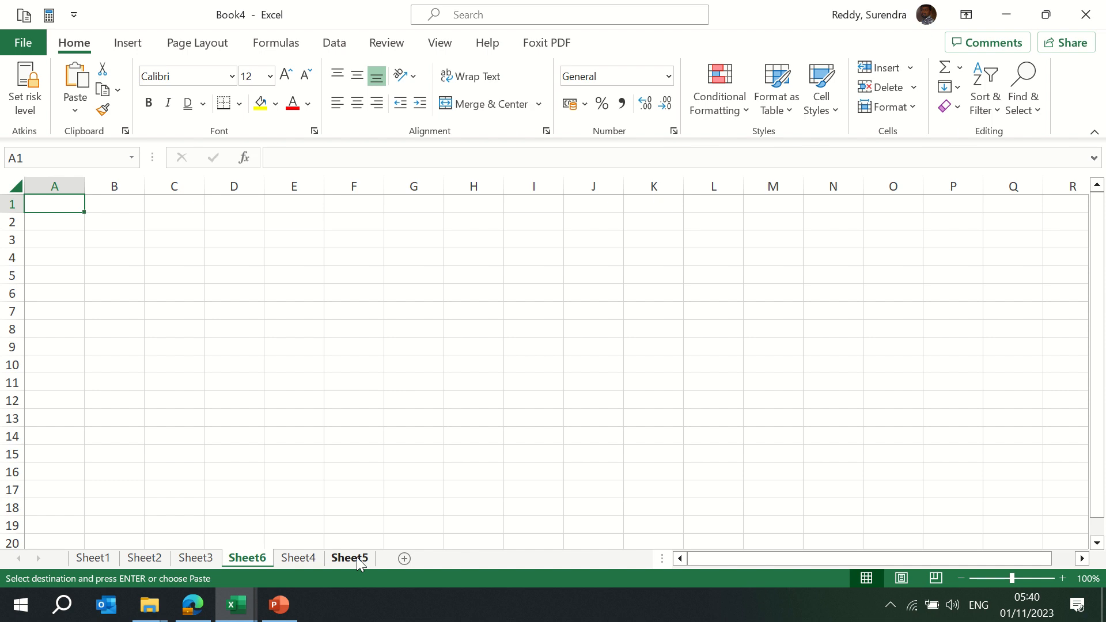
key("alt+e")
key("s")
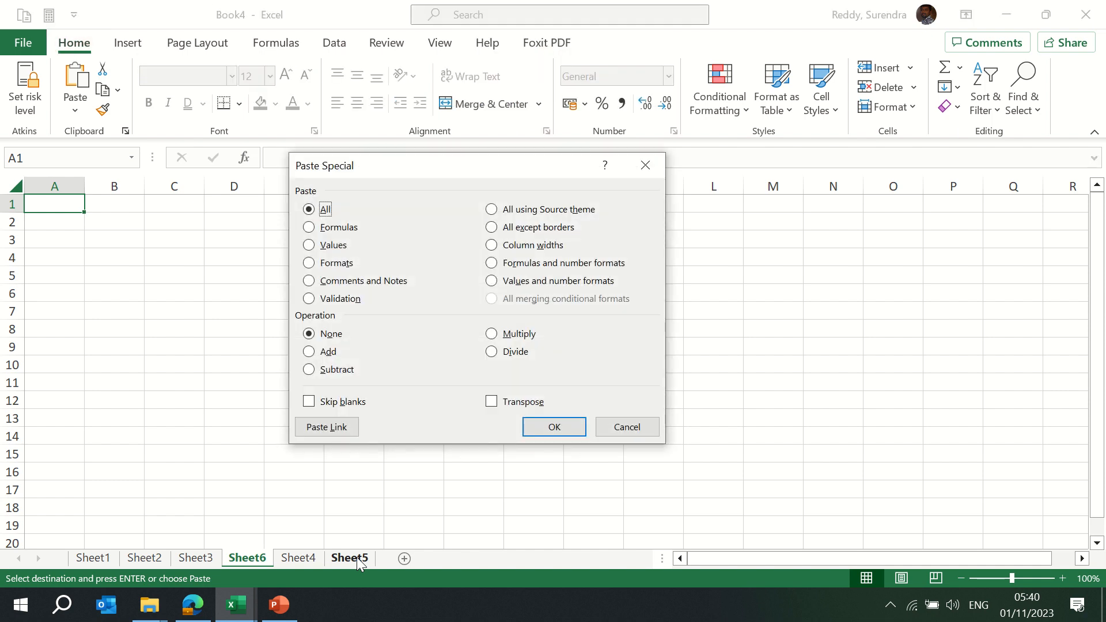
key("e")
key("Return")
key("alt+o")
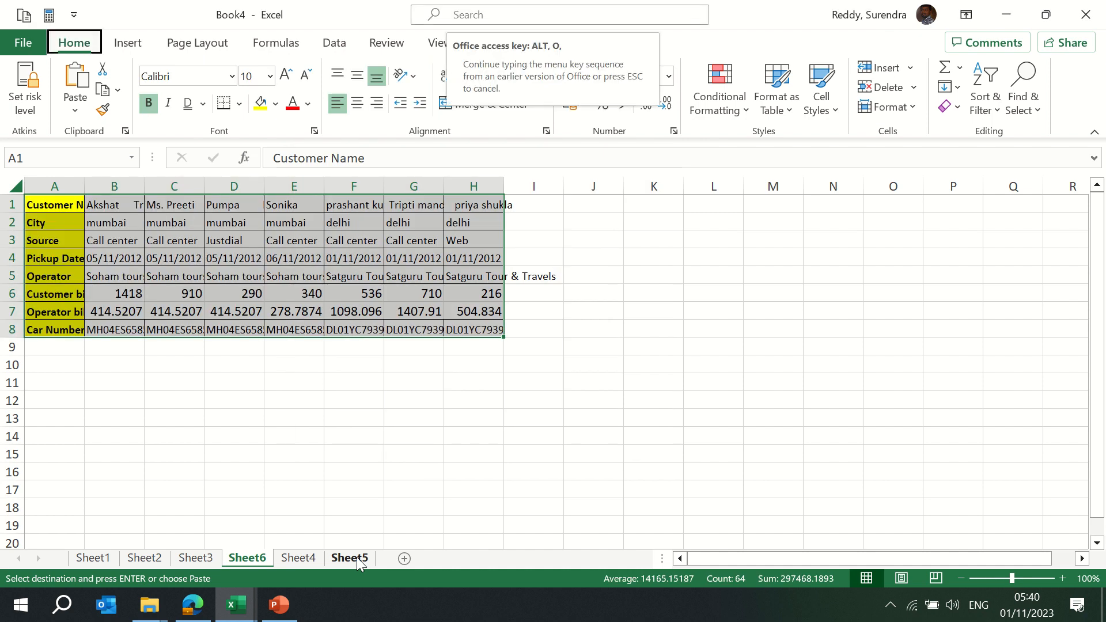
key("c")
key("a")
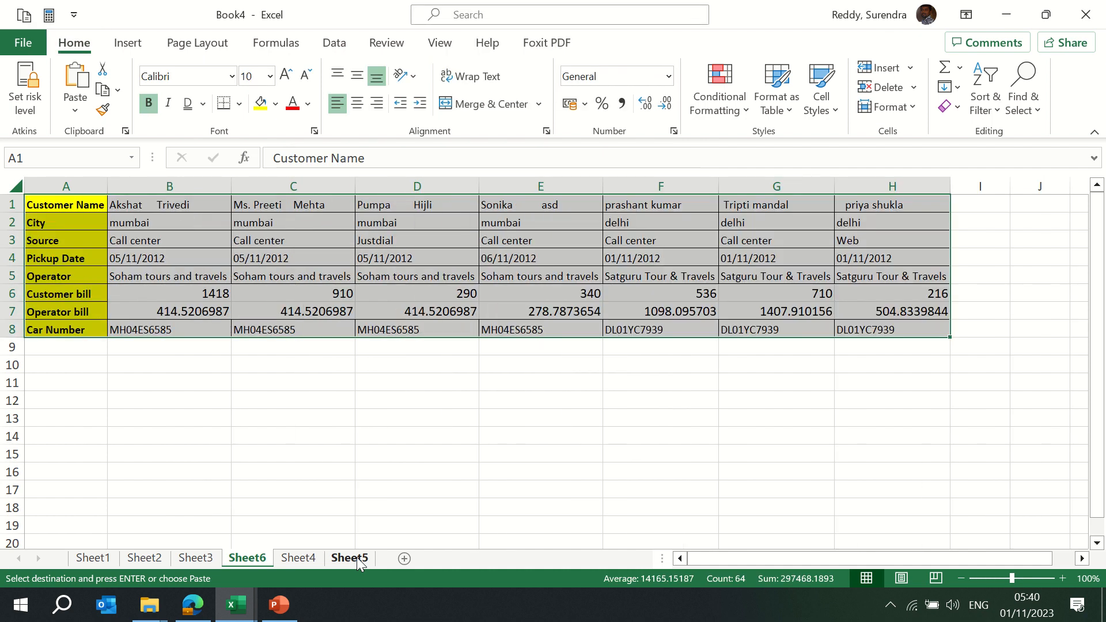
key("ctrl+Page_Up")
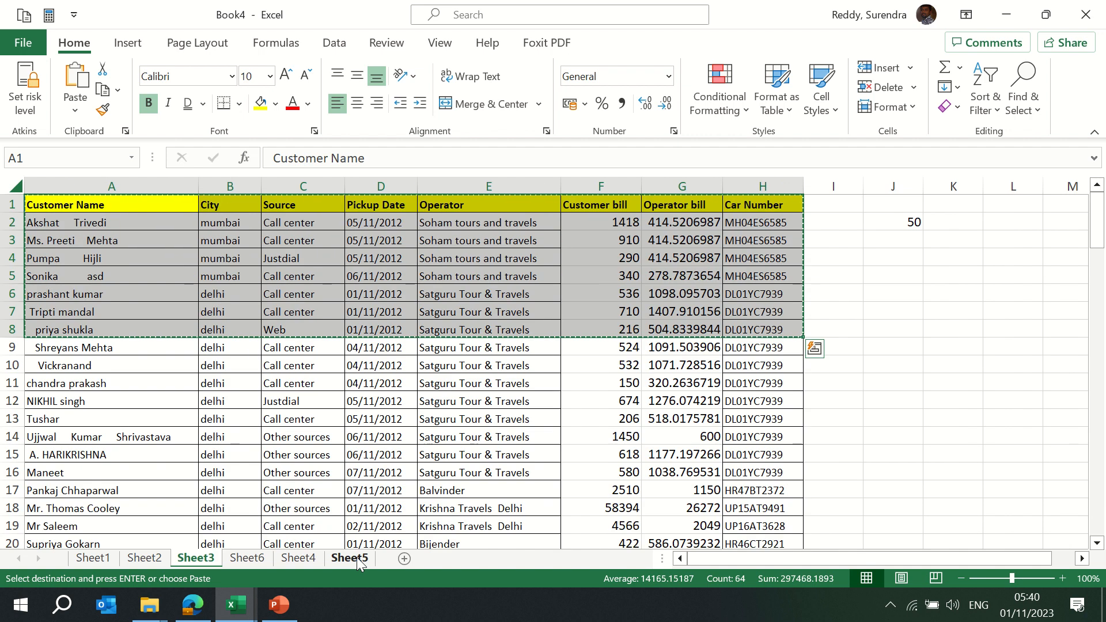
Paste Sheet6's transposed A1:H8 table back over itself as values only
key("ctrl+Page_Down")
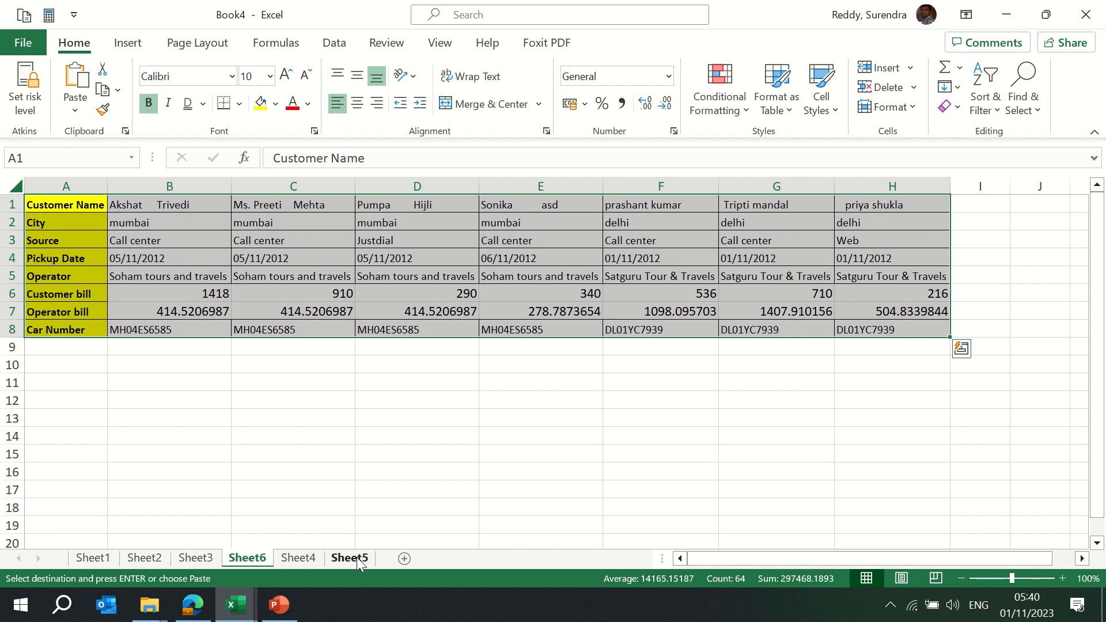
left_click(76, 113)
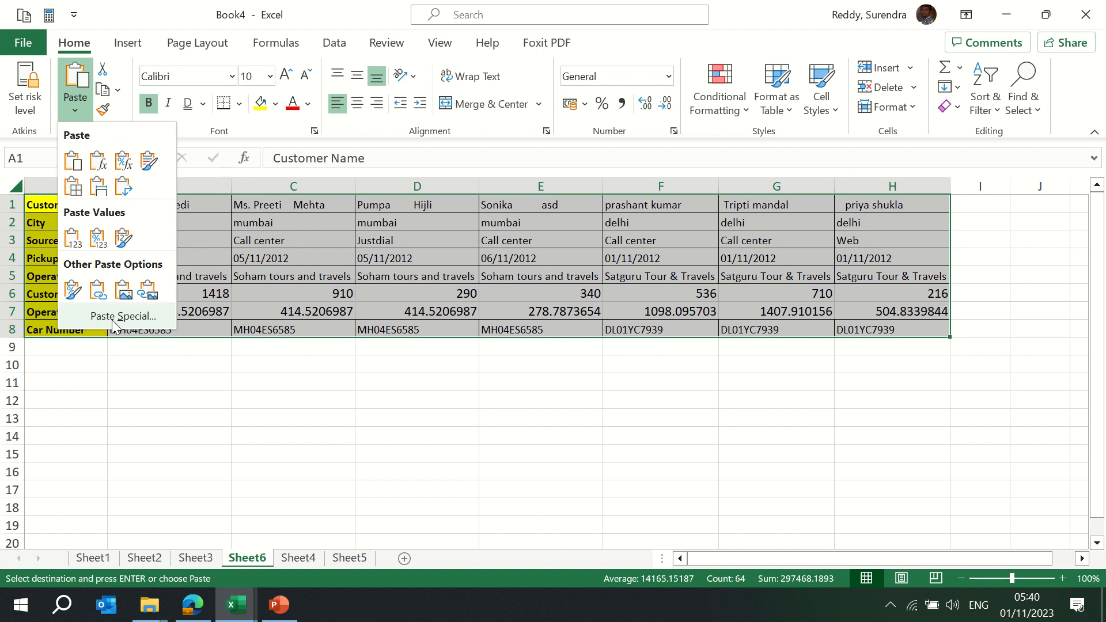
left_click(333, 386)
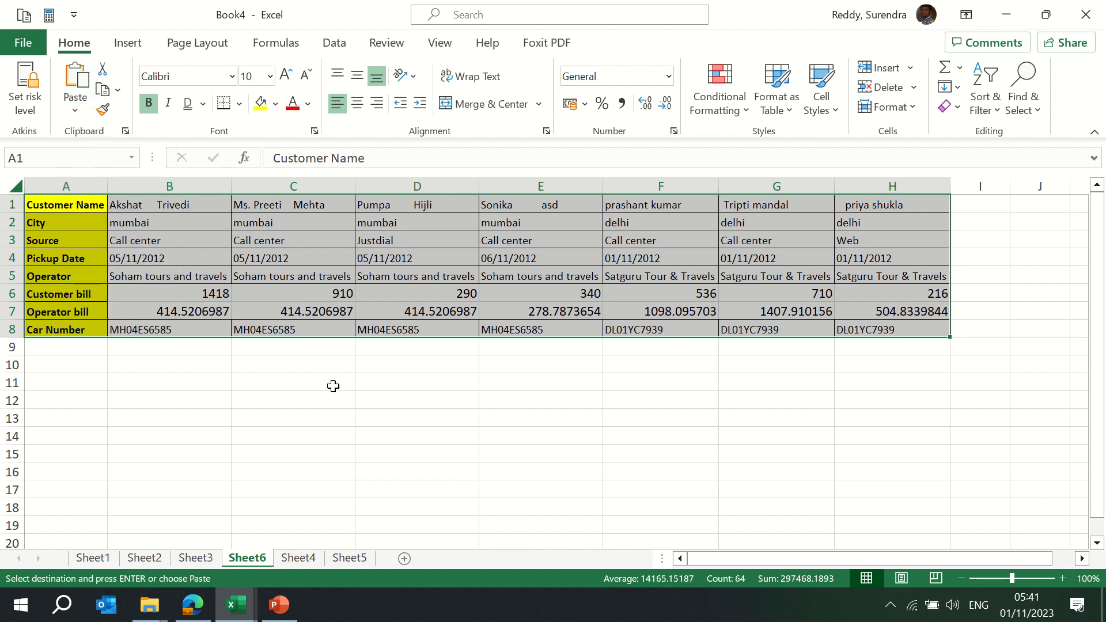
key("alt")
key("e")
key("s")
key("v")
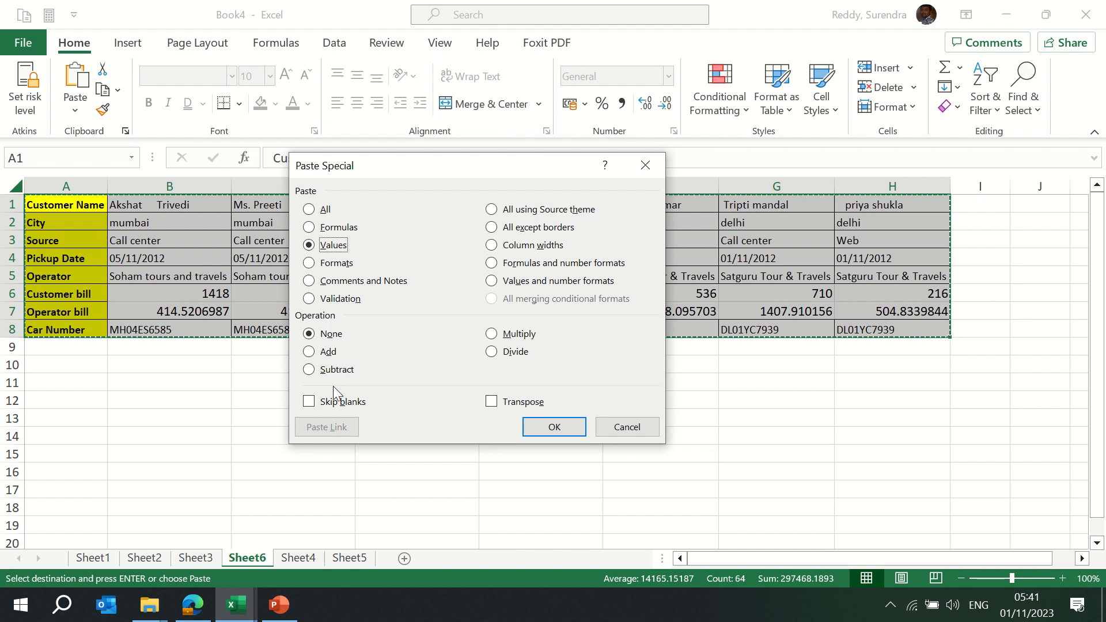
key("Return")
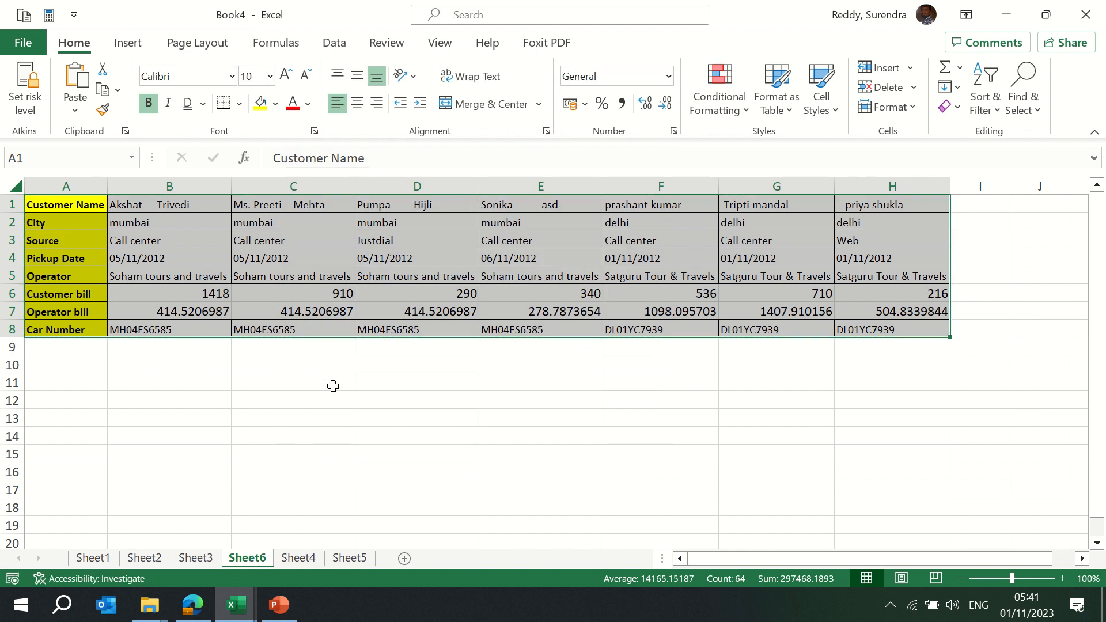
key("ctrl+Home")
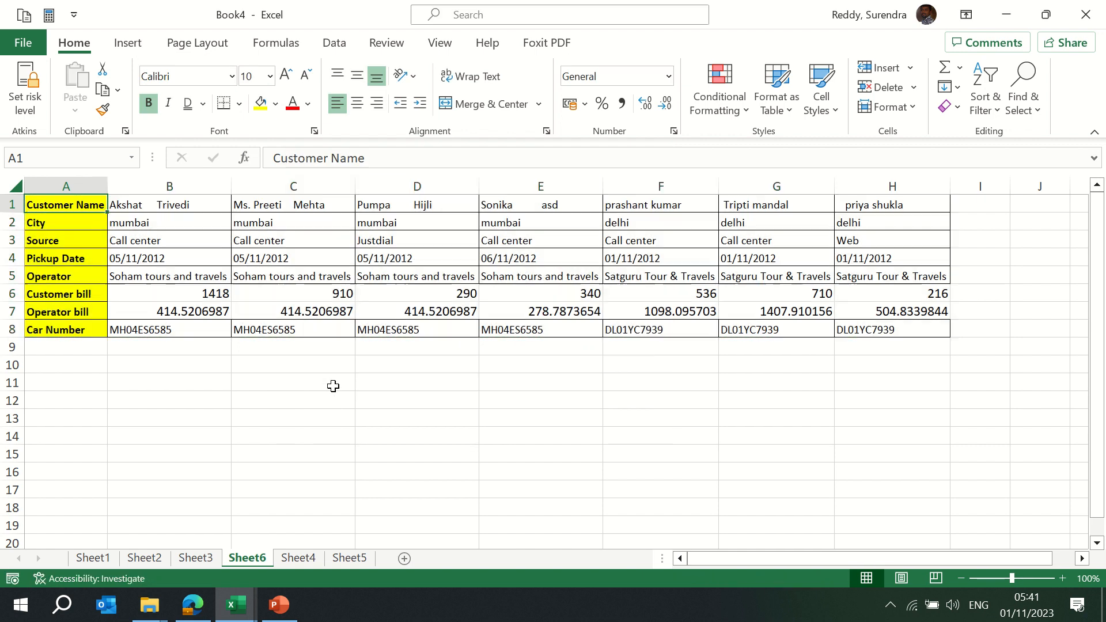
Copy Book4's transposed table A1:H8 and go to Book5's empty Sheet3
key("ctrl+shift+Right")
key("ctrl+shift+Down")
key("ctrl+c")
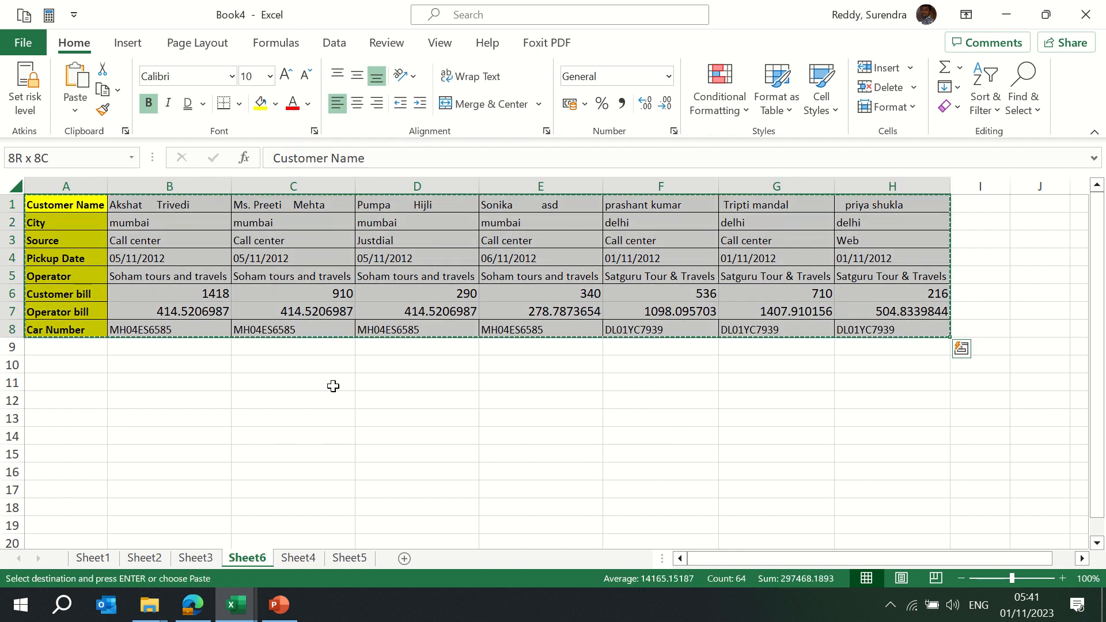
key("alt+Tab")
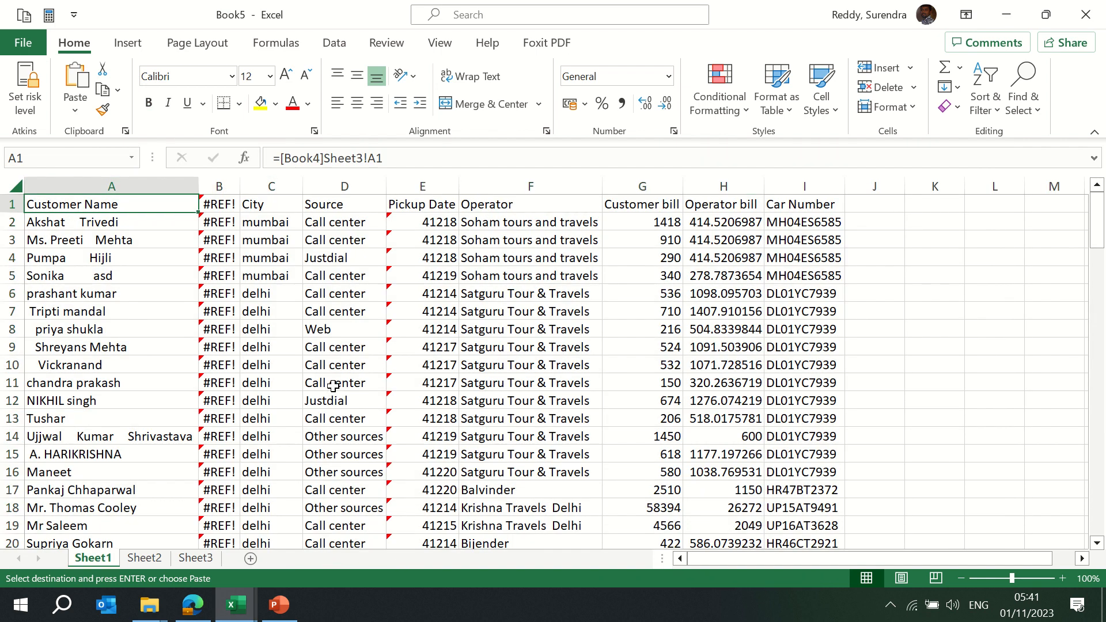
key("ctrl+Page_Down")
key("ctrl+Page_Down")
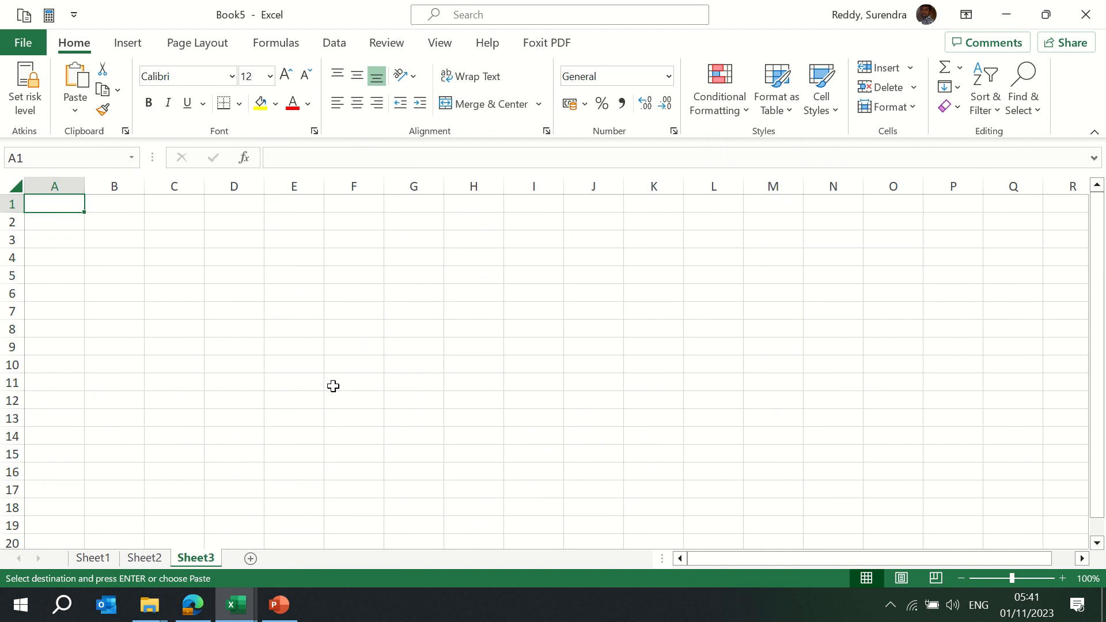
Paste the table into Book5 Sheet3 as values and autofit columns A to H
key("alt+e")
key("s")
key("v")
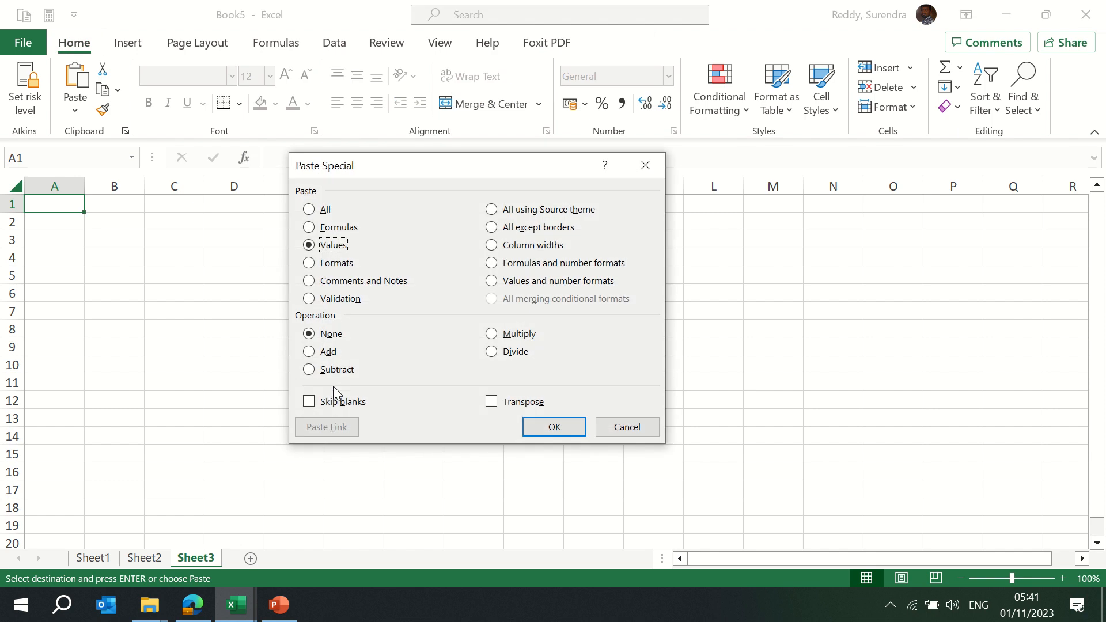
key("e")
key("Return")
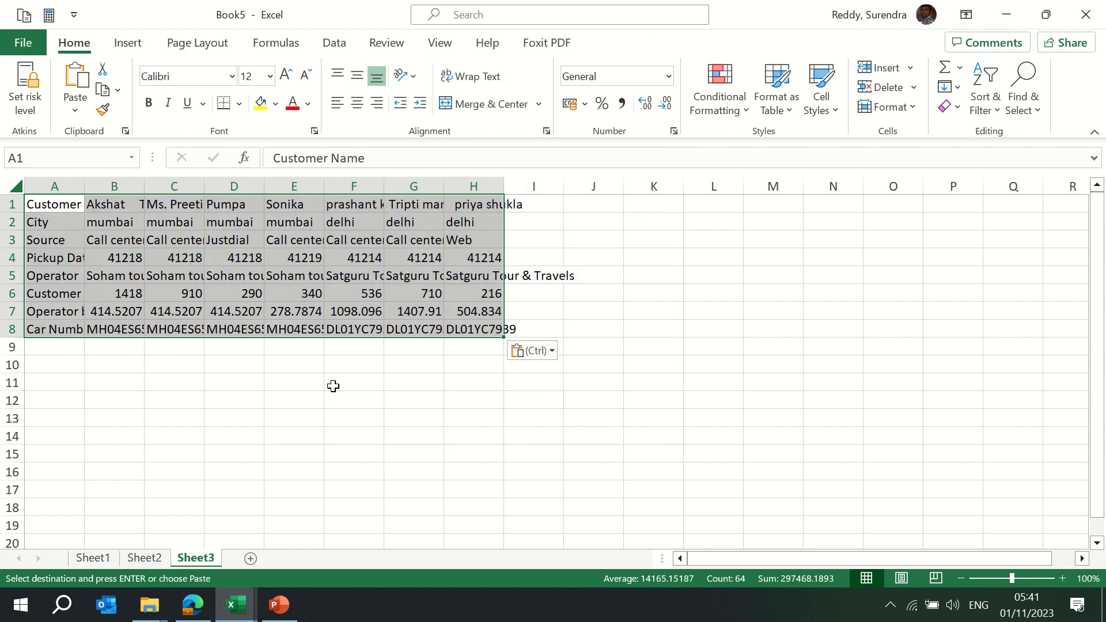
key("alt+h")
key("o")
key("i")
Format Painter Book4's yellow bold, bordered table formatting onto Book5 rows 1–8
key("alt+Tab")
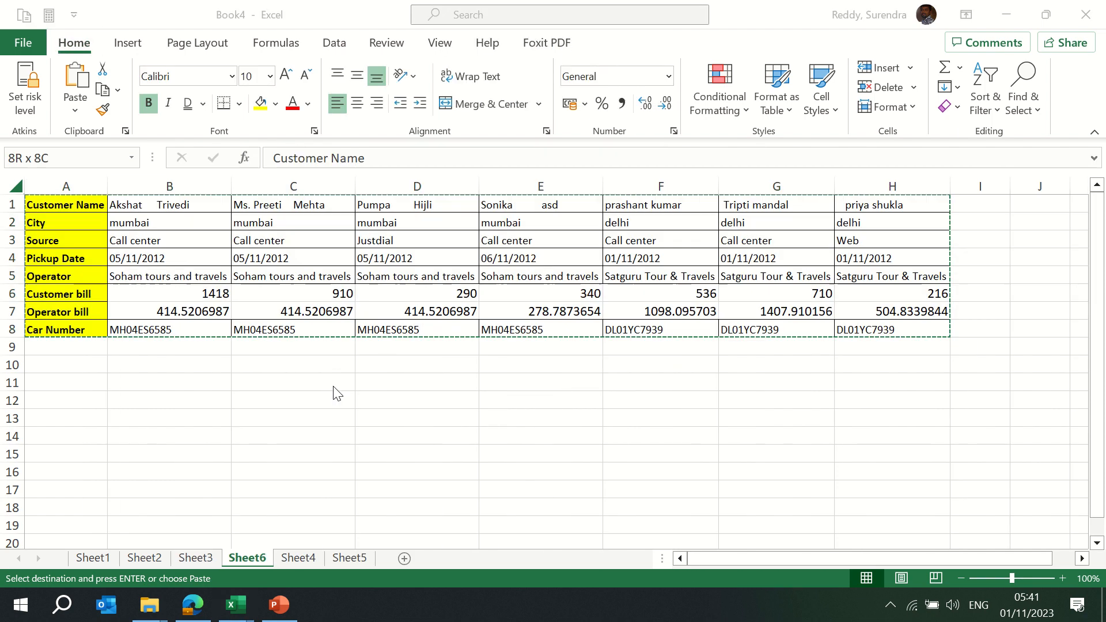
key("Escape")
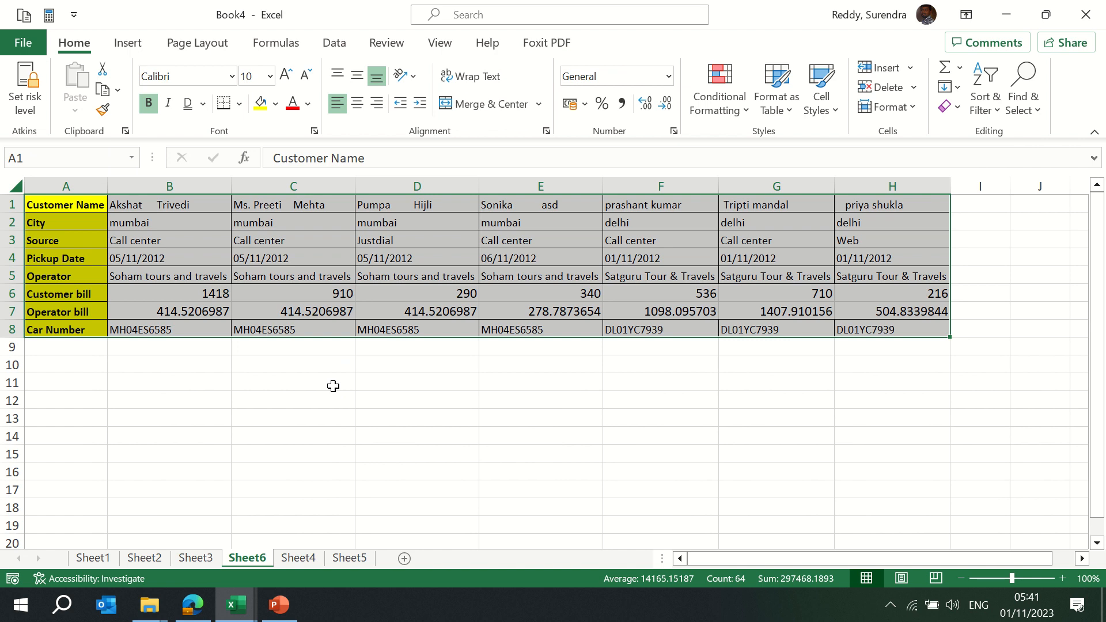
left_click(102, 111)
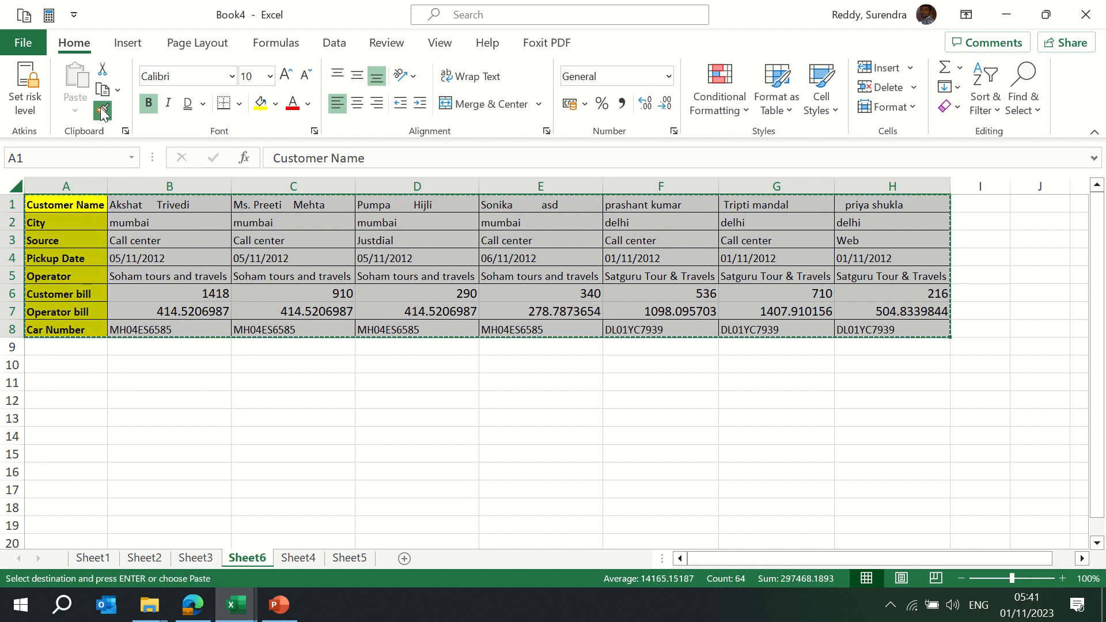
key("alt+Tab")
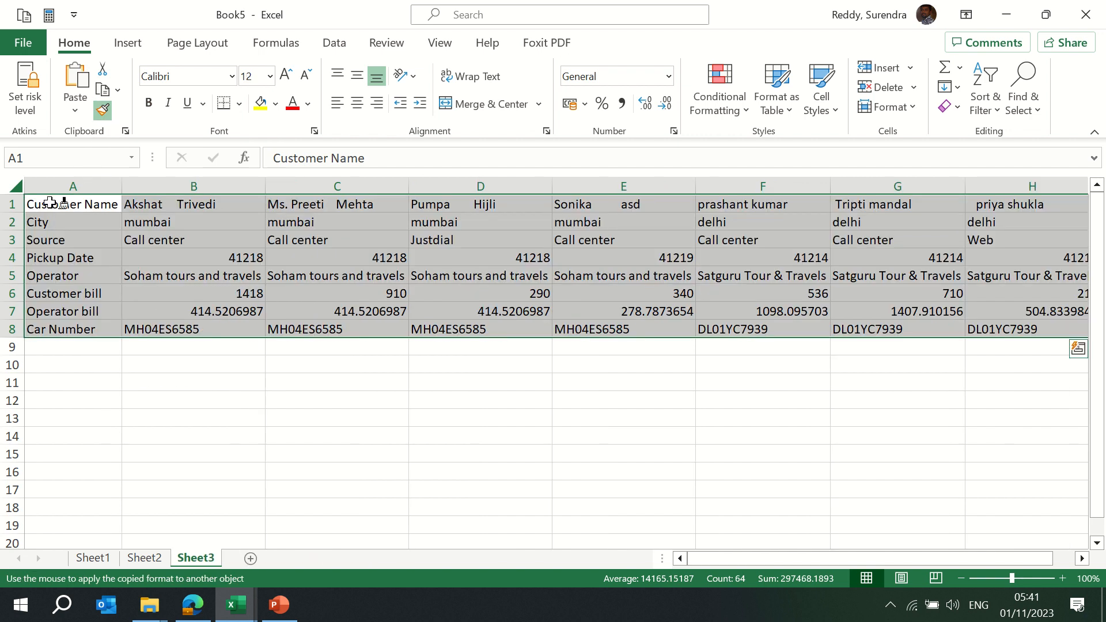
mouse_move(34, 202)
left_mouse_down()
mouse_move(64, 276)
mouse_move(116, 337)
left_mouse_up()
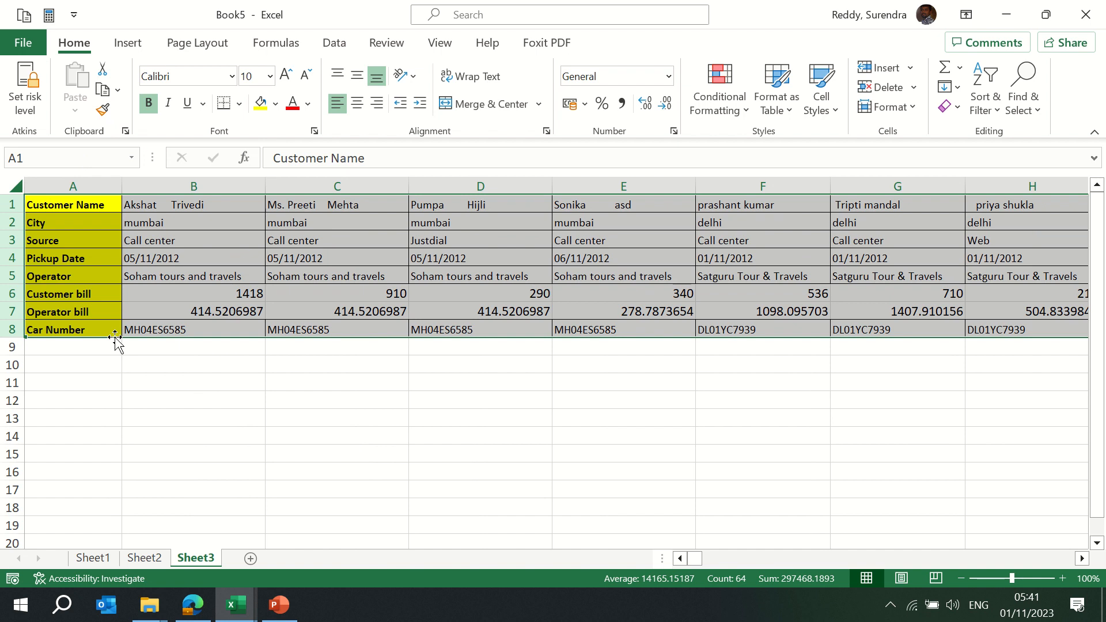
key("alt+Tab")
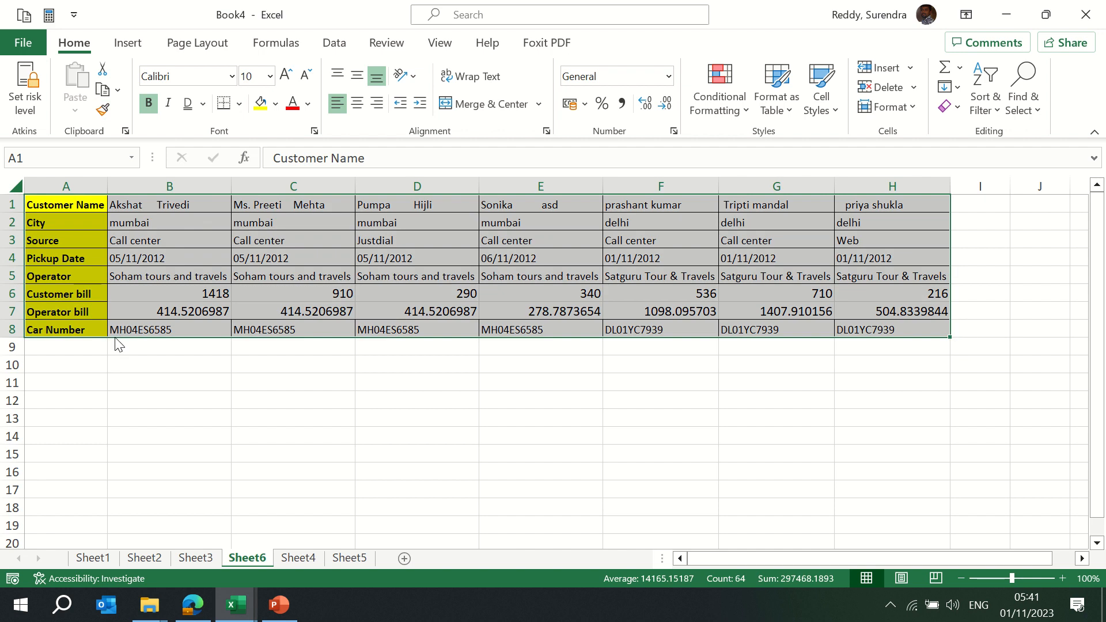
Enter a customer first name in Book5 cell B1
key("alt+Tab")
key("Down")
key("Up")
key("Right")
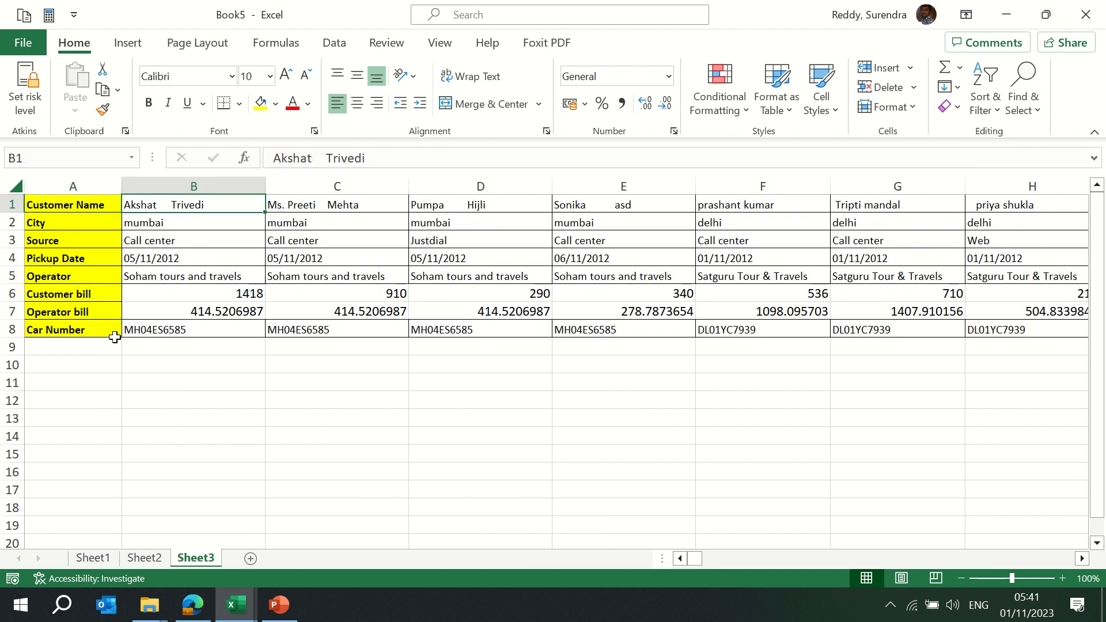
type("Surendra")
key("Return")
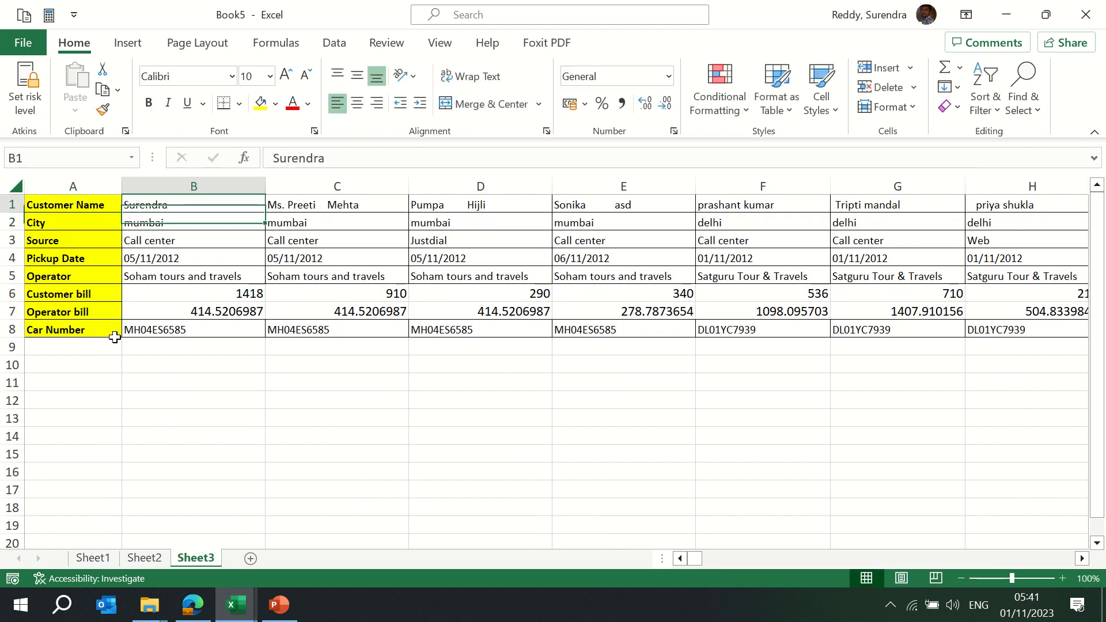
Fill that name down B1:B8 and across to column H
key("ctrl+shift+Down")
key("ctrl+c")
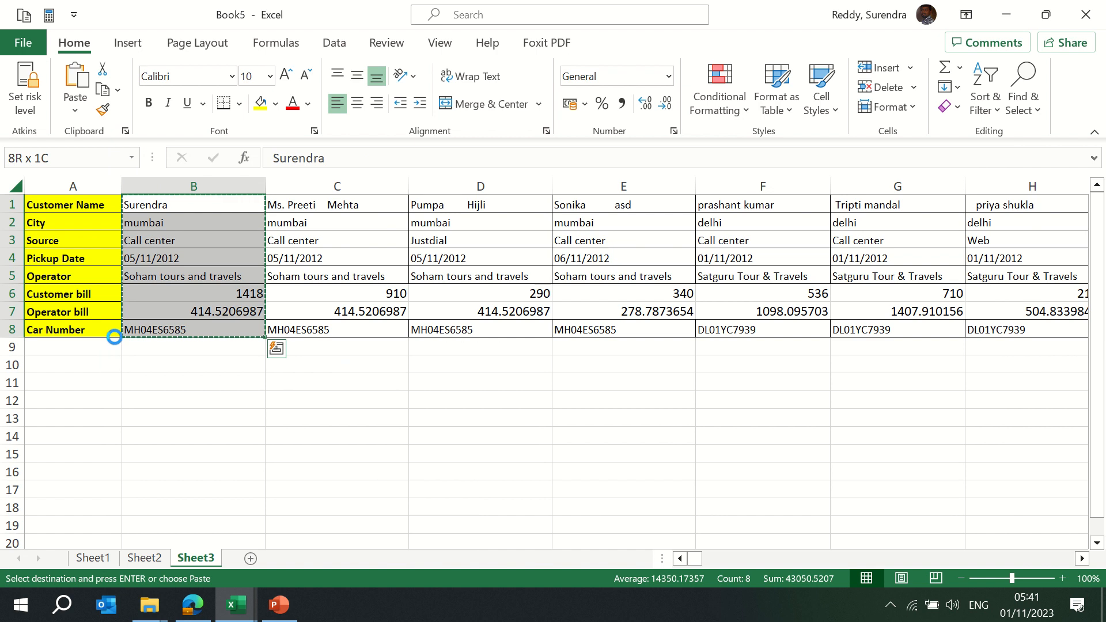
key("ctrl+d")
key("ctrl+c")
key("ctrl+shift+Right")
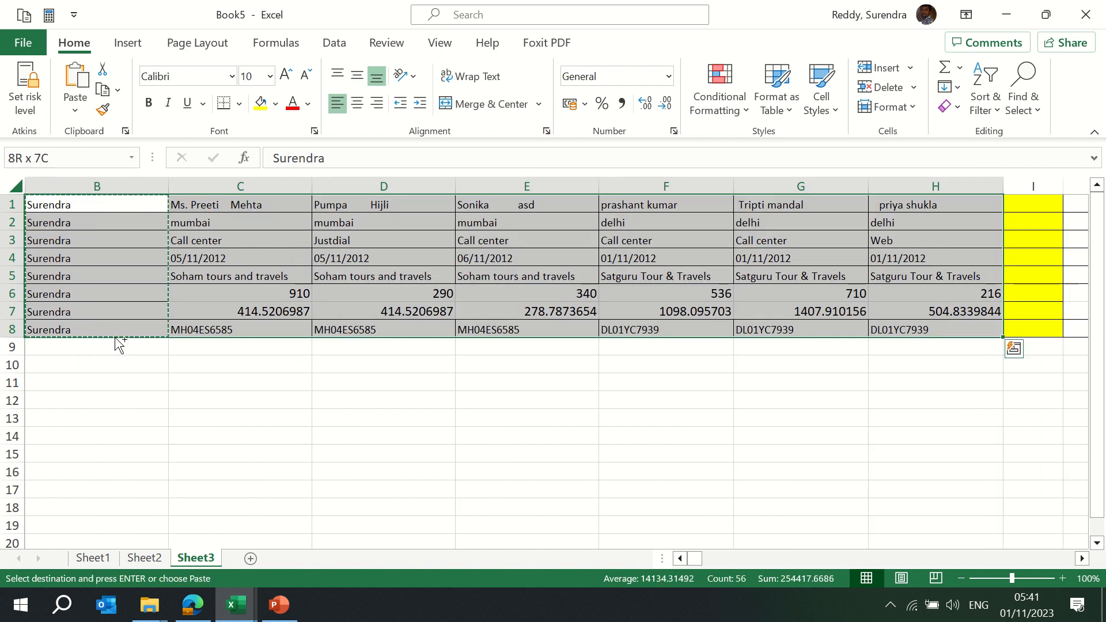
key("ctrl+r")
key("Up")
Copy the whole table A1:H8
key("Left")
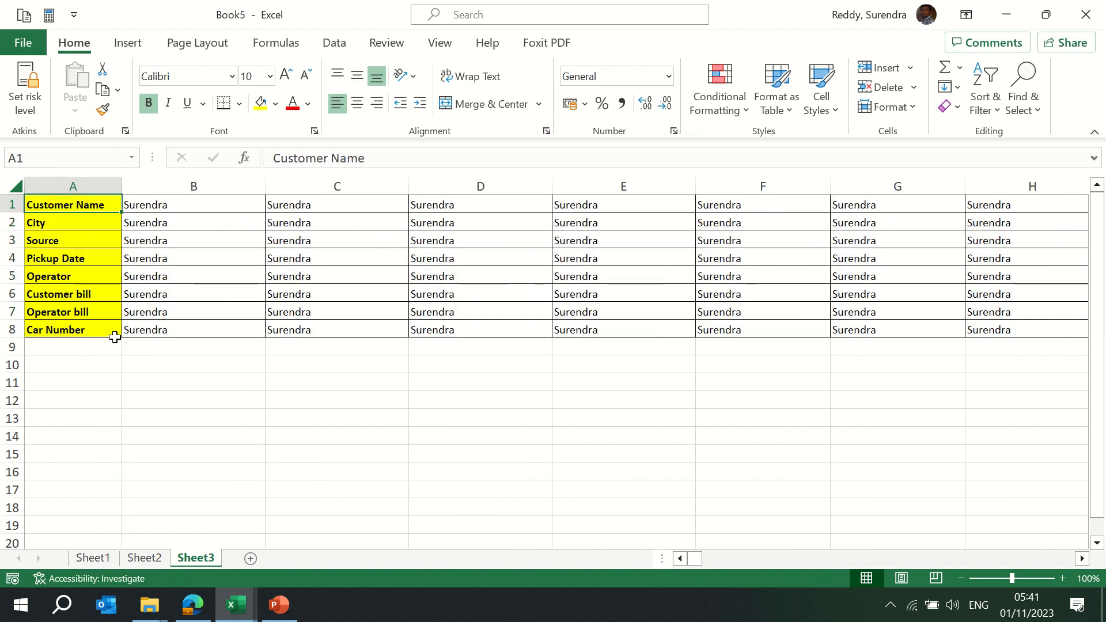
key("ctrl+shift+Right")
key("ctrl+shift+Down")
key("ctrl+c")
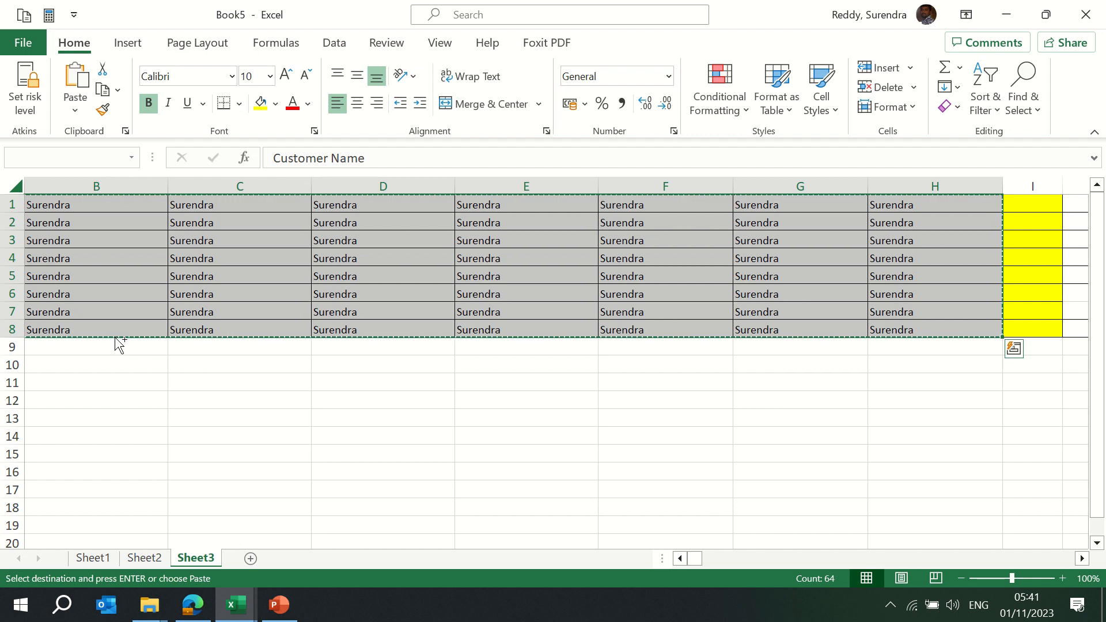
Paste the table as values into a new Sheet4 and autofit columns A to H
left_click(246, 562)
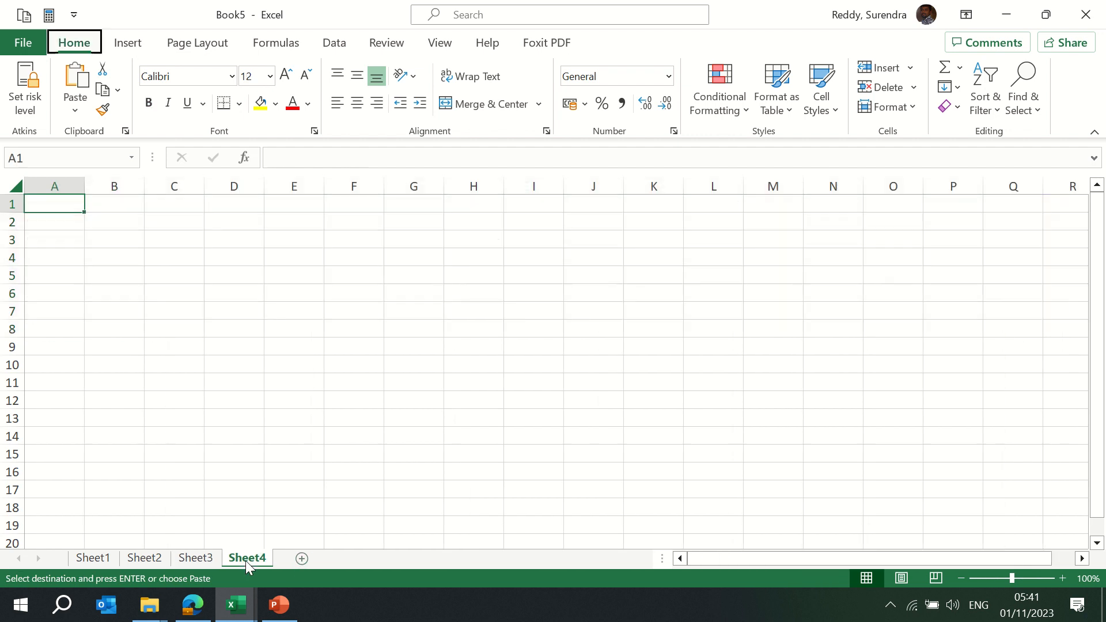
key("ctrl+alt+v")
key("v")
key("Return")
key("Escape")
key("alt+e")
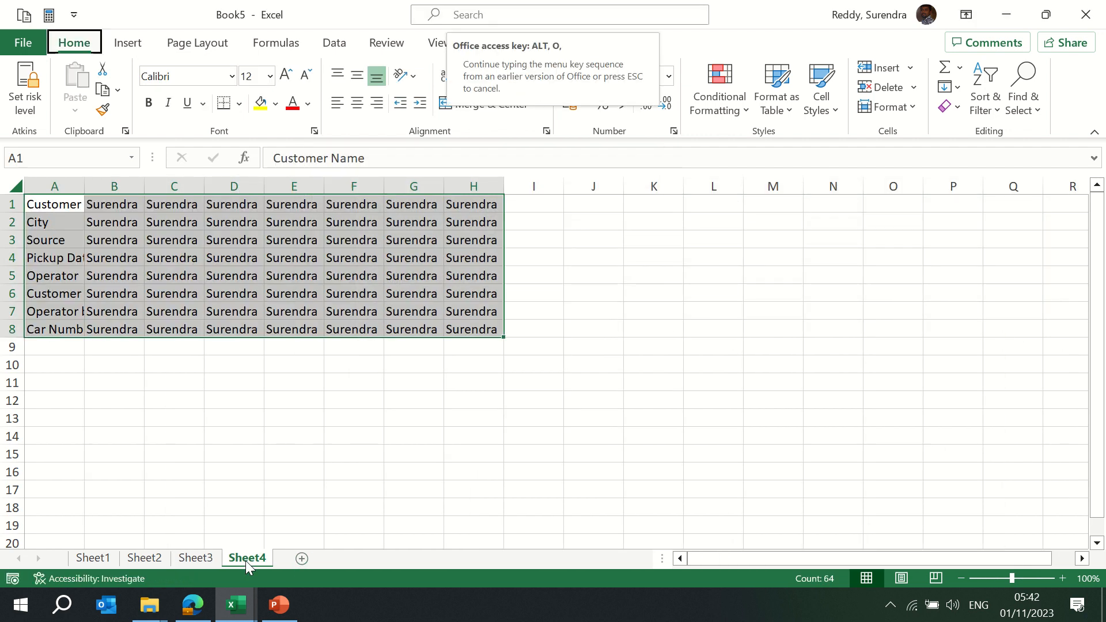
key("h")
key("o")
key("i")
Copy B1:B8 over A1:A8 on Sheet4, then switch back to Book4
key("Down")
key("Up")
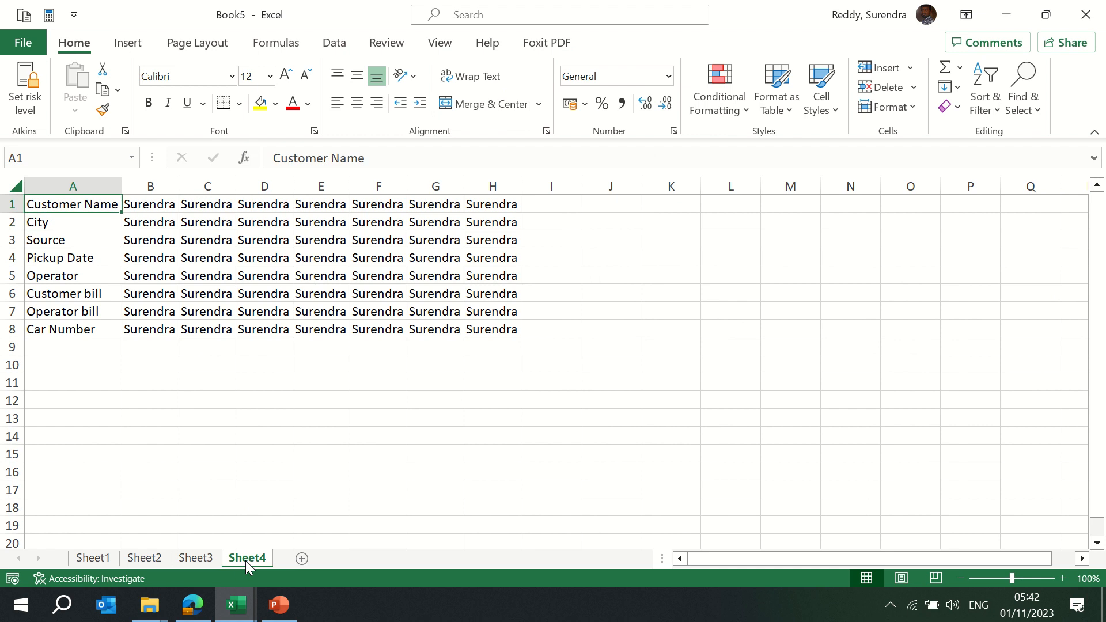
key("Right")
key("ctrl+shift+Down")
key("ctrl+c")
key("Left")
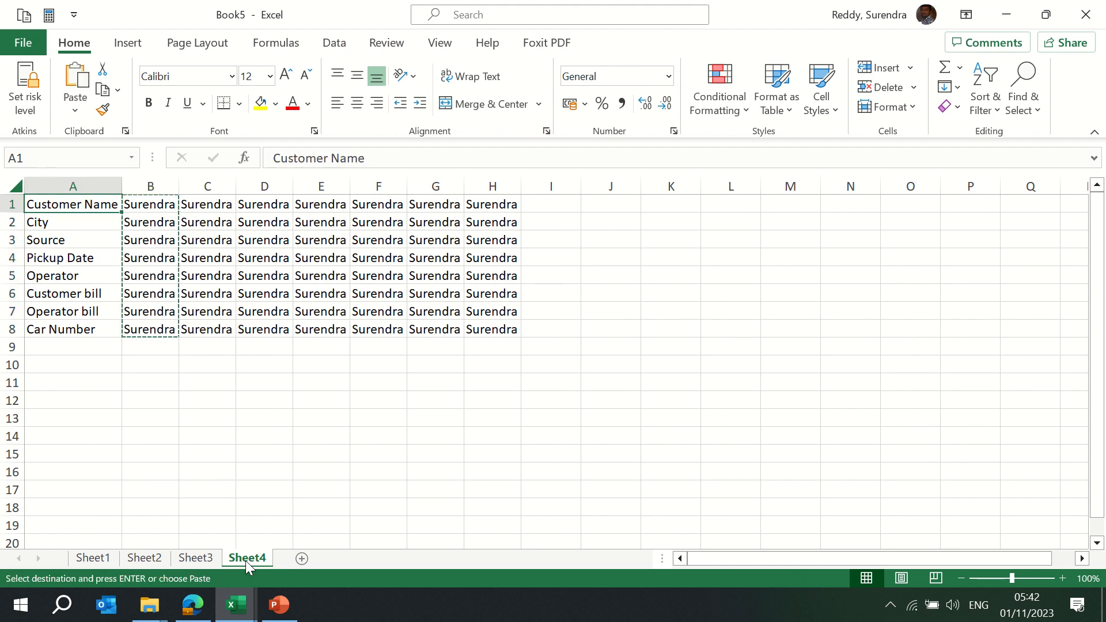
key("Return")
key("alt+Tab")
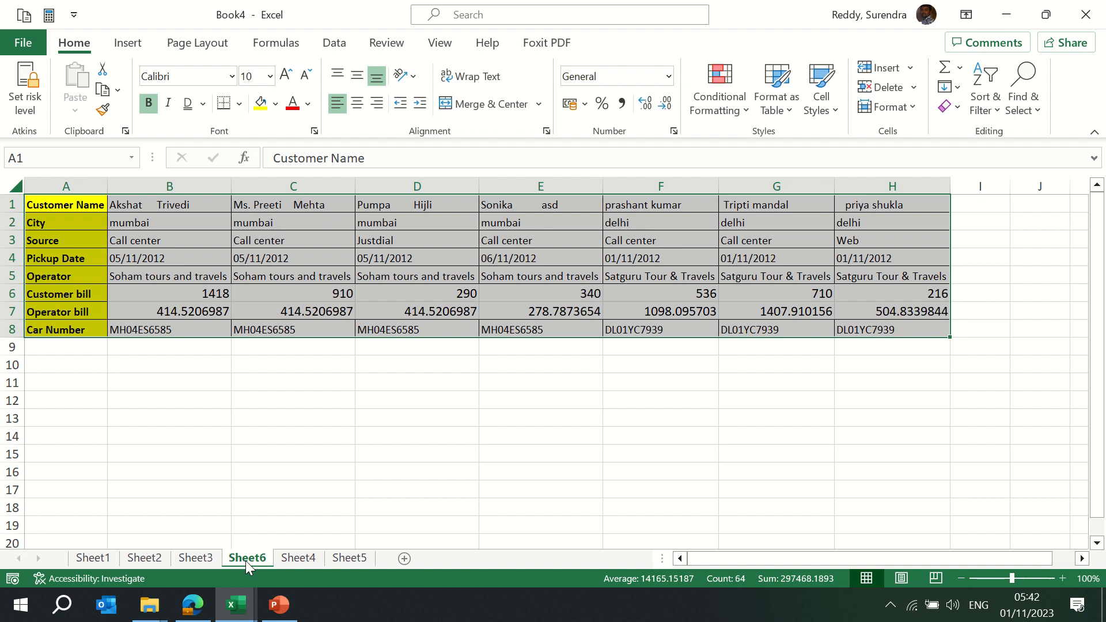
Reapply Book4's table formatting to Book5 rows 1–8, then return to Book4's Sheet6
left_click(107, 113)
key("alt+Tab")
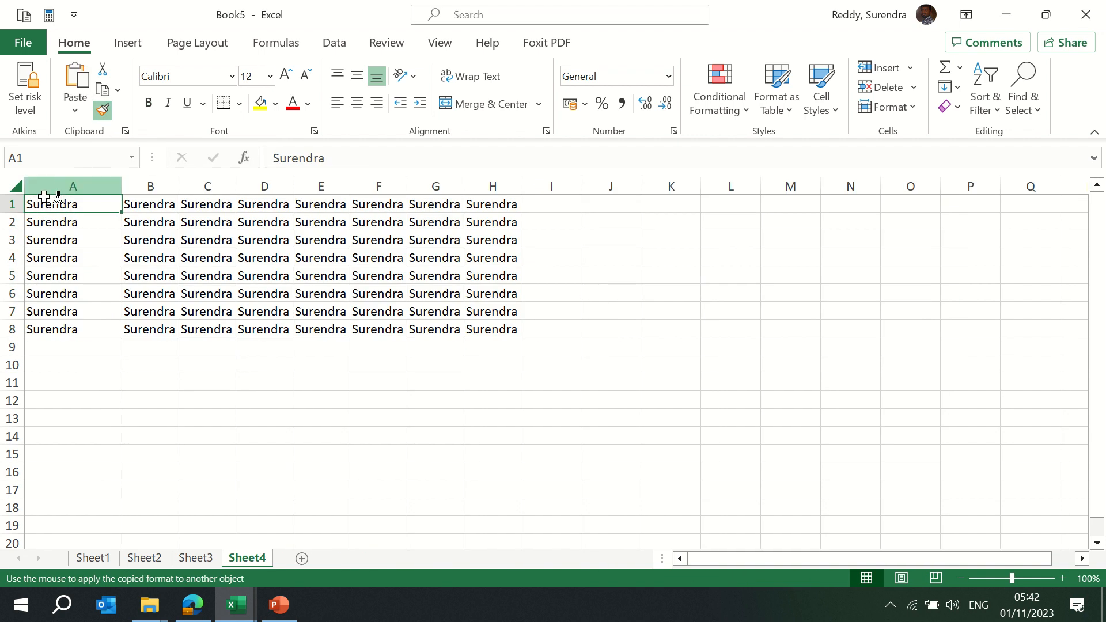
left_click_drag(17, 205, 126, 330)
key("ctrl+Home")
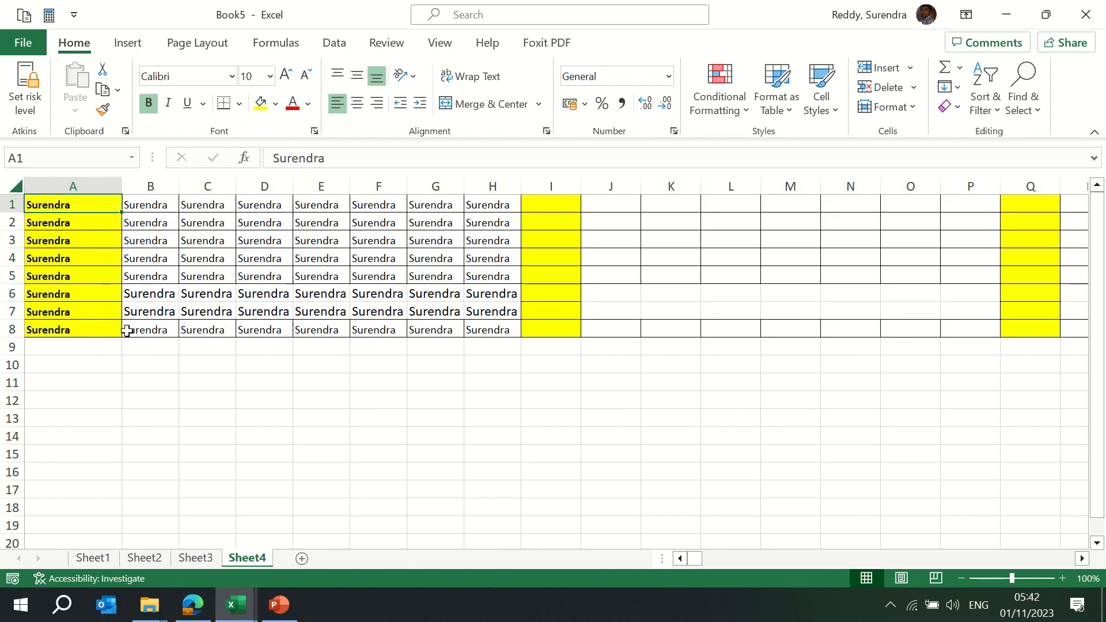
key("Right")
key("Right")
key("Right")
key("Right")
key("Right")
key("Right")
key("Right")
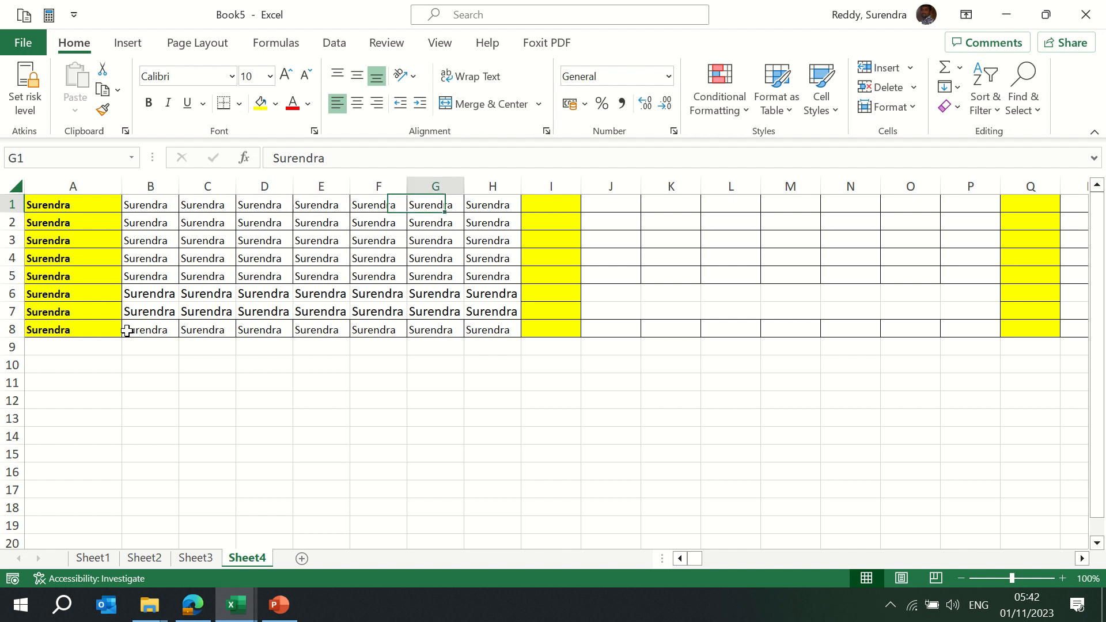
key("Right")
key("Right")
key("Right")
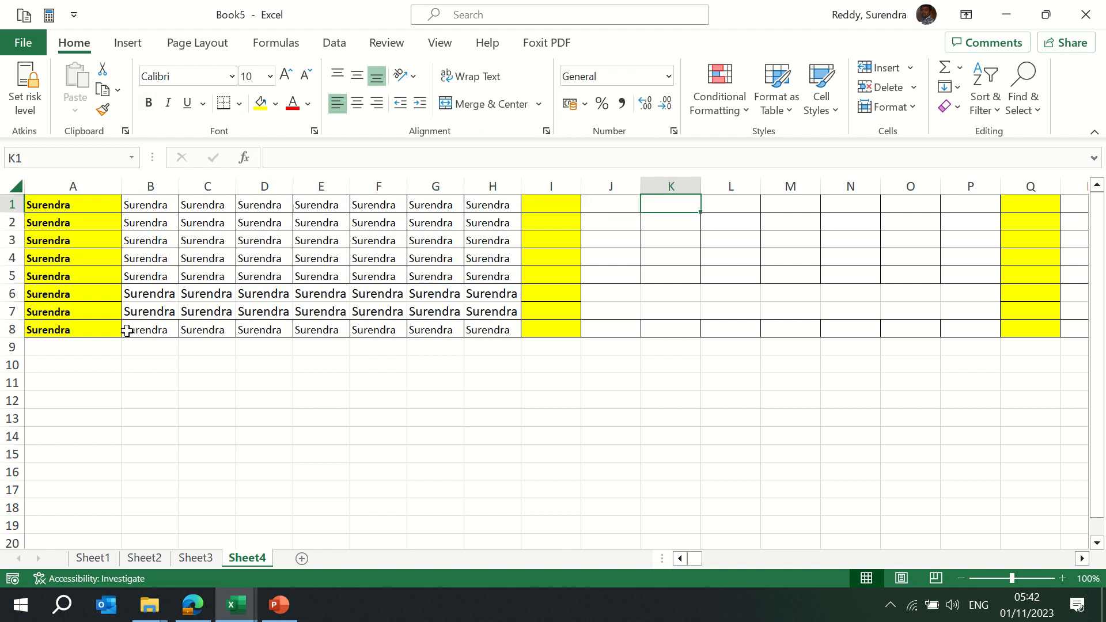
key("alt+Tab")
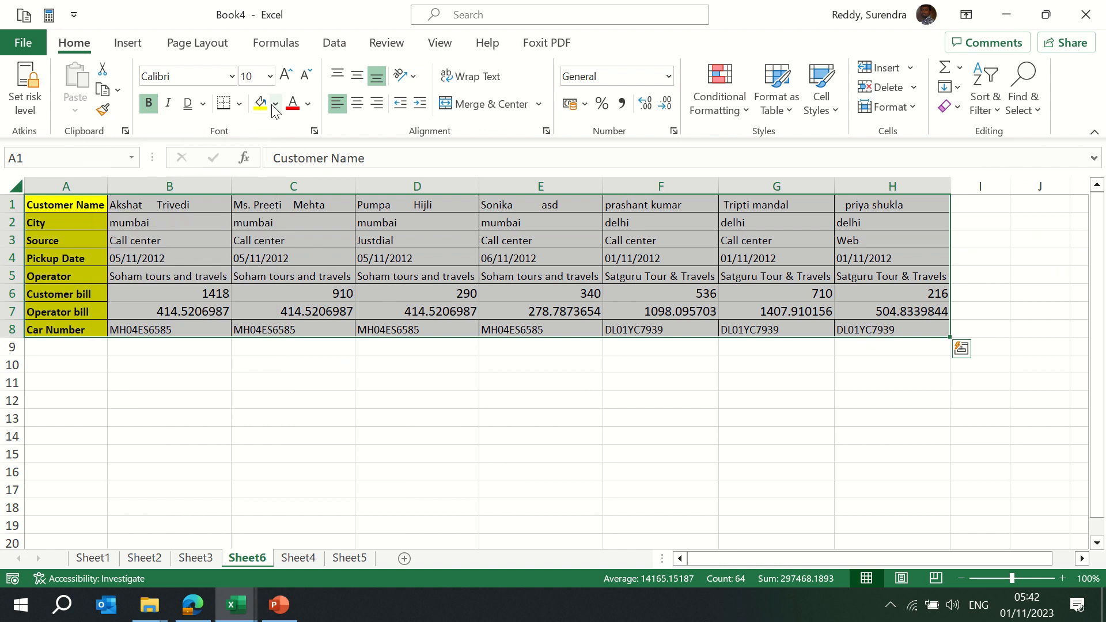
Fill the second customer's name cell C1 with orange
left_click(261, 208)
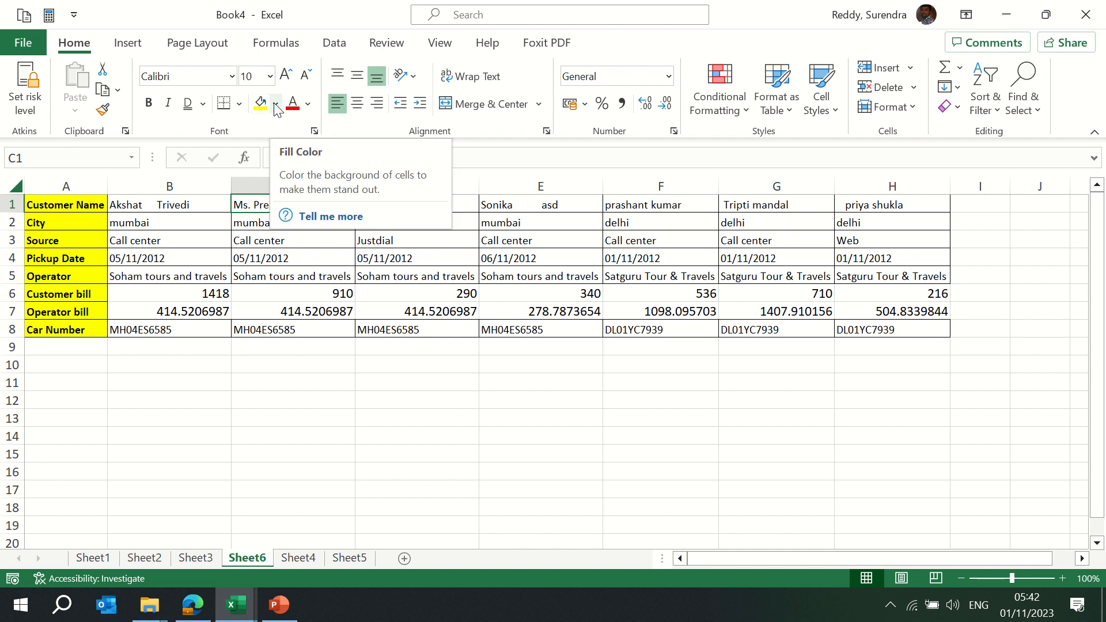
left_click(276, 104)
left_click(334, 148)
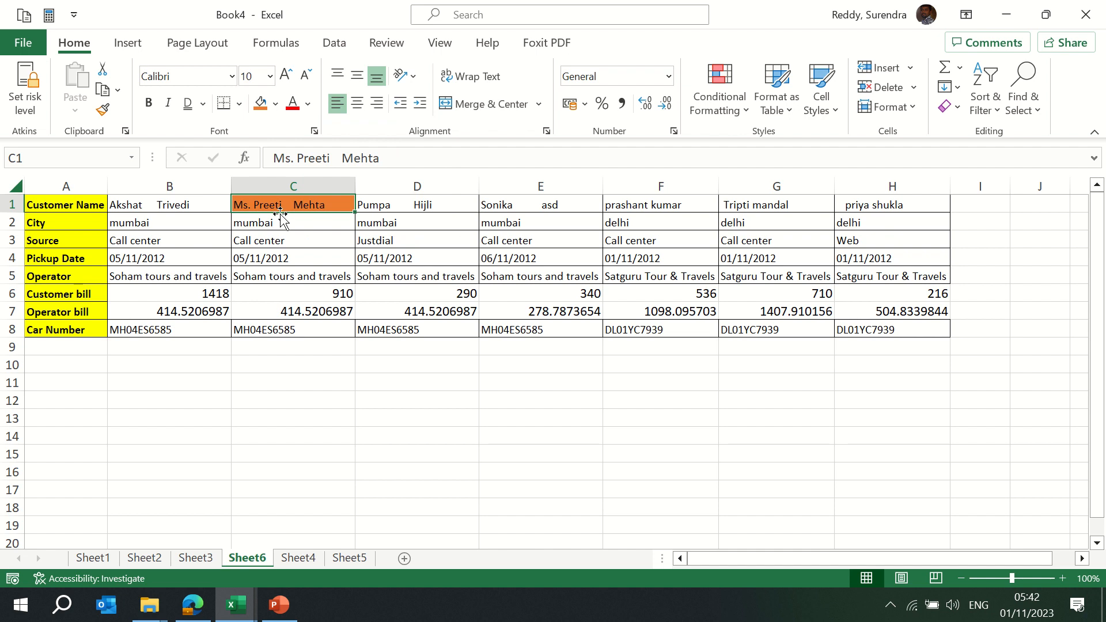
left_click(383, 209)
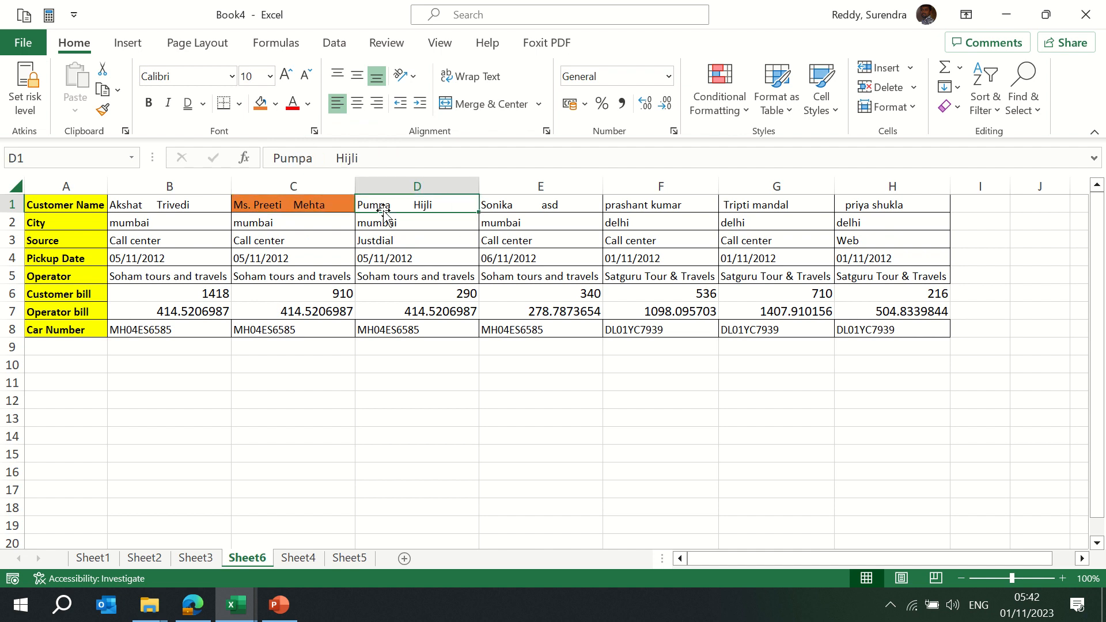
left_click(388, 226)
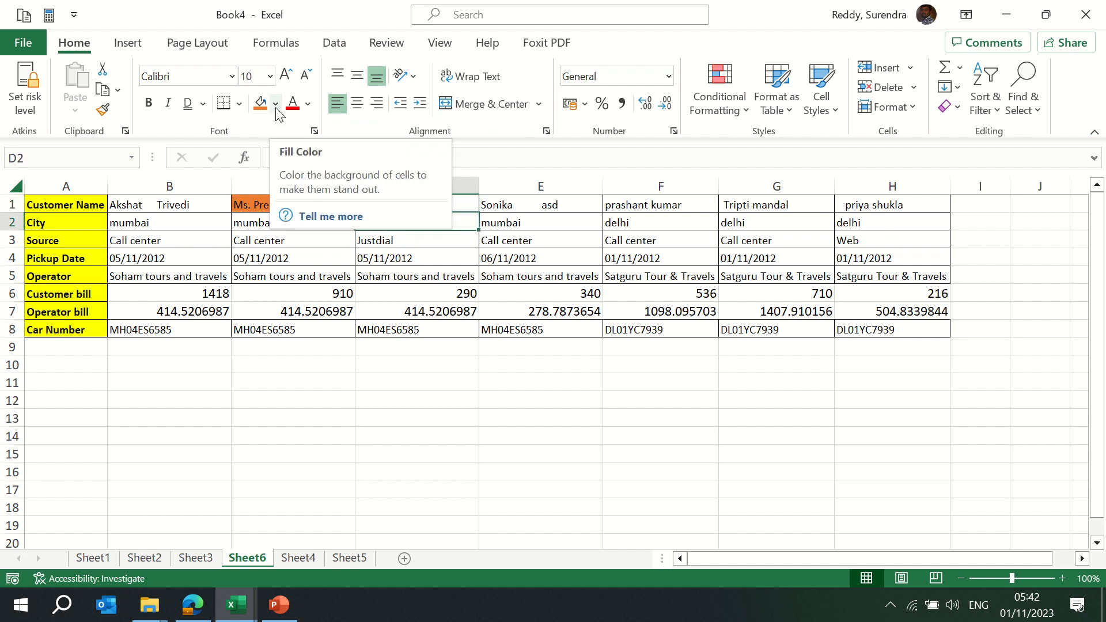
left_click(313, 240)
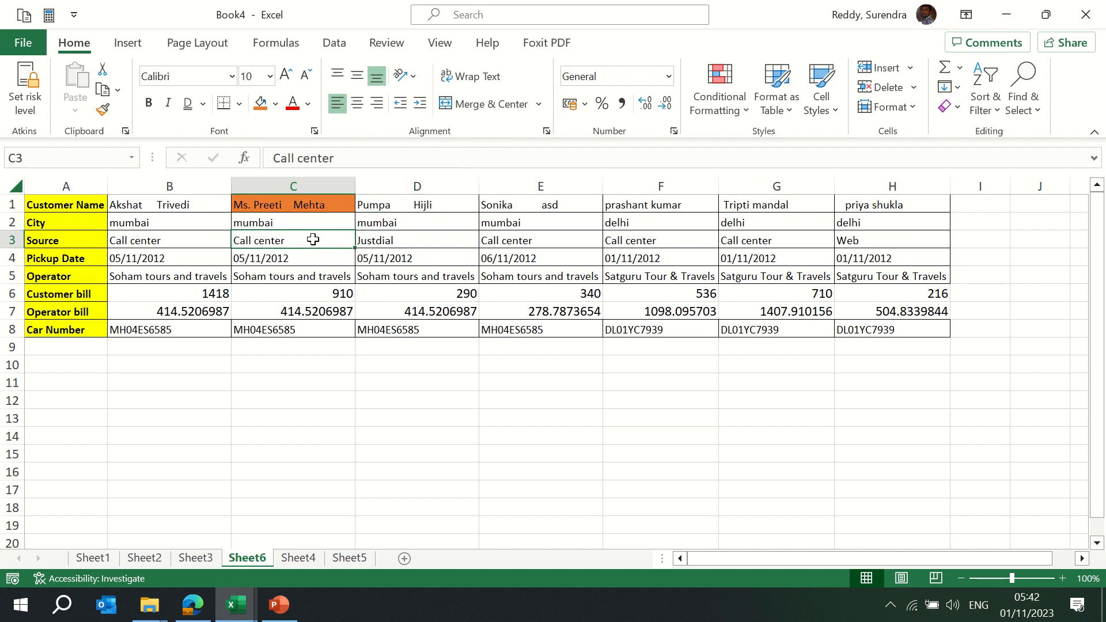
left_click(323, 402)
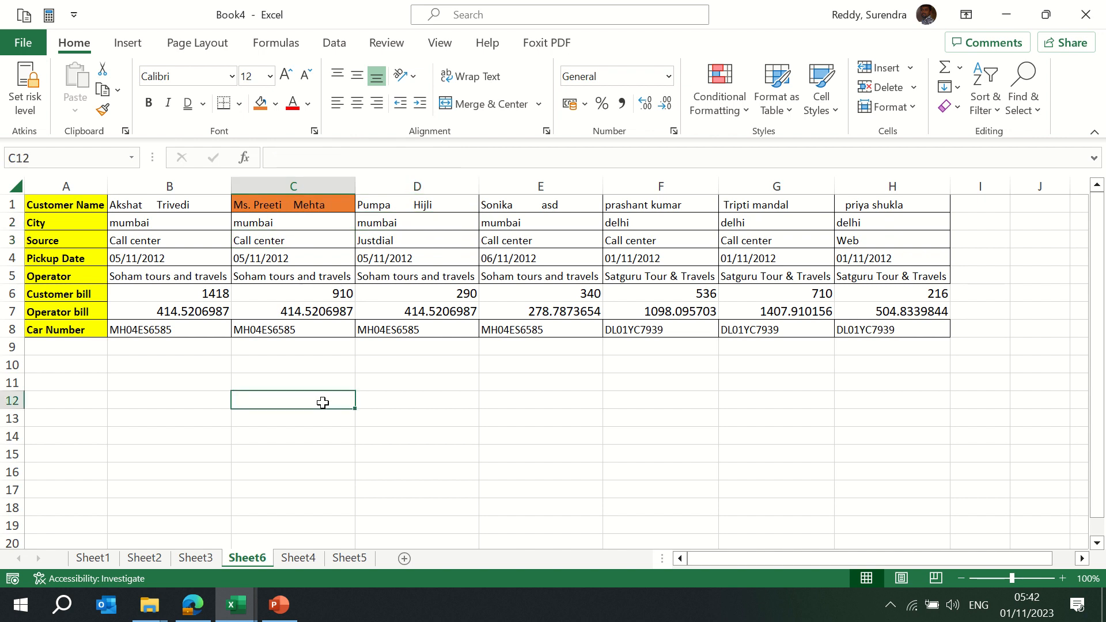
Select the customer data B1:H8 and give it a light grey fill
key("ctrl+Up")
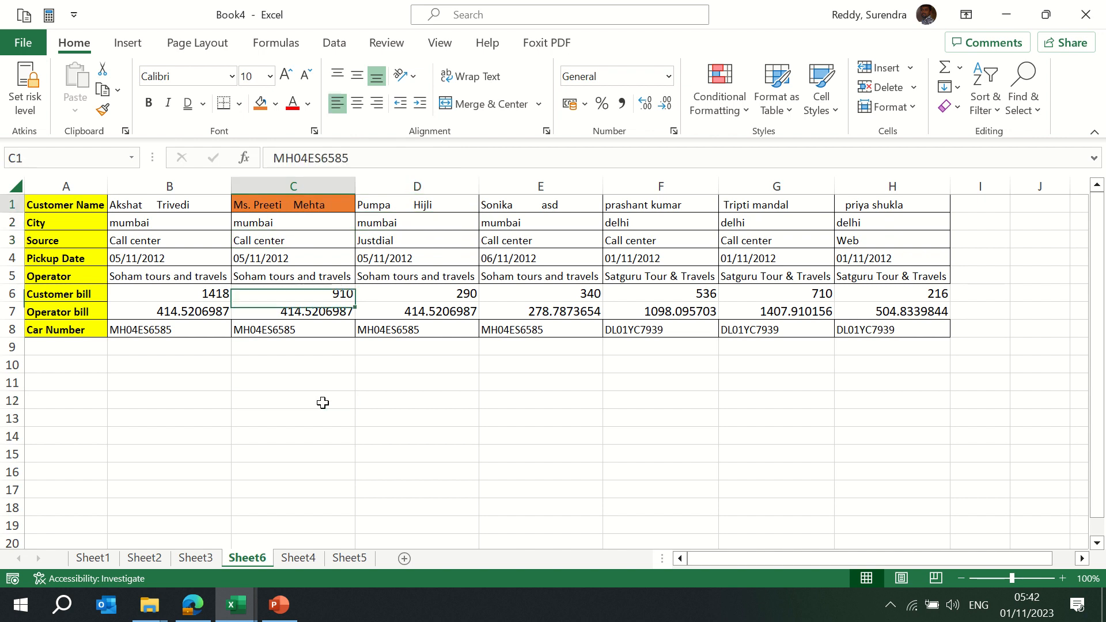
key("ctrl+Up")
key("ctrl+Left")
key("Right")
key("ctrl+shift+Right")
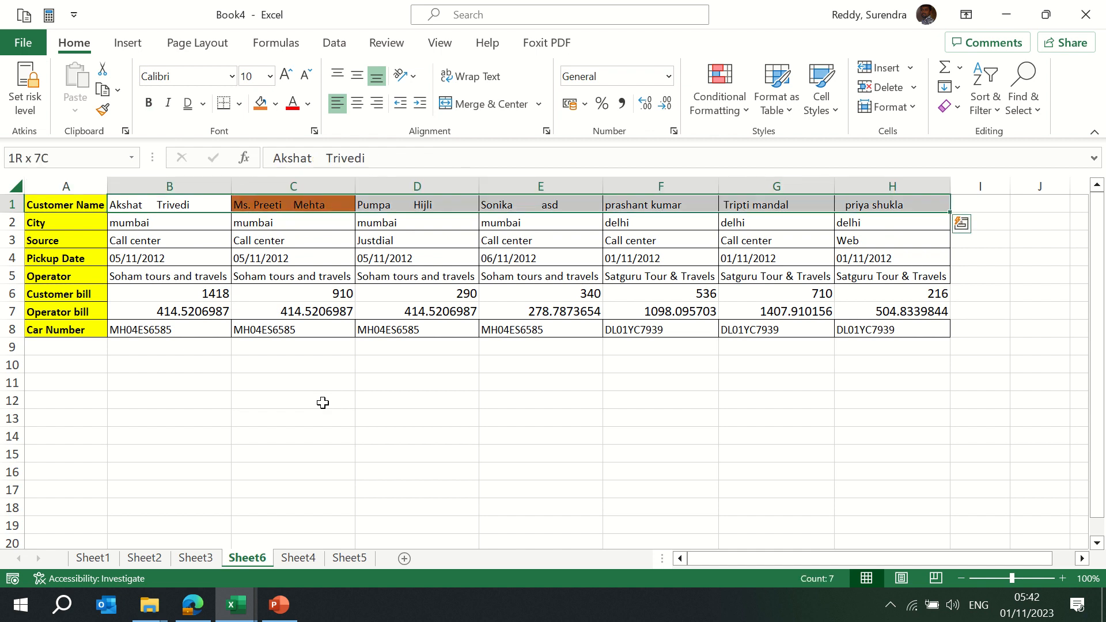
key("ctrl+shift+Down")
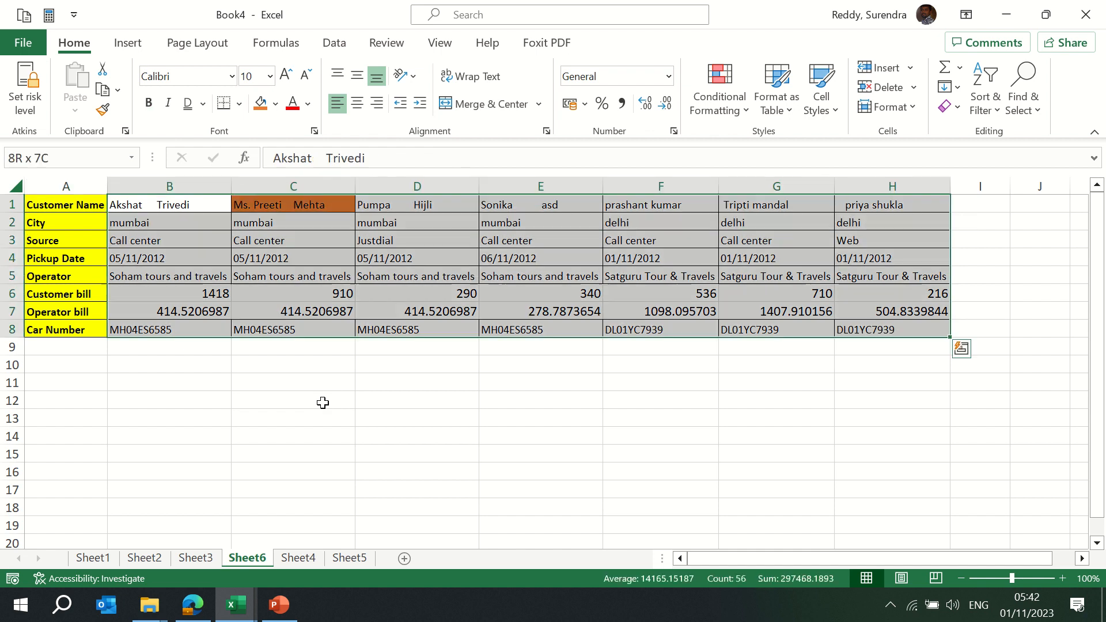
left_click(276, 105)
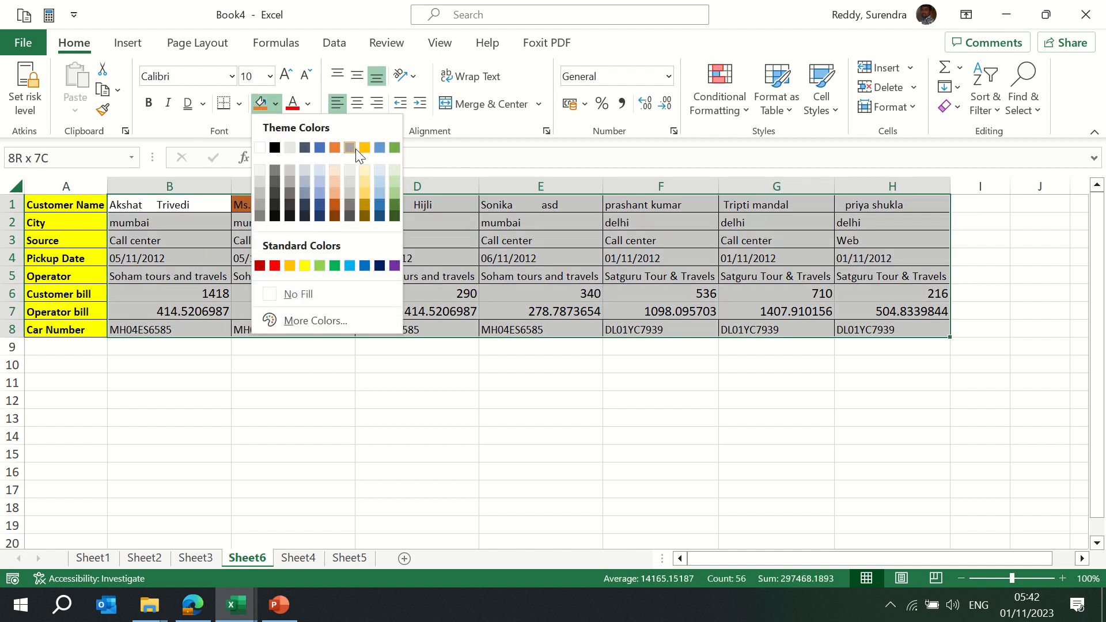
left_click(347, 169)
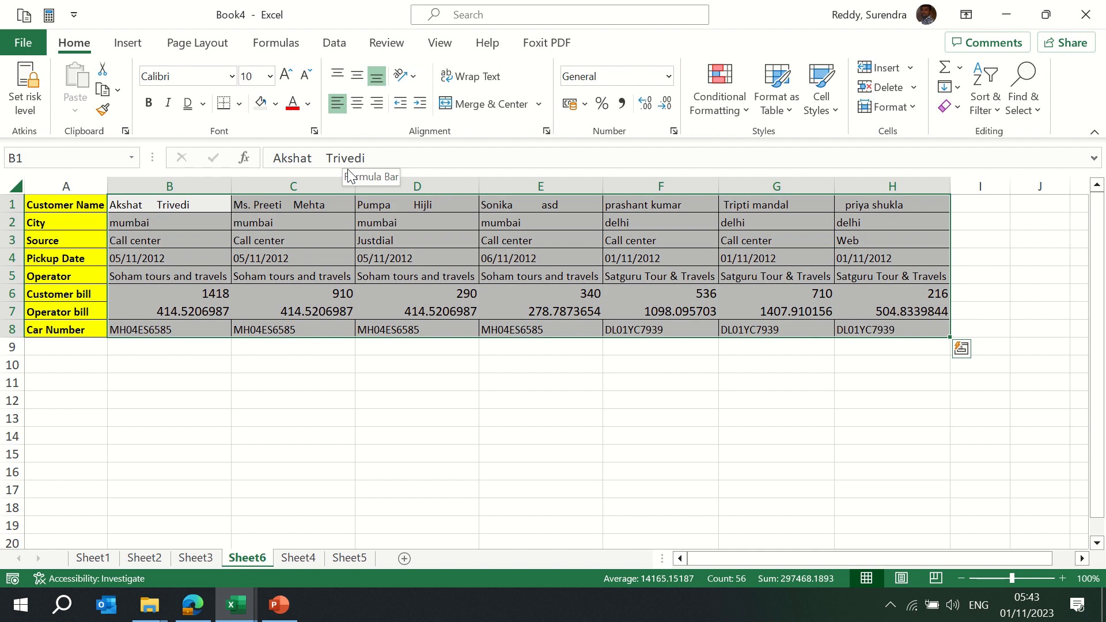
Reselect the whole grey-filled customer data range B1:H8
key("Down")
key("Down")
key("Down")
key("Down")
key("Down")
key("Down")
key("Down")
key("Down")
key("Down")
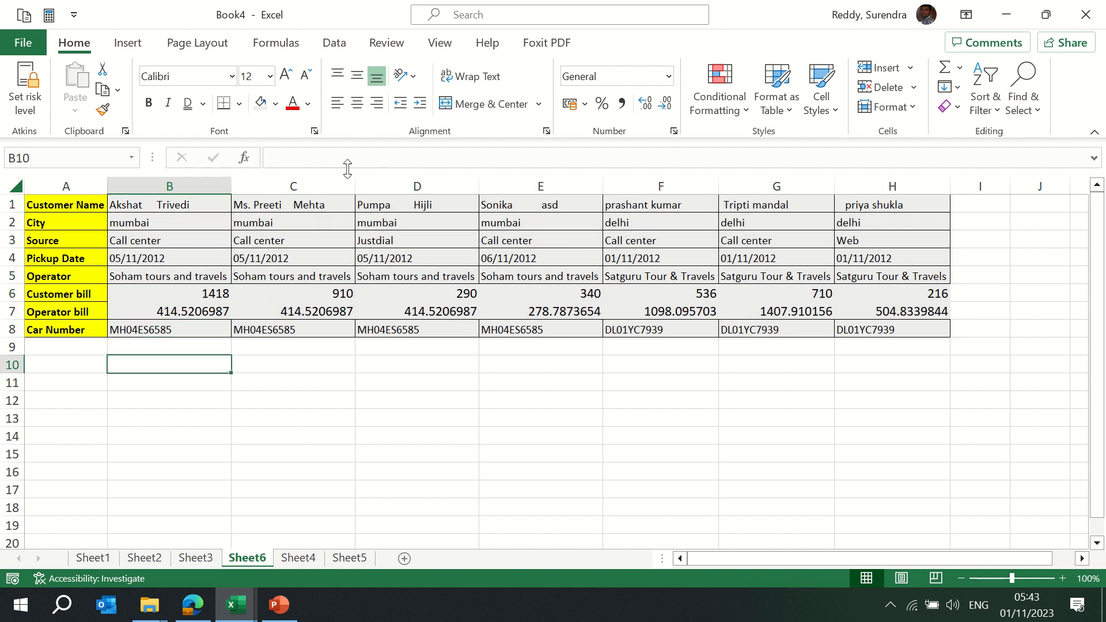
key("Up")
key("Up")
key("ctrl+Up")
key("ctrl+shift+Right")
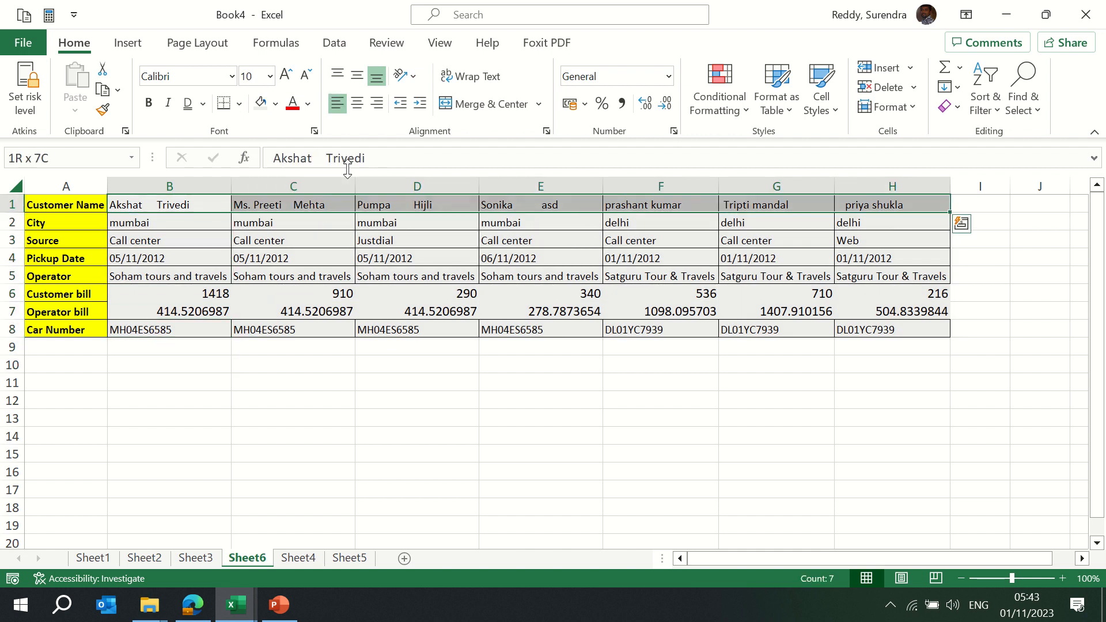
key("ctrl+shift+Down")
key("Up")
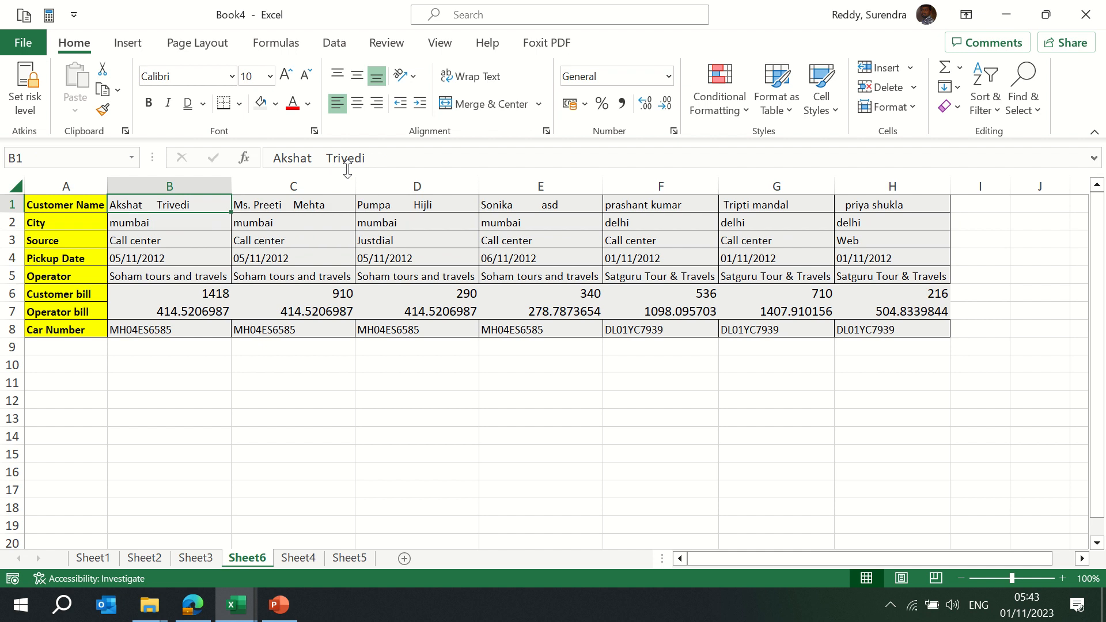
key("ctrl+shift+Right")
key("ctrl+shift+Down")
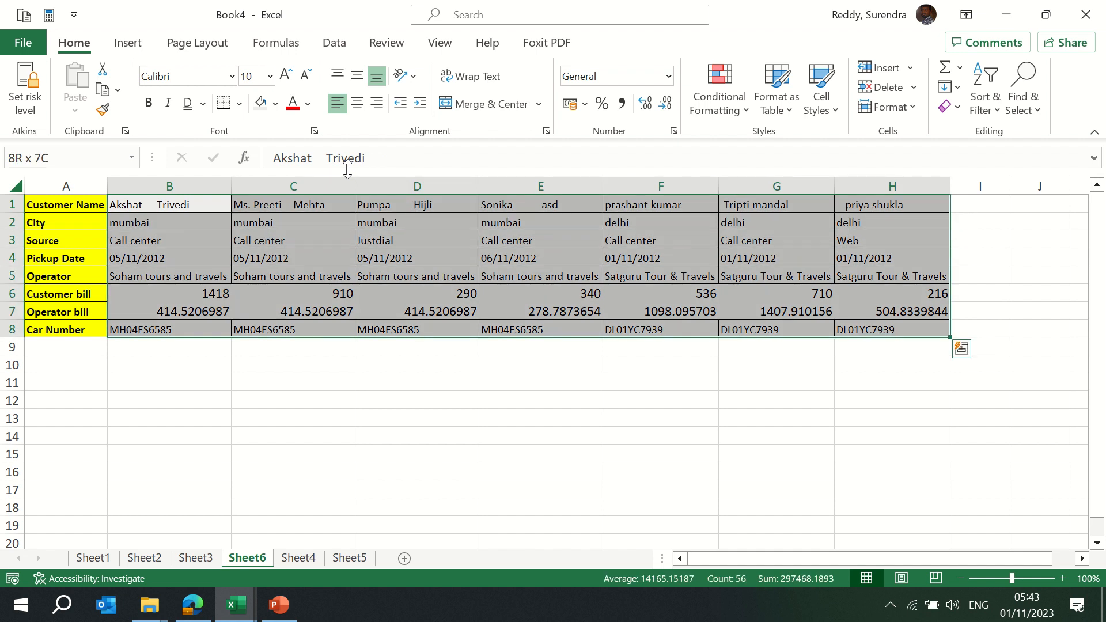
Colour the B1:H8 data text blue, replacing a brief orange choice
left_click(308, 103)
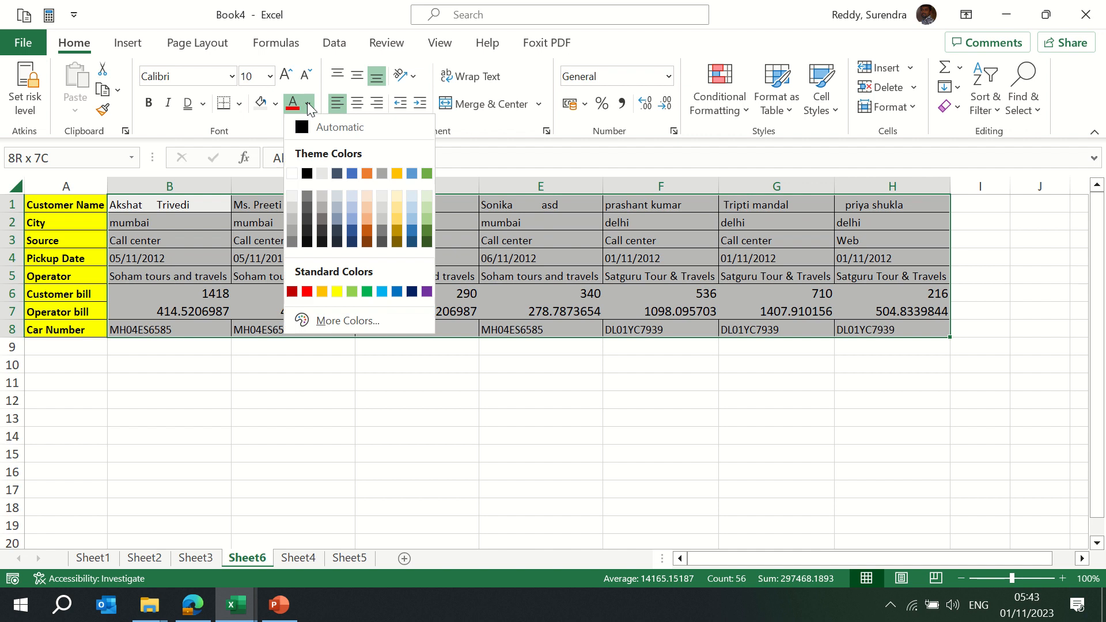
left_click(366, 174)
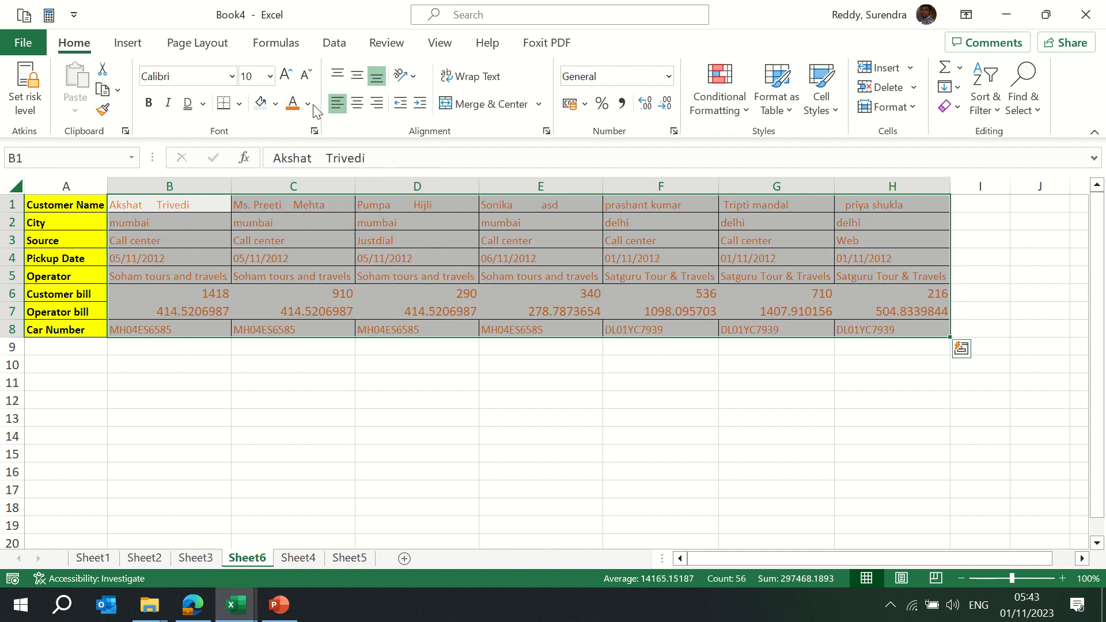
left_click(308, 104)
left_click(350, 172)
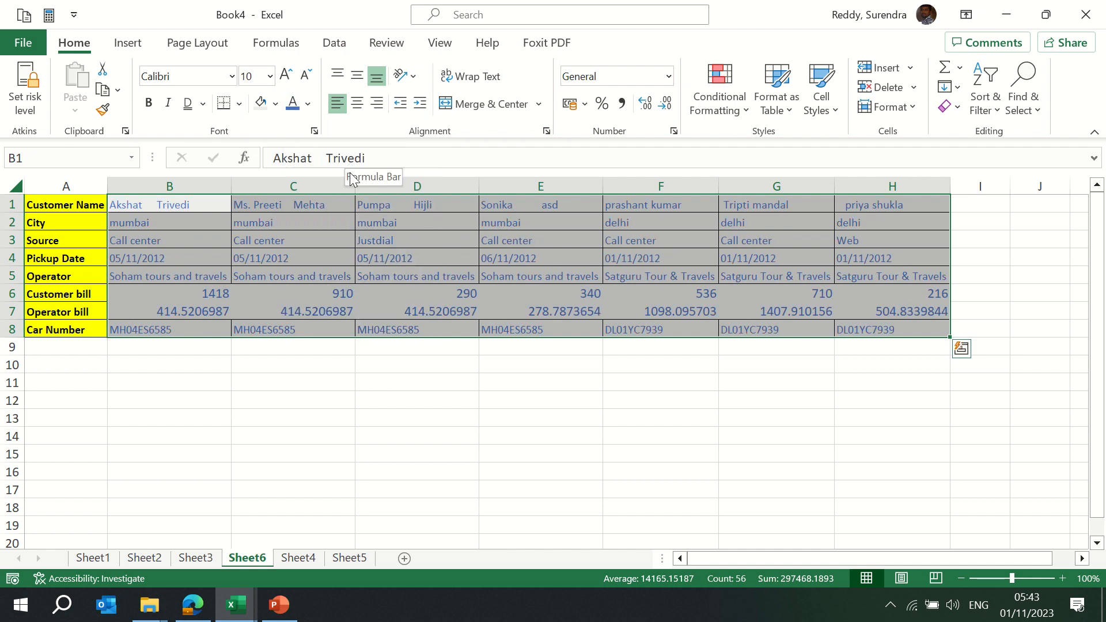
Adjust the data text size with Increase/Decrease Font Size, settling on 11 point
left_click(291, 76)
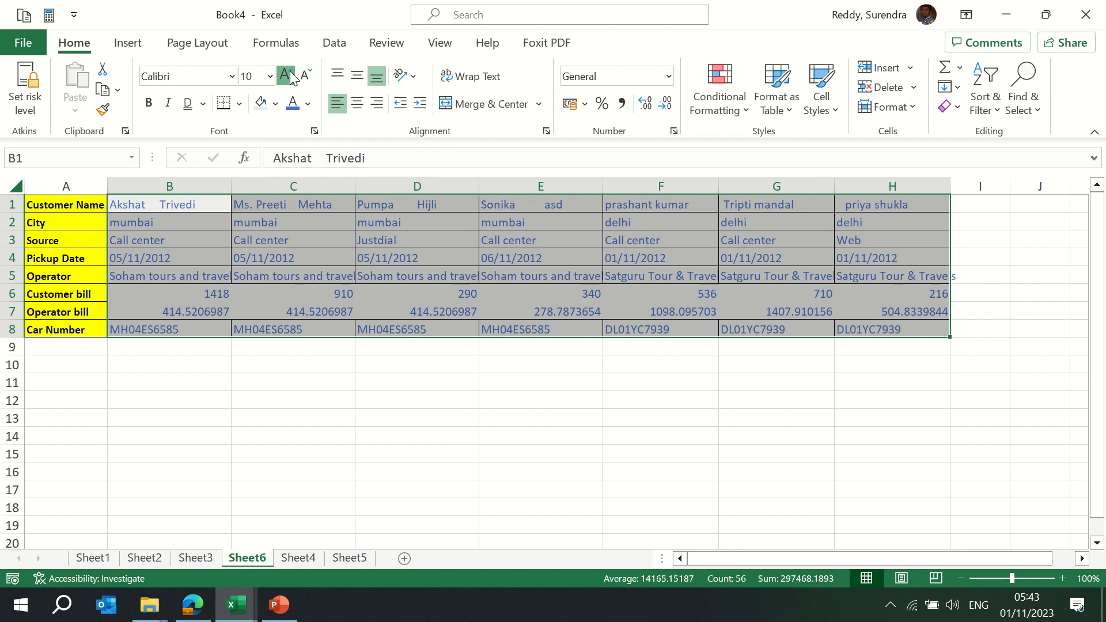
left_click(291, 75)
left_click(307, 76)
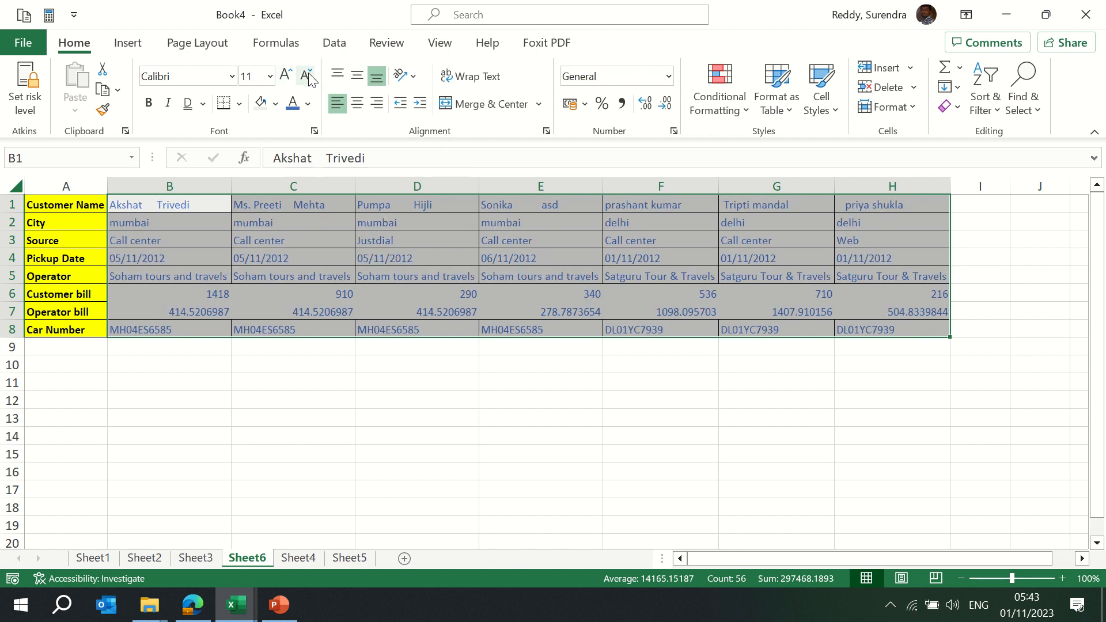
left_click(288, 81)
left_click(289, 81)
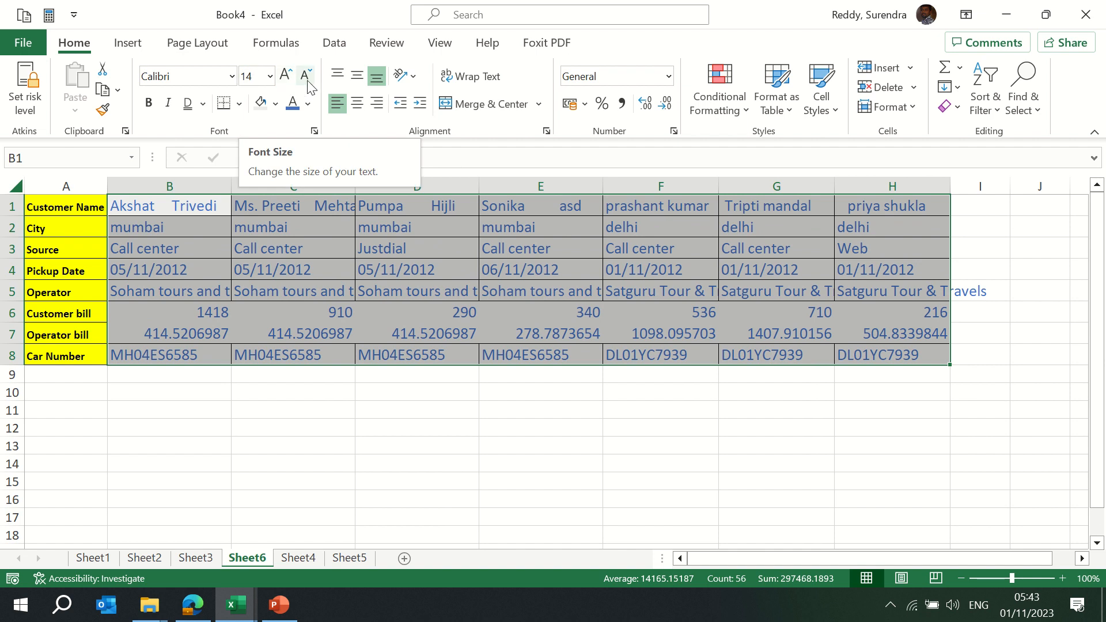
left_click(309, 81)
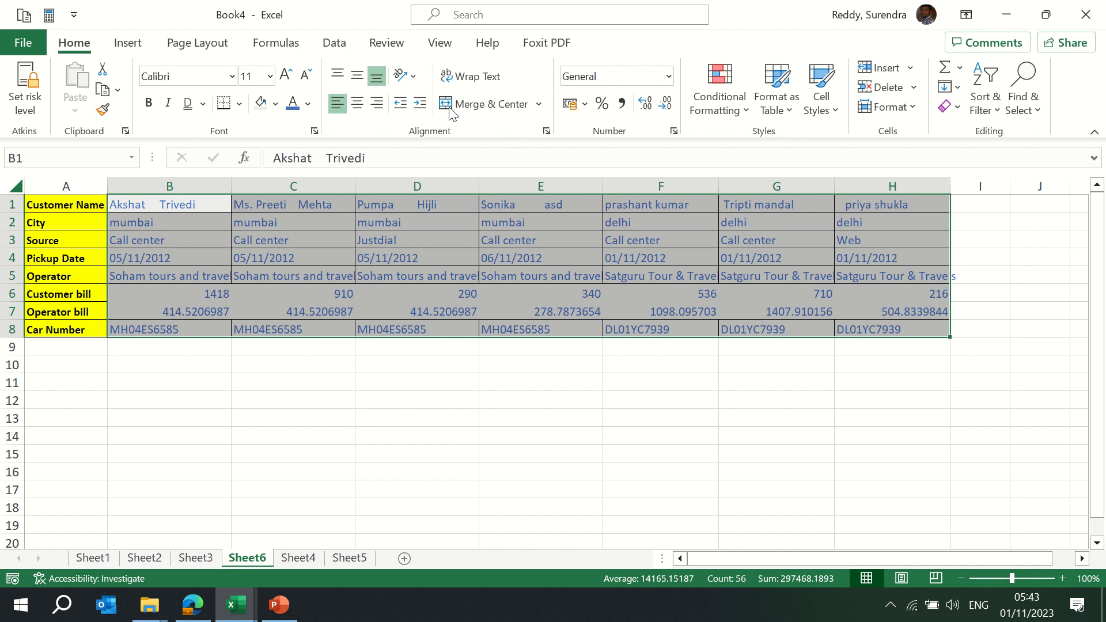
Top-align the cab table text and make rows 1–8 104 pixels tall
left_click(338, 75)
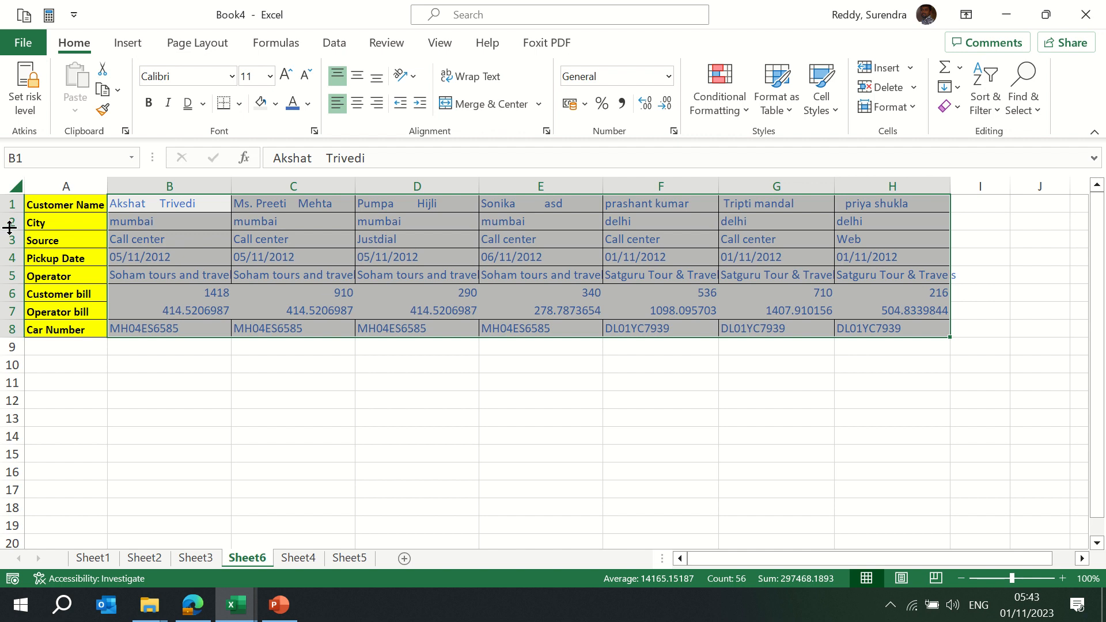
key("shift+space")
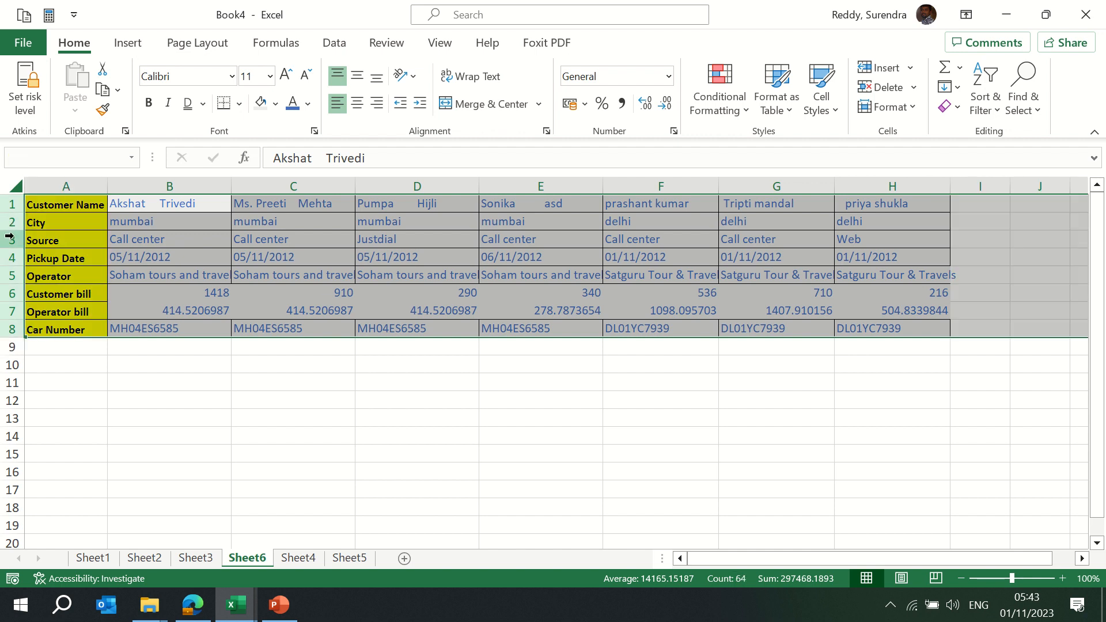
left_click_drag(9, 236, 9, 273)
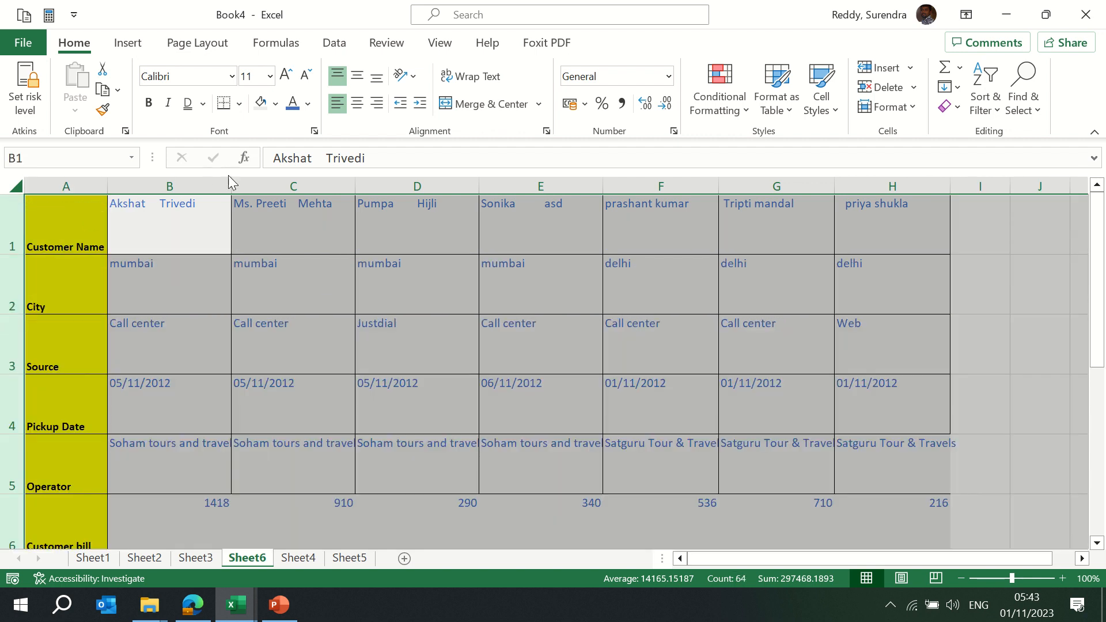
Select the whole table A1:H8 and auto-fit columns B–H so operator names fit
left_click_drag(230, 183, 247, 182)
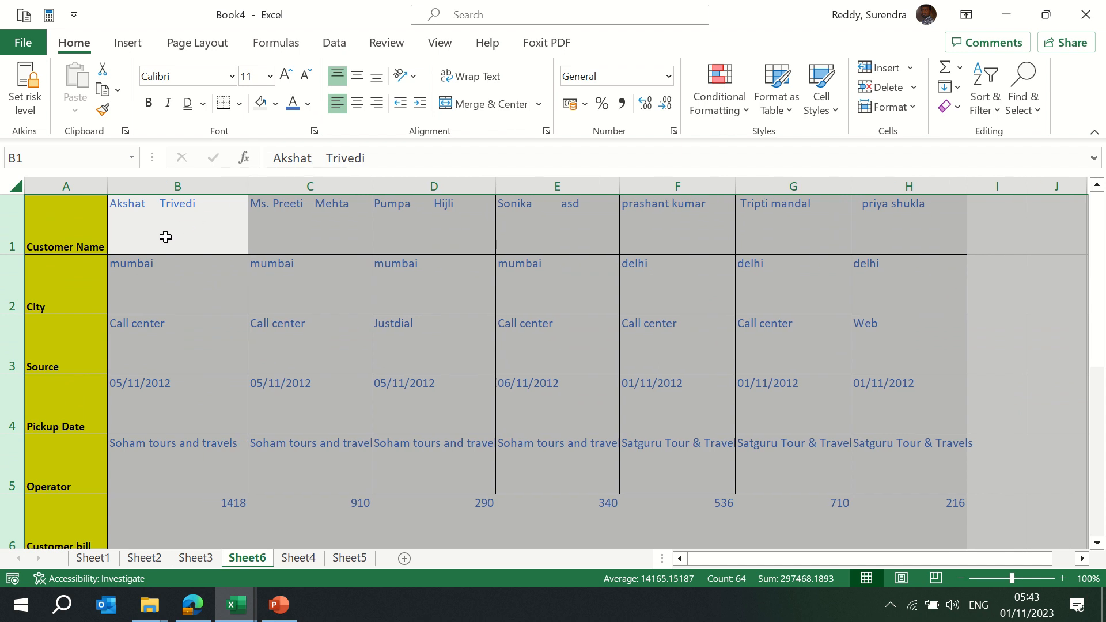
left_click(165, 237)
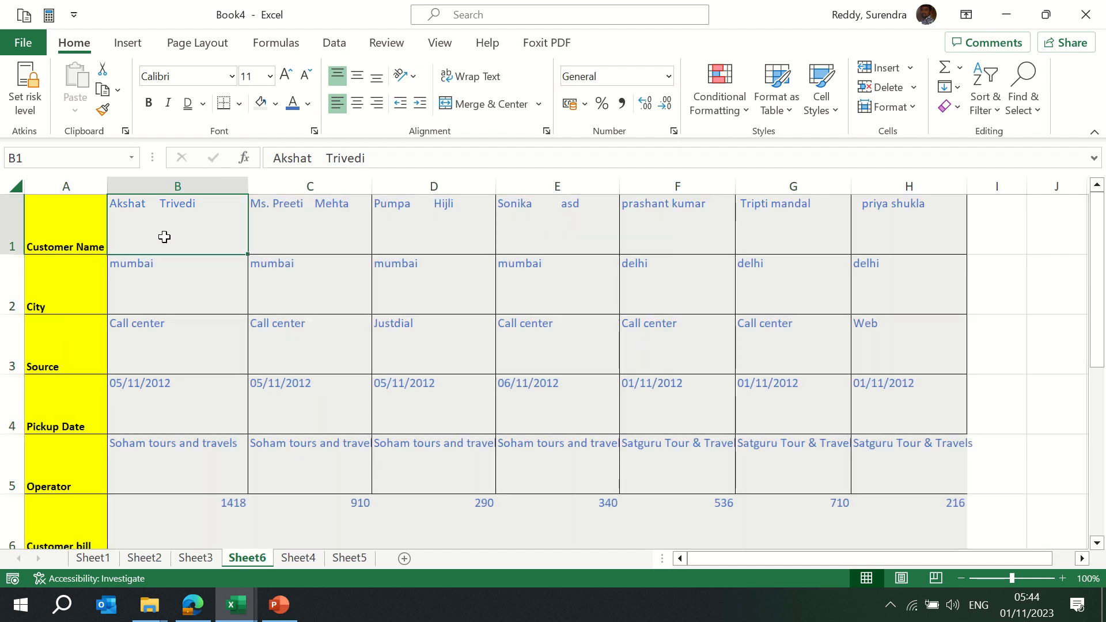
key("Left")
key("ctrl+shift+Right")
key("ctrl+shift+Down")
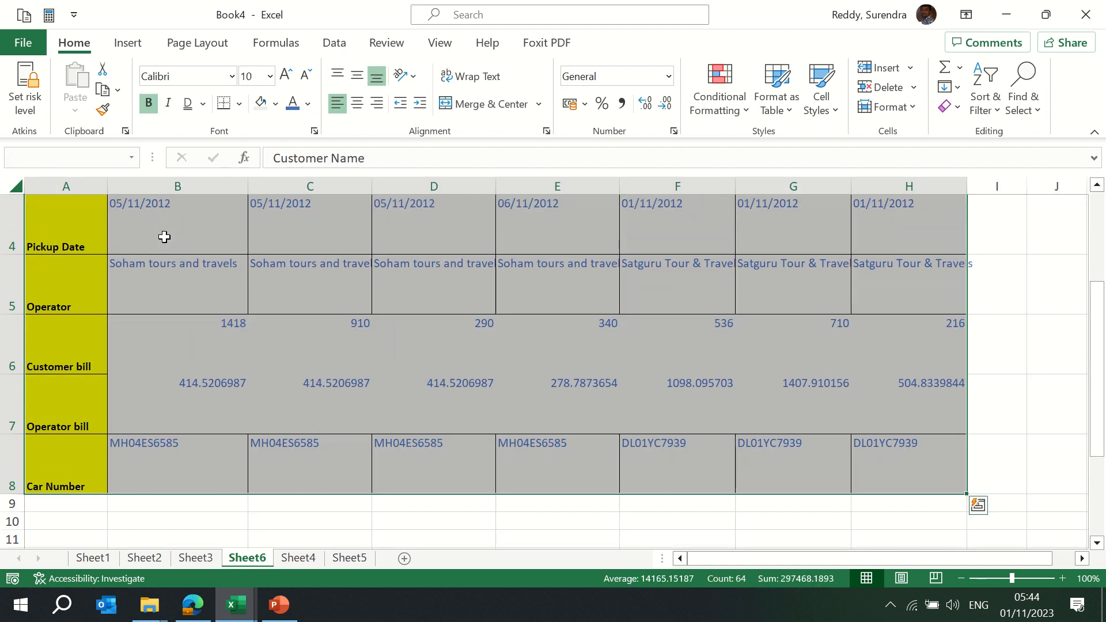
left_click_drag(1098, 347, 1098, 175)
key("alt+o")
key("c")
key("a")
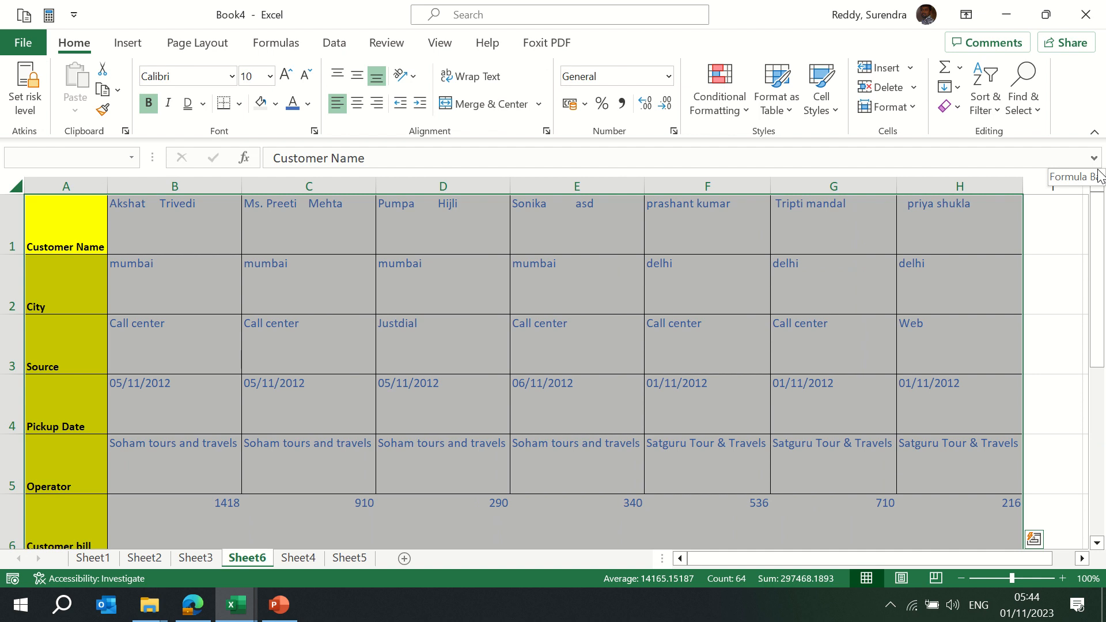
Try top, middle and bottom plus left, center and right alignment on A1:H8
left_click(337, 78)
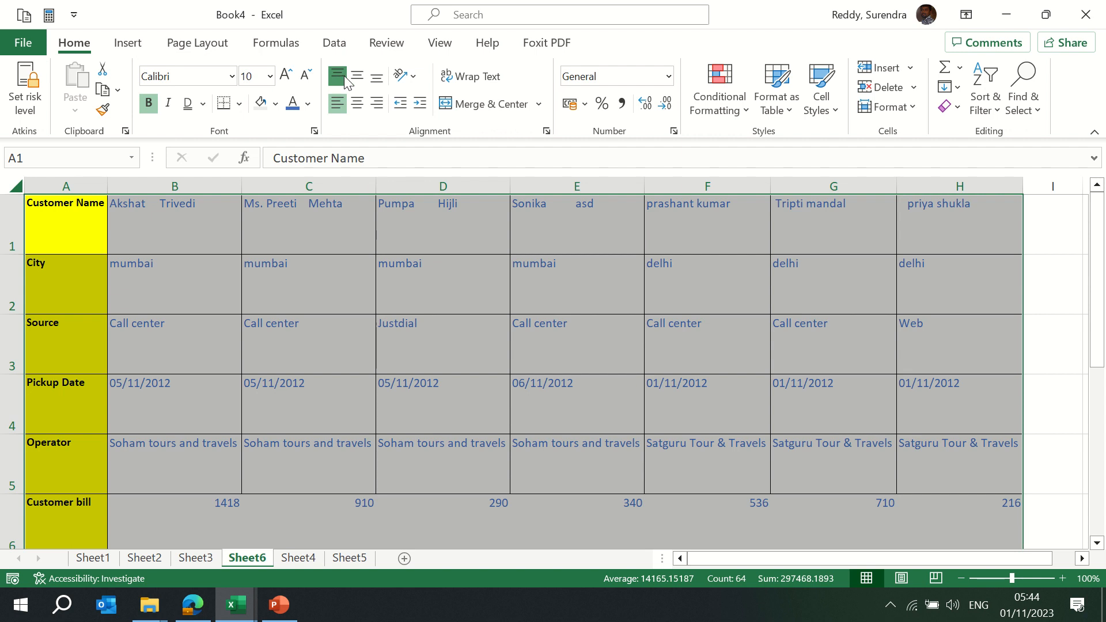
left_click(357, 78)
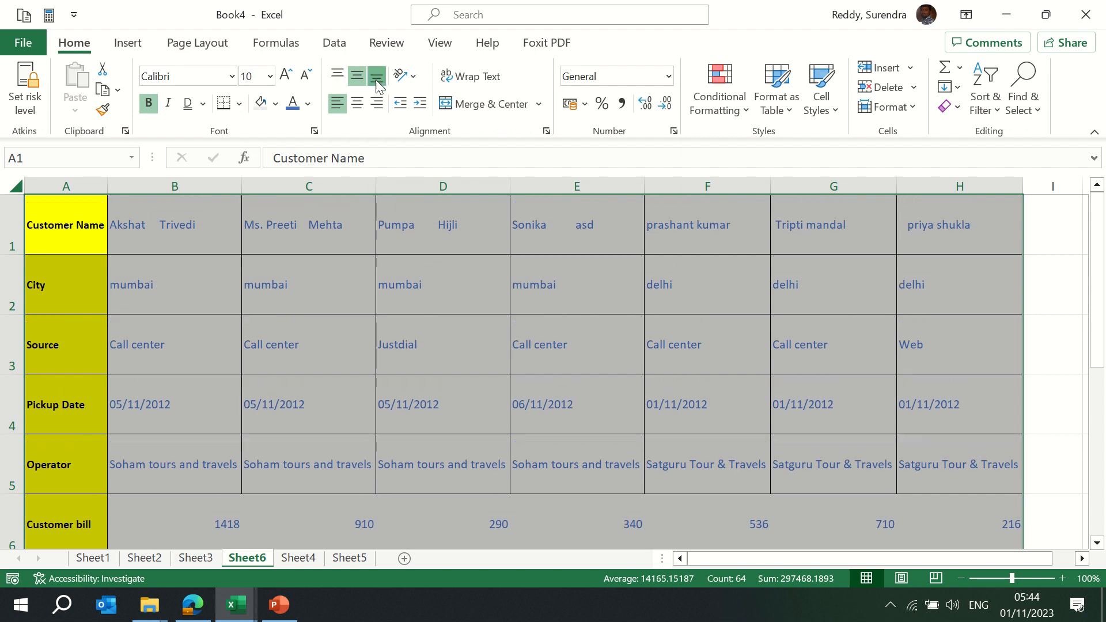
left_click(376, 81)
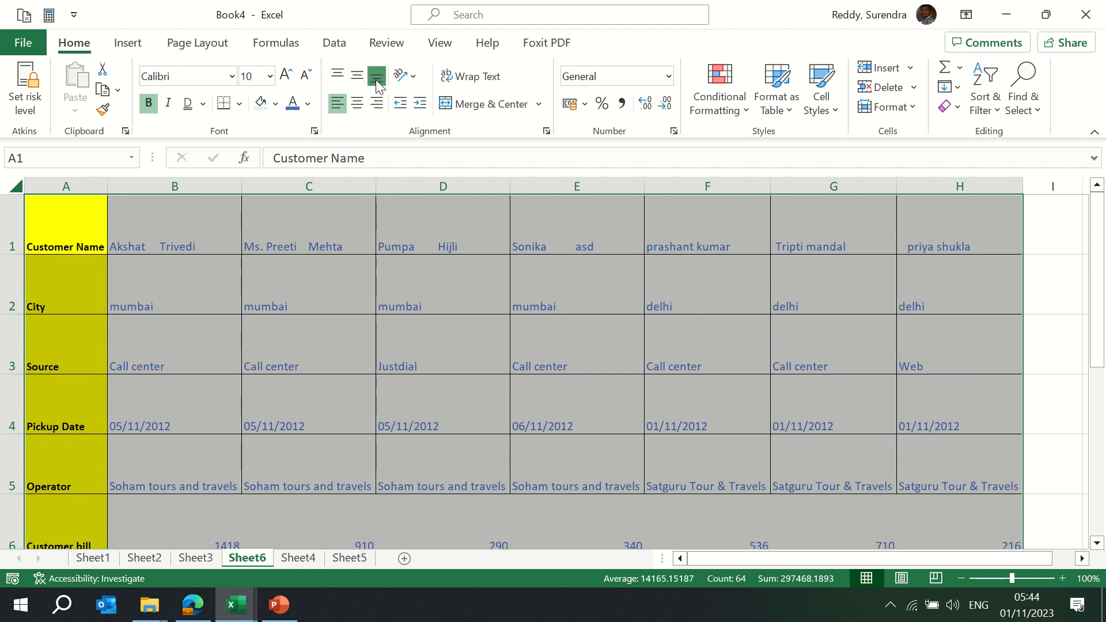
left_click(338, 103)
left_click(359, 105)
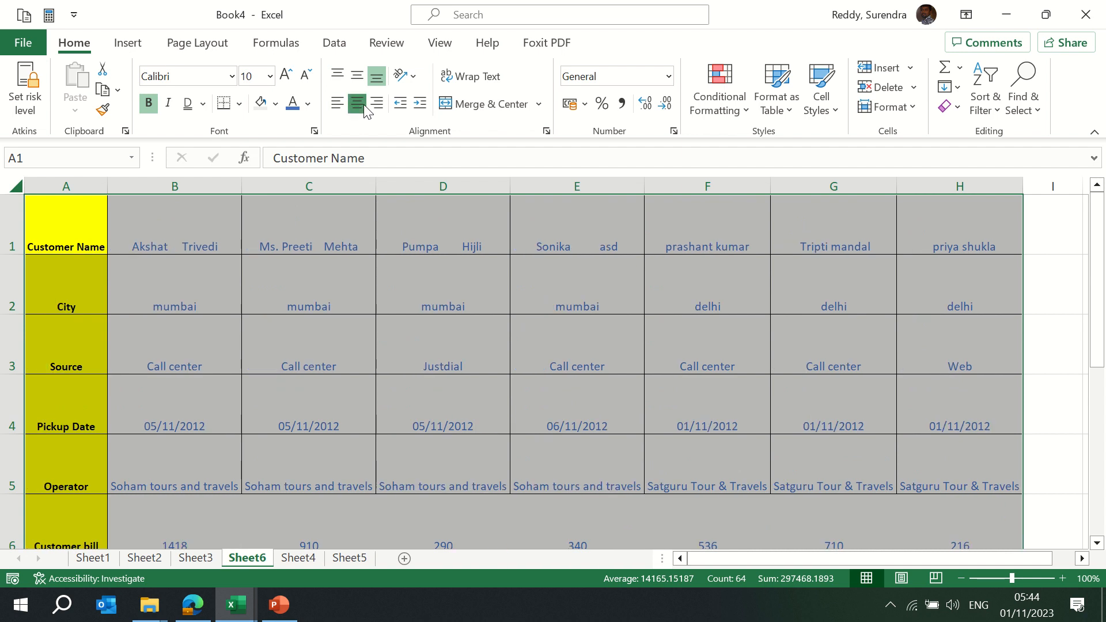
left_click(377, 105)
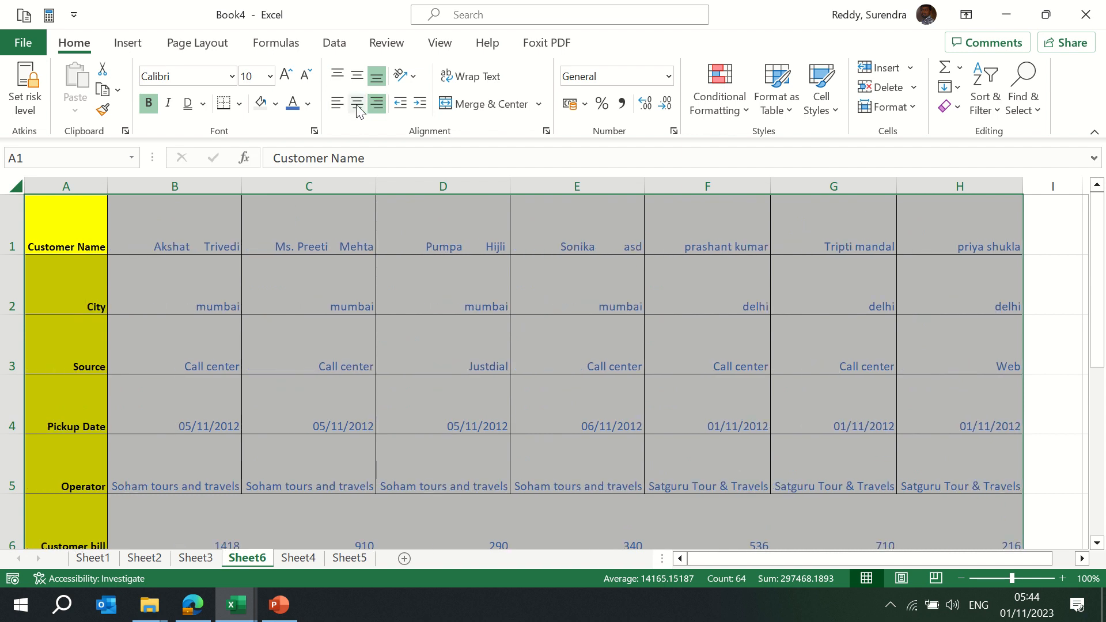
left_click(337, 104)
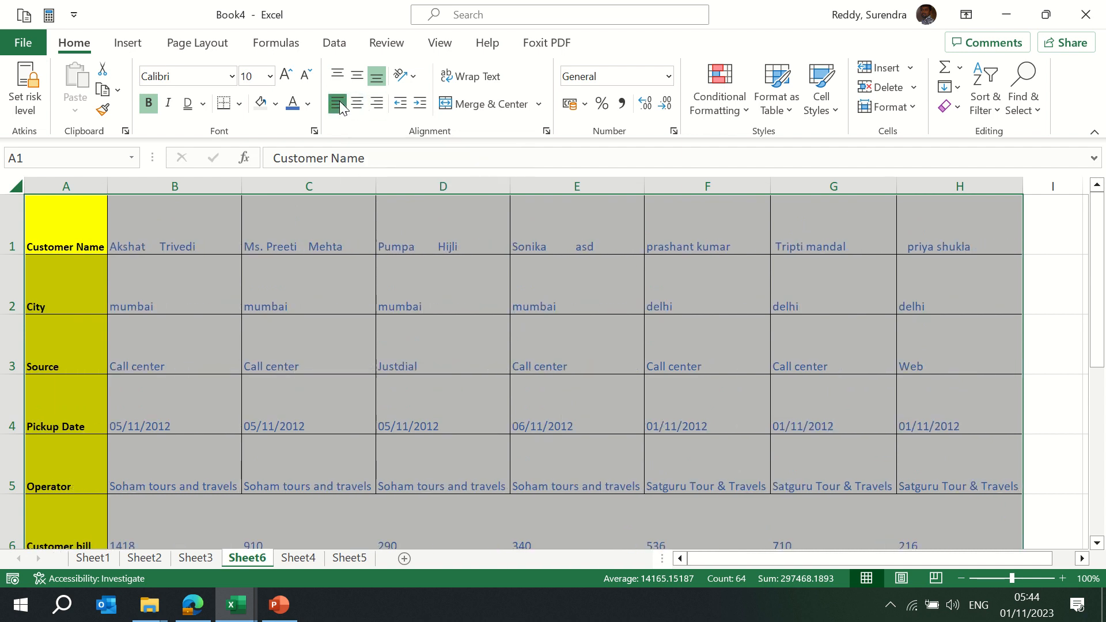
left_click(357, 105)
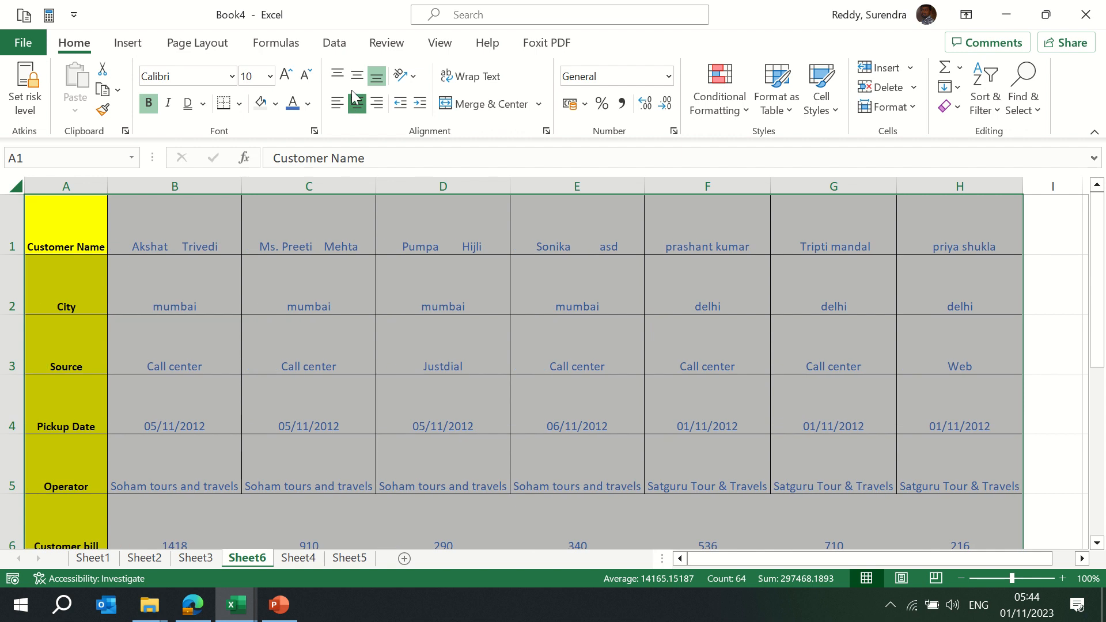
Settle on Middle Align and Center for the table, then select A1
left_click(341, 76)
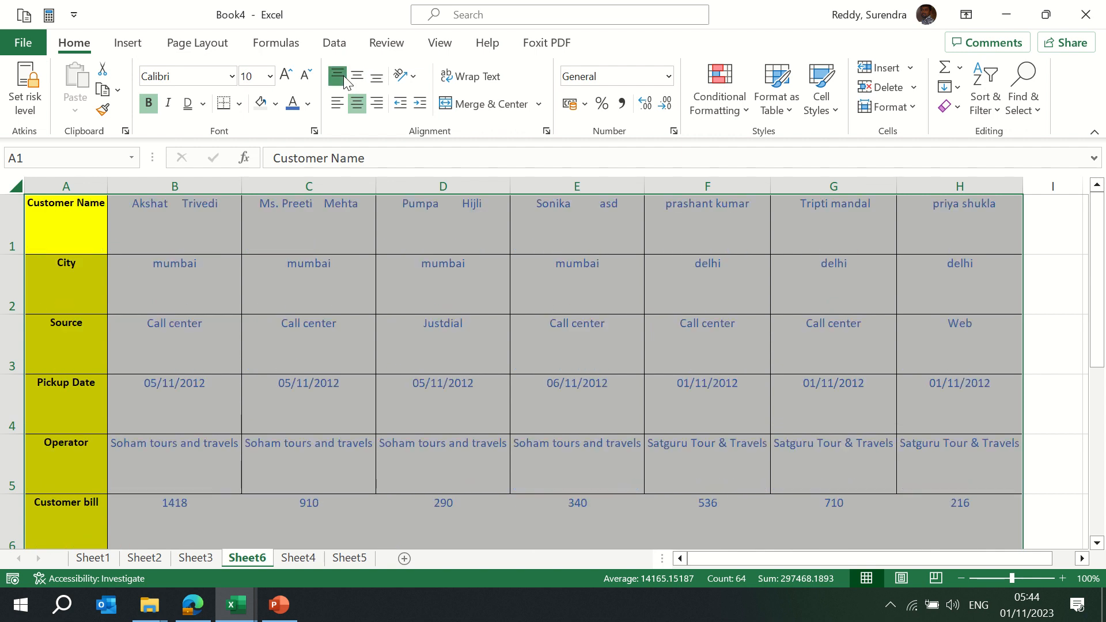
left_click(358, 76)
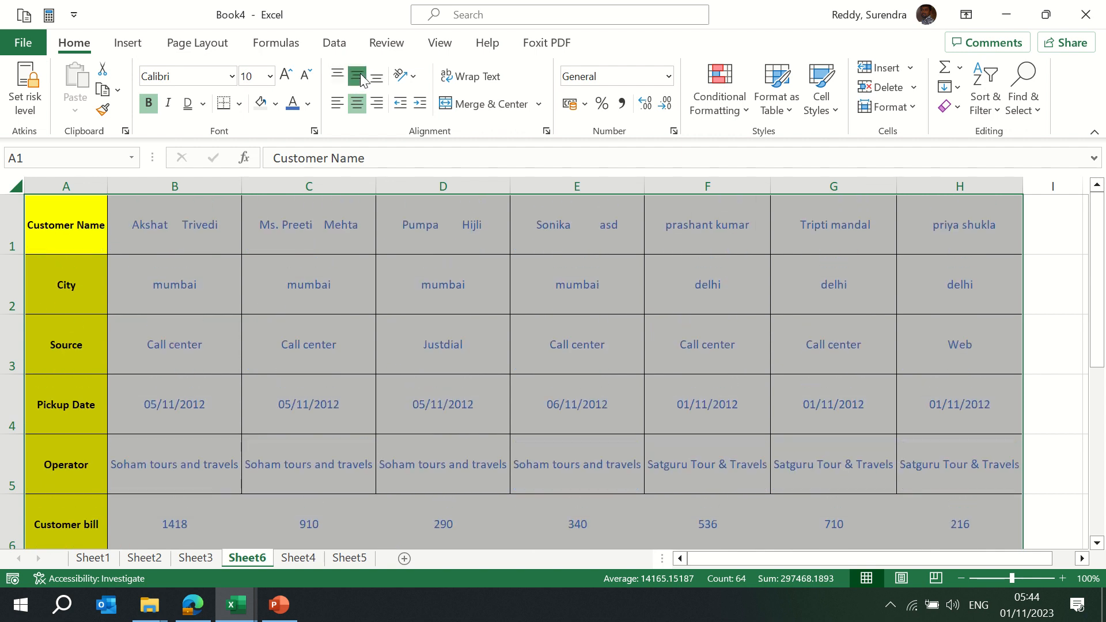
left_click(336, 105)
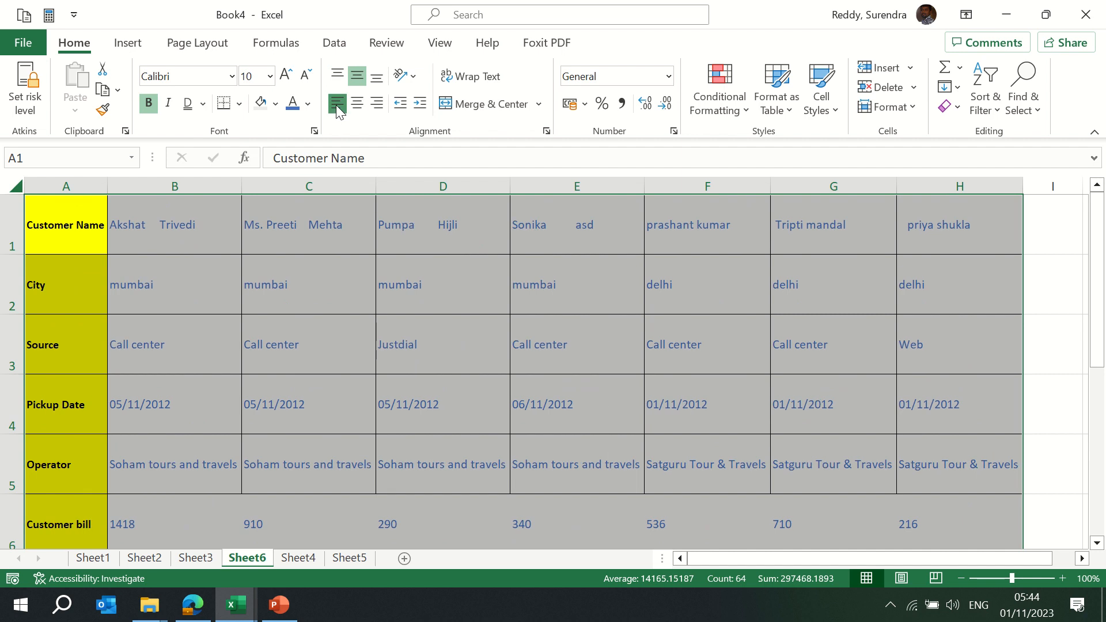
left_click(361, 106)
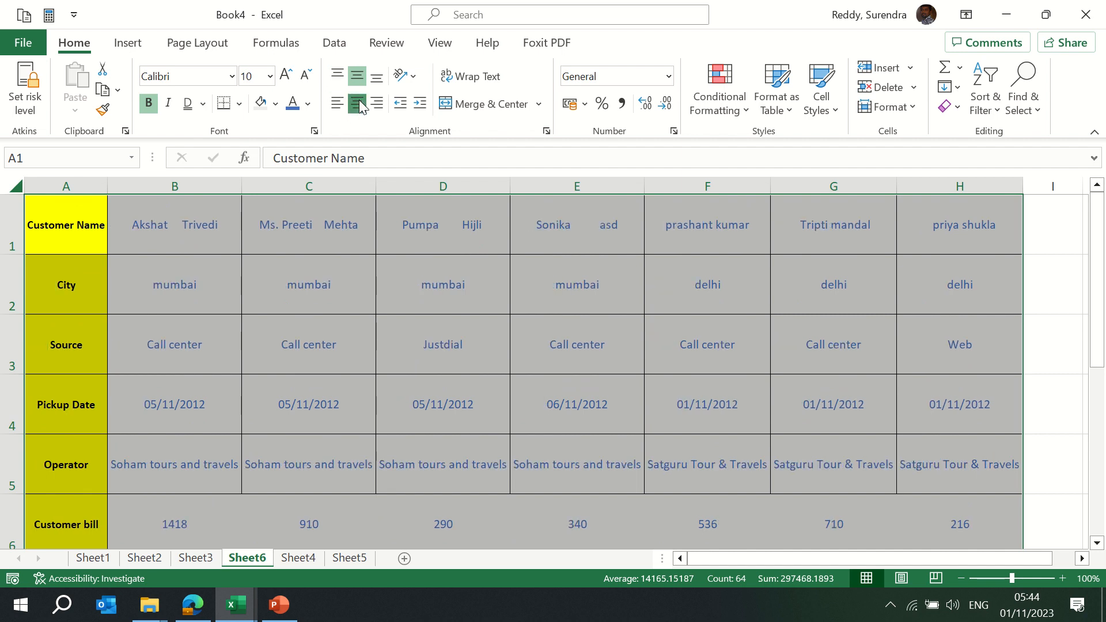
left_click(378, 105)
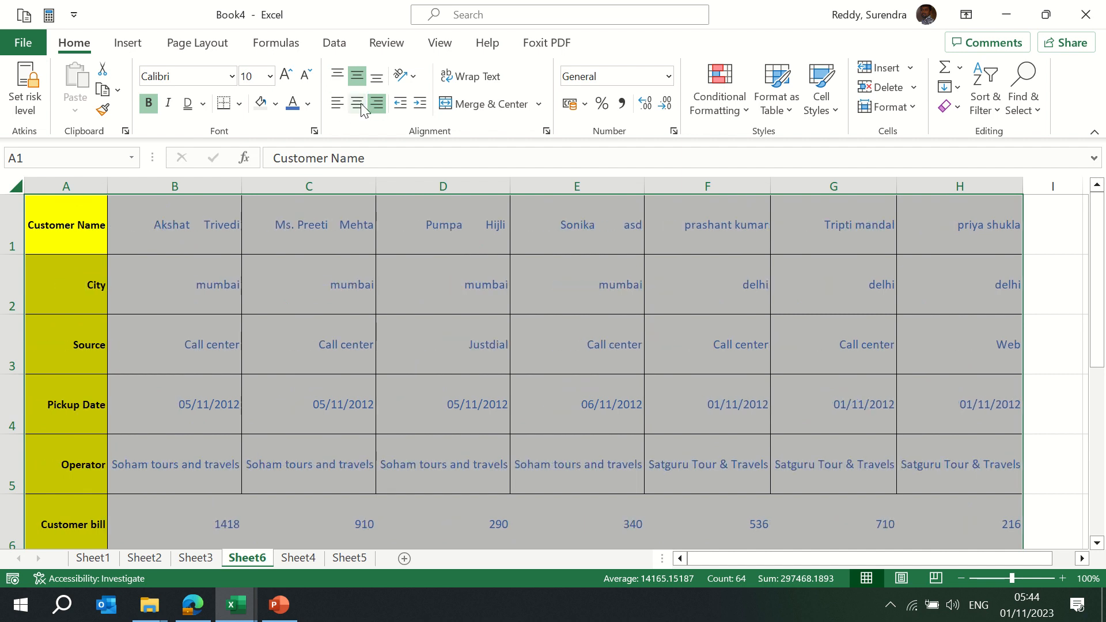
left_click(357, 104)
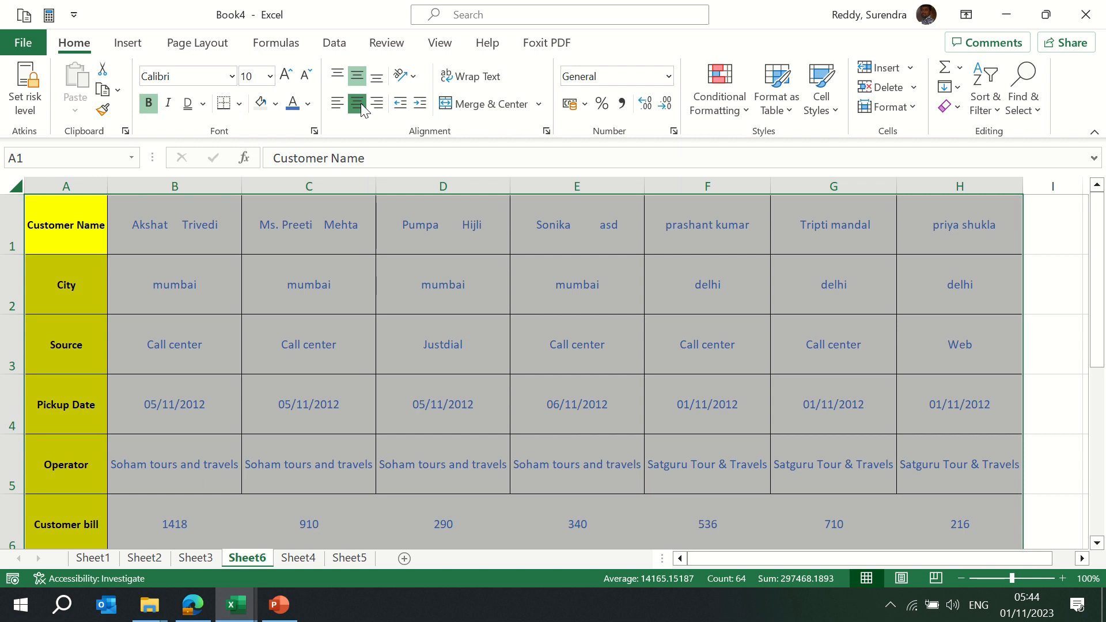
left_click(58, 223)
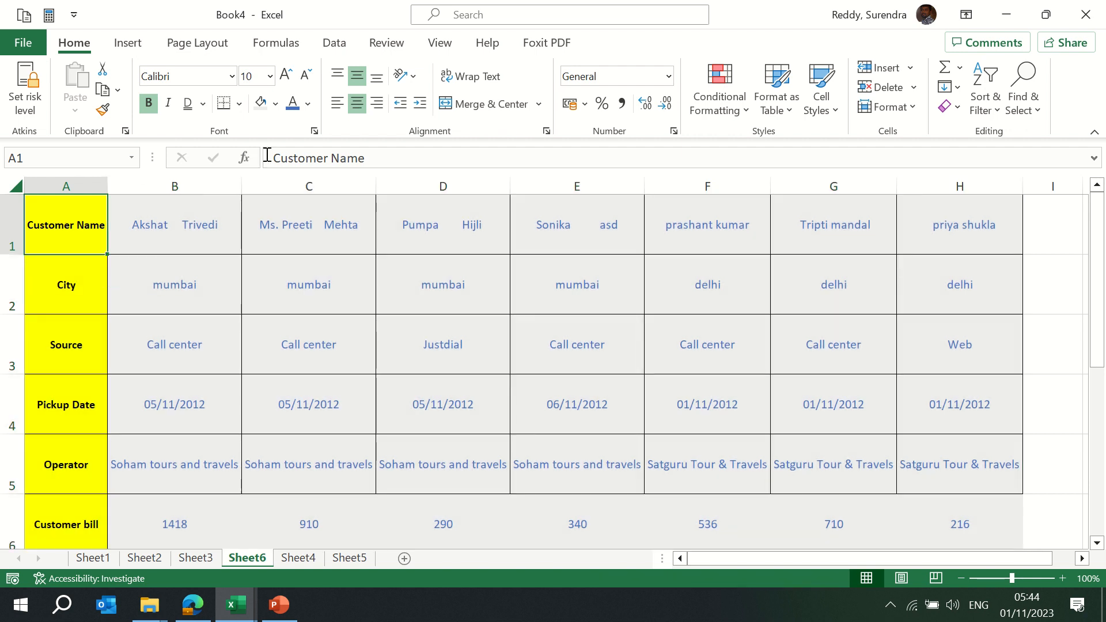
Angle the Customer Name label counterclockwise and auto-fit column A
left_click(414, 76)
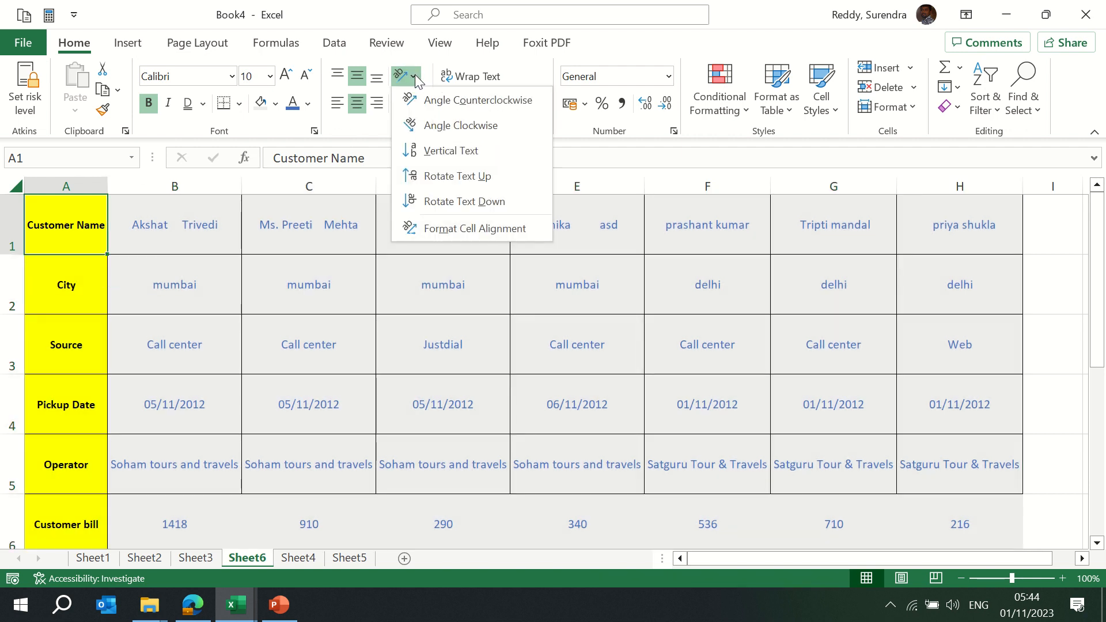
left_click(459, 101)
key("ctrl+space")
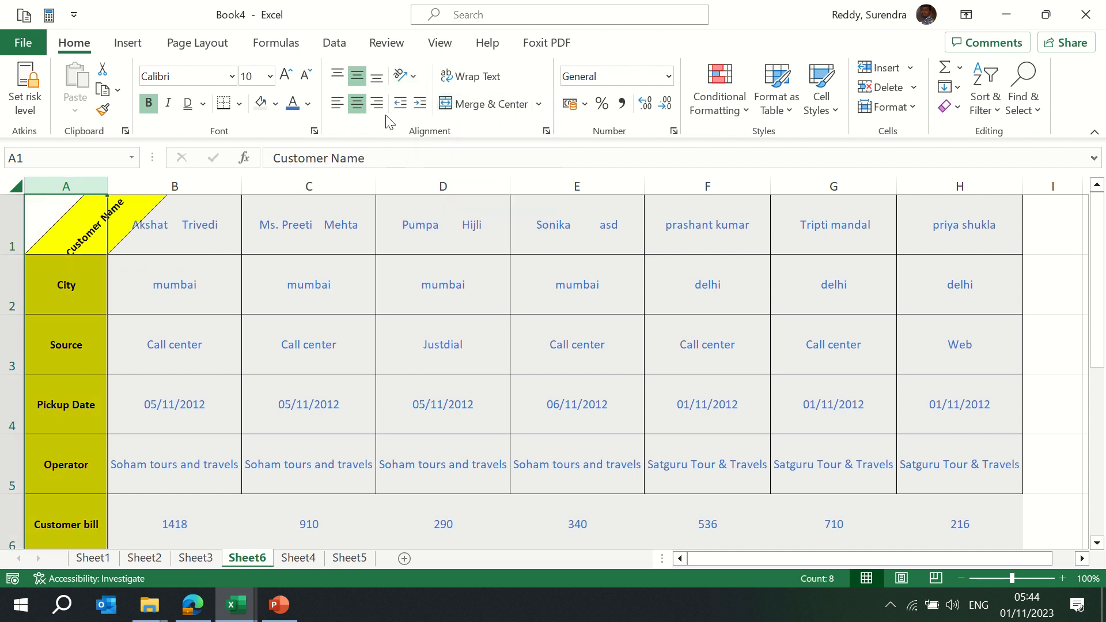
key("alt+o")
key("c")
key("a")
key("Up")
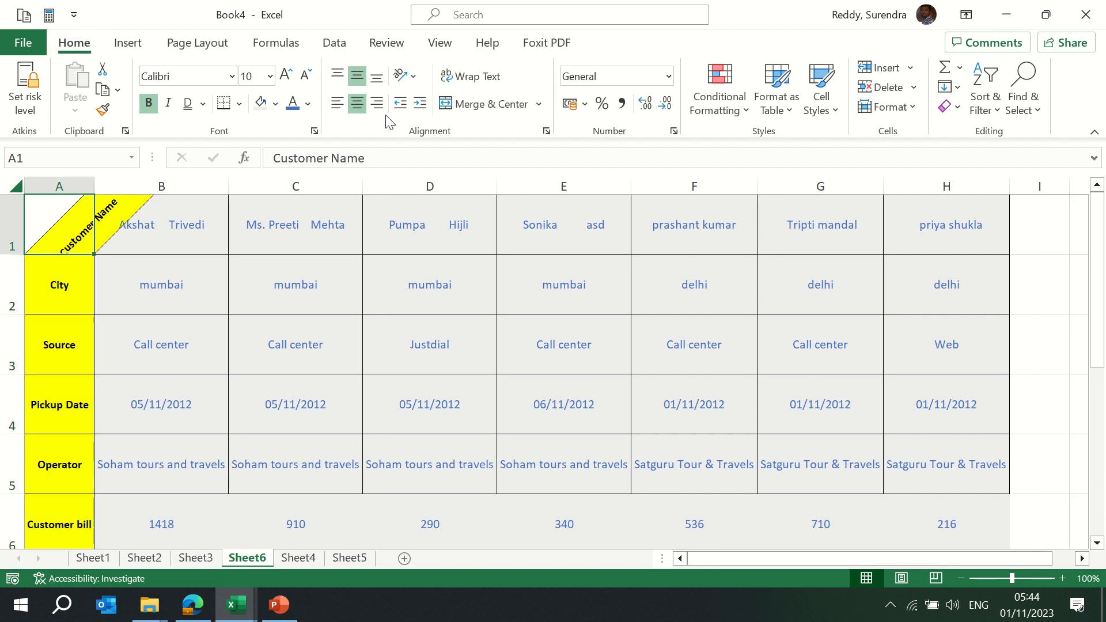
key("Down")
key("Up")
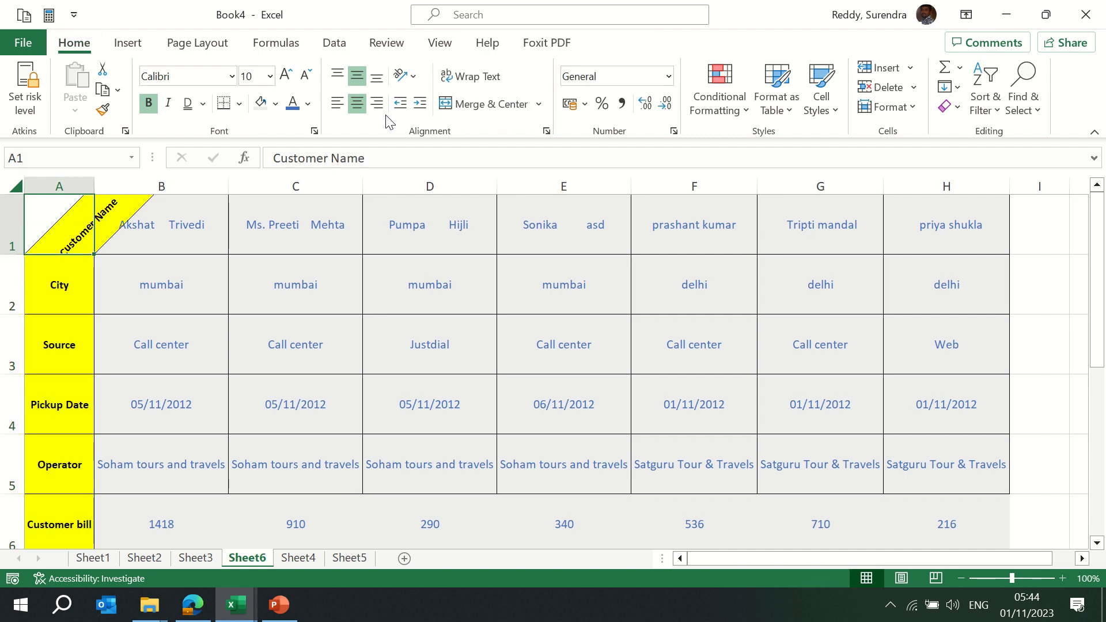
Try clockwise and vertical orientations, finishing with Customer Name rotated to read upward
left_click(411, 76)
left_click(439, 124)
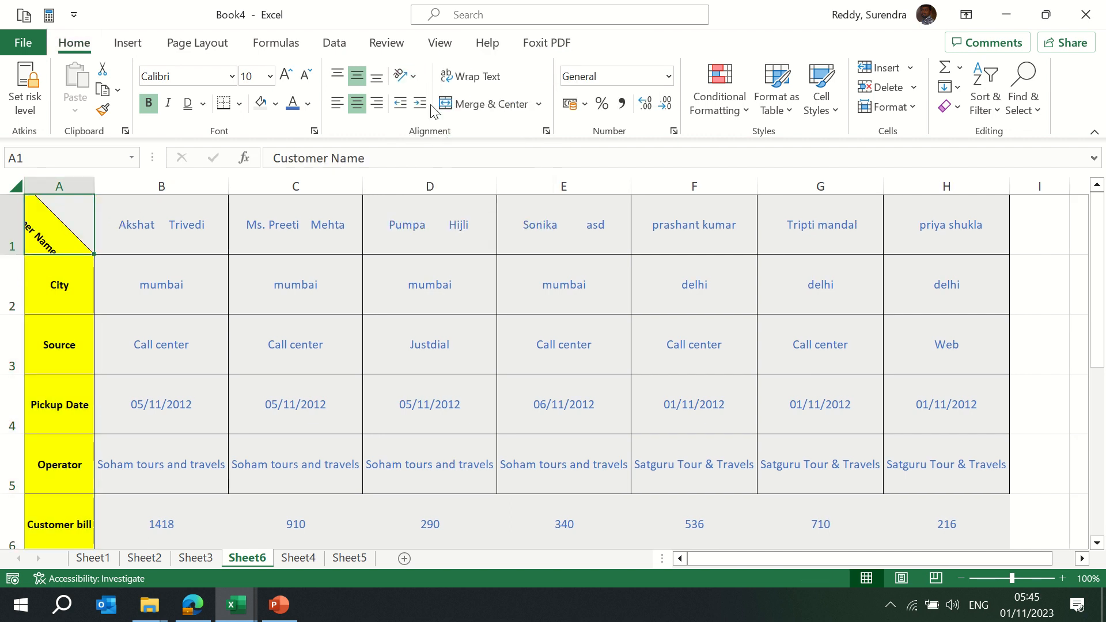
left_click(411, 77)
left_click(441, 149)
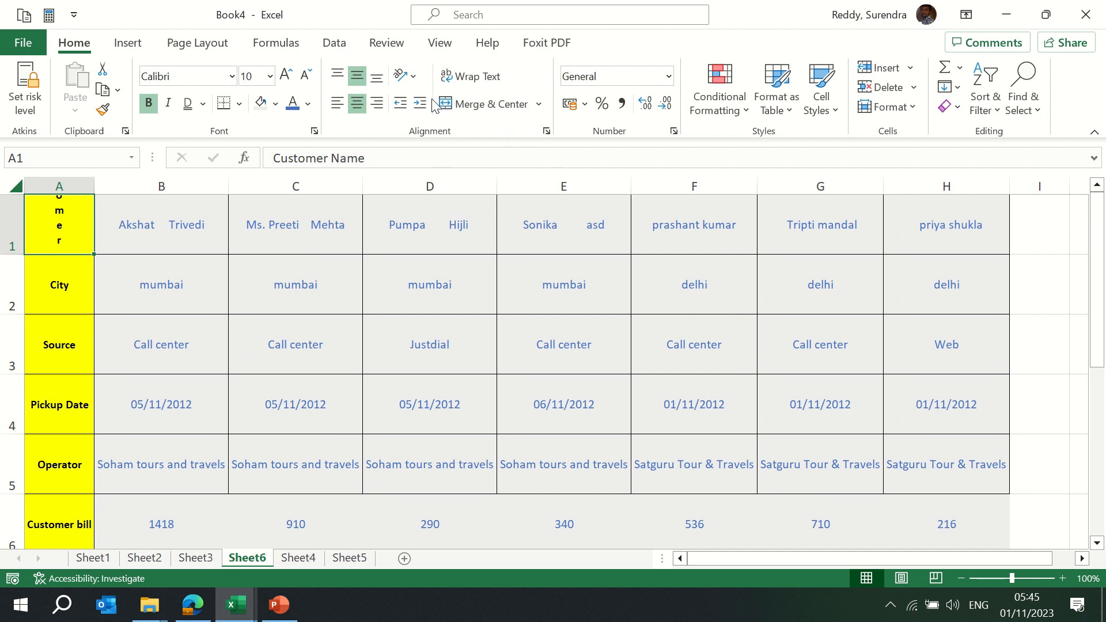
left_click(411, 76)
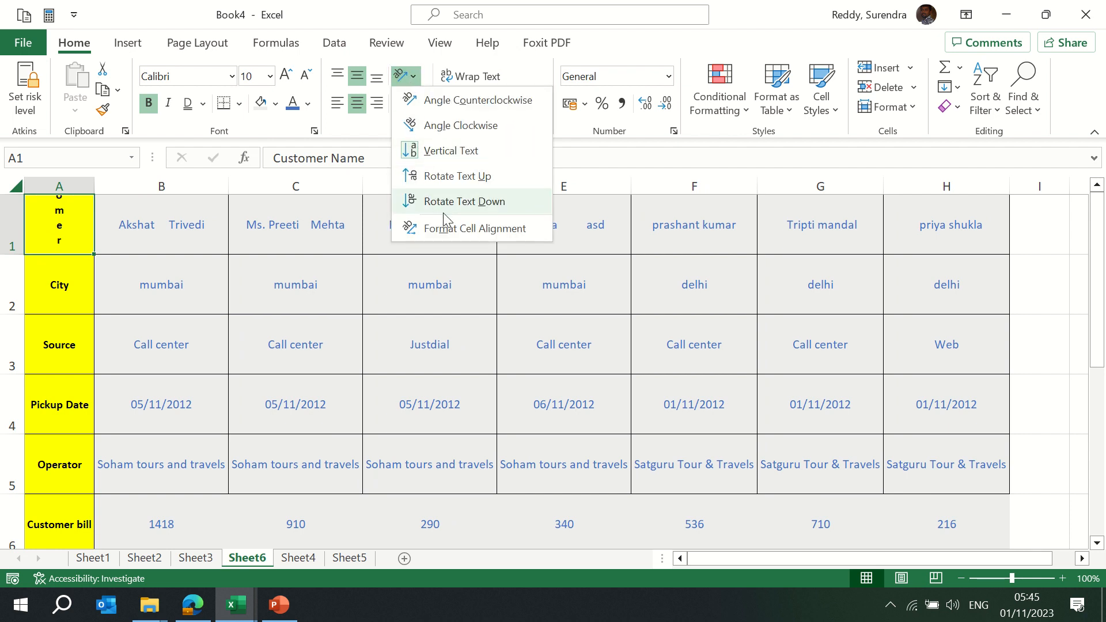
left_click(464, 176)
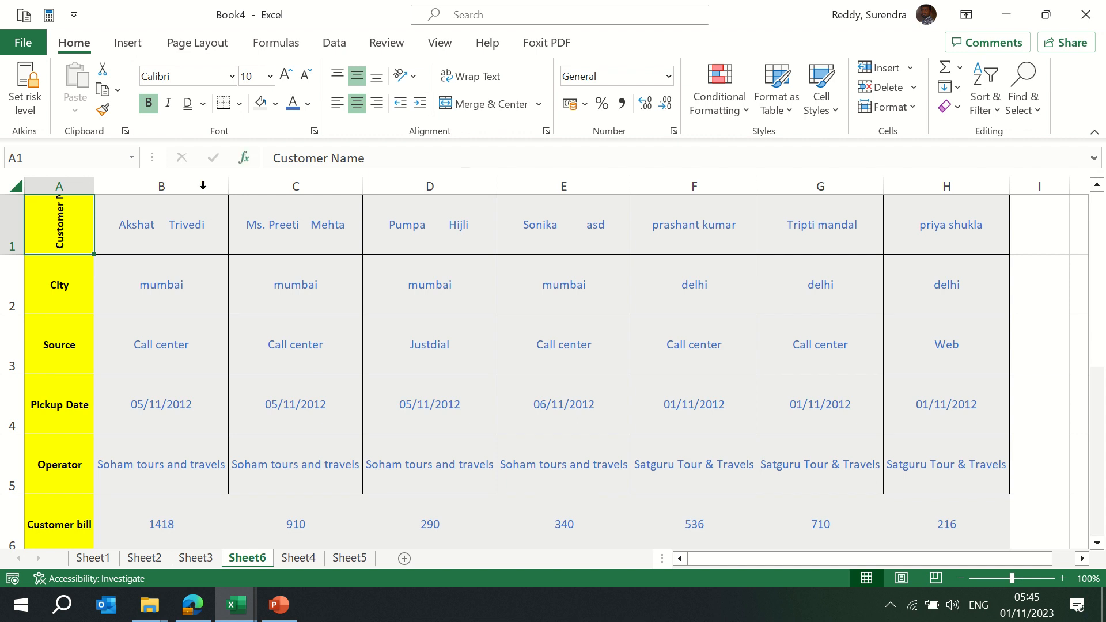
Undo a column auto-fit and drag row 1 taller until 'Customer Name' fits
key("shift+space")
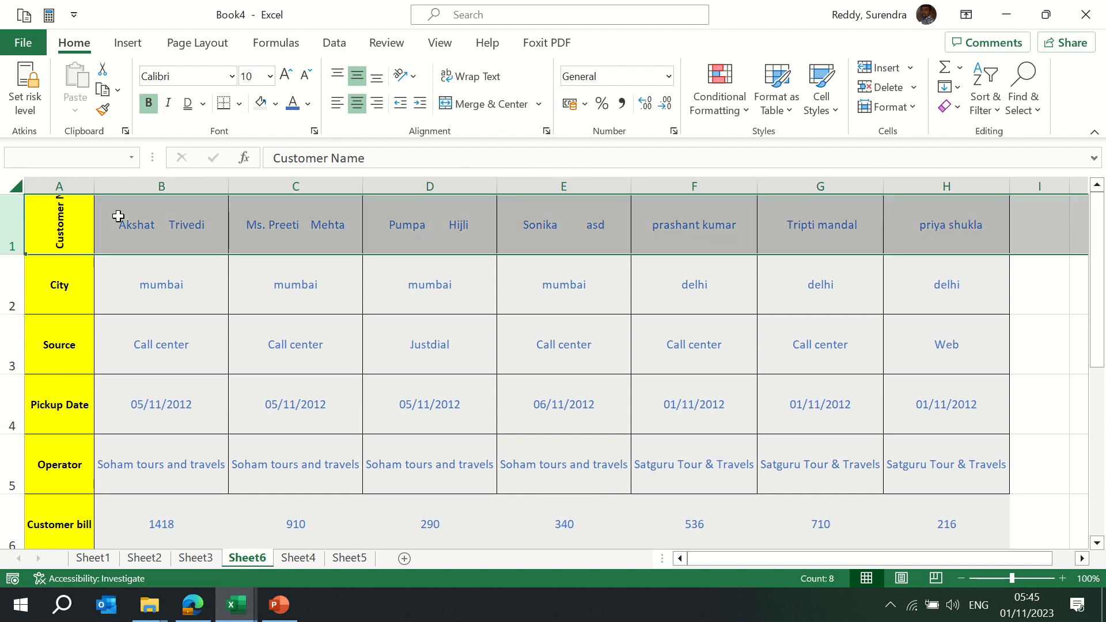
key("alt+o")
key("c")
key("a")
key("Left")
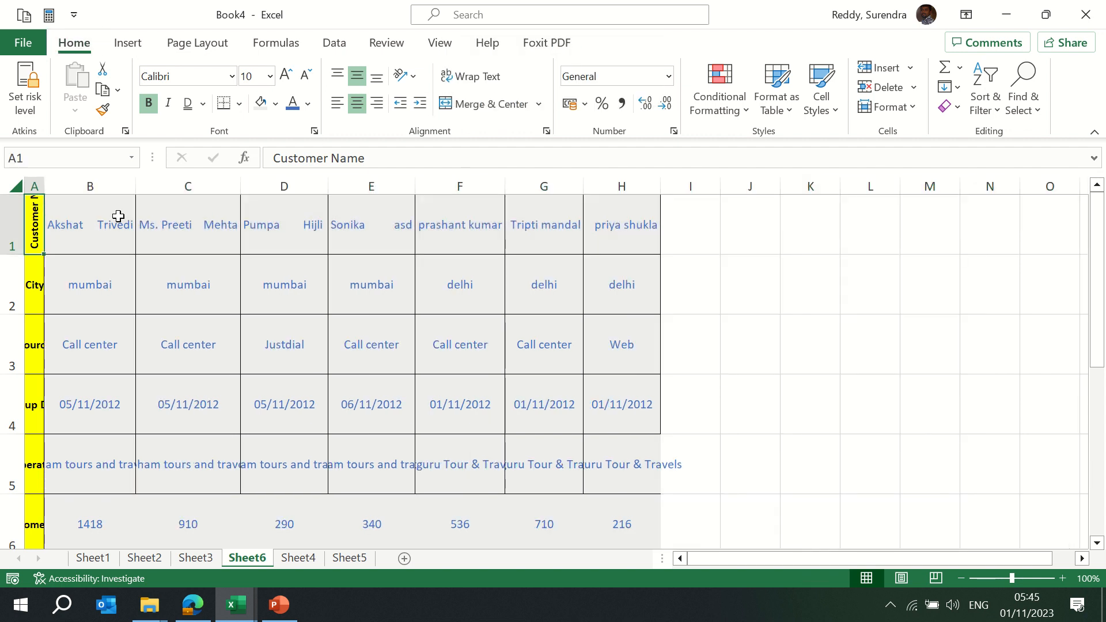
key("ctrl+z")
left_click_drag(13, 254, 16, 281)
left_click(52, 246)
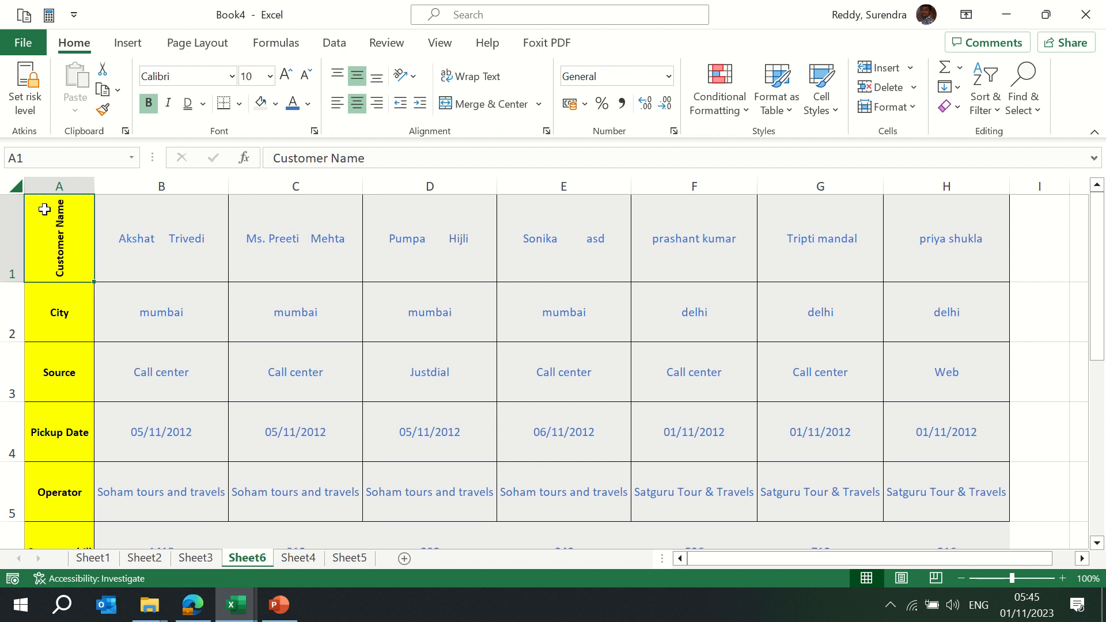
Angle A1's Customer Name label to -45 degrees in Format Cells, keeping Center alignment
left_click(413, 75)
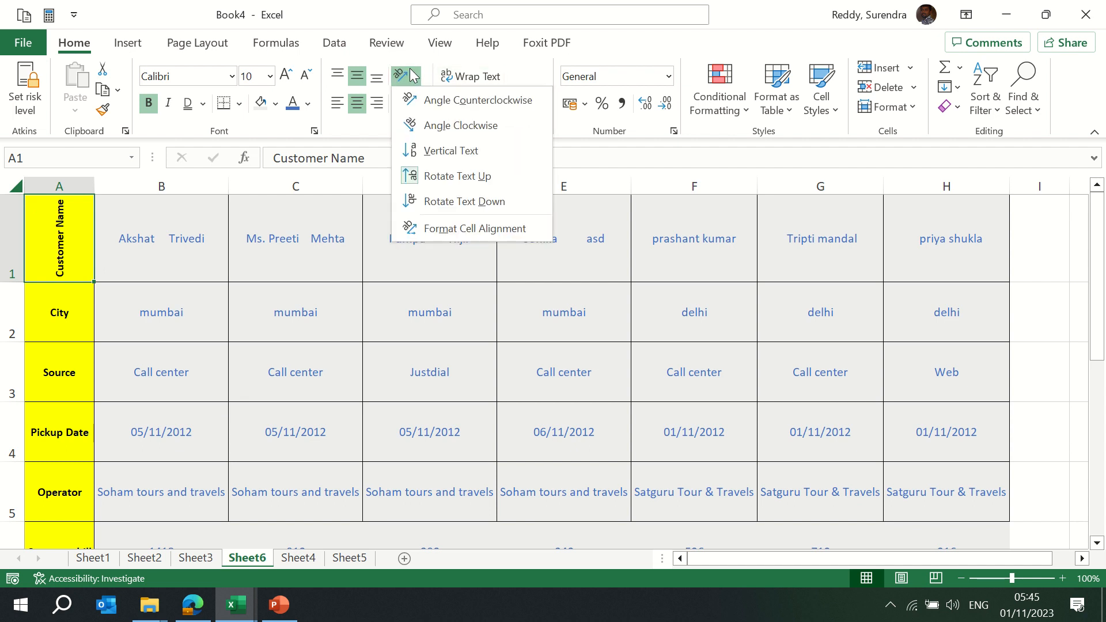
left_click(471, 229)
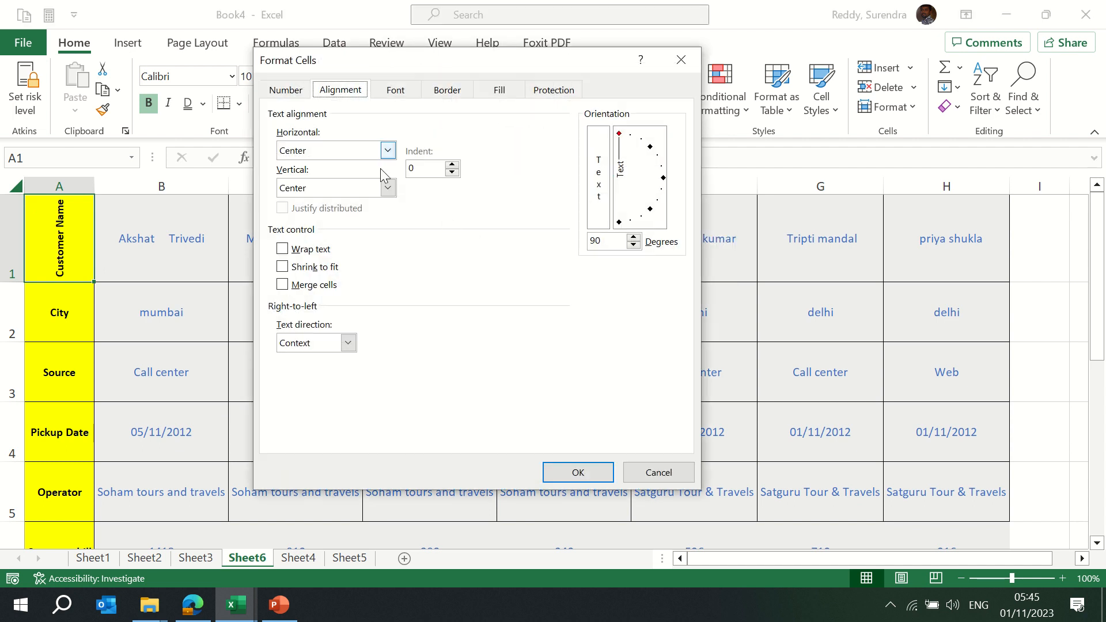
left_click(346, 152)
left_click(348, 156)
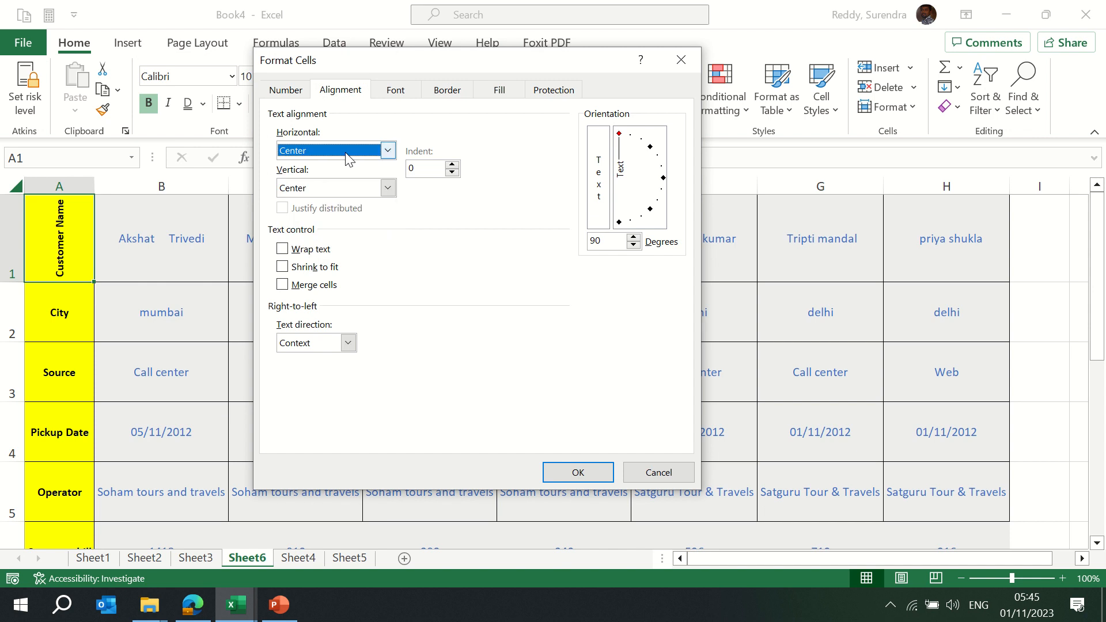
left_click_drag(621, 135, 659, 219)
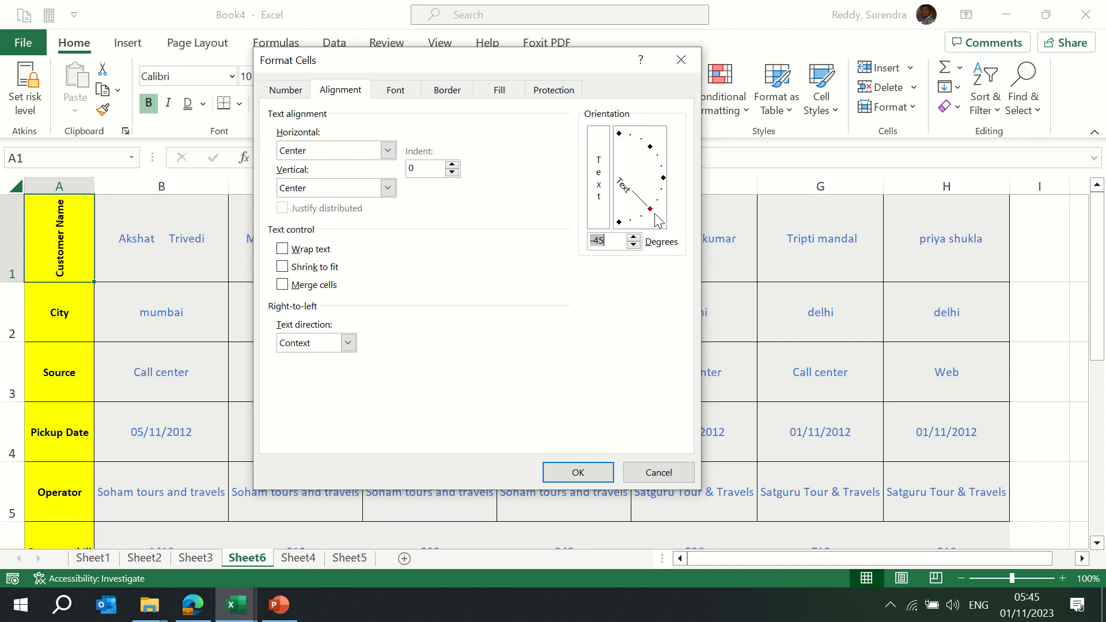
left_click(578, 472)
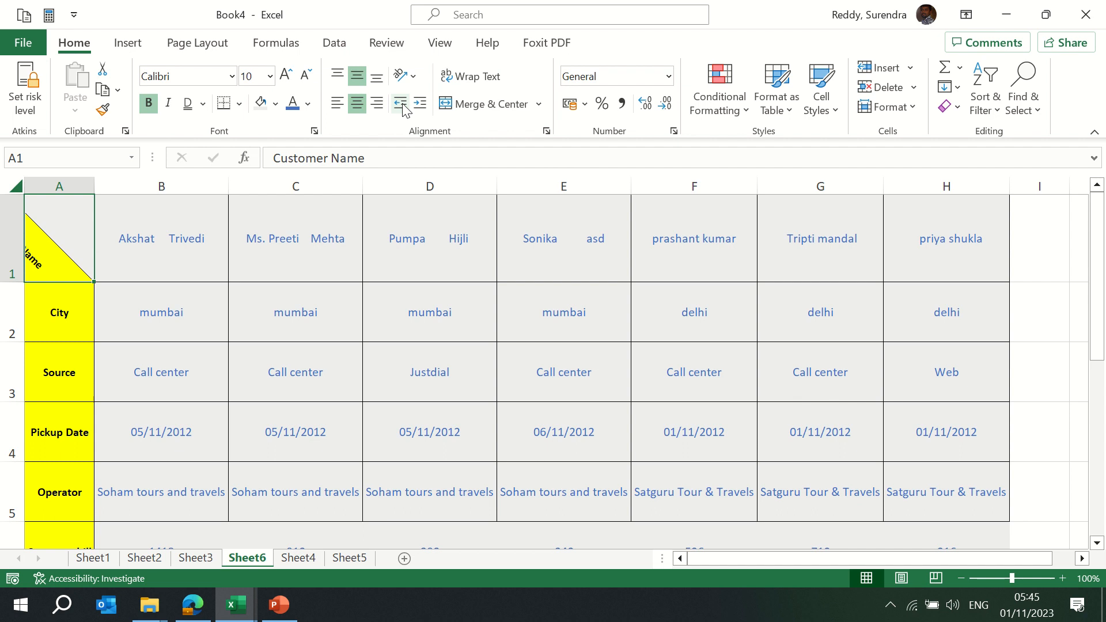
left_click(147, 314)
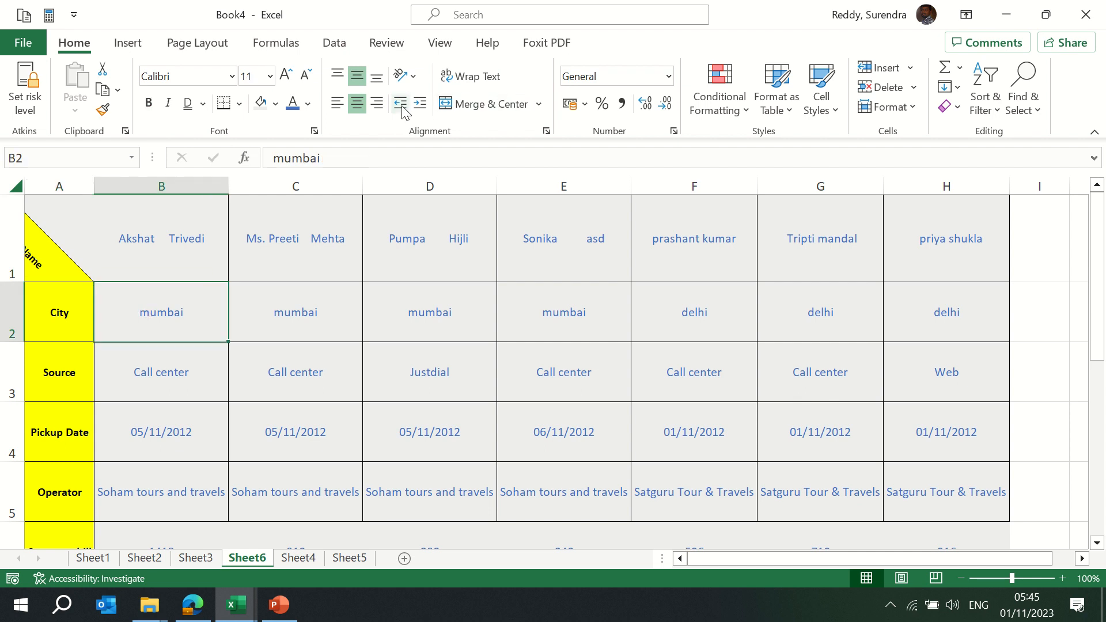
Add blank Sheet7 to Book4, then show the training workbook's Training - Plan sheet
left_click(298, 558)
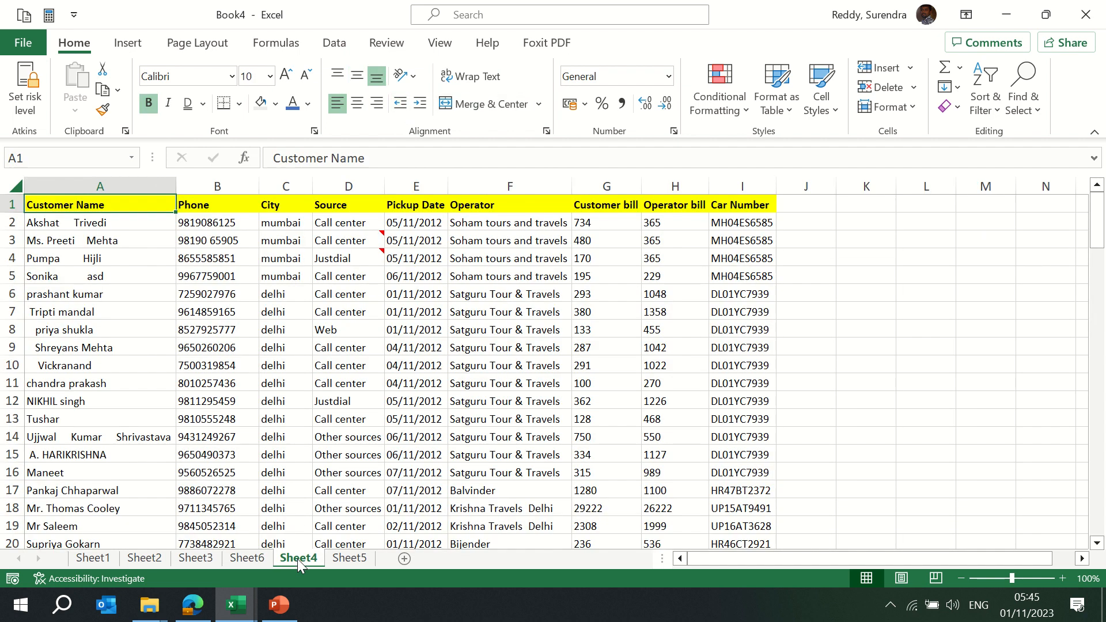
left_click(405, 559)
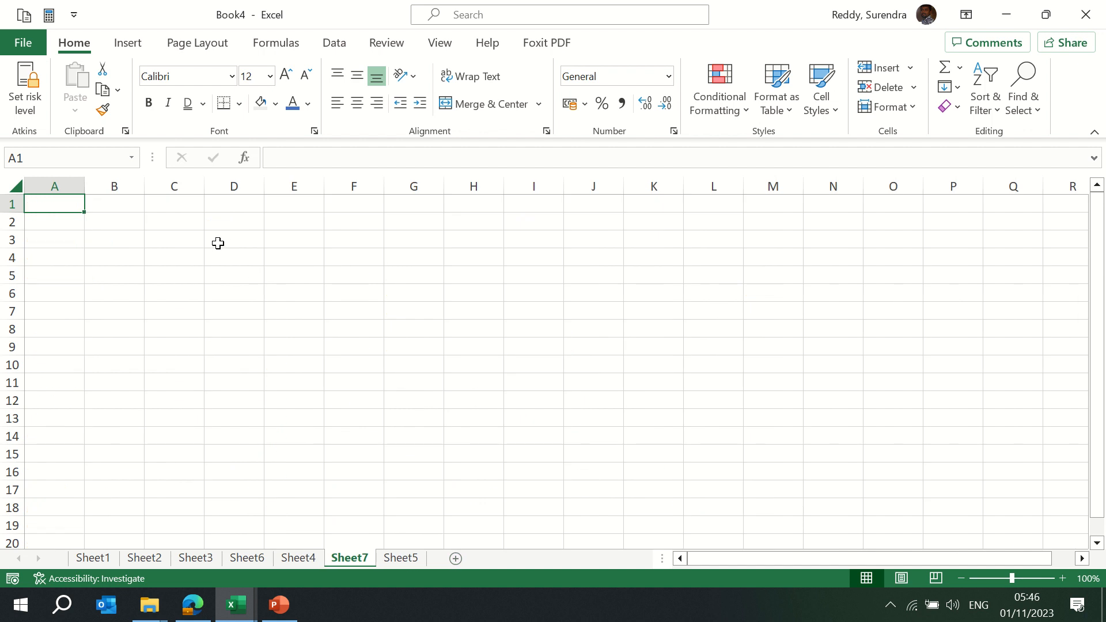
key("alt+Tab")
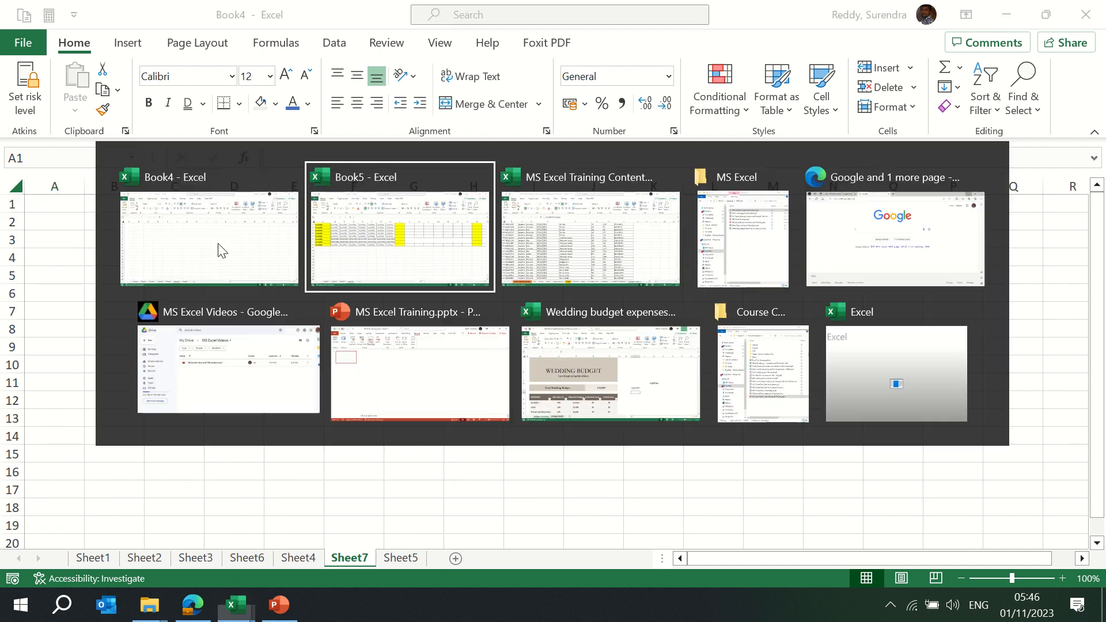
key("alt+Tab")
key("ctrl+Page_Up")
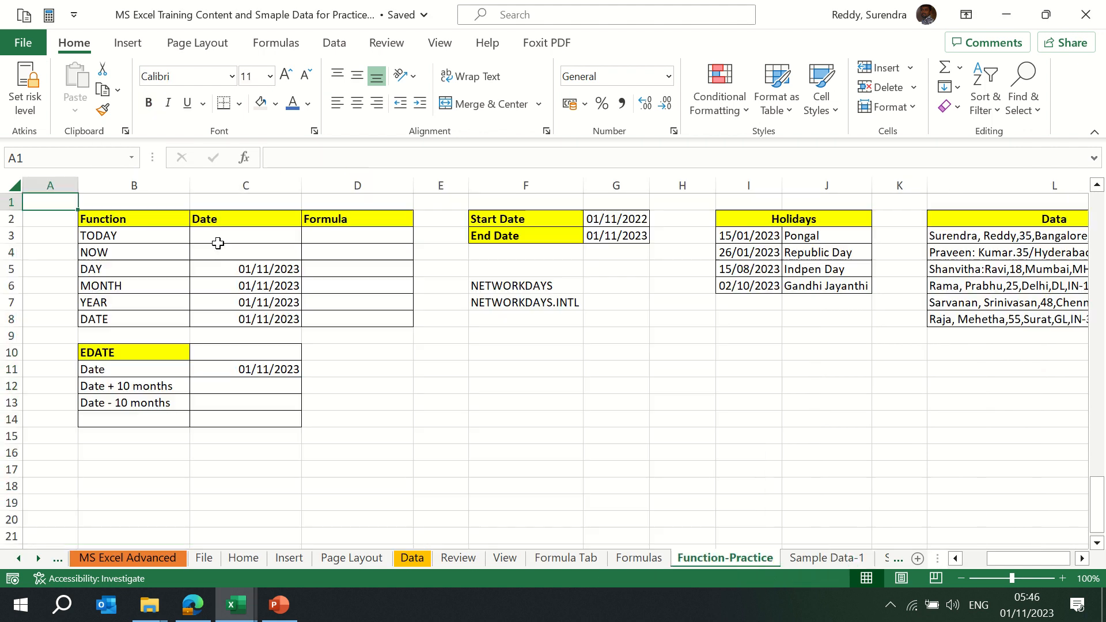
key("ctrl+Page_Up")
key("ctrl+Page_Up")
key("ctrl+Page_Up")
key("ctrl+Page_Up")
key("ctrl+Page_Up")
key("ctrl+Page_Up")
key("ctrl+Page_Up")
key("ctrl+Page_Up")
key("ctrl+Page_Up")
key("ctrl+Page_Up")
key("ctrl+Page_Up")
key("ctrl+Page_Up")
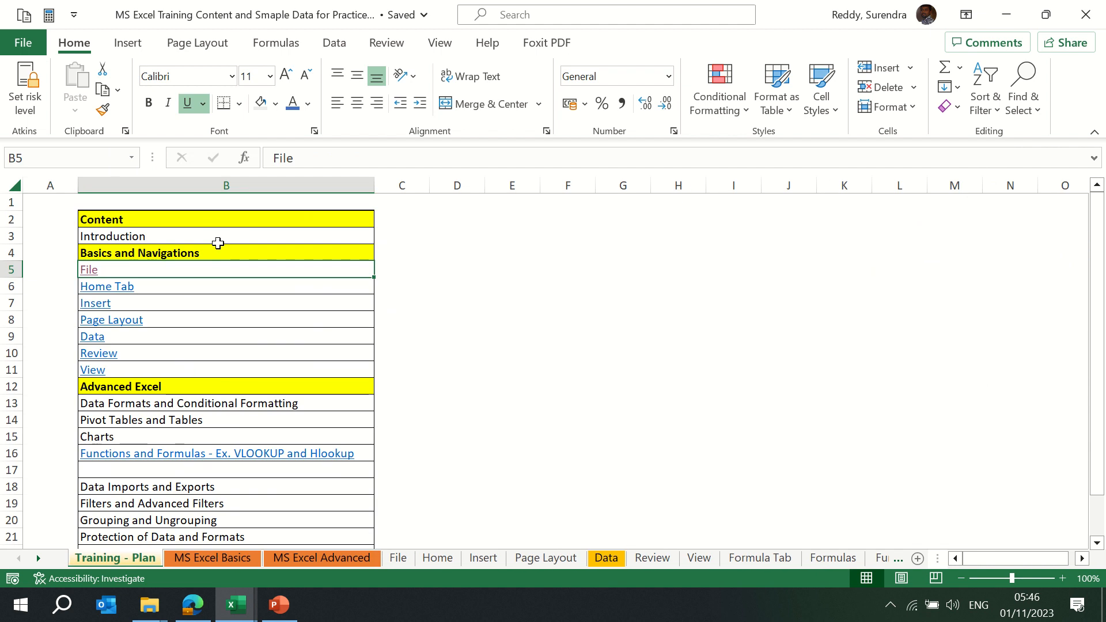
Copy the Getting Started with Excel section from the MS Excel Basics sheet
key("ctrl+Page_Down")
key("Up")
key("Up")
key("Up")
key("Up")
key("Up")
key("Up")
key("Up")
key("Up")
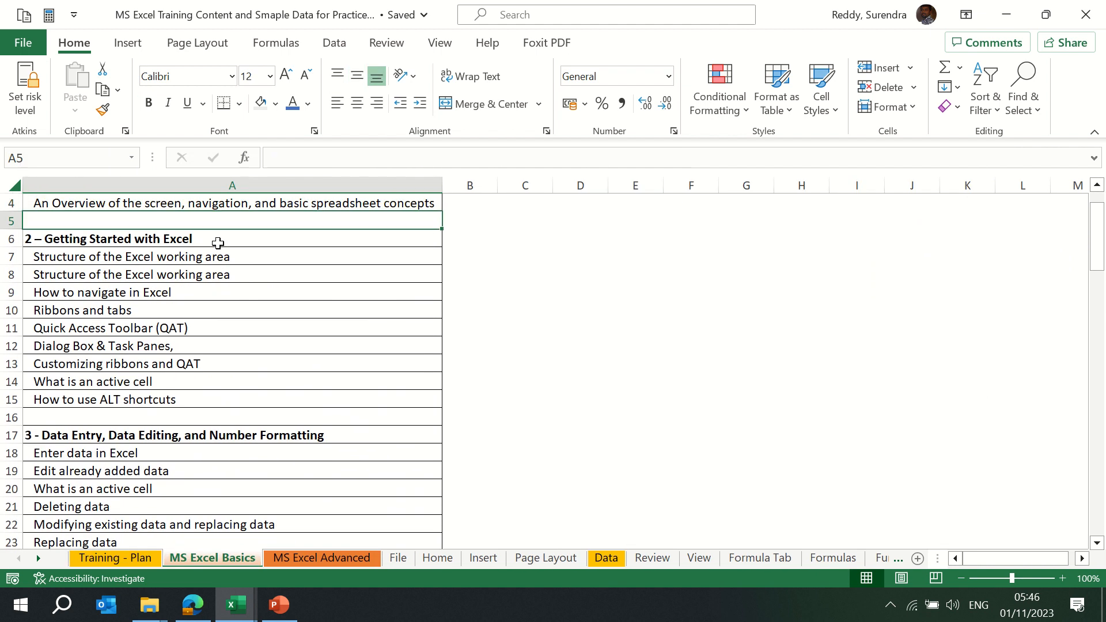
key("Down")
scroll(218, 242, "up", 1)
key("Down")
key("Down")
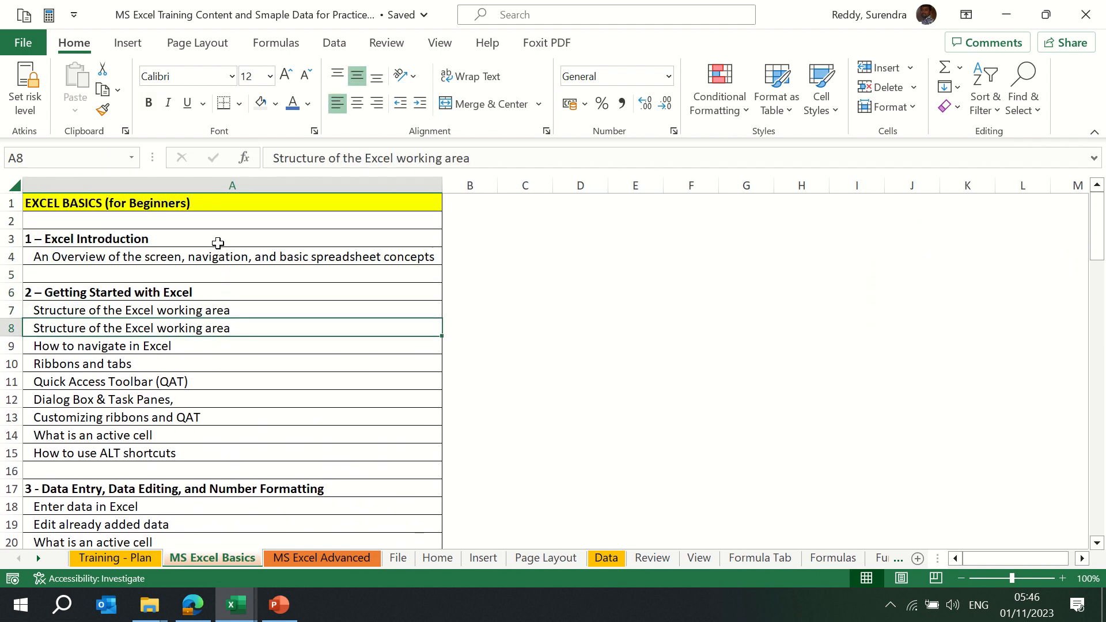
key("Up")
key("Up")
key("ctrl+shift+Down")
key("ctrl+c")
Paste the list into Sheet7 A1:A10 of Book4 and auto-fit column A
key("alt+Tab")
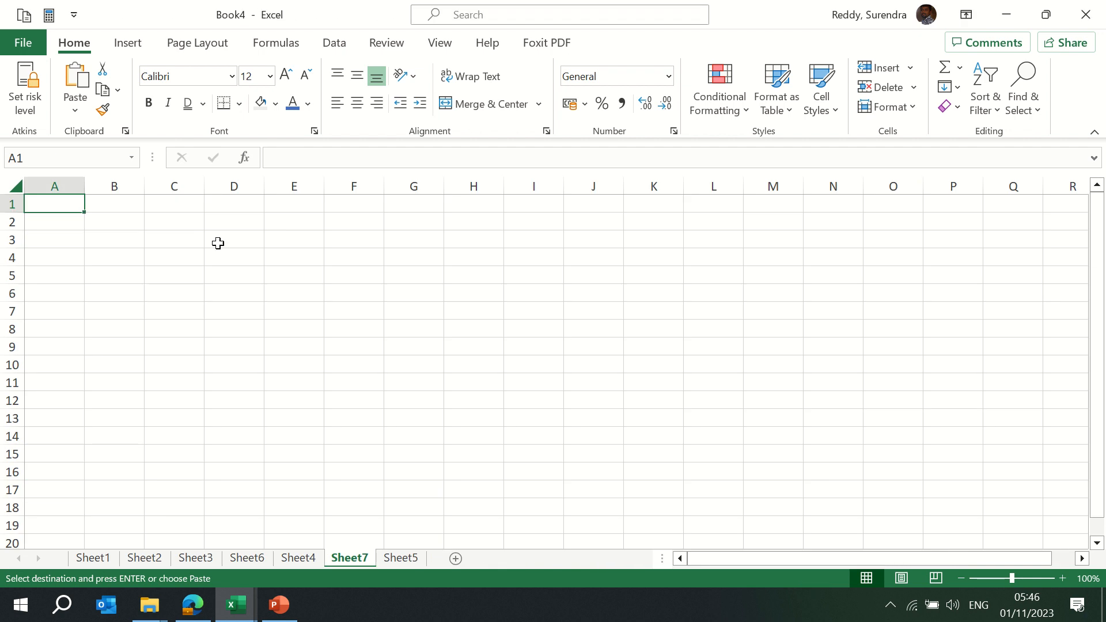
key("Return")
key("alt+o")
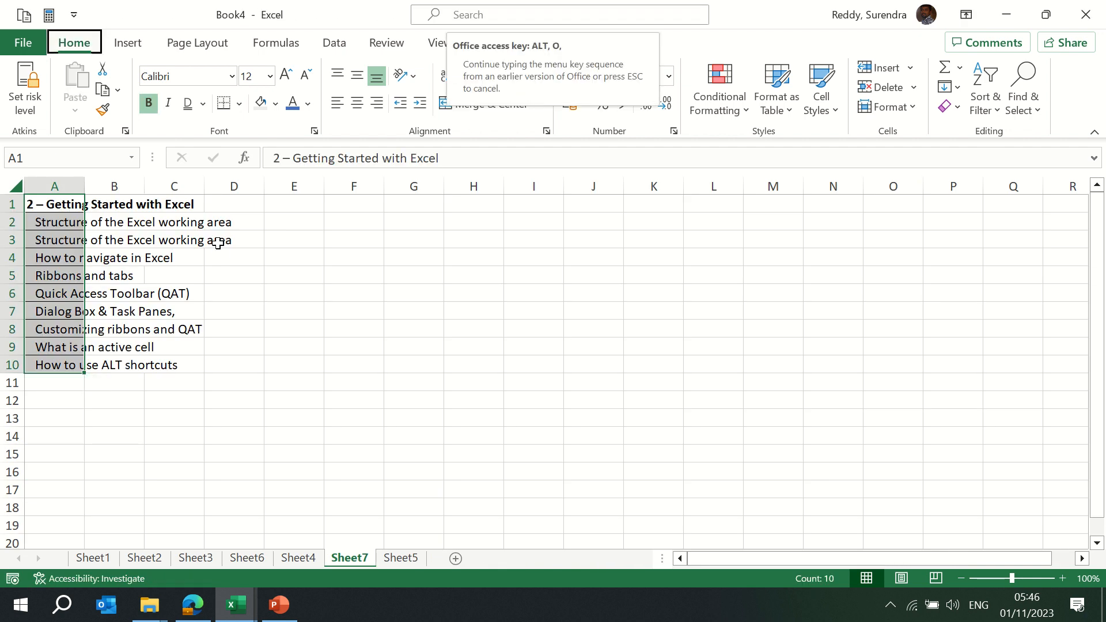
key("c")
key("a")
key("ctrl+Home")
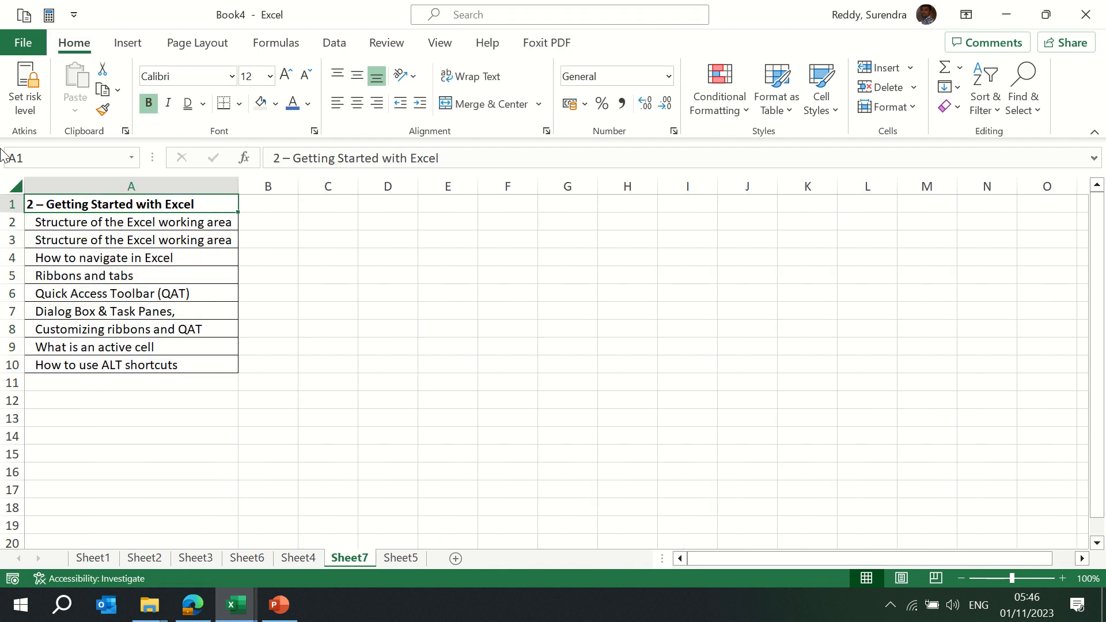
left_click(58, 223)
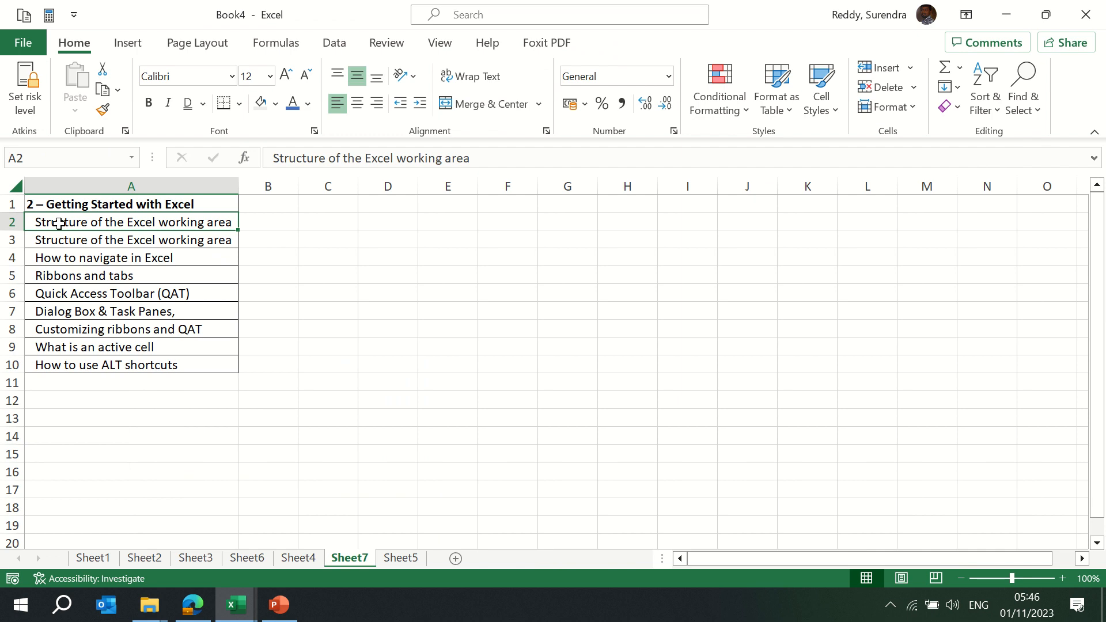
Indent topics A2:A10 by exactly one level after trying several indent amounts
key("ctrl+shift+Down")
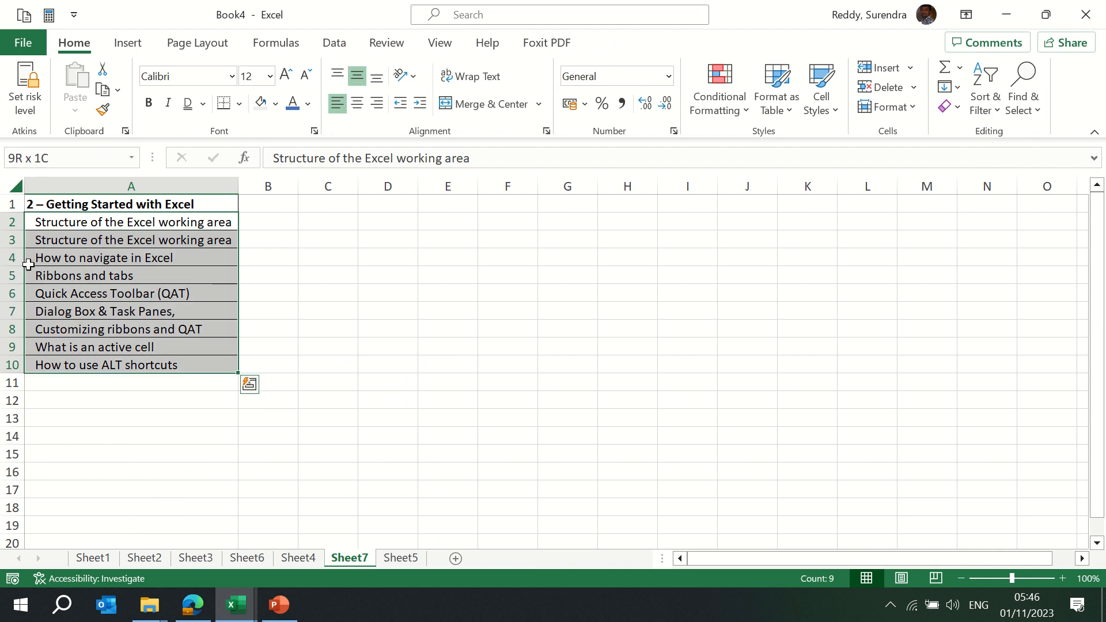
left_click(420, 103)
left_click(425, 102)
left_click(425, 102)
left_click(425, 103)
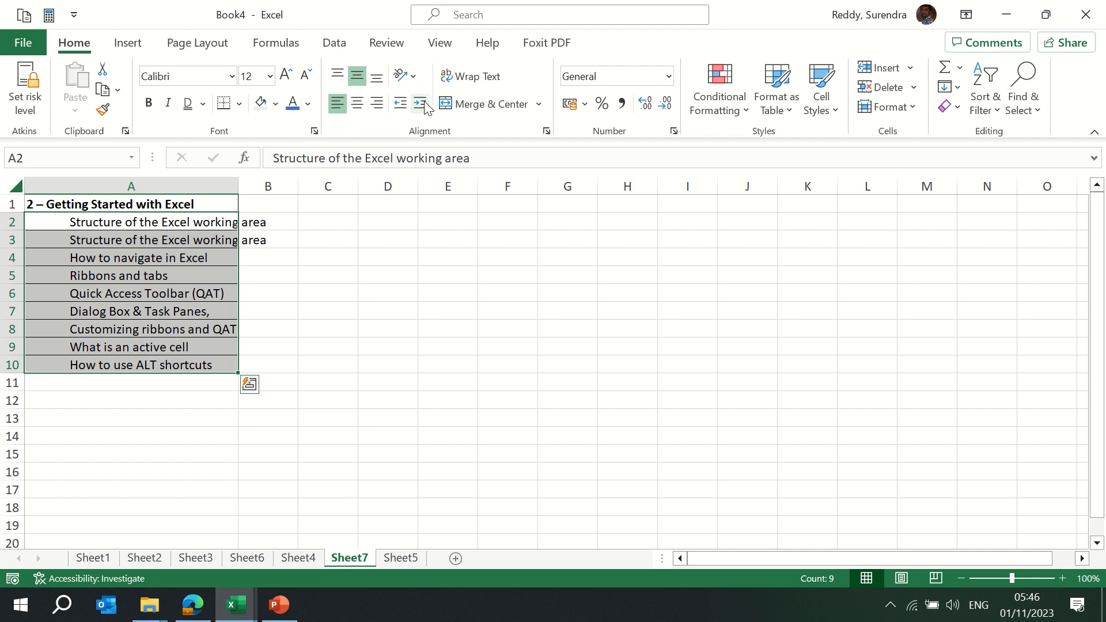
left_click(404, 103)
left_click(402, 103)
left_click(401, 104)
left_click(401, 103)
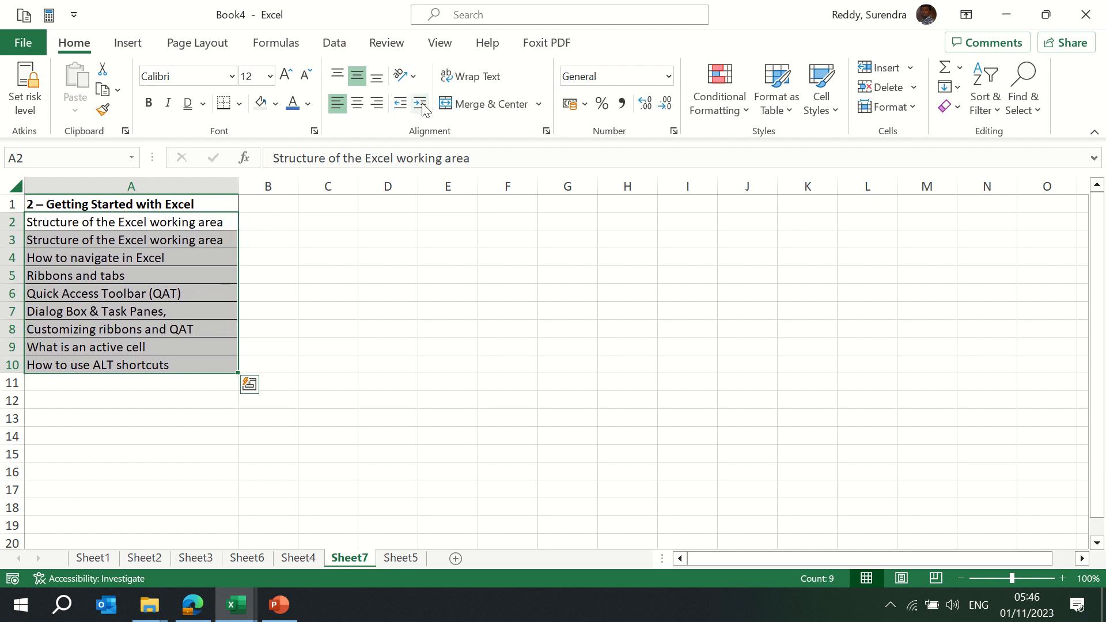
left_click(421, 103)
left_click(421, 103)
left_click(421, 103)
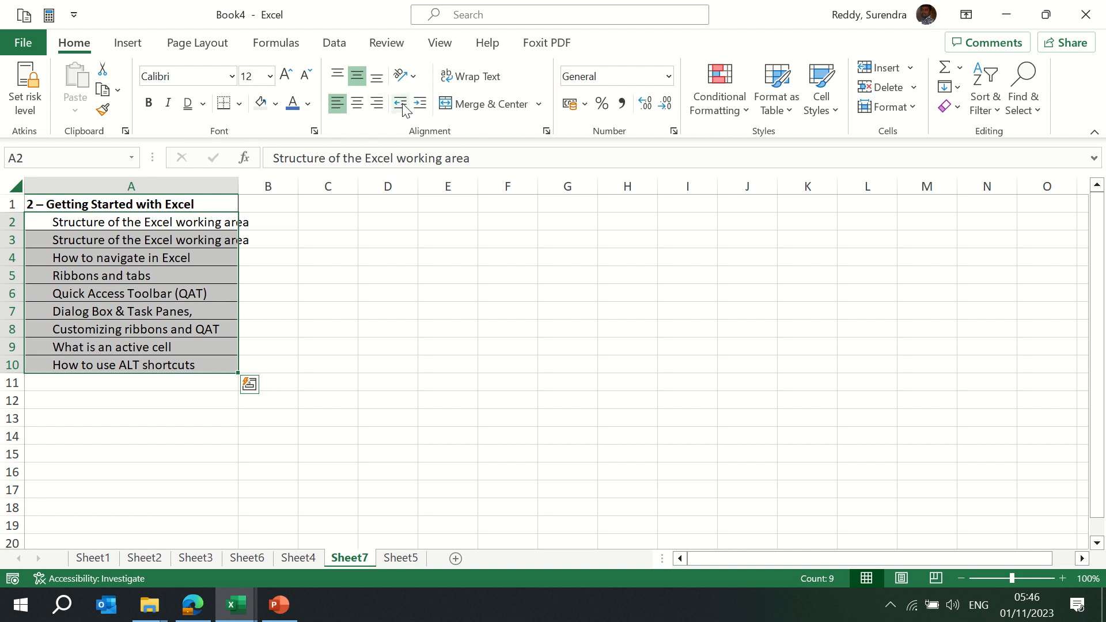
left_click(401, 104)
left_click(420, 104)
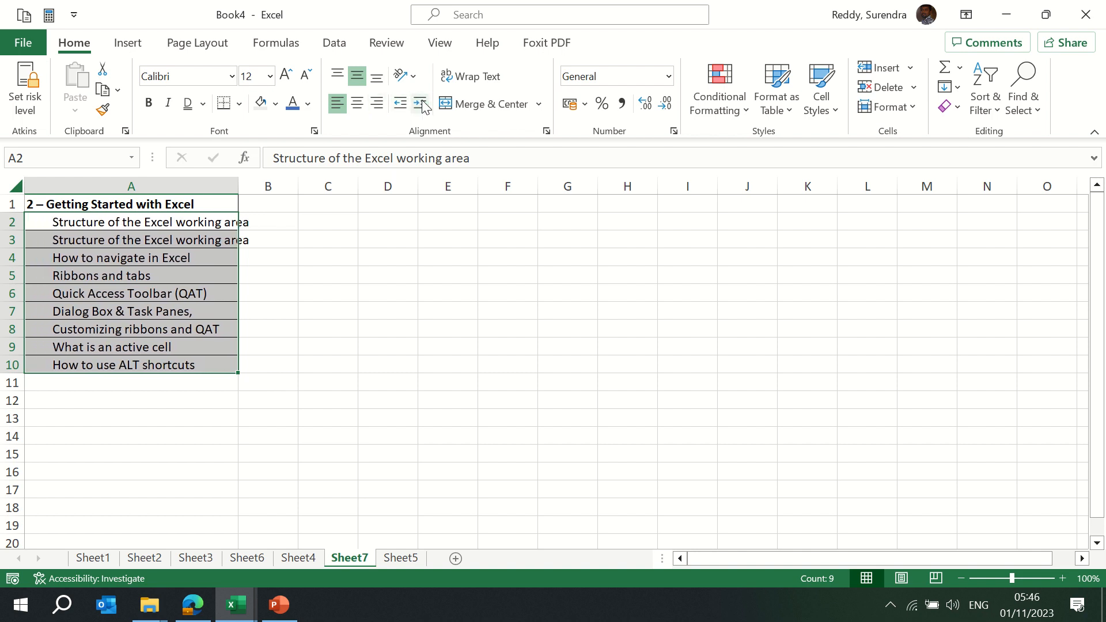
left_click(400, 104)
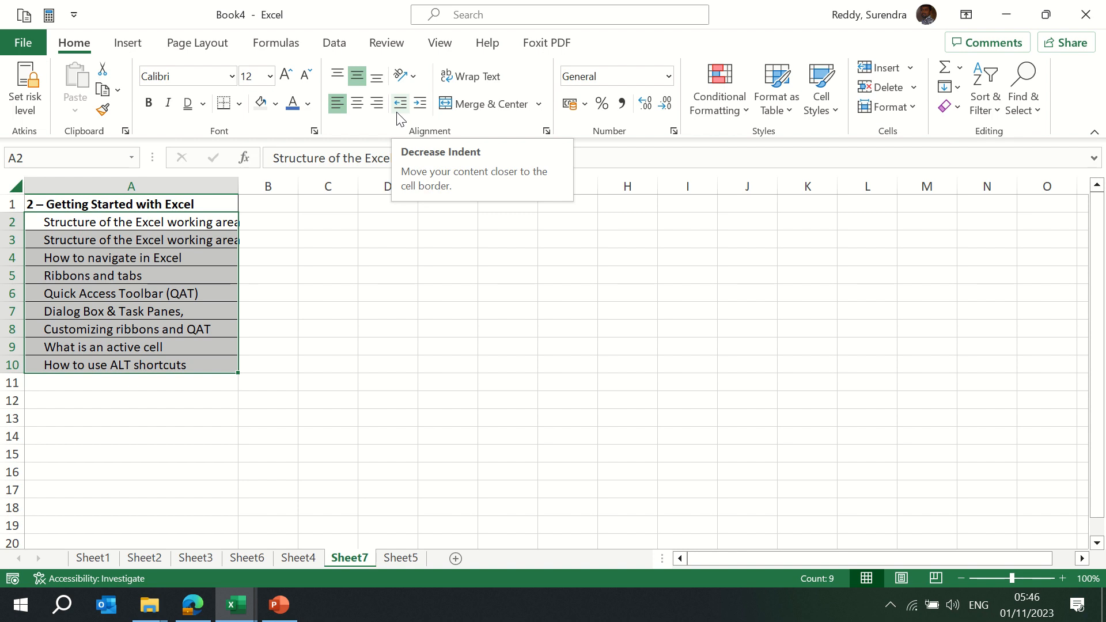
left_click(272, 245)
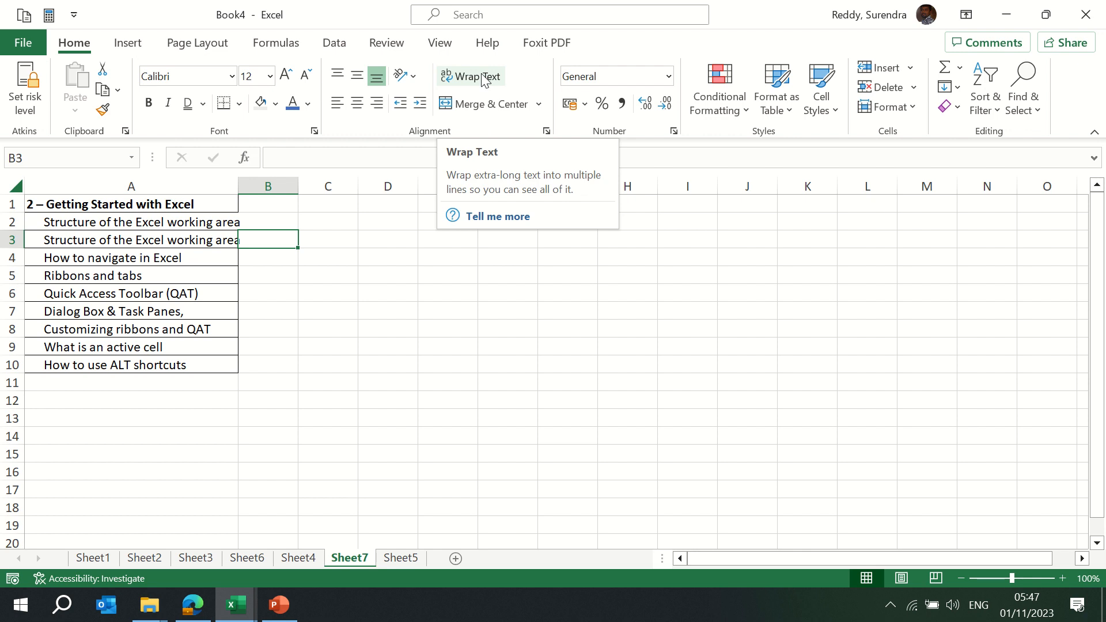
Briefly switch to the Google Drive browser window, then return to Book4
key("alt+Tab")
key("Tab")
key("Tab")
key("Tab")
key("Tab")
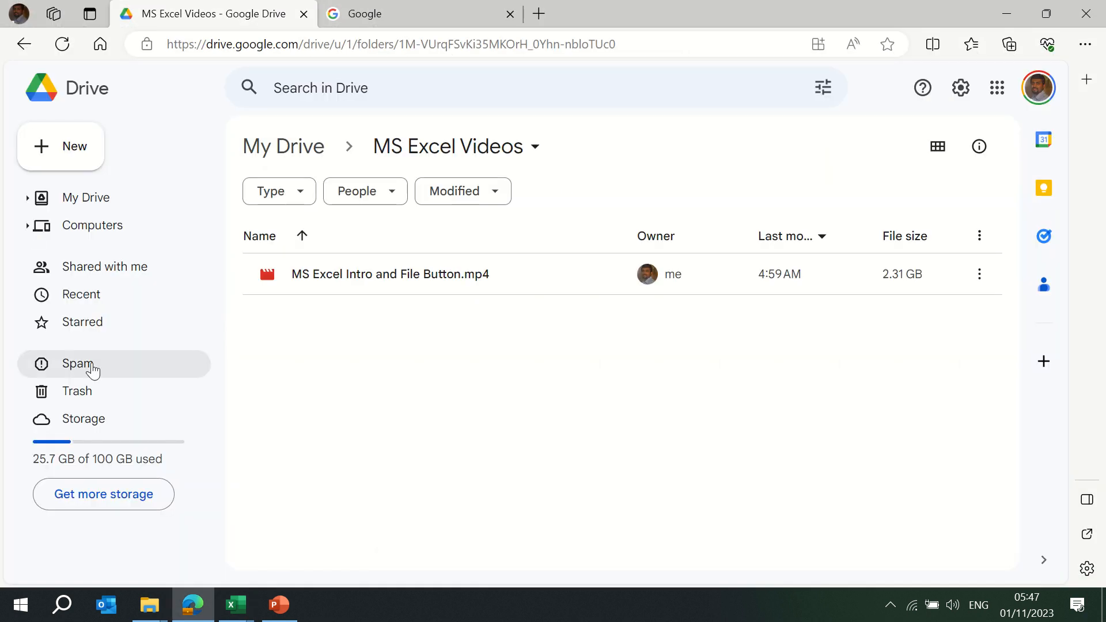
mouse_move(243, 612)
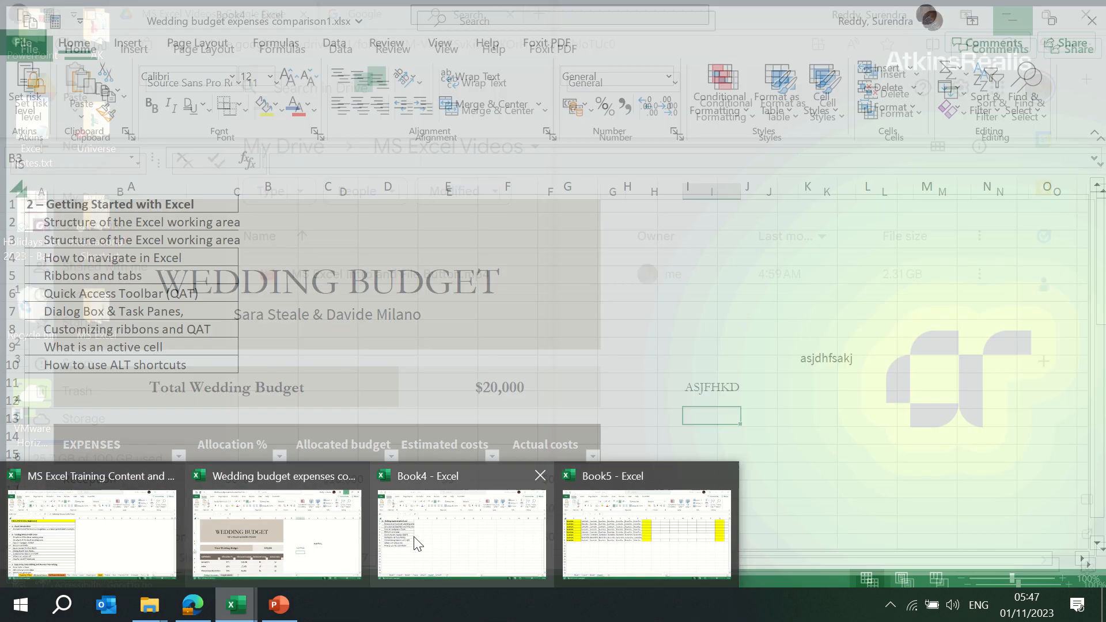
left_click(415, 548)
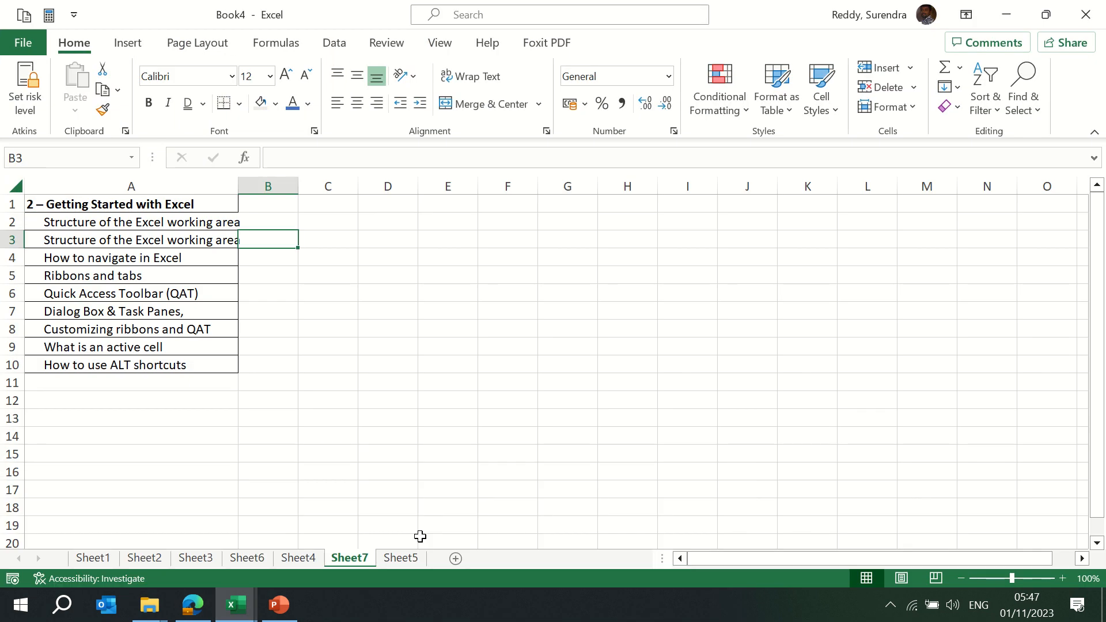
Copy A3's 'Structure of the Excel working area' phrase and append it to A2
left_click(167, 221)
left_click(228, 242)
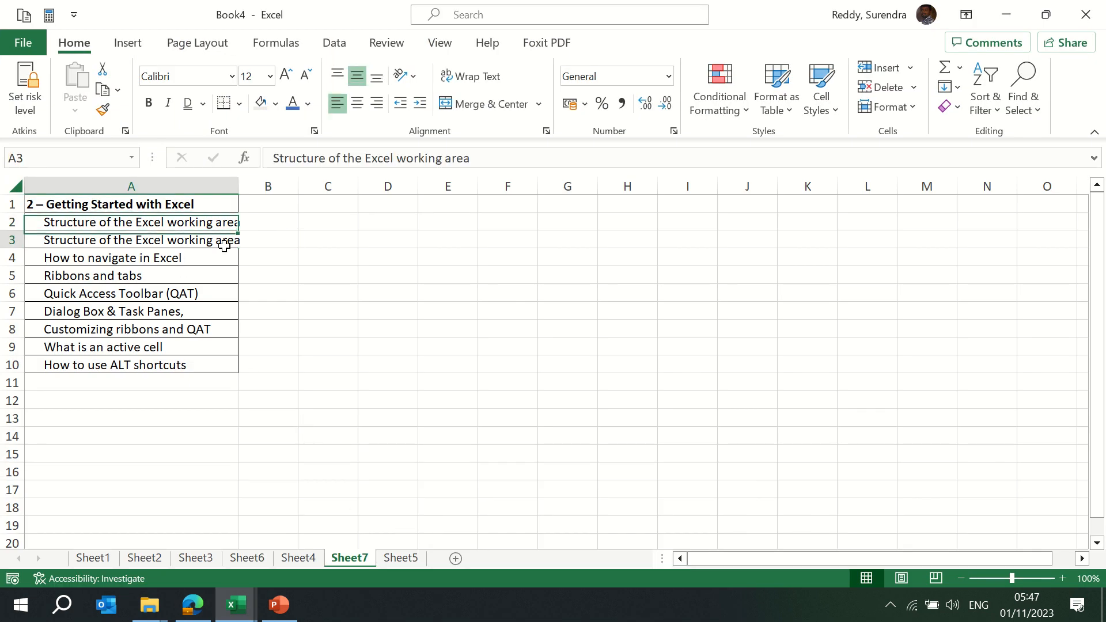
triple_click(508, 153)
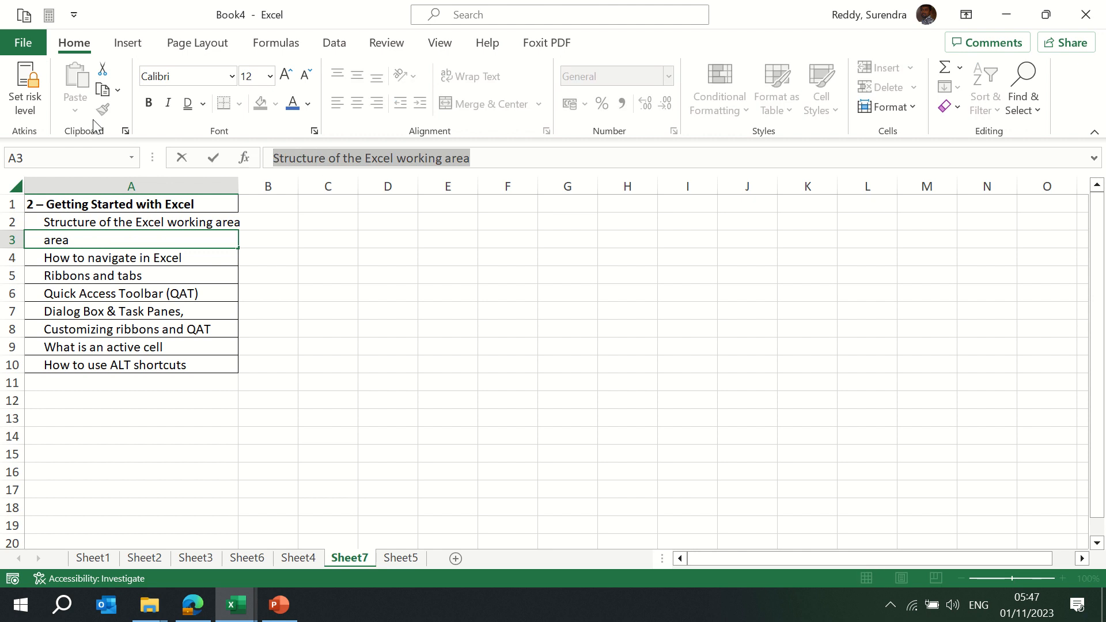
key("ctrl+c")
key("Escape")
left_click(86, 222)
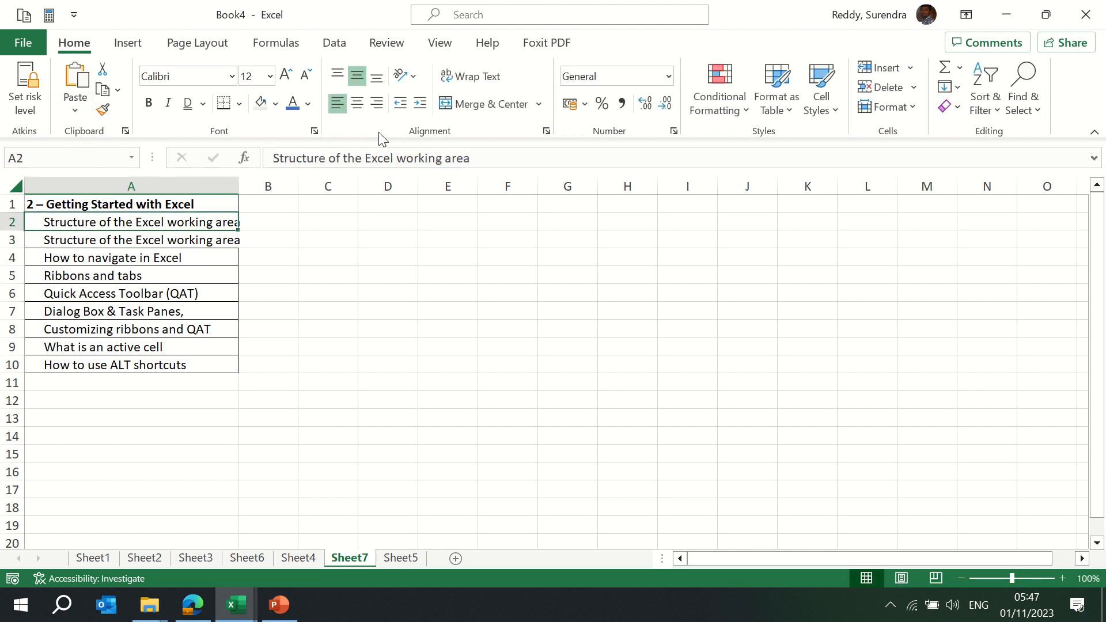
left_click(502, 158)
key("ctrl+v")
key("ctrl+Return")
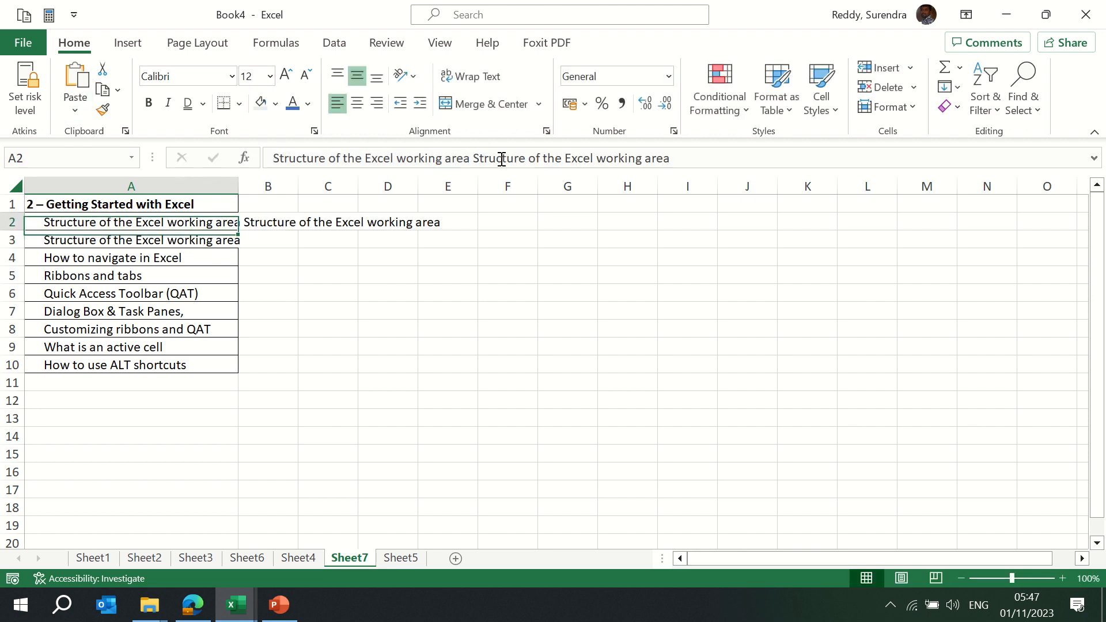
Append the phrase to A2 twice more so it repeats four times
left_click_drag(707, 155, 217, 138)
key("ctrl+c")
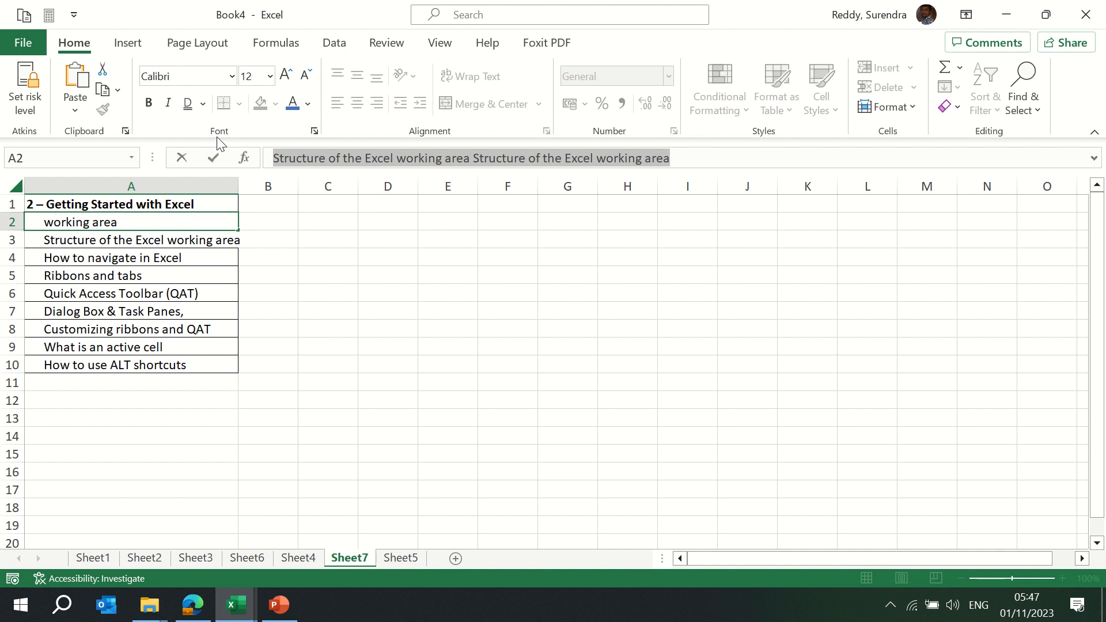
key("Right")
key("ctrl+v")
key("Return")
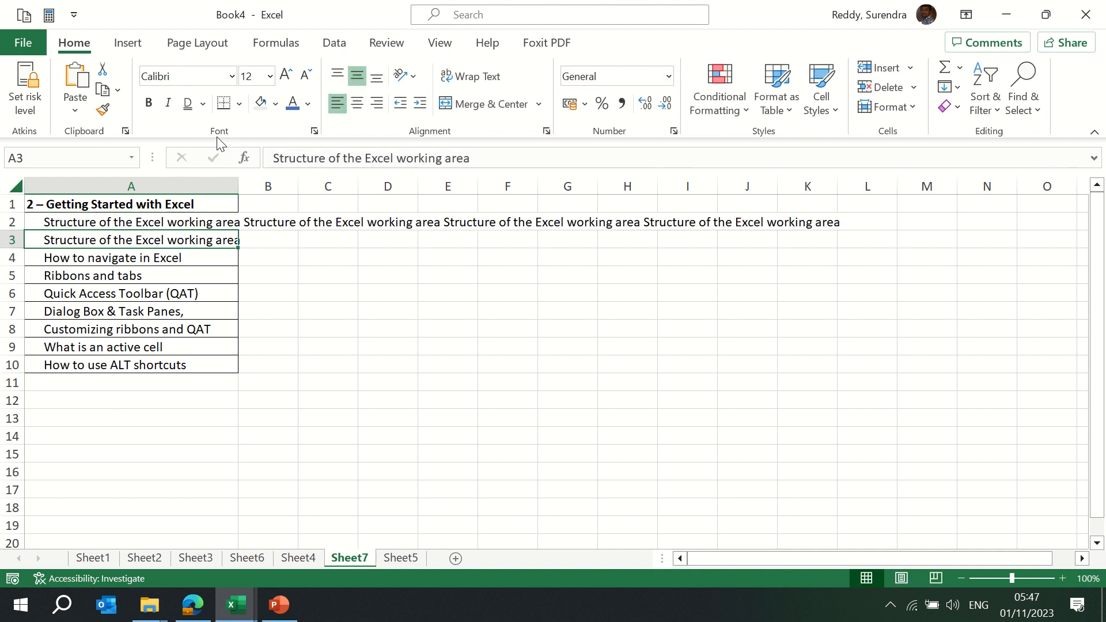
key("Up")
Auto-fit column A to the long A2 entry
key("ctrl+space")
key("alt+h")
key("o")
key("i")
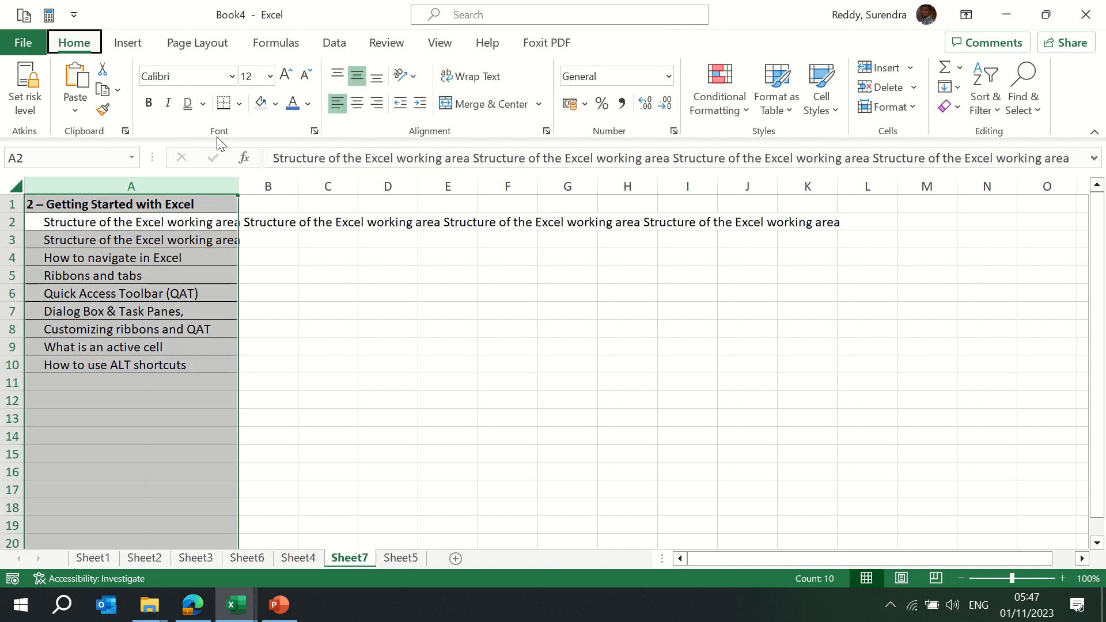
key("ctrl+Home")
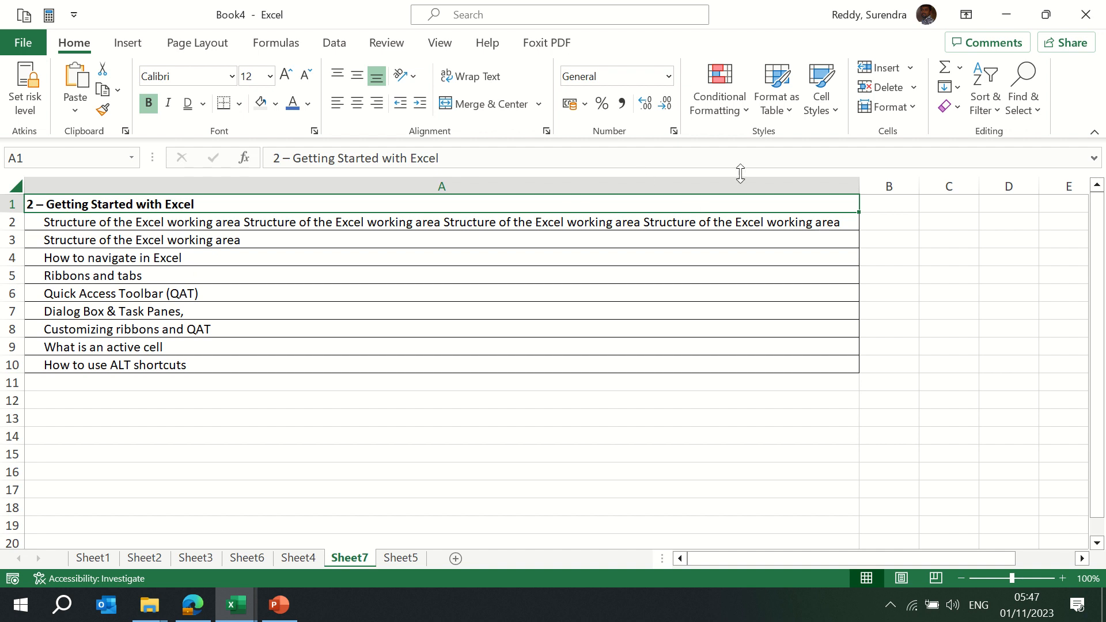
Narrow column A to about half, wrap its text, and go to Sheet4
left_click_drag(862, 192, 489, 237)
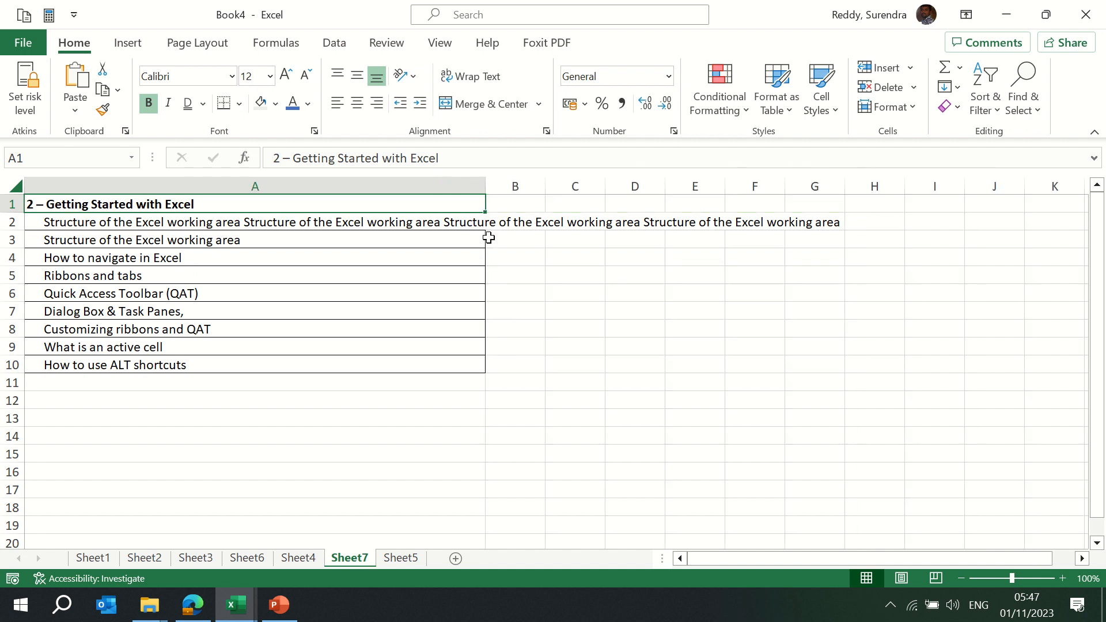
left_click(472, 79)
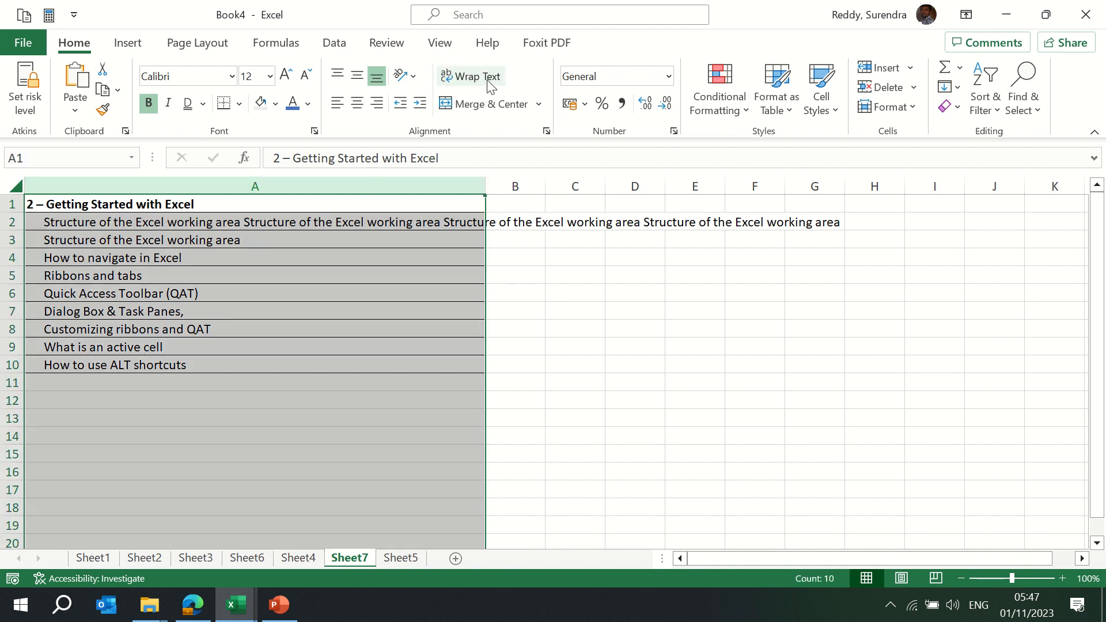
left_click(468, 77)
left_click(268, 227)
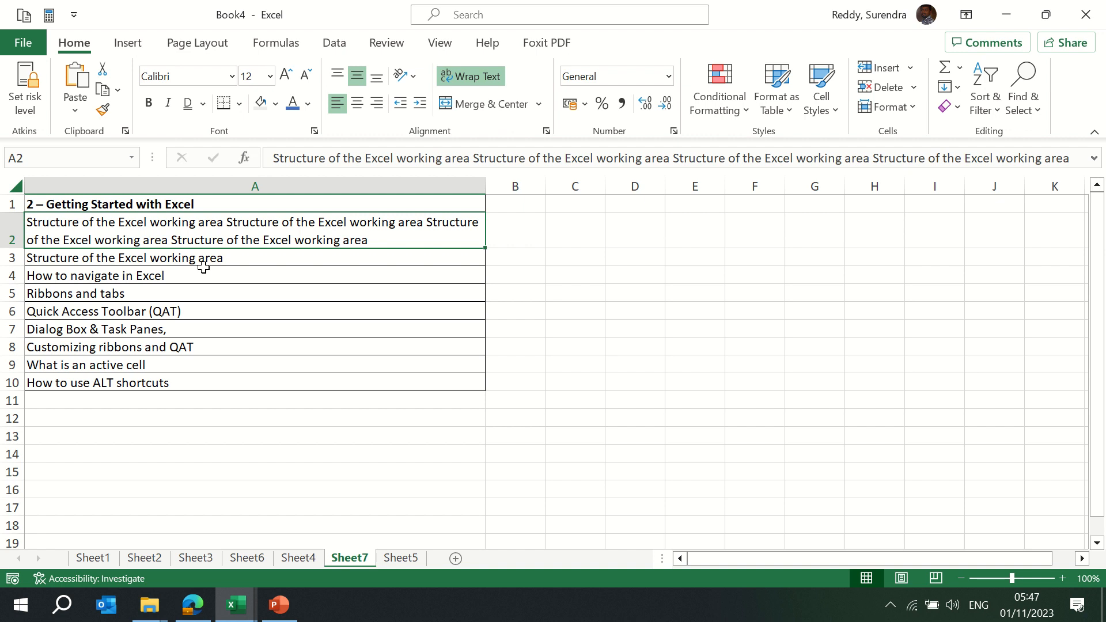
key("ctrl+Page_Up")
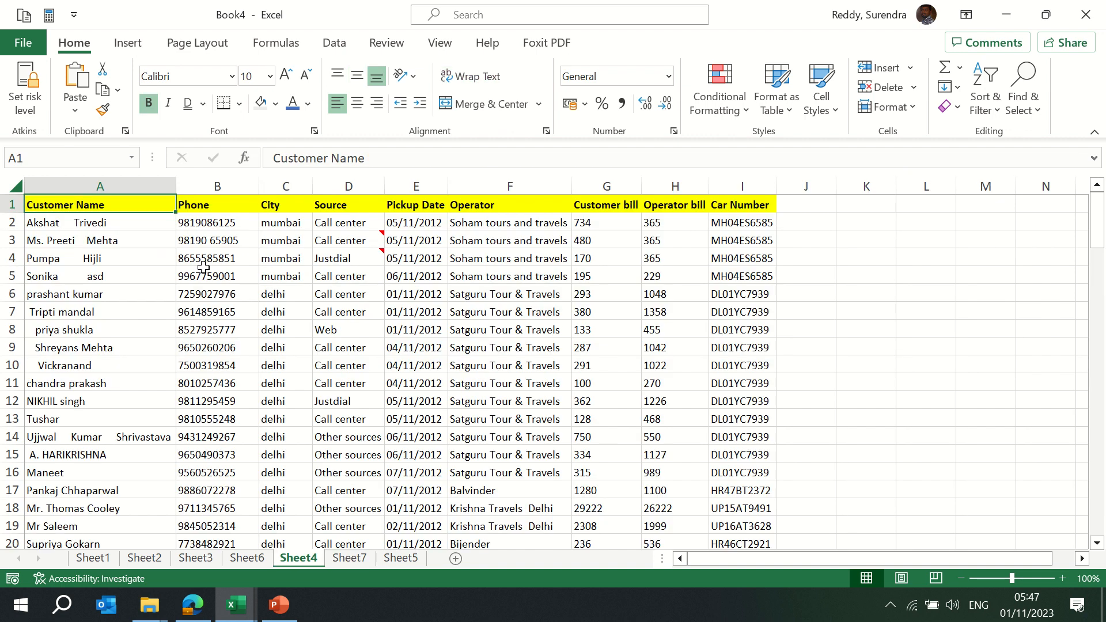
Insert a title row reading 'Cab Details' and merge and centre it across A1:I1
key("shift+space")
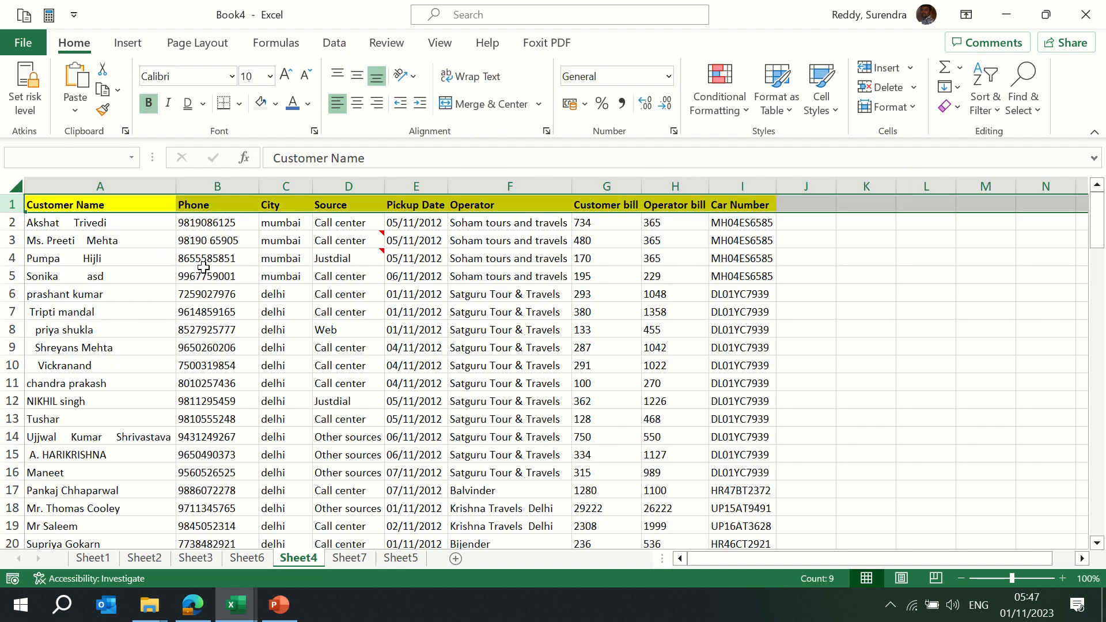
key("ctrl+shift+plus")
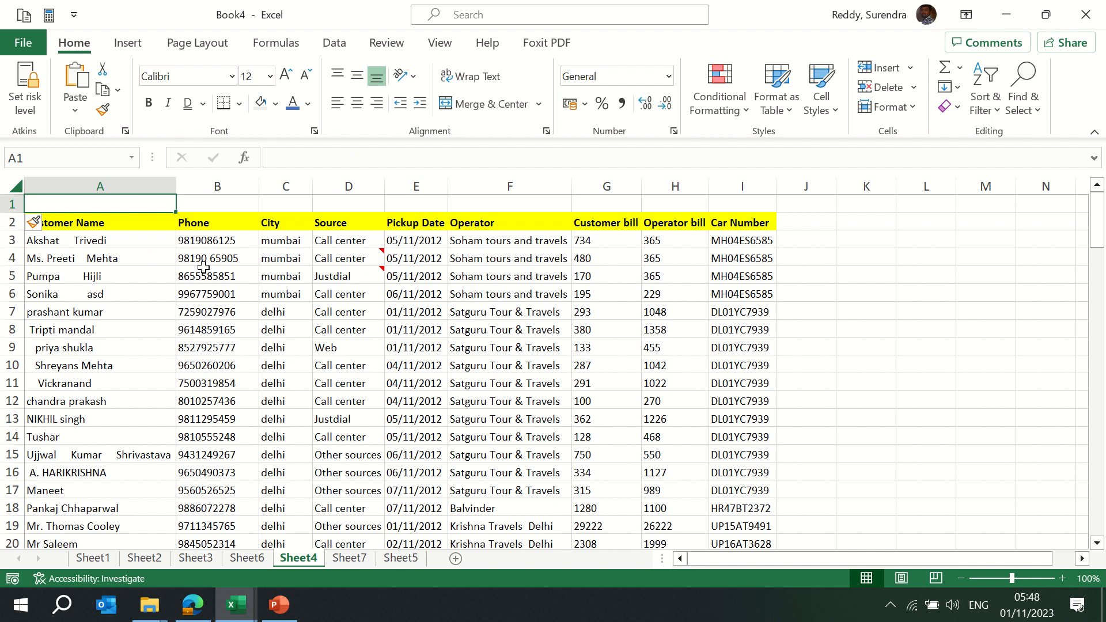
type("Cab Detai")
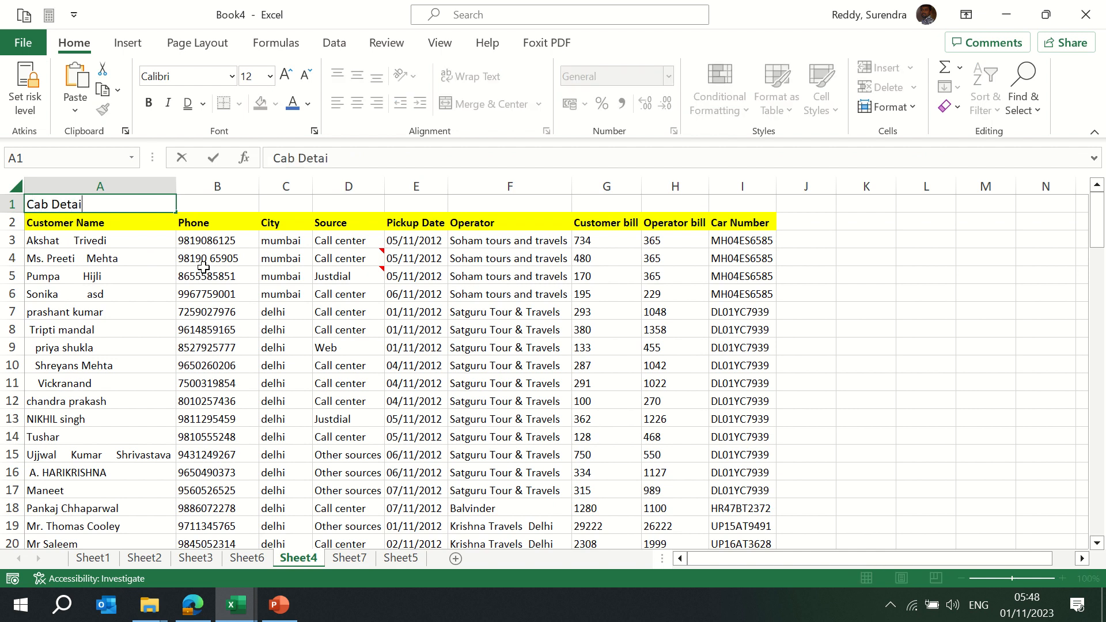
type("ls")
key("Return")
key("Up")
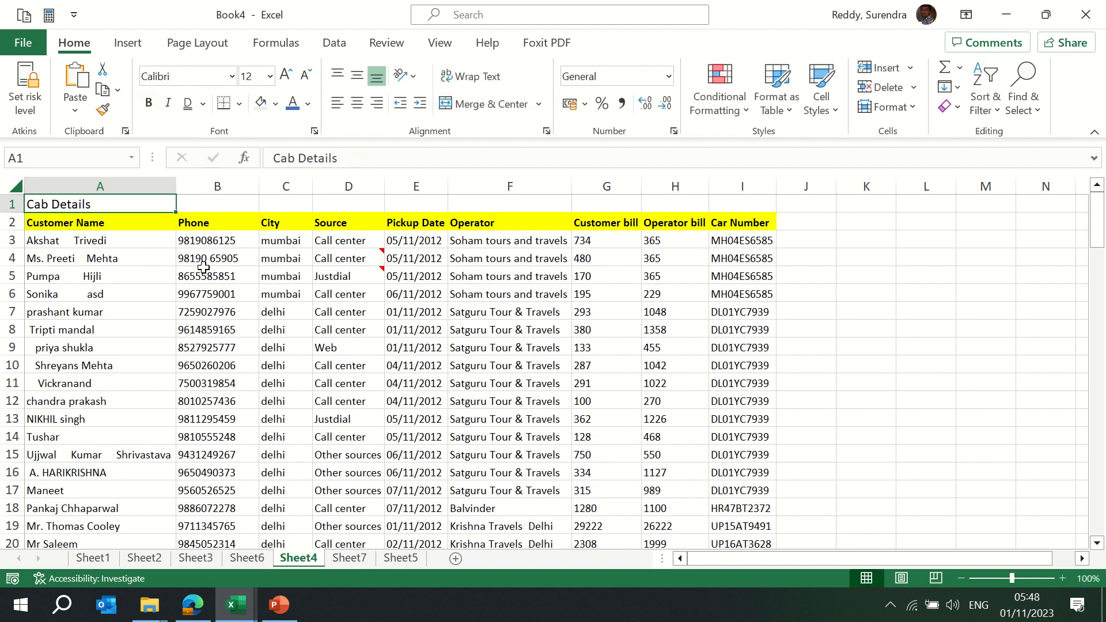
key("shift+Right")
key("shift+Right")
key("shift+Right")
key("shift+Right")
key("shift+Right")
key("shift+Right")
key("shift+Right")
key("shift+Right")
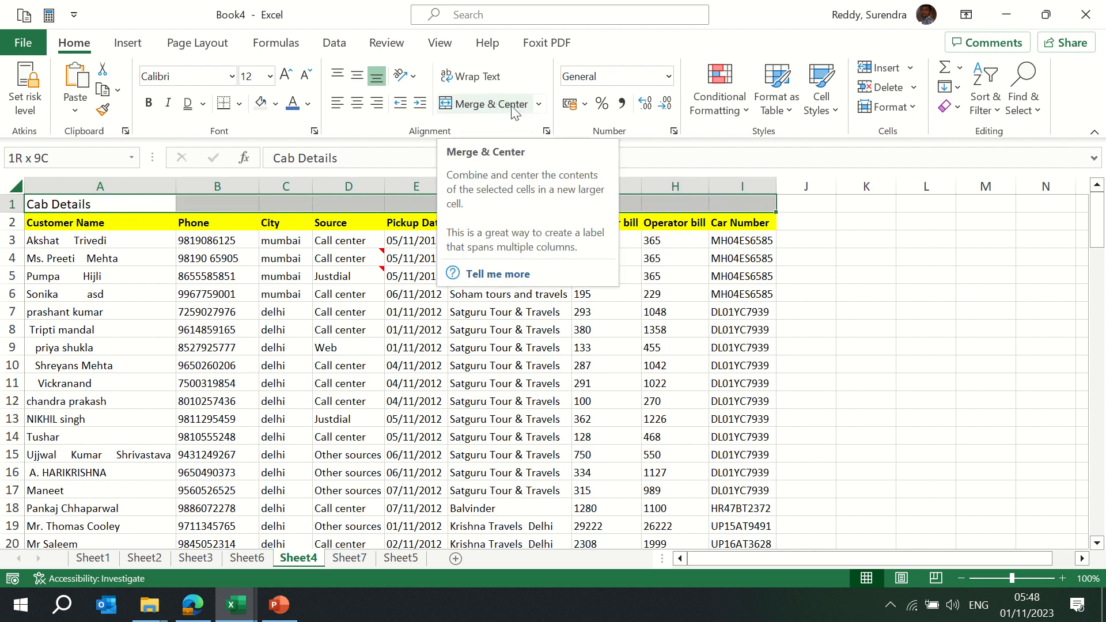
left_click(539, 104)
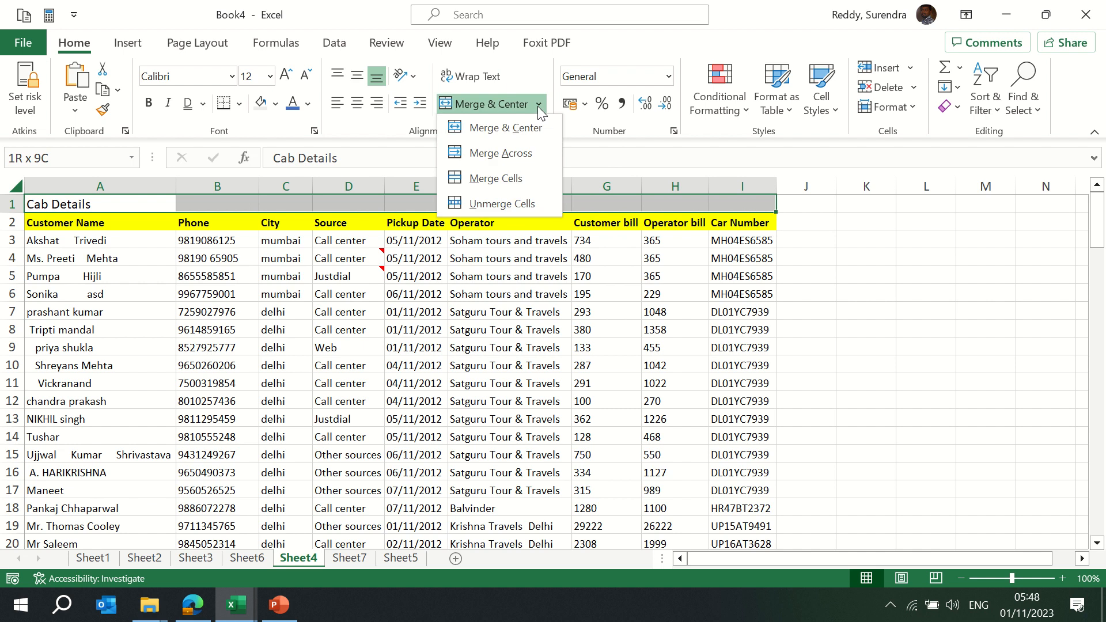
left_click(516, 130)
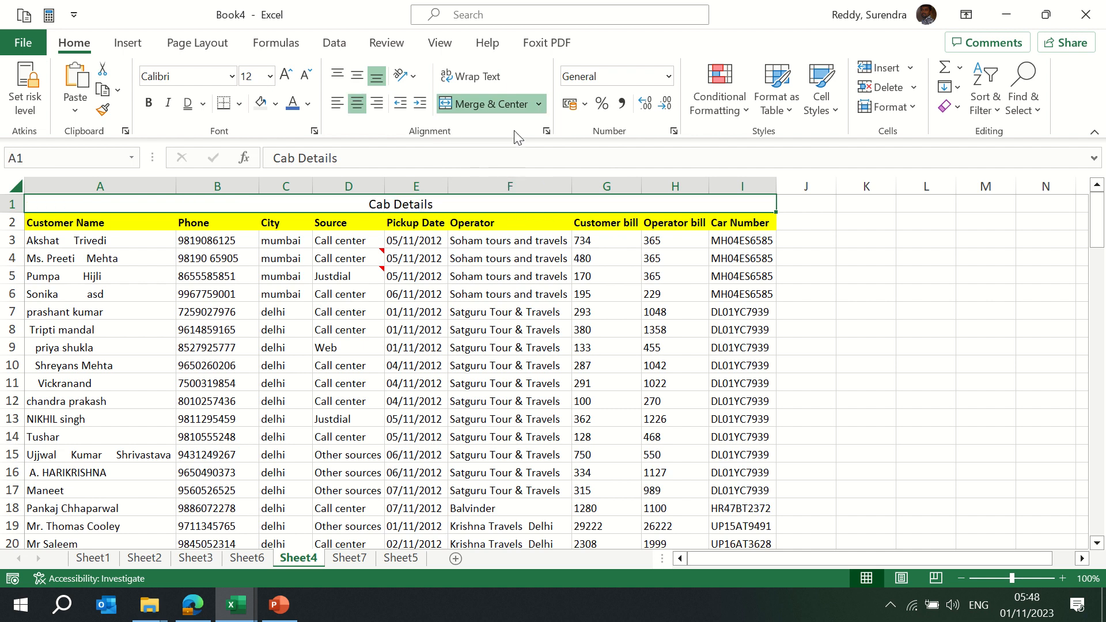
Format the Cab Details title bold, orange, size 20 with a grey fill
left_click(148, 103)
left_click(309, 105)
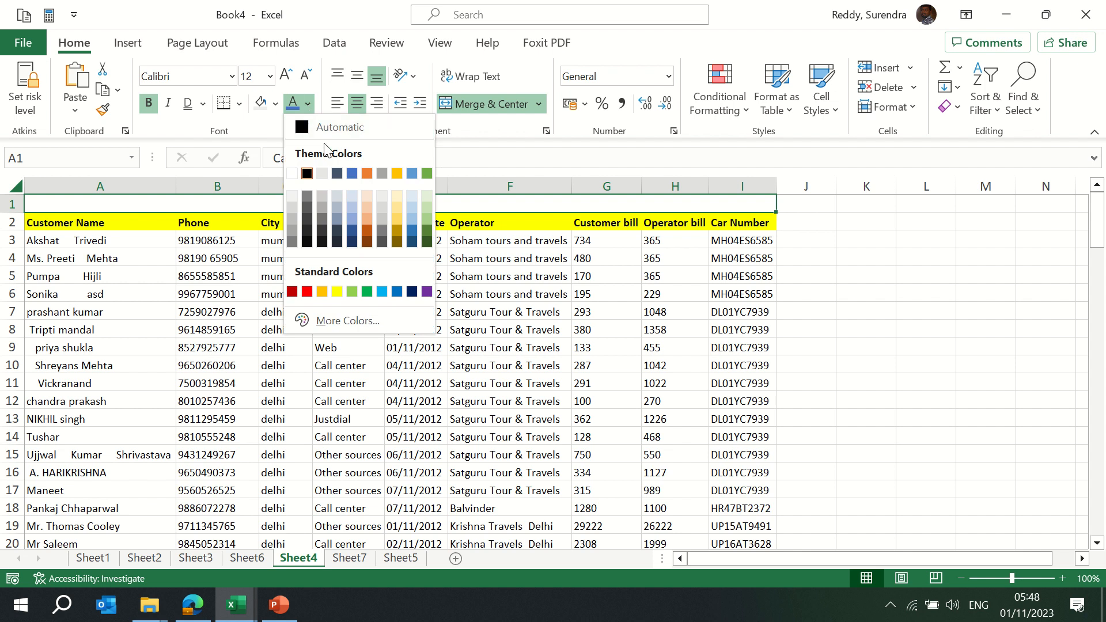
left_click(367, 172)
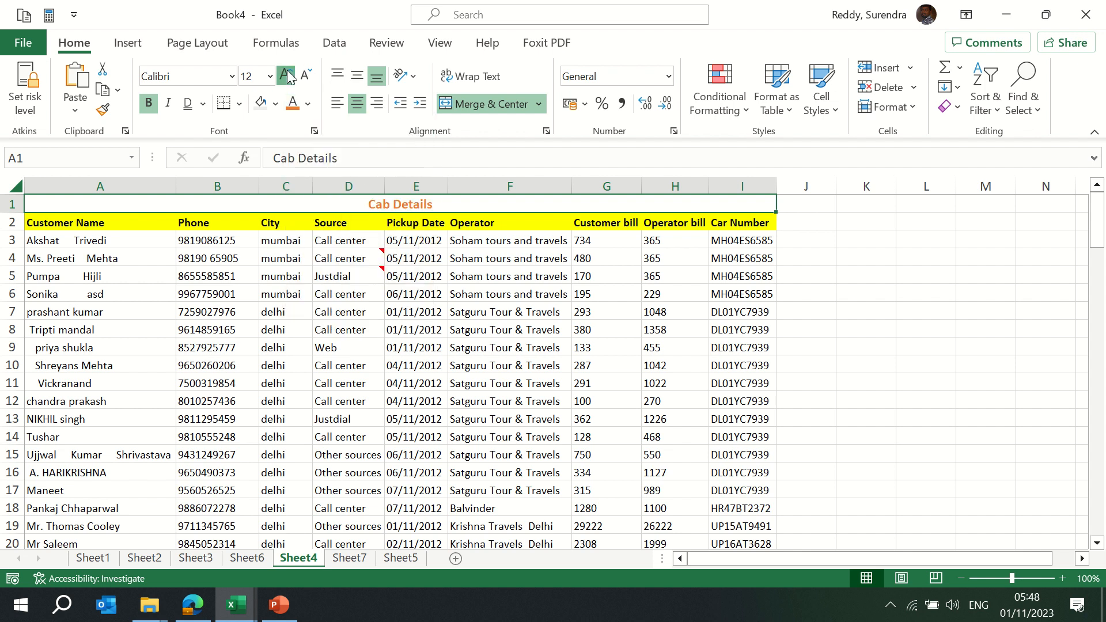
left_click(287, 74)
left_click(287, 75)
left_click(287, 74)
left_click(287, 75)
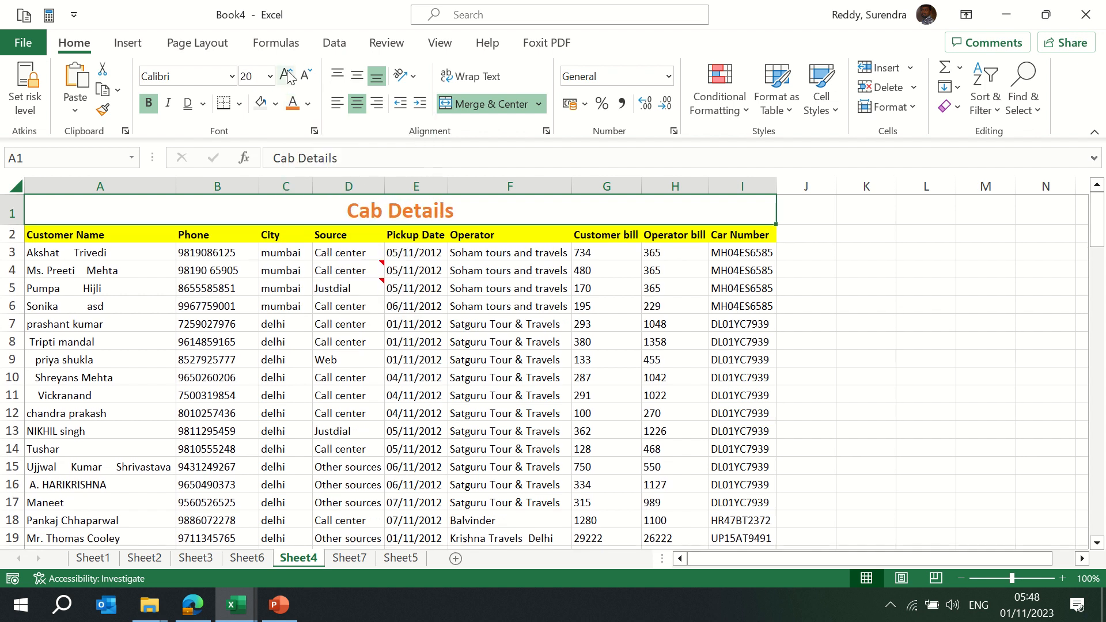
left_click(256, 107)
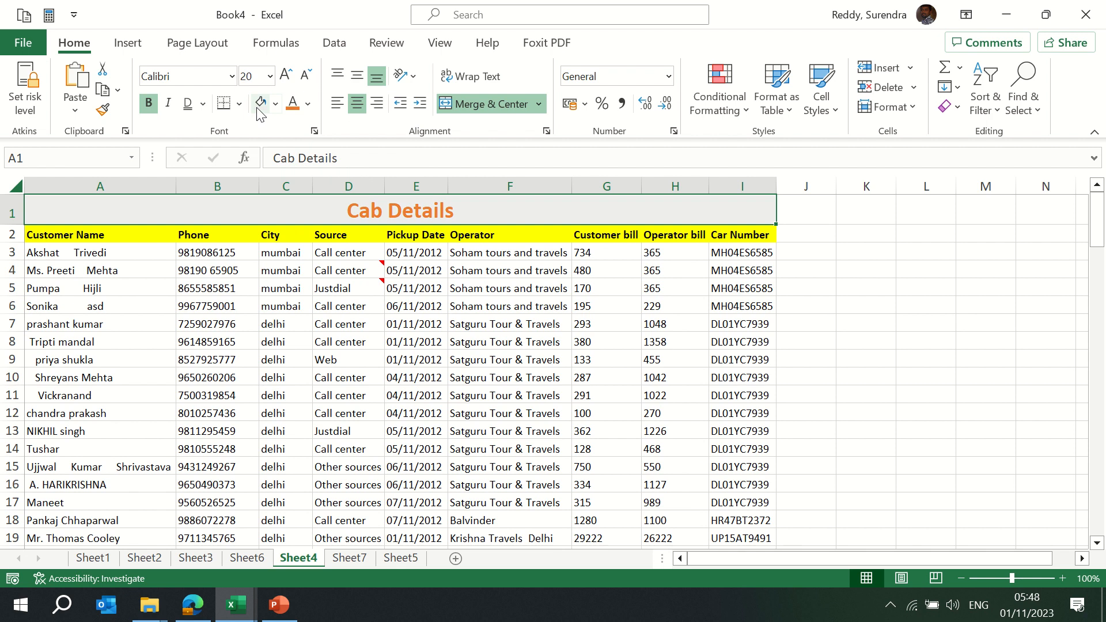
Move around the table back to the merged title and reopen the merge options
key("Down")
key("Up")
key("Down")
key("Down")
key("Down")
key("Right")
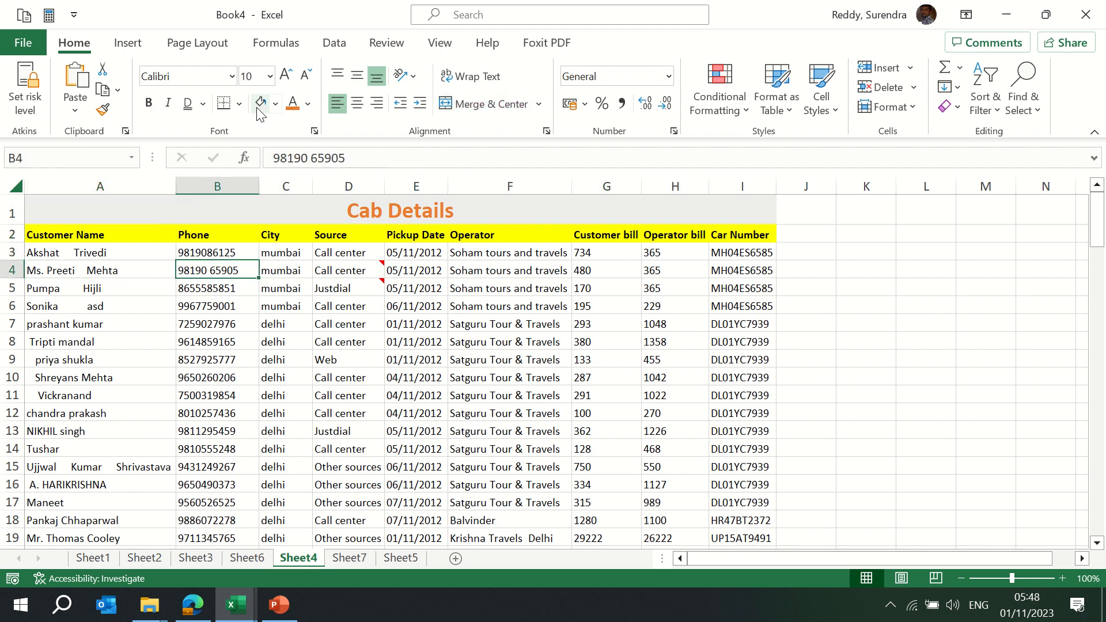
key("Right")
key("Right")
key("Right")
key("Right")
key("Right")
key("Right")
key("Right")
key("Right")
key("Up")
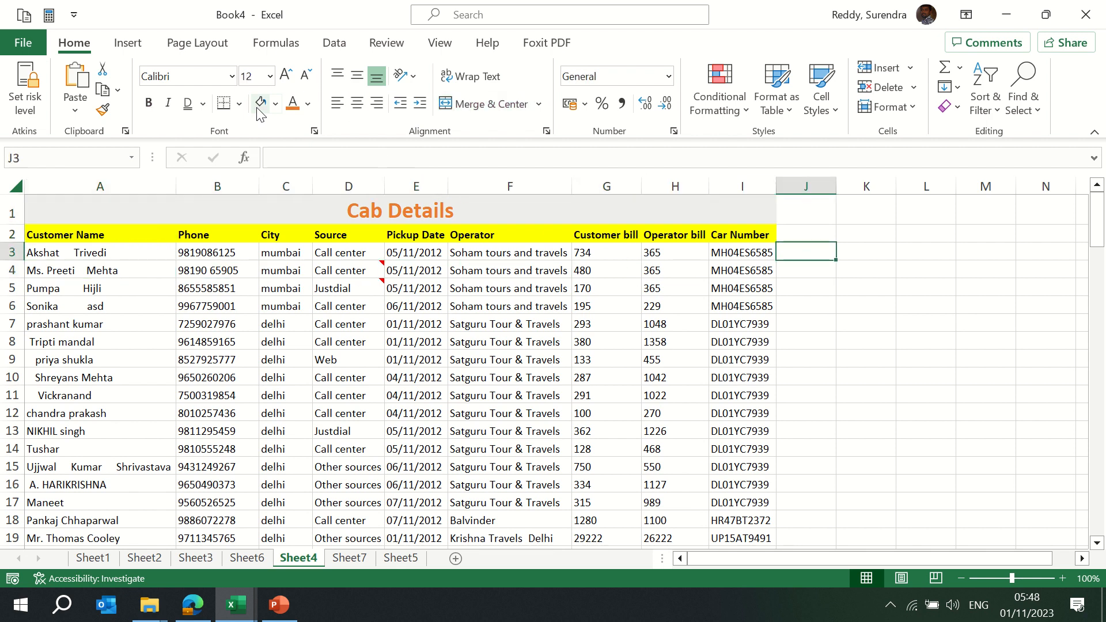
key("Up")
key("Up")
key("Left")
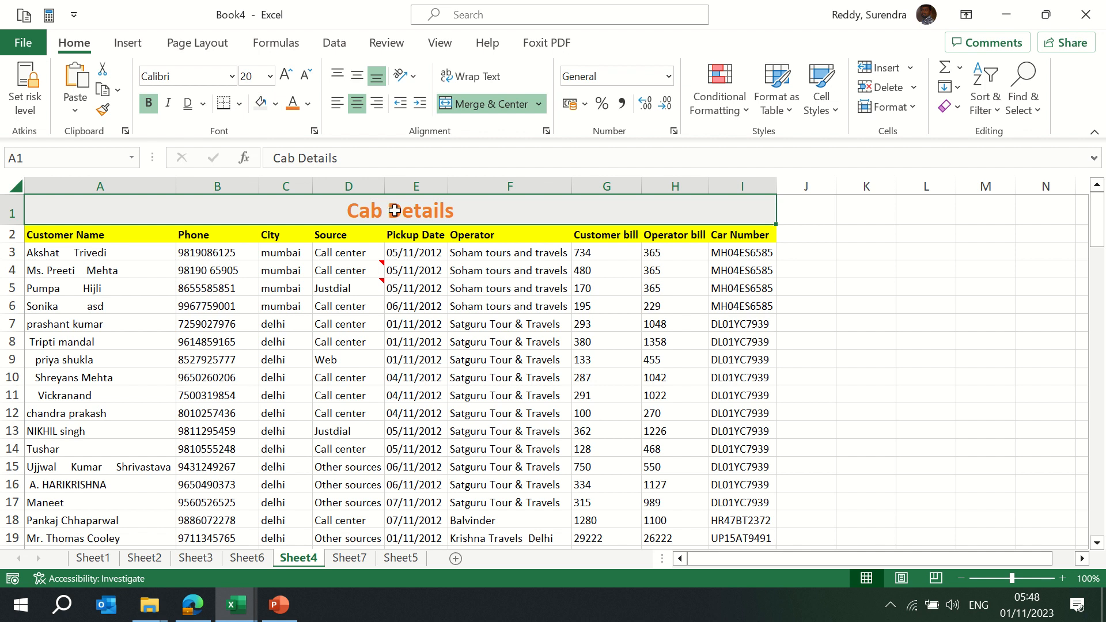
left_click(539, 105)
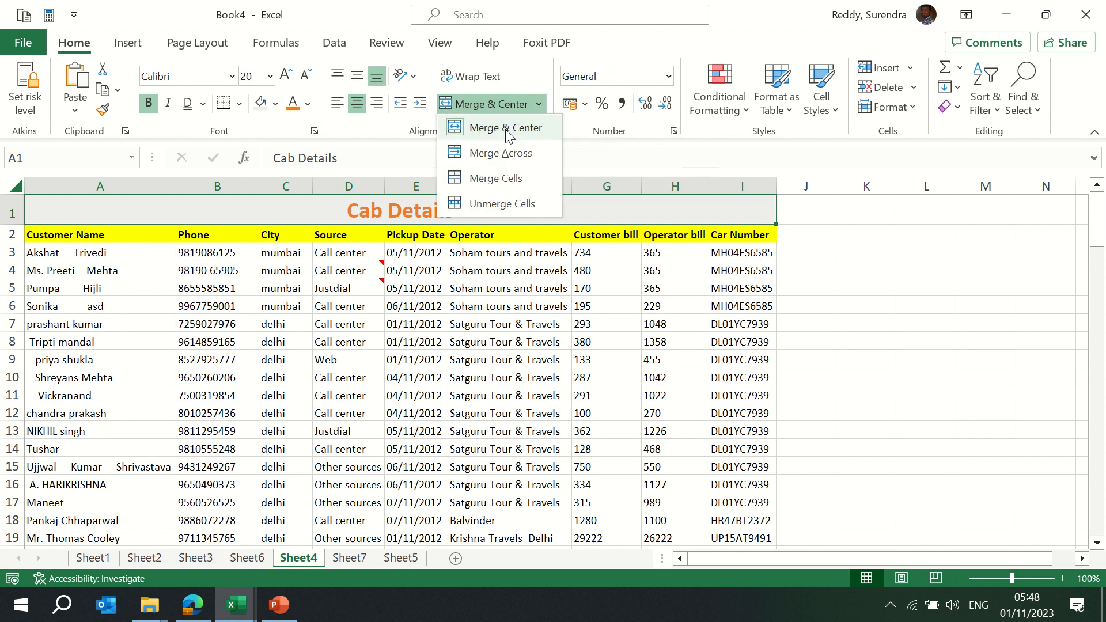
Unmerge the title cells, then undo to restore the merged Cab Details title
left_click(504, 205)
key("Right")
key("Left")
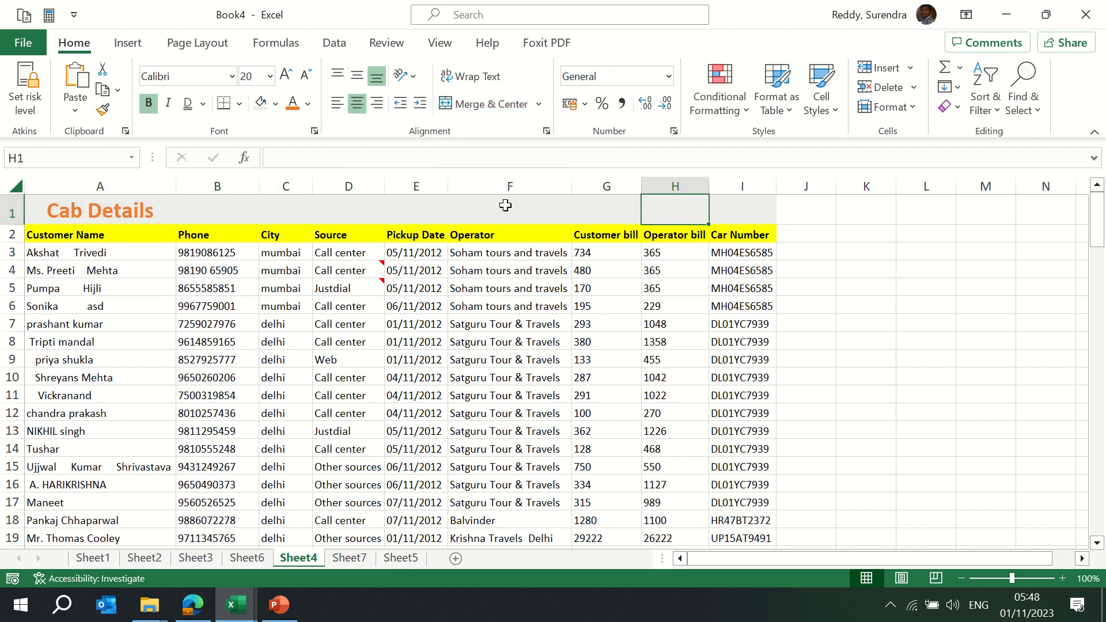
key("ctrl+z")
Insert a blank row 2 above the headers and unmerge its cells
key("Down")
key("shift+space")
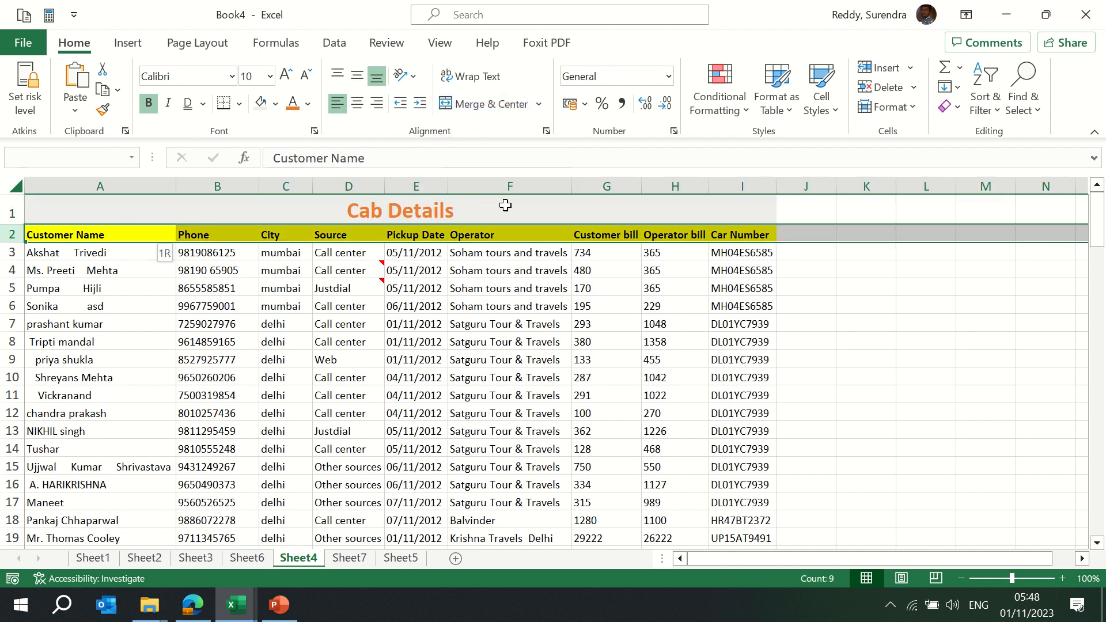
key("ctrl+shift+plus")
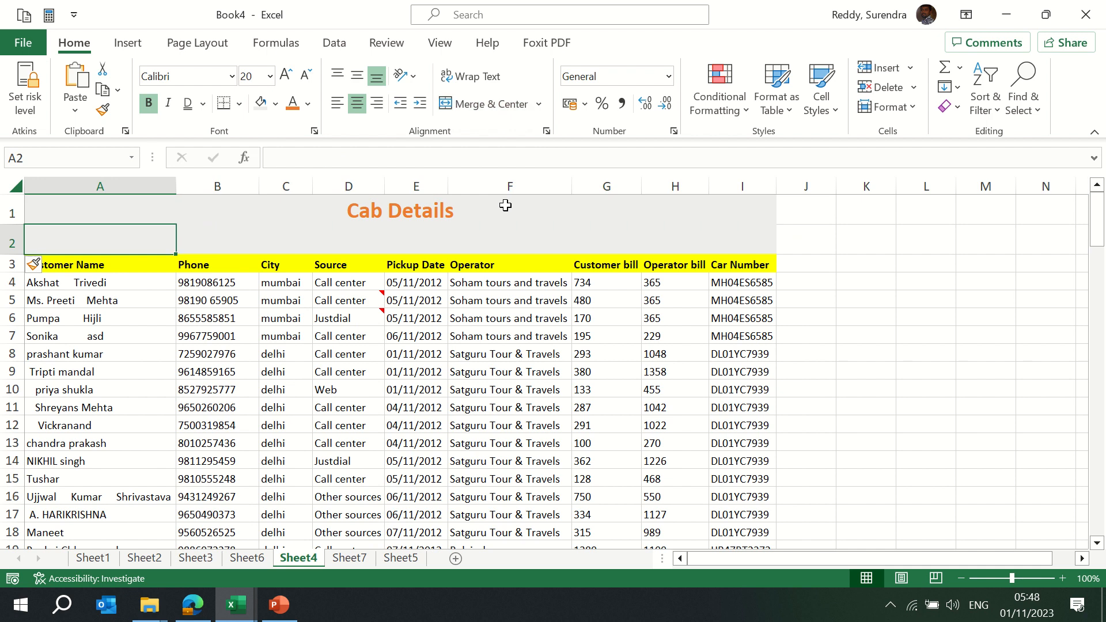
left_click(538, 105)
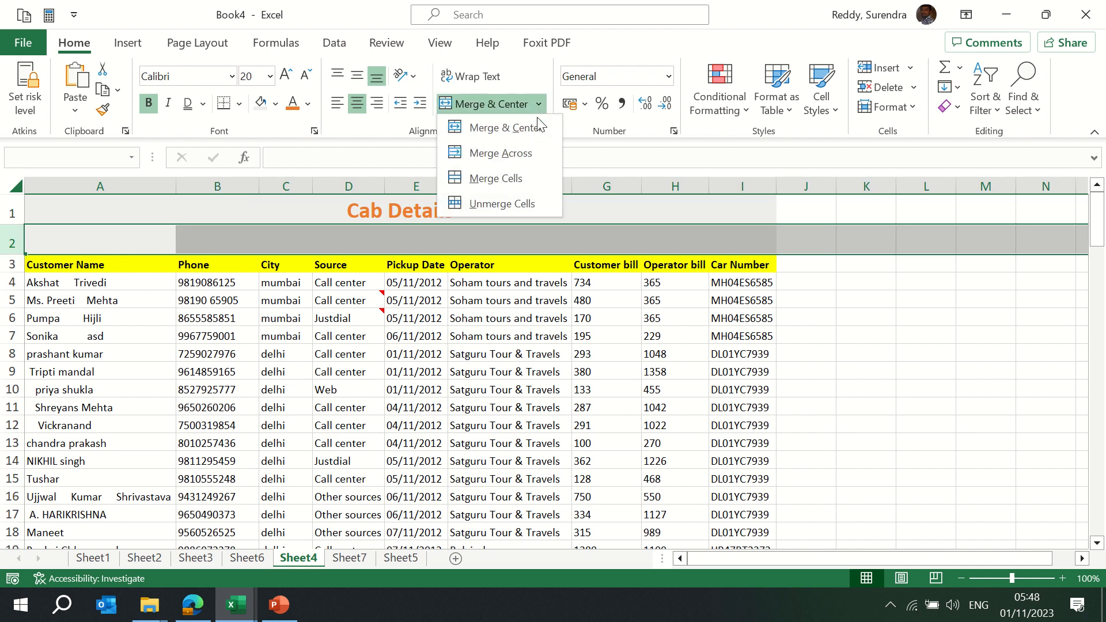
left_click(505, 203)
Add merged headings 'Customer Details' over A2:B2 and 'Source Details' over C2:F2
key("Down")
key("Up")
key("shift+Right")
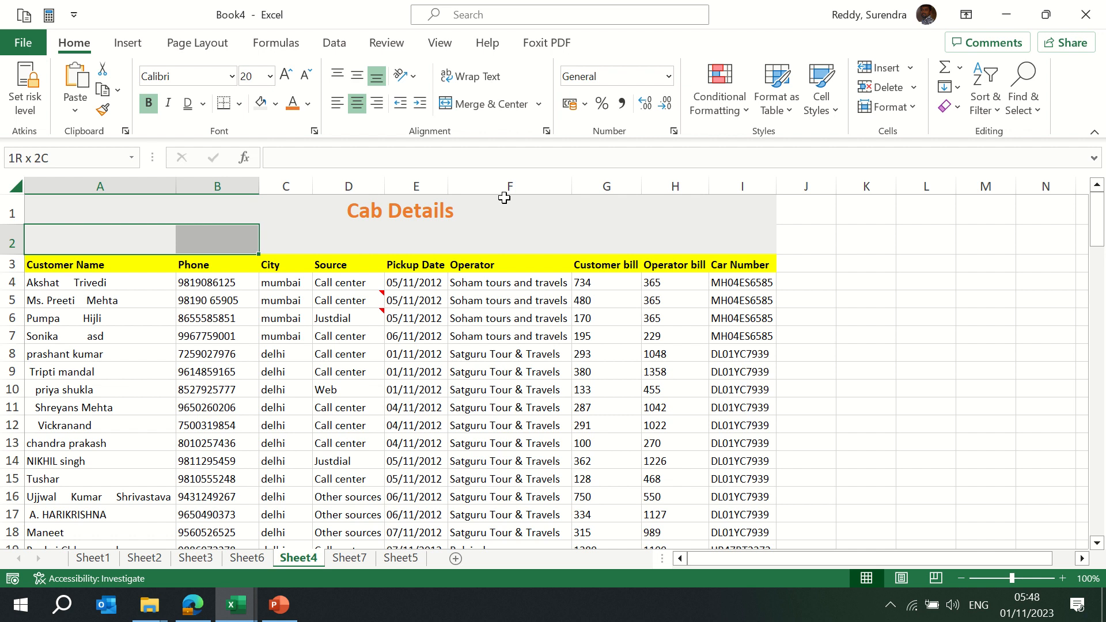
left_click(489, 106)
type("C")
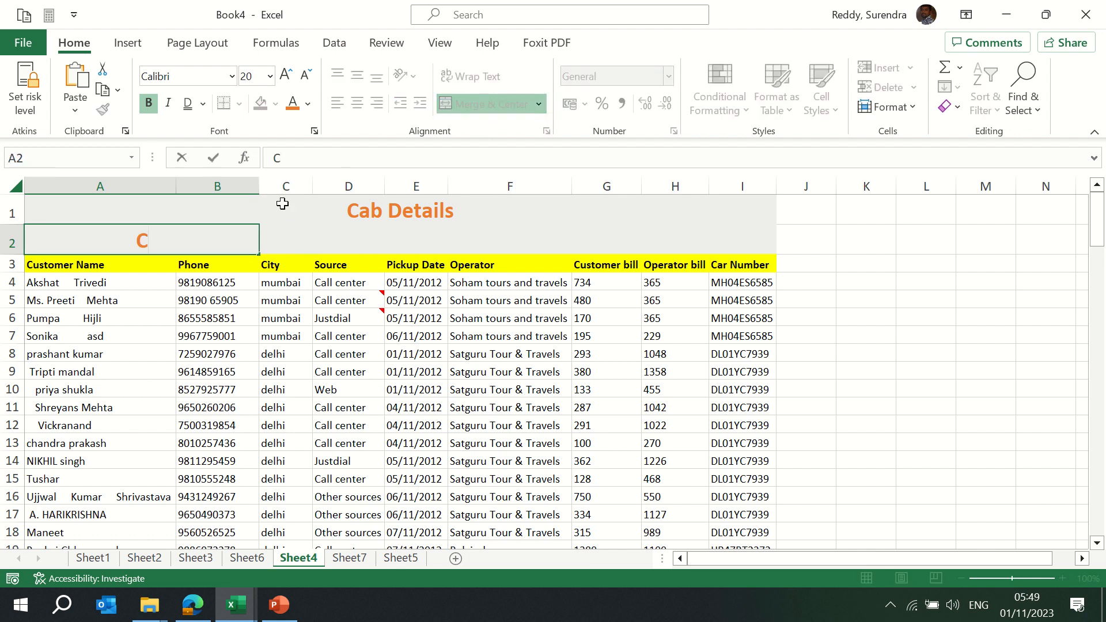
type("ustomer ")
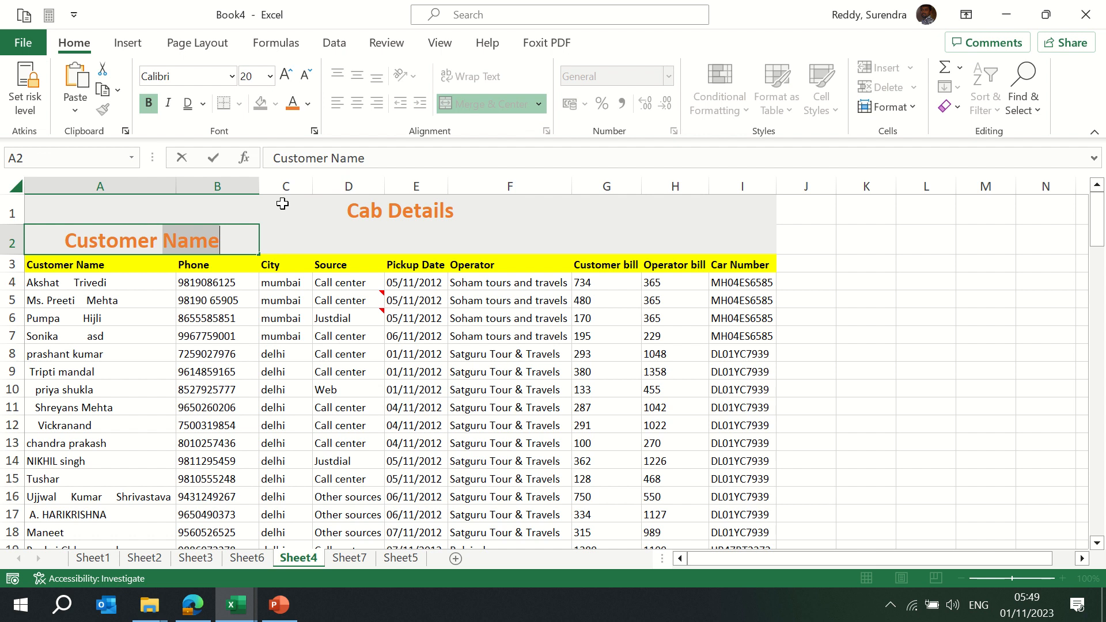
type("Details")
key("Tab")
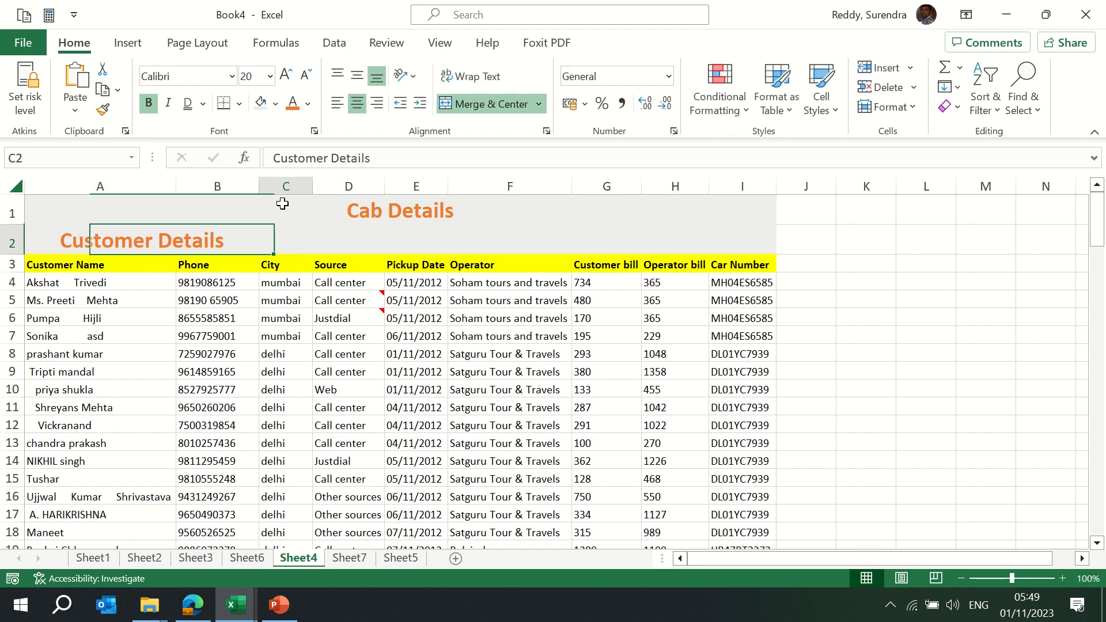
key("shift+Right")
key("shift+Right")
key("shift+Right")
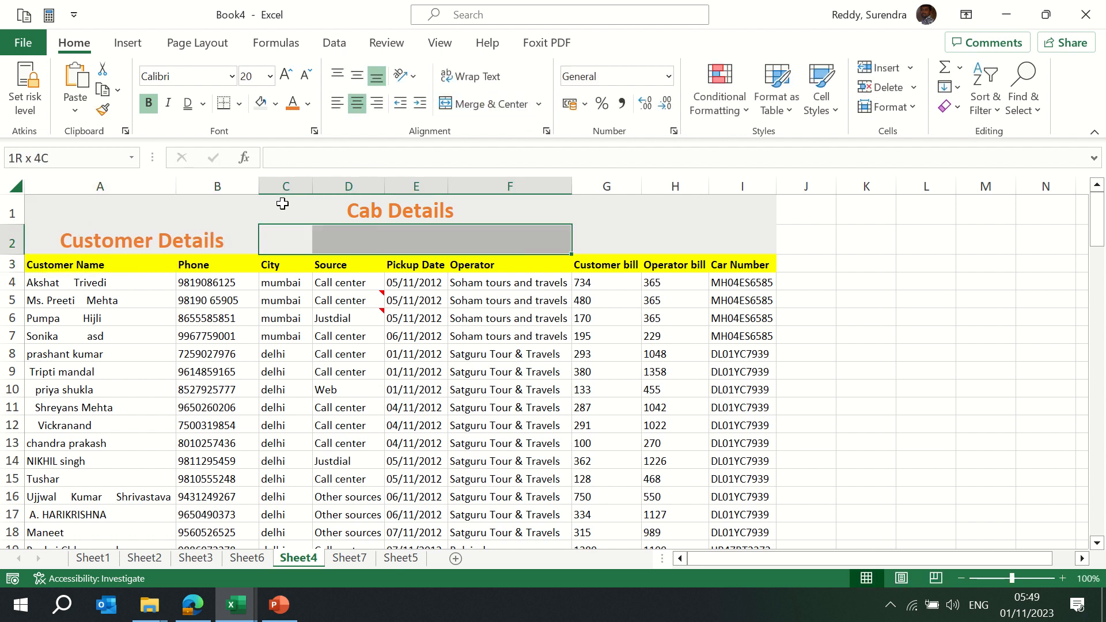
left_click(483, 102)
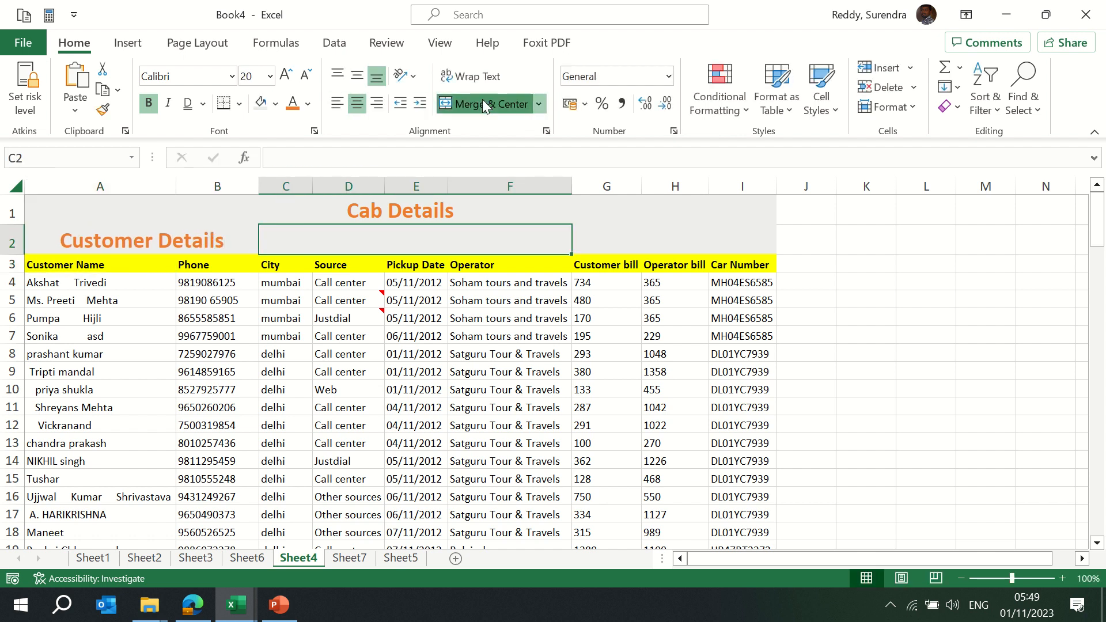
type("Sourc")
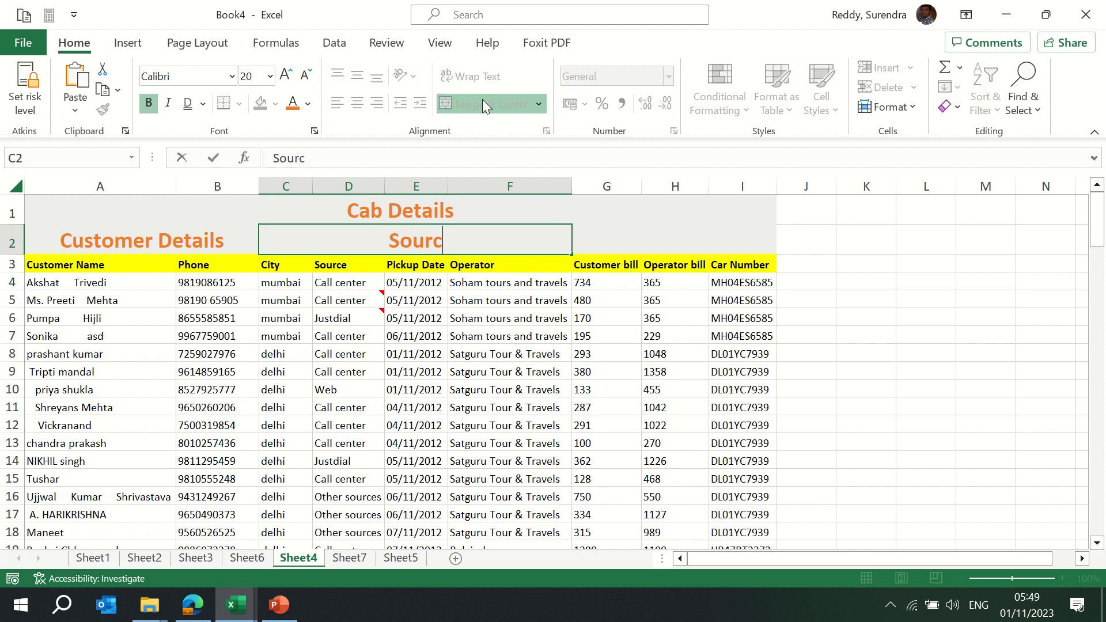
type("e Details")
key("Return")
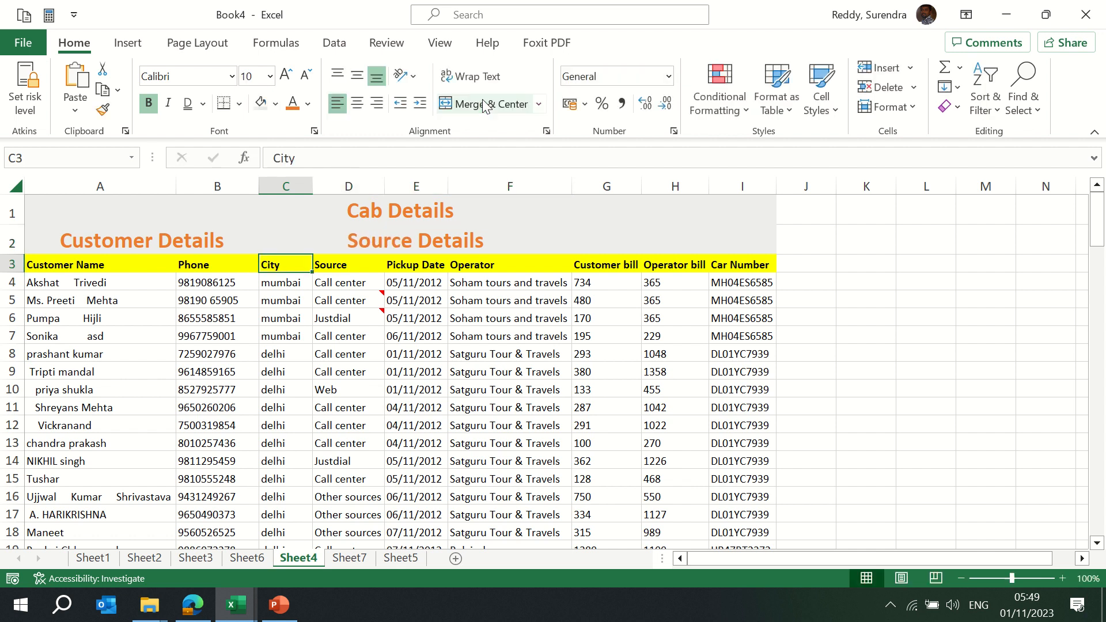
Add the merged heading 'Billing Info' over G2:I2
key("Up")
key("Right")
key("shift+Right")
key("shift+Right")
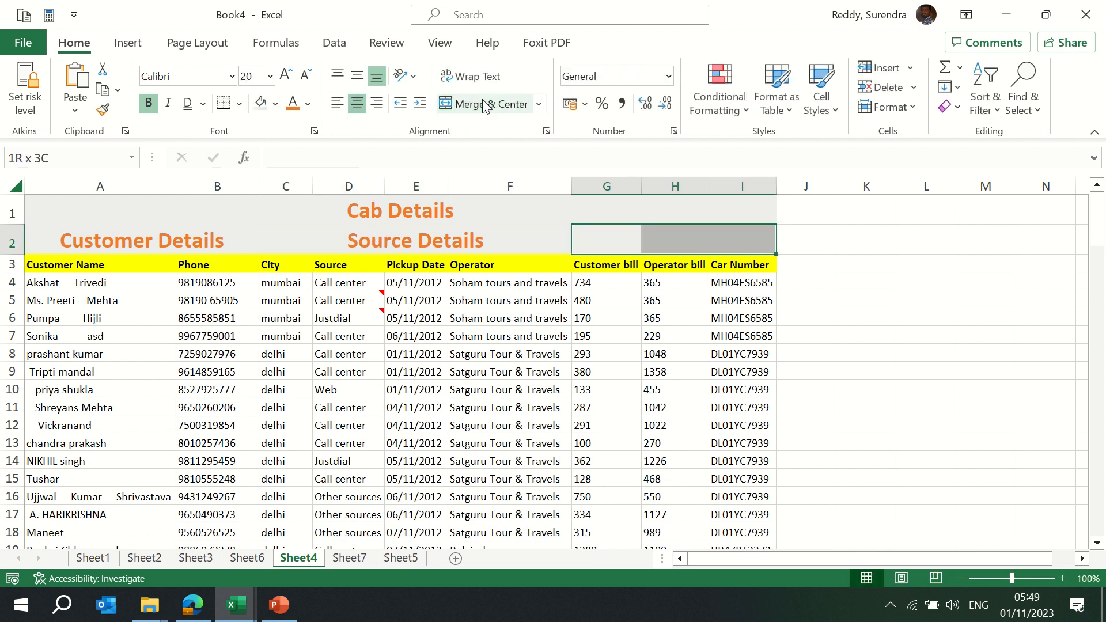
left_click(496, 106)
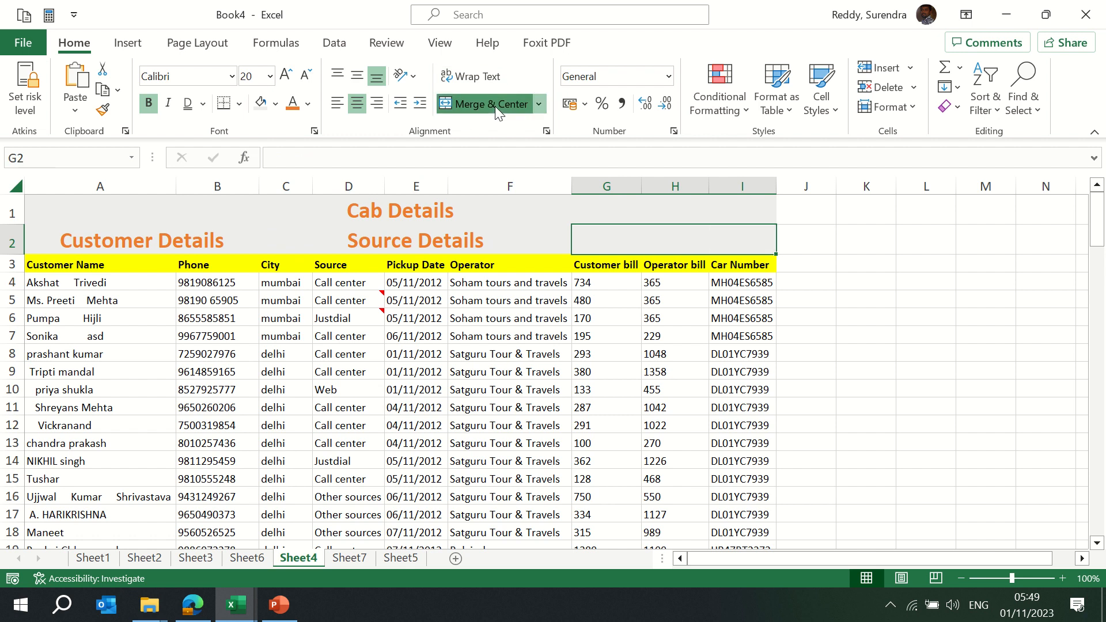
type("Billing Infor")
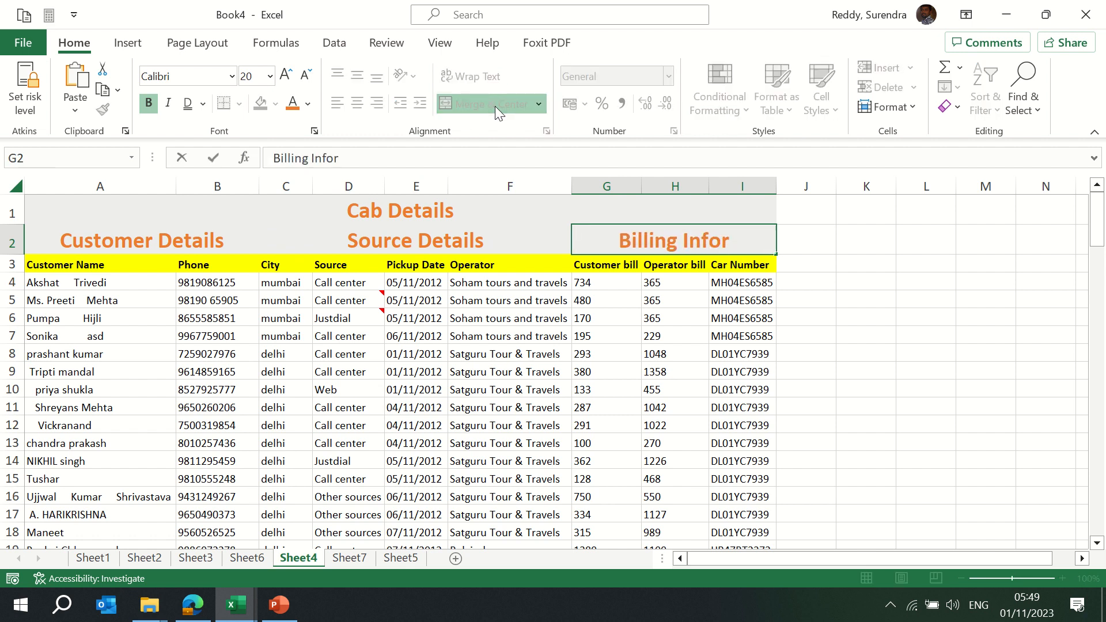
key("BackSpace")
key("ctrl+Return")
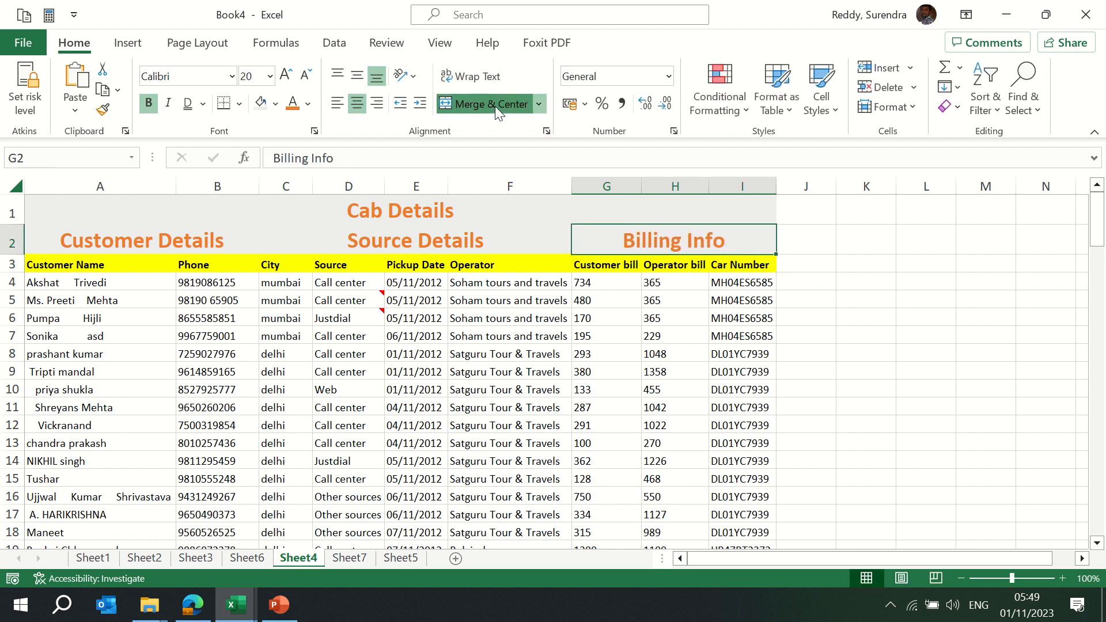
key("shift+Left")
key("shift+Left")
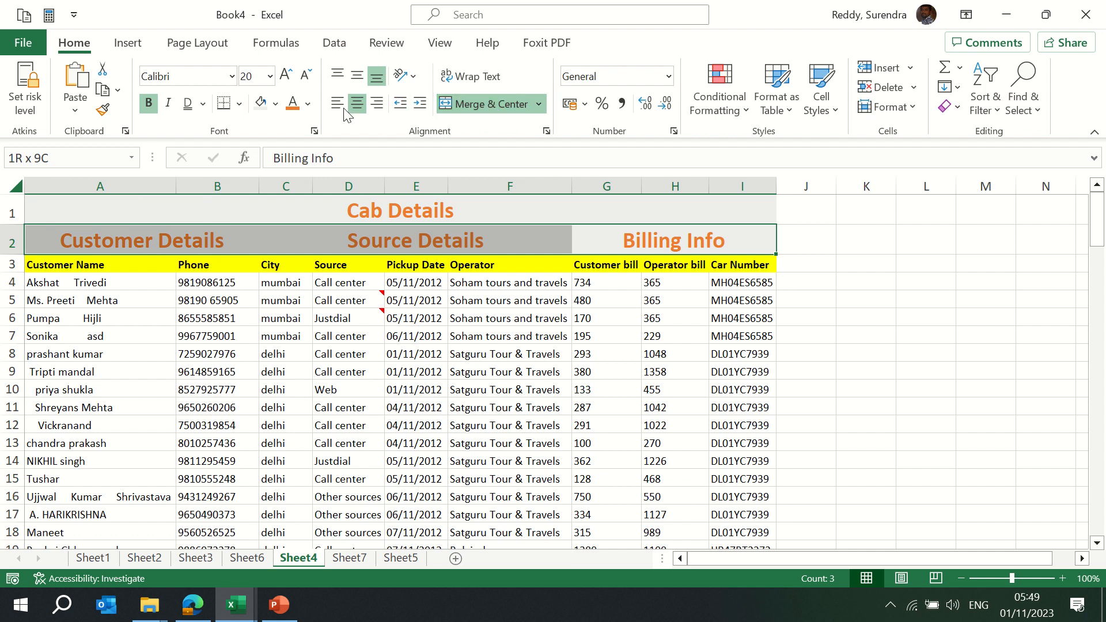
Give the row 2 headings font size 12 and a blue-grey fill, after briefly trying gold
left_click(260, 79)
type("12")
key("Return")
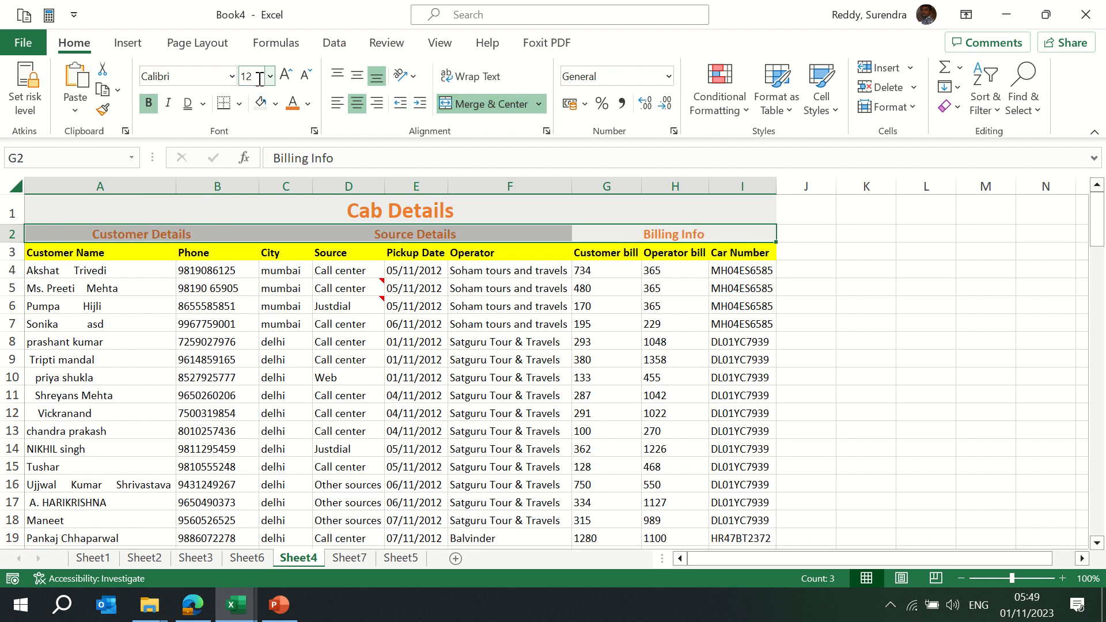
key("Up")
key("Down")
key("shift+Left")
key("shift+Left")
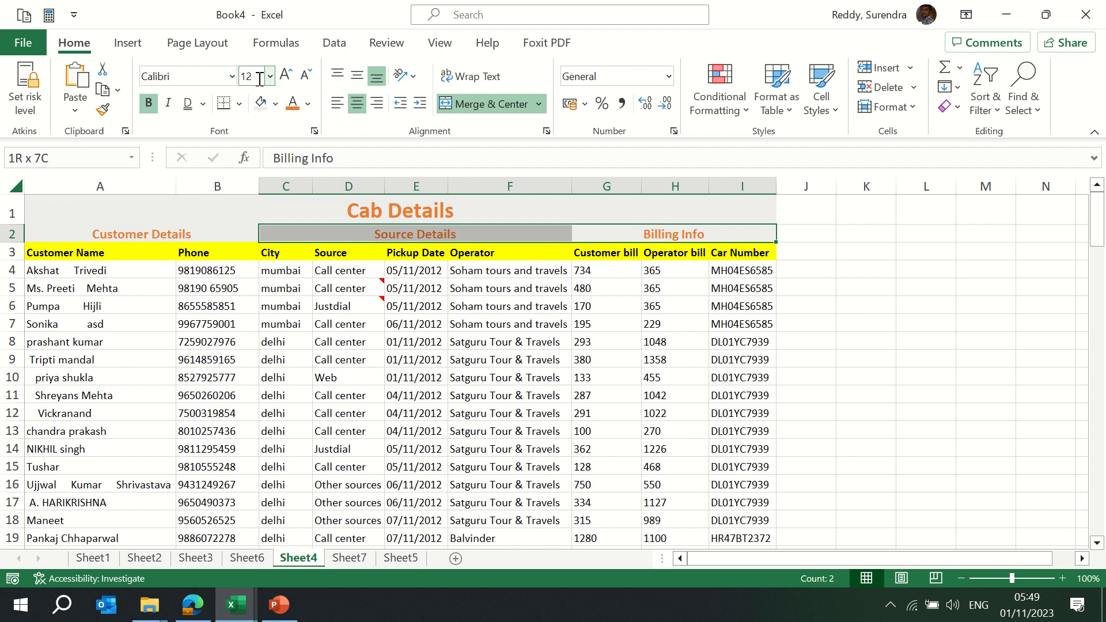
left_click(276, 105)
left_click(364, 147)
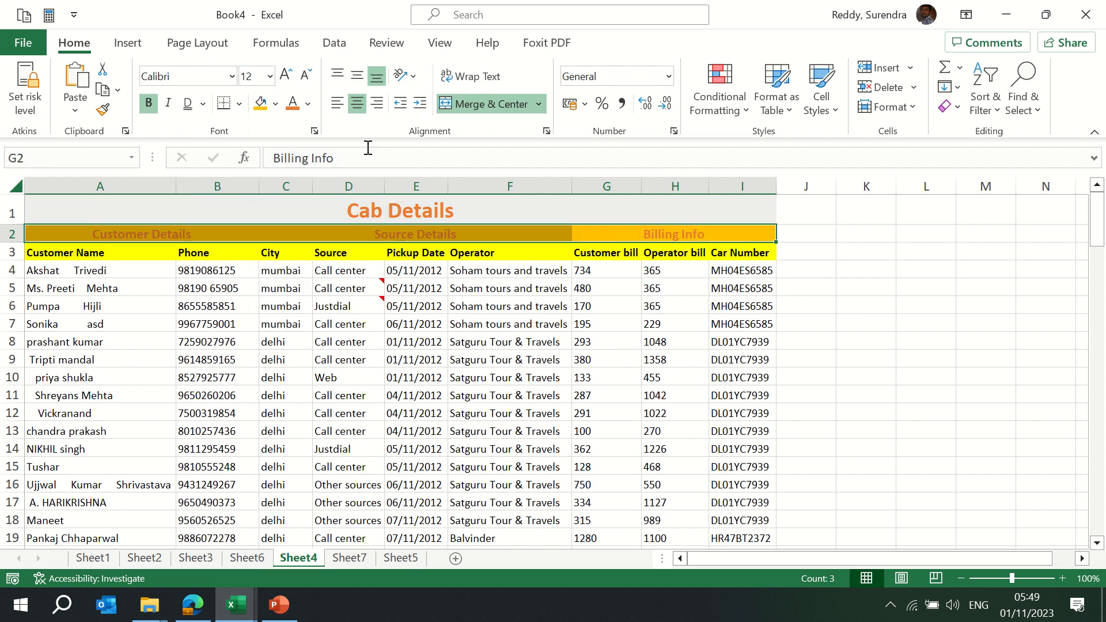
left_click(276, 106)
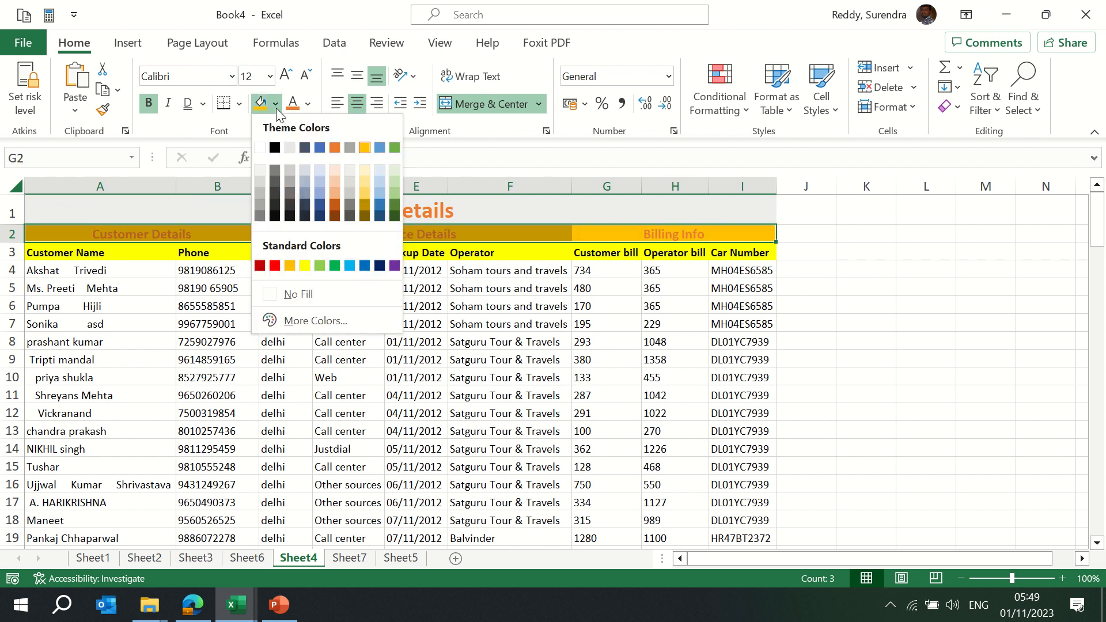
left_click(304, 189)
Check the merge options without changes and return to the Cab Details title
left_click(368, 288)
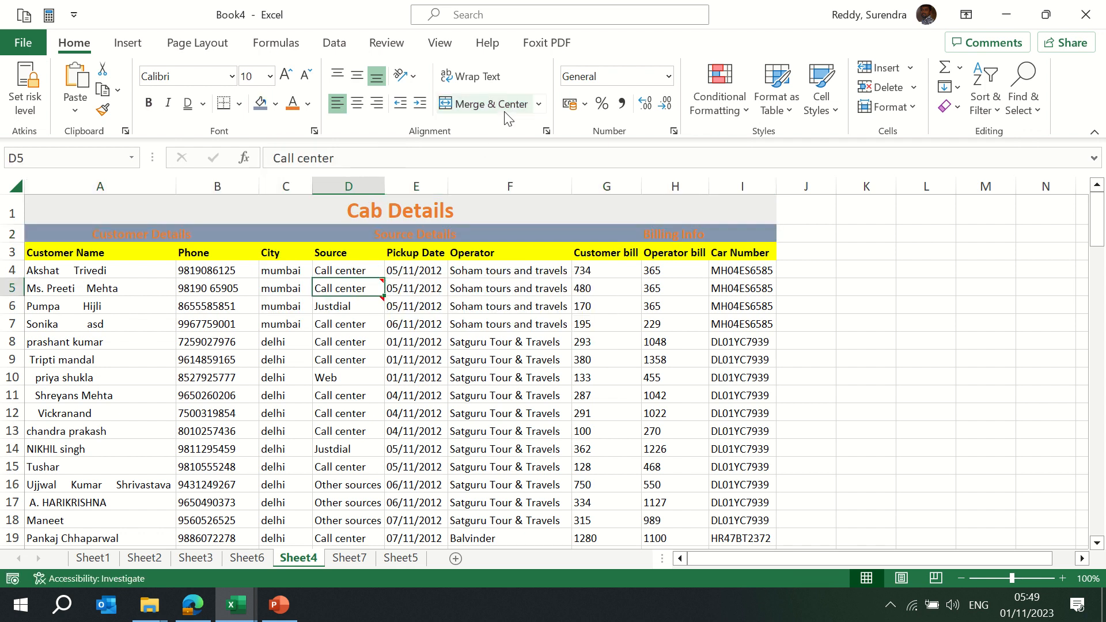
left_click(537, 106)
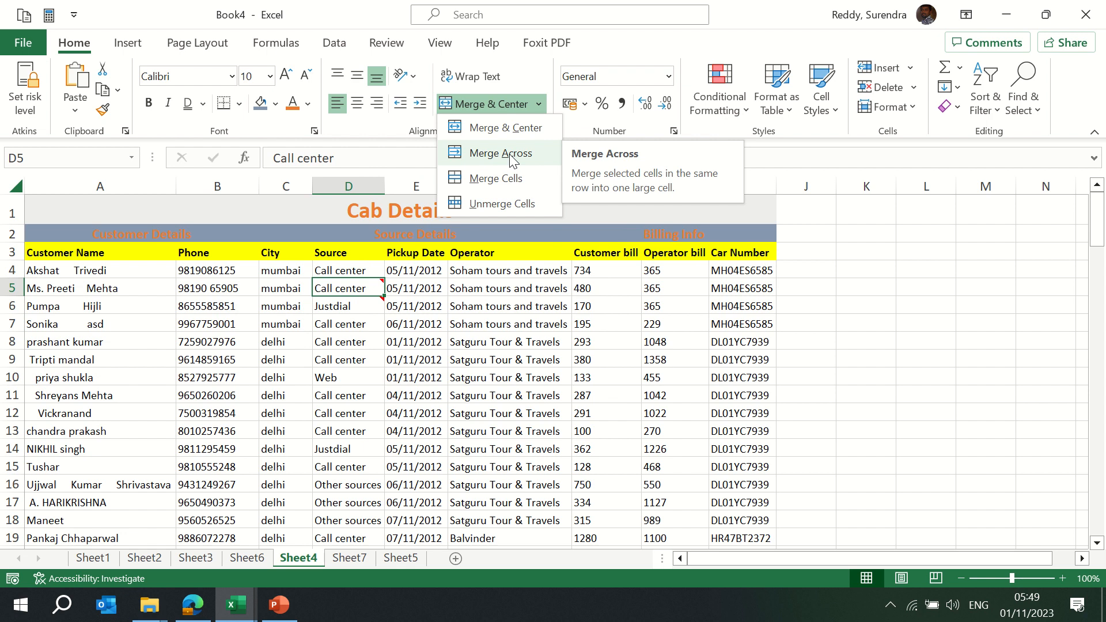
left_click(606, 256)
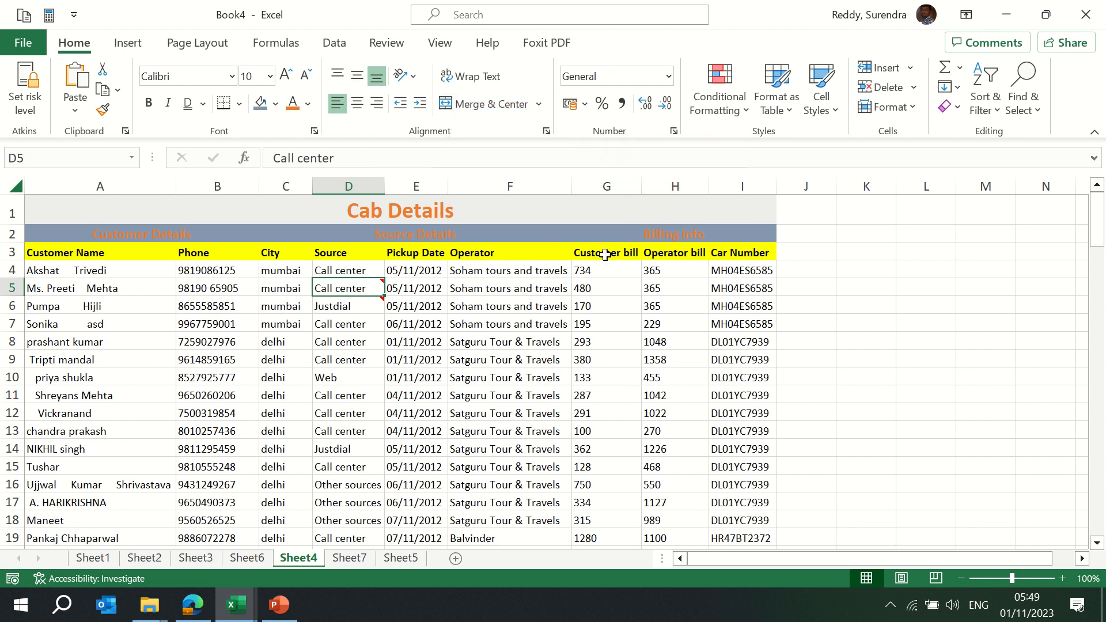
key("Up")
key("Up")
key("Up")
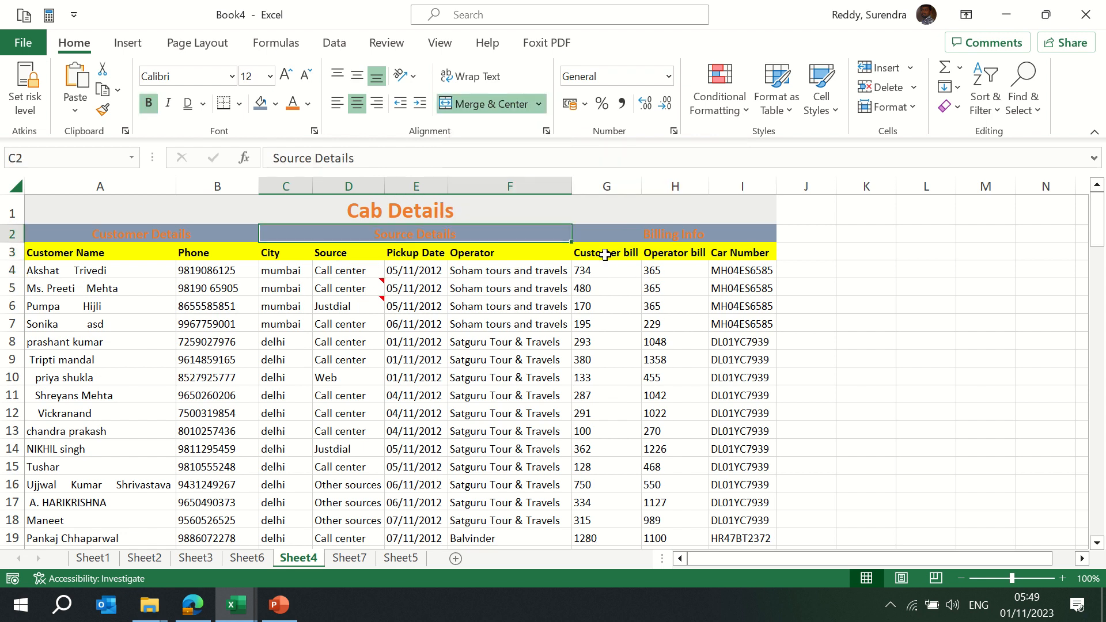
key("Up")
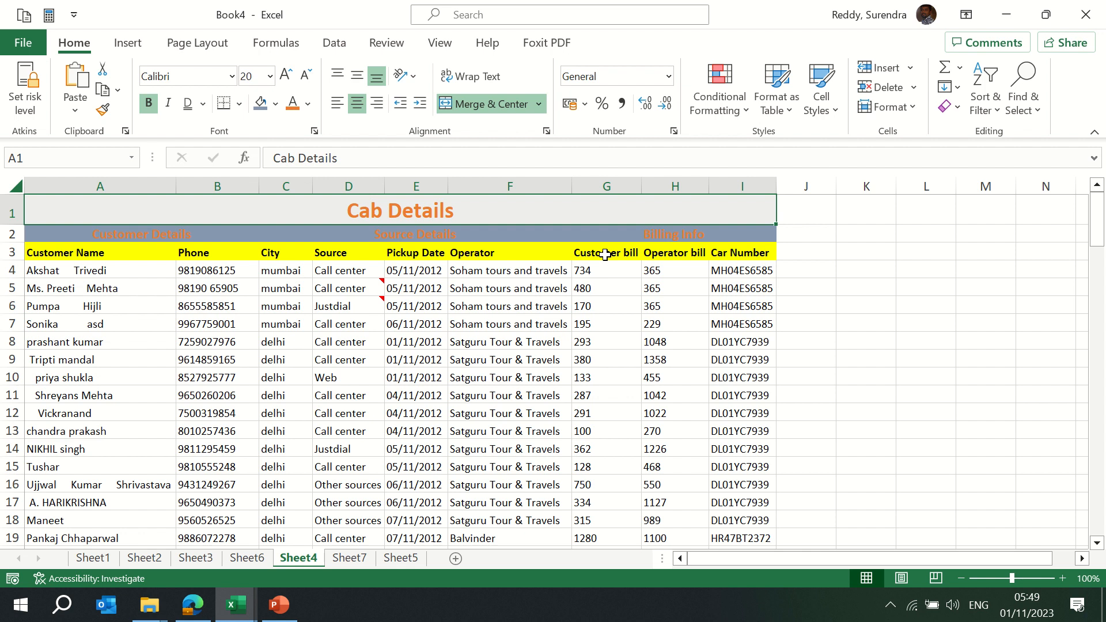
left_click(489, 104)
left_click(507, 106)
left_click(534, 106)
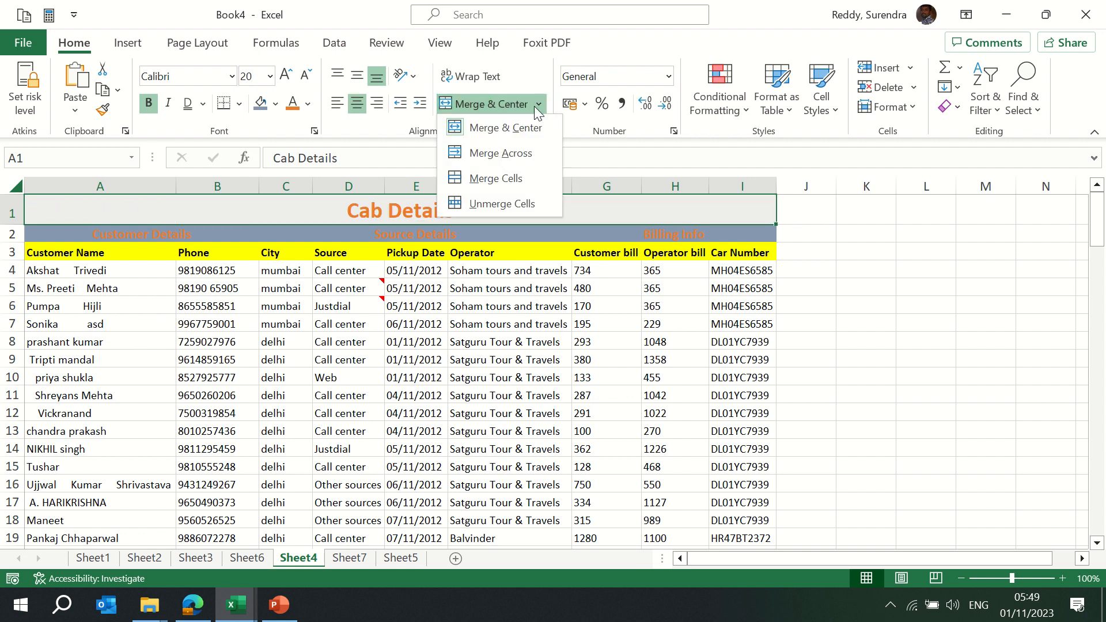
left_click(520, 157)
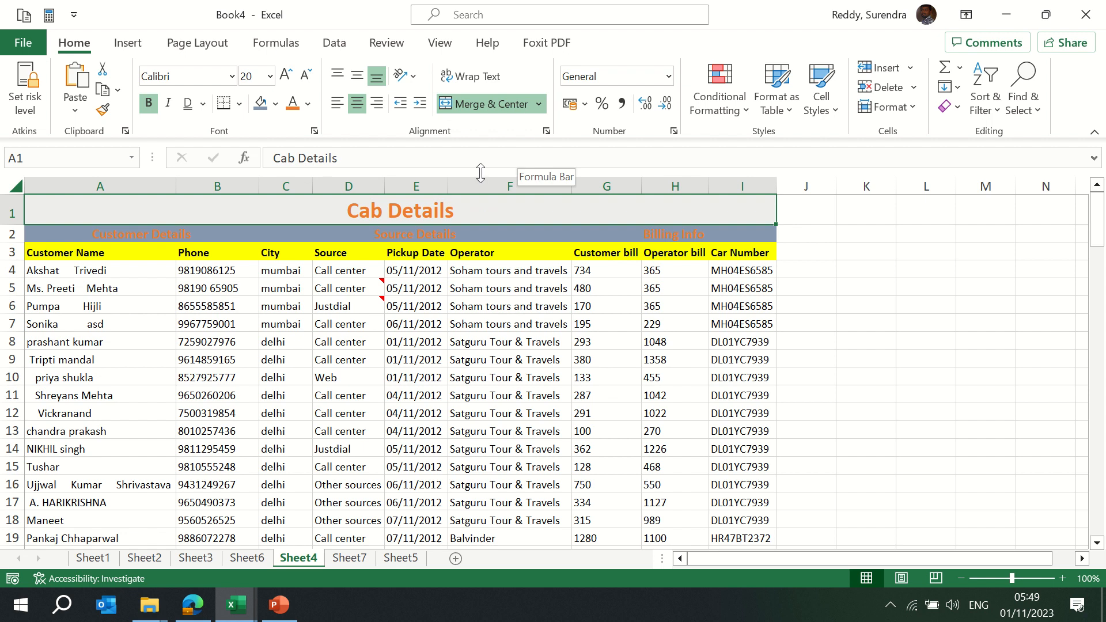
left_click(539, 103)
left_click(505, 205)
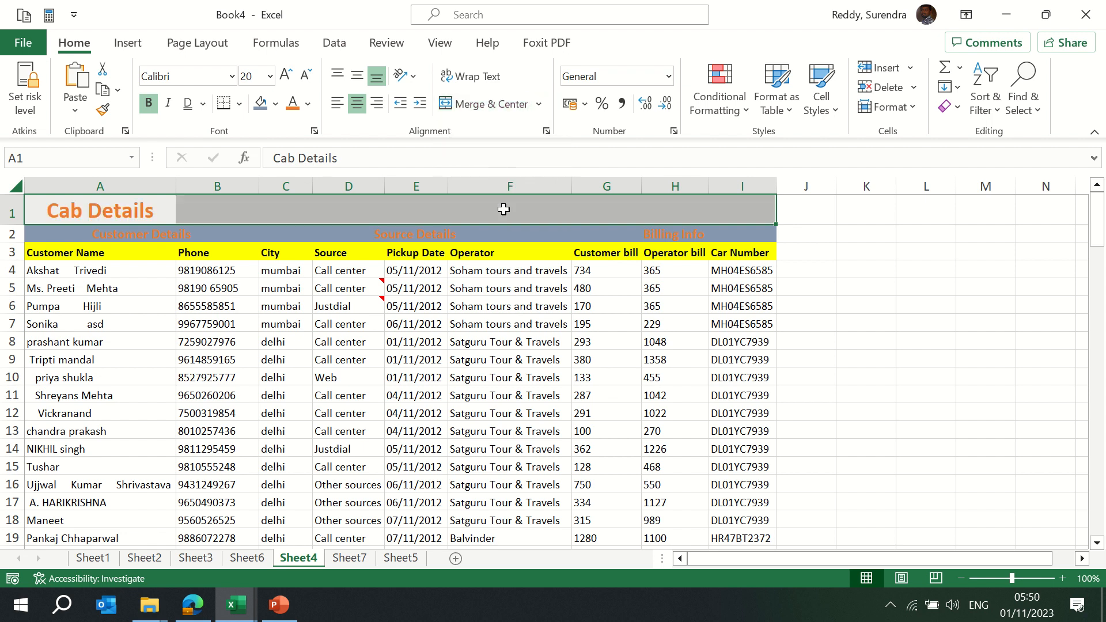
left_click(539, 104)
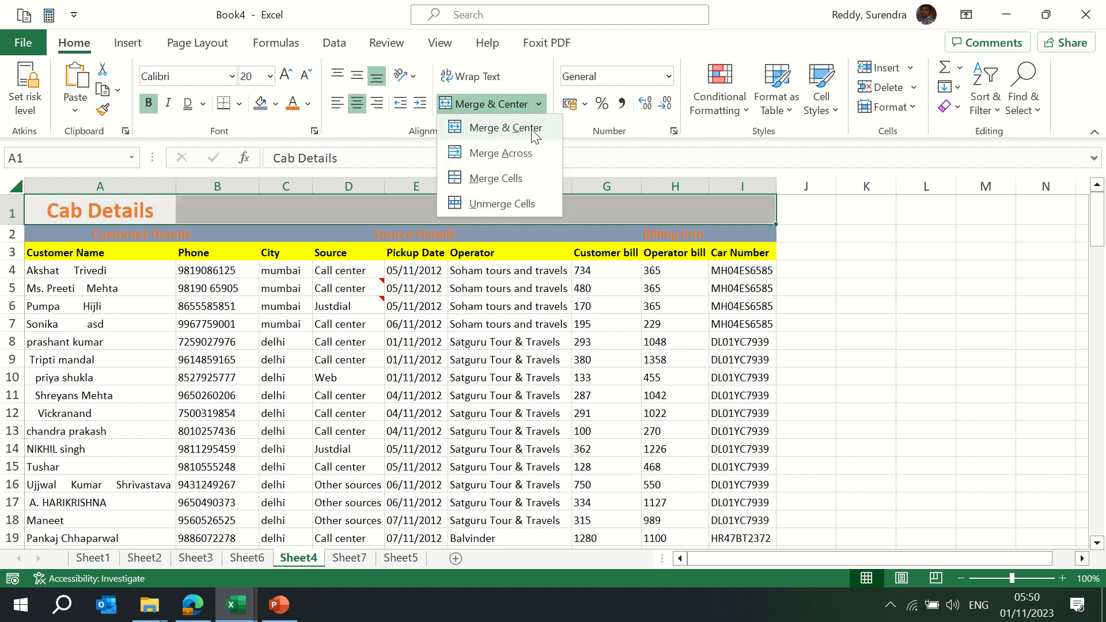
left_click(519, 157)
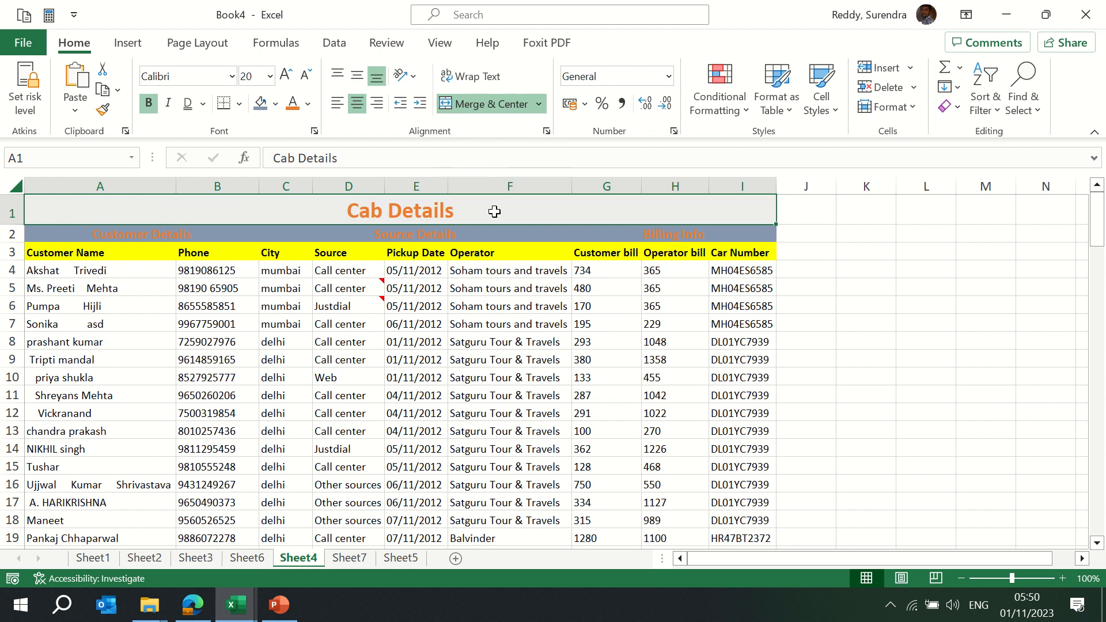
key("Down")
key("Up")
left_click(541, 107)
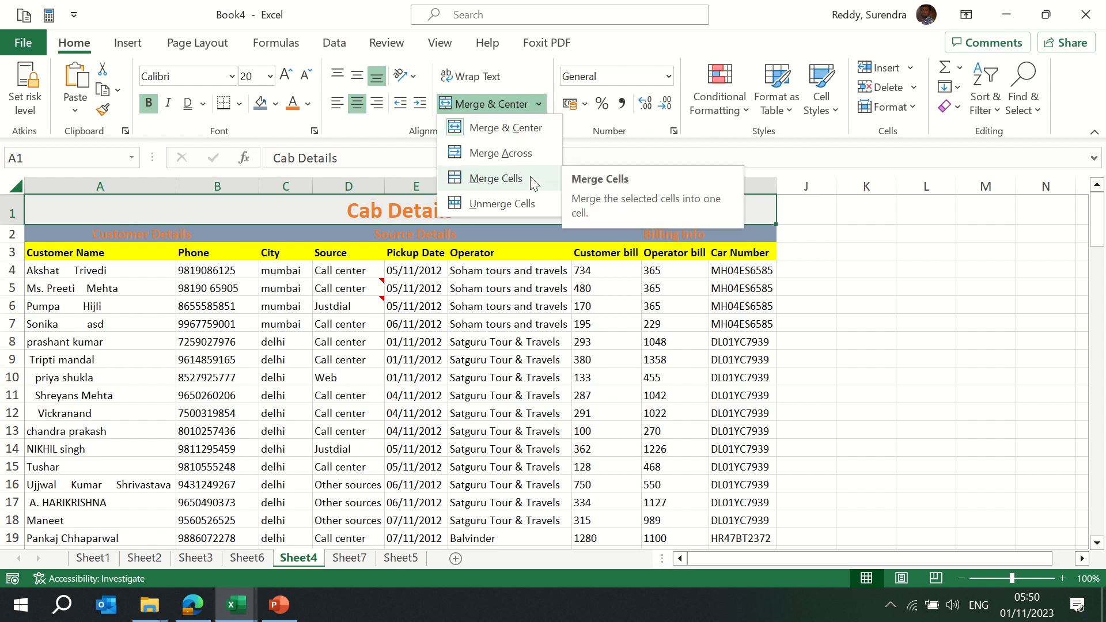
left_click(810, 220)
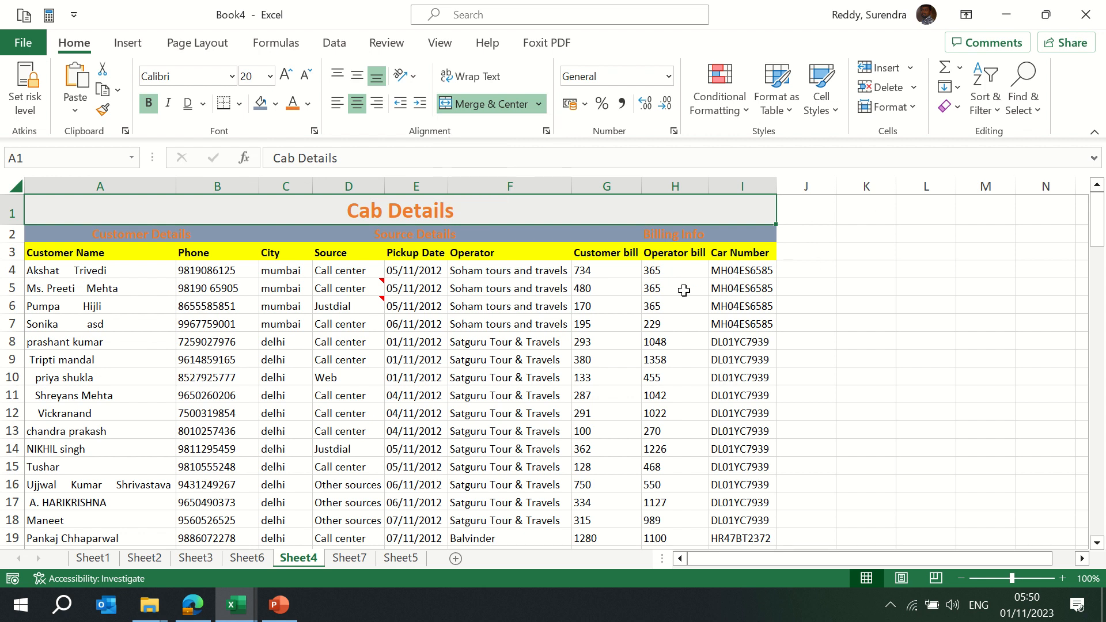
Merge the Operator bill cells H4:H5, accepting the data-loss warning
left_click_drag(675, 275, 676, 289)
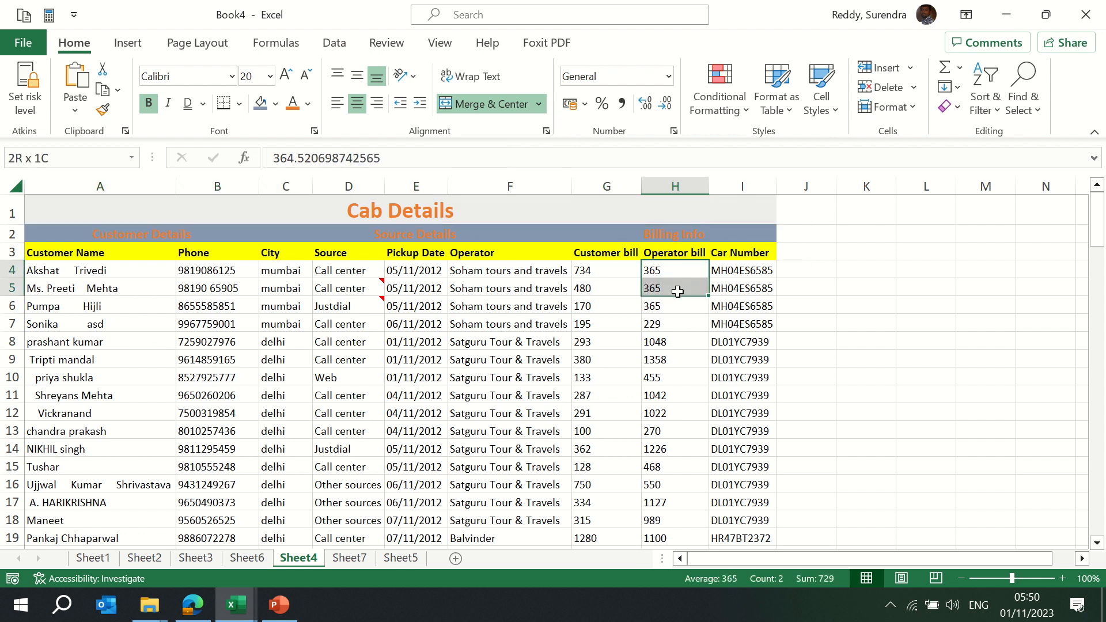
left_click(541, 105)
left_click(516, 179)
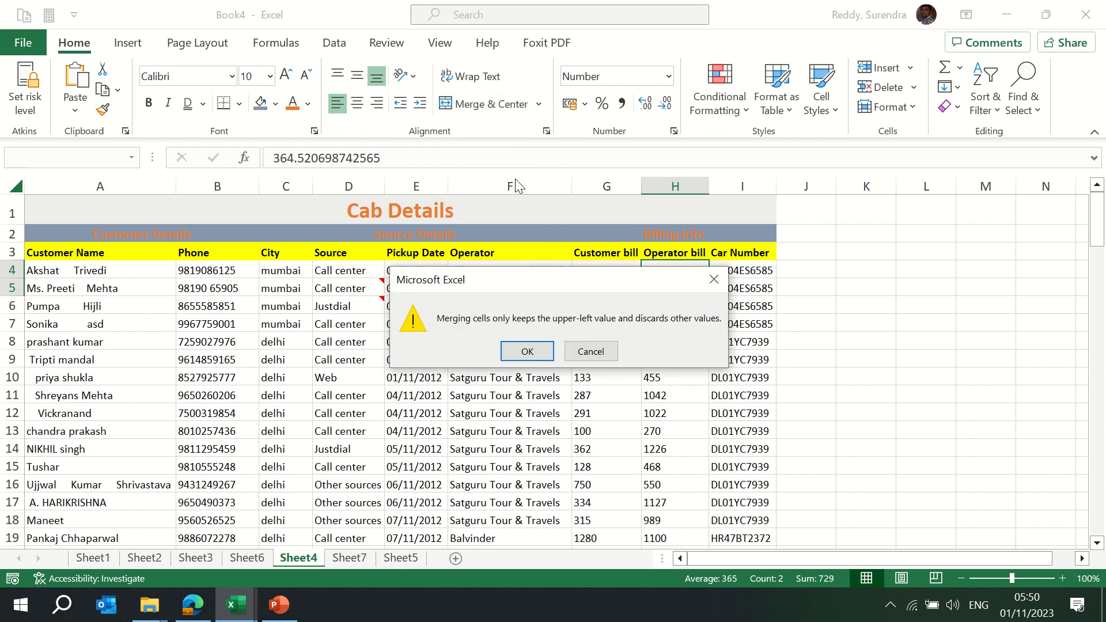
key("Return")
key("Down")
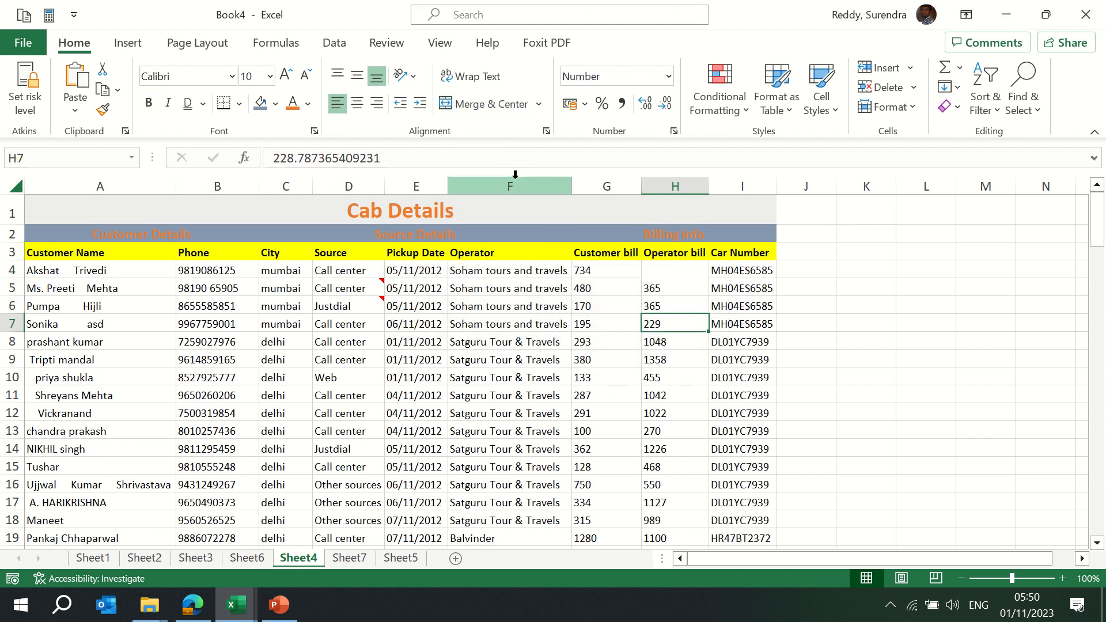
key("Left")
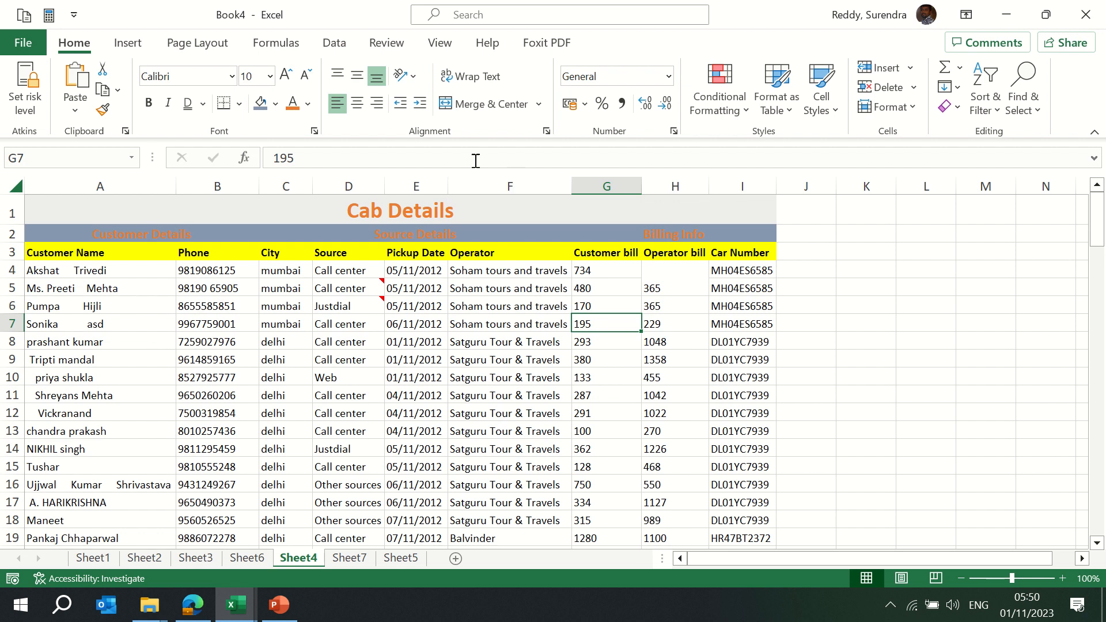
Merge the mumbai City cells C4:C7 into one and centre it vertically
left_click_drag(281, 271, 283, 326)
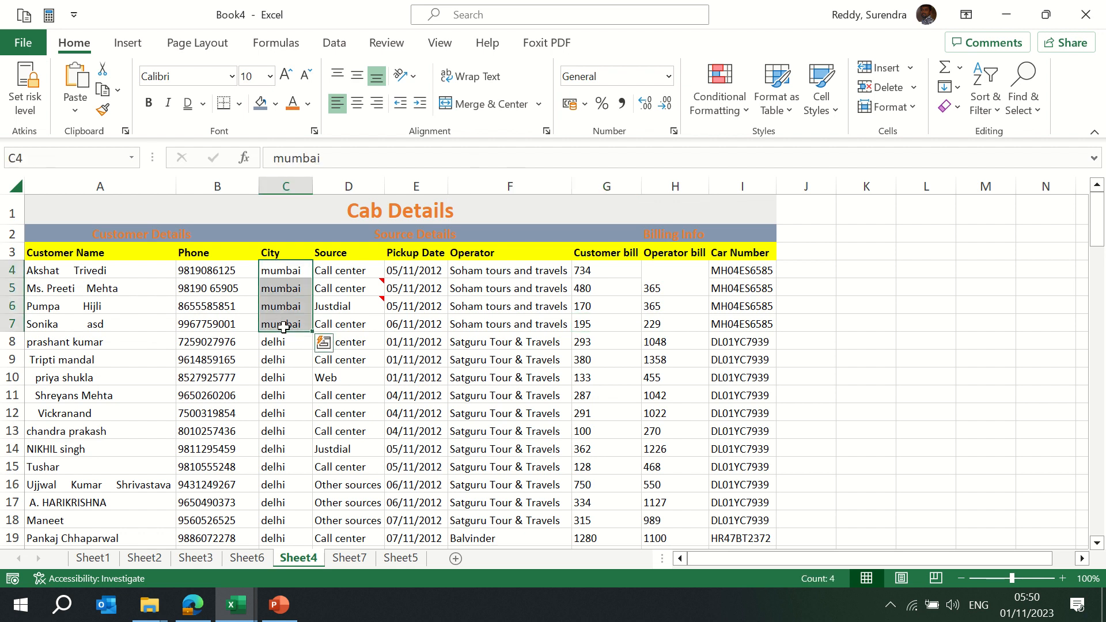
left_click(539, 104)
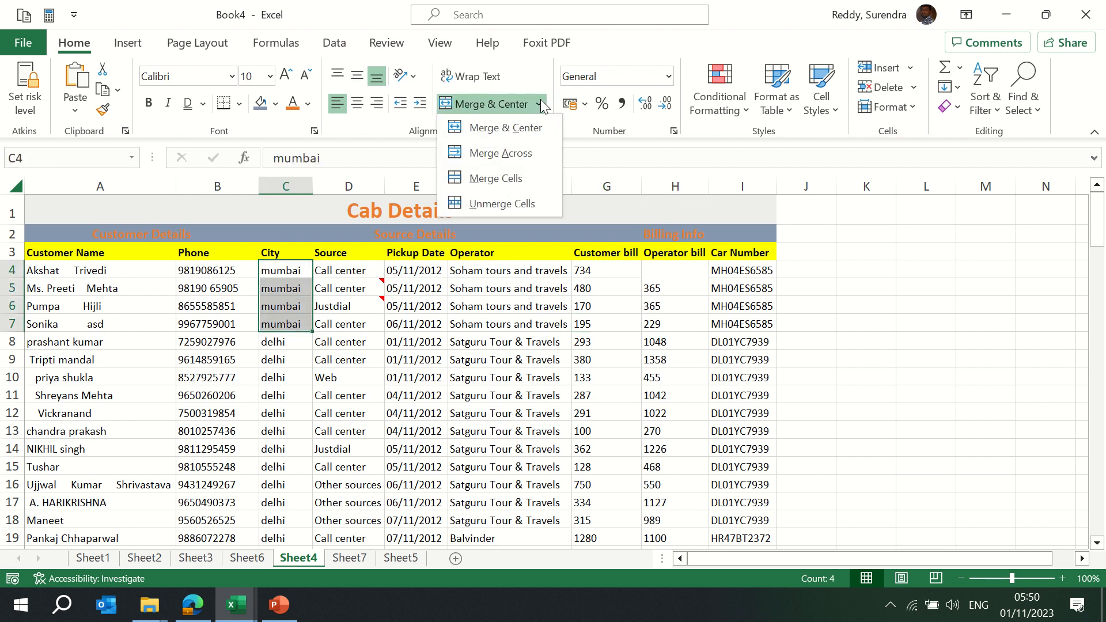
left_click(517, 173)
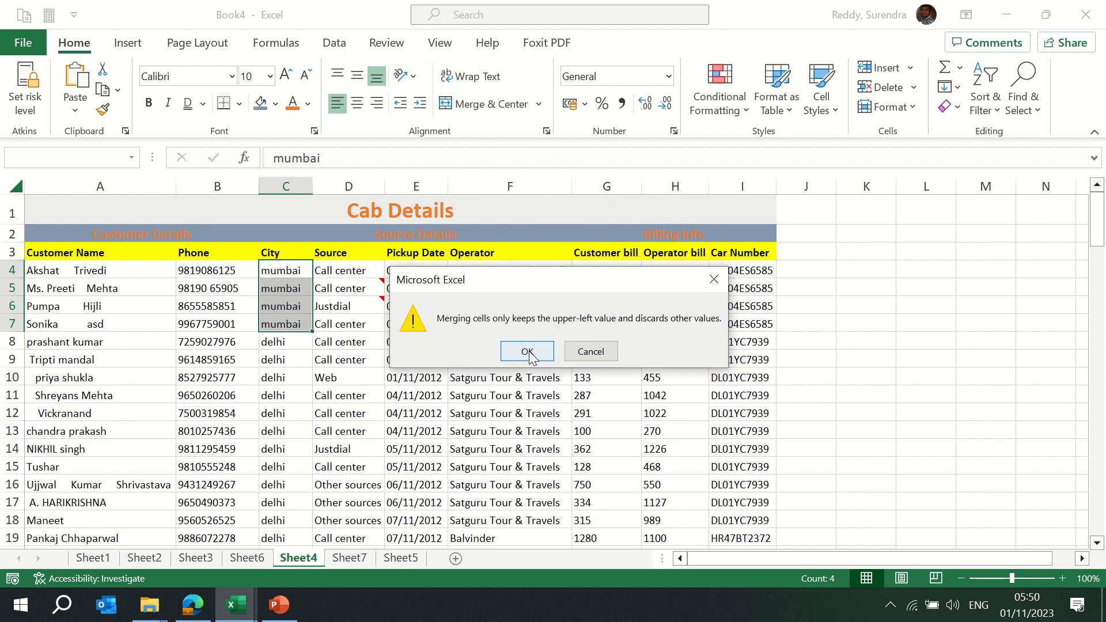
left_click(519, 351)
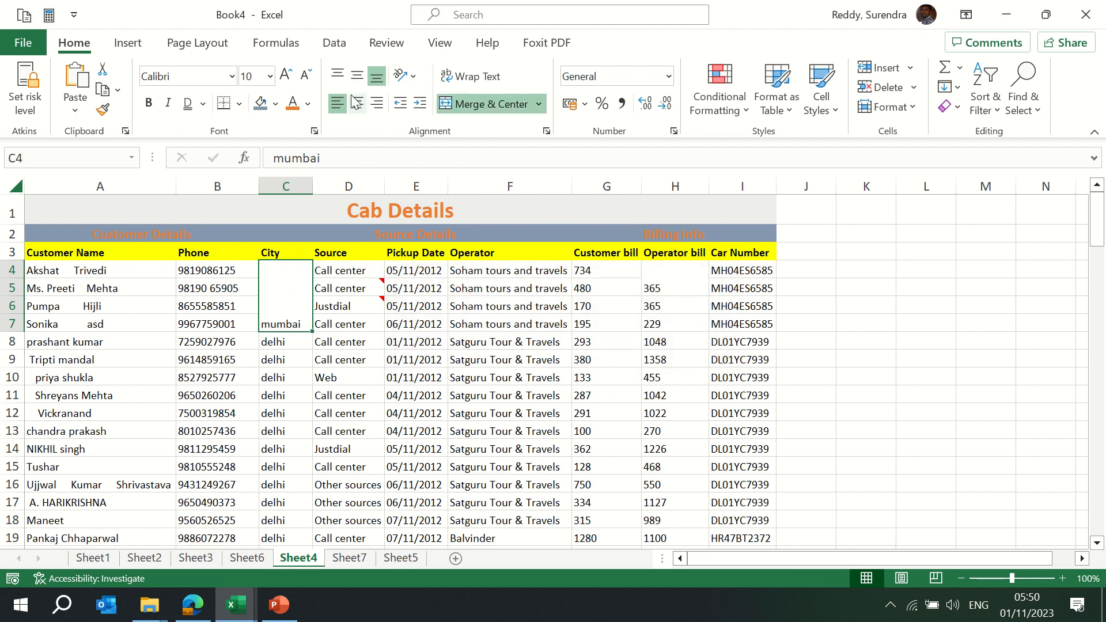
left_click(357, 75)
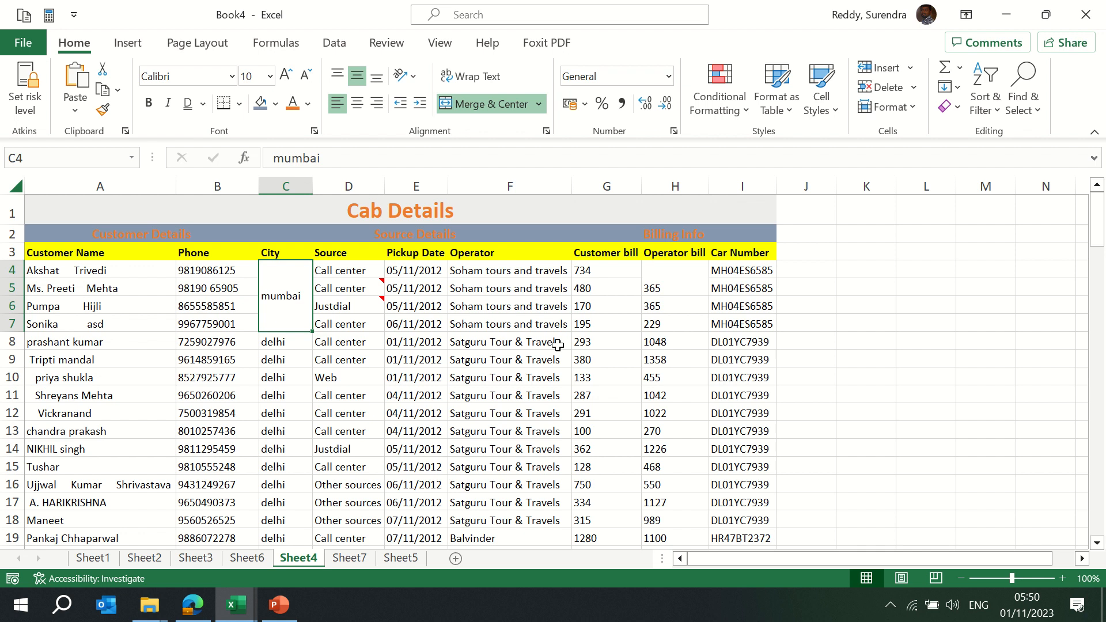
Merge and centre the empty block K3:L8 and inspect the cells around it
left_click_drag(858, 254, 946, 348)
left_click(495, 105)
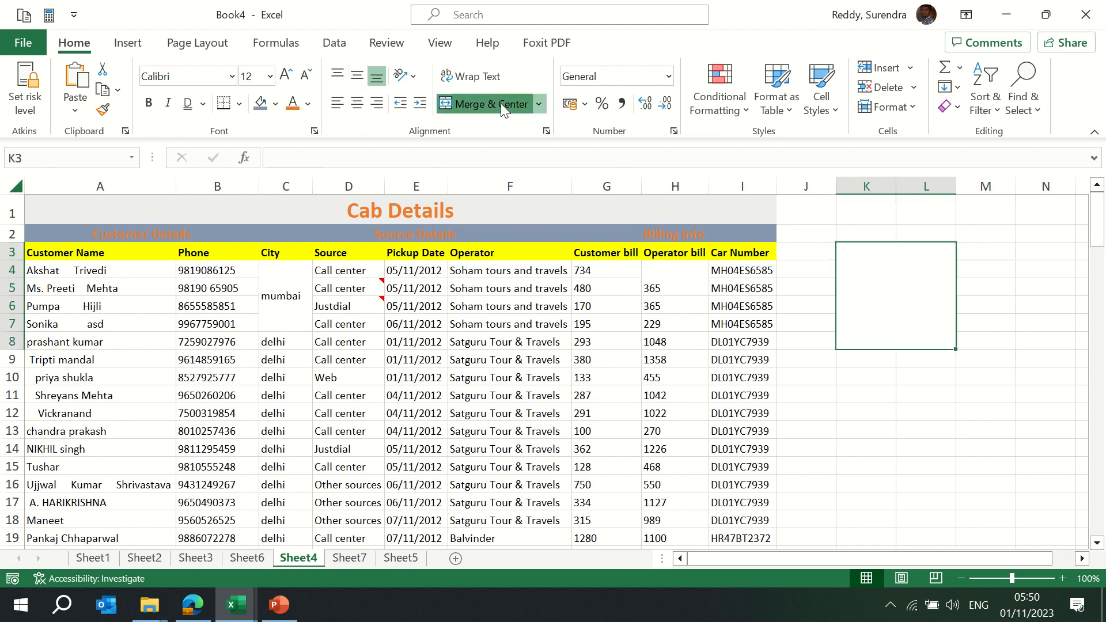
left_click(538, 104)
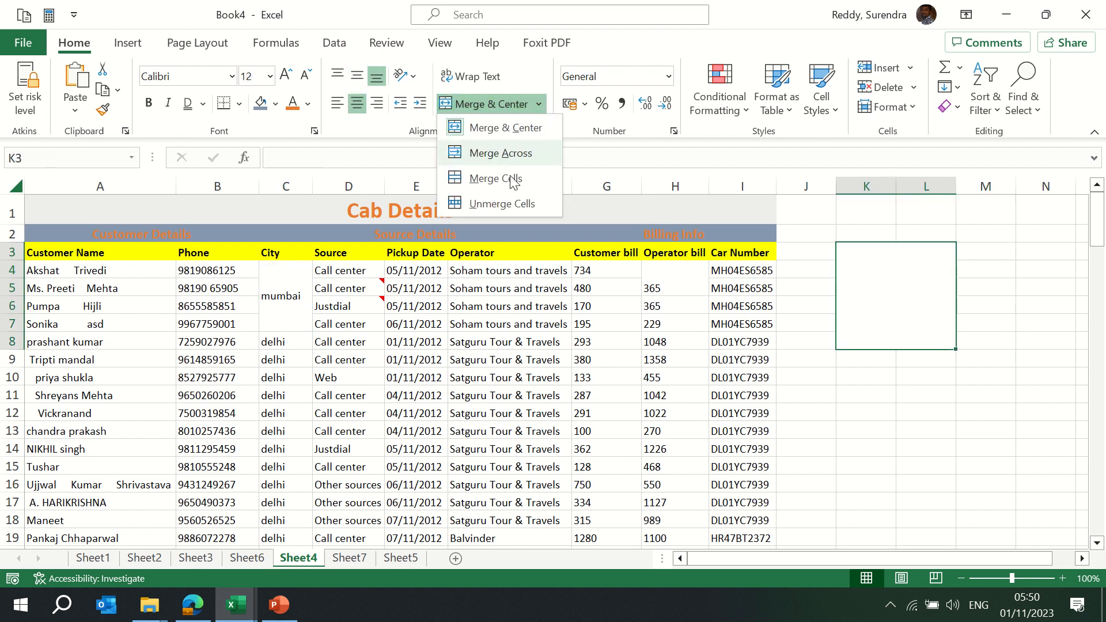
left_click(481, 178)
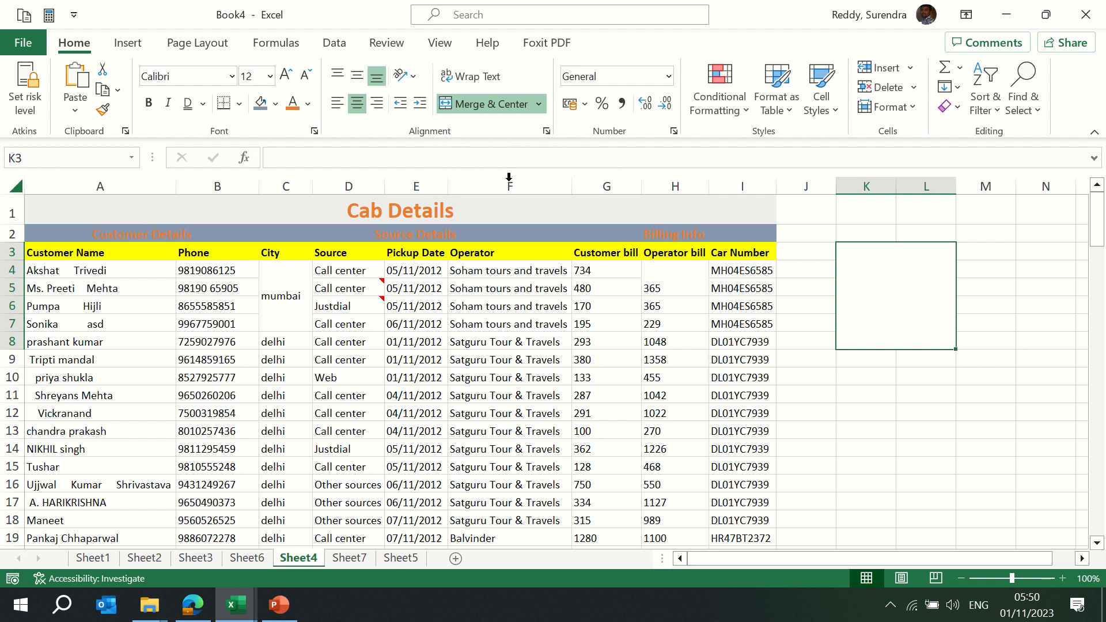
left_click(976, 285)
left_click(884, 281)
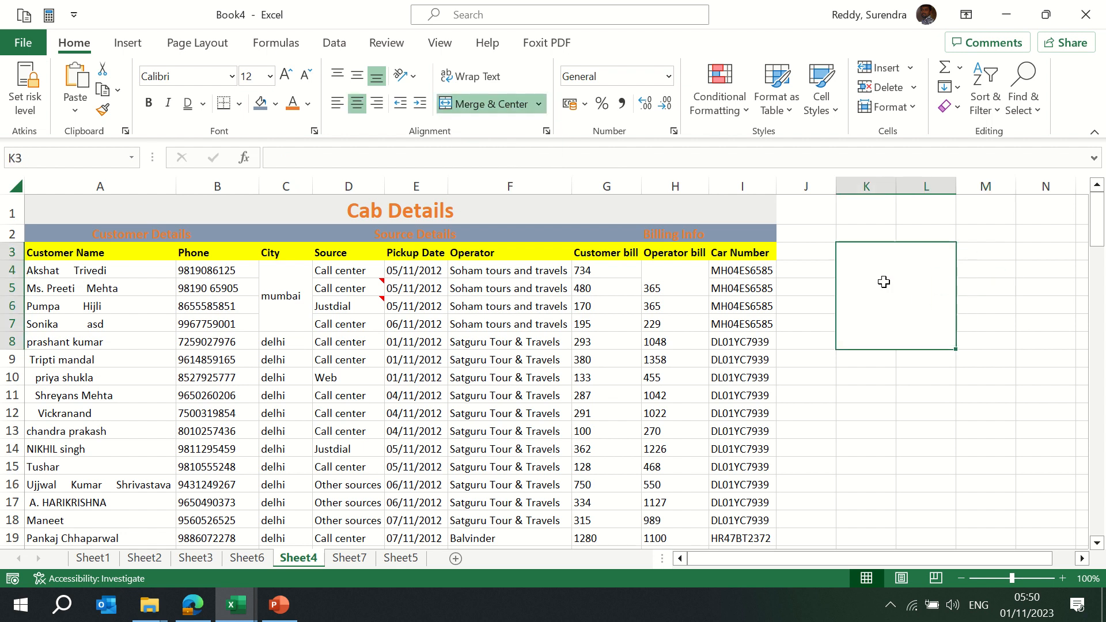
left_click(983, 254)
key("Right")
key("Right")
key("Right")
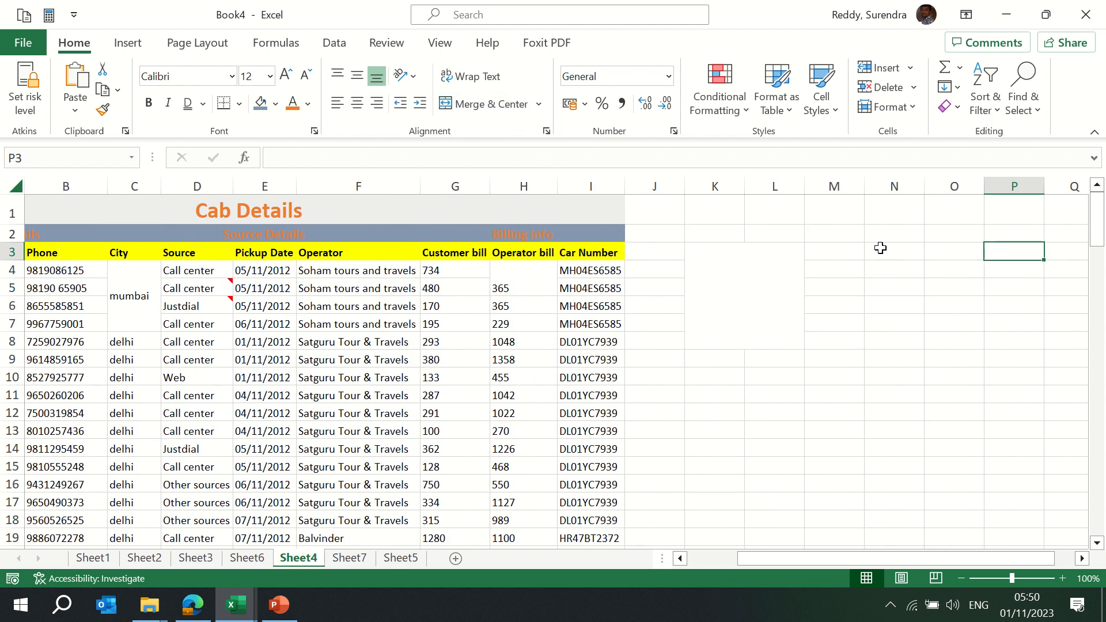
left_click(879, 247)
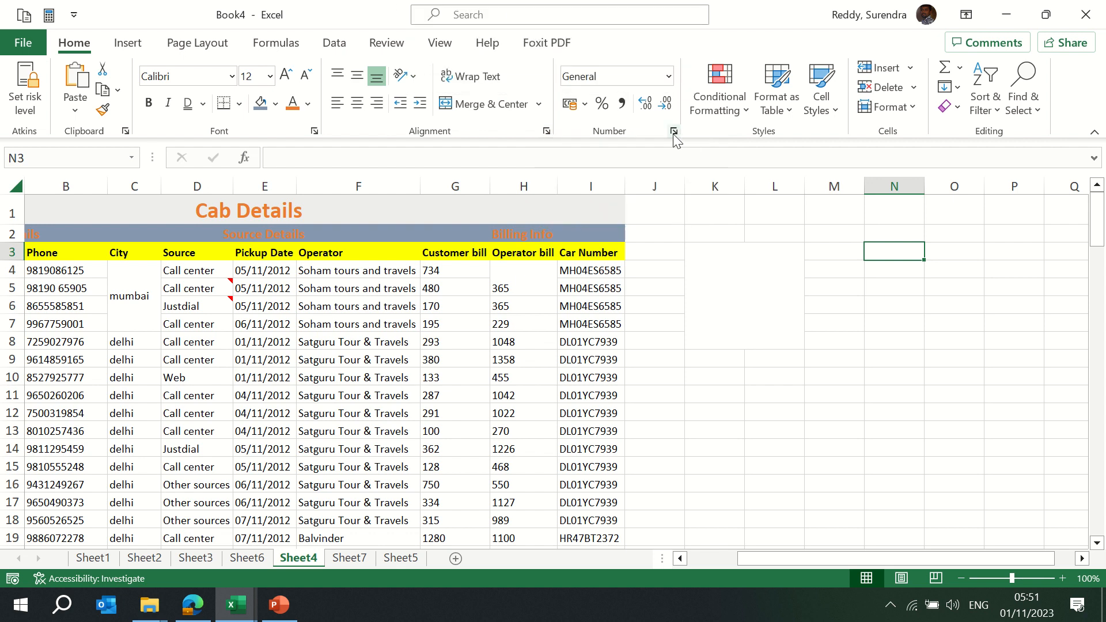
Format Customer bill values from G4 down as Number, then as pound Currency (£734.00)
left_click(433, 290)
key("Up")
key("shift+Right")
key("shift+Down")
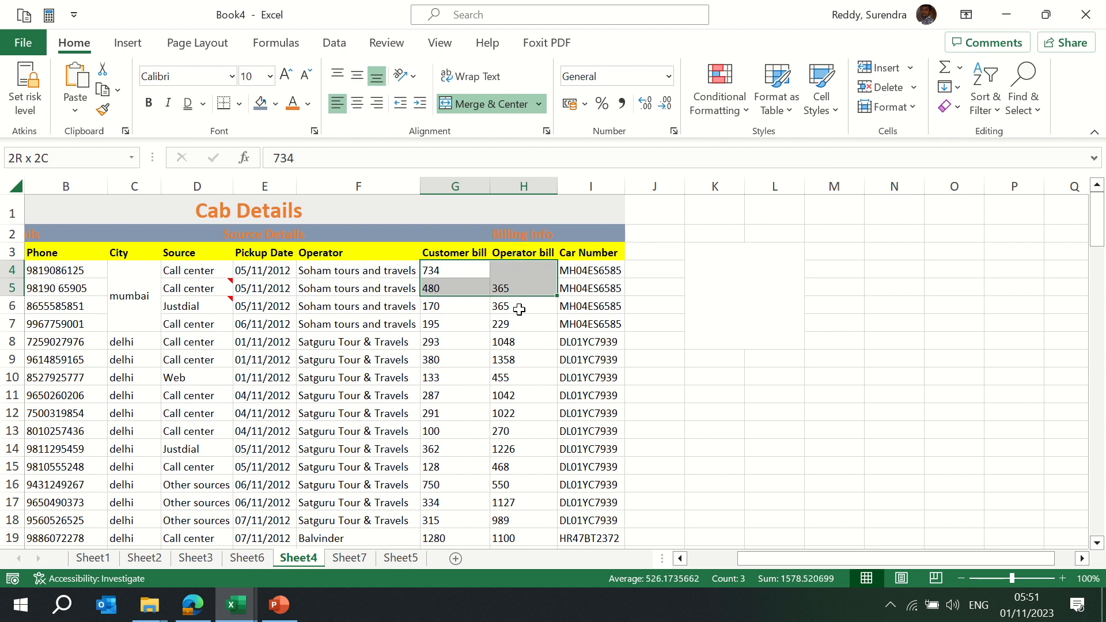
key("Down")
key("Up")
key("ctrl+shift+Down")
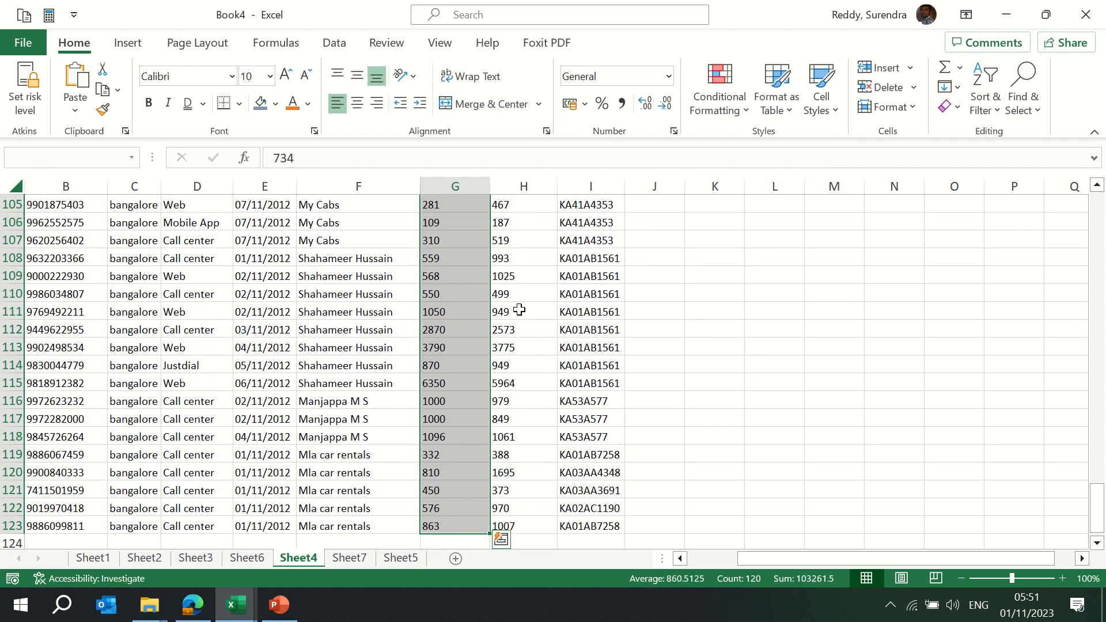
left_click(669, 75)
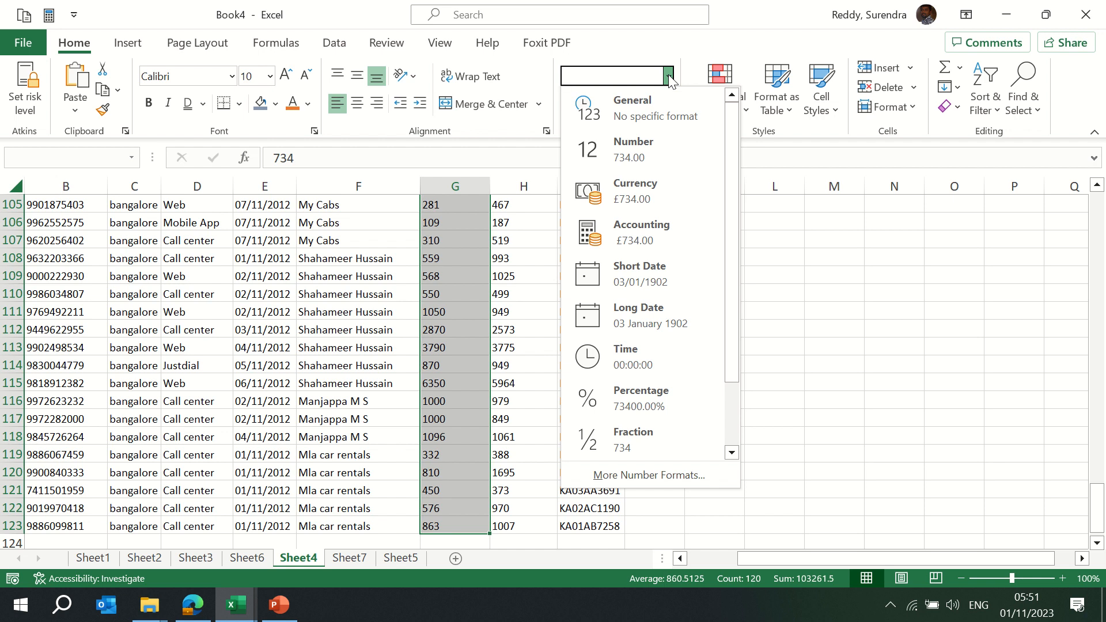
left_click(652, 149)
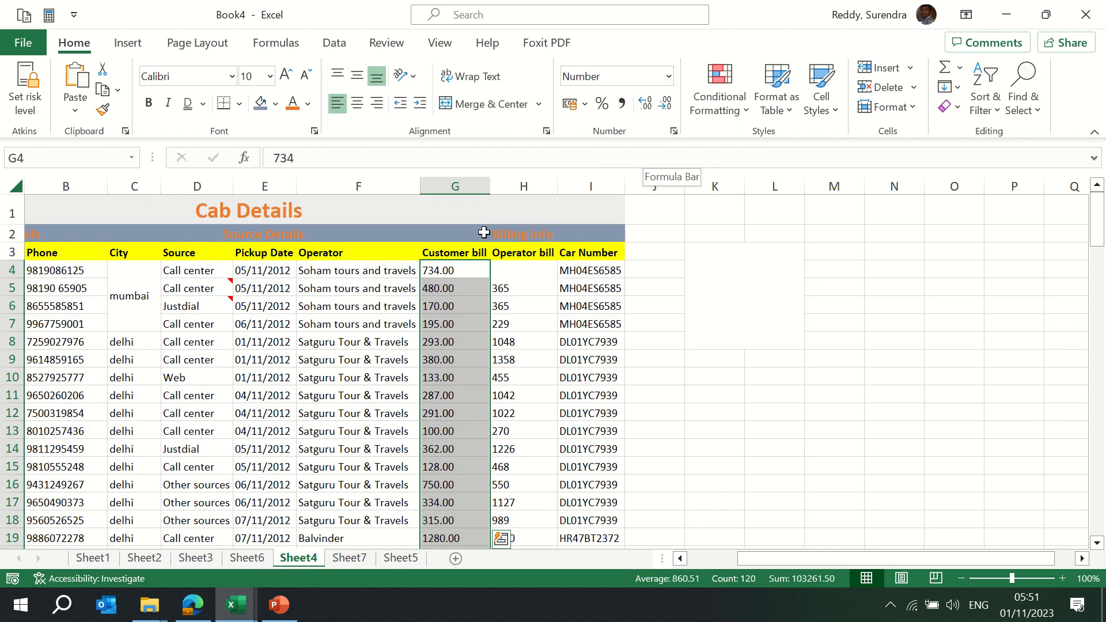
left_click(669, 76)
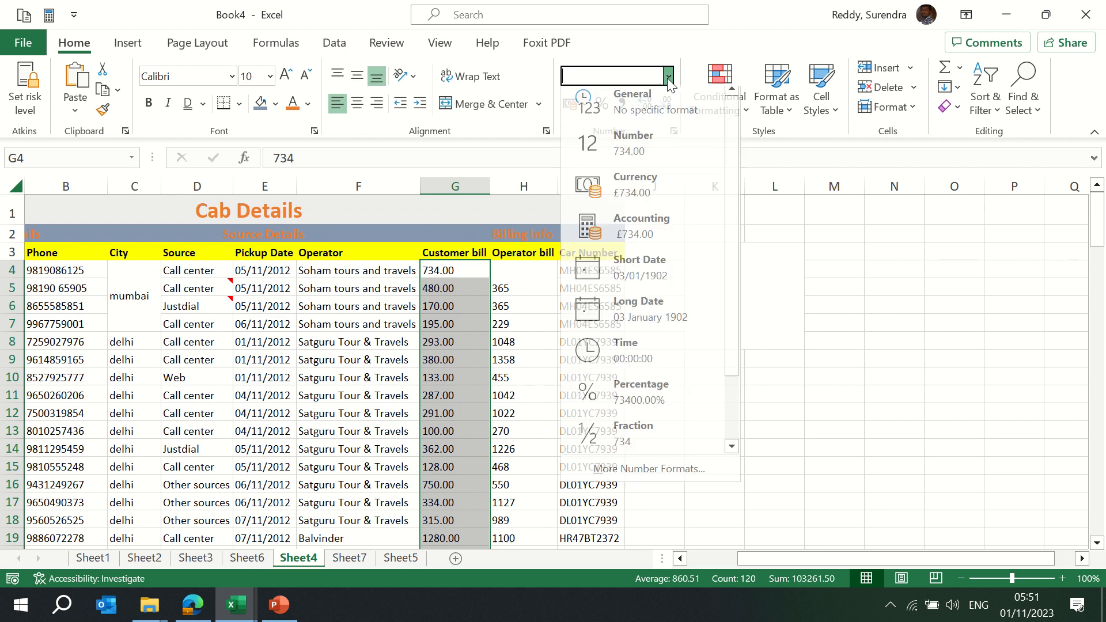
left_click(652, 201)
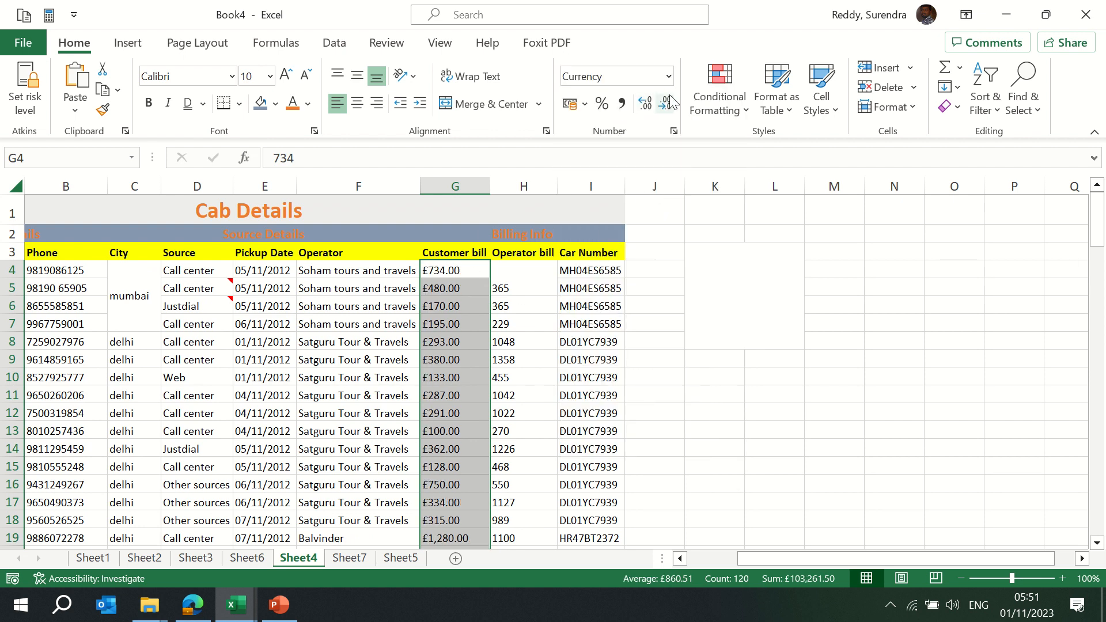
left_click(585, 105)
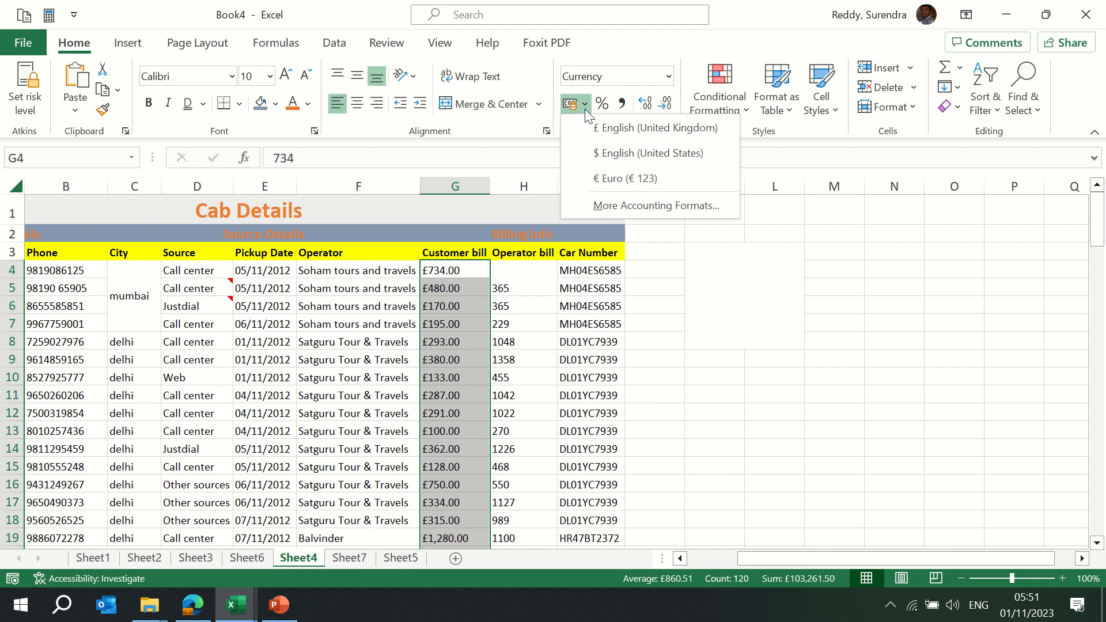
Apply Accounting format with the INR symbol to the Customer bill column
left_click(620, 204)
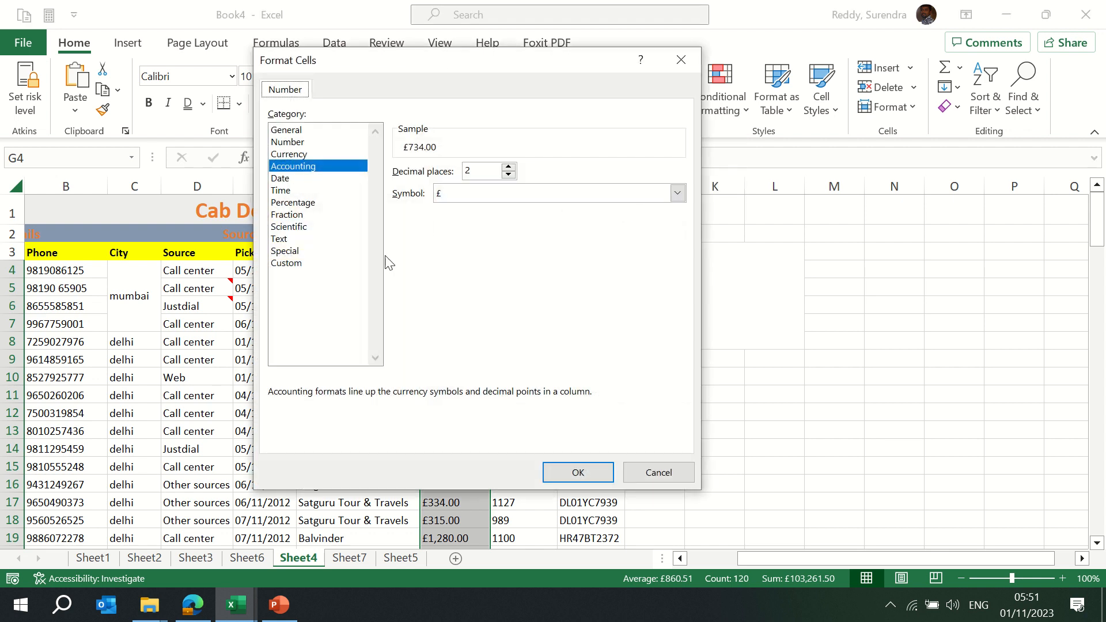
left_click(289, 264)
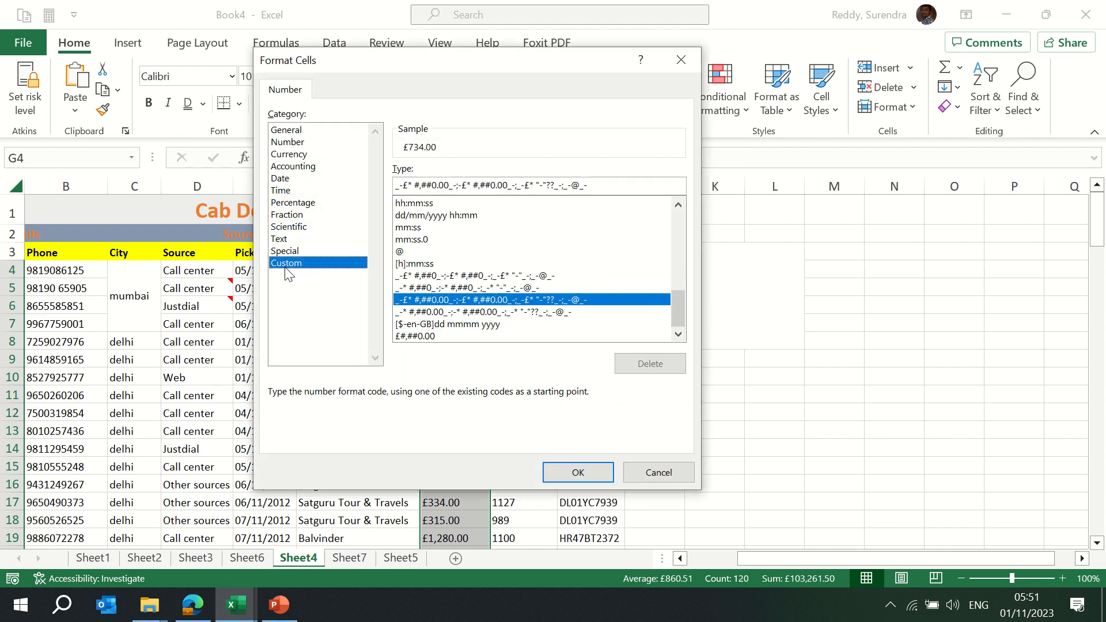
left_click(297, 166)
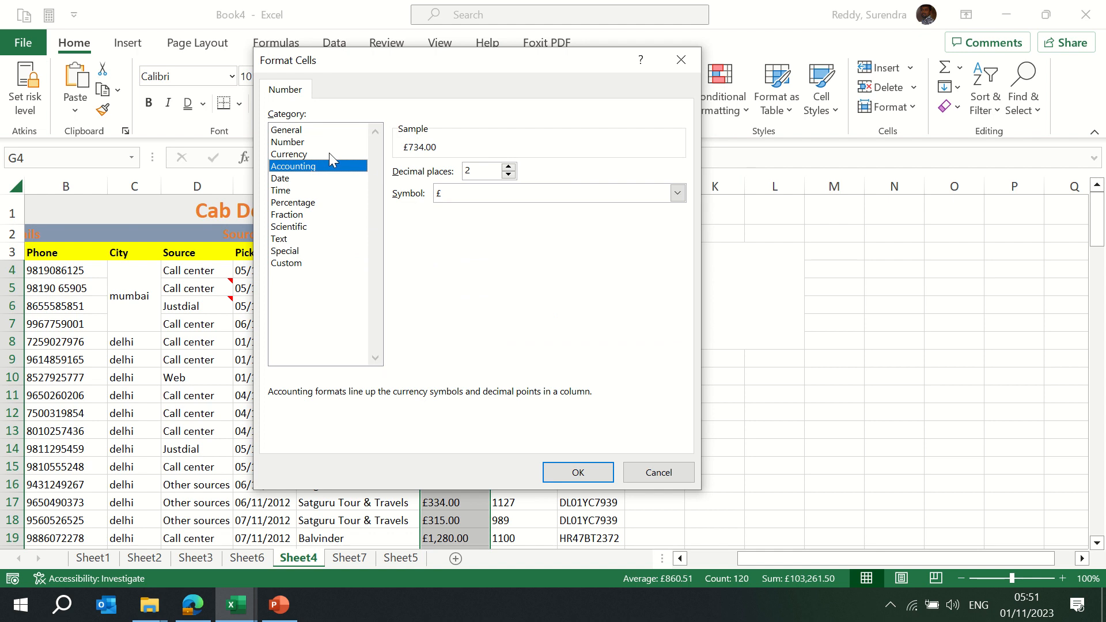
left_click(307, 153)
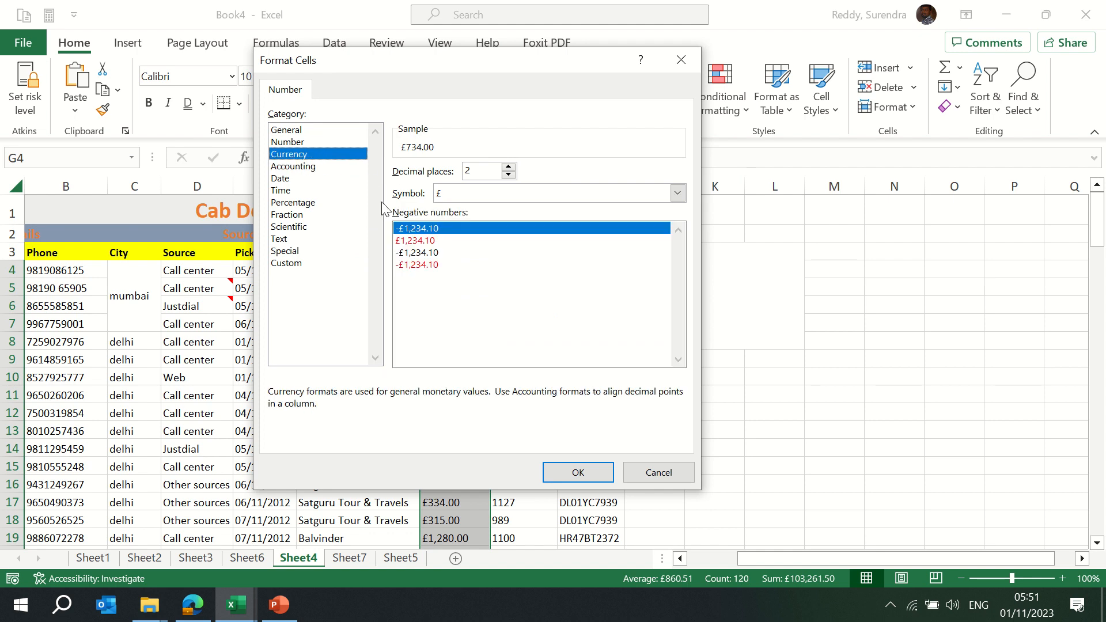
left_click(295, 168)
left_click(472, 198)
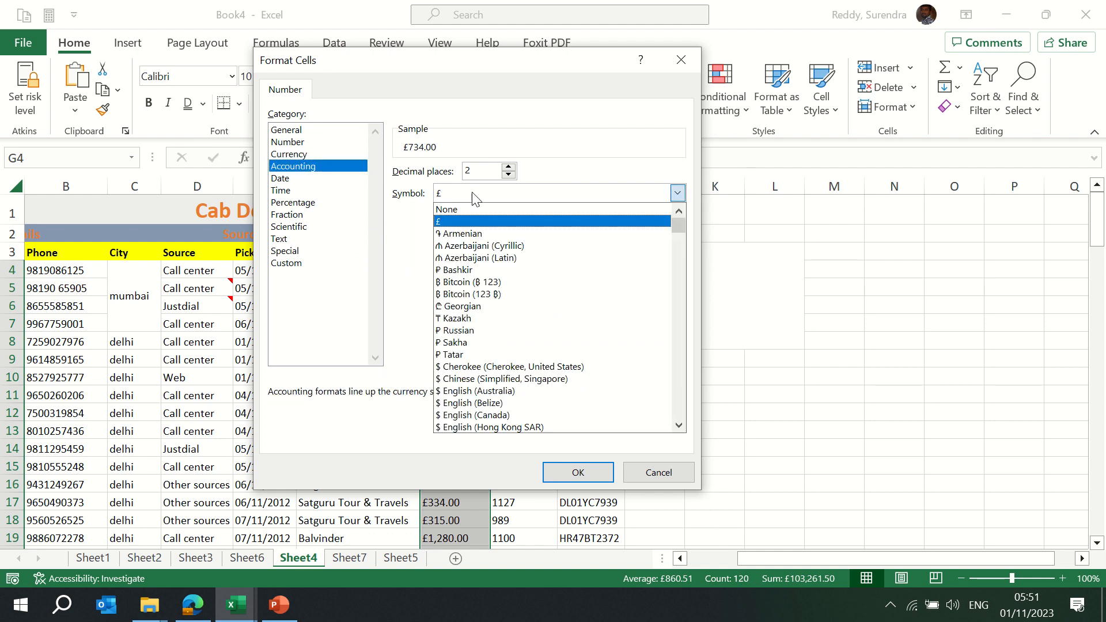
type("inr")
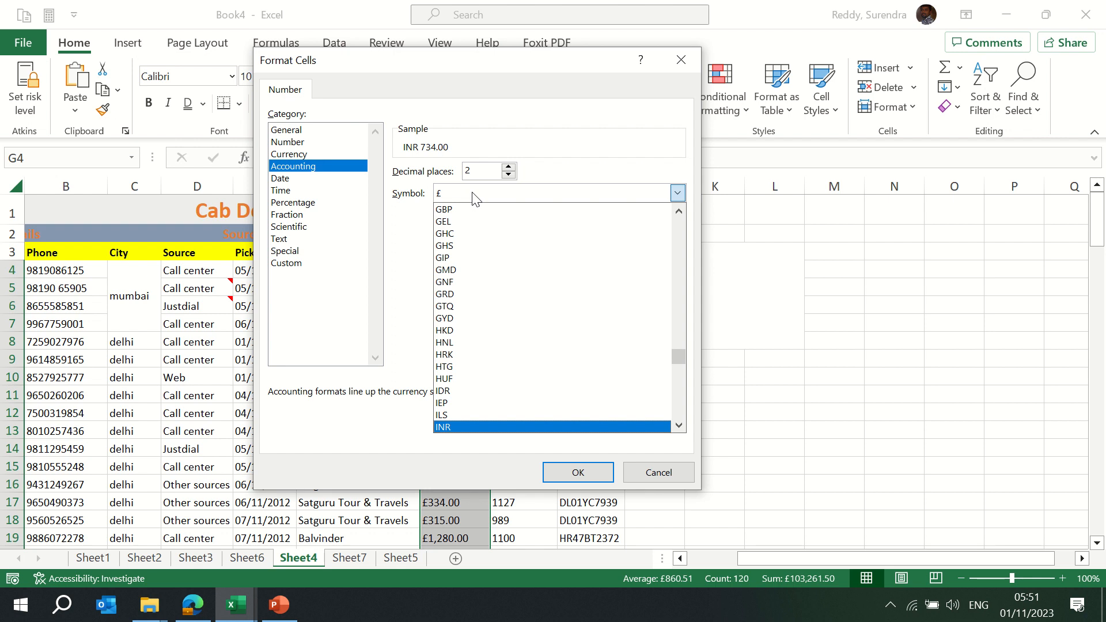
key("Return")
left_click(576, 472)
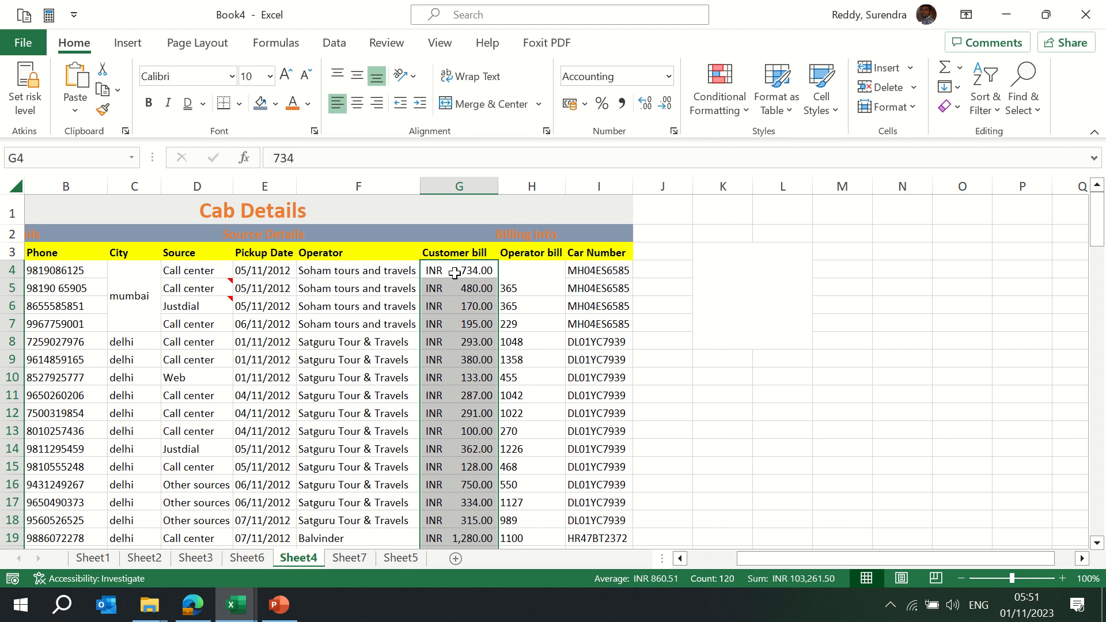
Switch the Customer bill column to € Euro accounting format (€ 734.00)
left_click(585, 104)
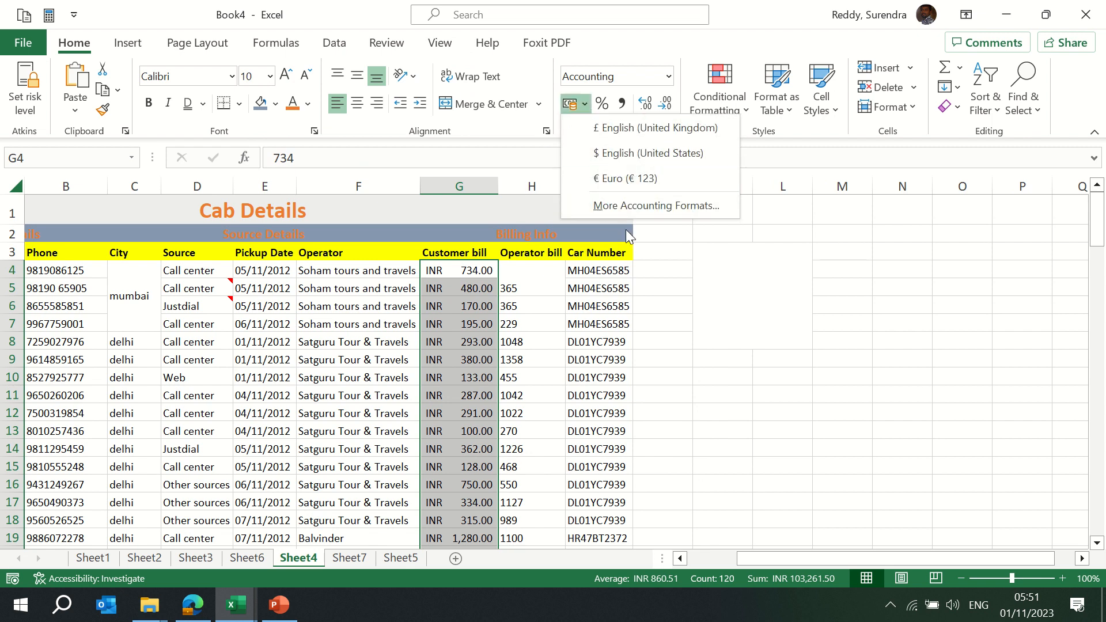
left_click(649, 185)
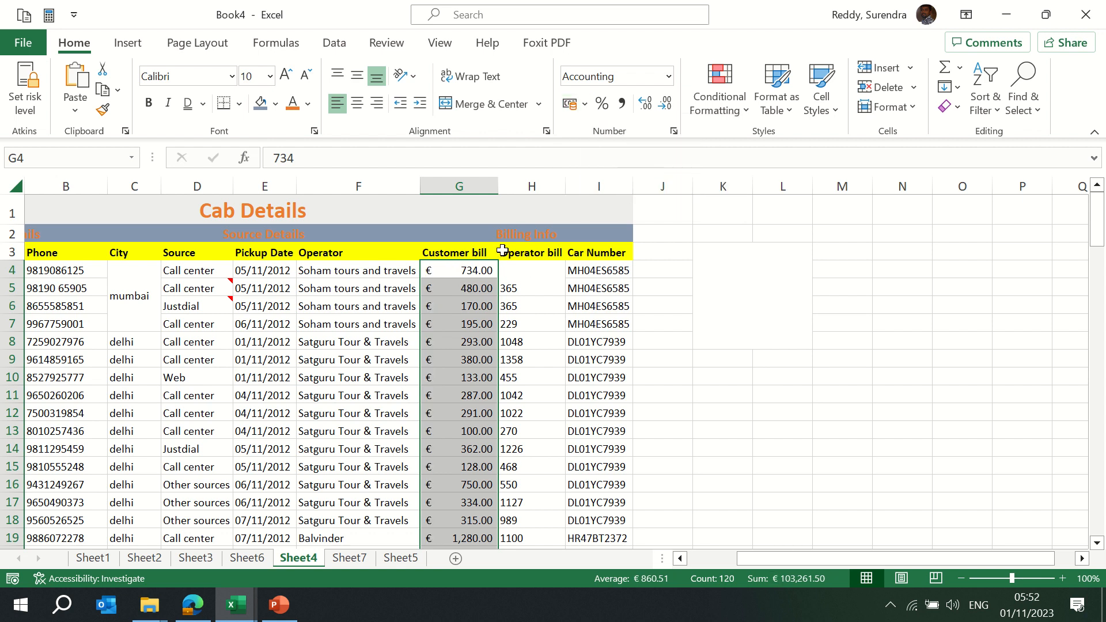
left_click(668, 76)
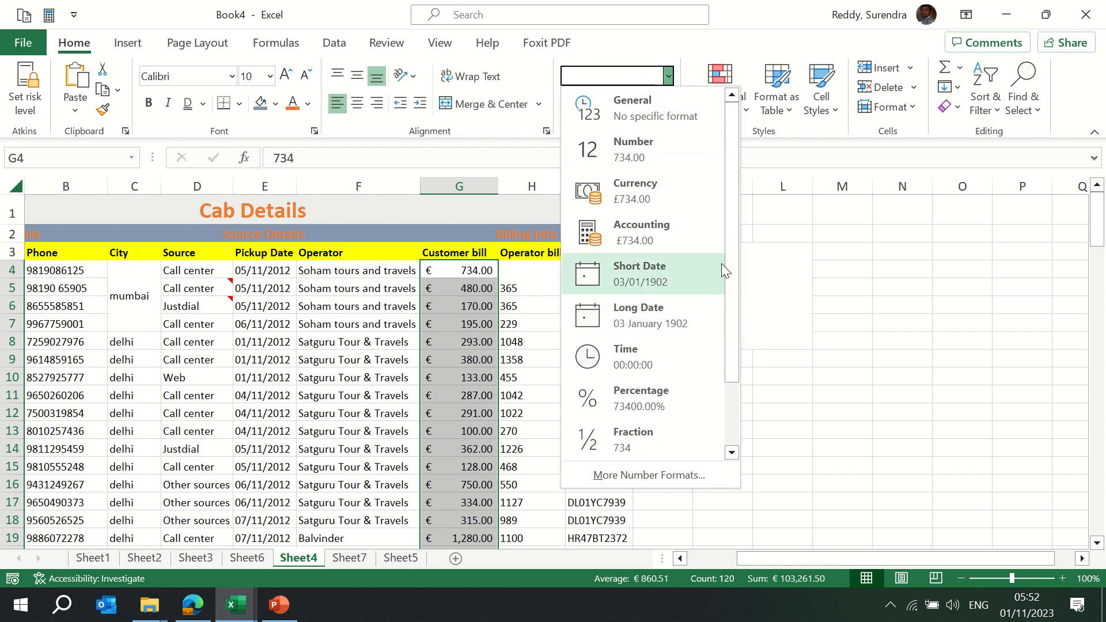
Show Pickup Date E4 downward as Long Date, then revert to Short Date (05/11/2012)
left_click(248, 309)
left_click(254, 303)
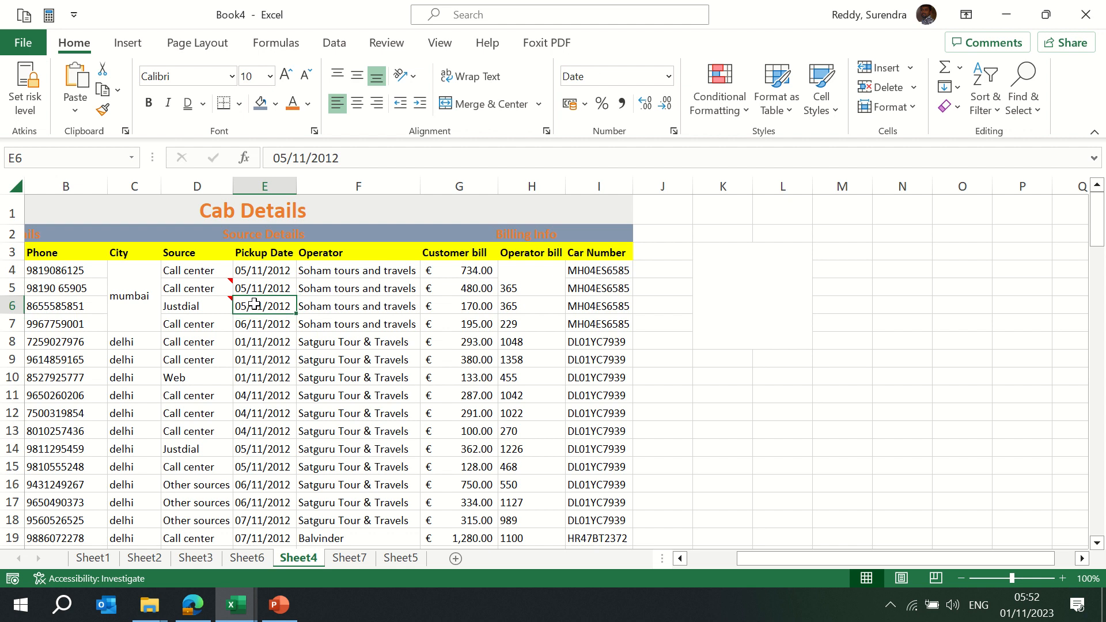
key("shift+Up")
key("shift+Up")
key("ctrl+shift+Down")
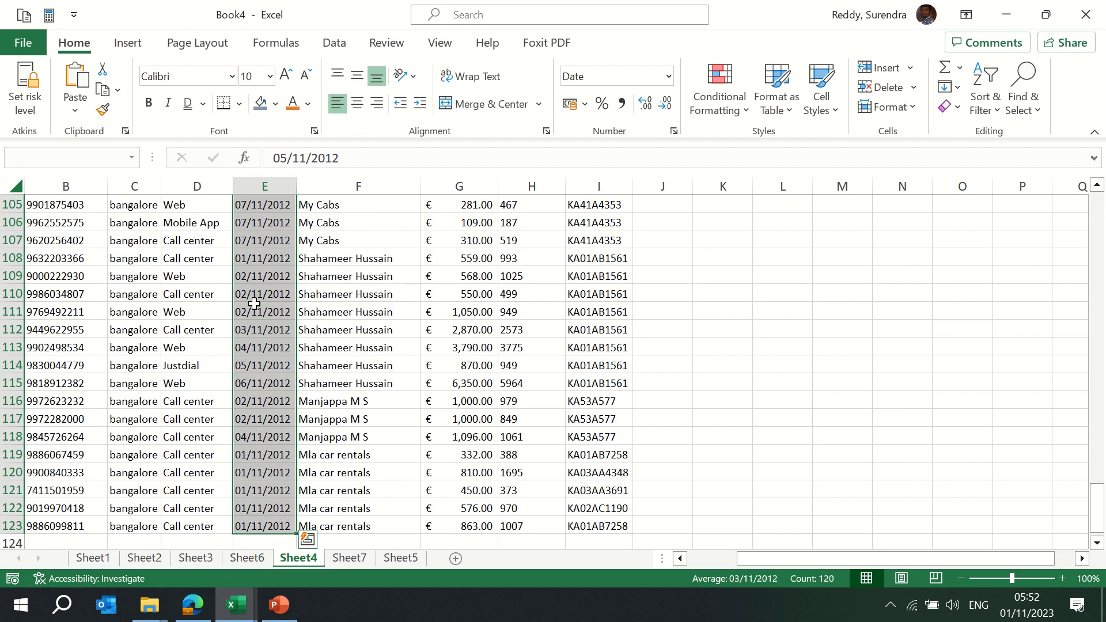
left_click(668, 76)
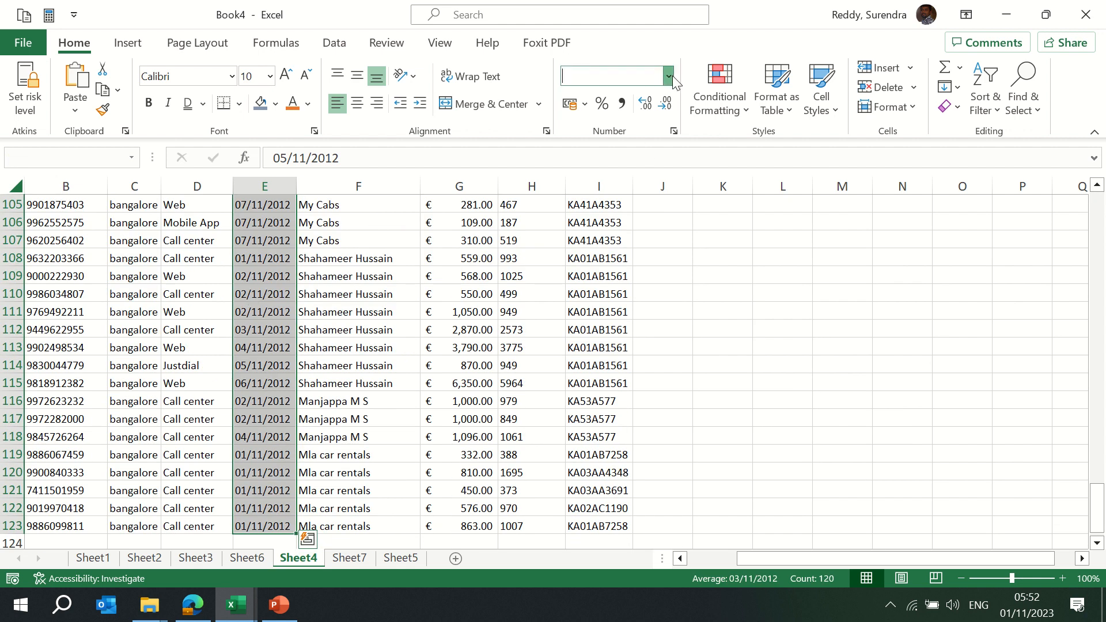
left_click(642, 314)
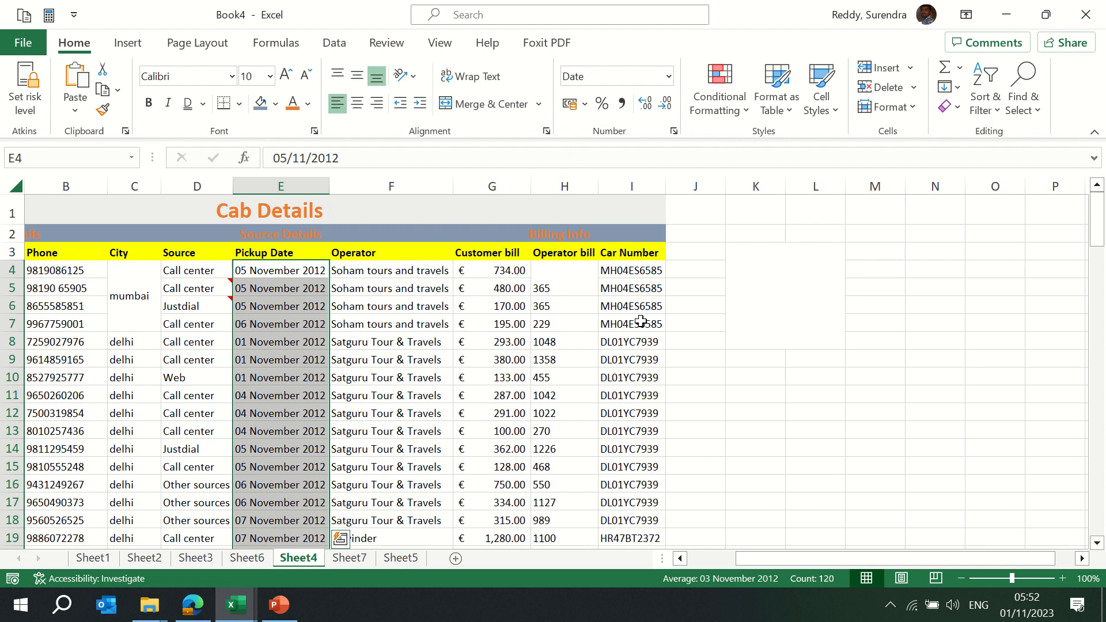
left_click(669, 77)
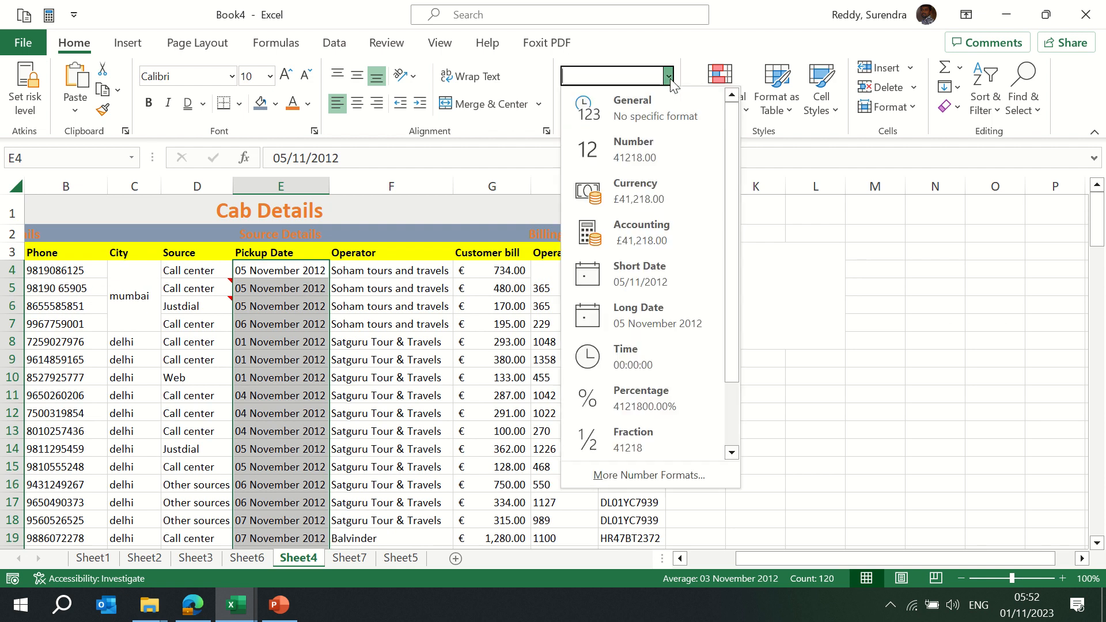
left_click(661, 282)
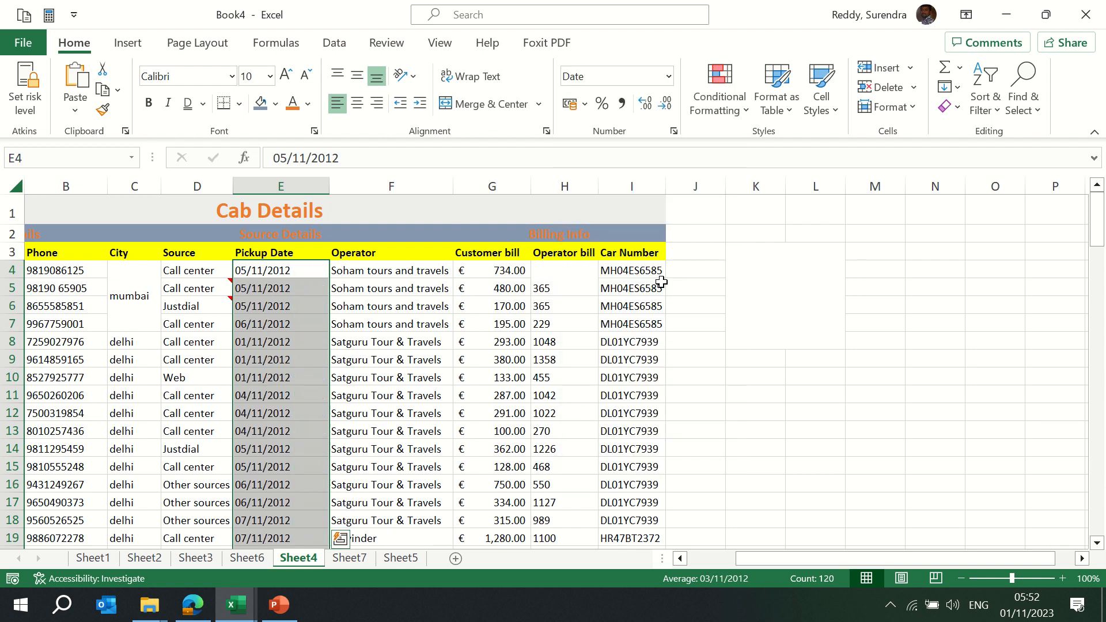
left_click(669, 77)
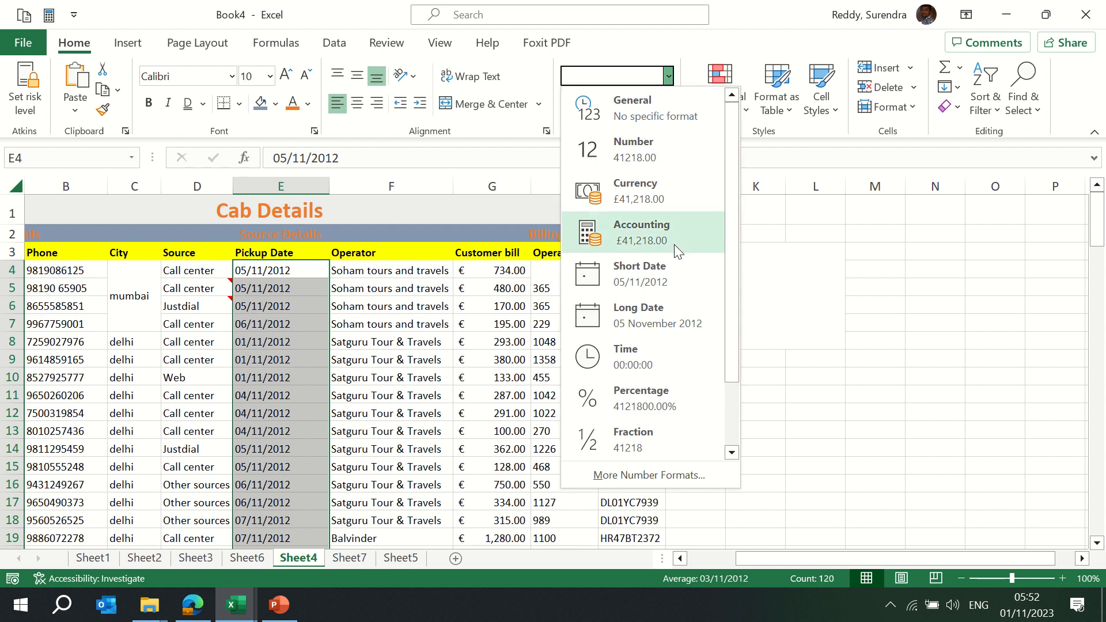
left_click(478, 370)
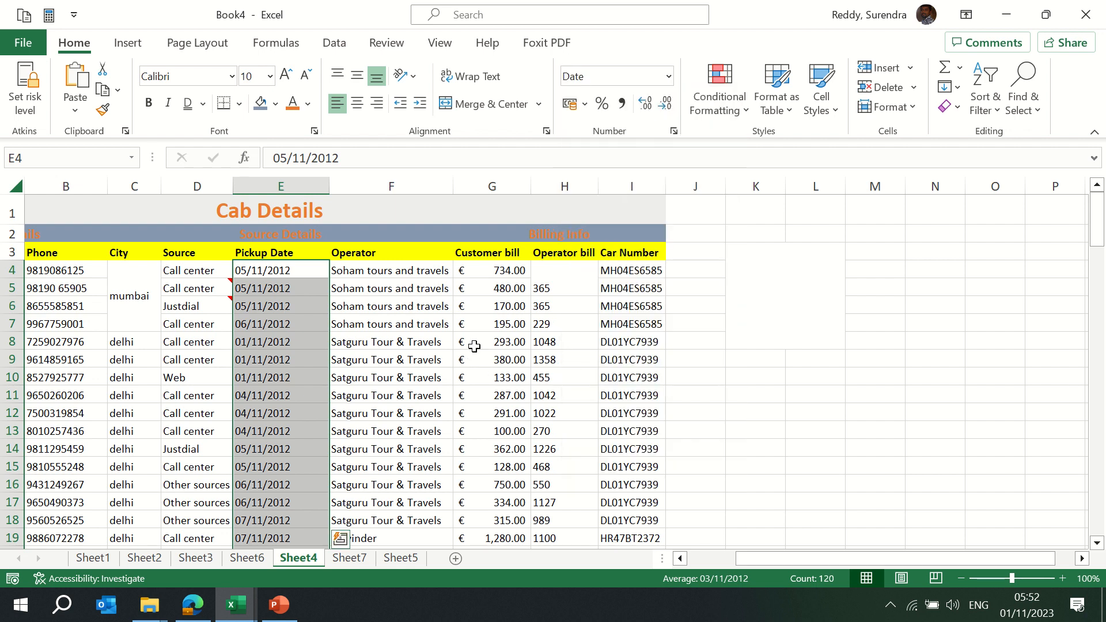
Apply Percent Style to the Customer bill values, then undo it
left_click(502, 274)
key("ctrl+shift+Down")
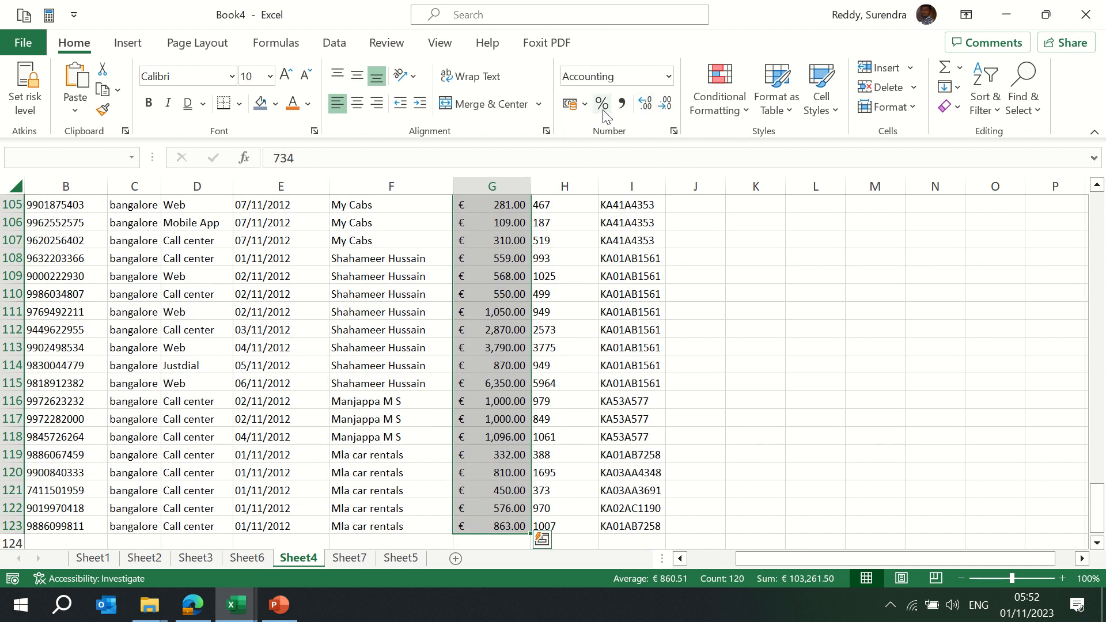
left_click(602, 104)
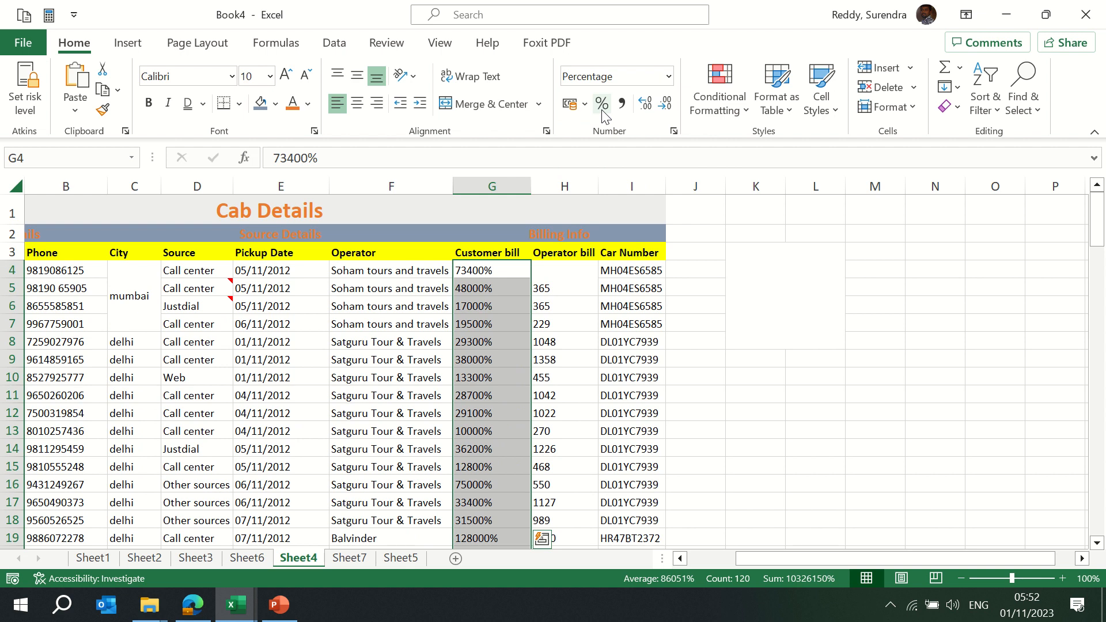
key("ctrl+z")
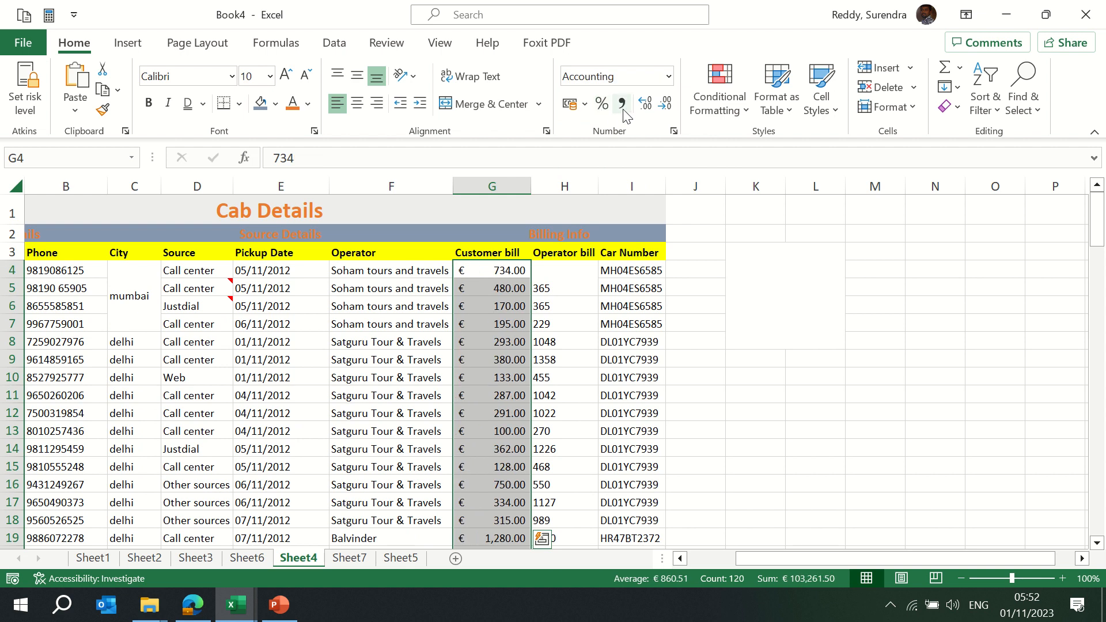
Right-align the Operator bill values and give them Comma Style
left_click(568, 280)
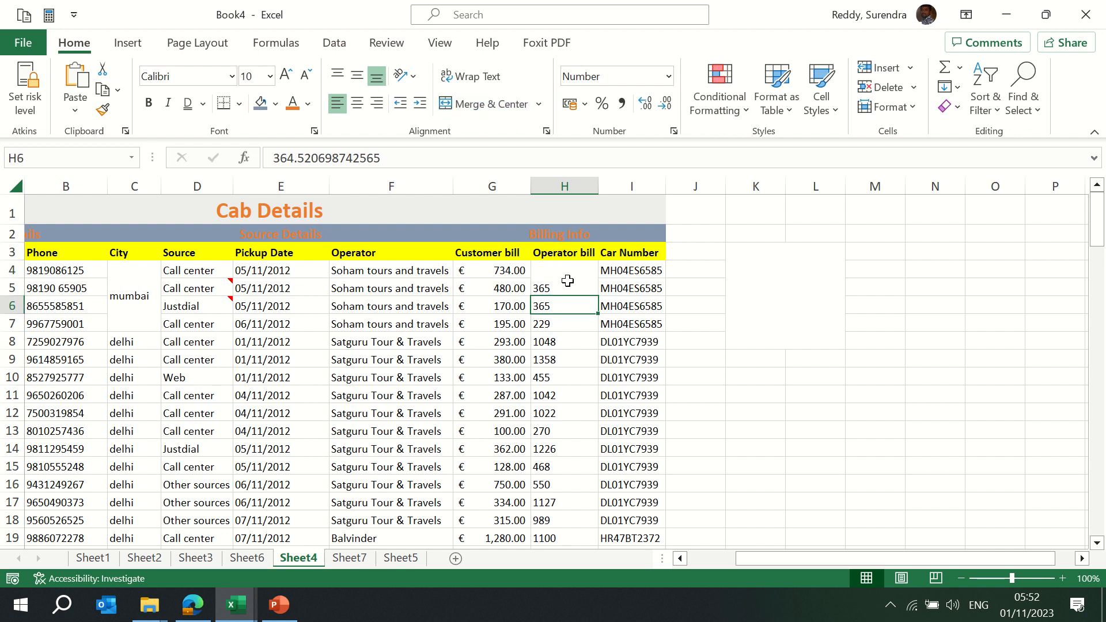
key("ctrl+shift+Down")
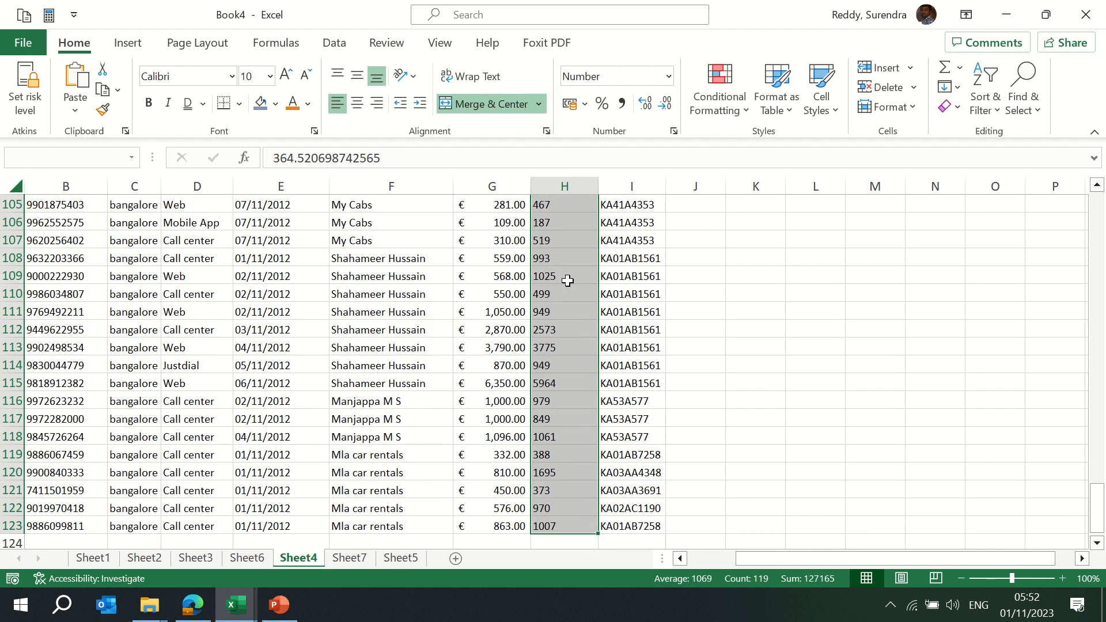
left_click_drag(1097, 521, 1079, 205)
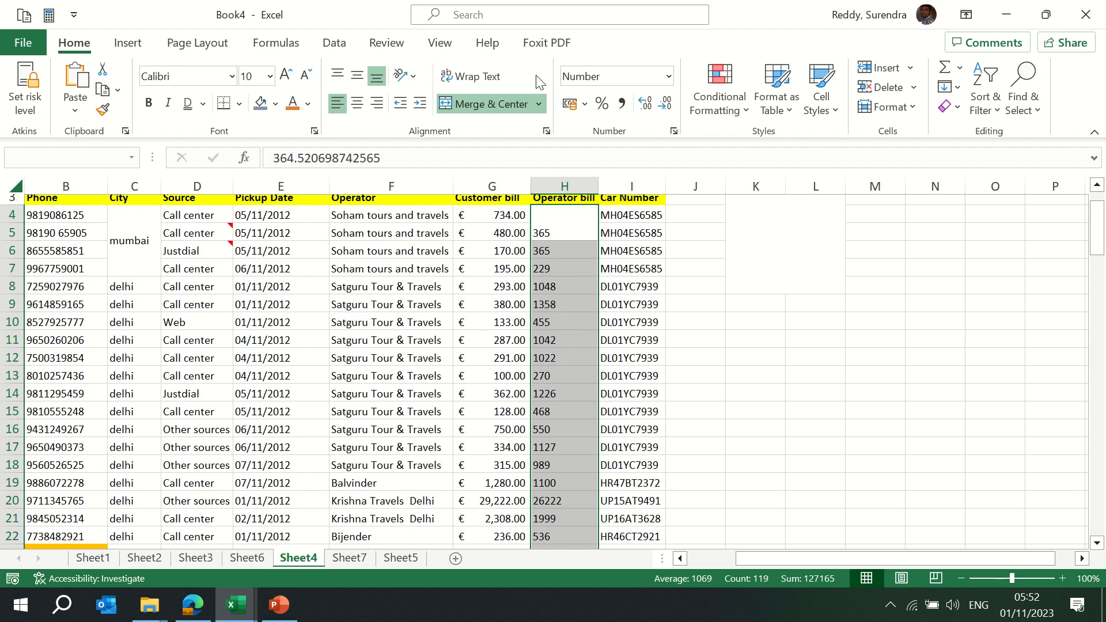
left_click(624, 104)
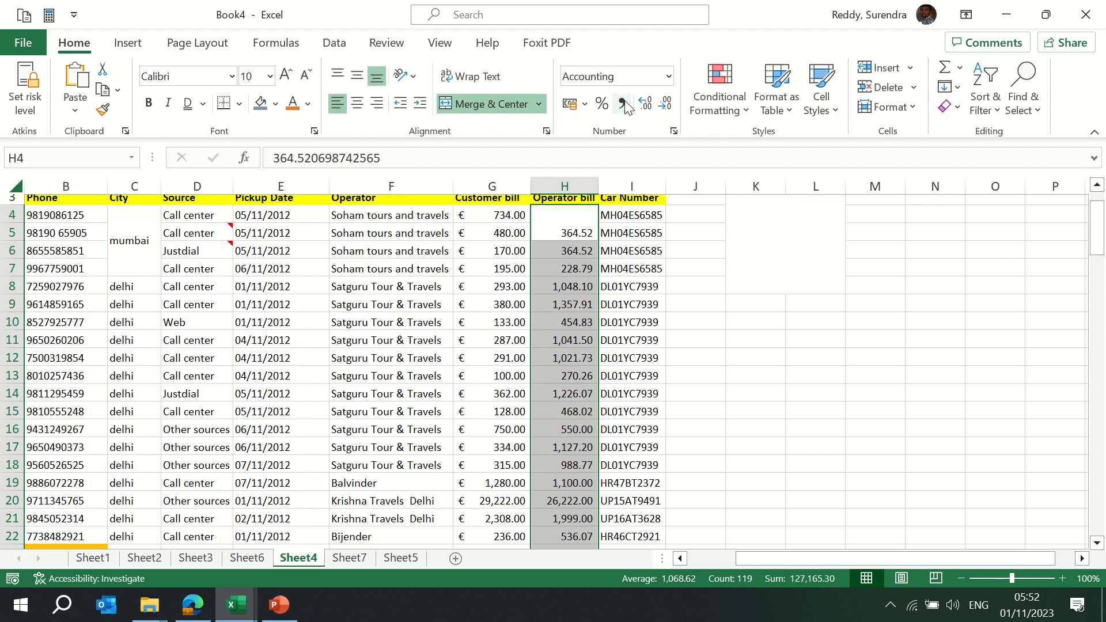
key("ctrl+z")
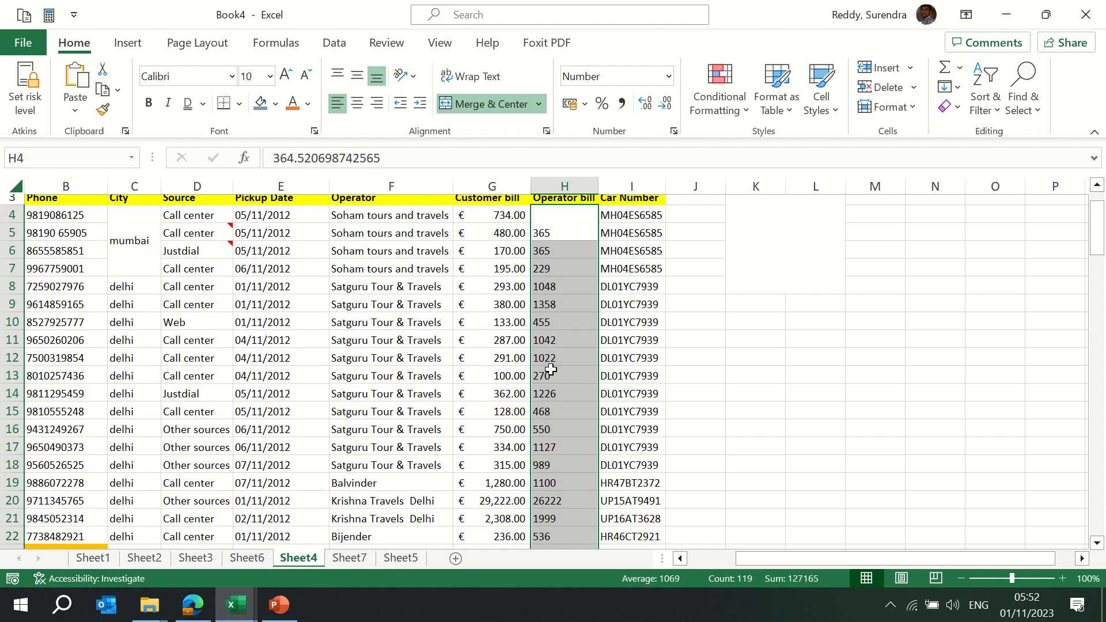
left_click(377, 103)
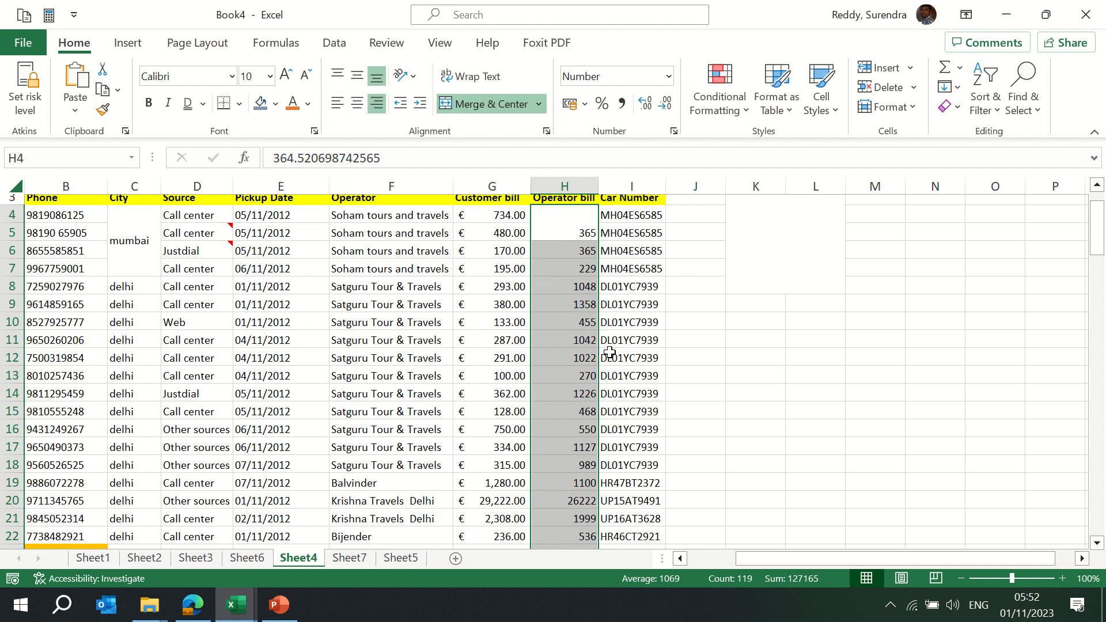
left_click(622, 105)
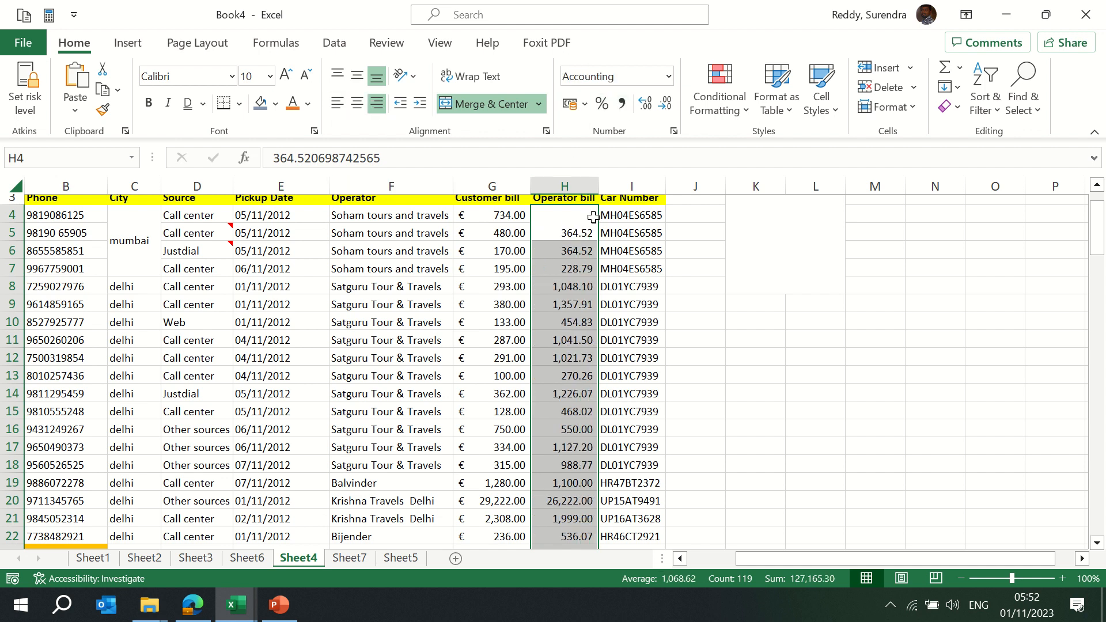
left_click(555, 354)
left_click(556, 341)
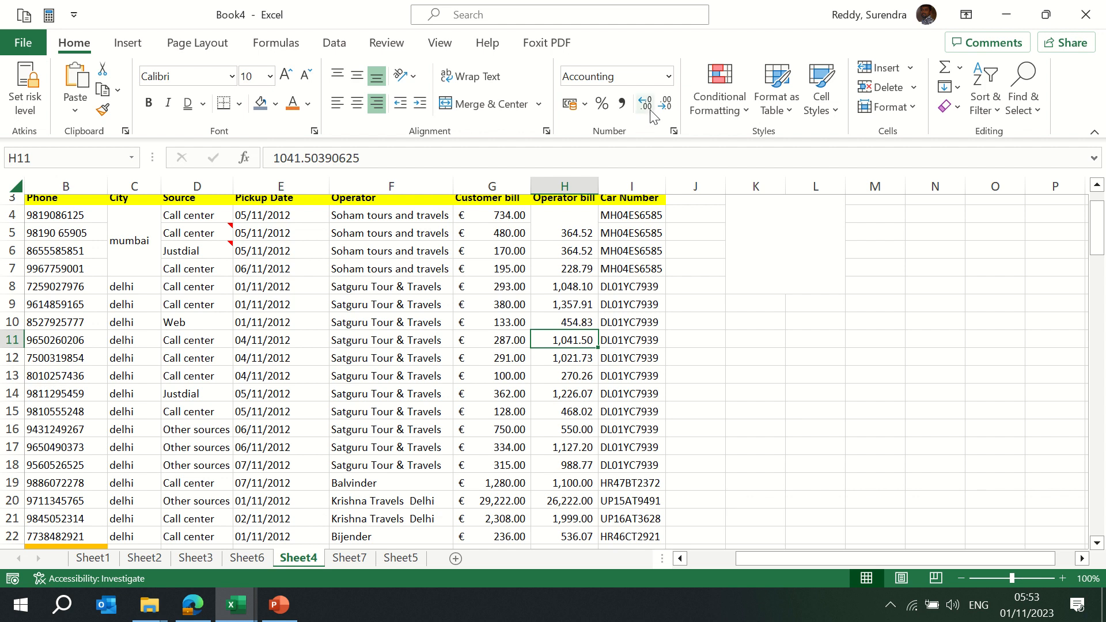
Set the Operator bill values to four decimal places, e.g. 1,048.0957
key("ctrl+a")
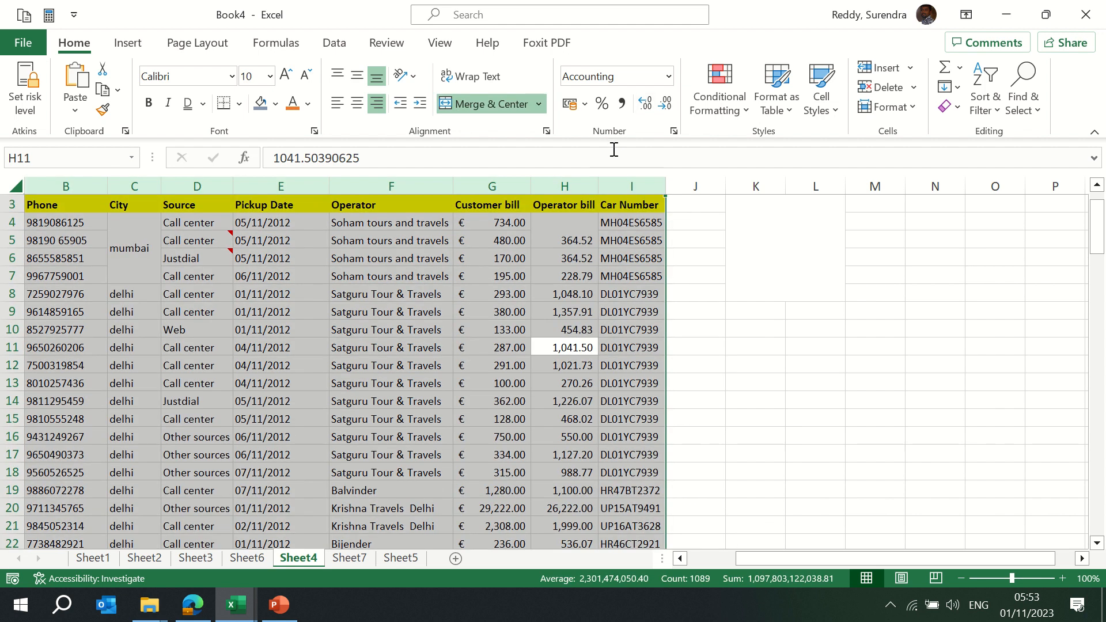
left_click(563, 186)
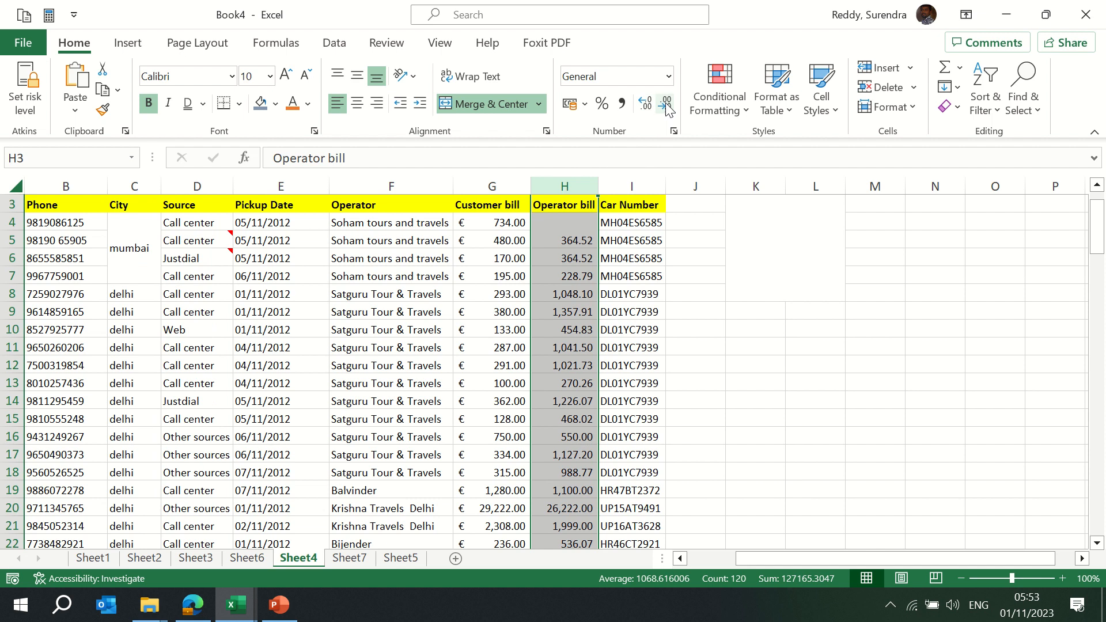
left_click_drag(573, 222, 575, 235)
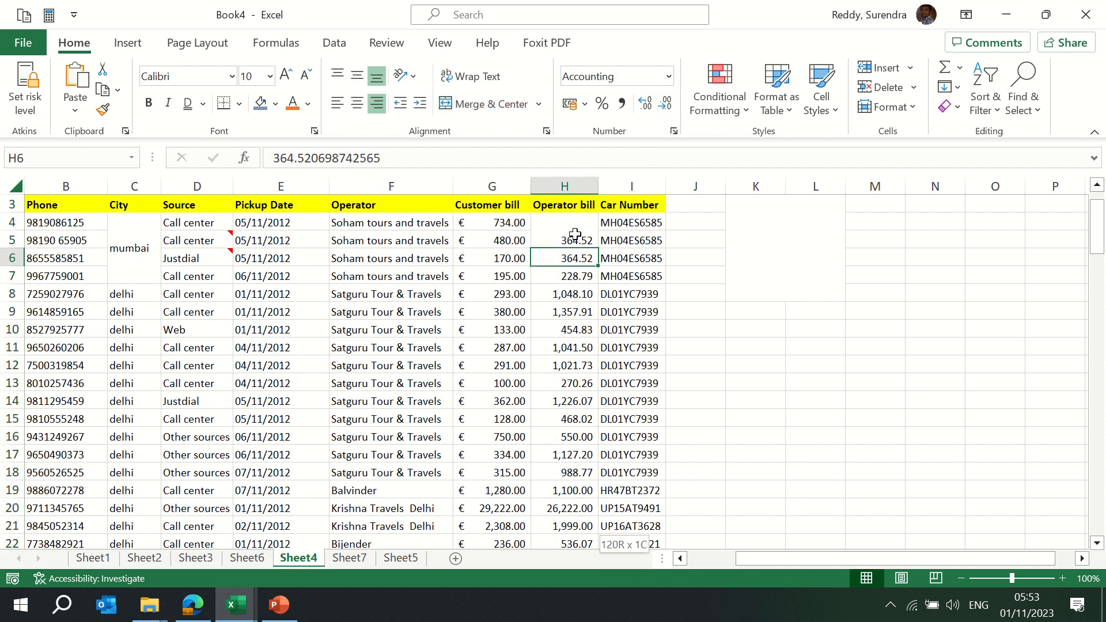
key("ctrl+shift+Down")
left_click(646, 106)
left_click(645, 106)
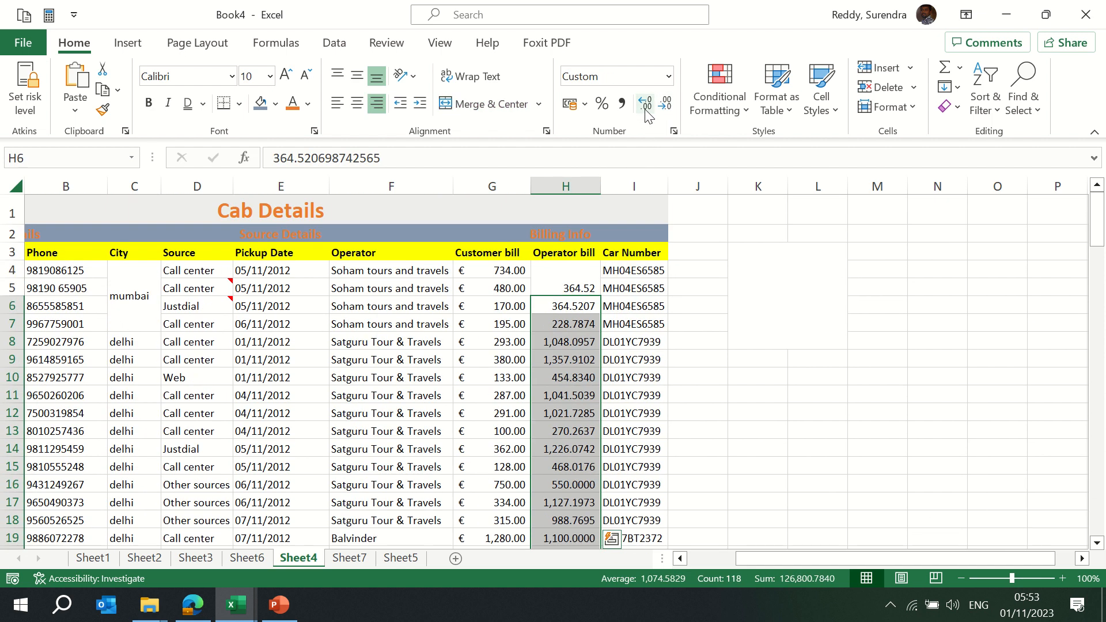
left_click(646, 107)
left_click(646, 107)
left_click(662, 111)
left_click(663, 111)
left_click(664, 112)
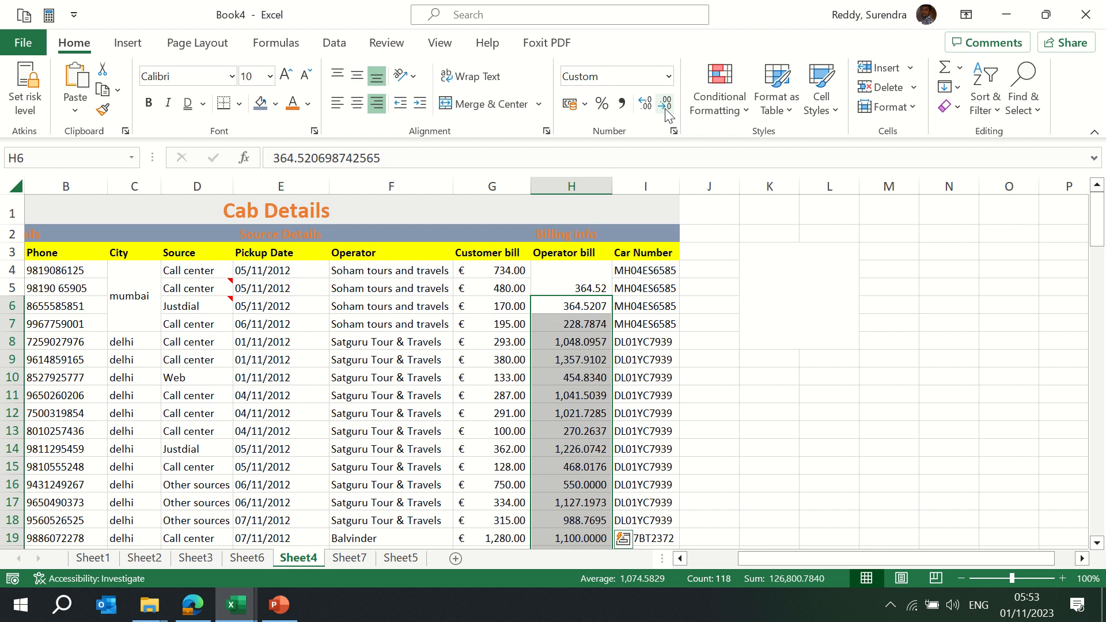
left_click(665, 113)
left_click(666, 114)
left_click(645, 106)
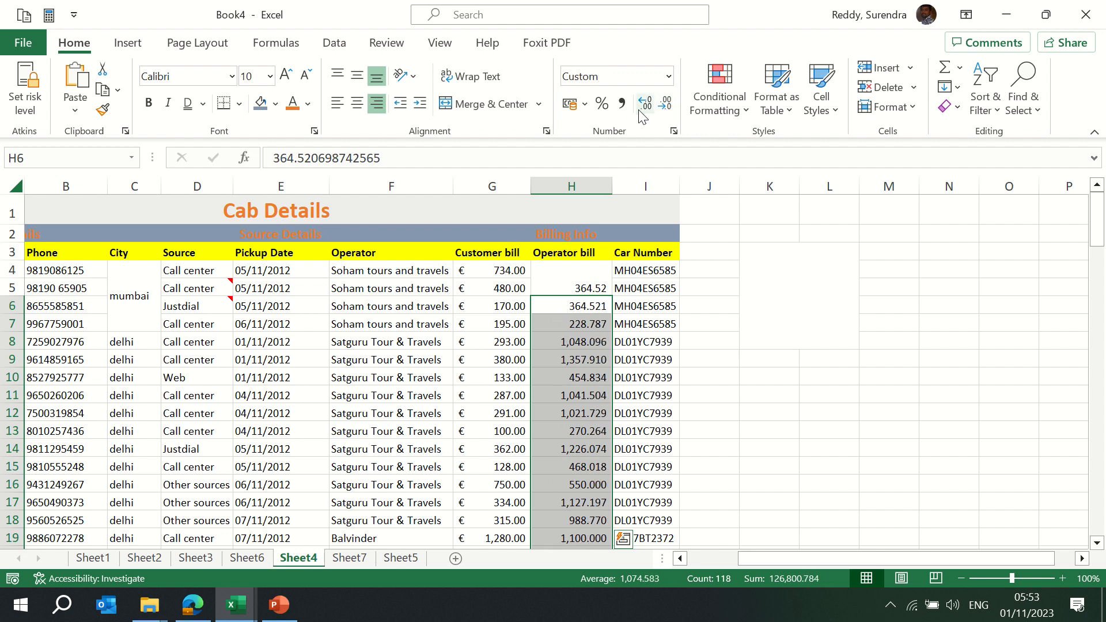
left_click(645, 107)
left_click(645, 107)
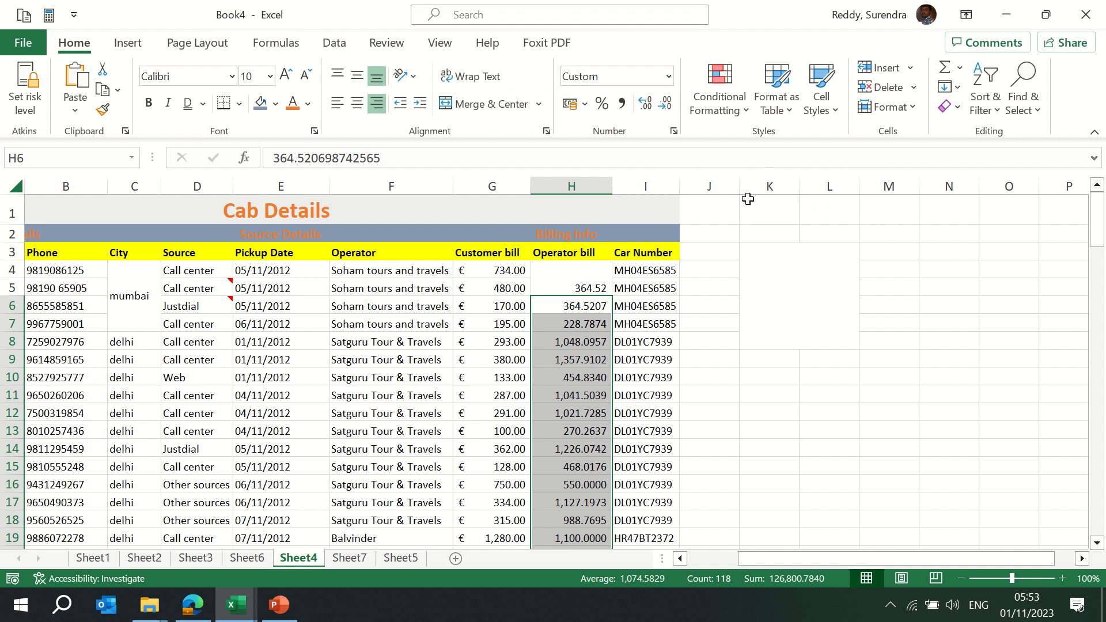
Select the top rows around the Cab Details title and switch to the previous sheet
key("ctrl+Up")
key("ctrl+Up")
key("ctrl+Up")
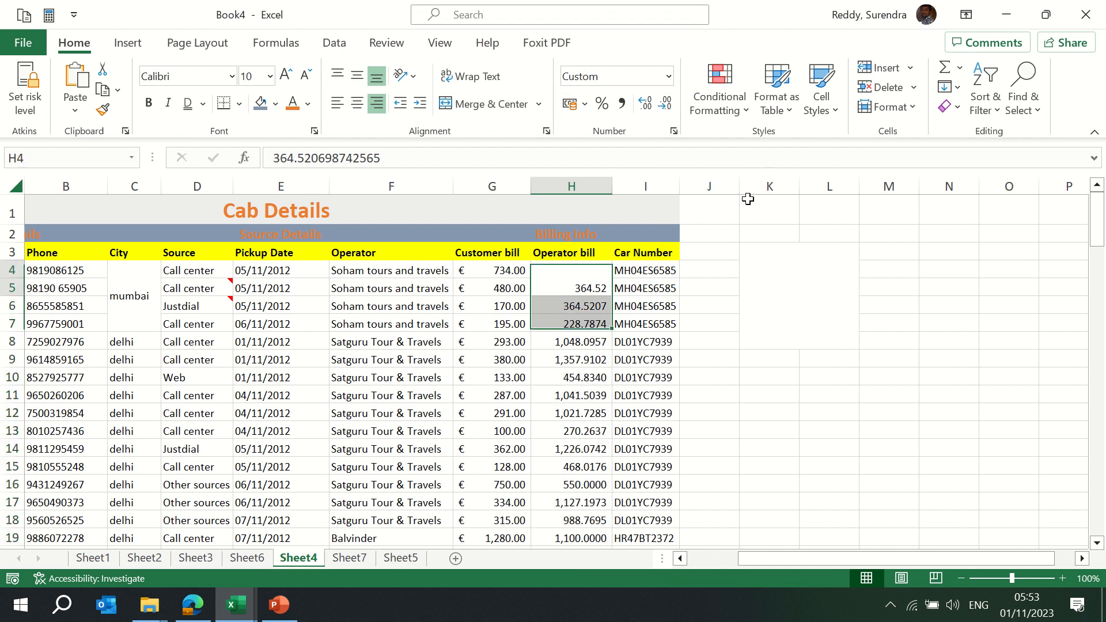
key("ctrl+shift+Right")
key("shift+Down")
key("shift+Down")
key("shift+Down")
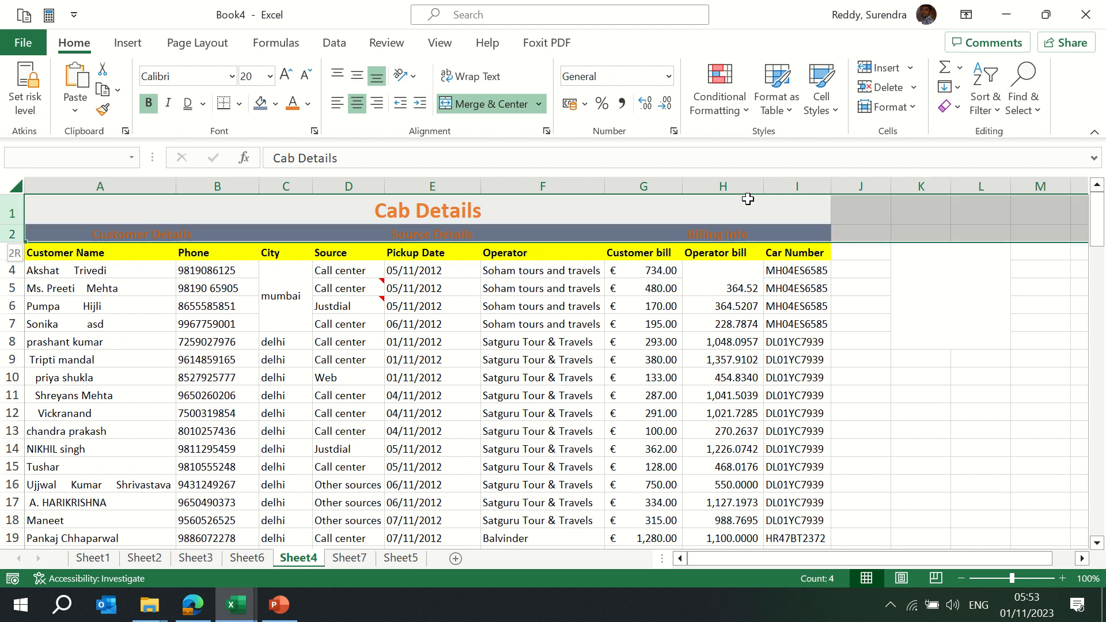
left_click(748, 199)
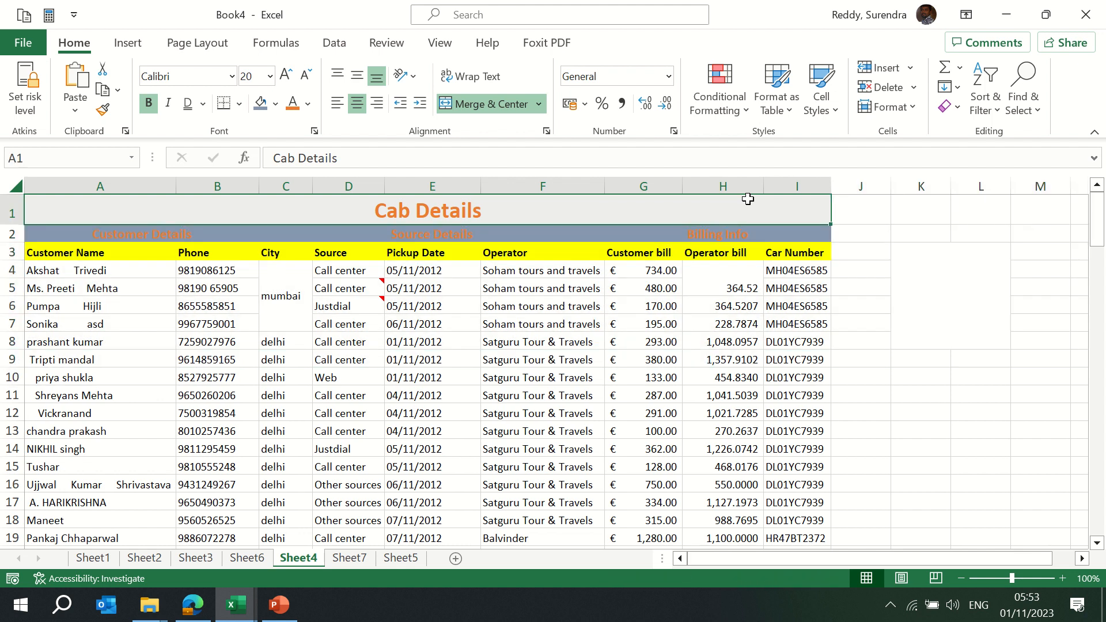
key("ctrl+Page_Up")
key("ctrl+Page_Up")
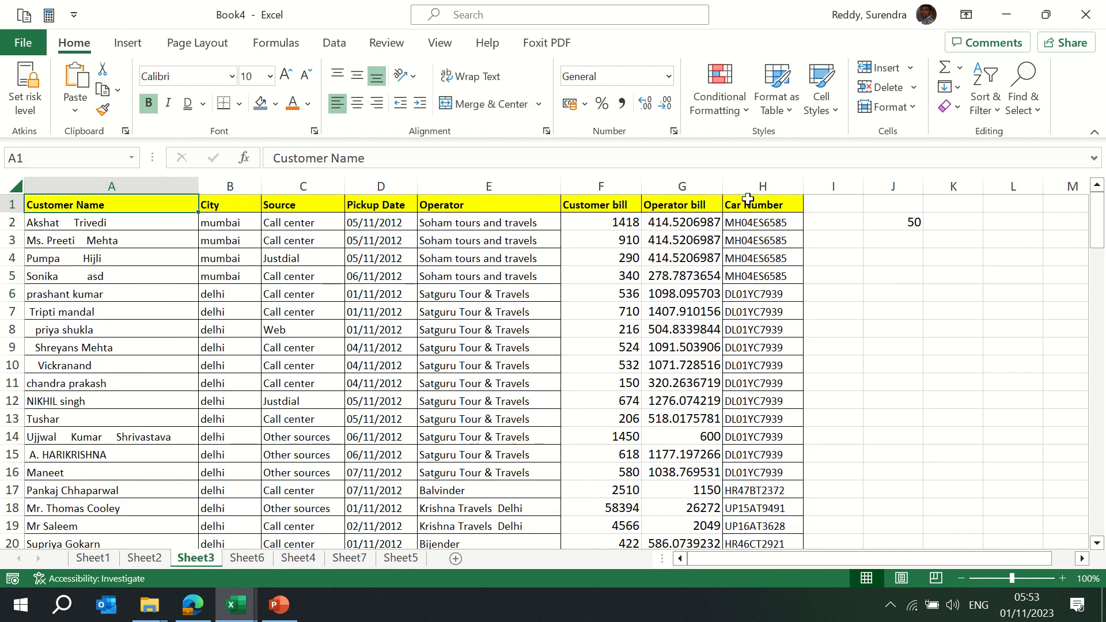
Delete columns I to K to remove the stray value 50
key("ctrl+shift+Down")
key("ctrl+shift+Right")
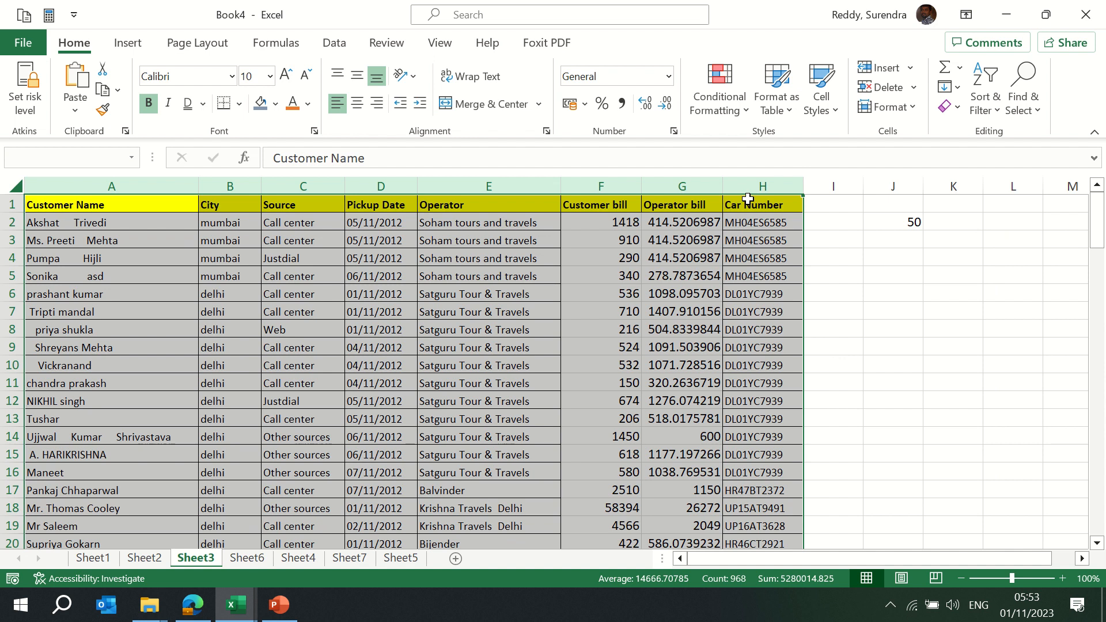
key("ctrl+Home")
key("ctrl+Right")
key("Right")
key("ctrl+space")
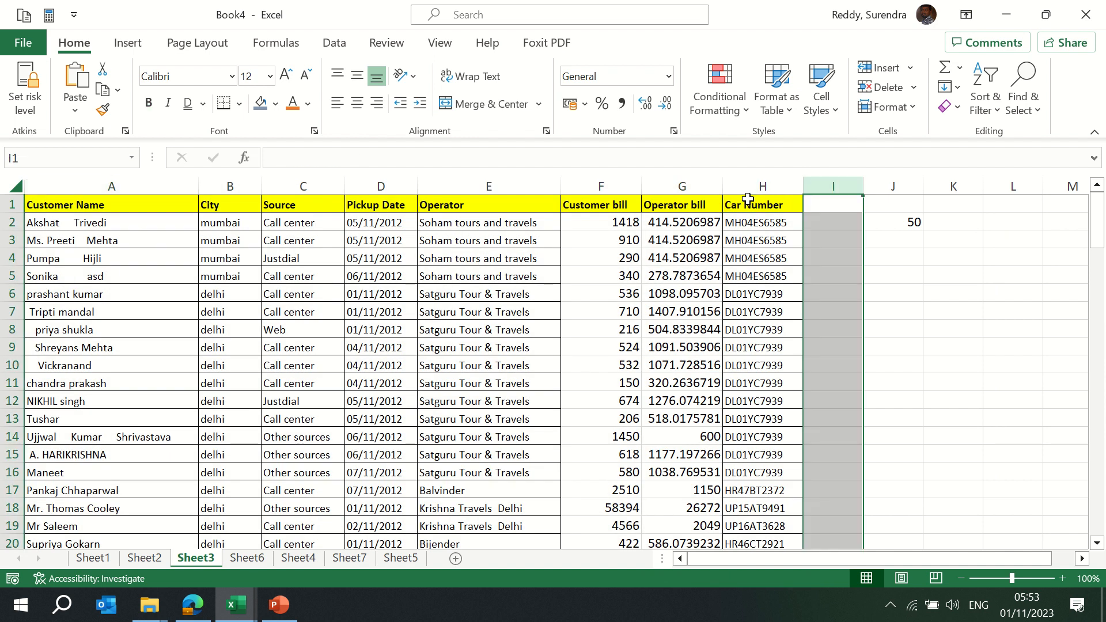
key("shift+Right")
key("shift+Right")
key("ctrl+minus")
Format Operator bill values G2:G121 as Number with two decimals
key("ctrl+Left")
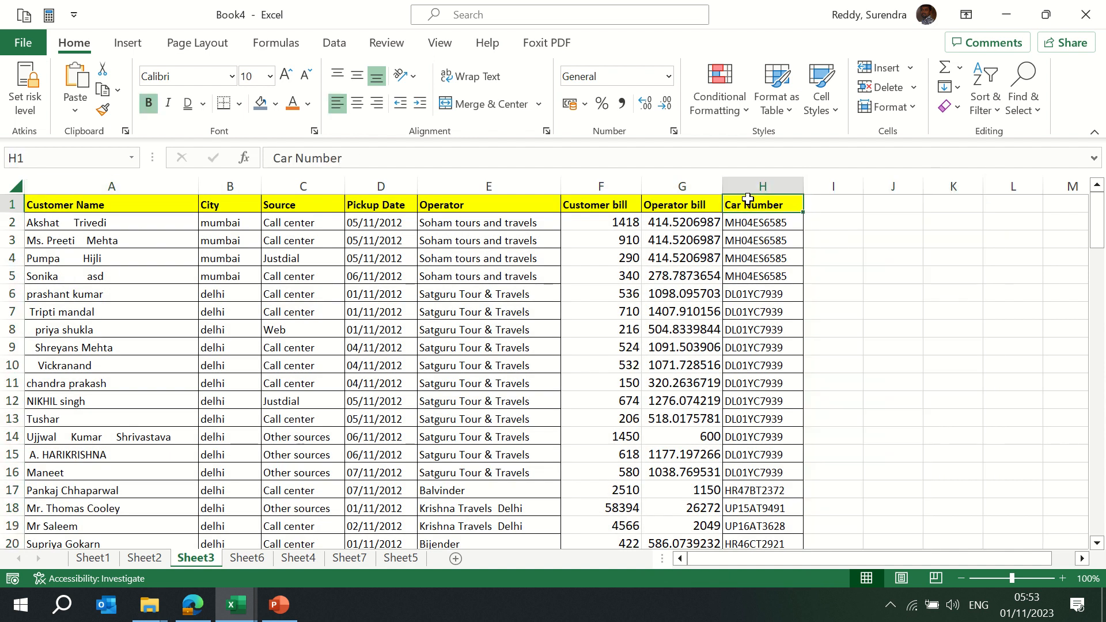
key("ctrl+Home")
key("Right")
key("Right")
key("Right")
key("Right")
key("Right")
key("Right")
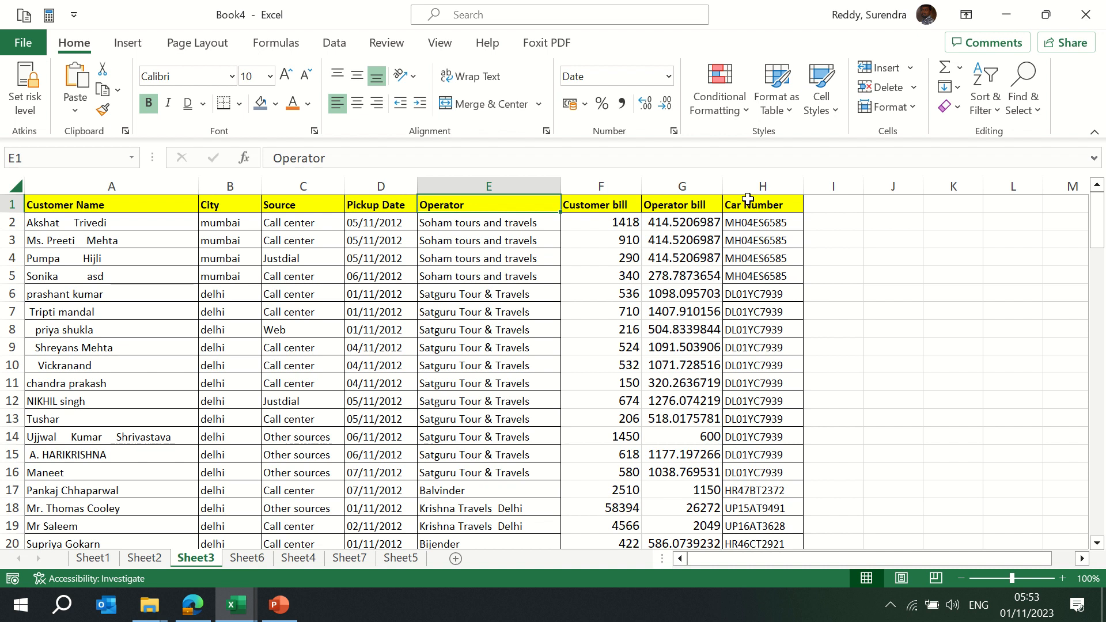
key("Down")
key("ctrl+shift+Down")
key("alt+h")
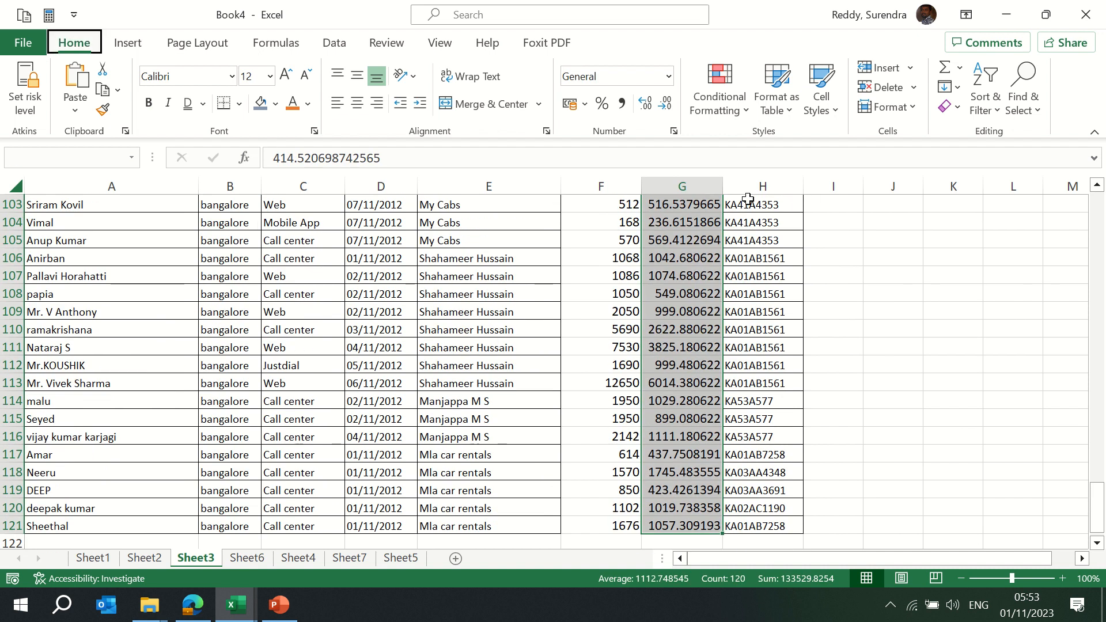
type("nNumber")
key("Return")
key("Up")
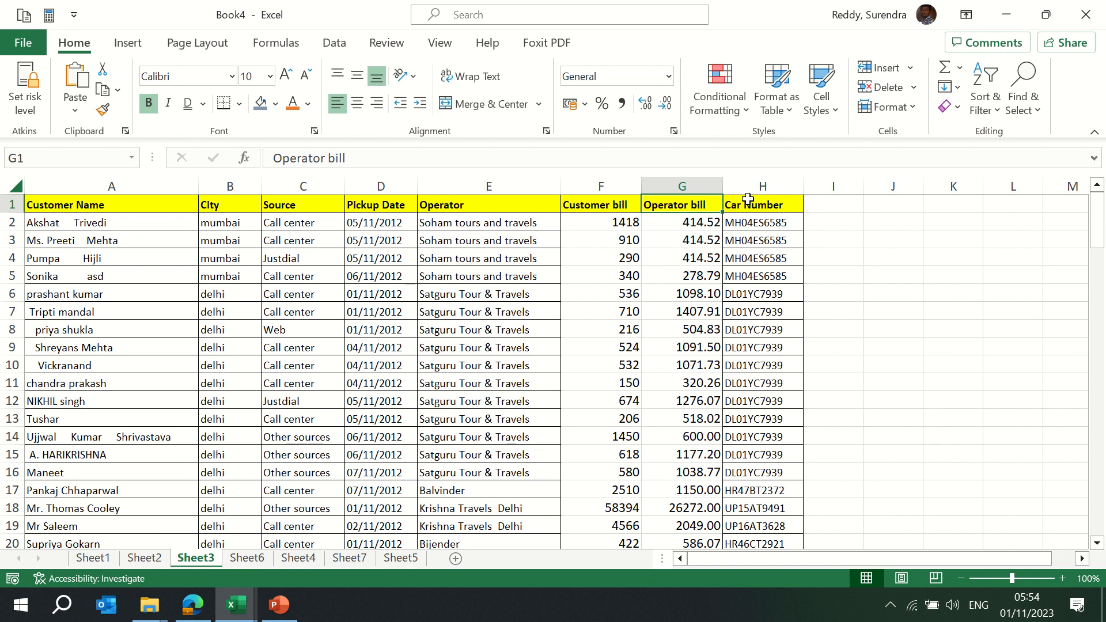
key("ctrl+shift+Down")
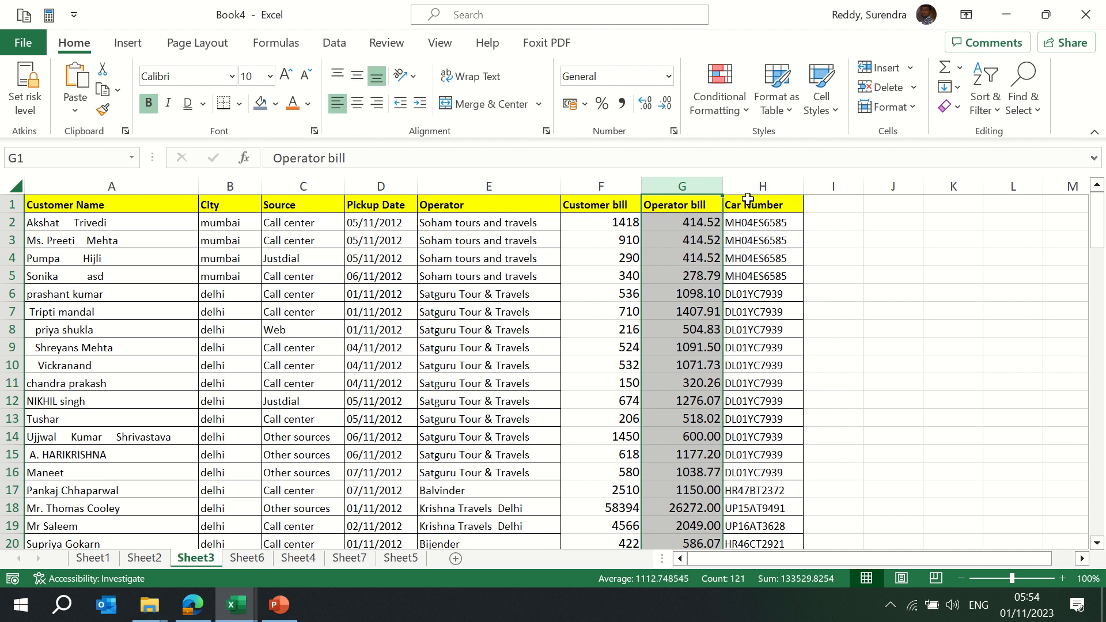
left_click(748, 118)
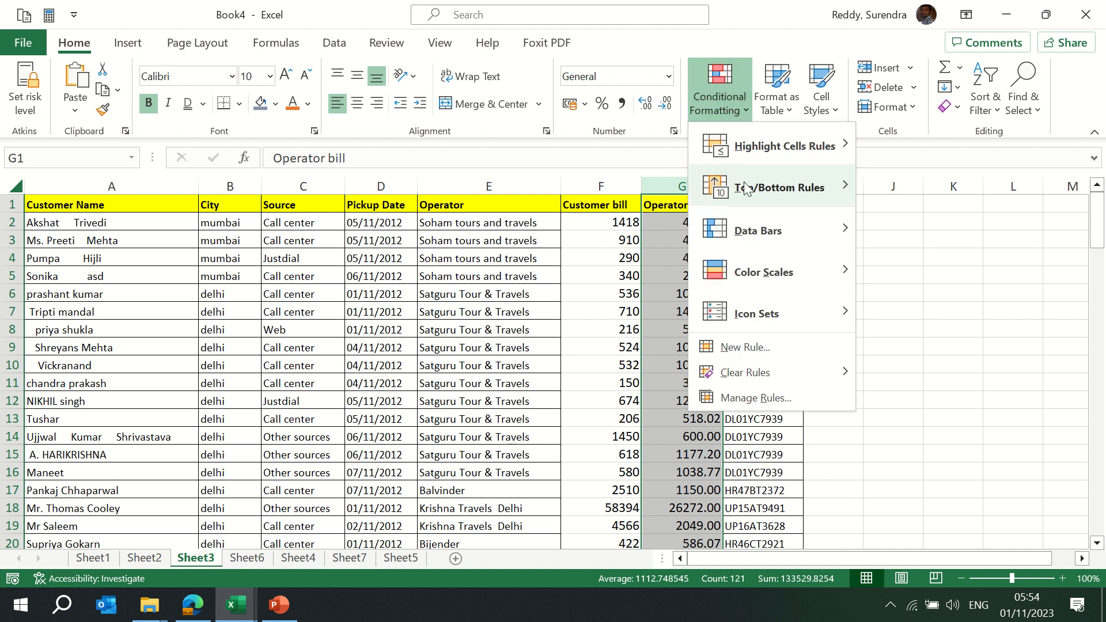
mouse_move(764, 156)
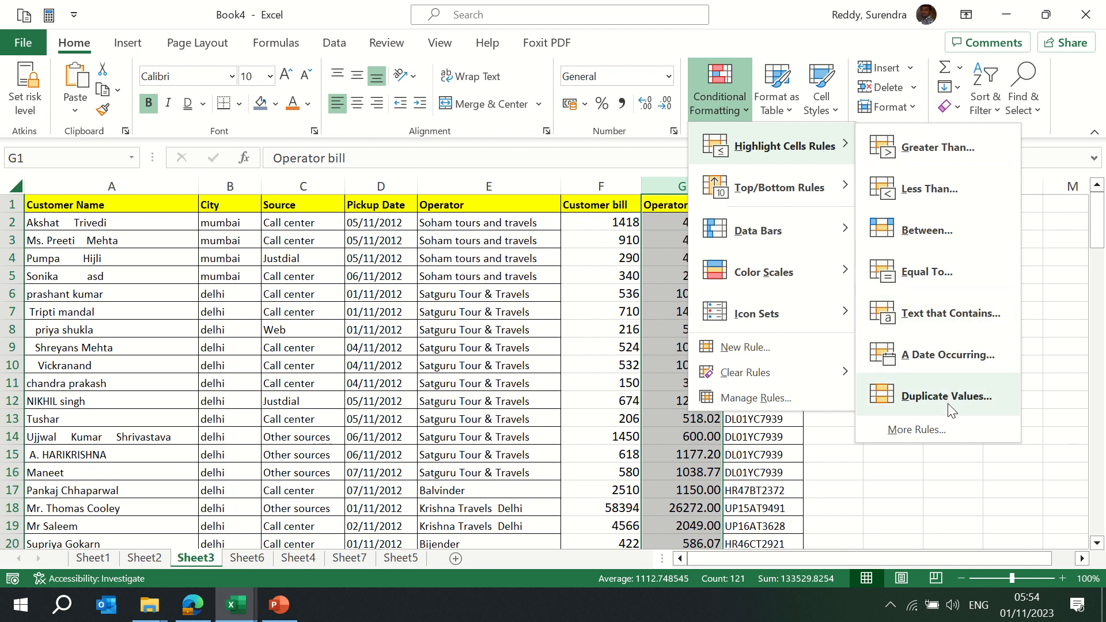
left_click(931, 144)
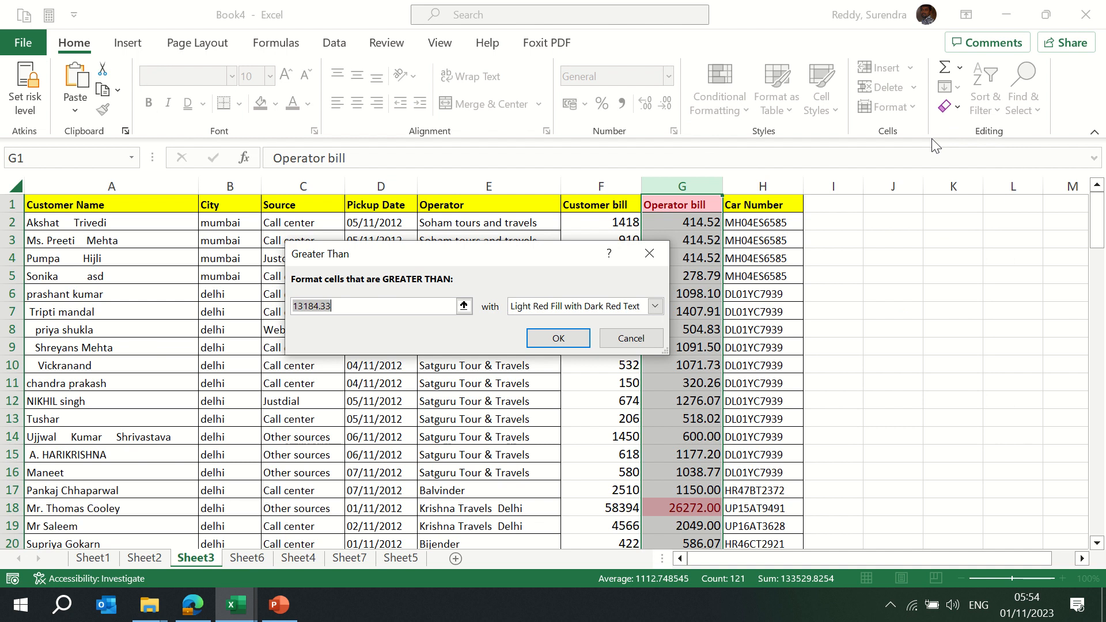
type("5000")
key("BackSpace")
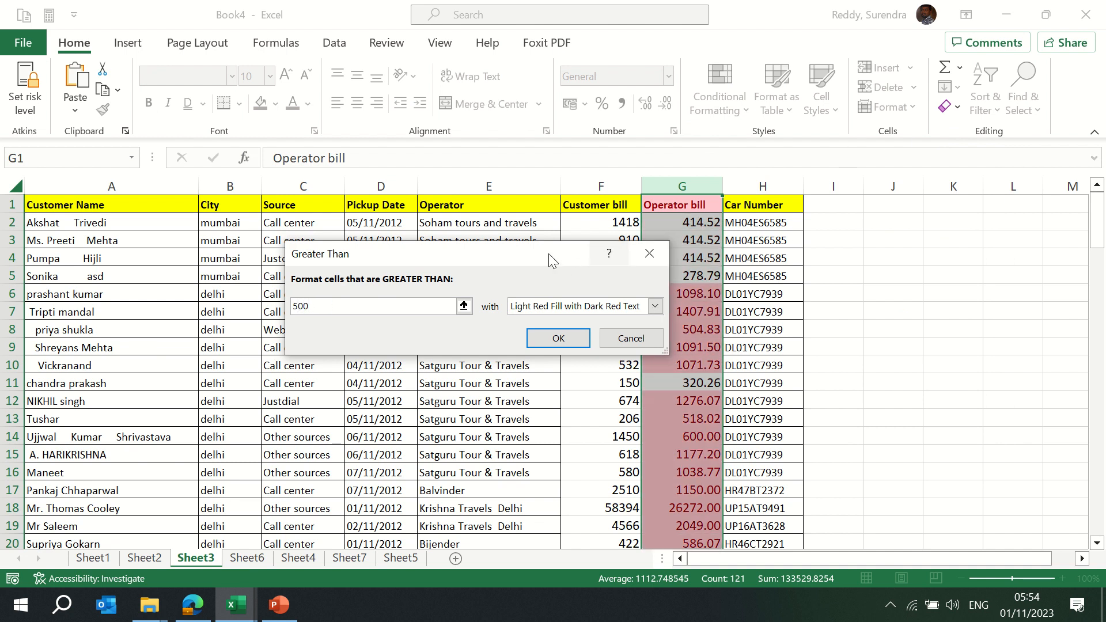
left_click_drag(549, 257, 450, 228)
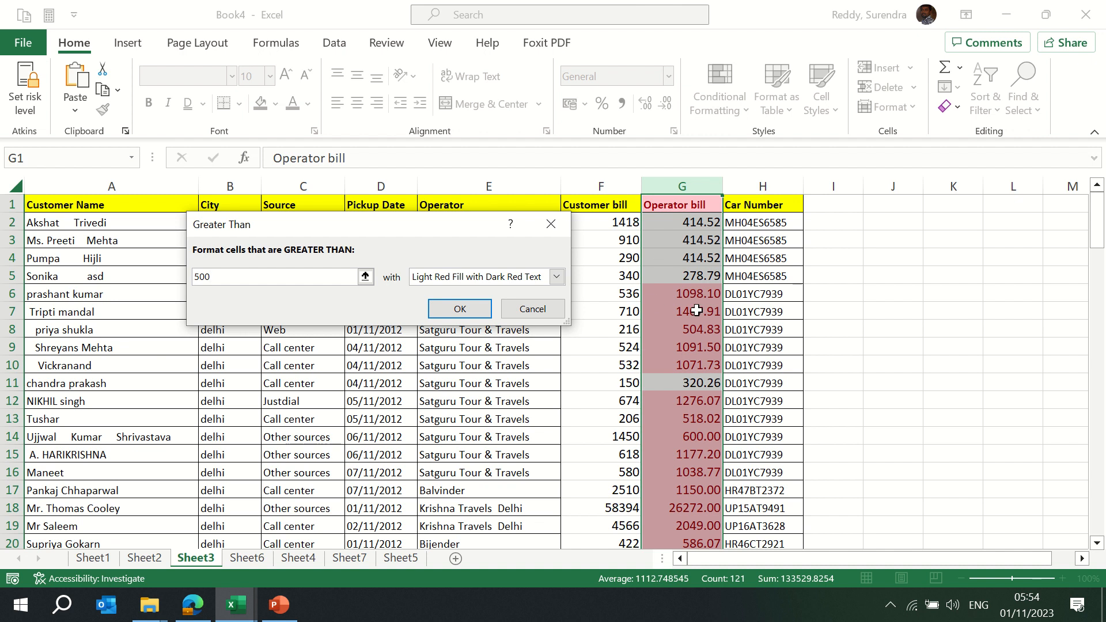
left_click(533, 309)
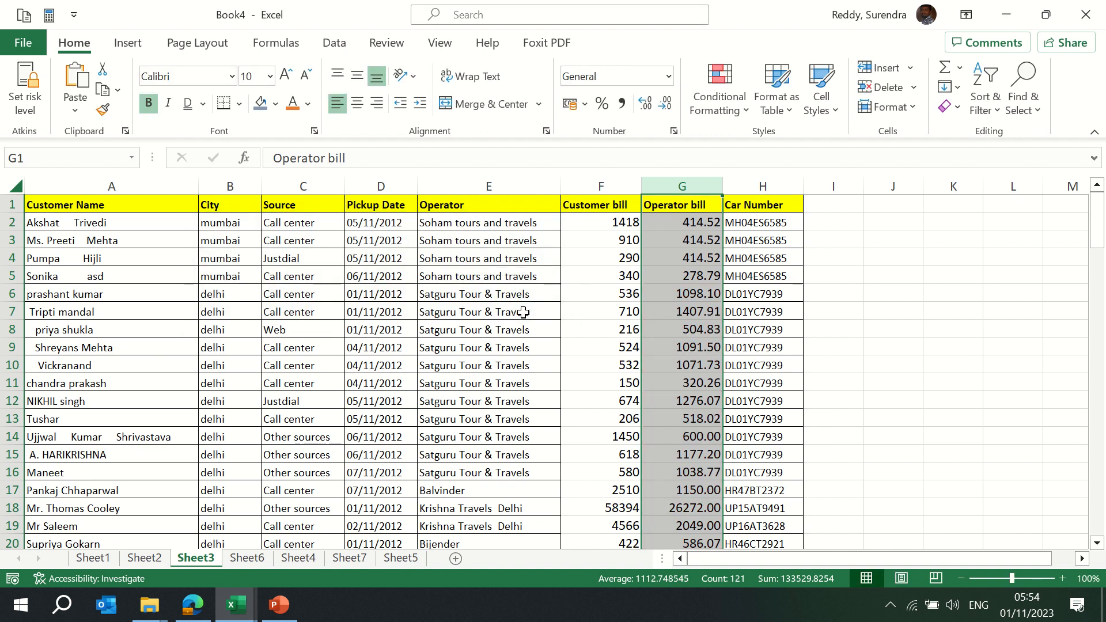
Start a Greater Than 500 highlight rule on Operator bill values G2:G121
key("ctrl+shift+Down")
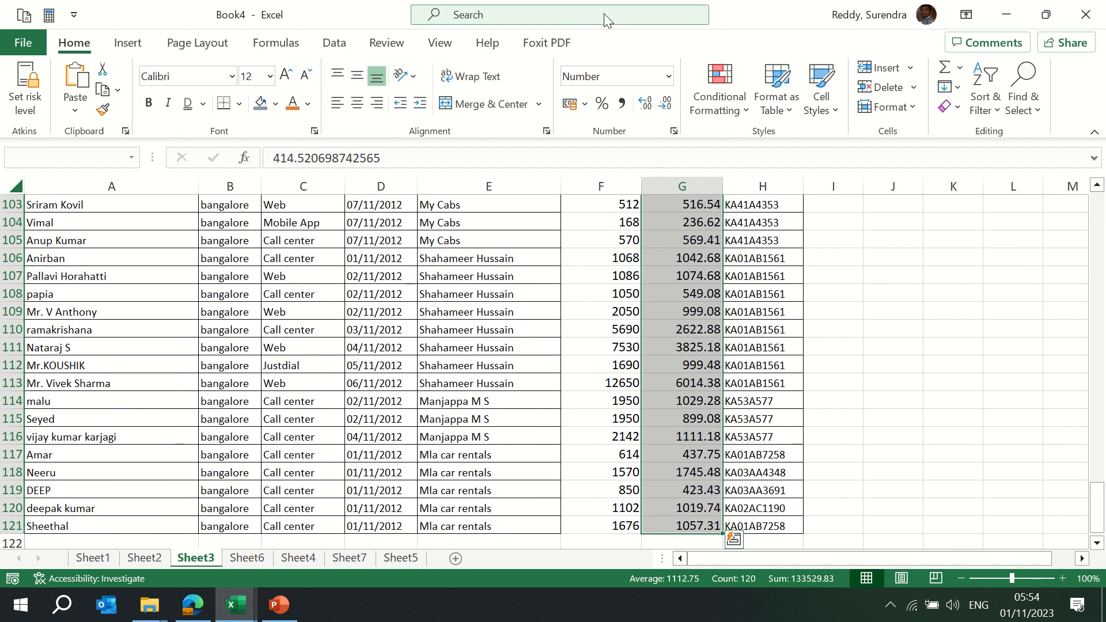
left_click(724, 108)
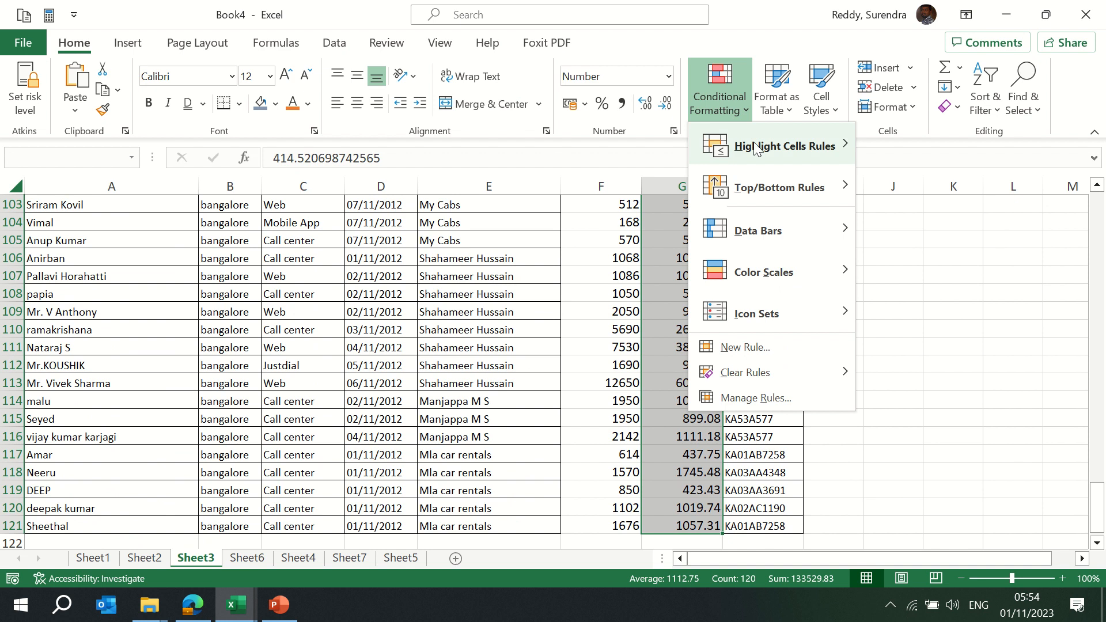
mouse_move(746, 144)
left_click(906, 148)
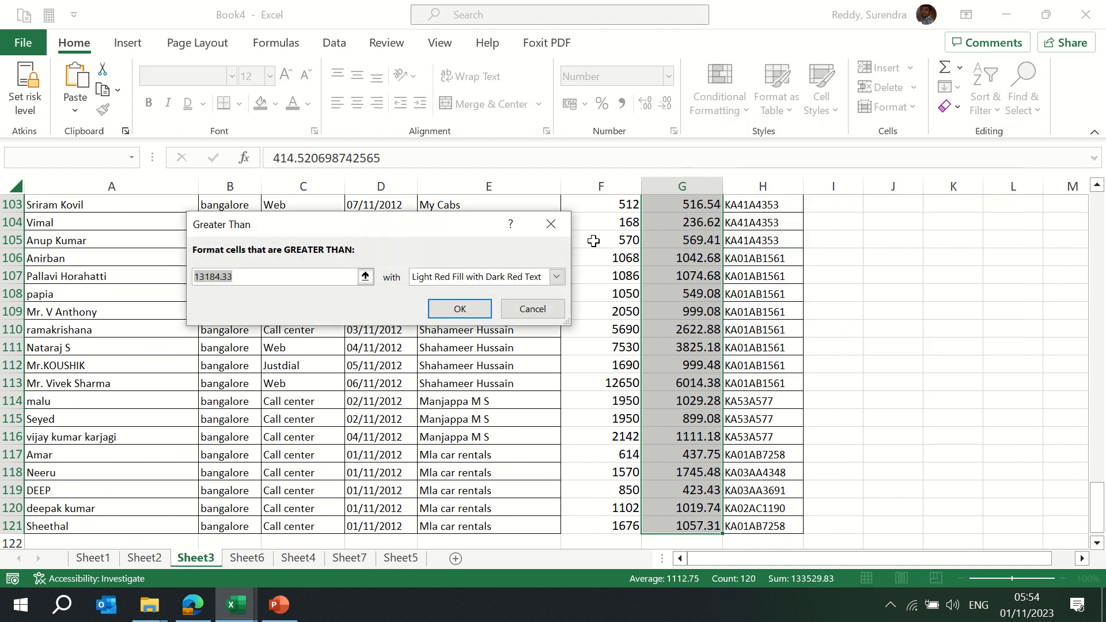
type("500")
key("Tab")
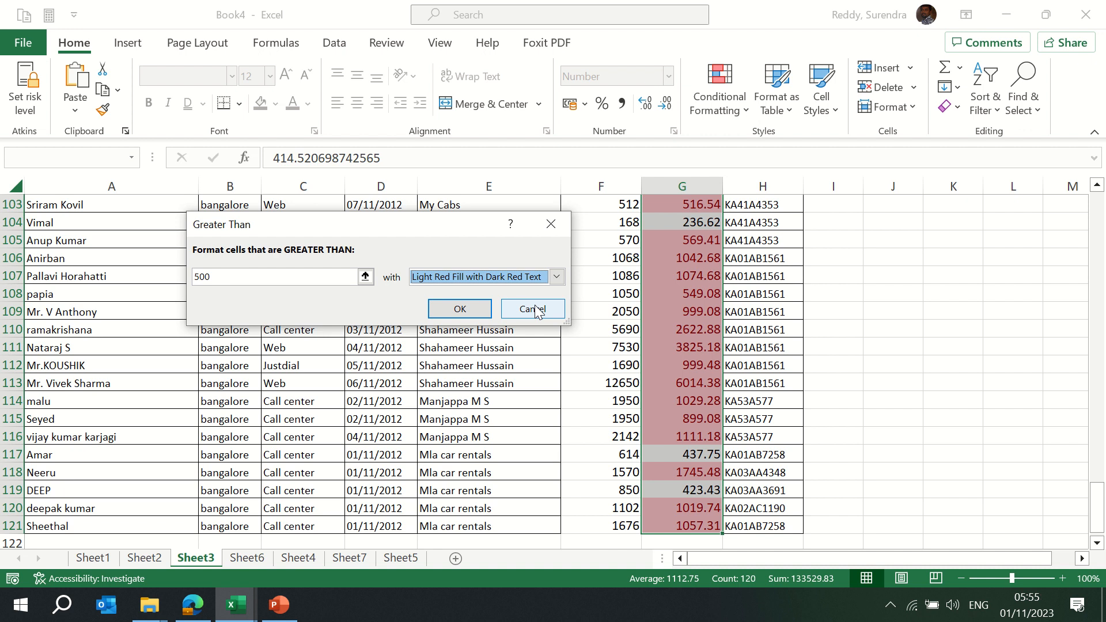
Preview the yellow, green and light red preset highlight formats
left_click(557, 278)
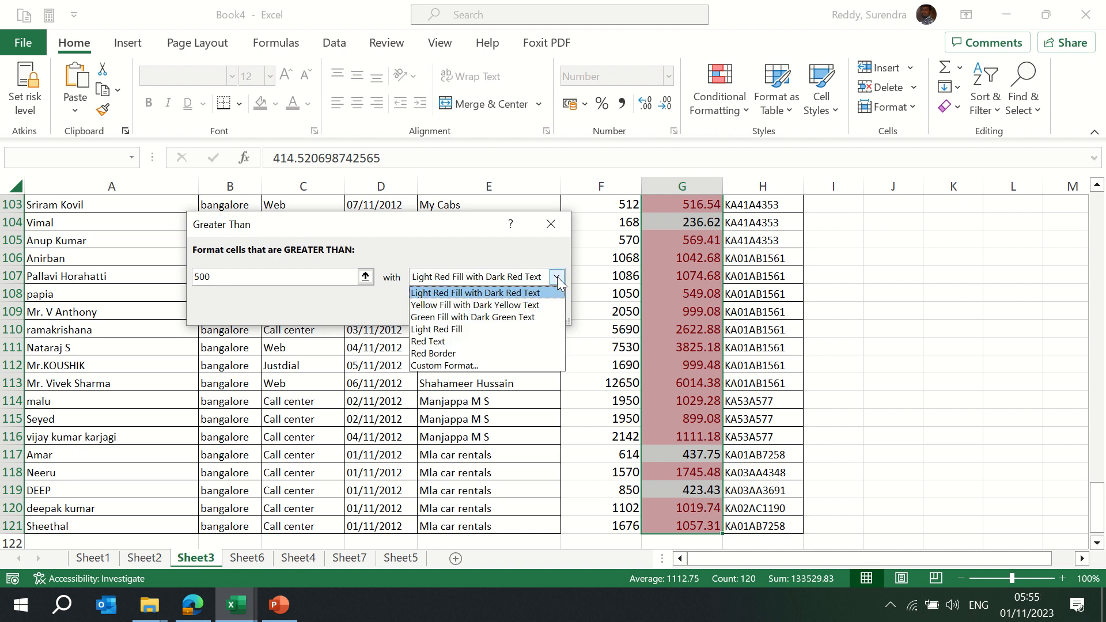
left_click(529, 305)
left_click(558, 278)
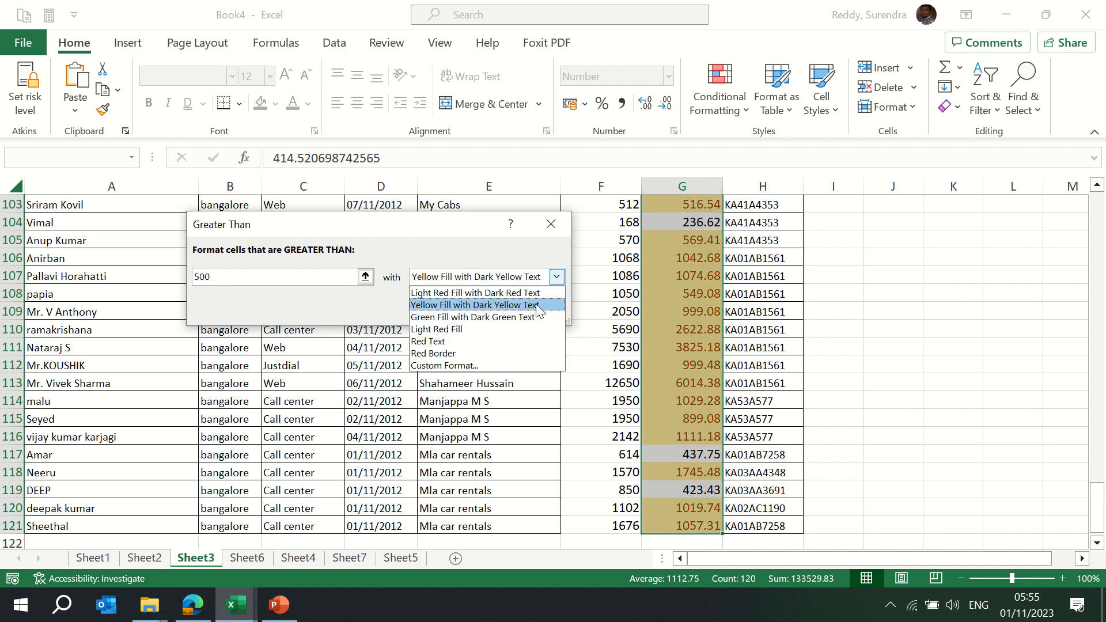
left_click(527, 317)
left_click(557, 277)
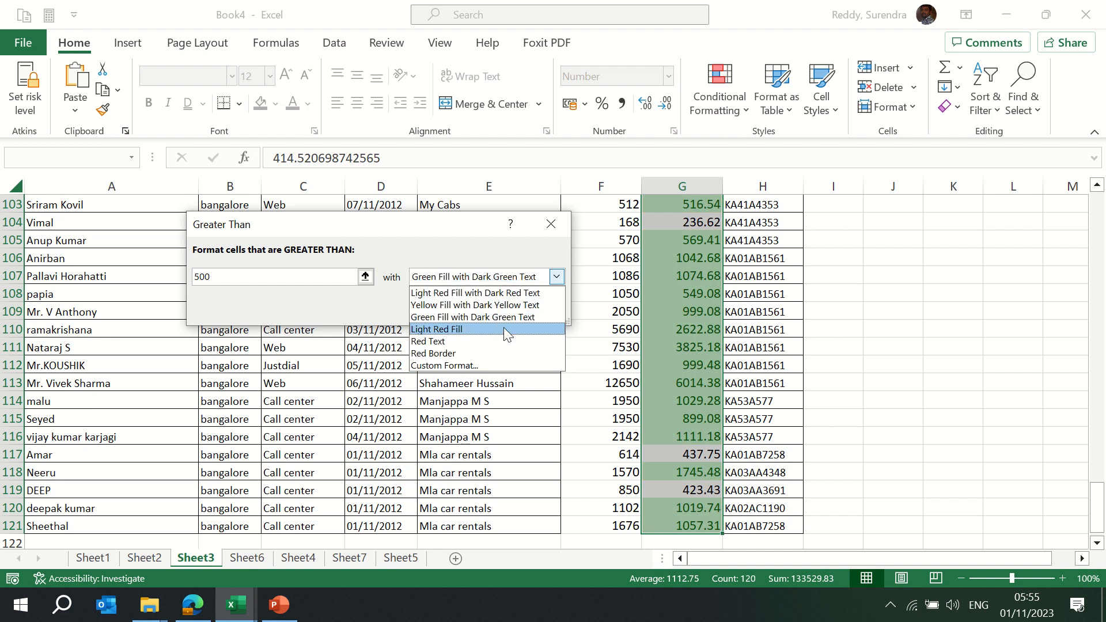
left_click(503, 330)
left_click(558, 278)
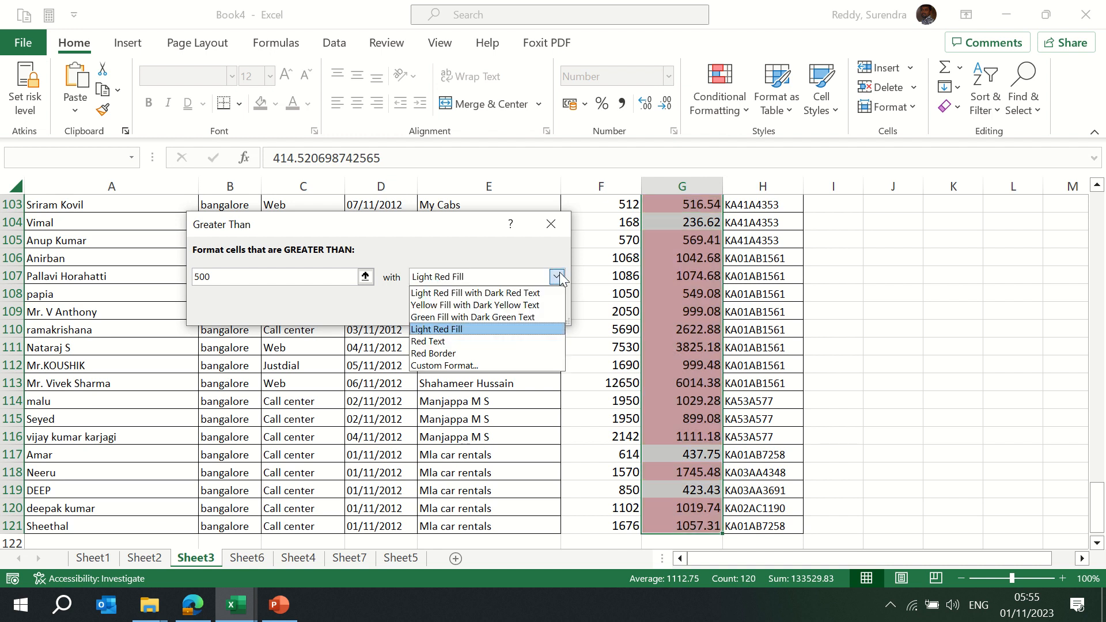
Apply a custom light blue fill for the greater-than-500 rule
left_click(475, 369)
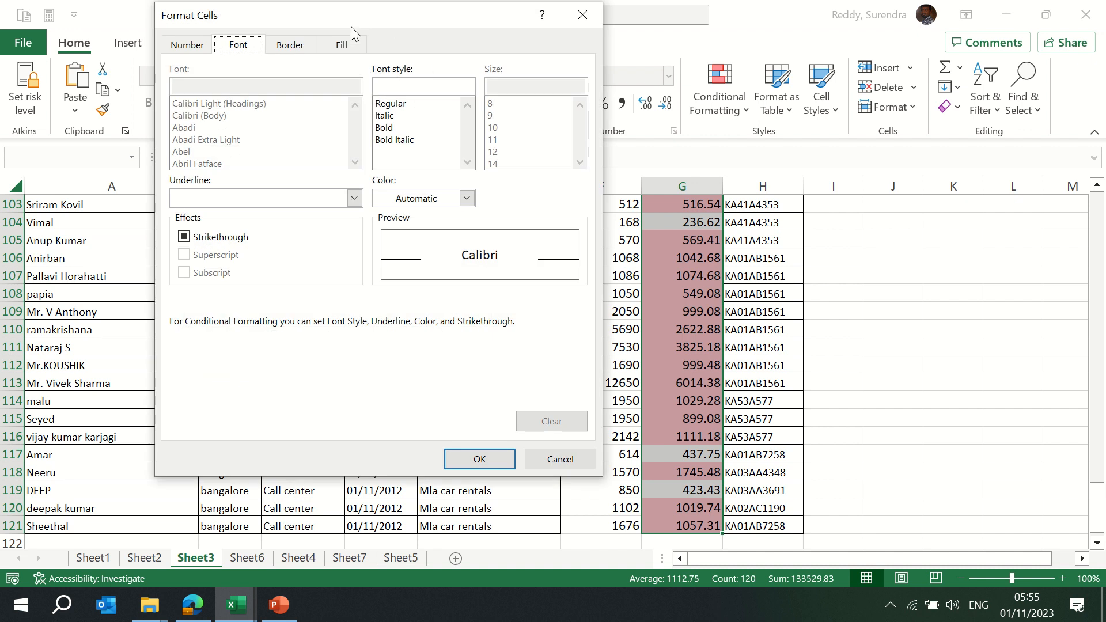
left_click(291, 47)
left_click(346, 46)
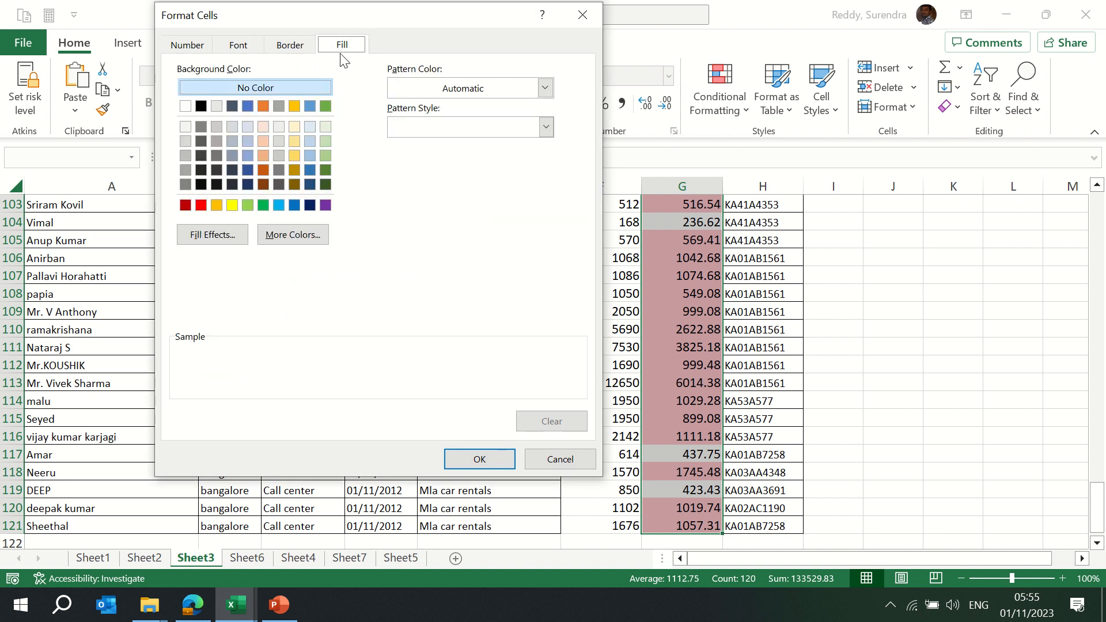
left_click(247, 156)
left_click(479, 459)
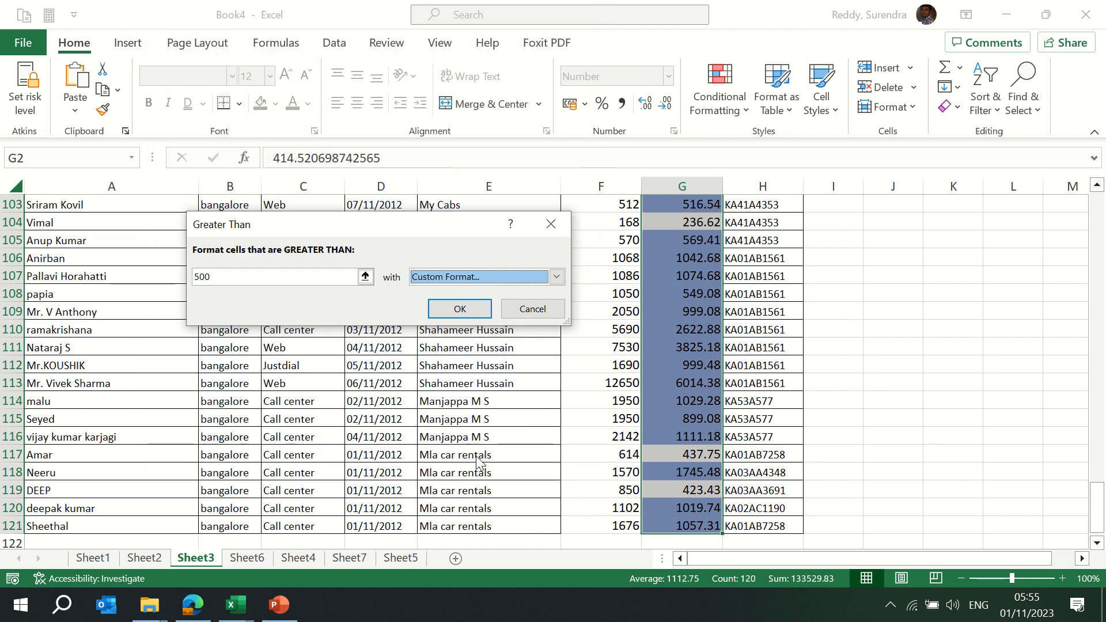
left_click(459, 311)
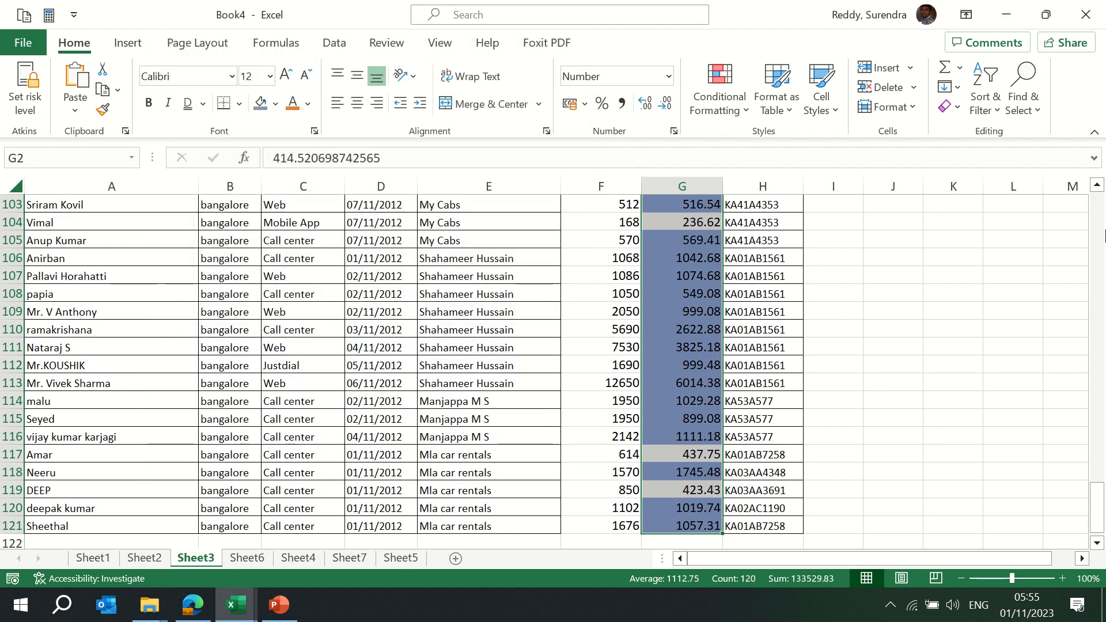
left_click_drag(1096, 519, 1097, 198)
left_click(668, 282)
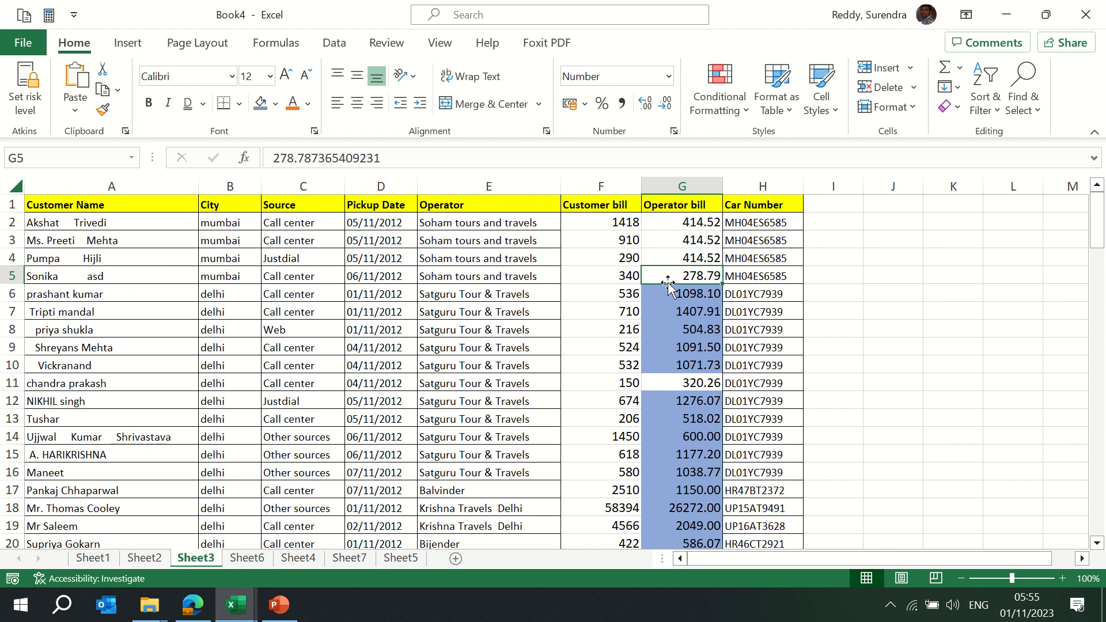
Add a Greater Than 1000 rule to column G with a custom light green fill
left_click(684, 180)
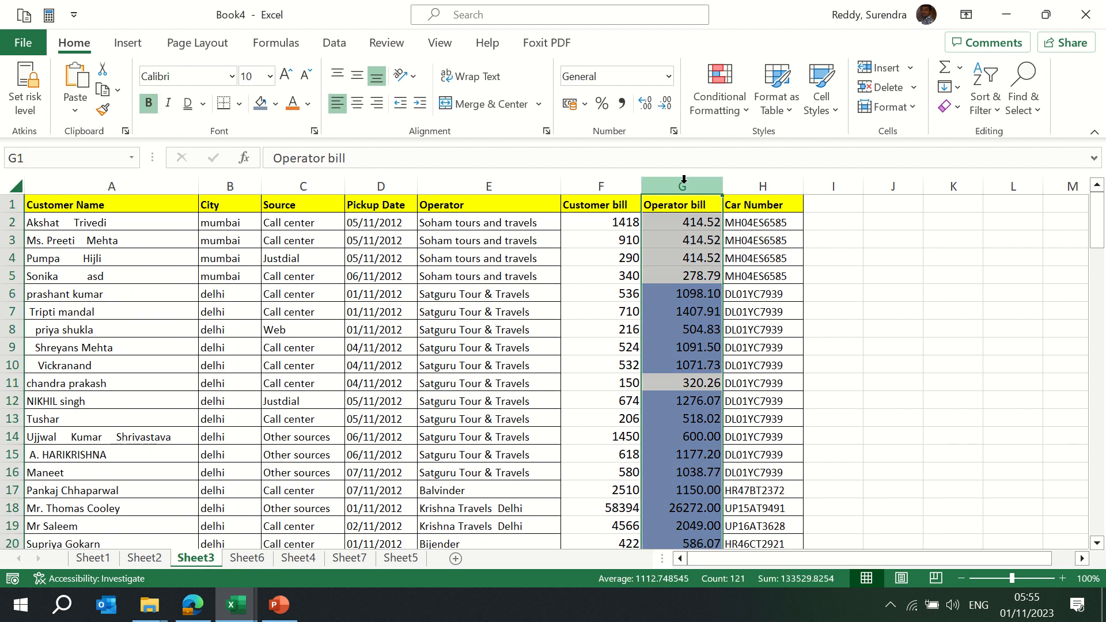
left_click(746, 109)
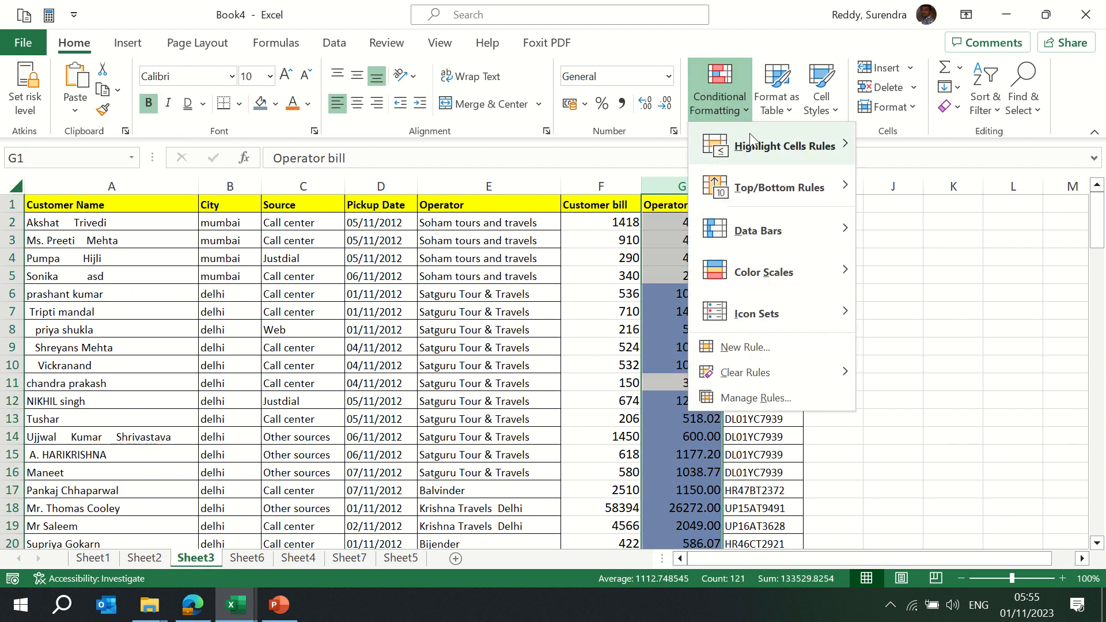
mouse_move(755, 148)
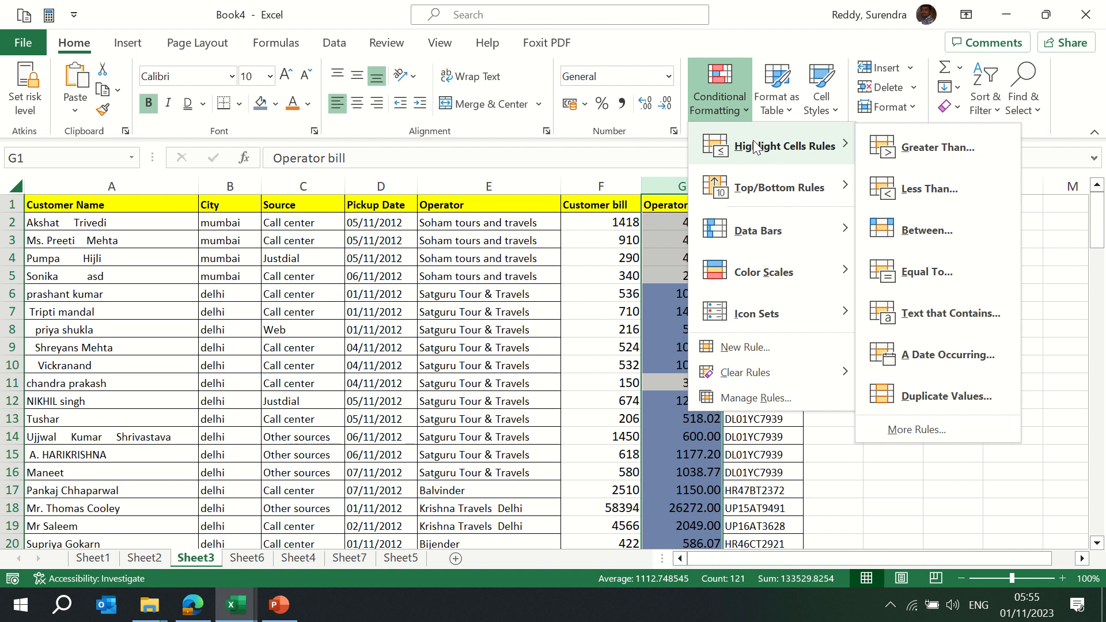
left_click(934, 147)
type("100")
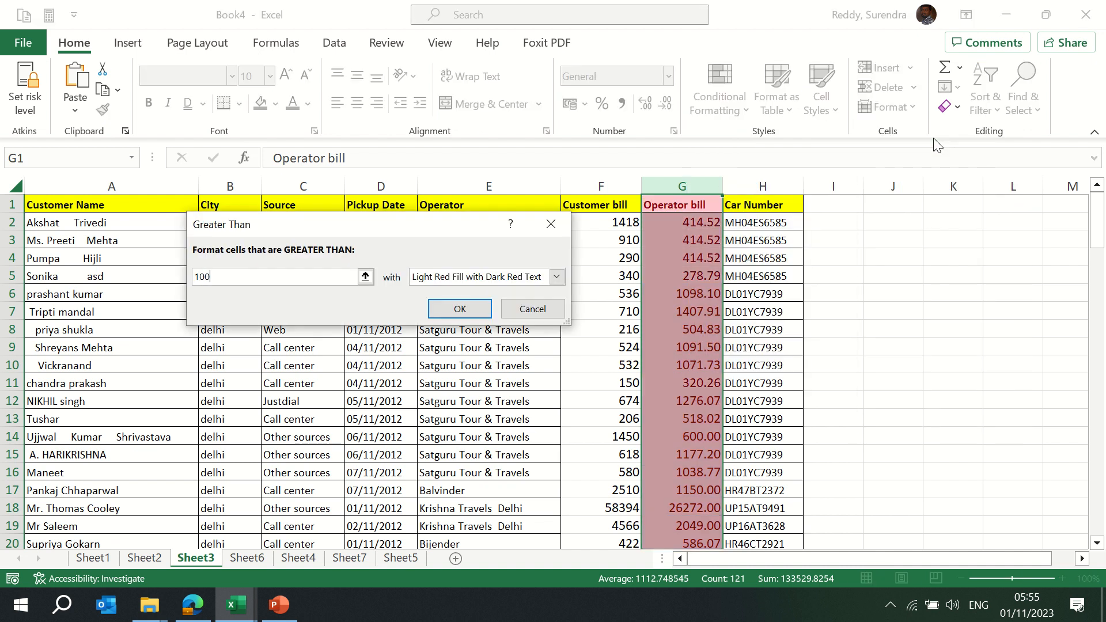
type("0")
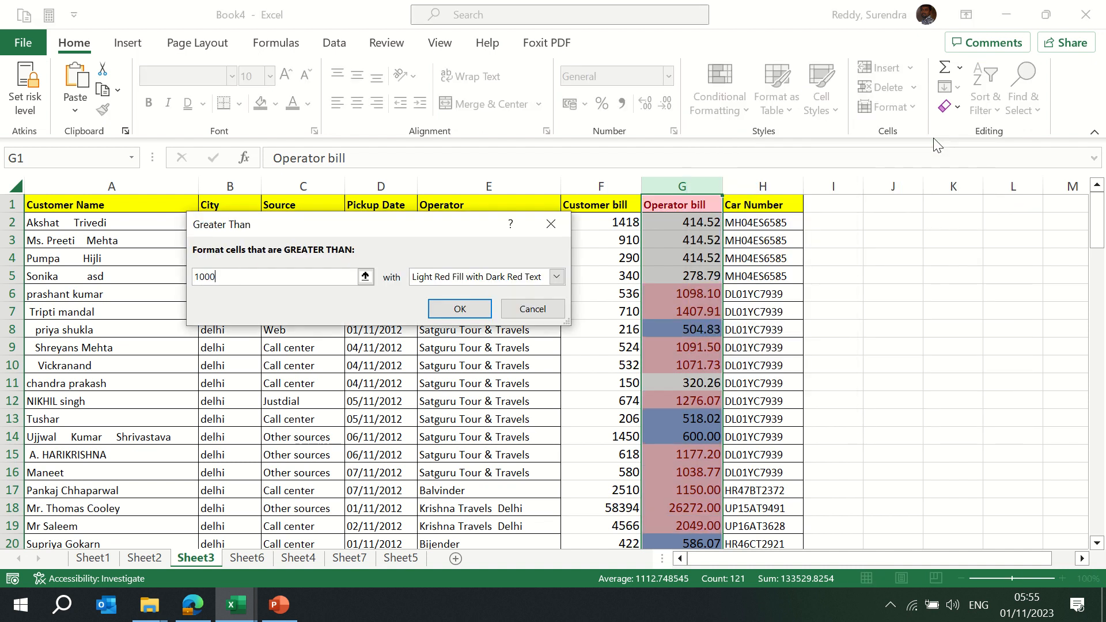
left_click(558, 276)
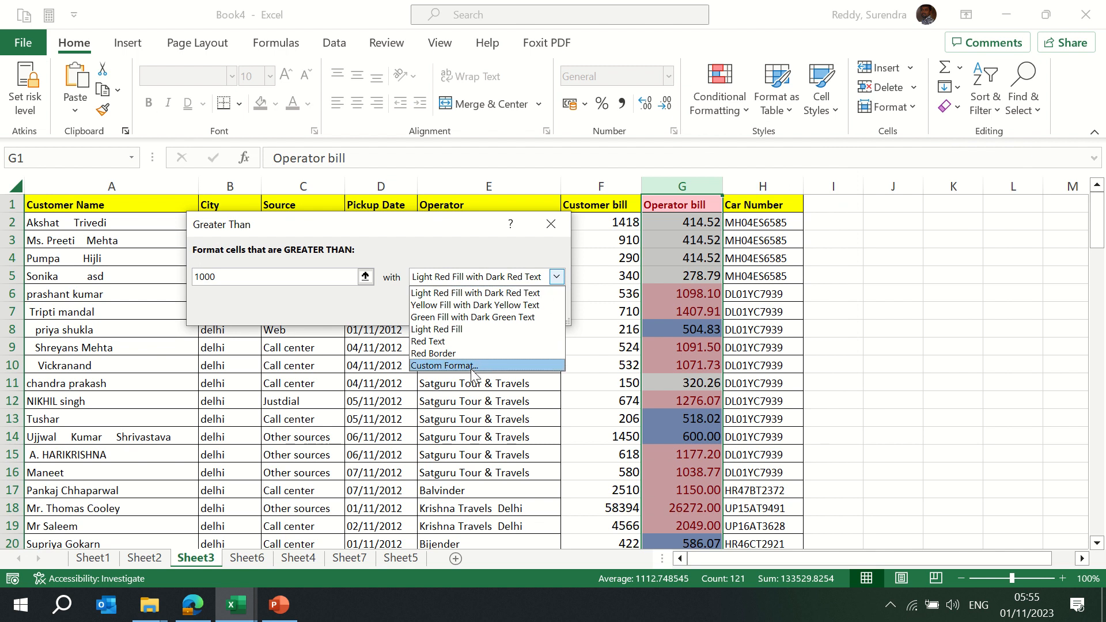
left_click(471, 369)
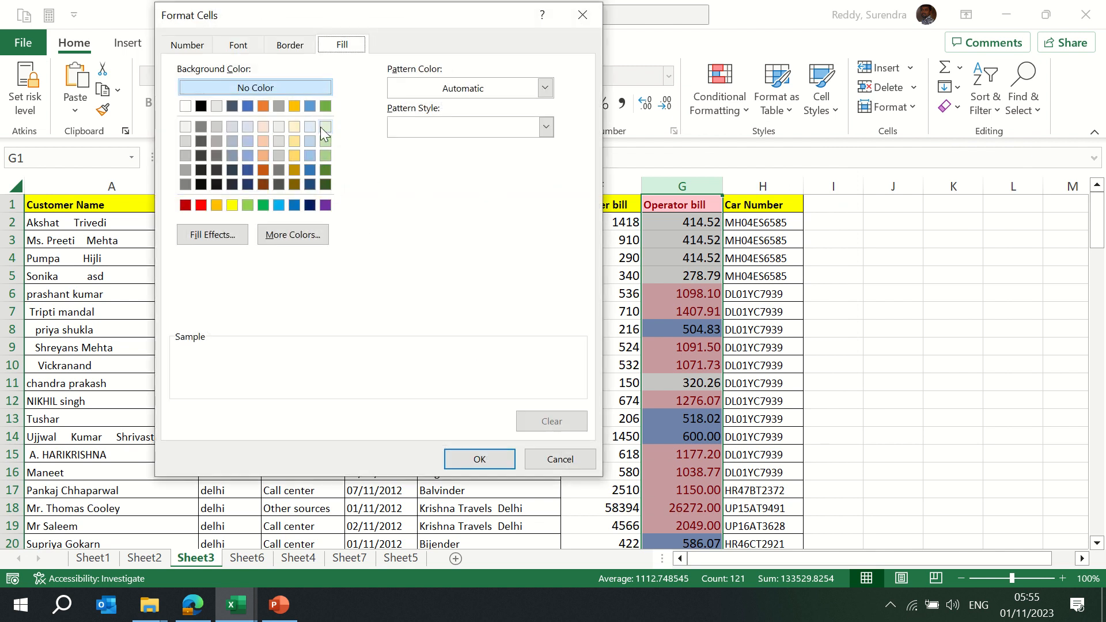
left_click(325, 126)
left_click(480, 459)
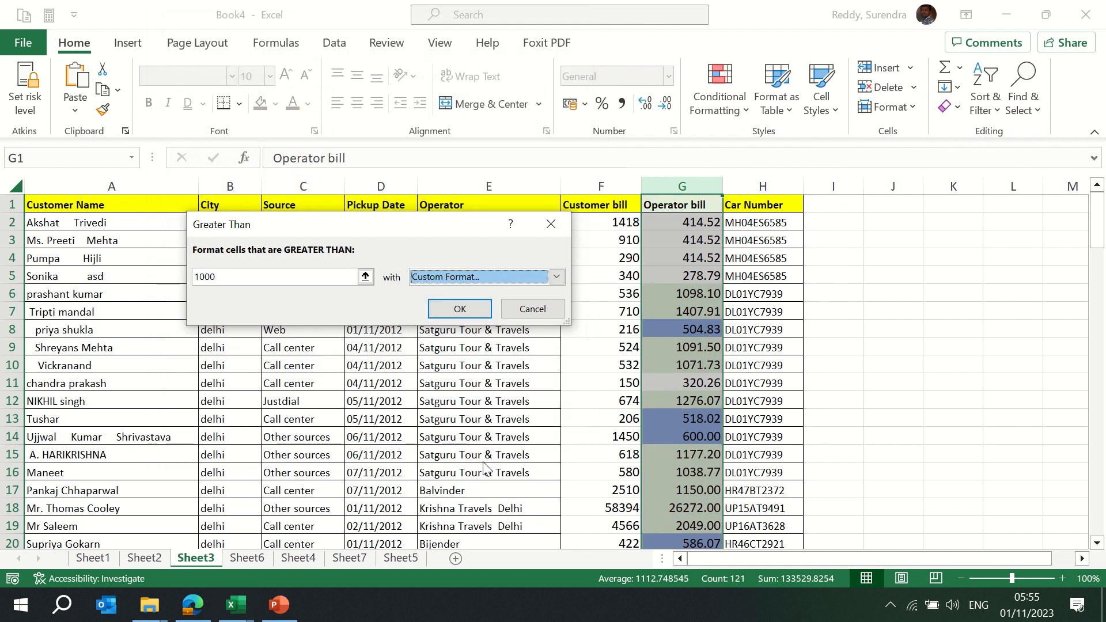
left_click(466, 309)
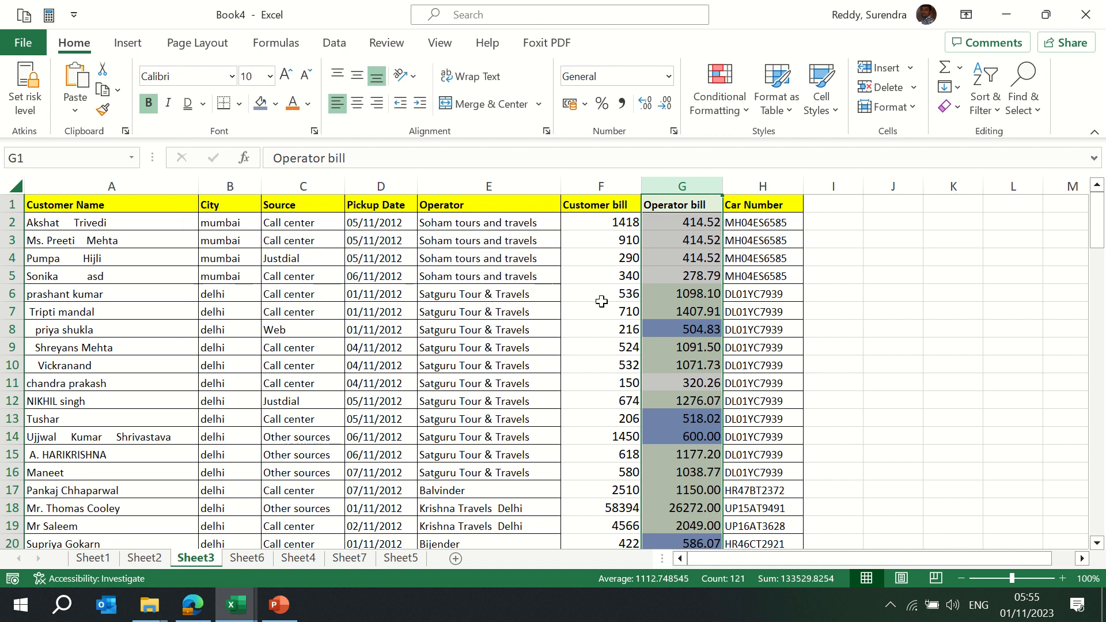
left_click(697, 276)
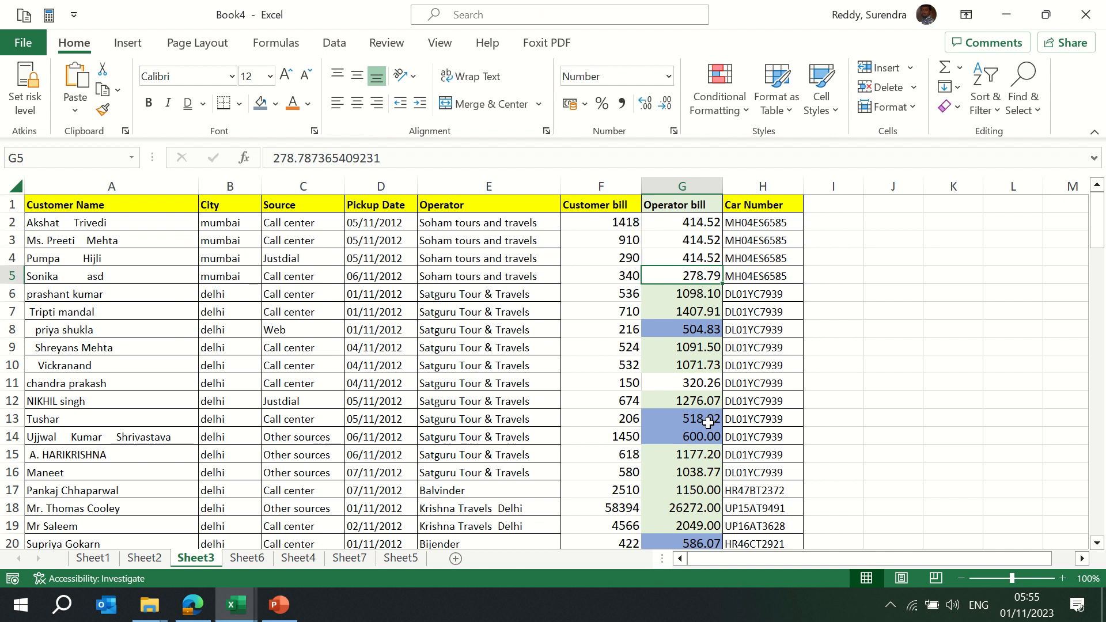
key("ctrl+space")
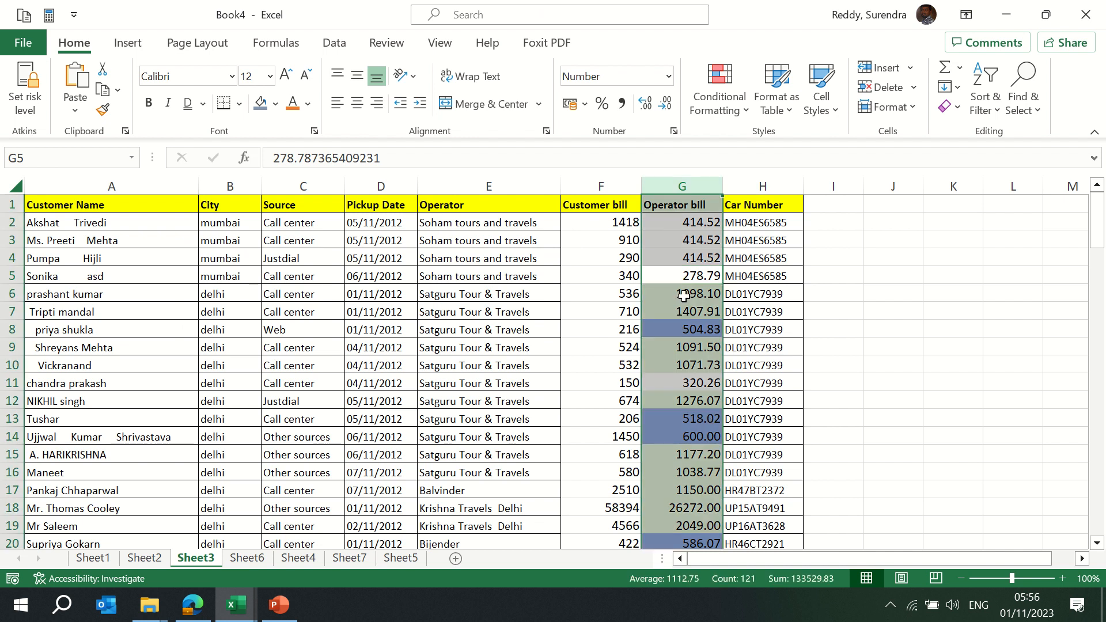
Start a Between rule on Operator bill with limits 2000 and 5000
left_click(749, 113)
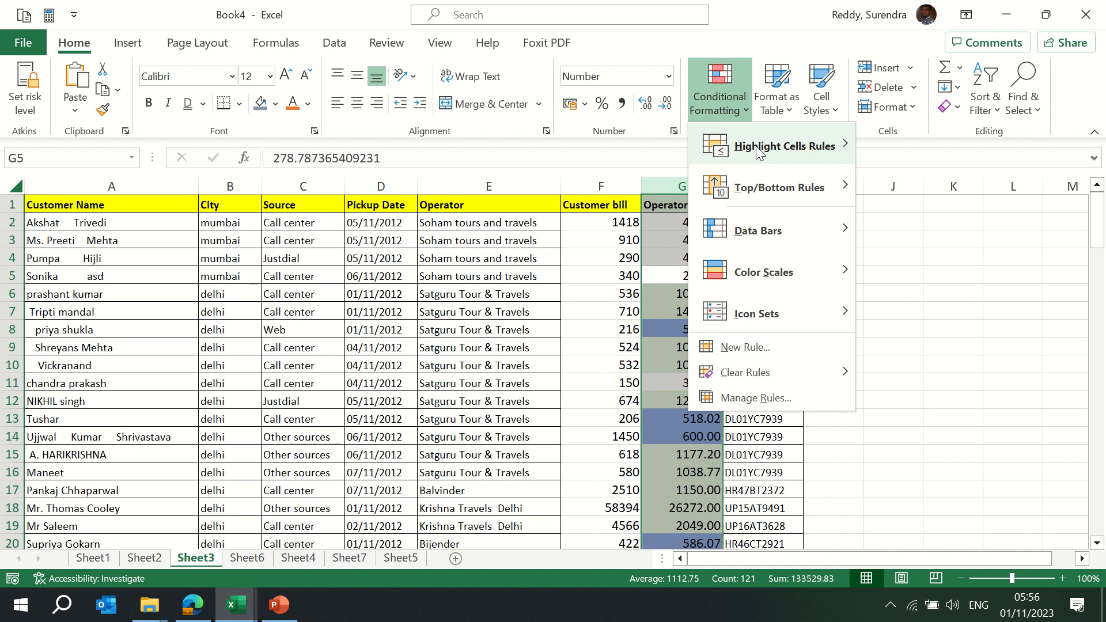
mouse_move(756, 146)
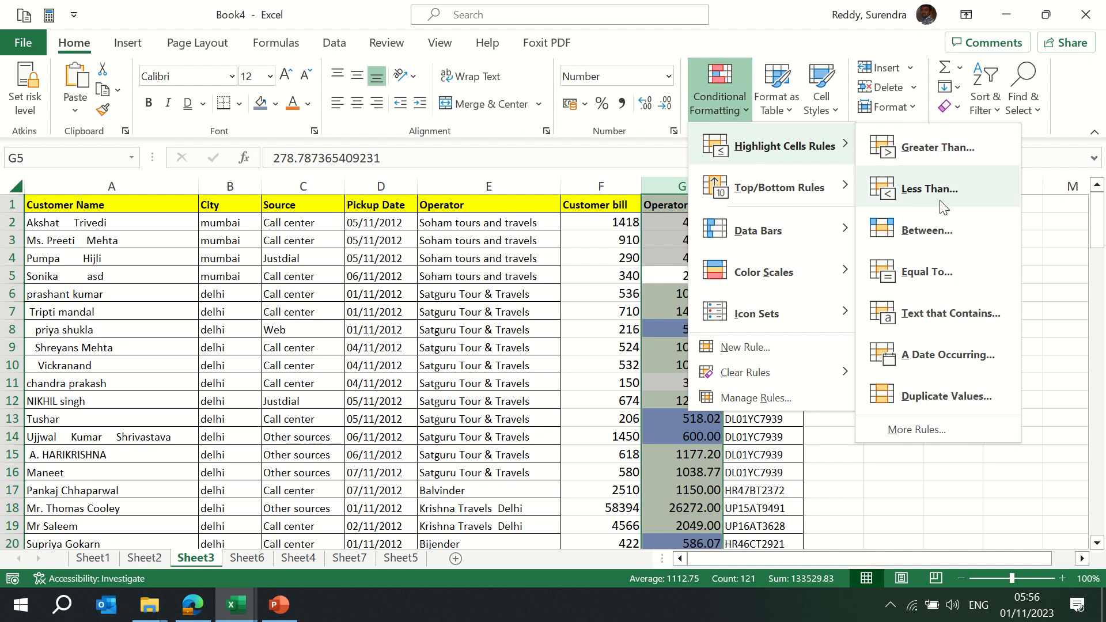
left_click(922, 230)
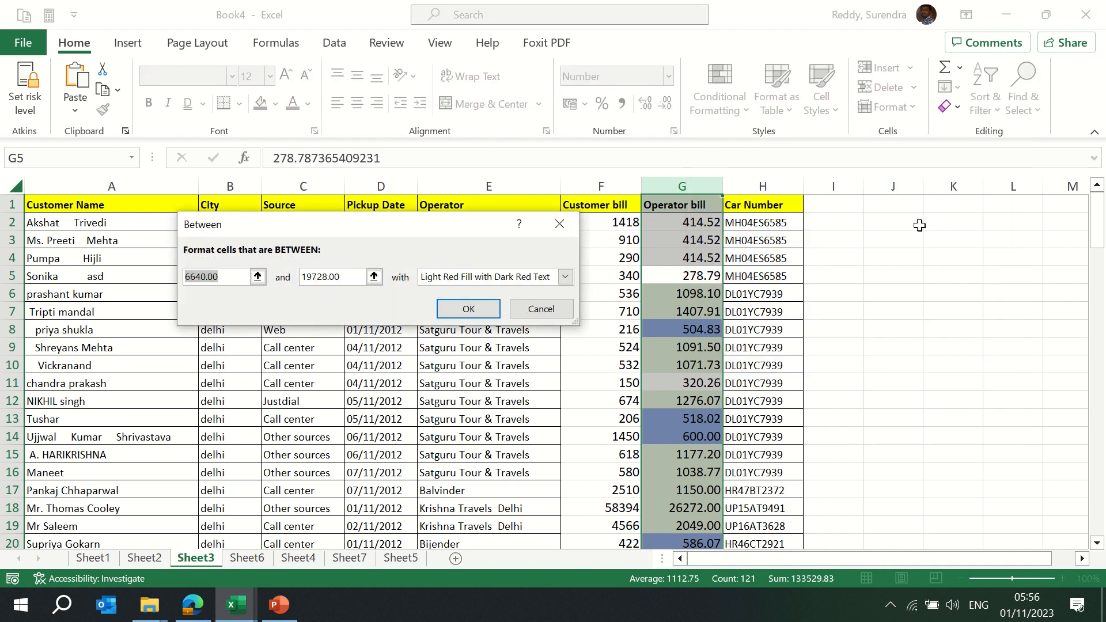
type("2")
key("BackSpace")
type("200")
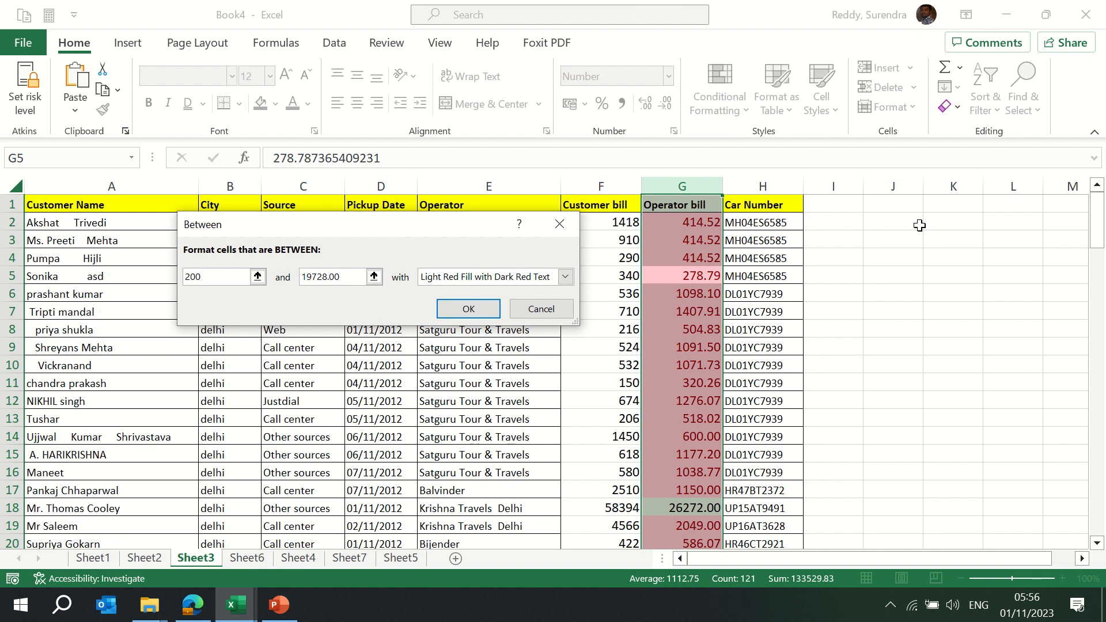
type("0")
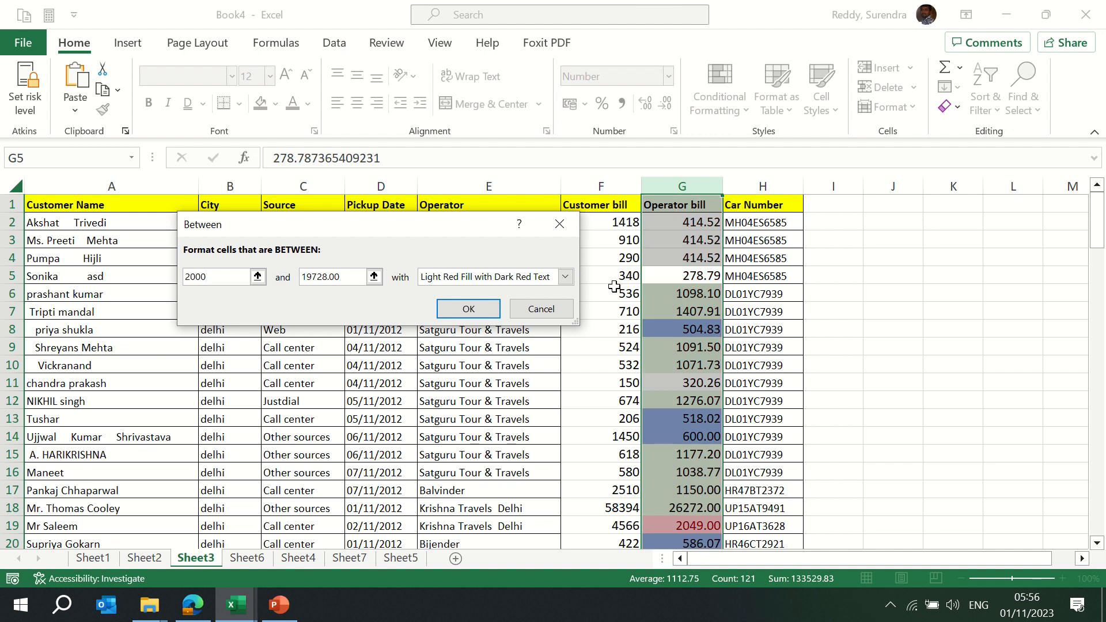
key("Tab")
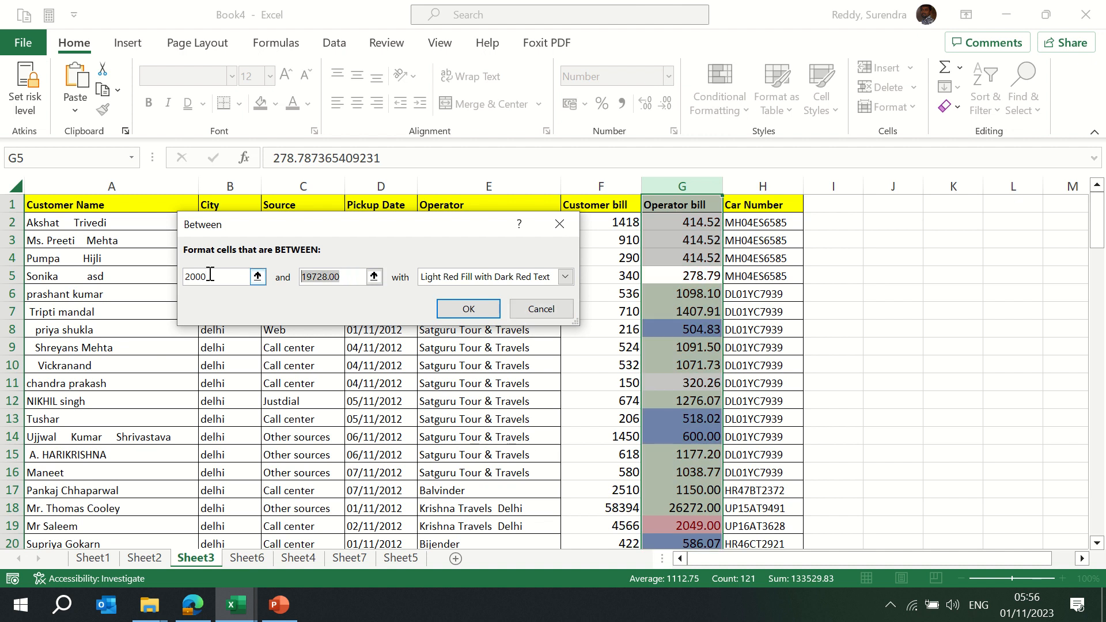
type("5000")
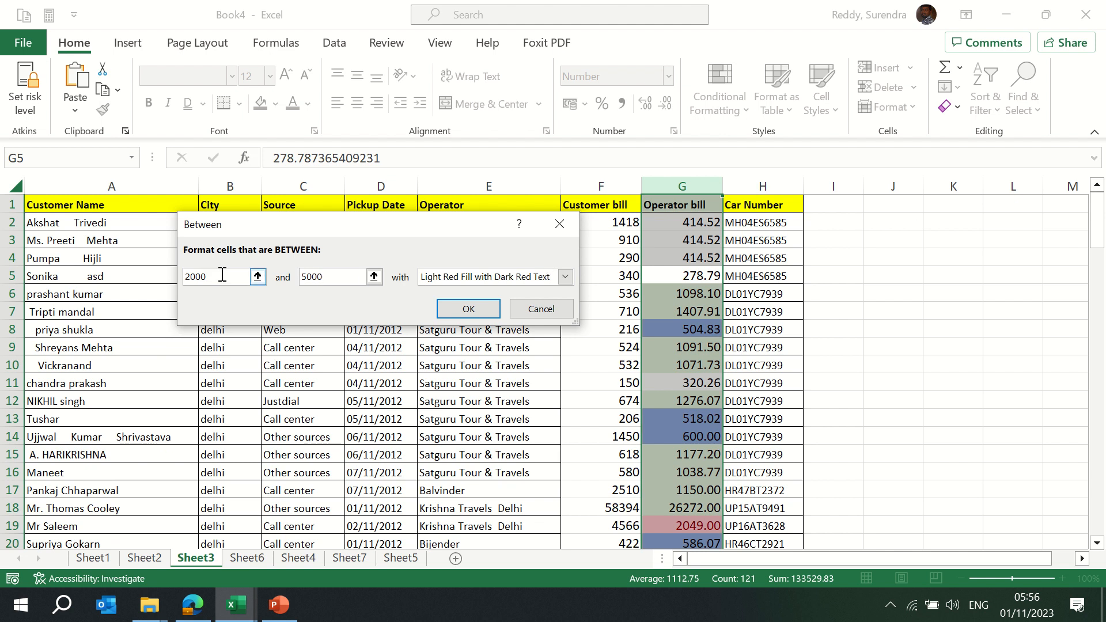
Give the 2000–5000 rule a custom bright green fill and check the highlighted rows
left_click(566, 277)
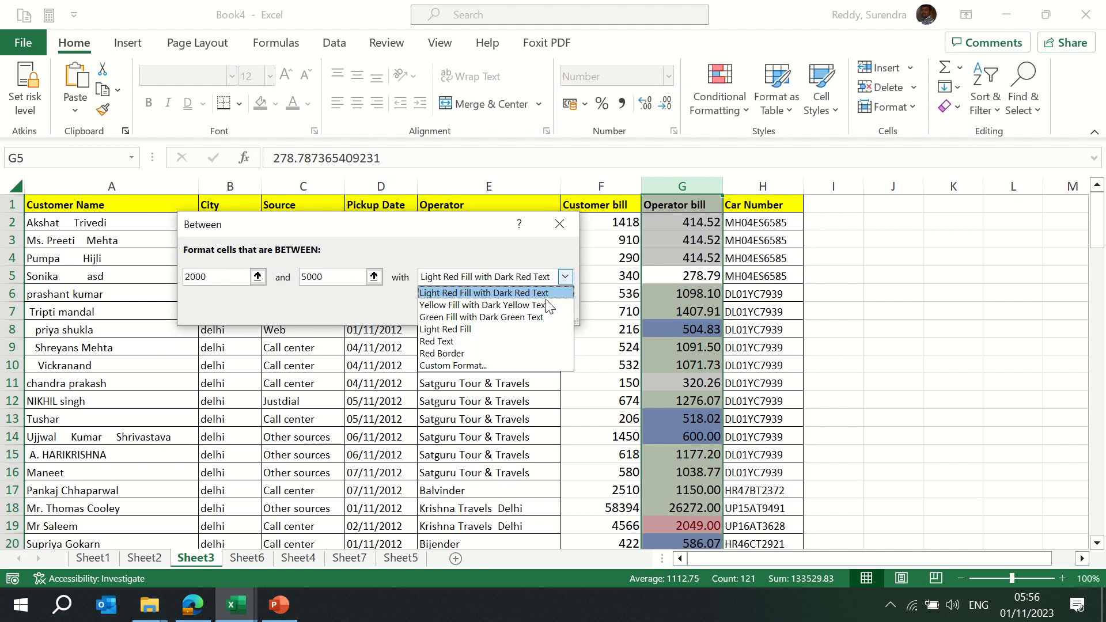
left_click(468, 368)
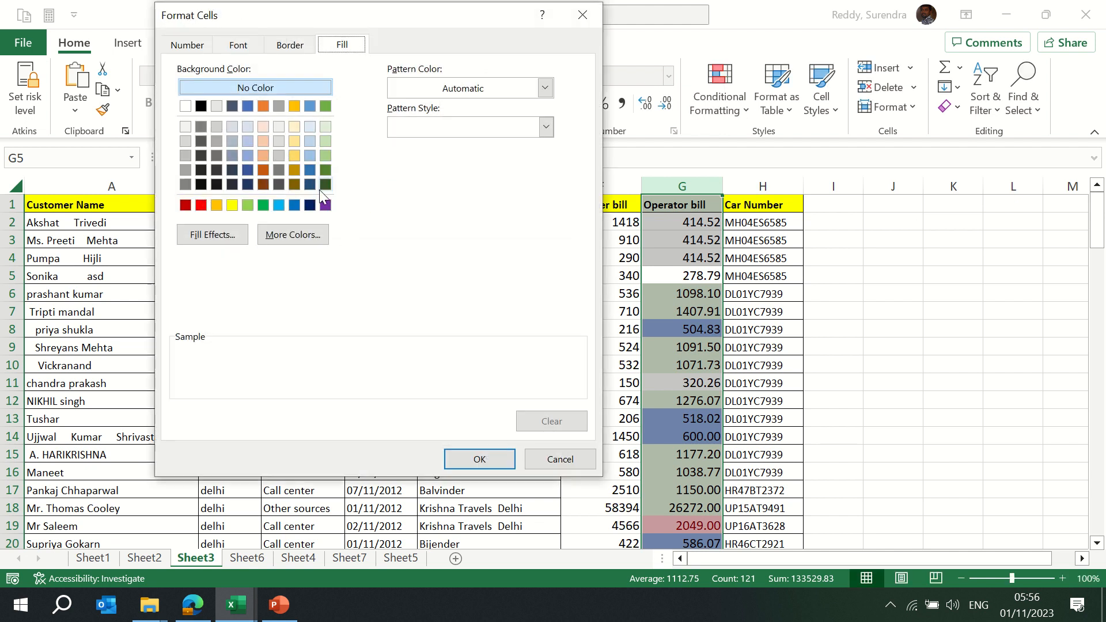
left_click(262, 205)
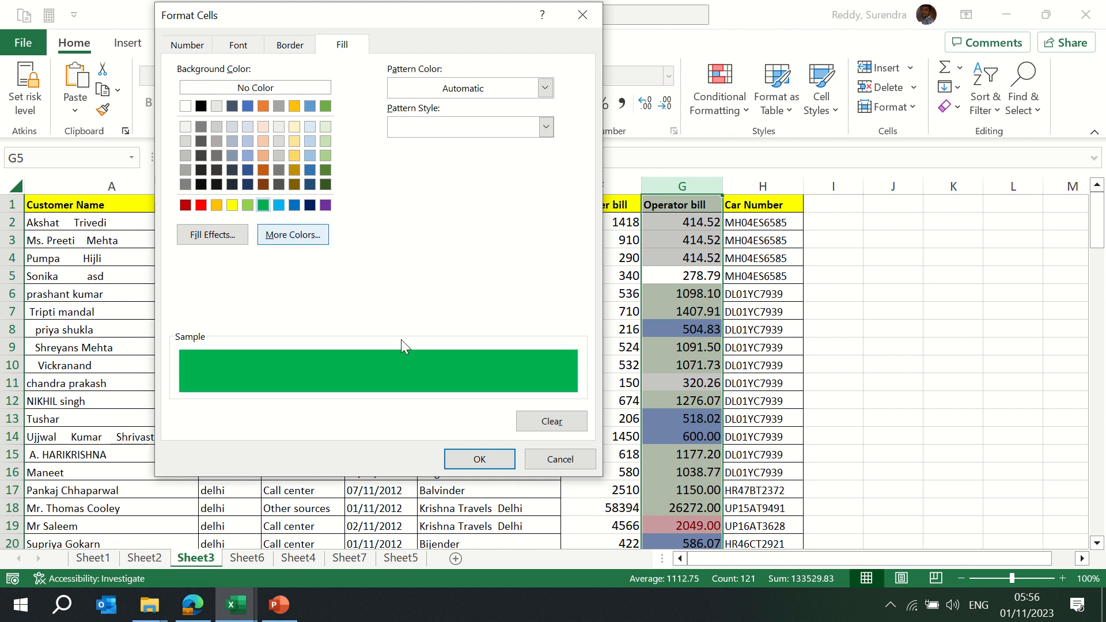
left_click(485, 455)
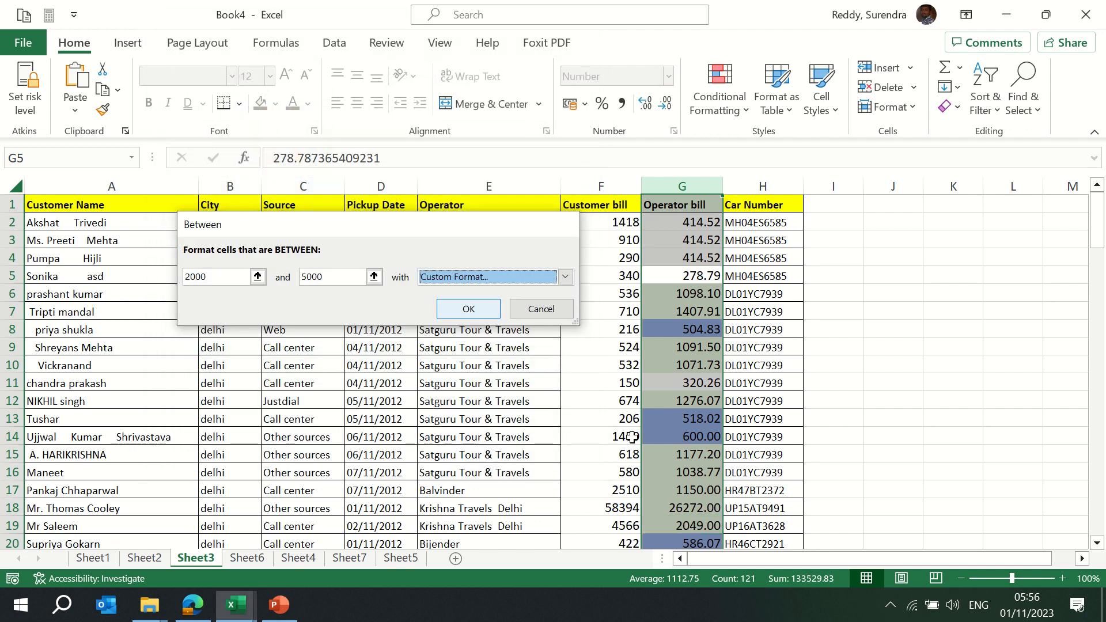
left_click(468, 310)
left_click(691, 490)
left_click(691, 505)
key("Page_Down")
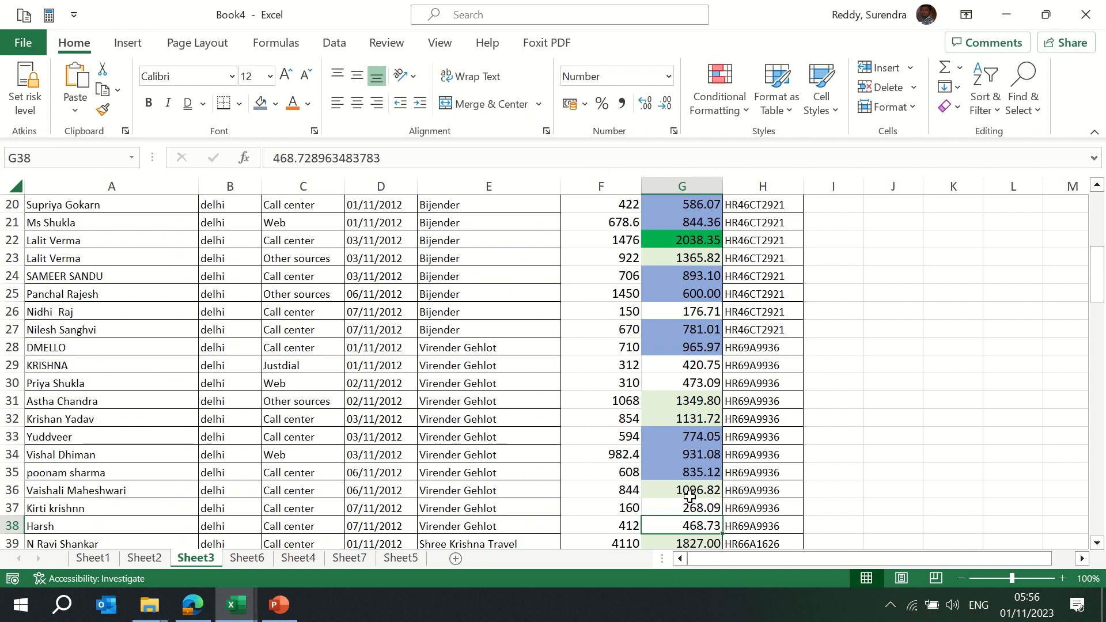
Browse the Conditional Formatting menu for the Operator bill column without applying anything
key("Page_Up")
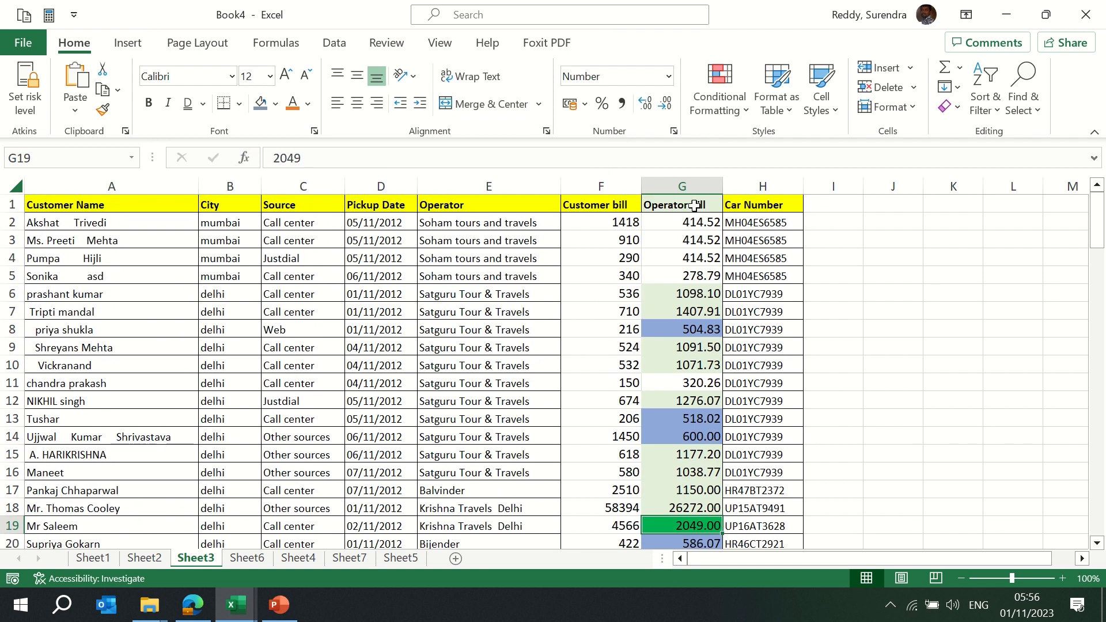
left_click(675, 179)
left_click(738, 112)
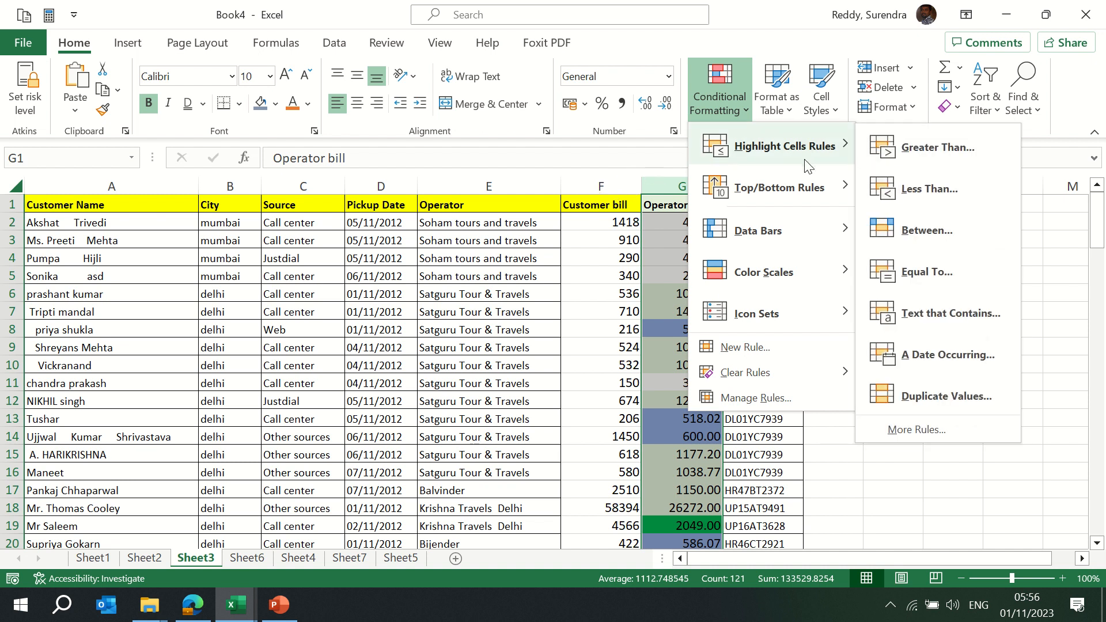
mouse_move(791, 205)
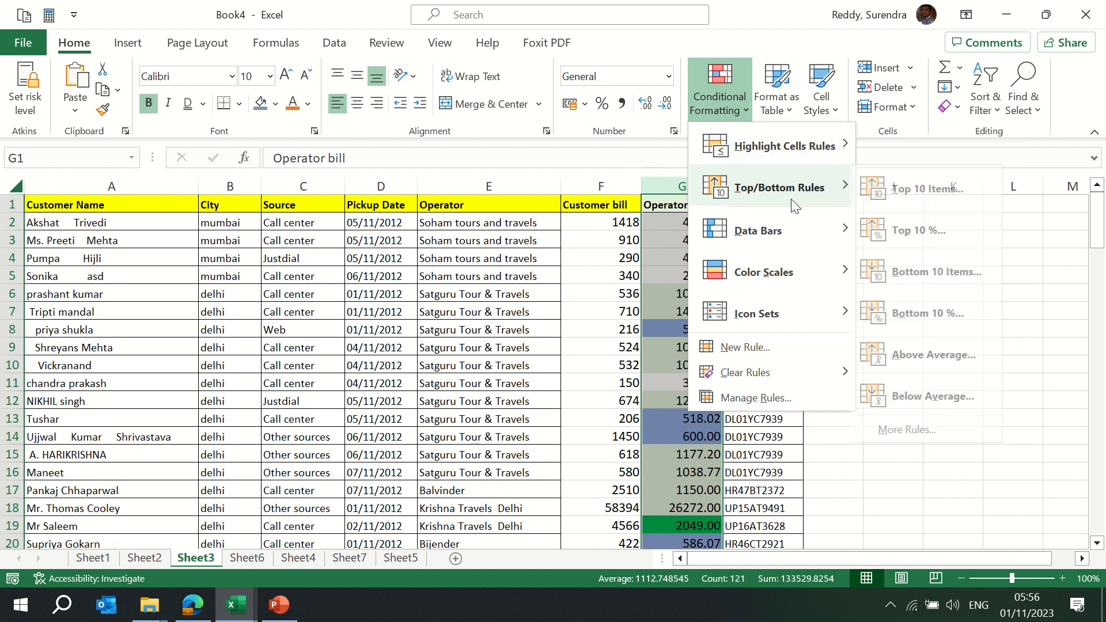
left_click(595, 185)
Start an Equal To 910 rule on Customer bill, cancel it, and reopen Conditional Formatting
left_click(593, 183)
left_click(731, 110)
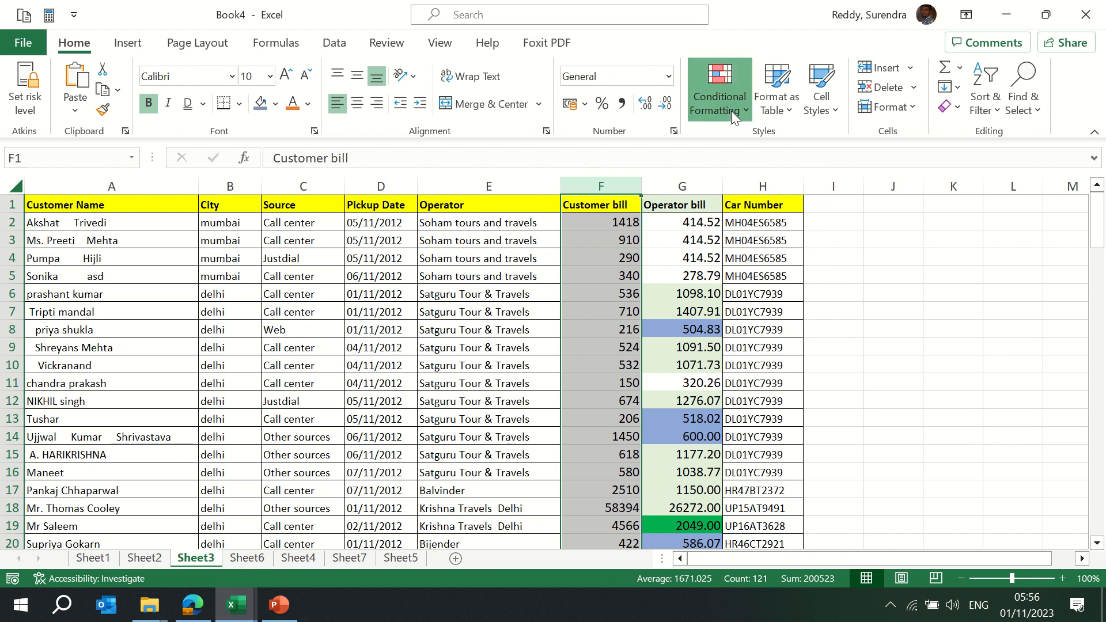
mouse_move(852, 138)
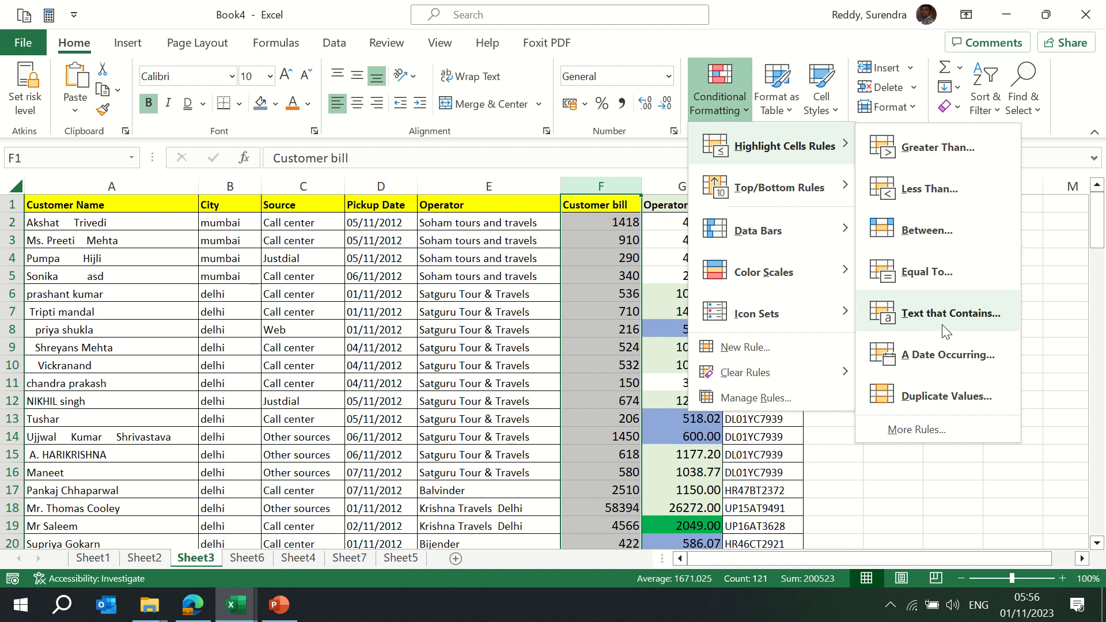
left_click(935, 272)
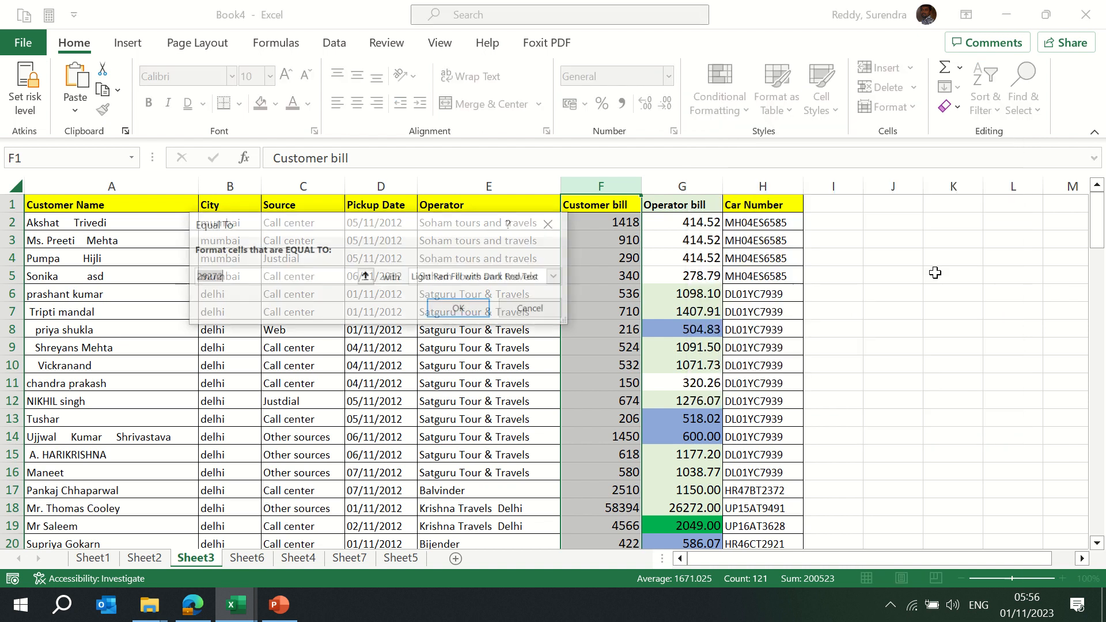
type("910")
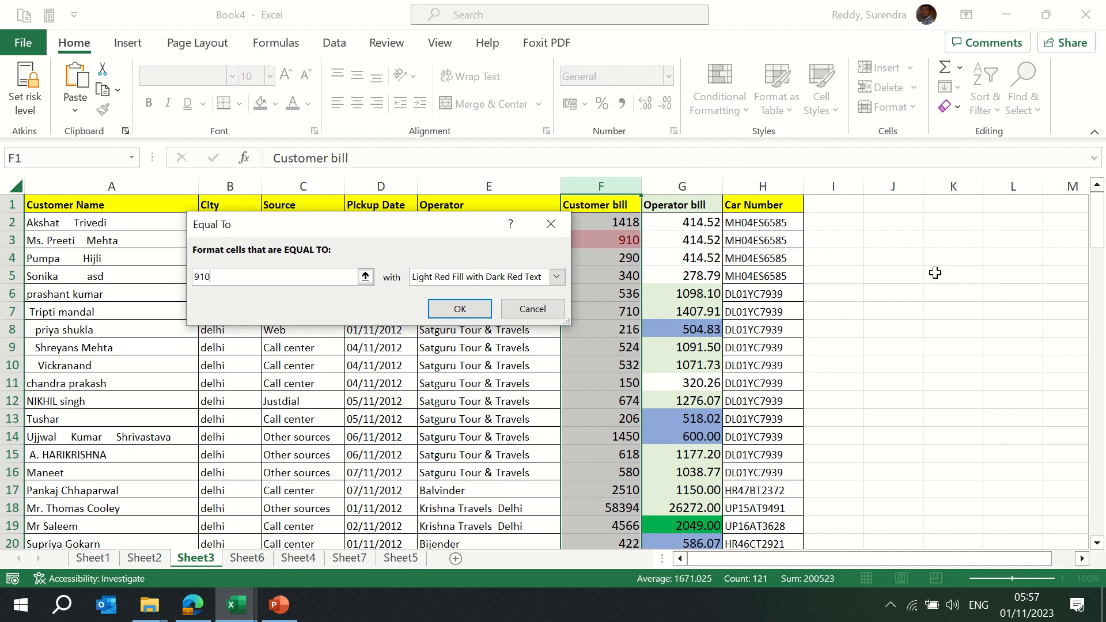
key("Escape")
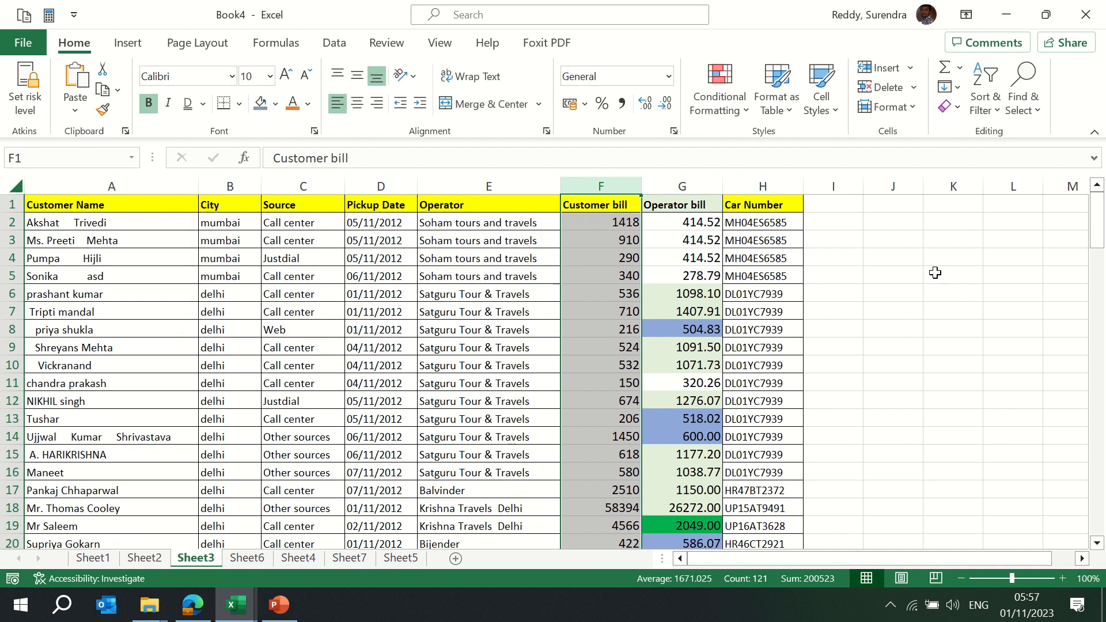
left_click(720, 105)
mouse_move(727, 147)
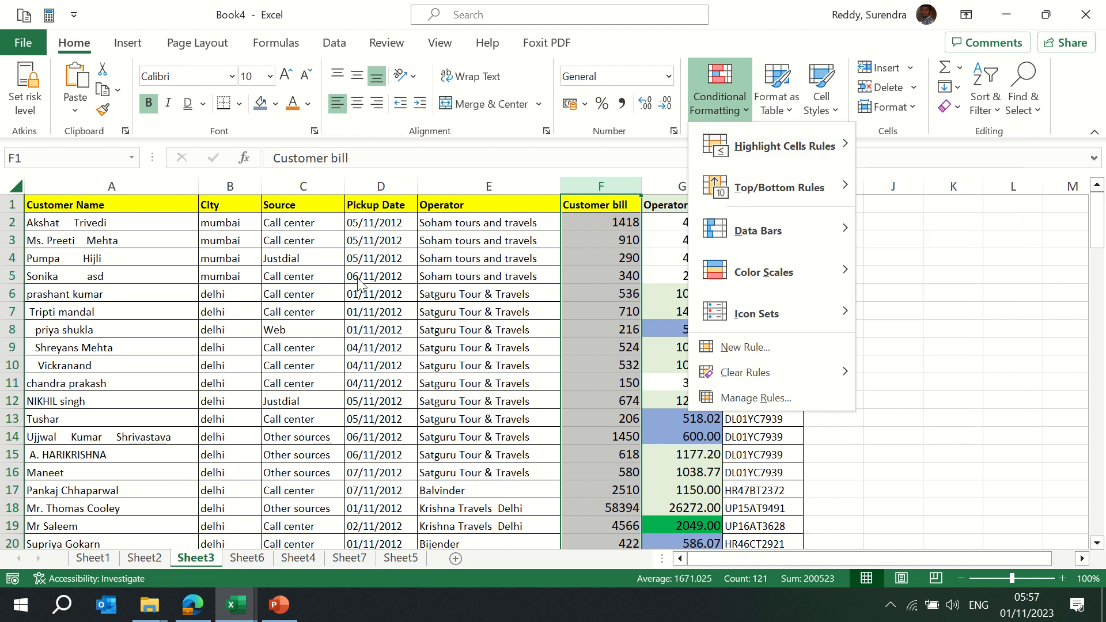
Close the formatting menu and switch to Sheet2
key("Escape")
key("ctrl+Home")
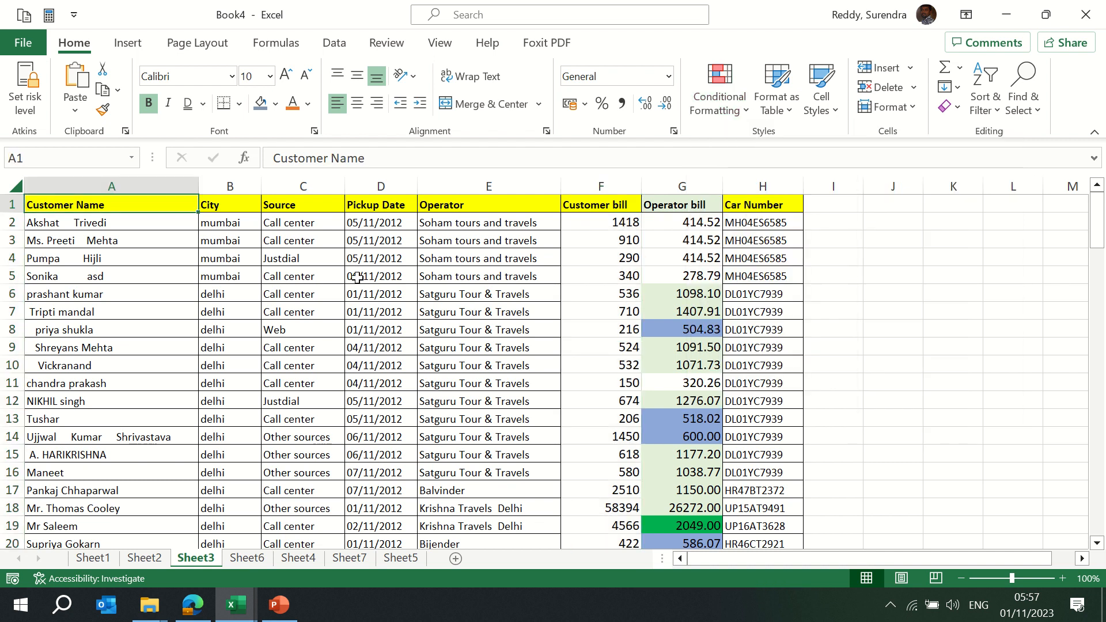
key("Right")
key("Right")
key("Right")
key("Left")
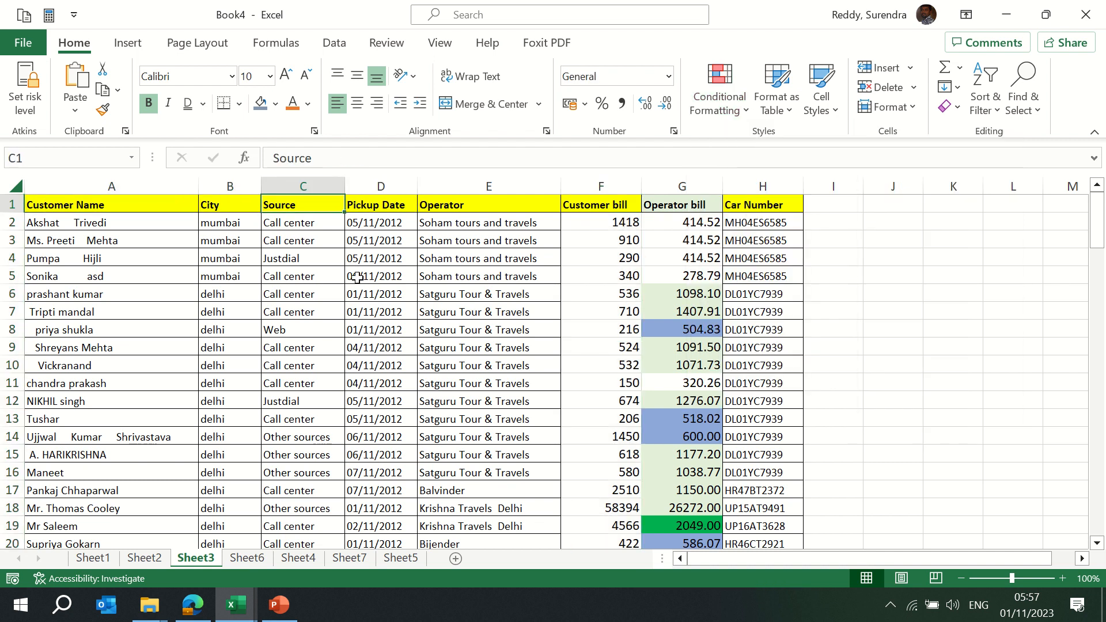
key("ctrl+Page_Up")
key("ctrl+Home")
Copy B2's phone number into B3:B5 and B8's into B9:B11, then select the Phone column
key("Right")
key("Down")
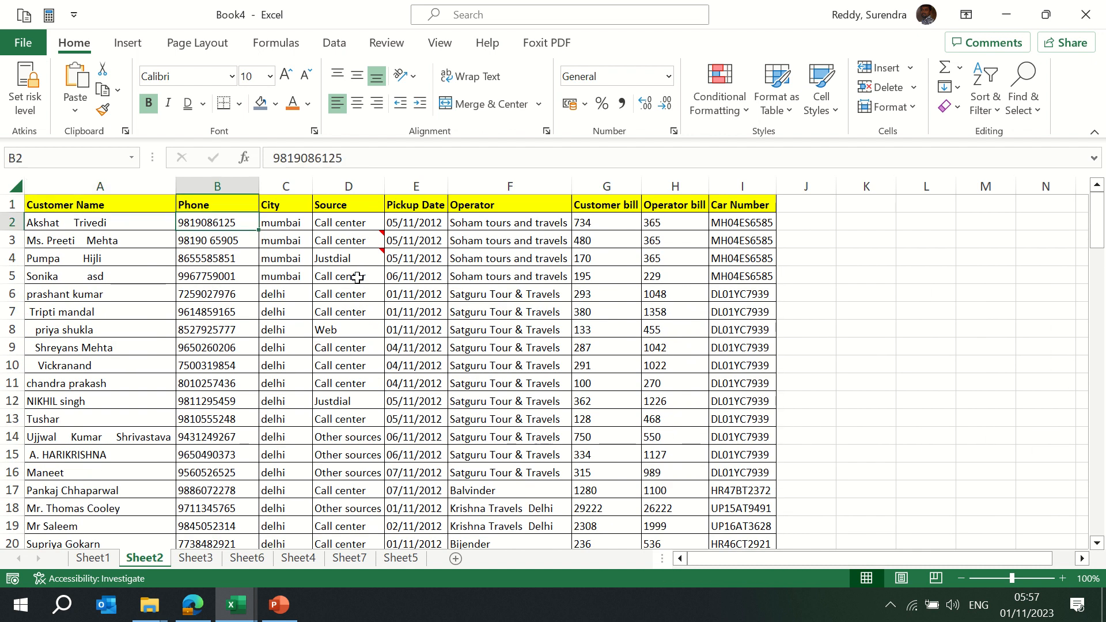
key("ctrl+c")
key("shift+Down")
key("shift+Down")
key("shift+Down")
key("ctrl+v")
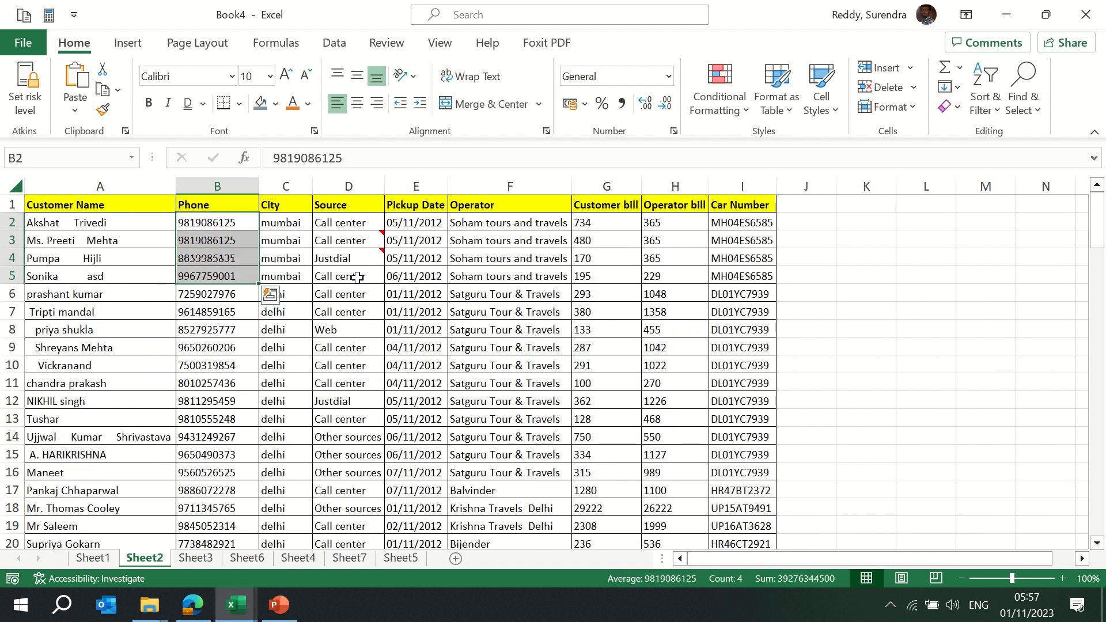
key("Down")
key("Down")
key("Down")
key("Down")
key("Down")
key("Down")
key("shift+Down")
key("shift+Down")
key("shift+Down")
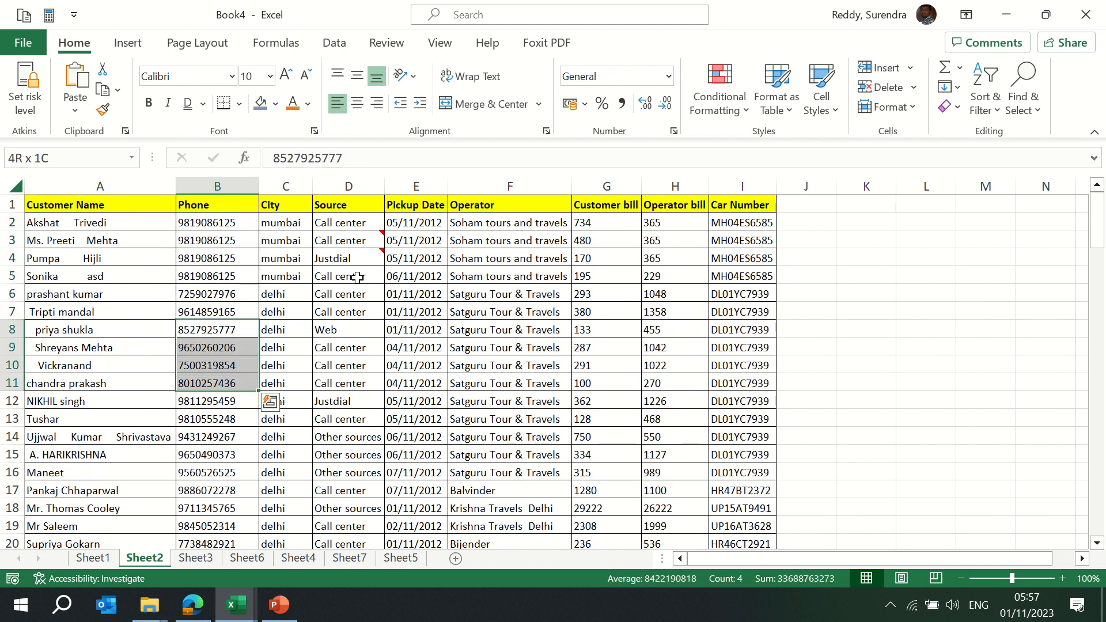
key("ctrl+d")
key("Up")
key("Up")
key("Up")
key("Up")
key("Up")
key("Up")
key("Up")
key("ctrl+shift+Down")
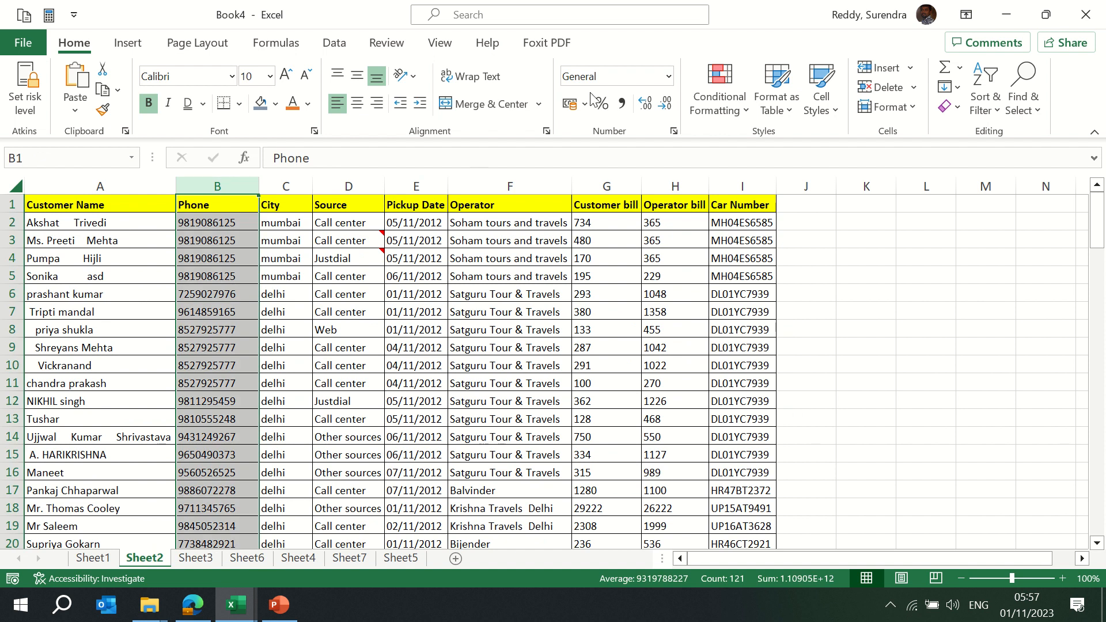
Apply a default Duplicate Values highlight to the Phone column
left_click(735, 119)
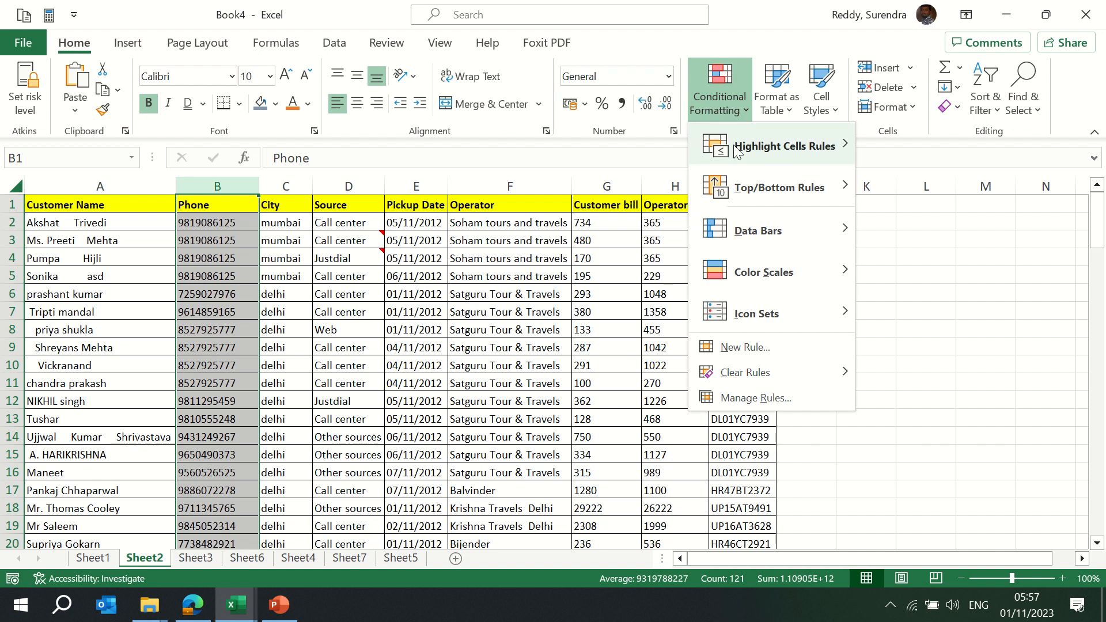
left_click(930, 398)
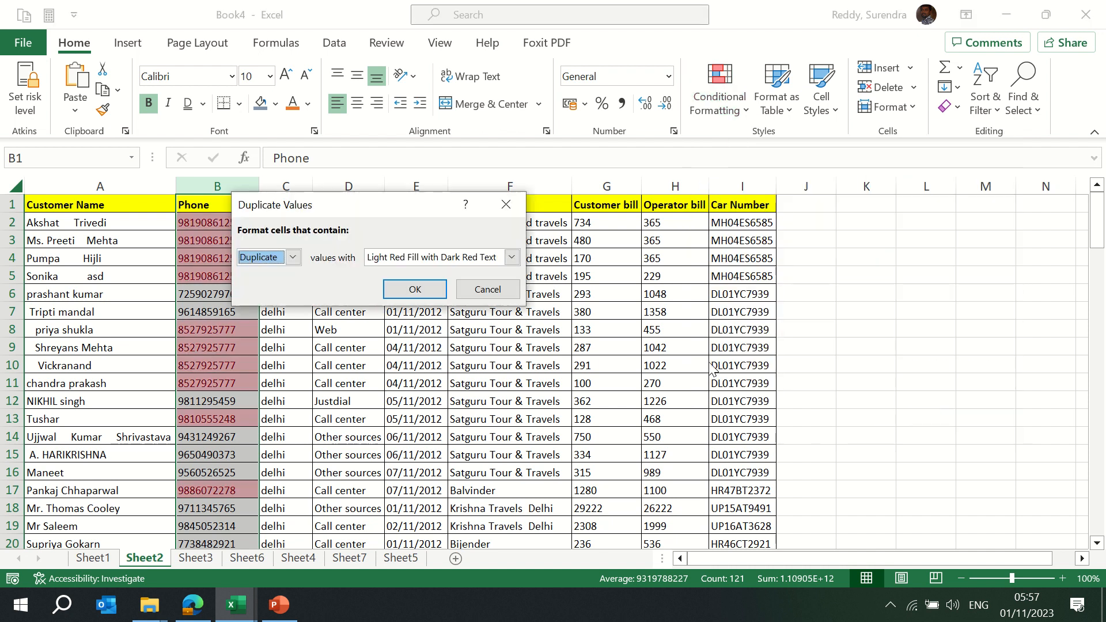
left_click(407, 292)
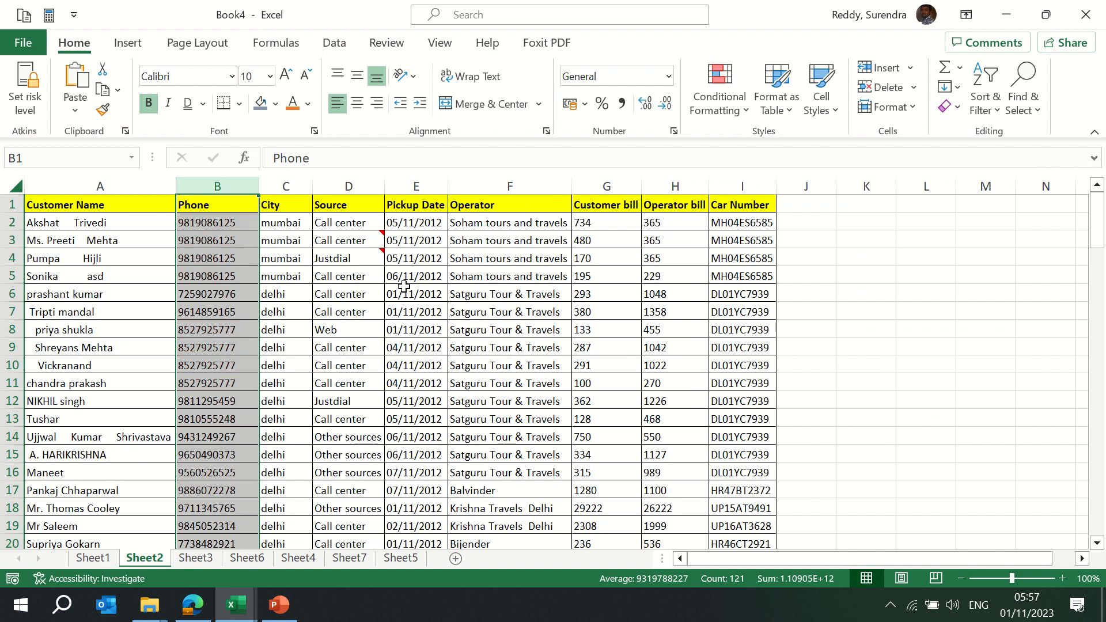
Start a second Duplicate Values rule and try the Light Red Fill highlight style
left_click(719, 98)
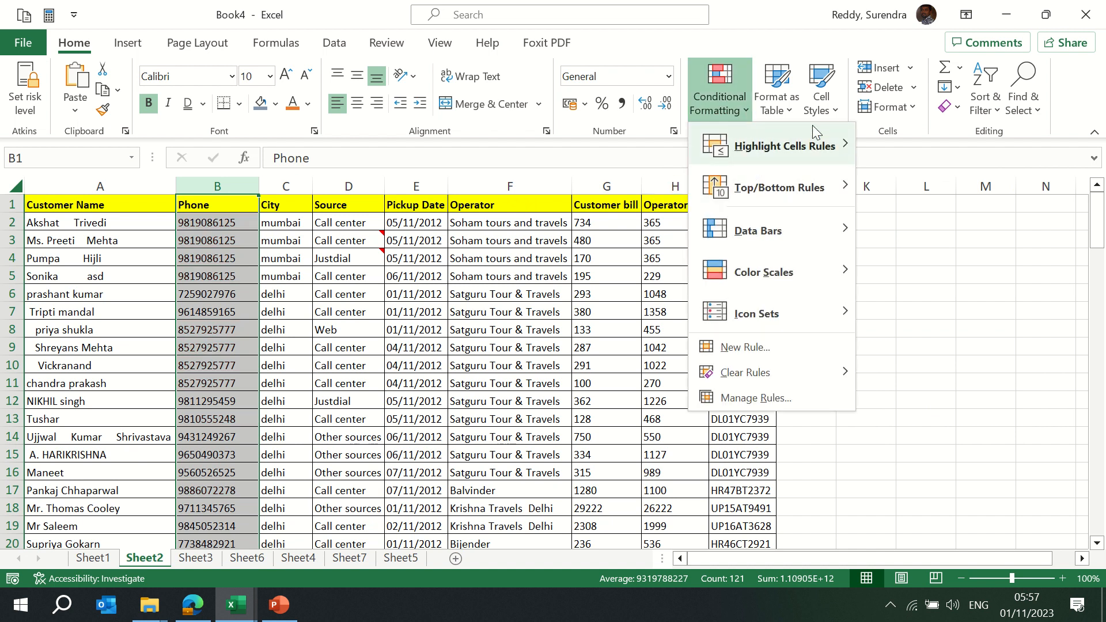
mouse_move(838, 148)
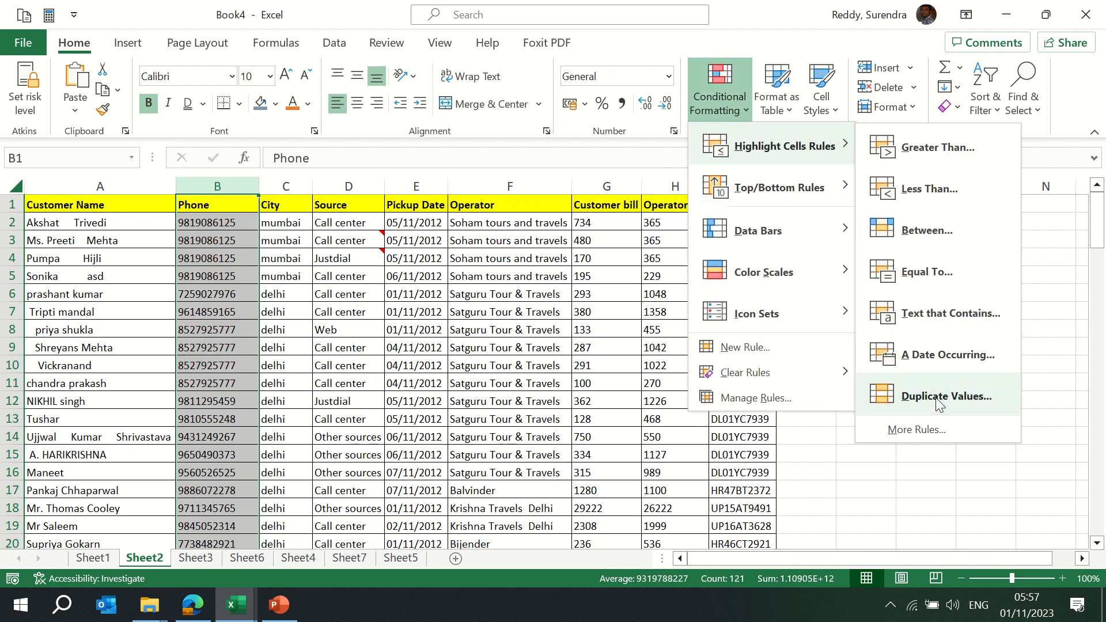
left_click(936, 397)
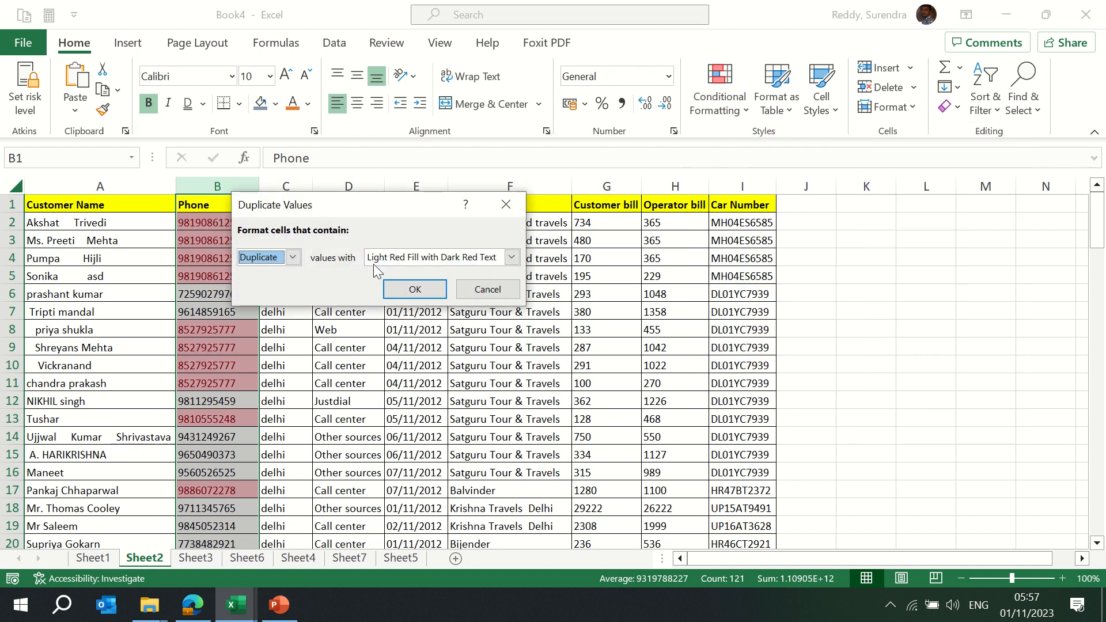
left_click(511, 257)
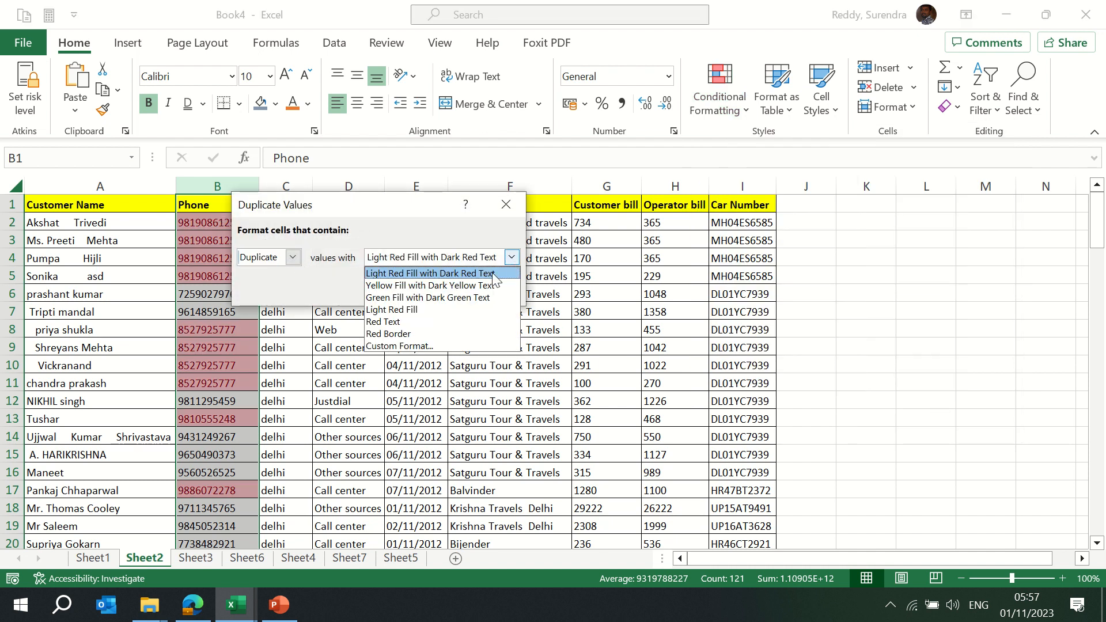
left_click(427, 311)
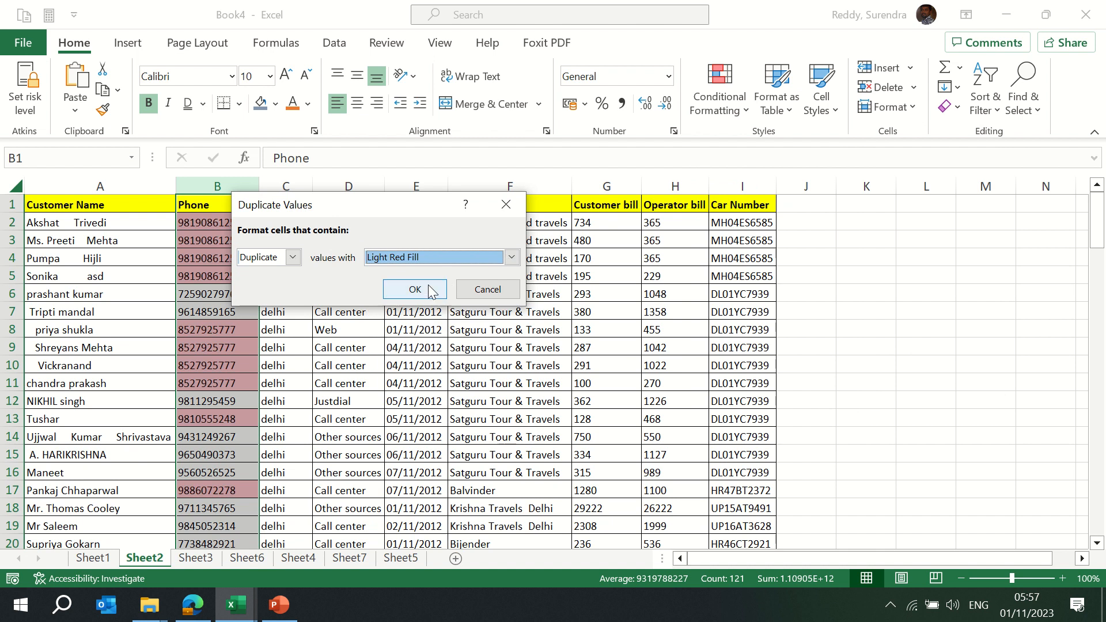
left_click(511, 258)
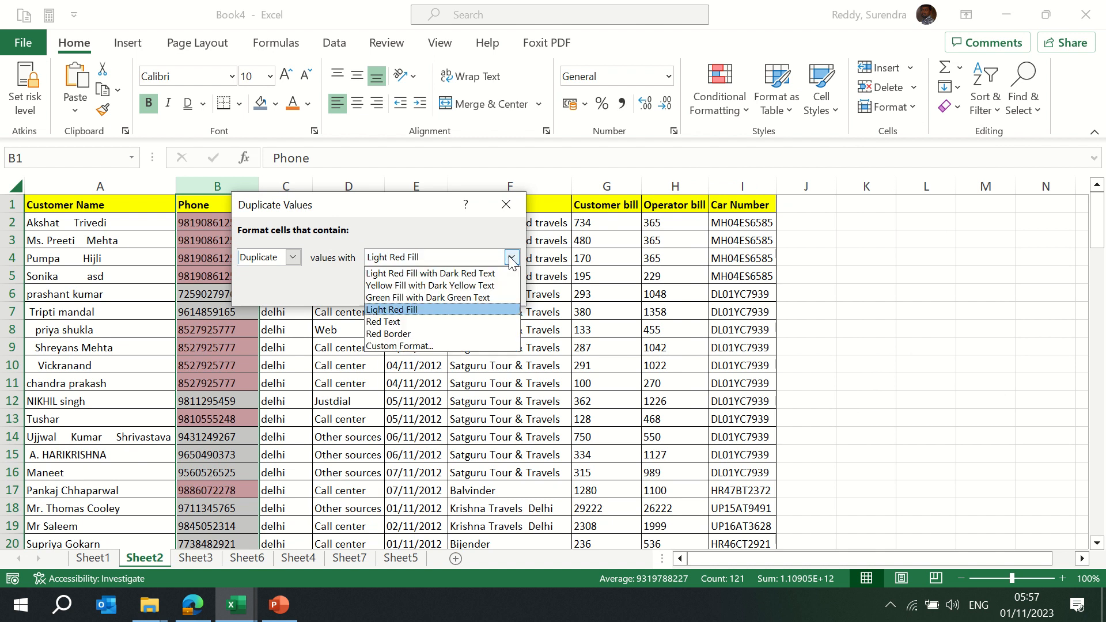
Give the duplicate rule a custom solid red fill and apply it to the Phone numbers
left_click(420, 346)
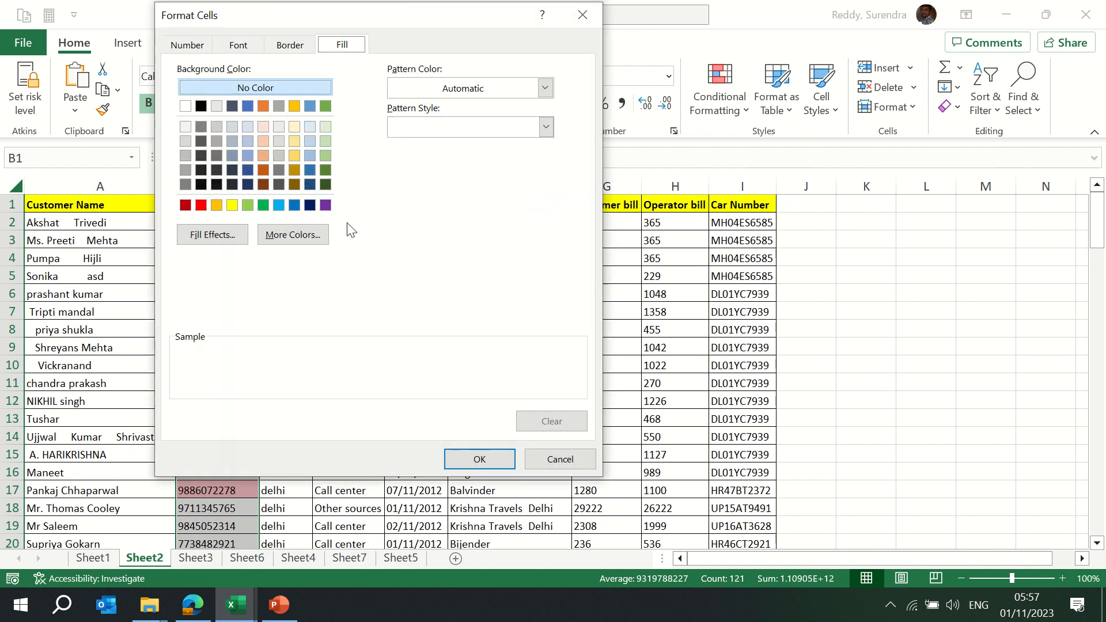
left_click(217, 106)
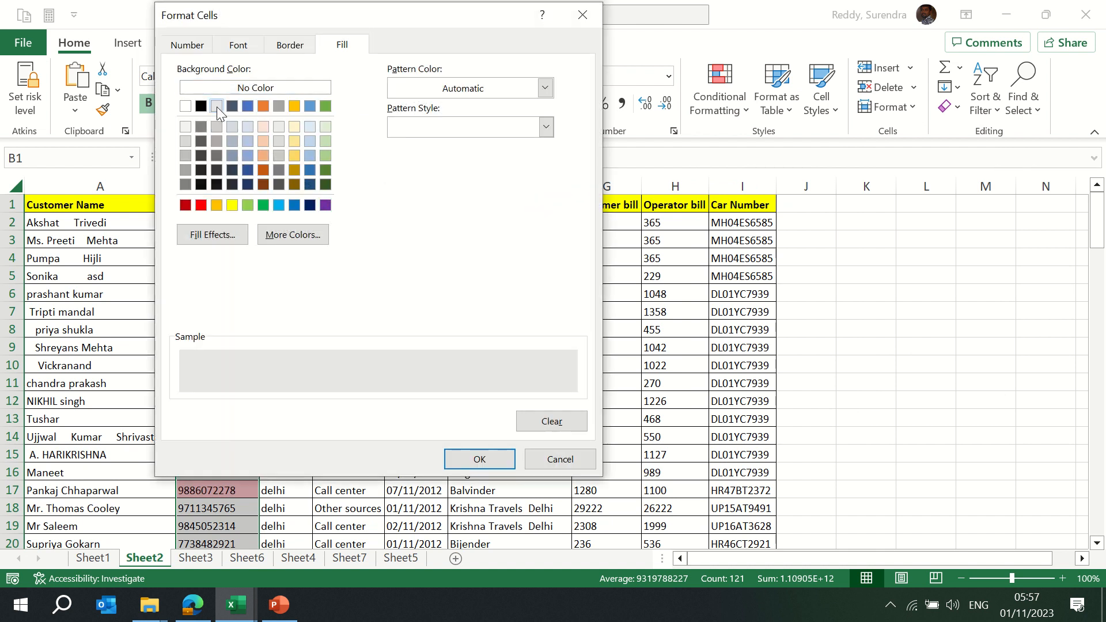
left_click(200, 205)
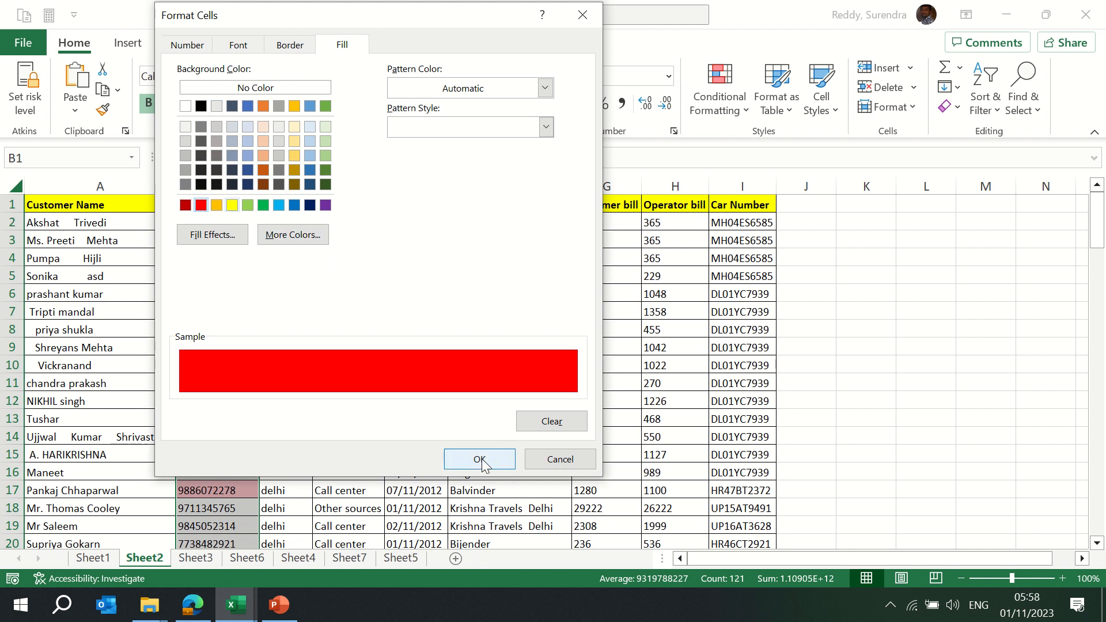
left_click(238, 46)
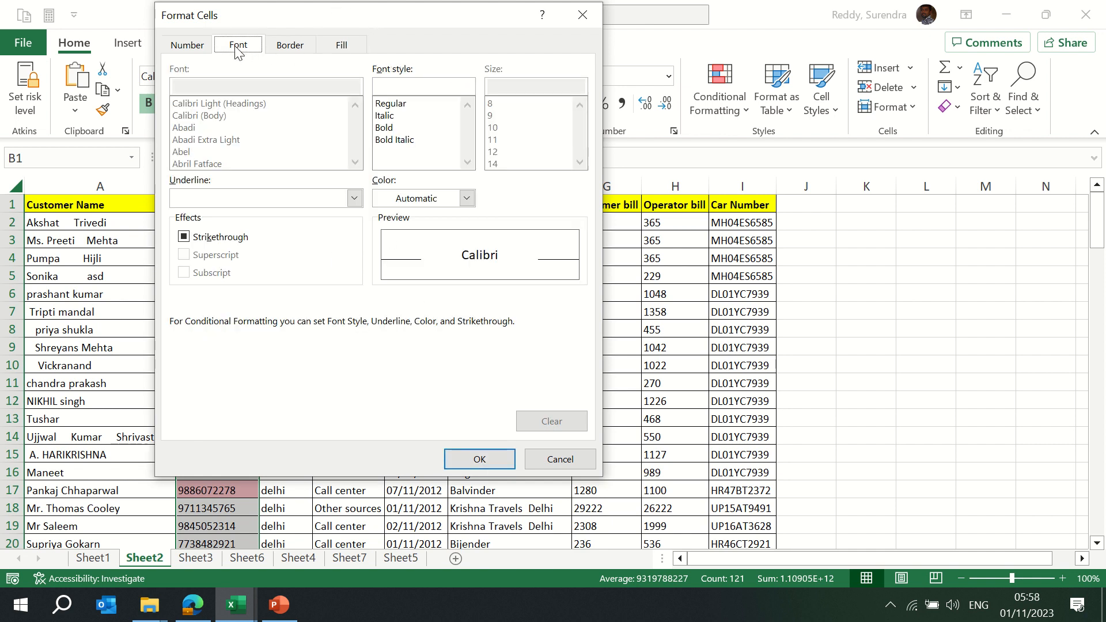
left_click(479, 459)
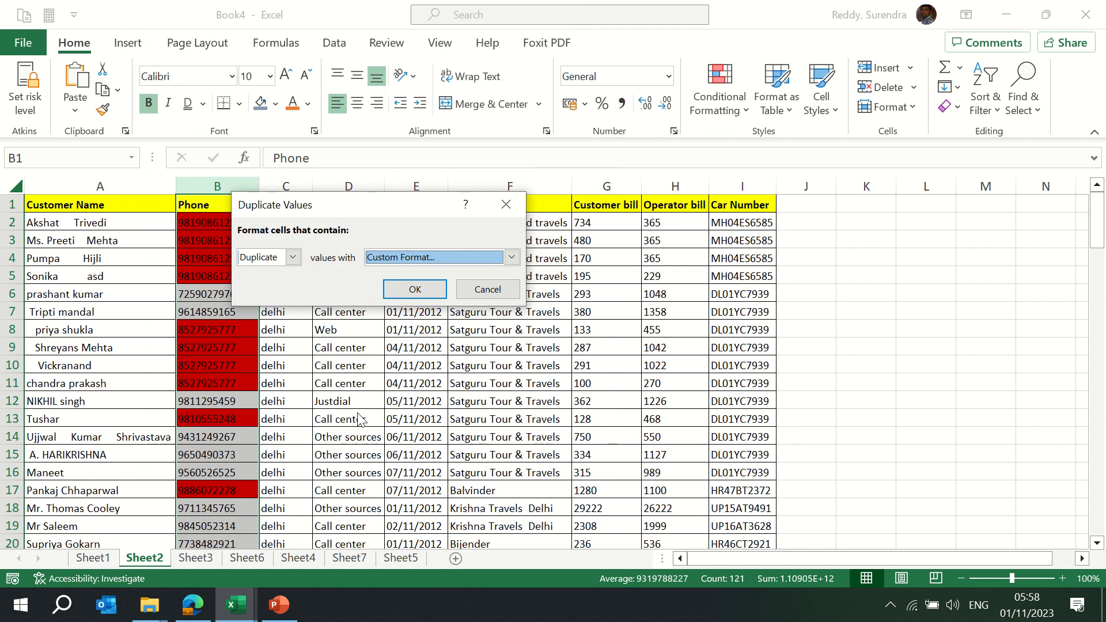
left_click(397, 291)
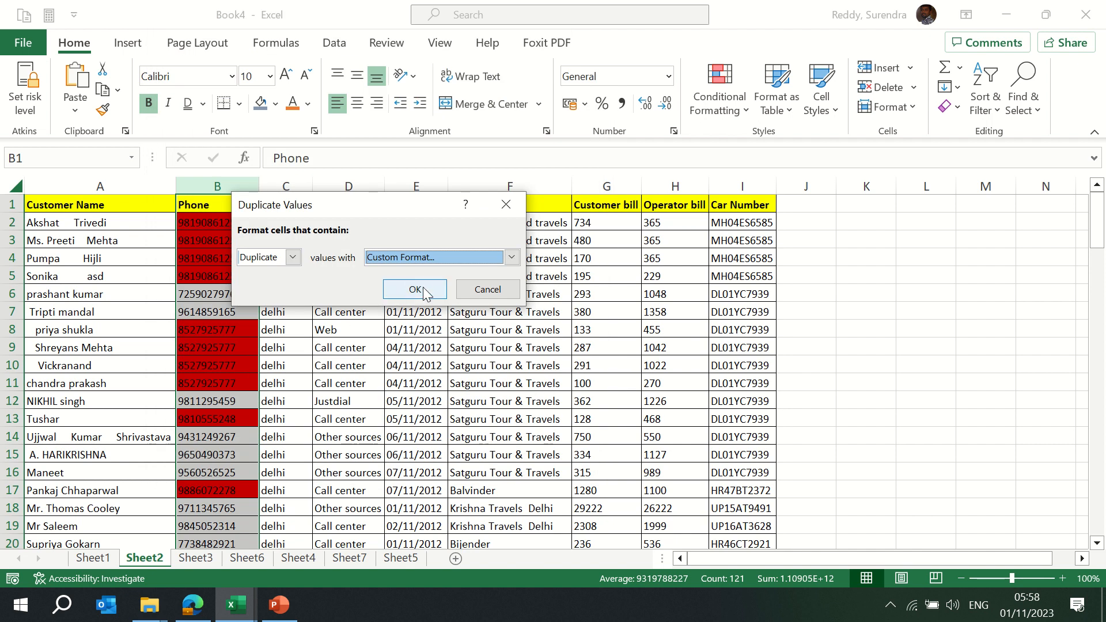
left_click(227, 313)
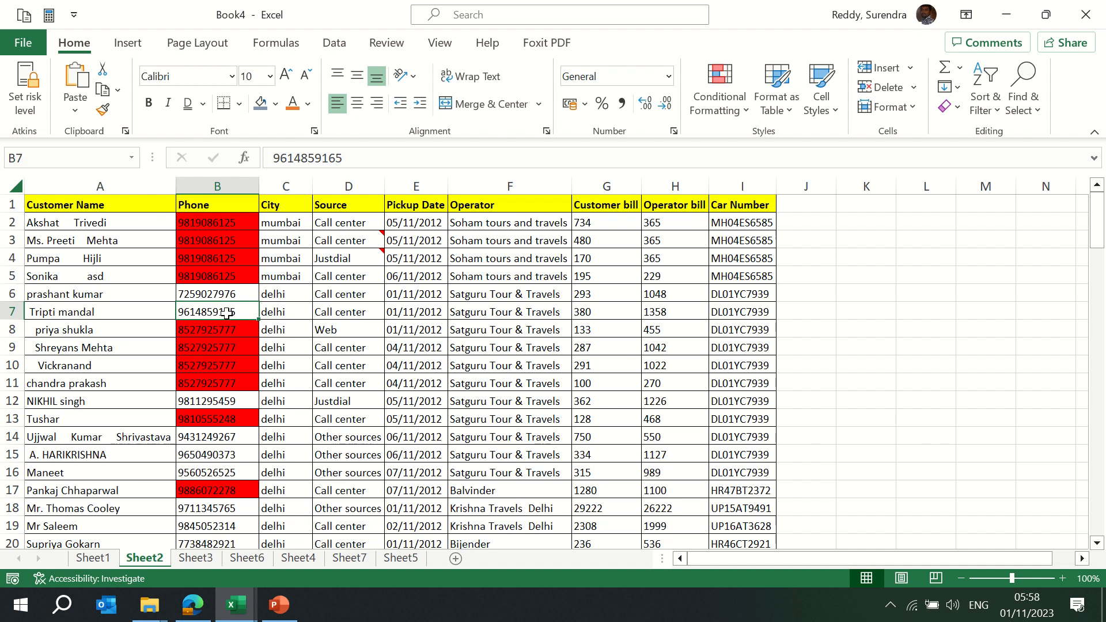
left_click(748, 111)
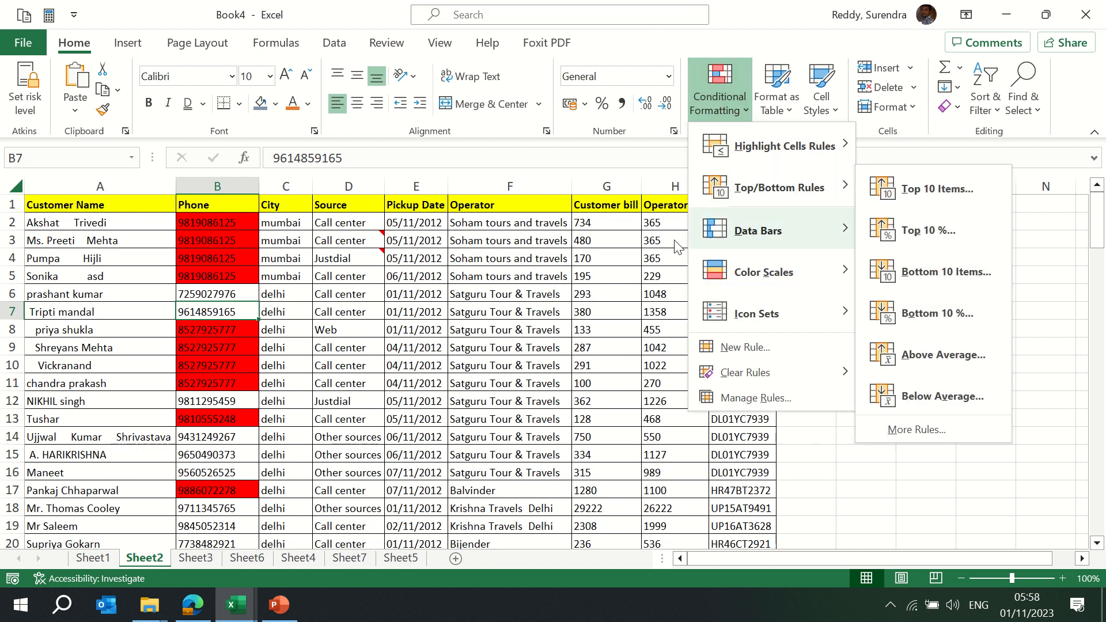
Highlight the 10 highest Customer bill values in column G with Light Red Fill with Dark Red Text
left_click(578, 295)
left_click(607, 187)
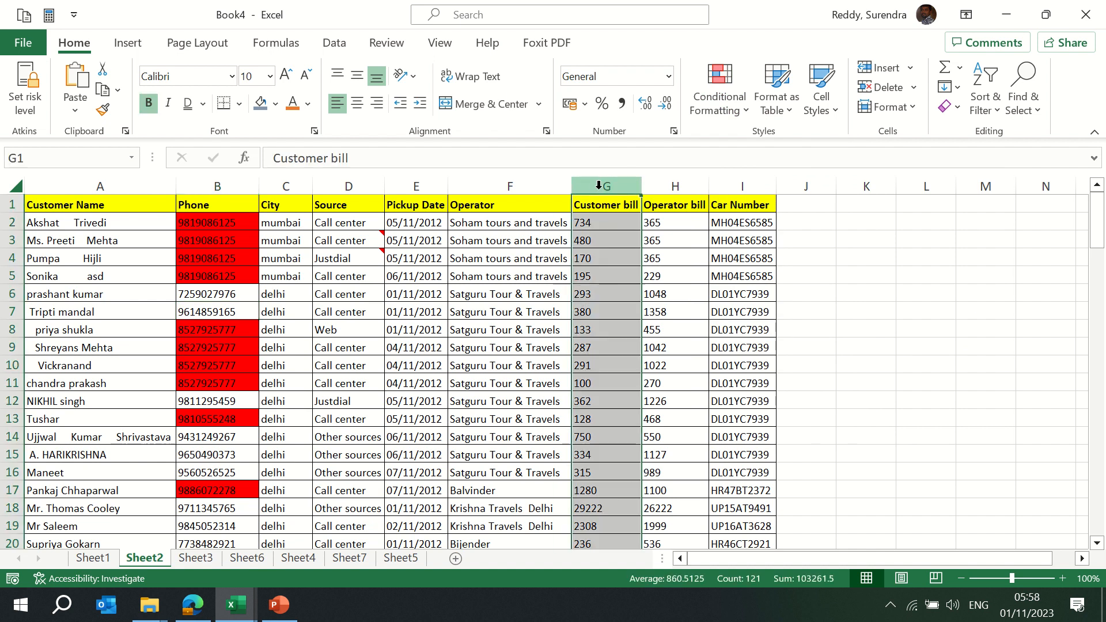
left_click(745, 111)
mouse_move(778, 188)
left_click(916, 188)
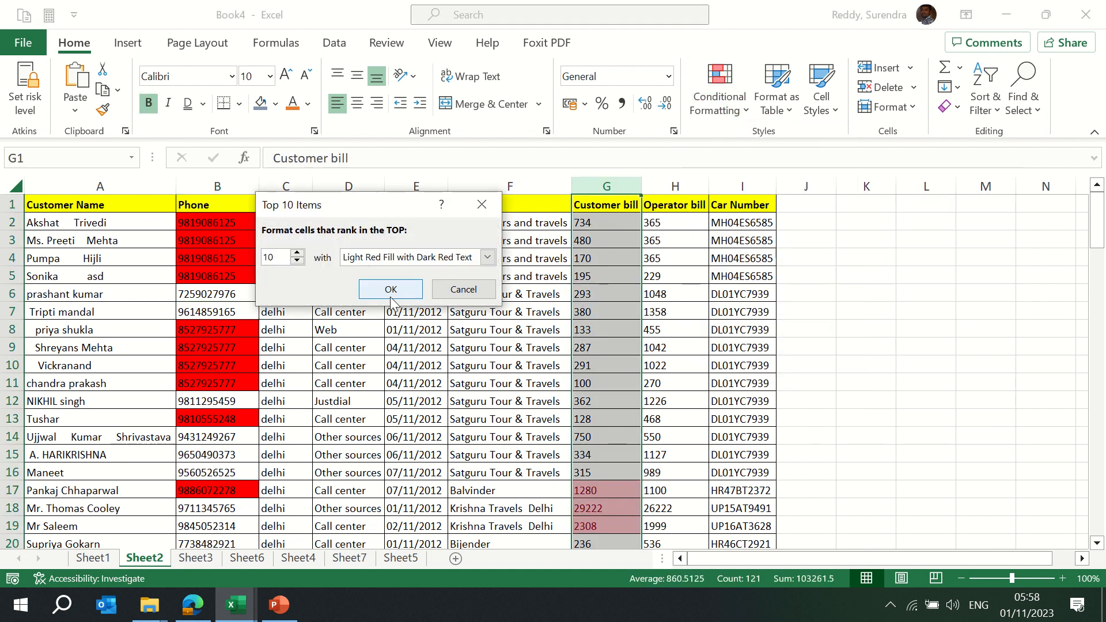
left_click(391, 294)
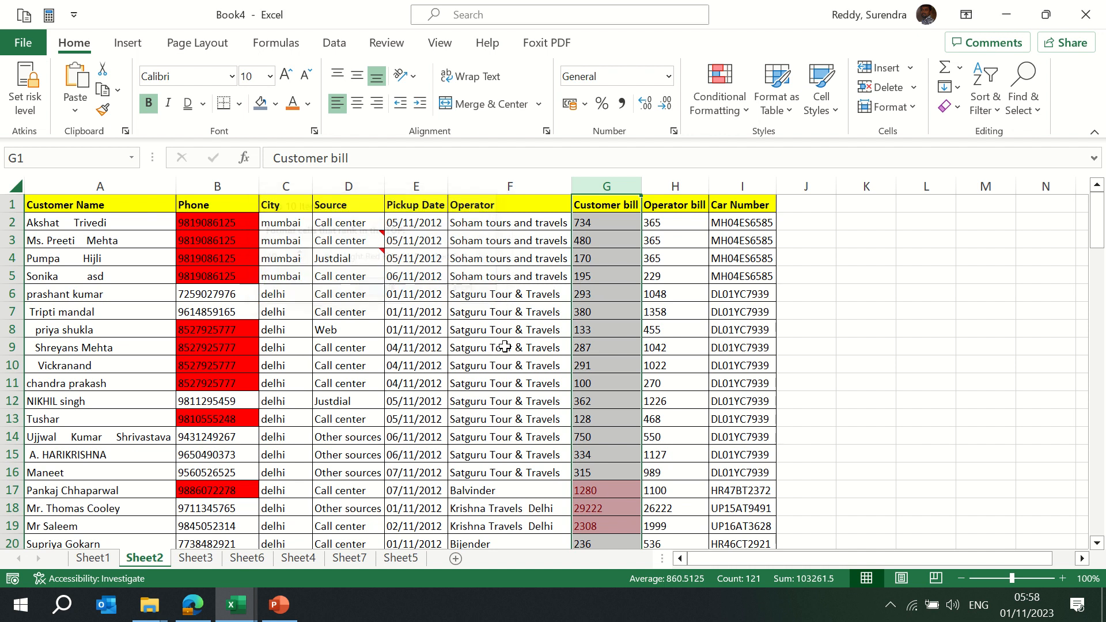
left_click(585, 424)
scroll(585, 424, "down", 13)
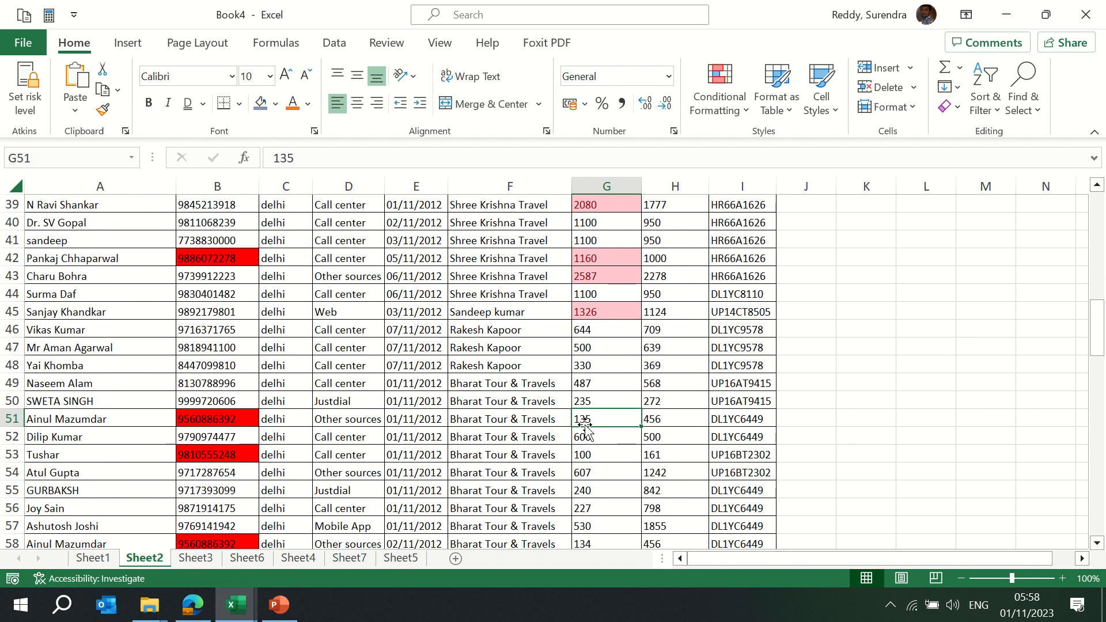
scroll(587, 432, "up", 13)
key("ctrl+space")
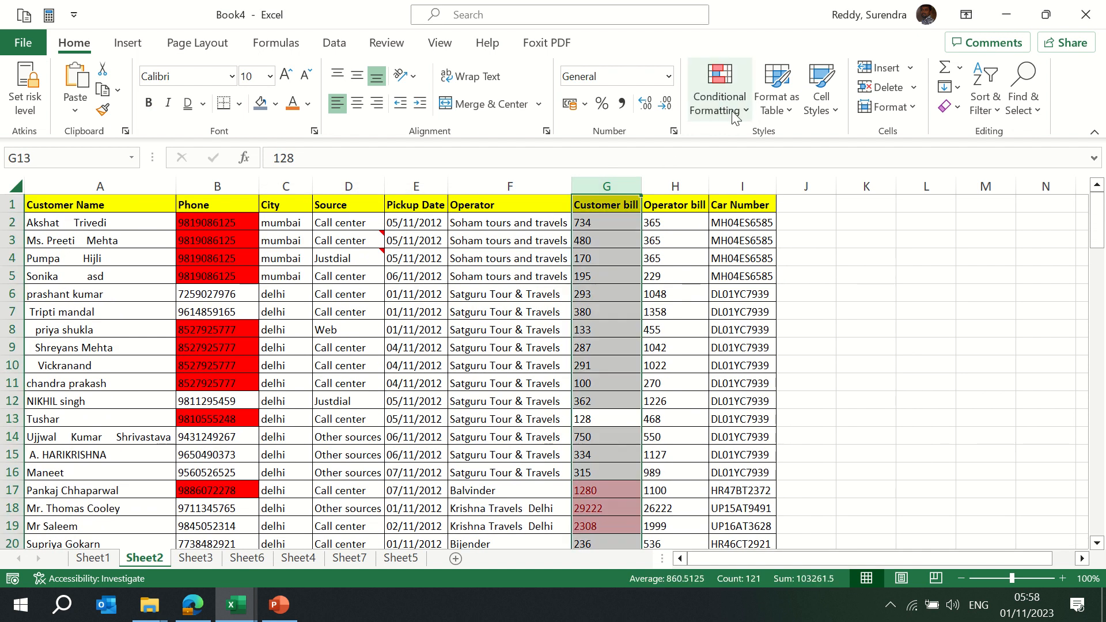
Add blue gradient data bars to the Customer bill column
left_click(719, 95)
mouse_move(819, 188)
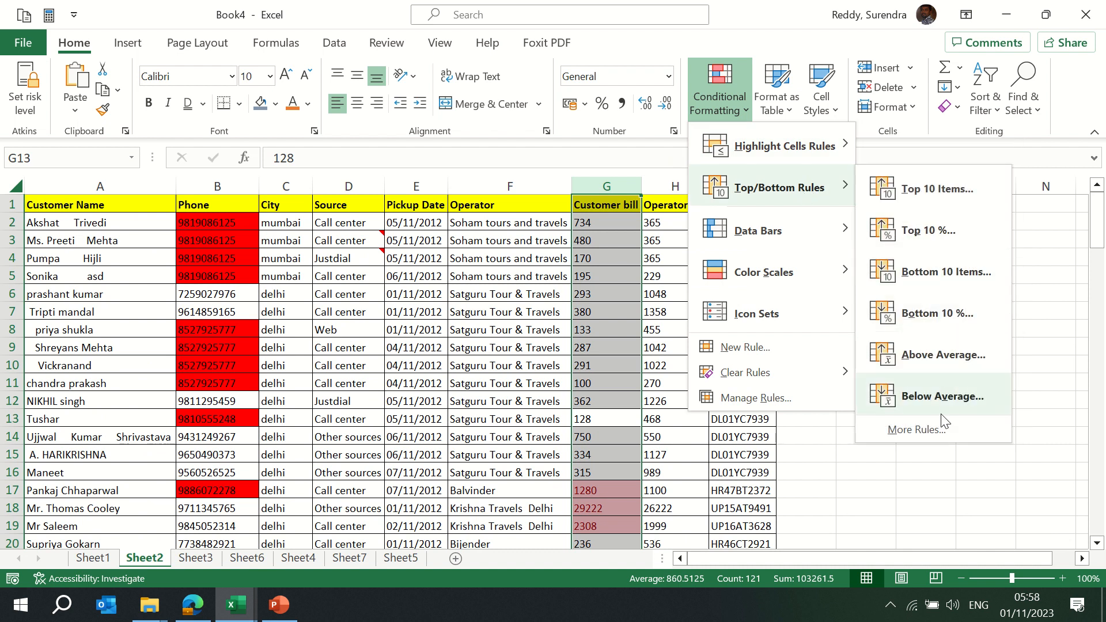
mouse_move(747, 232)
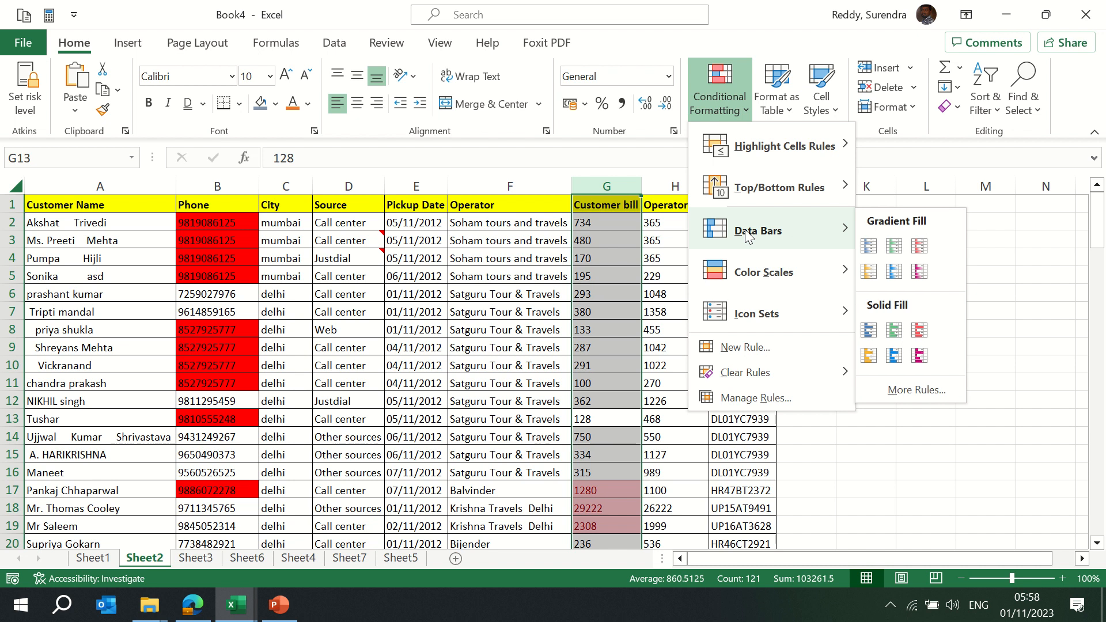
left_click(874, 250)
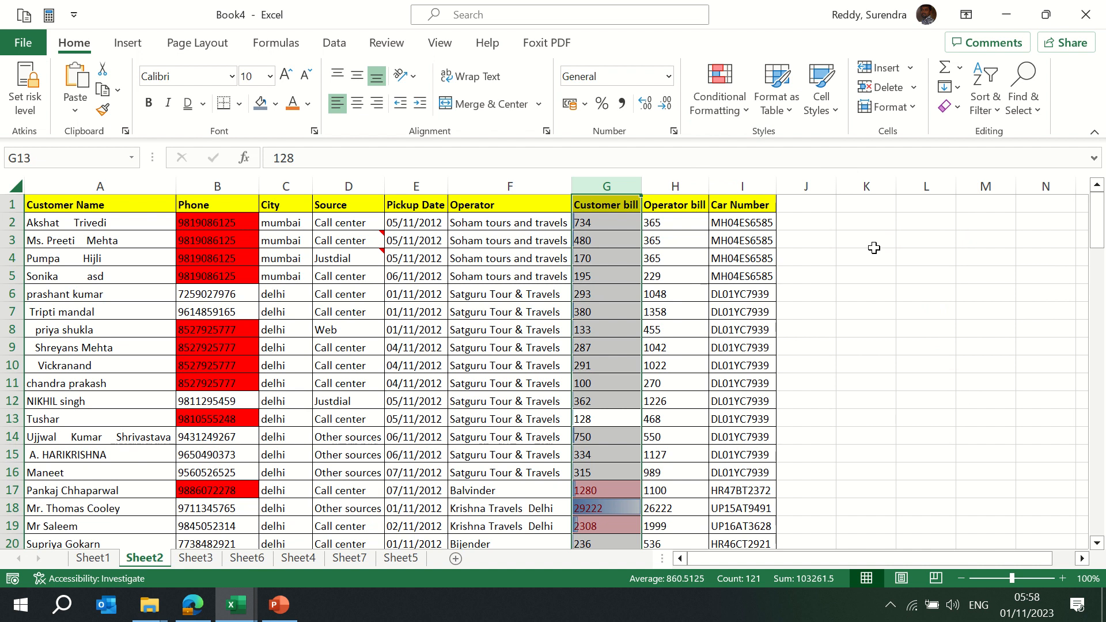
Apply green solid fill data bars to Customer bill and inspect the bars cell by cell
left_click(727, 109)
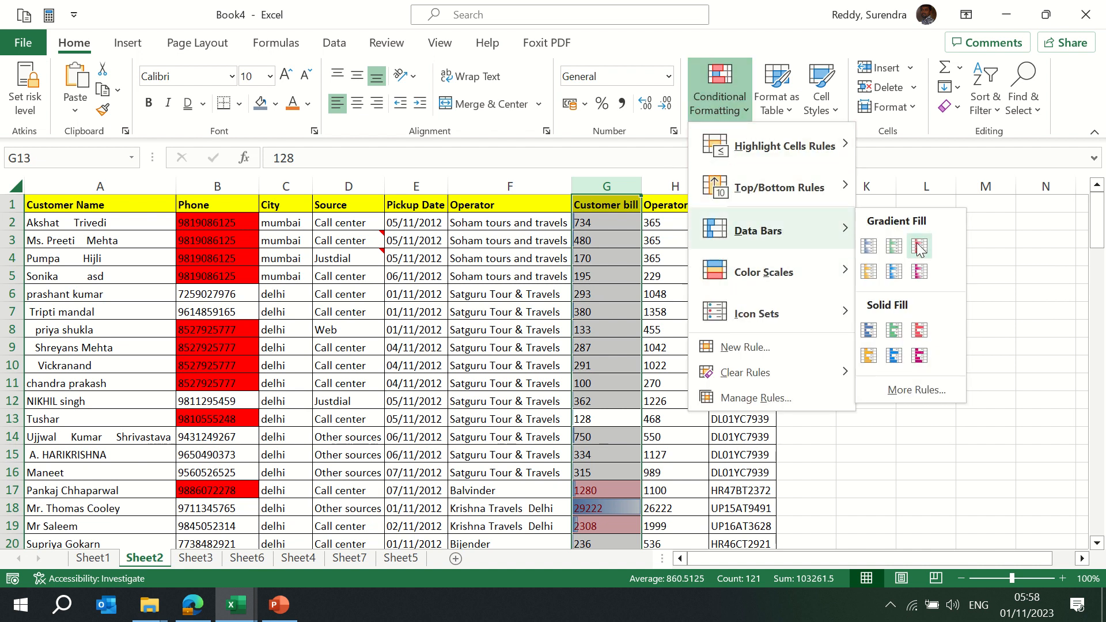
left_click(892, 332)
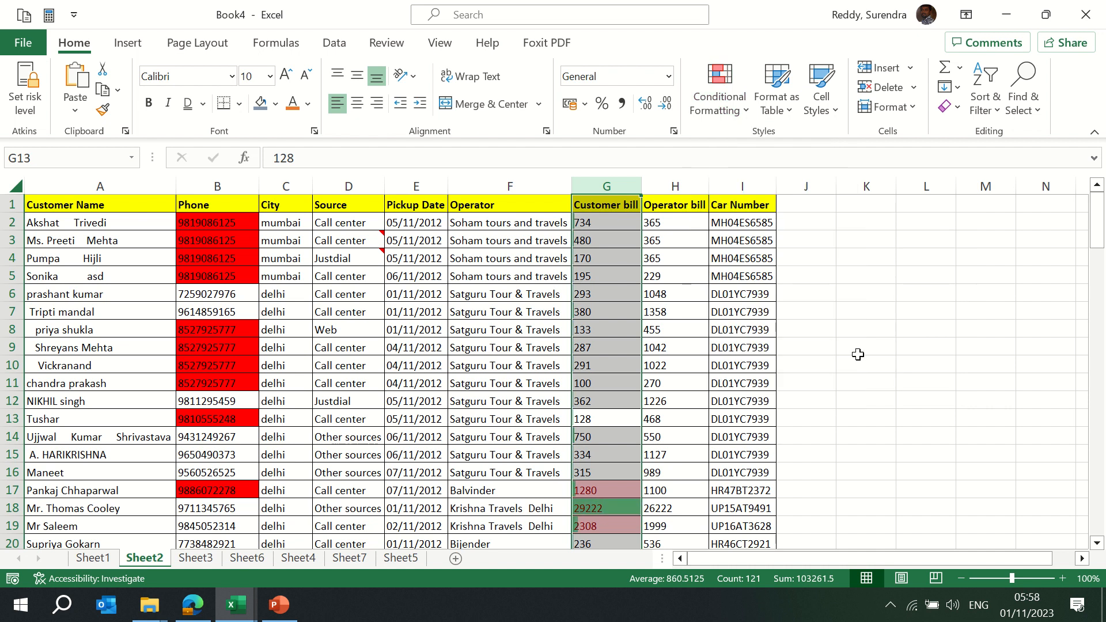
left_click(622, 299)
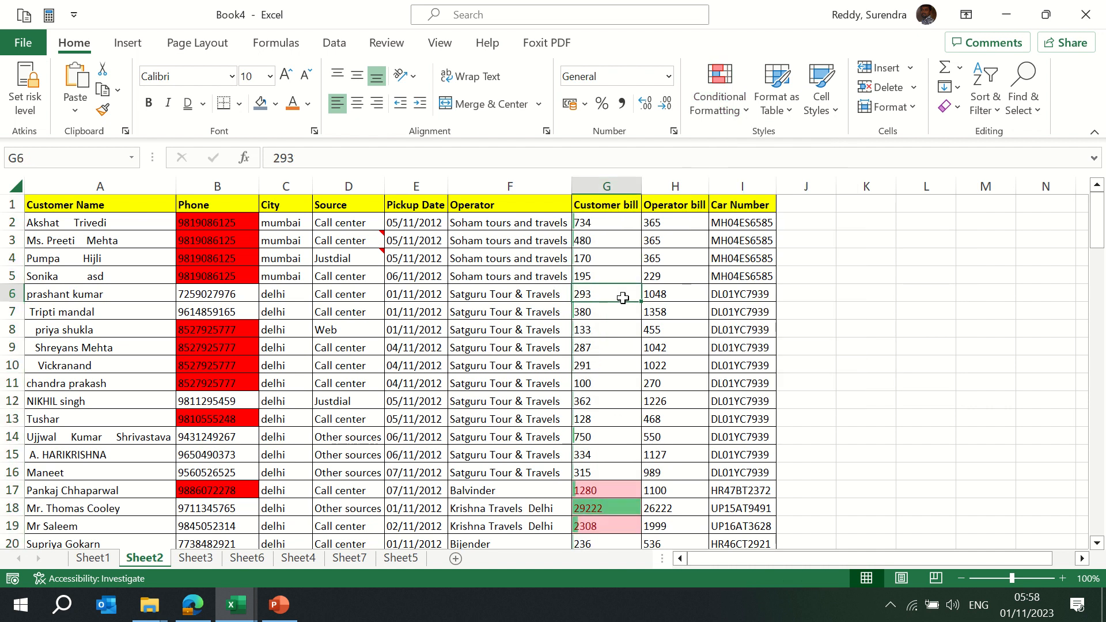
key("Down")
key("Down")
key("Down")
key("Down")
key("Down")
key("Down")
key("Down")
key("Down")
key("Down")
key("Down")
key("Down")
key("Down")
key("Down")
key("Down")
key("Down")
key("Down")
key("Down")
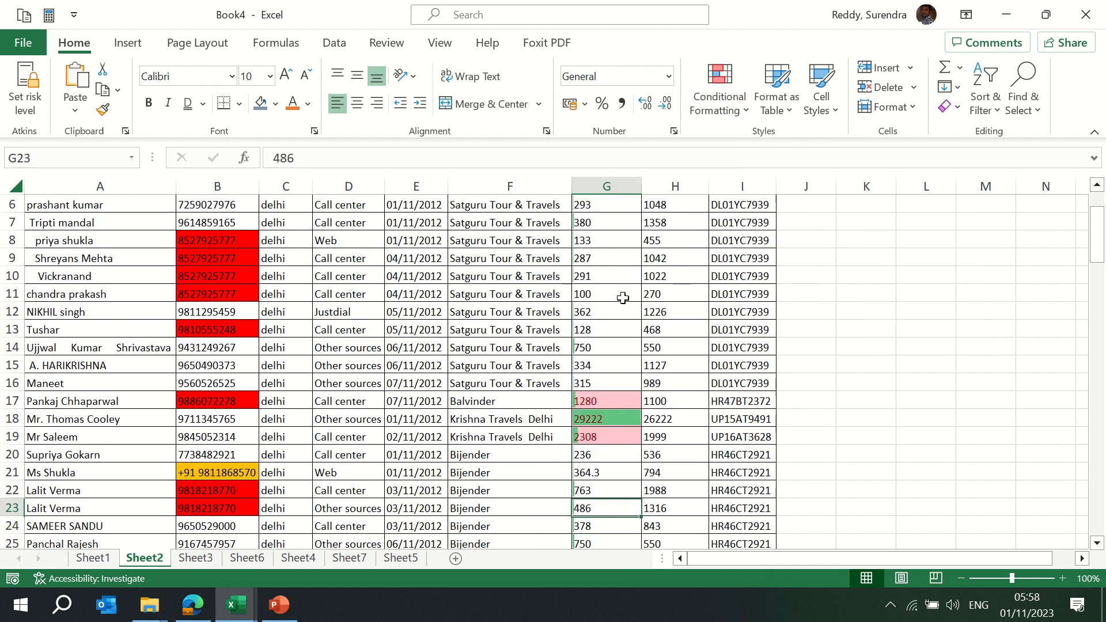
key("Up")
key("Up")
key("Up")
key("Up")
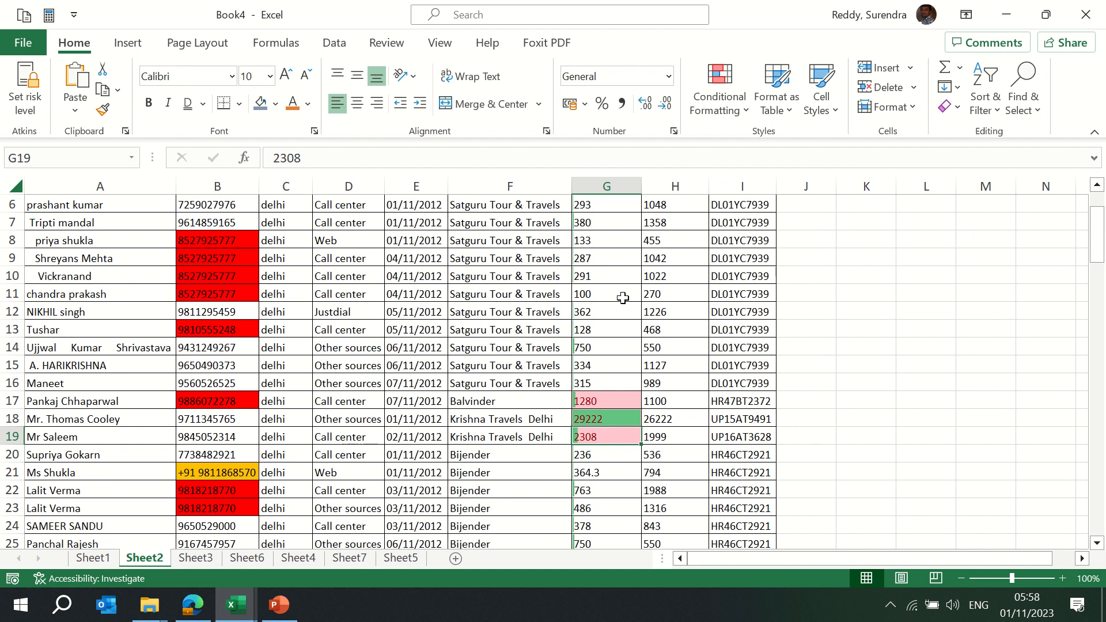
Browse the Conditional Formatting submenus and cancel the New Rule dialog without adding a rule
left_click(748, 108)
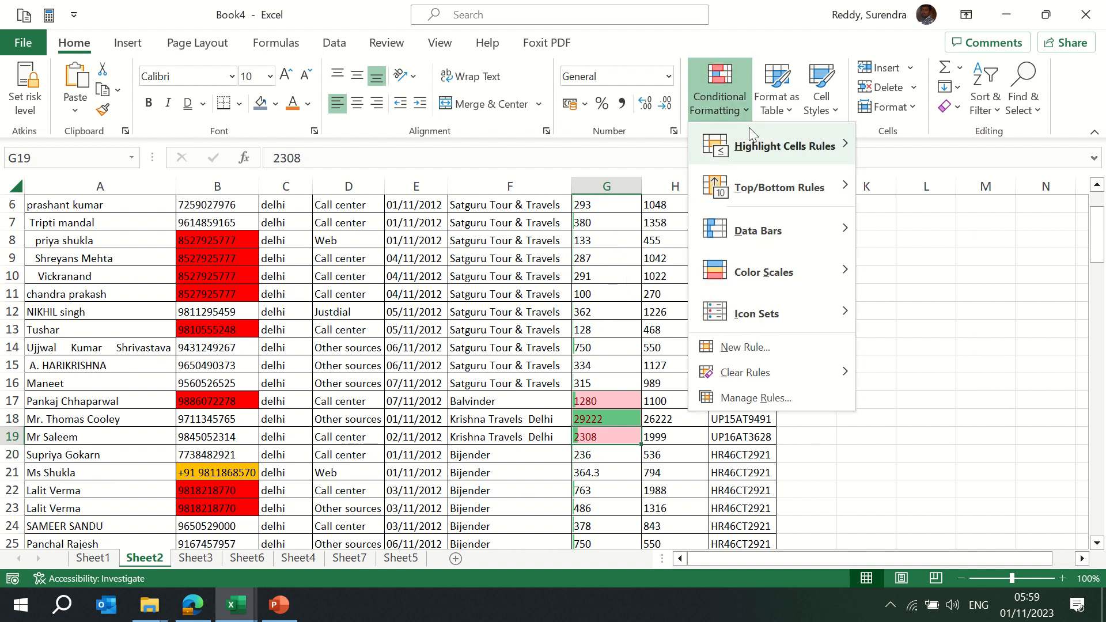
mouse_move(761, 147)
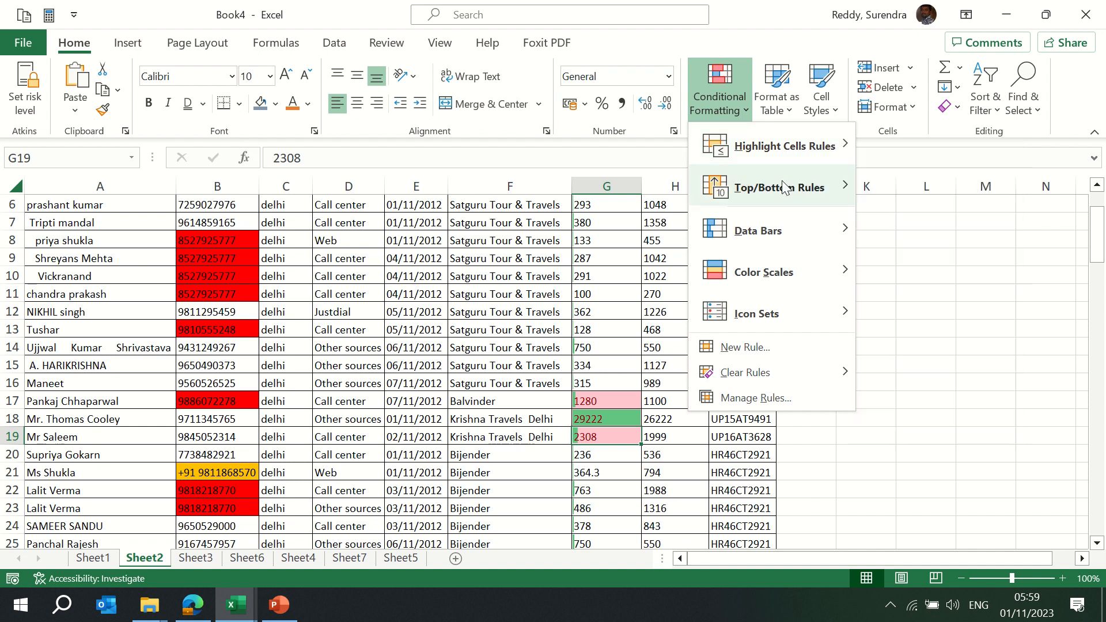
mouse_move(781, 237)
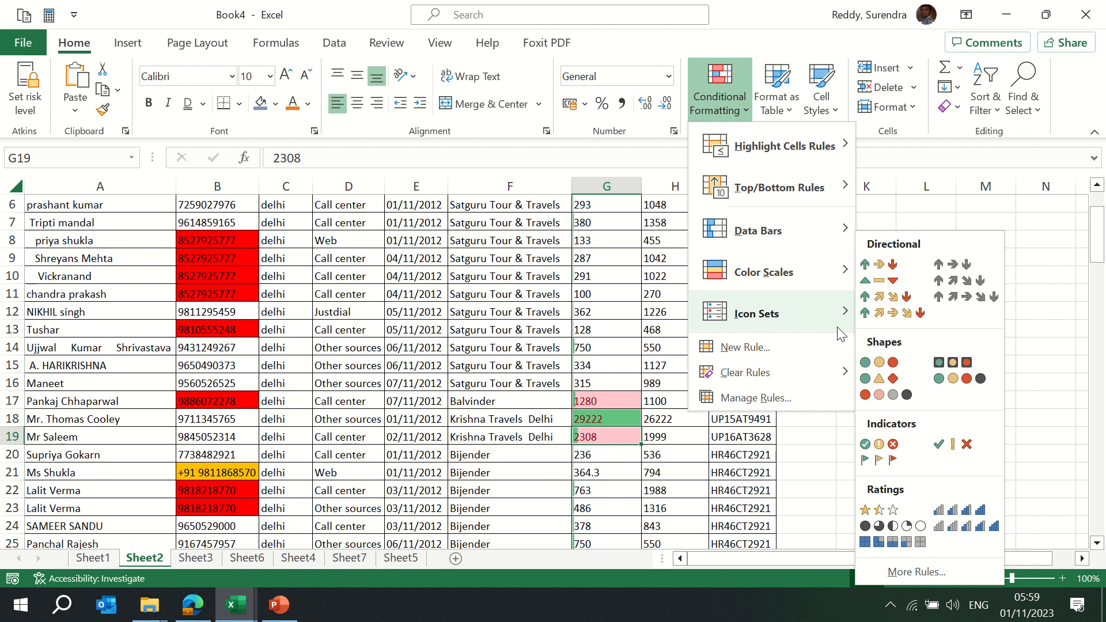
left_click(748, 351)
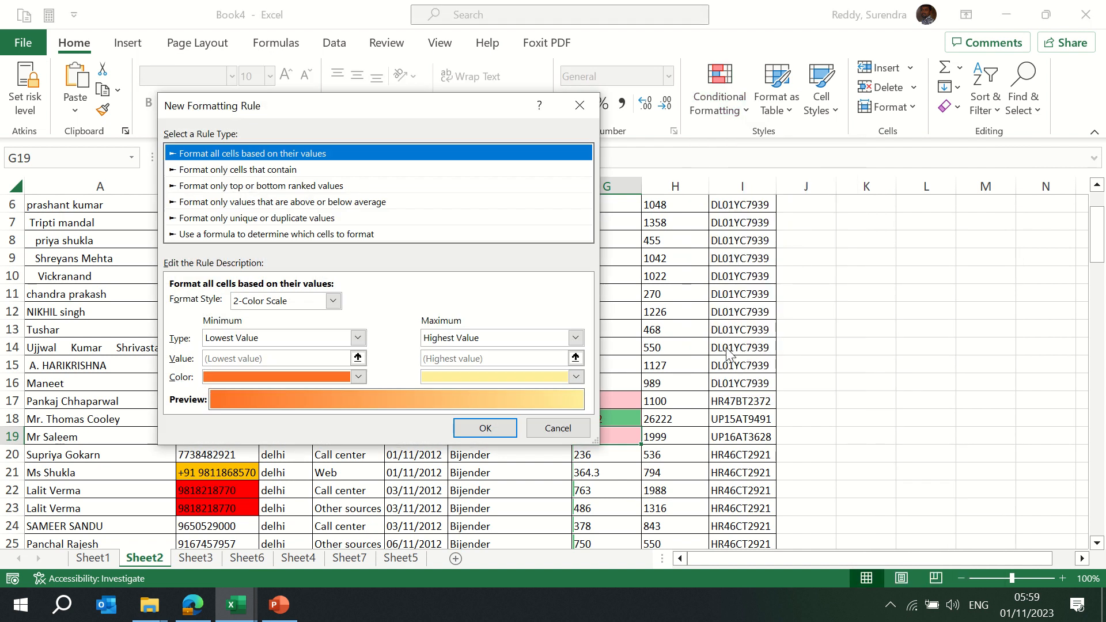
left_click(557, 428)
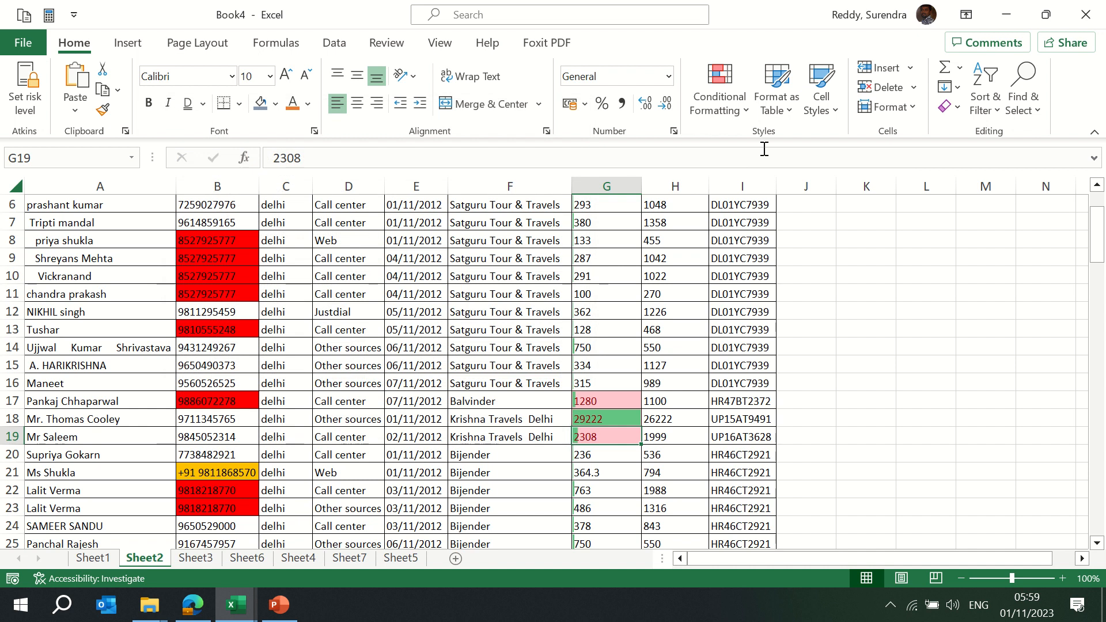
left_click(730, 111)
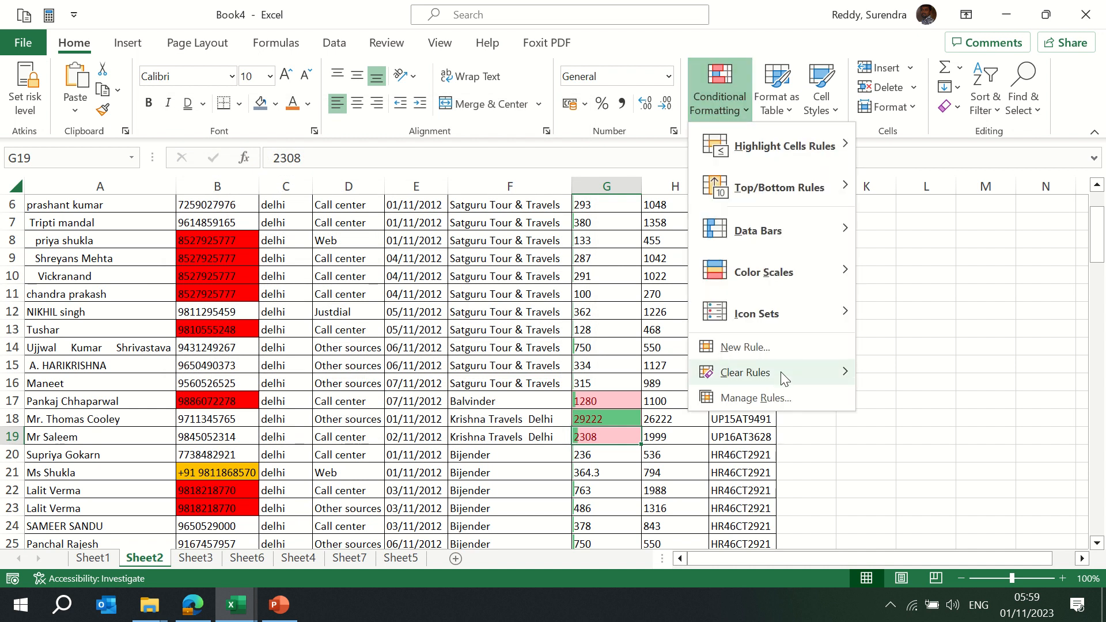
In Manage Rules, list This Worksheet's rules and delete the Duplicate Values rule
left_click(770, 407)
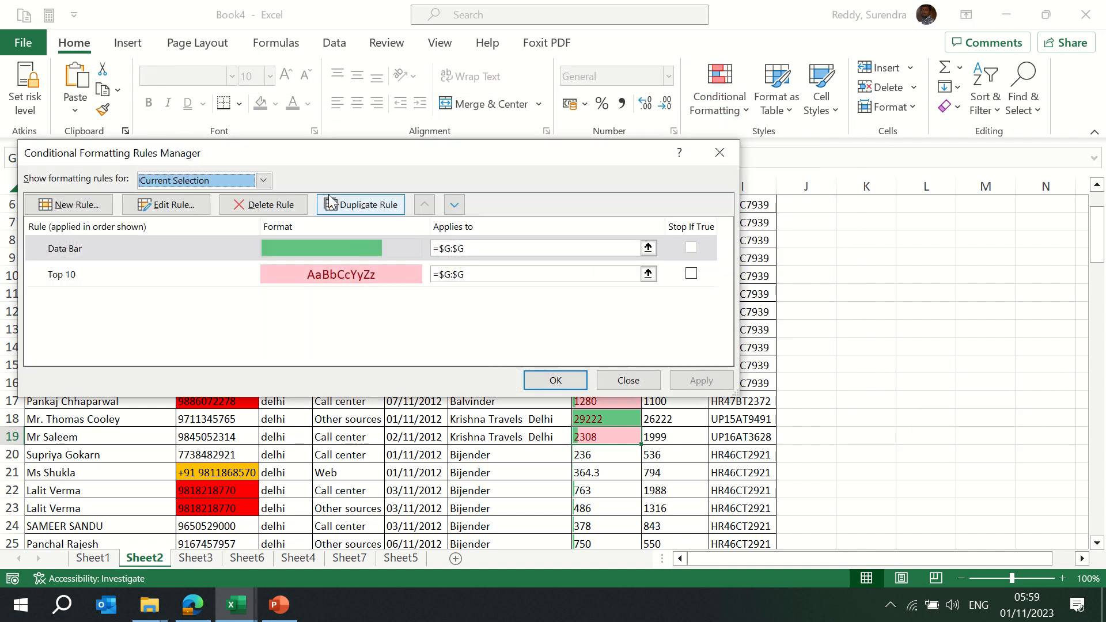
left_click_drag(518, 148, 674, 142)
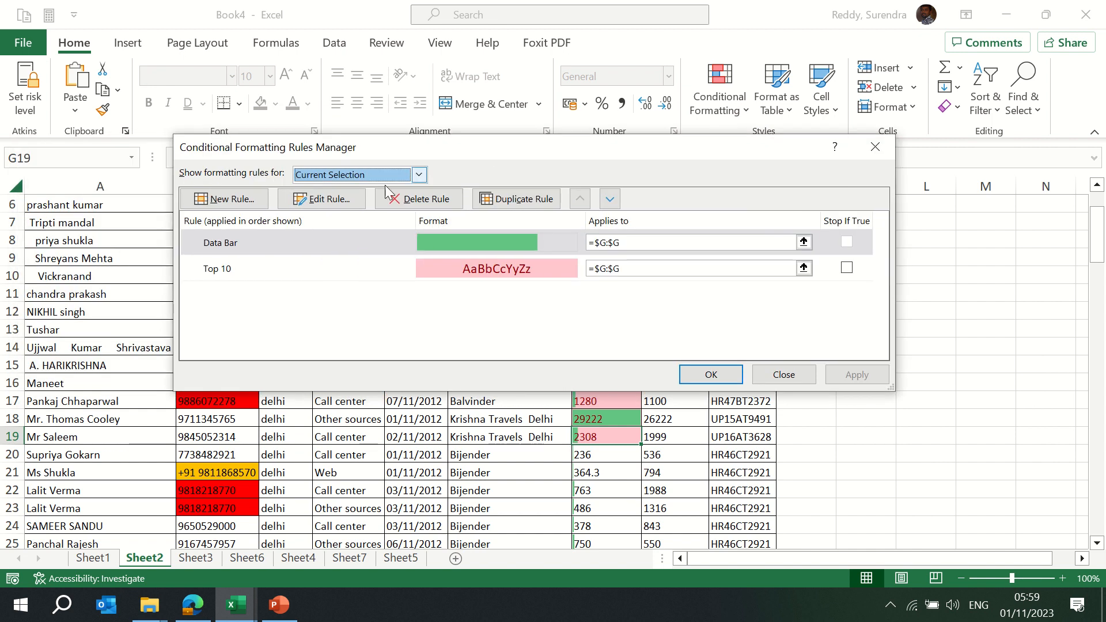
left_click(373, 174)
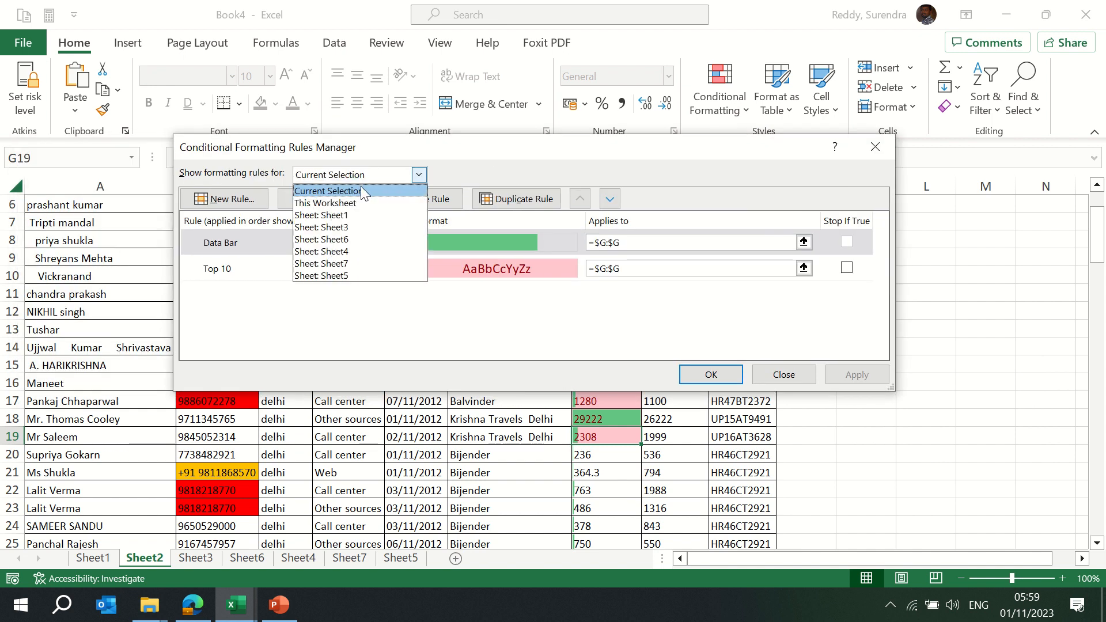
left_click(356, 204)
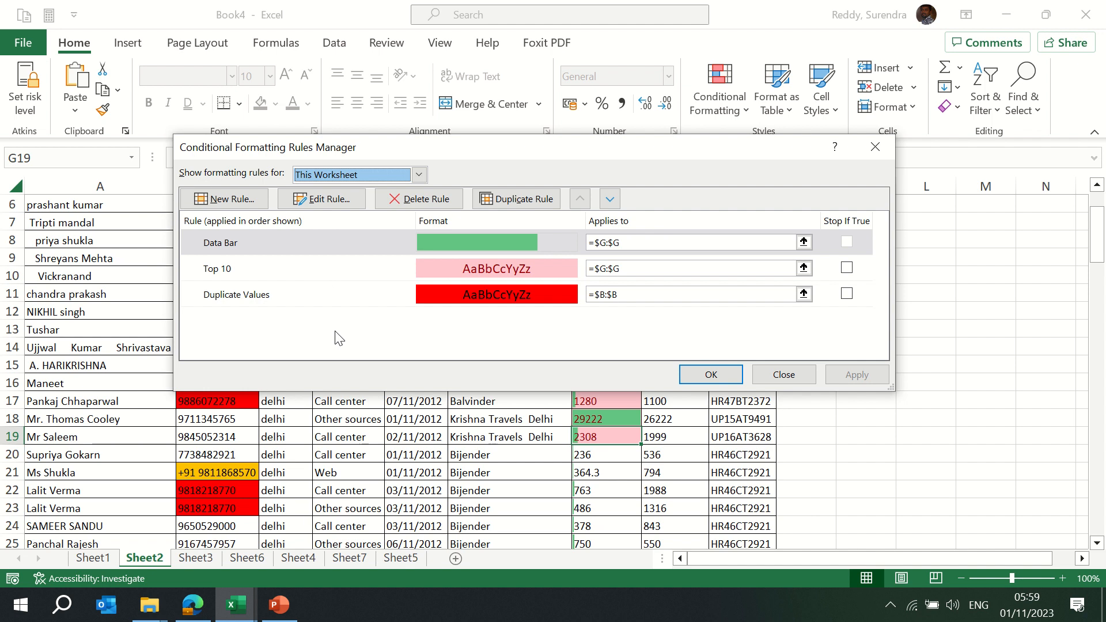
left_click(427, 297)
left_click(435, 202)
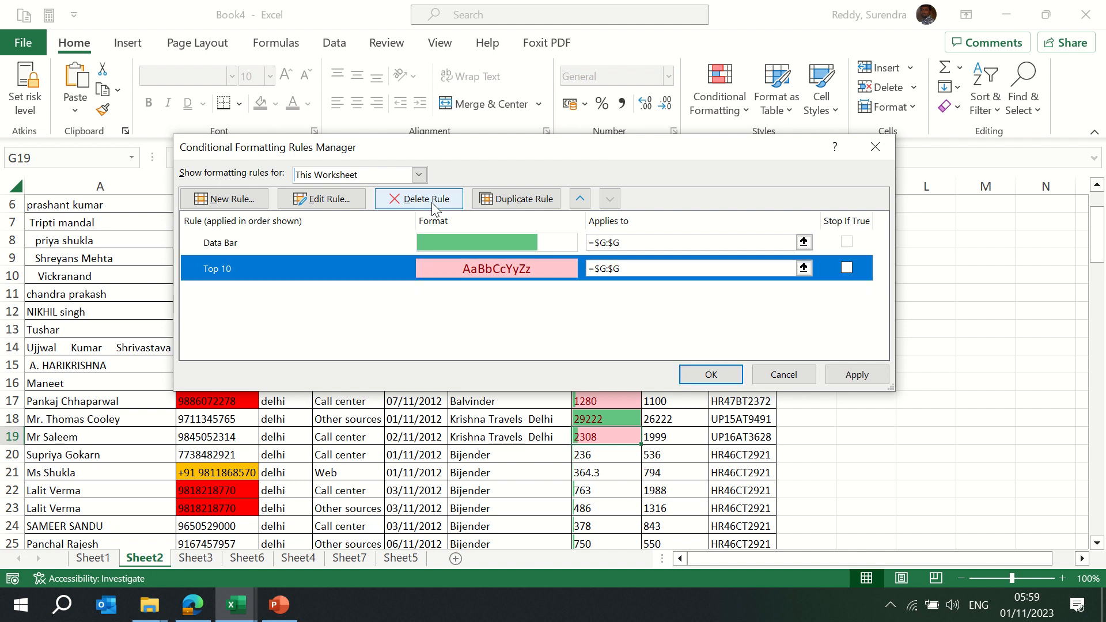
Leave the Top 10 rule unchanged, apply the deletion and close the rules manager
left_click(322, 202)
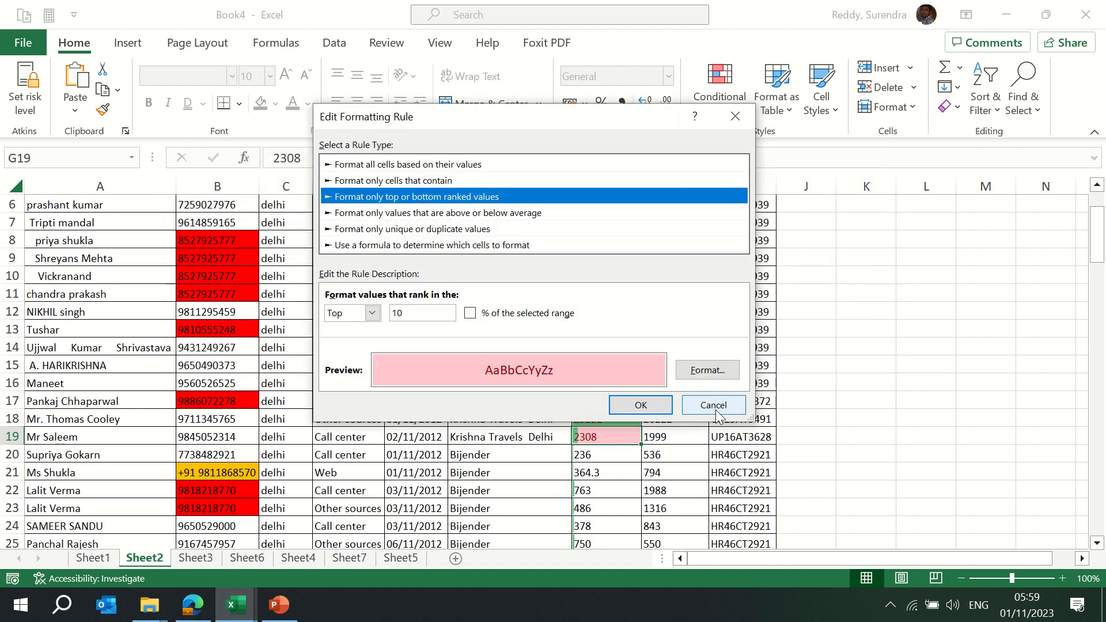
left_click(720, 407)
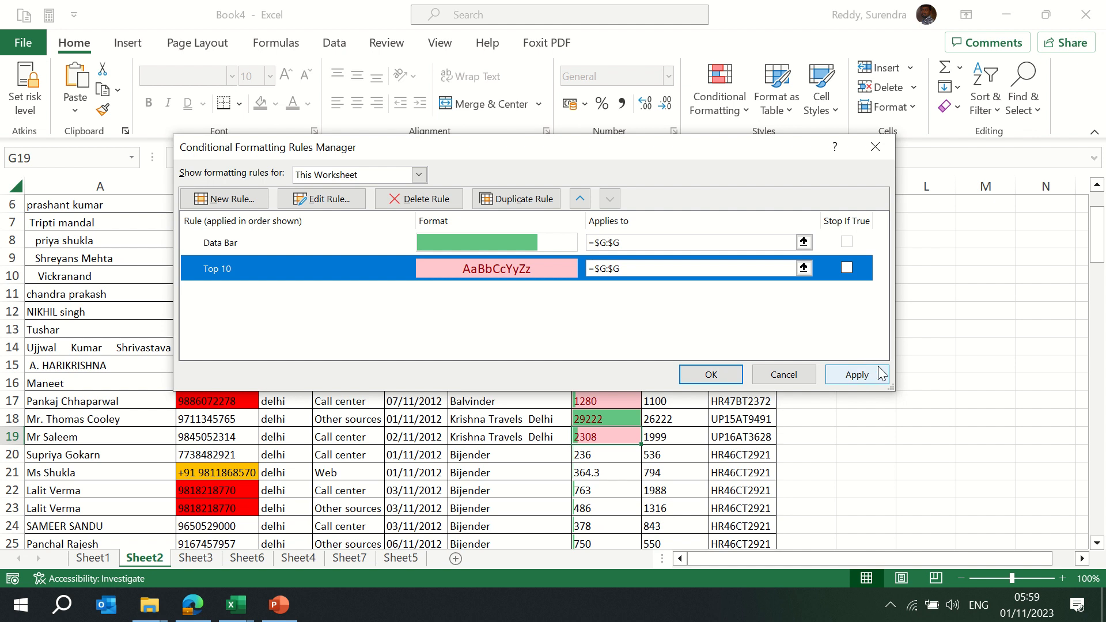
left_click(858, 375)
left_click(710, 373)
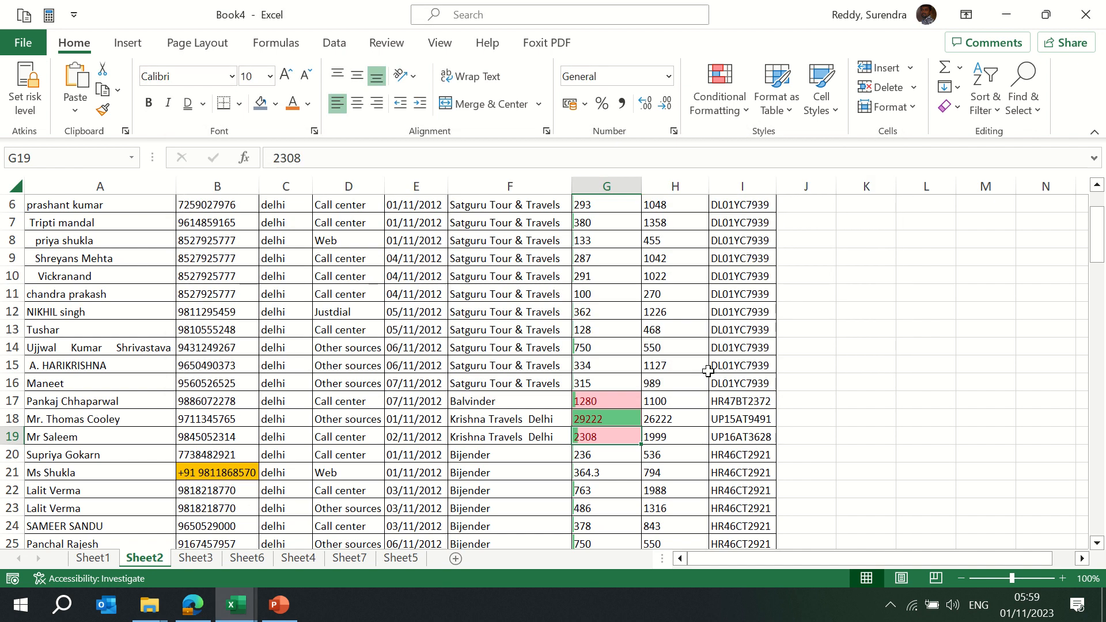
key("ctrl+Up")
Select the Cab Details table and clear conditional formatting rules from the entire sheet
key("ctrl+Left")
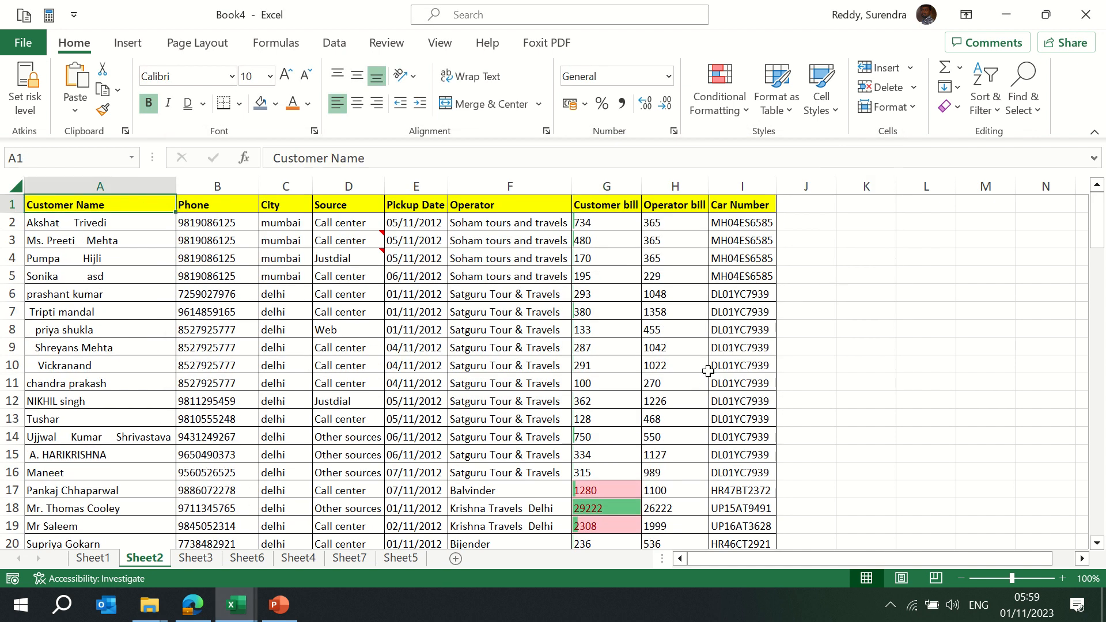
key("ctrl+shift+Down")
key("ctrl+shift+Right")
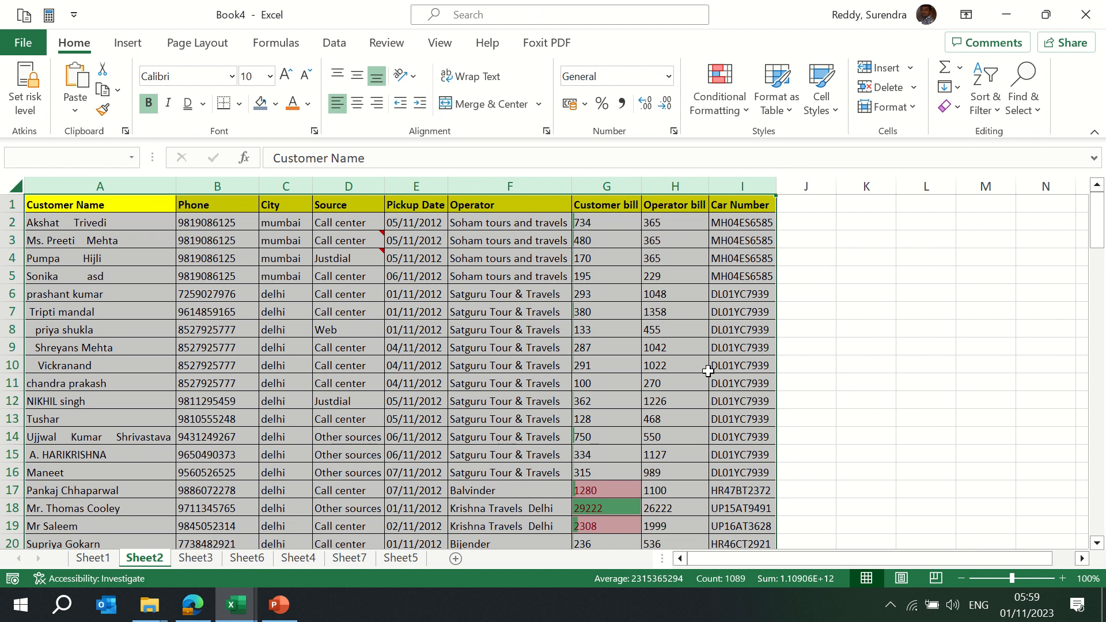
left_click(743, 117)
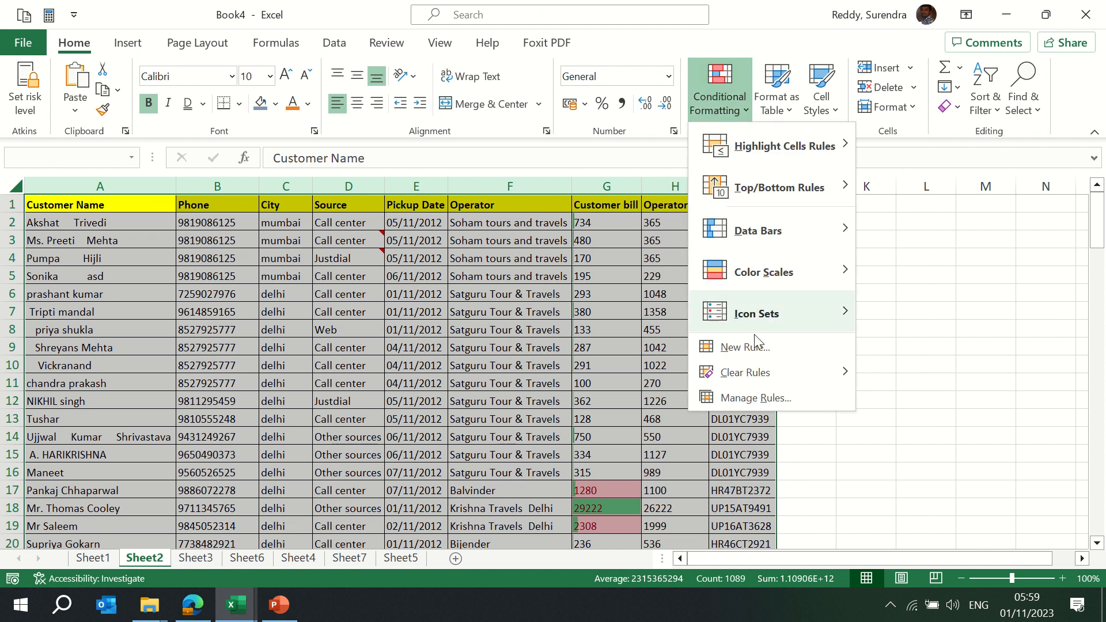
mouse_move(756, 383)
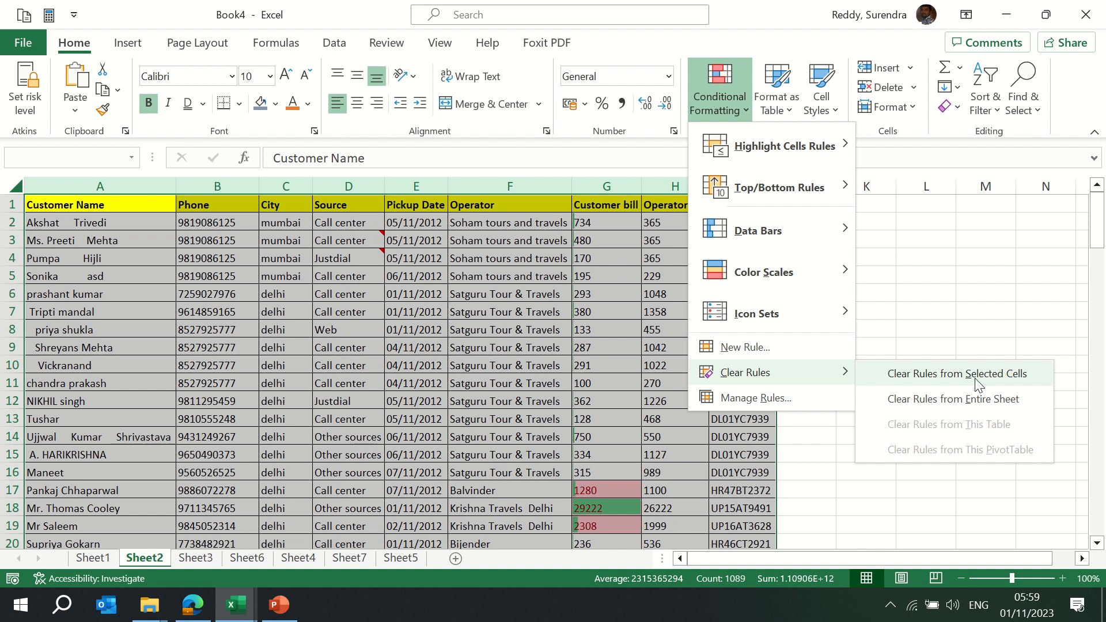
left_click(944, 407)
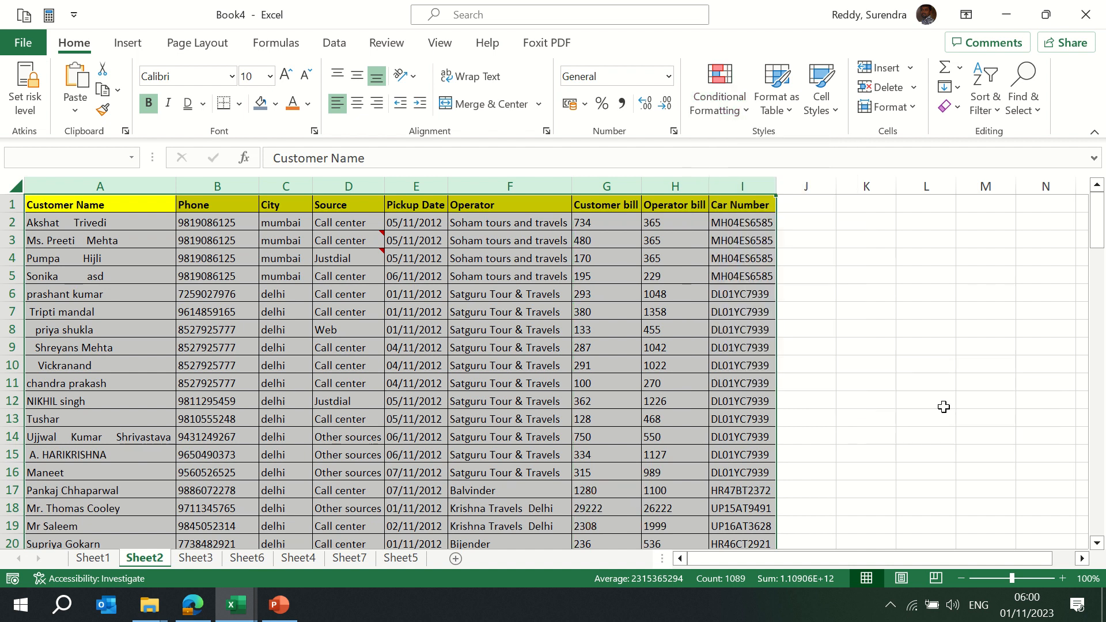
left_click(538, 372)
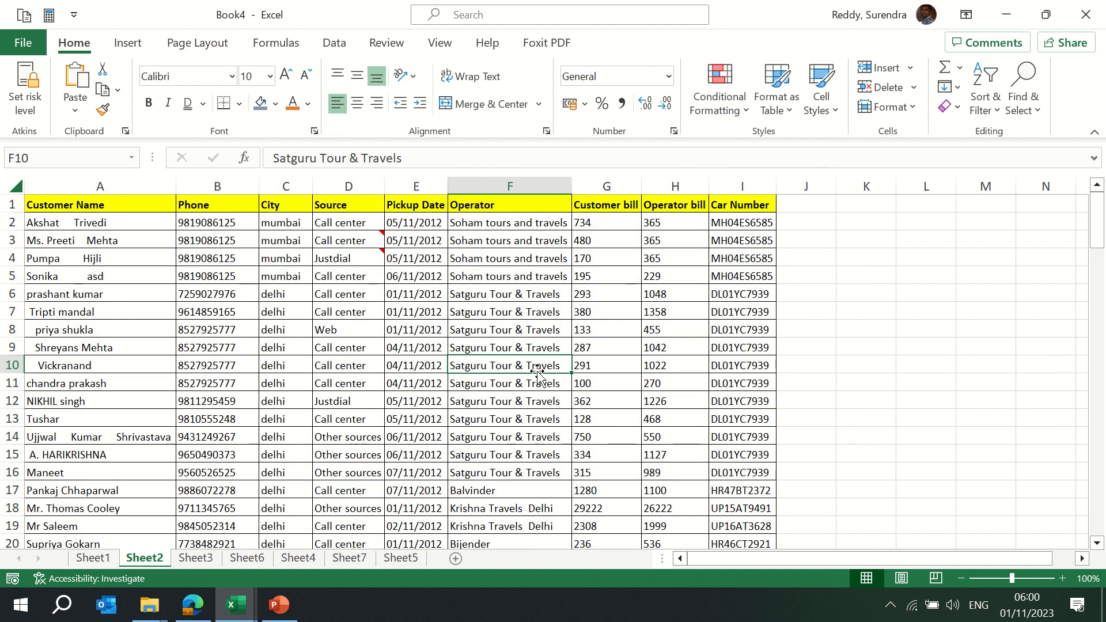
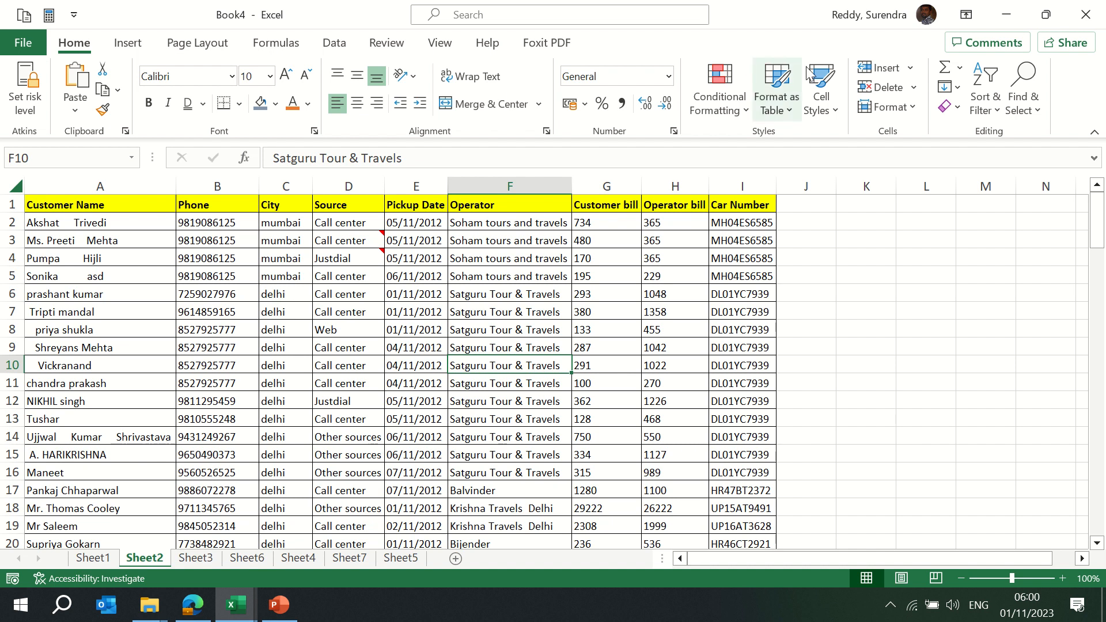
Try a cell style on F10, then undo it
left_click(832, 107)
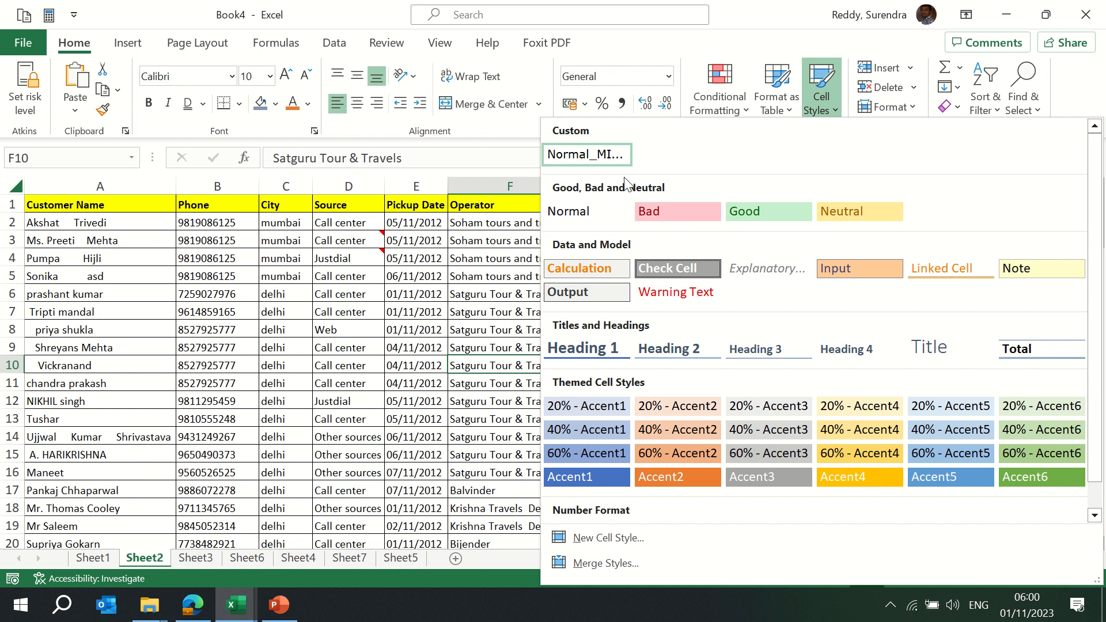
left_click(585, 211)
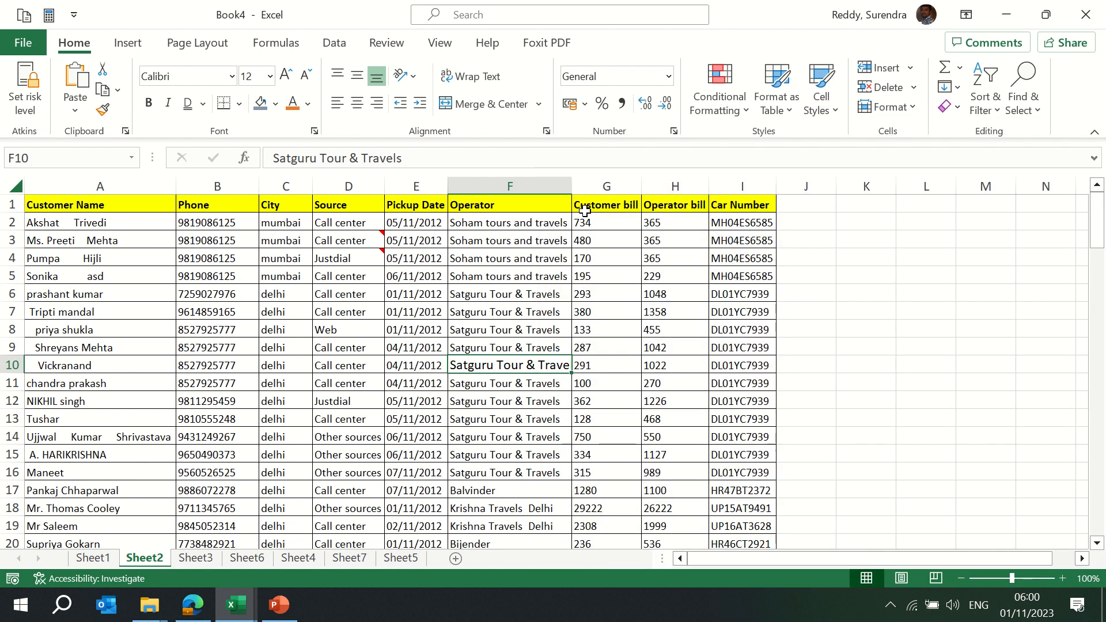
key("ctrl+z")
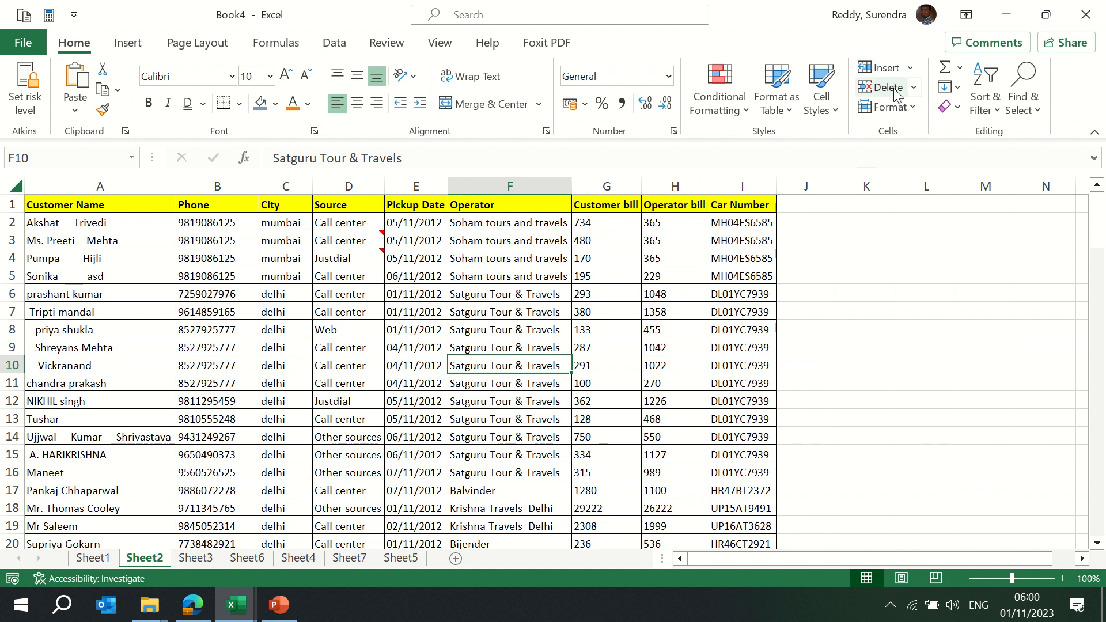
Delete the Pickup Date column after inserting and undoing a blank column before it
left_click(392, 273)
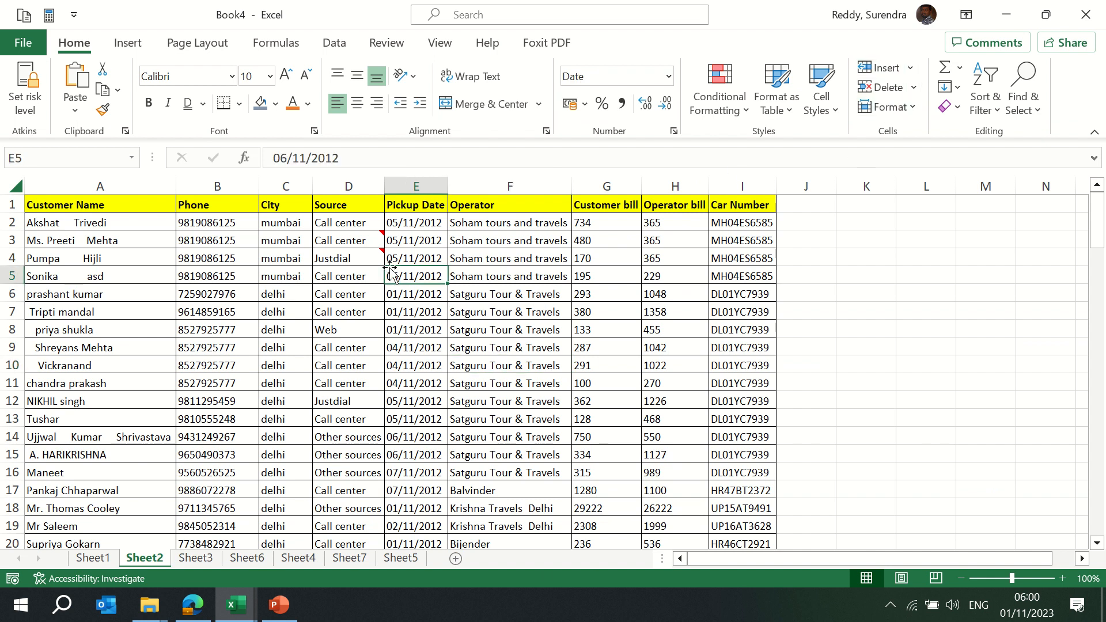
left_click(409, 189)
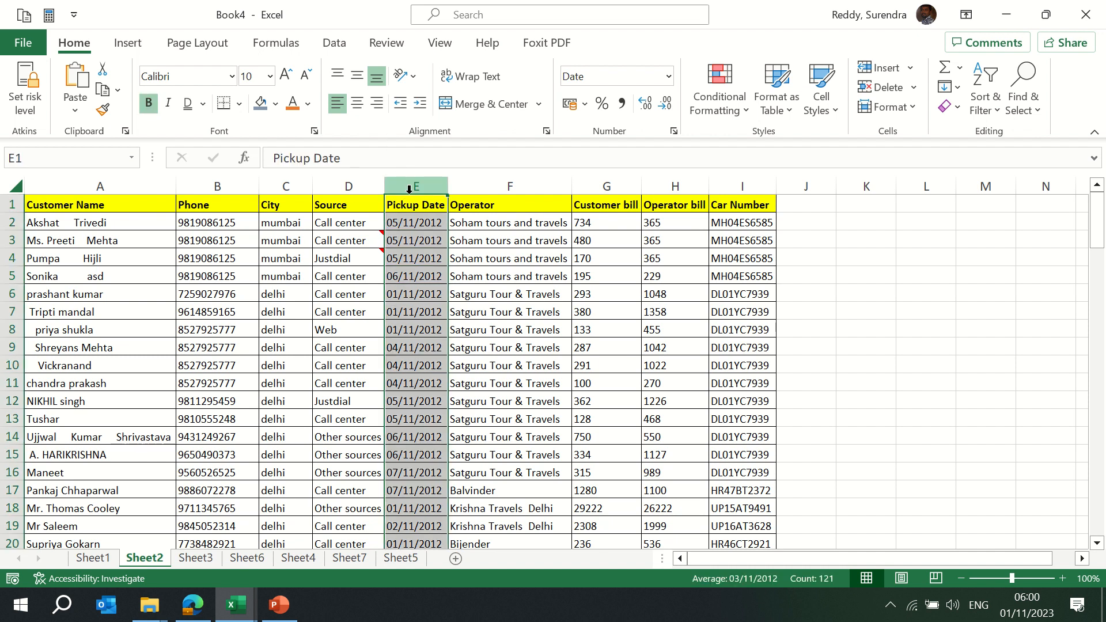
key("ctrl+shift+plus")
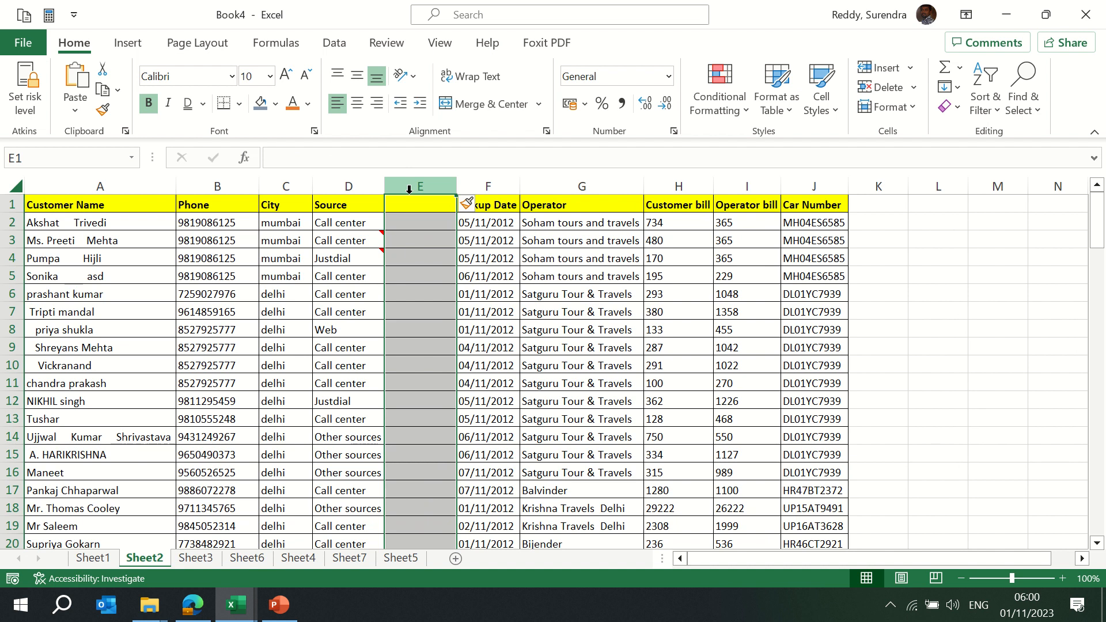
key("ctrl+z")
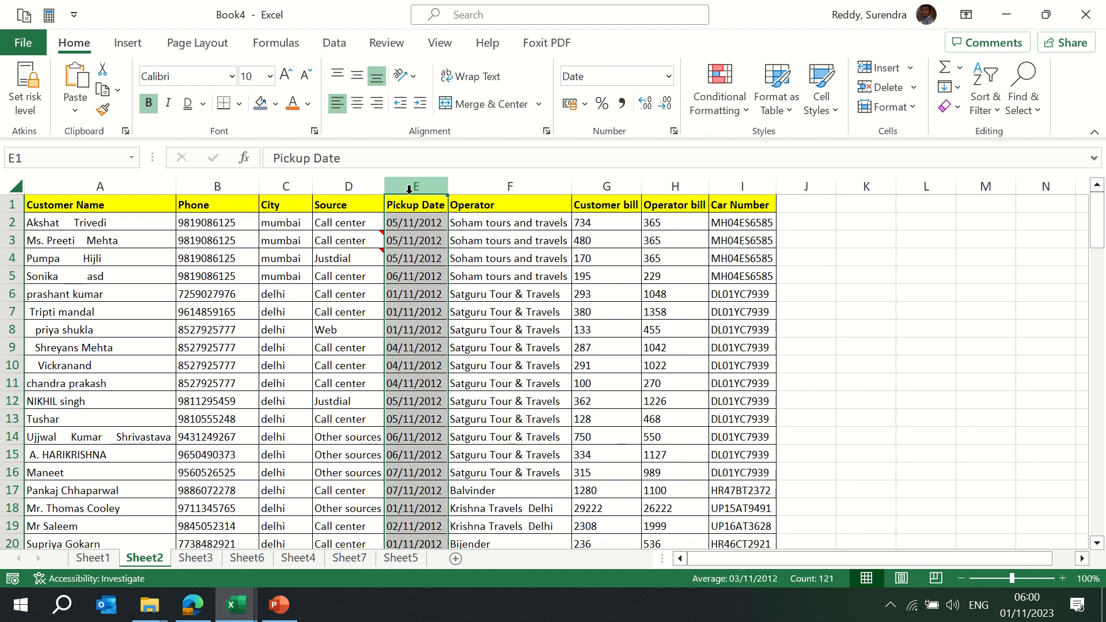
key("ctrl+minus")
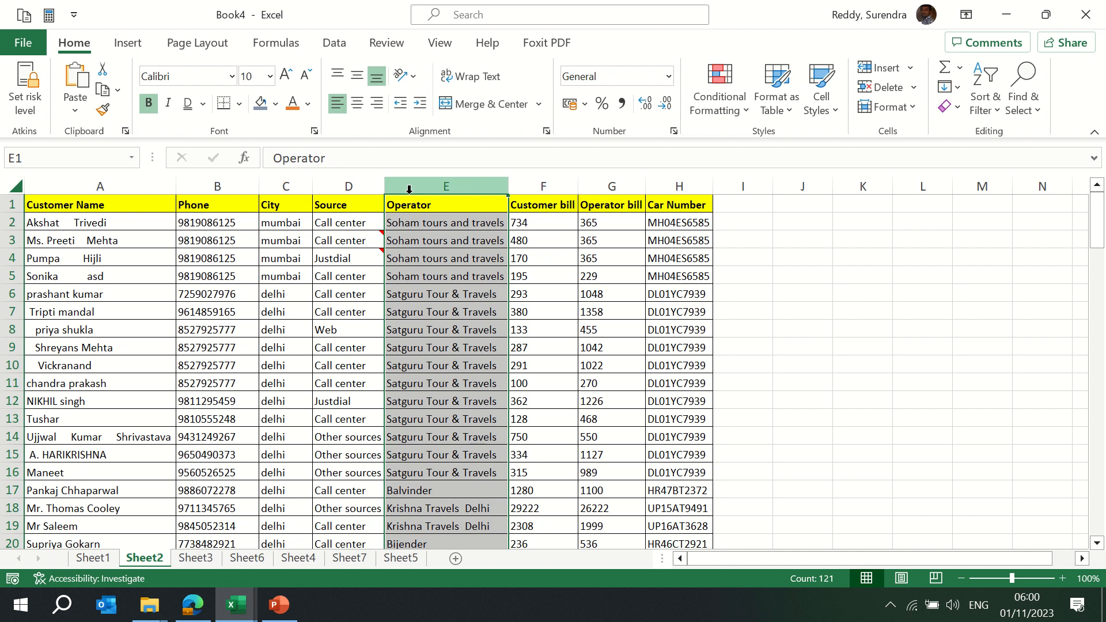
Insert three blank columns at D:F
key("Left")
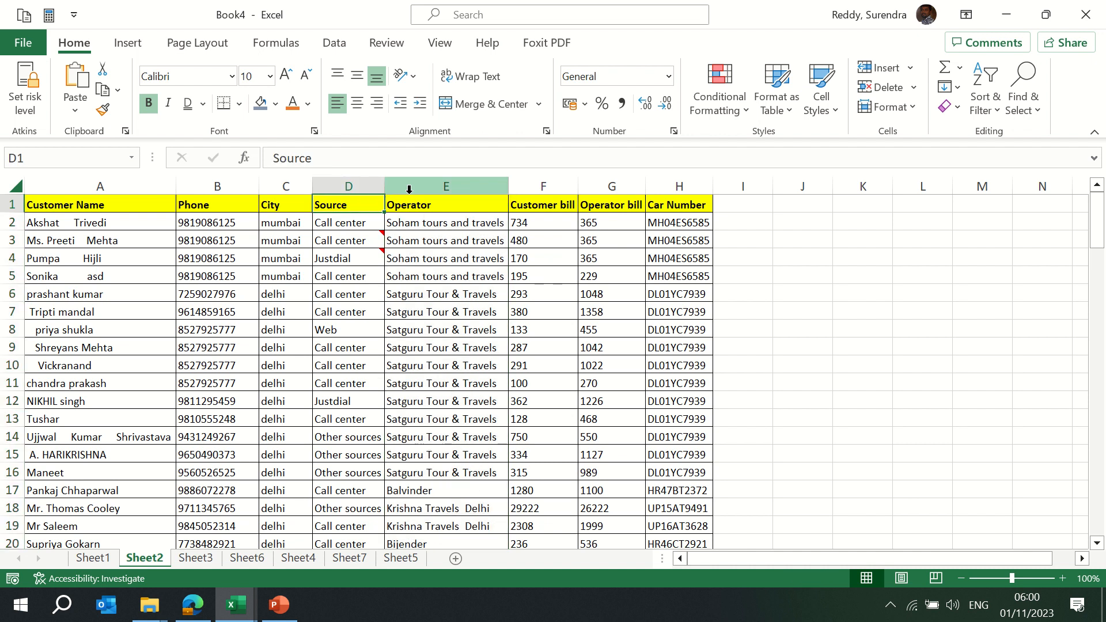
key("ctrl+space")
key("shift+Right")
key("shift+Right")
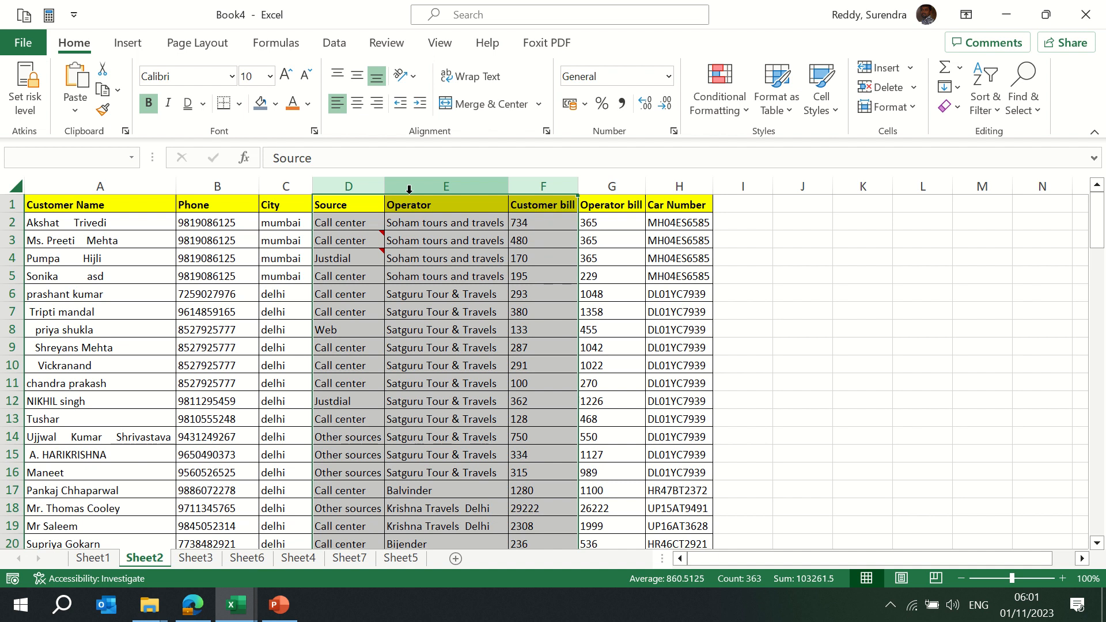
key("ctrl+shift+plus")
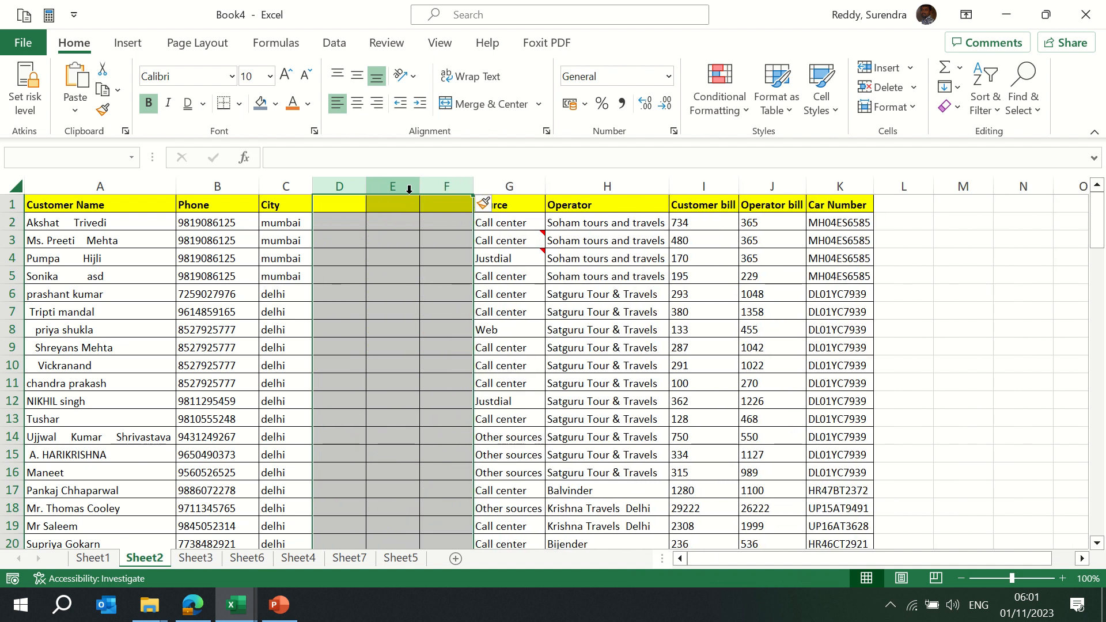
Delete the three blank columns so Source and Operator sit in D and E
key("Down")
key("Up")
key("ctrl+space")
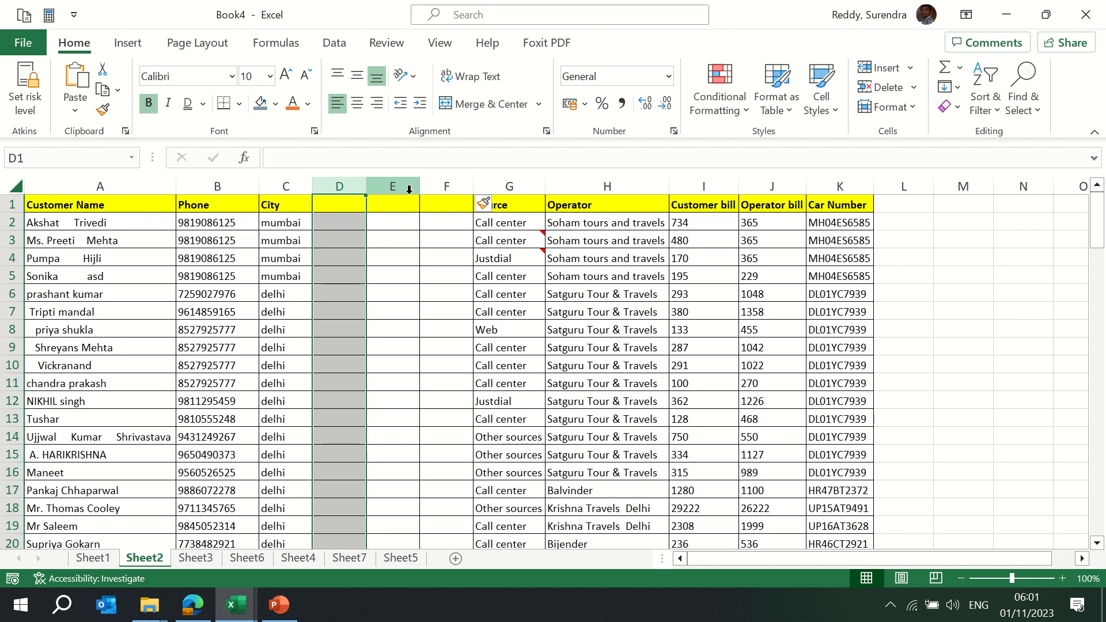
key("ctrl+minus")
key("Right")
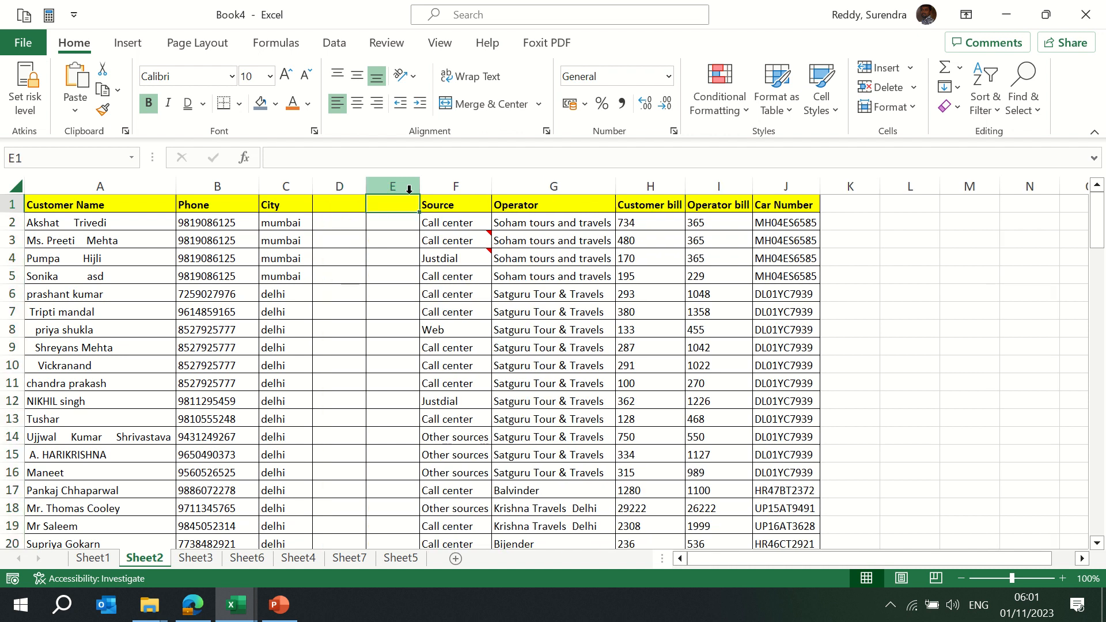
key("Down")
key("Down")
key("Down")
key("Up")
key("Up")
key("ctrl+space")
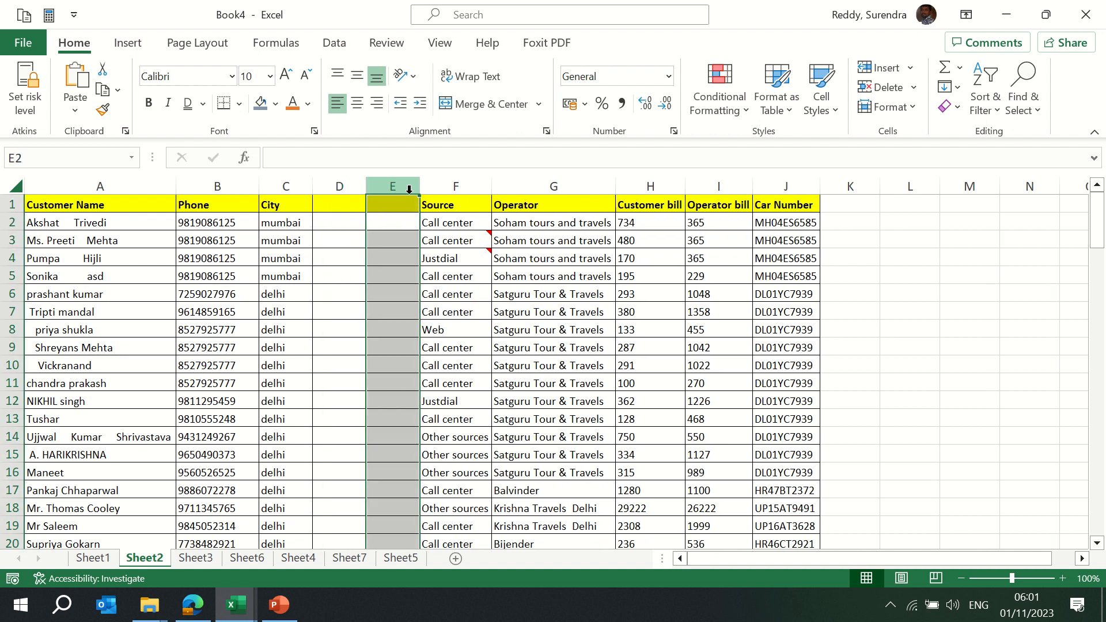
key("Left")
key("ctrl+space")
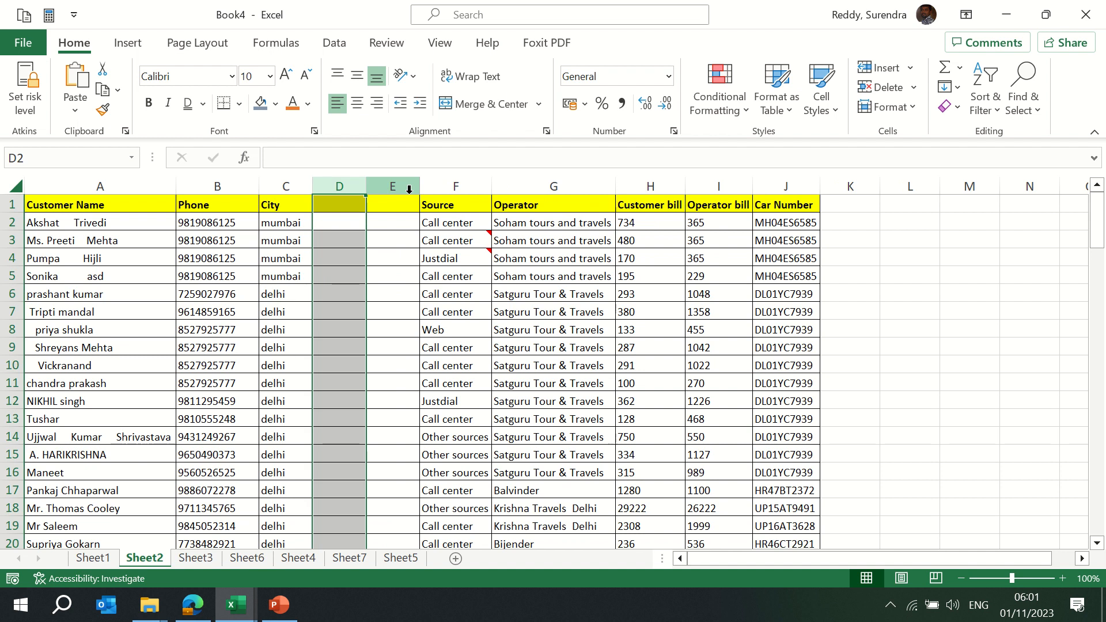
left_click(410, 189, "shift")
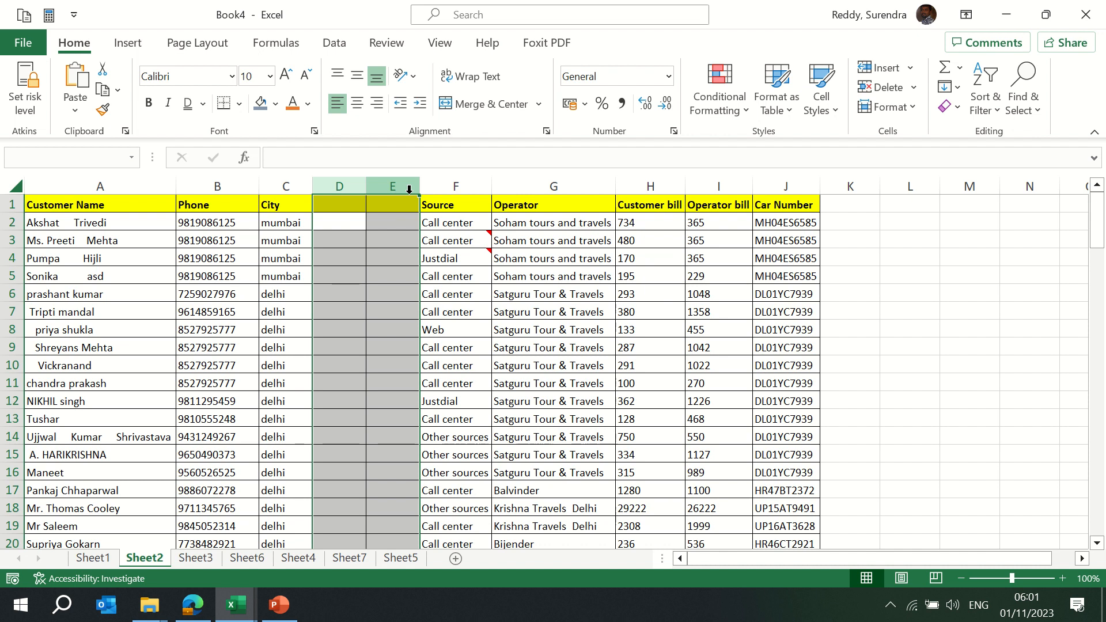
key("ctrl+minus")
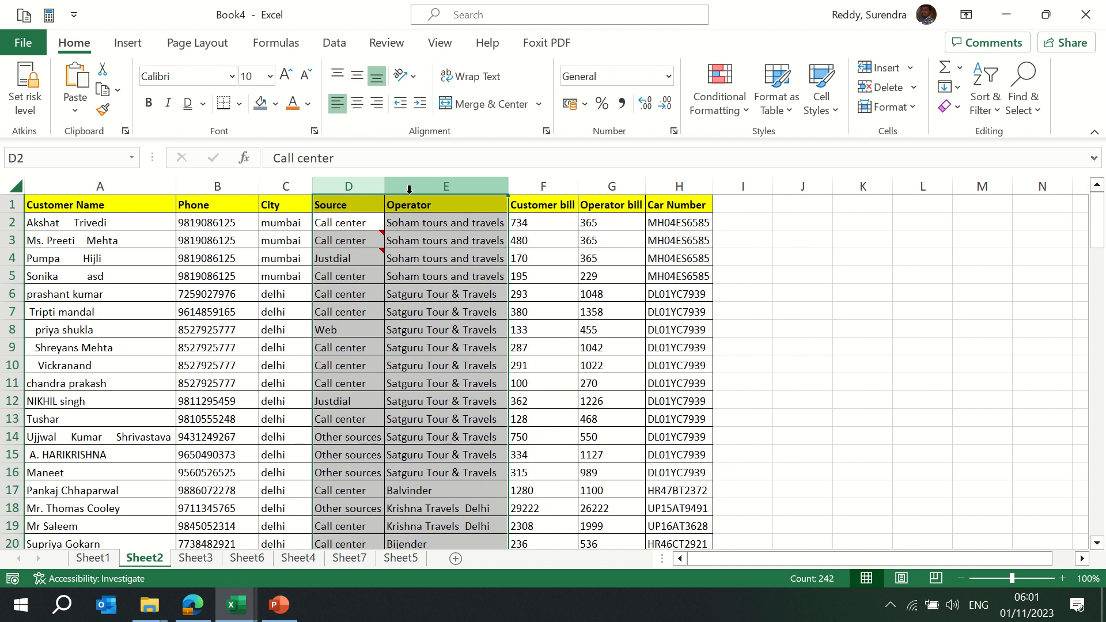
key("Down")
key("Down")
key("Down")
key("Down")
key("shift+space")
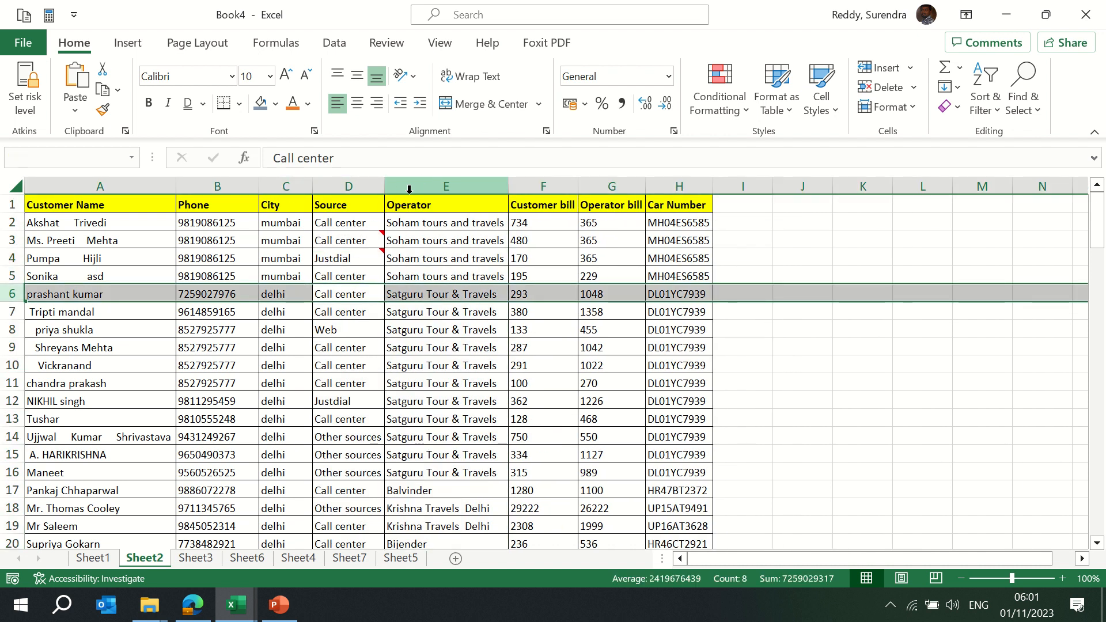
key("Down")
key("Down")
key("Down")
key("shift+space")
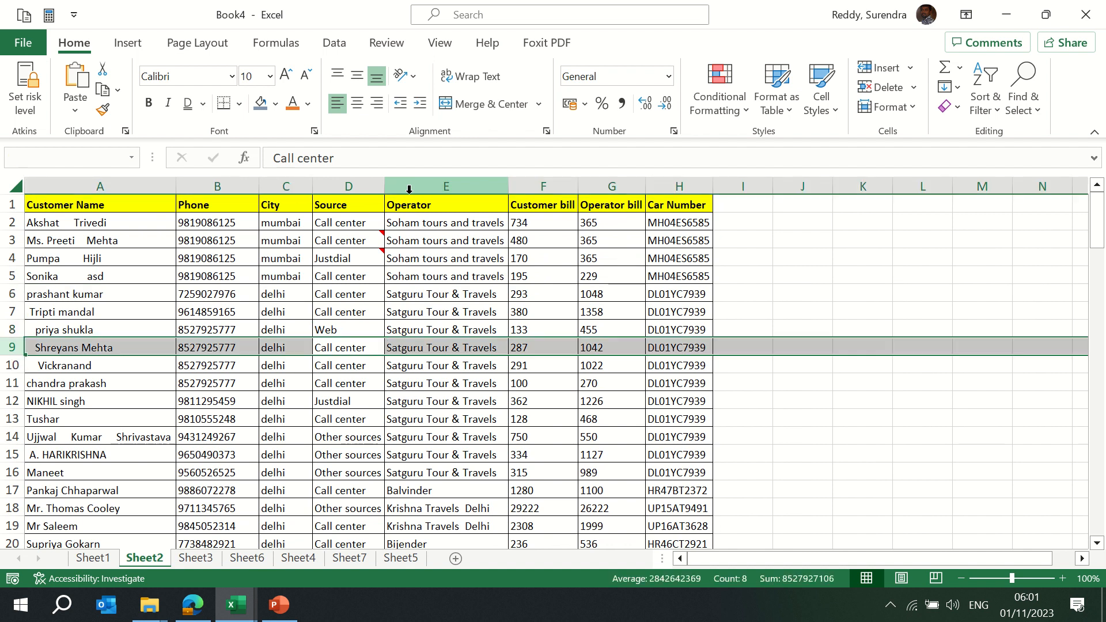
key("ctrl+shift+plus")
key("Down")
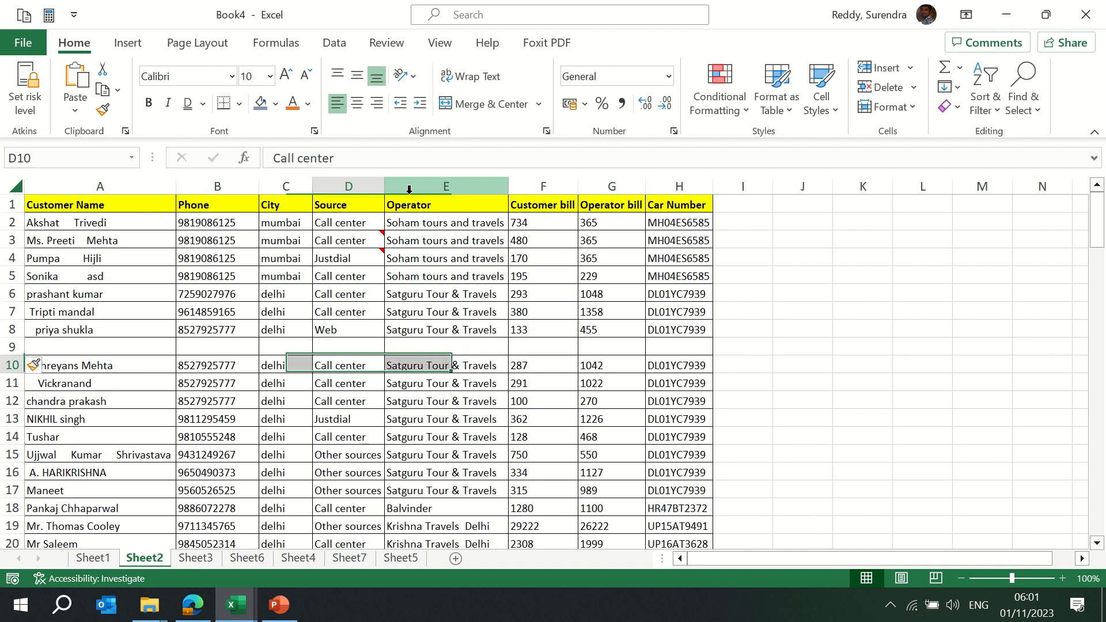
key("Up")
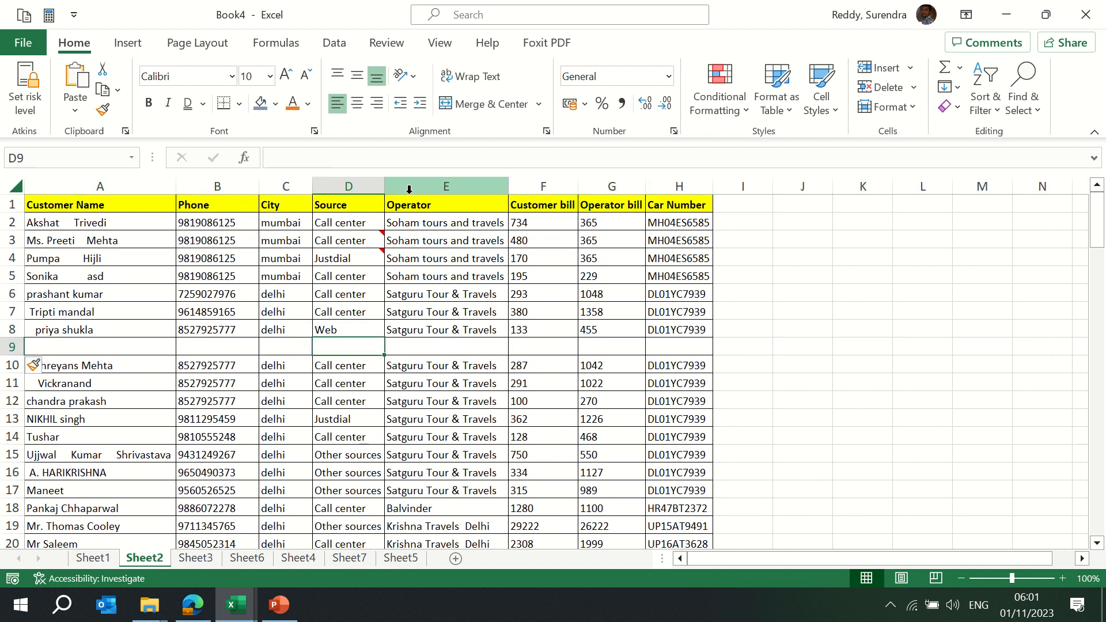
key("Down")
key("Down")
key("Down")
key("shift+Down")
key("shift+space")
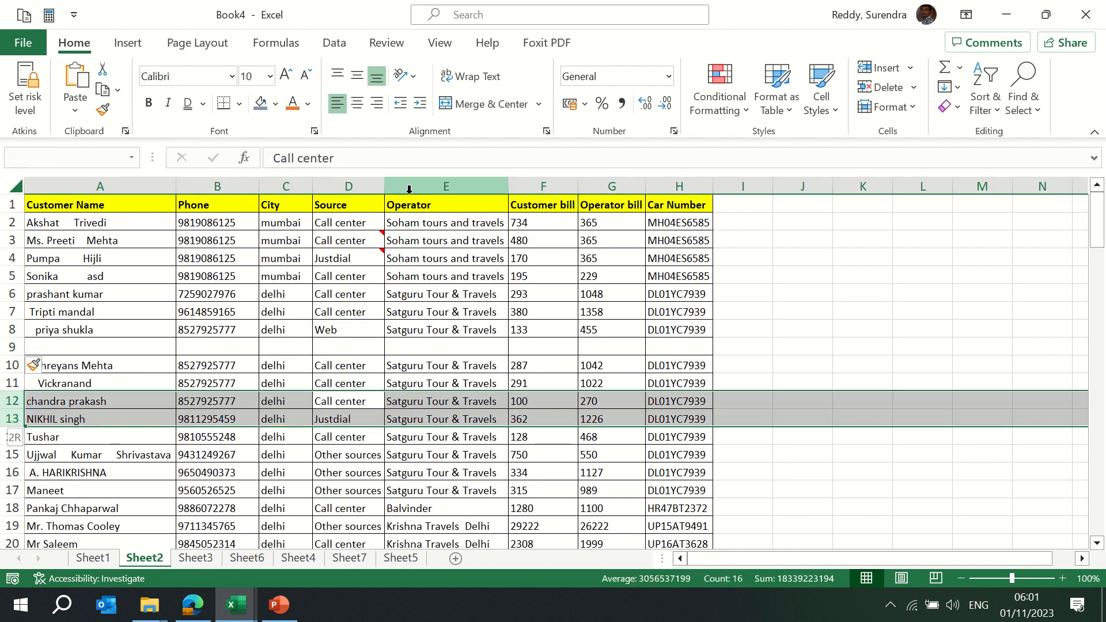
key("shift+Down")
key("shift+Down")
key("shift+Down")
key("shift+Down")
key("shift+Down")
key("shift+Down")
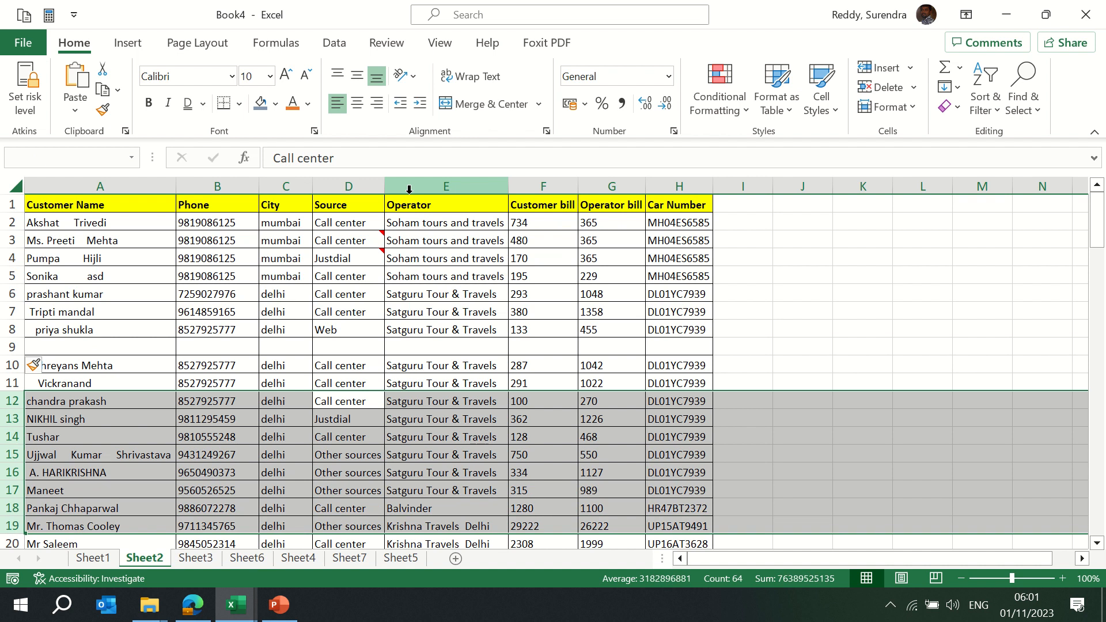
key("ctrl+shift+plus")
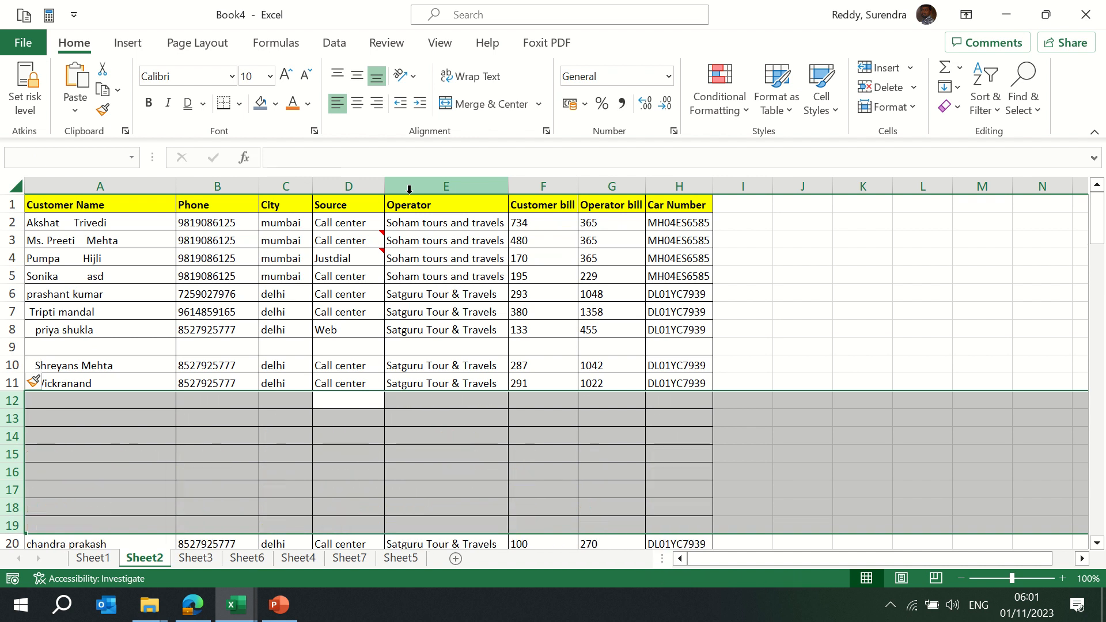
key("Down")
key("Up")
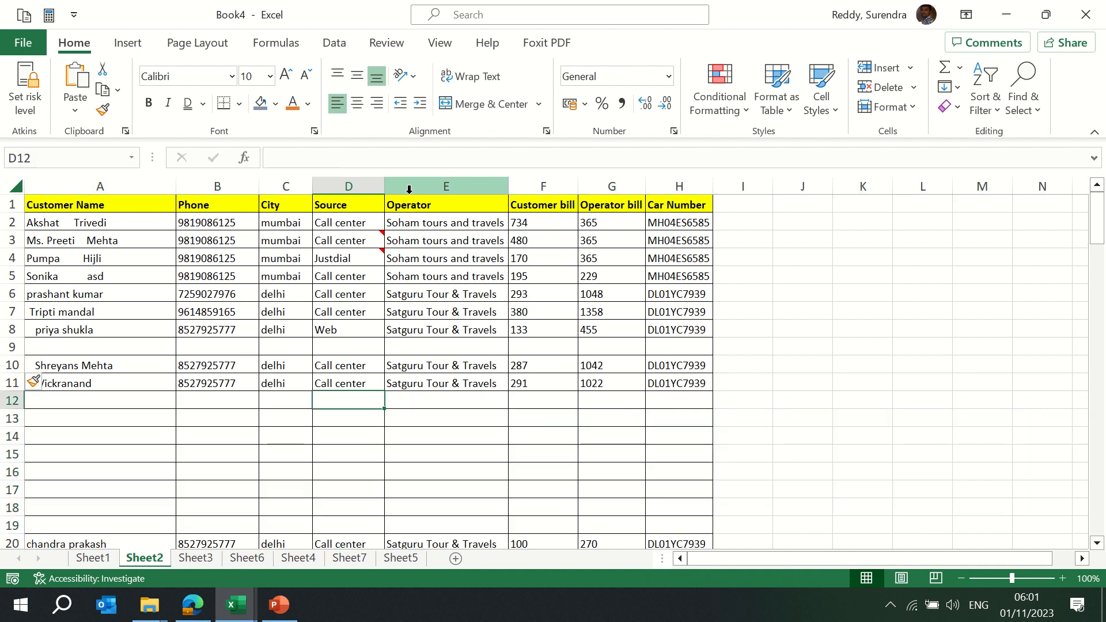
key("Up")
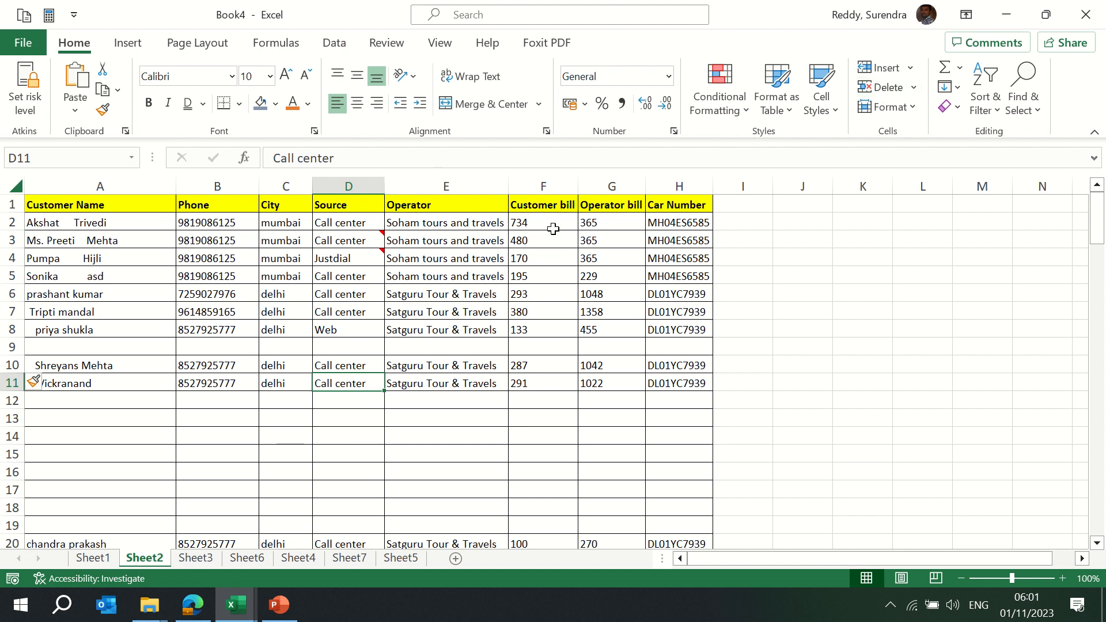
key("ctrl+space")
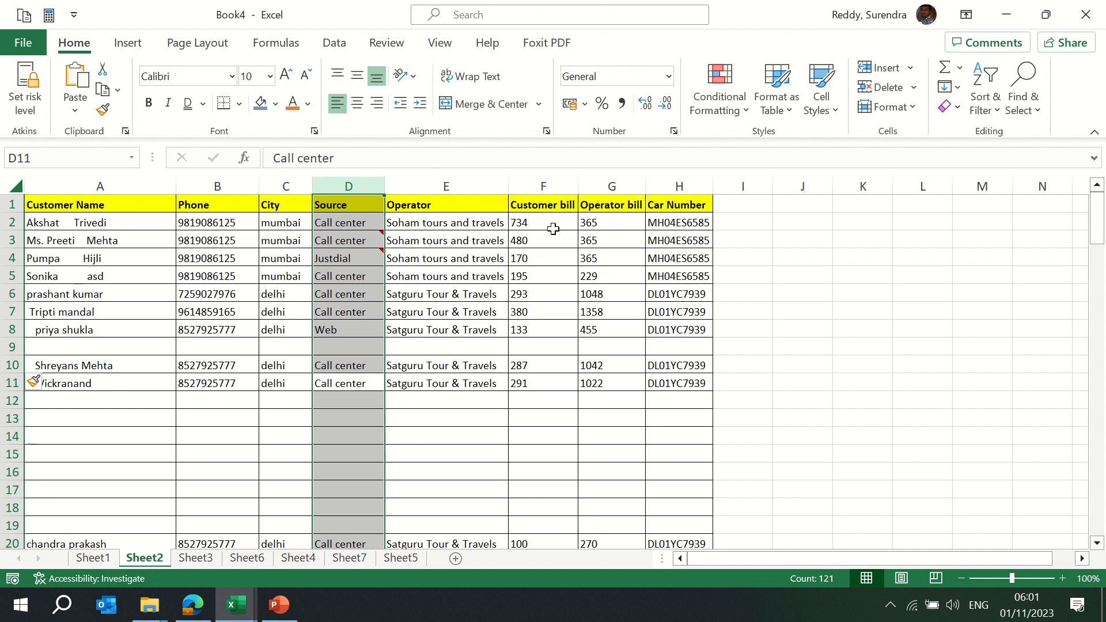
left_click(475, 351)
key("shift+space")
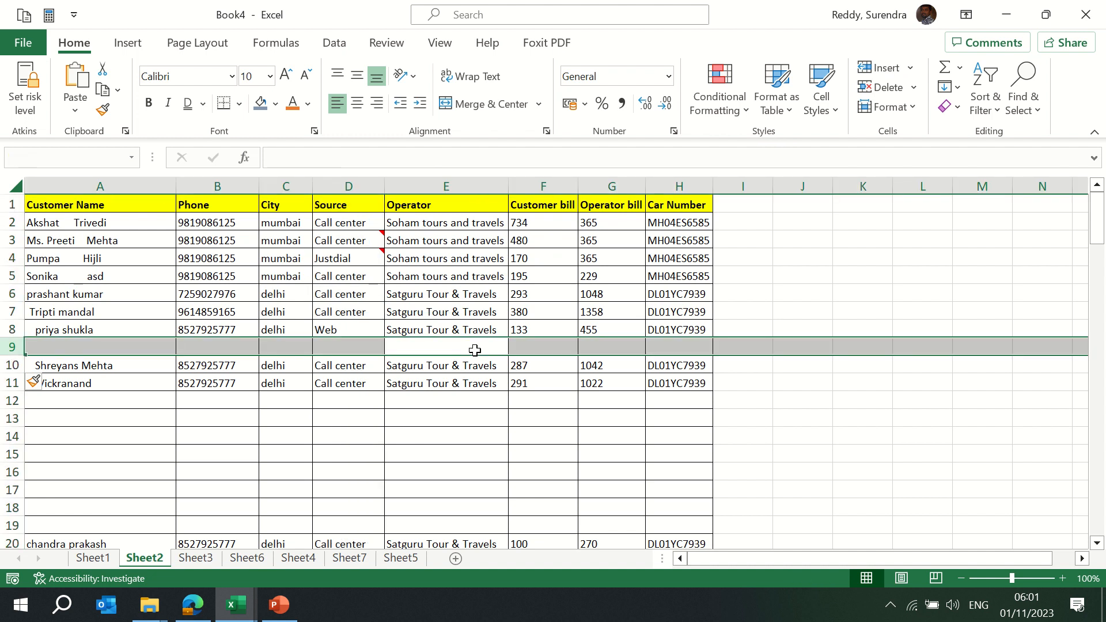
key("Down")
key("Down")
key("Down")
key("Down")
key("Down")
key("Down")
key("Down")
key("Down")
key("Down")
key("Down")
key("Down")
key("Down")
key("Down")
key("Down")
key("Down")
key("Down")
key("Down")
key("Down")
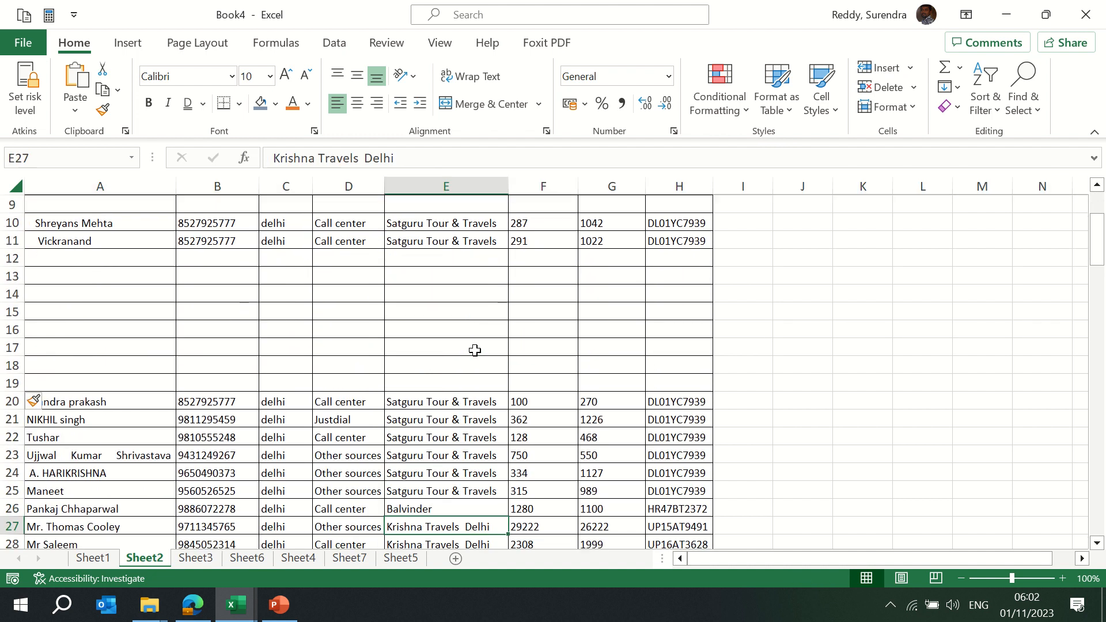
key("Down")
key("Down")
key("Down")
key("Down")
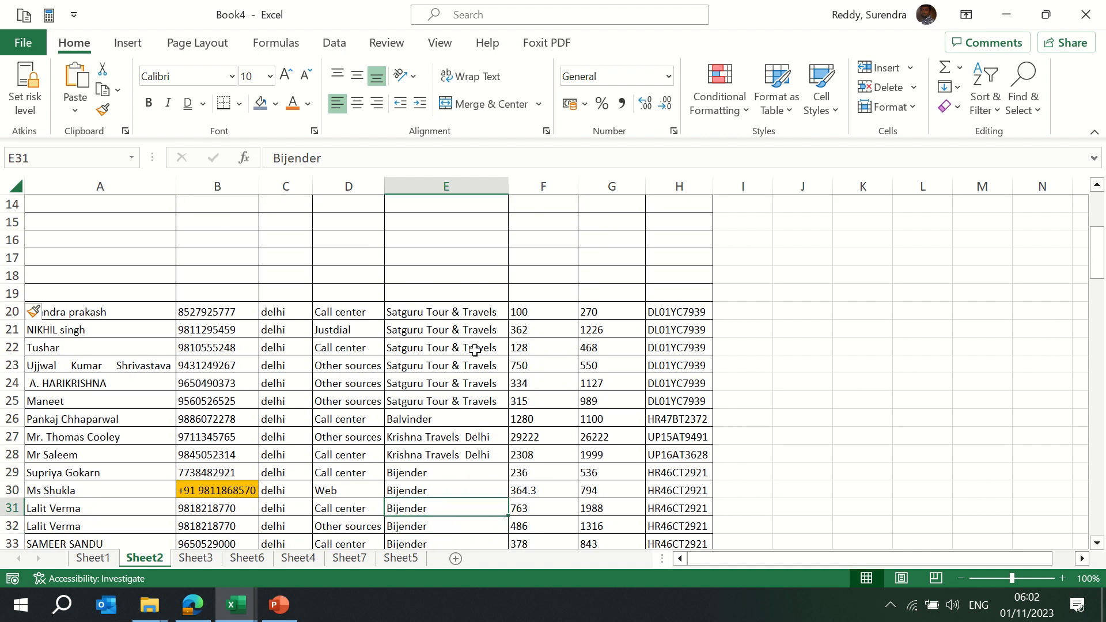
key("ctrl+Up")
key("ctrl+Left")
key("ctrl+Up")
key("Up")
key("Right")
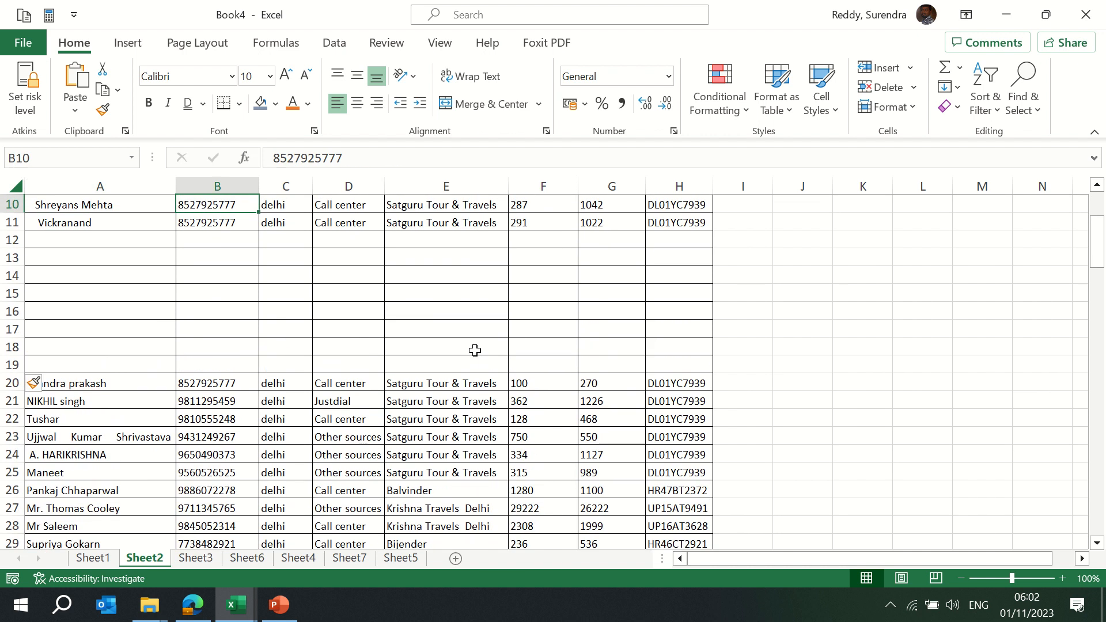
key("ctrl+Up")
key("ctrl+Up")
key("ctrl+space")
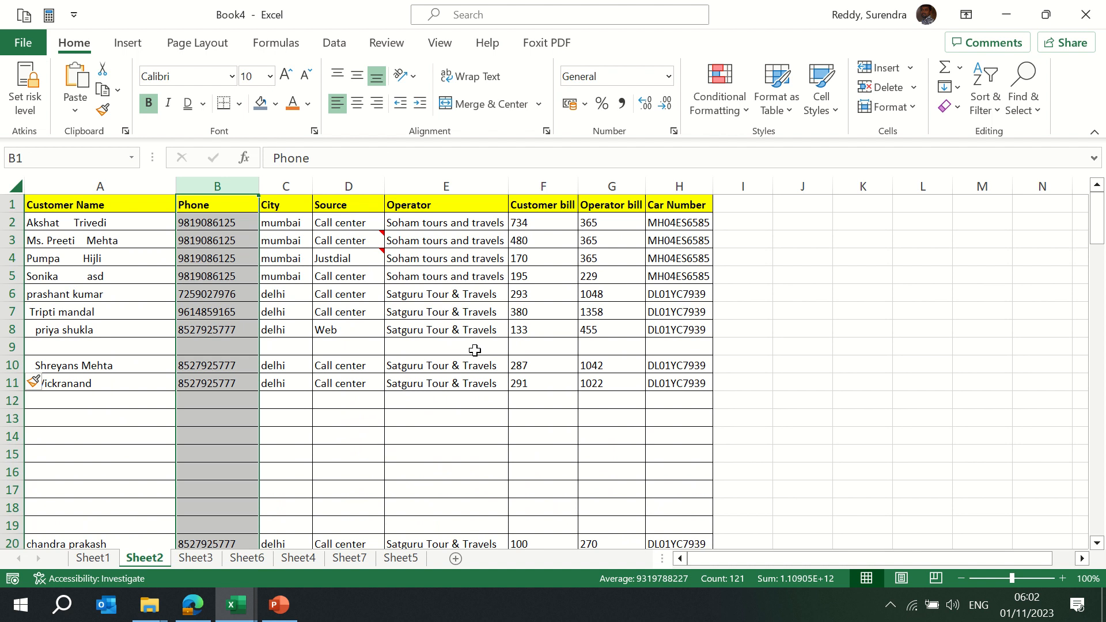
key("shift+Right")
key("shift+Right")
key("shift+Right")
key("shift+Right")
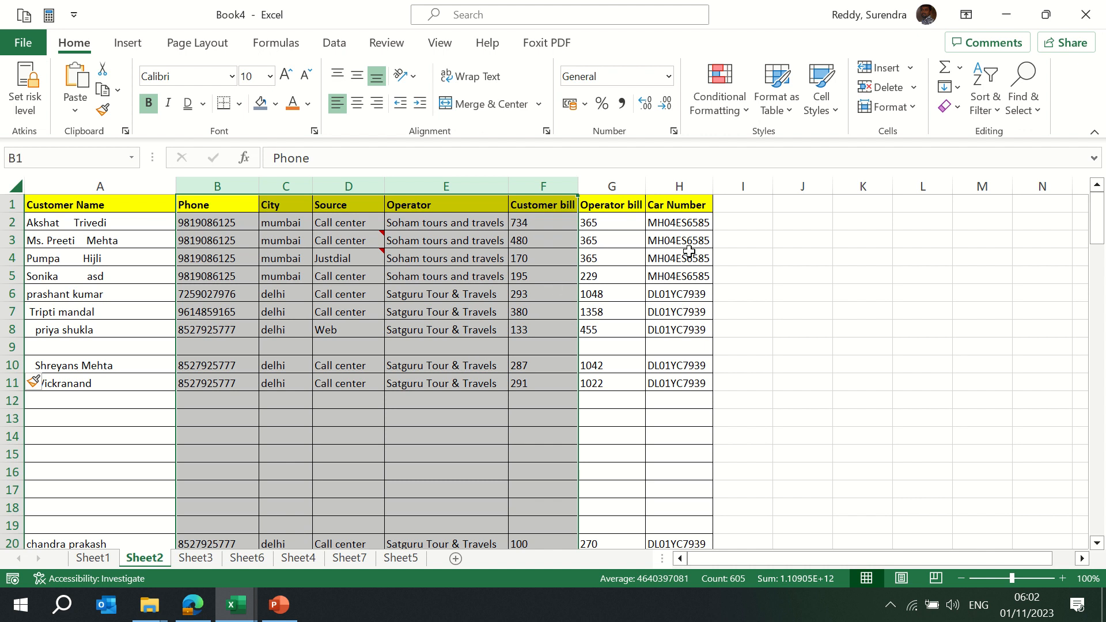
left_click(786, 281)
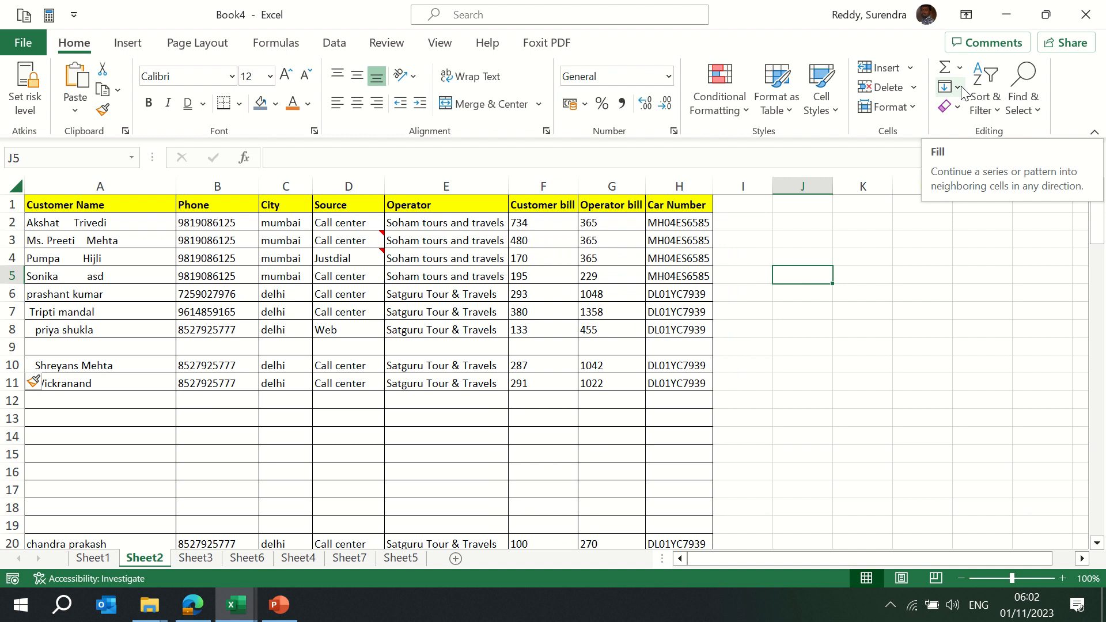
left_click(954, 107)
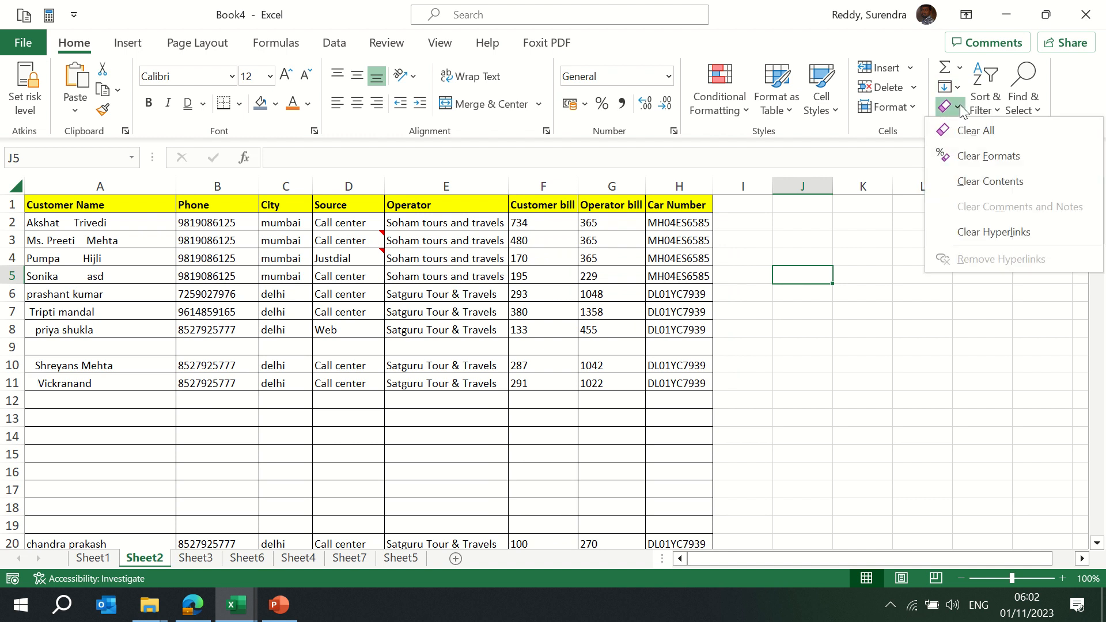
left_click(887, 245)
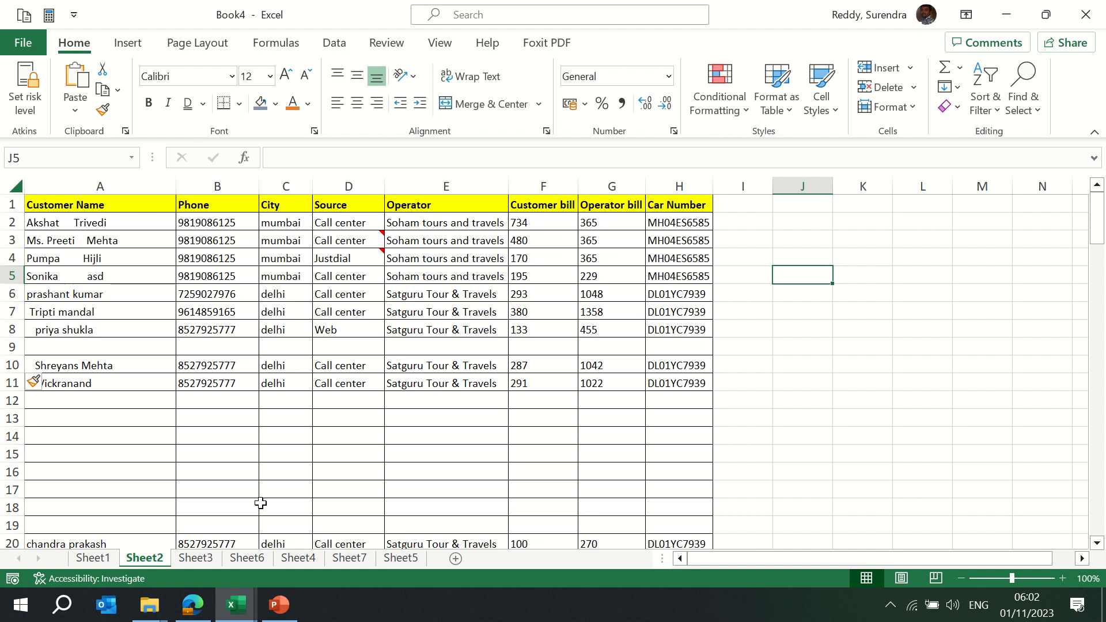
Add Sheet8 with the heading S No in C4 and numbers 1–4 below it
left_click(456, 558)
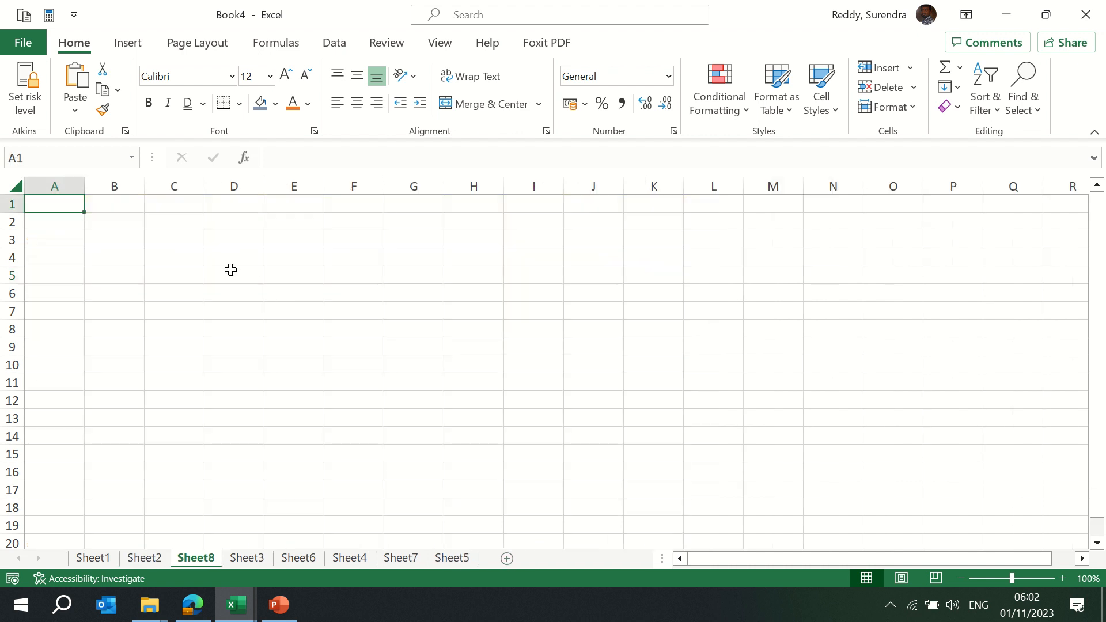
left_click(186, 252)
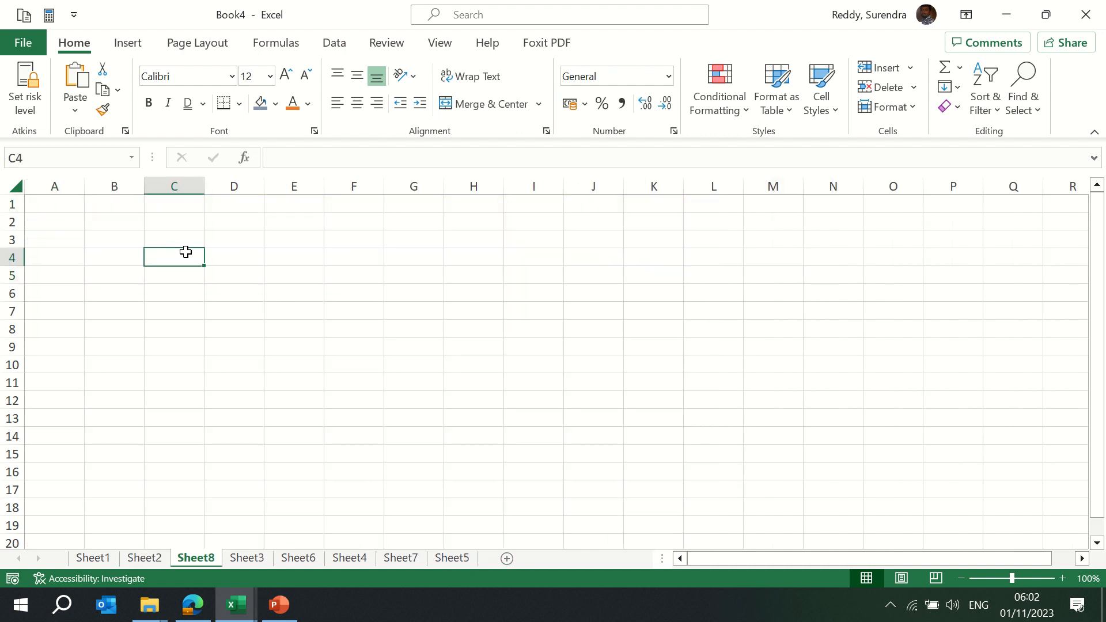
type("S No")
key("Return")
type("1")
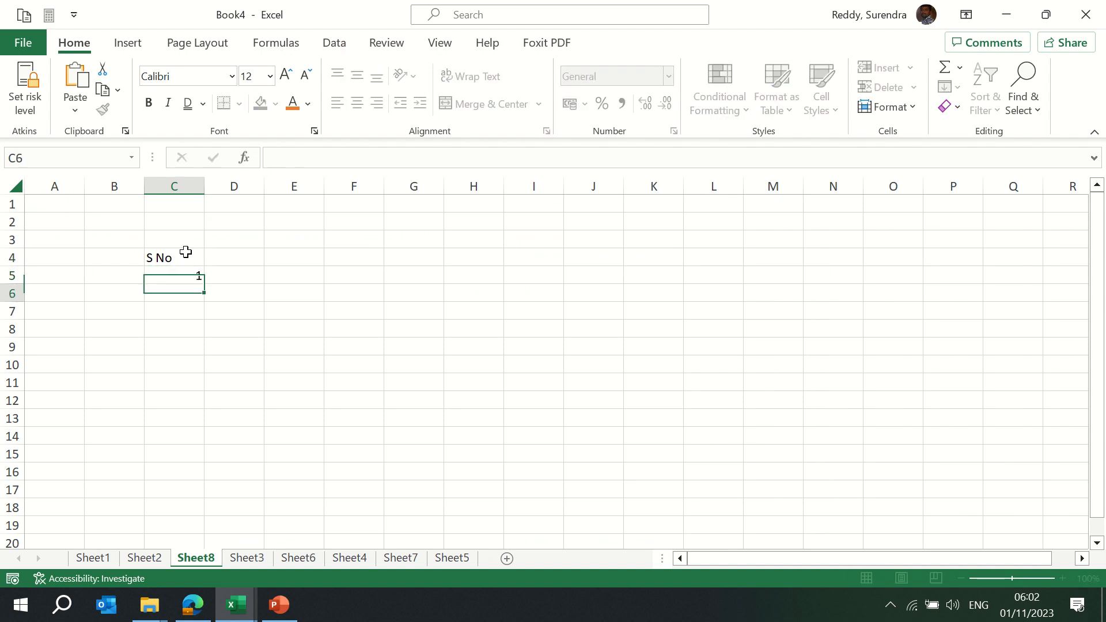
key("Return")
type("2")
key("Return")
type("3")
key("Return")
type("4")
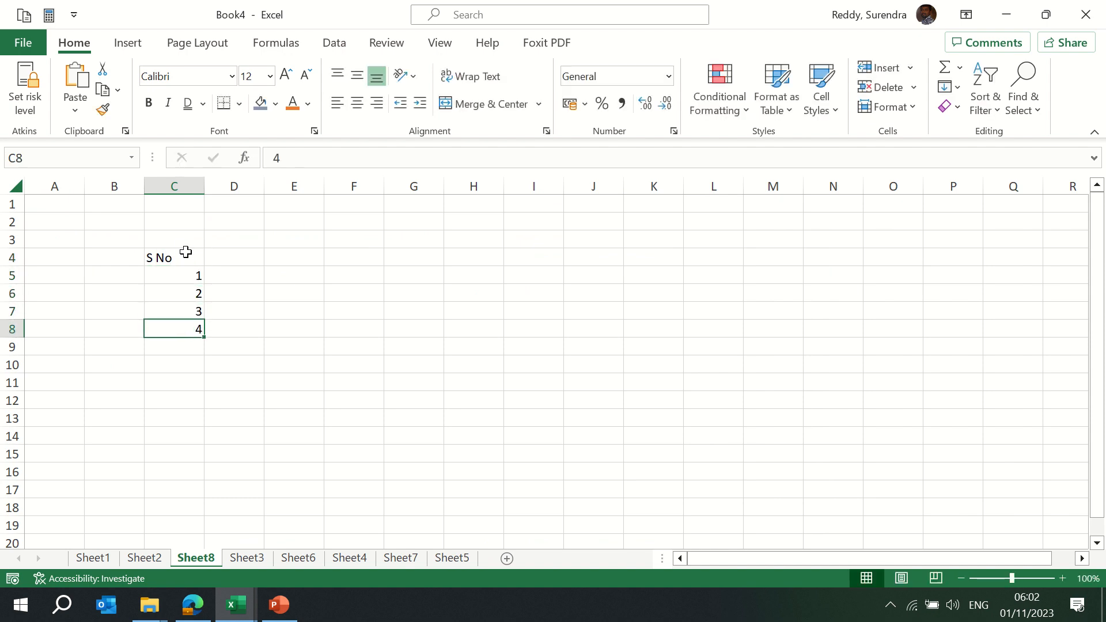
key("Return")
Extend the numbering with the fill handle, then clear it, keeping only 1 in C5
key("Up")
key("Up")
key("Up")
key("Up")
key("shift+Down")
key("shift+Down")
key("shift+Down")
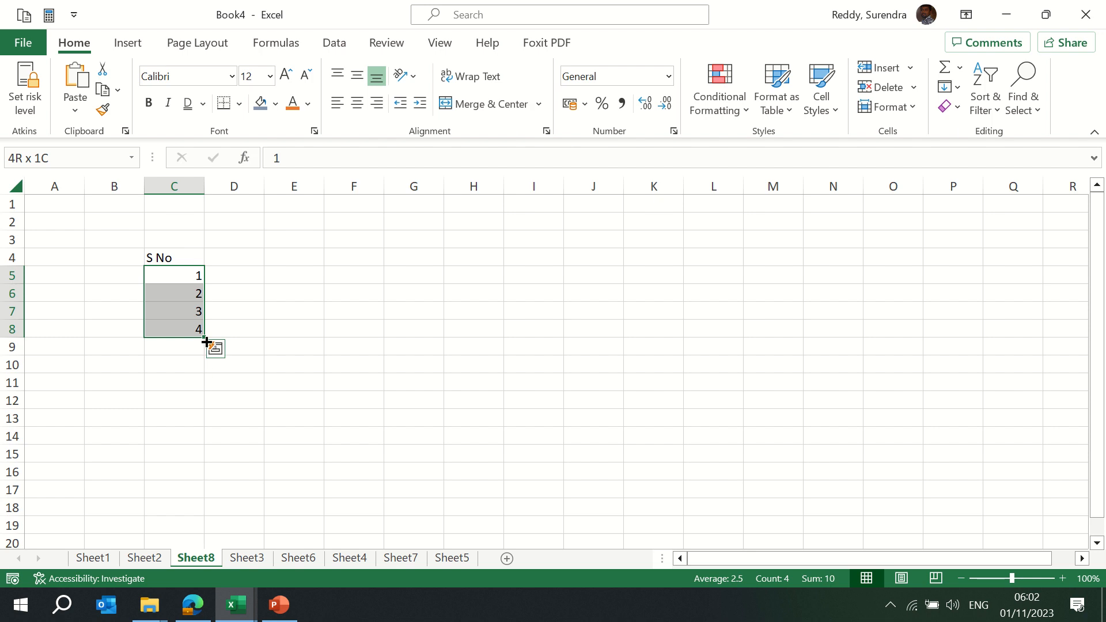
left_click_drag(205, 339, 185, 378)
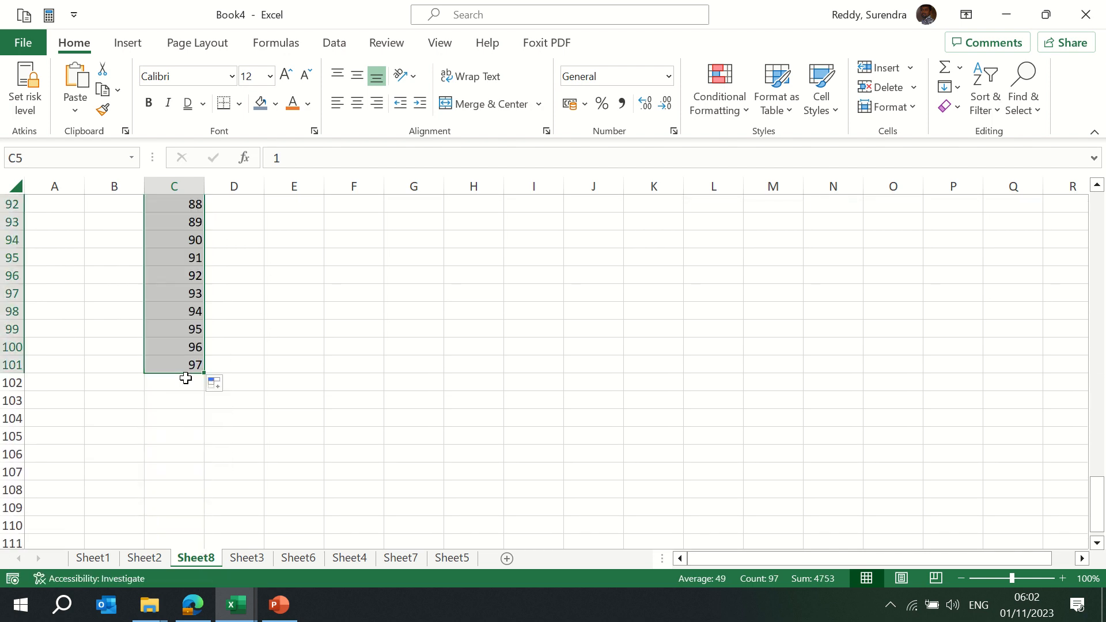
key("Delete")
key("BackSpace")
type("1")
key("Return")
key("Up")
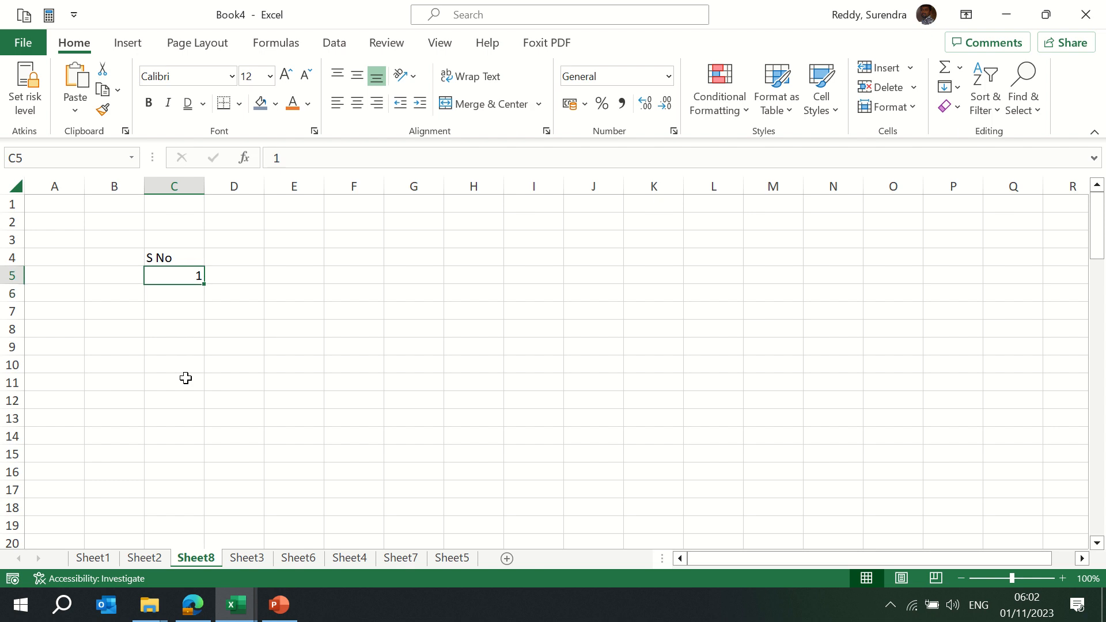
Fill a column series down from C5 with stop value 1000
left_click(958, 107)
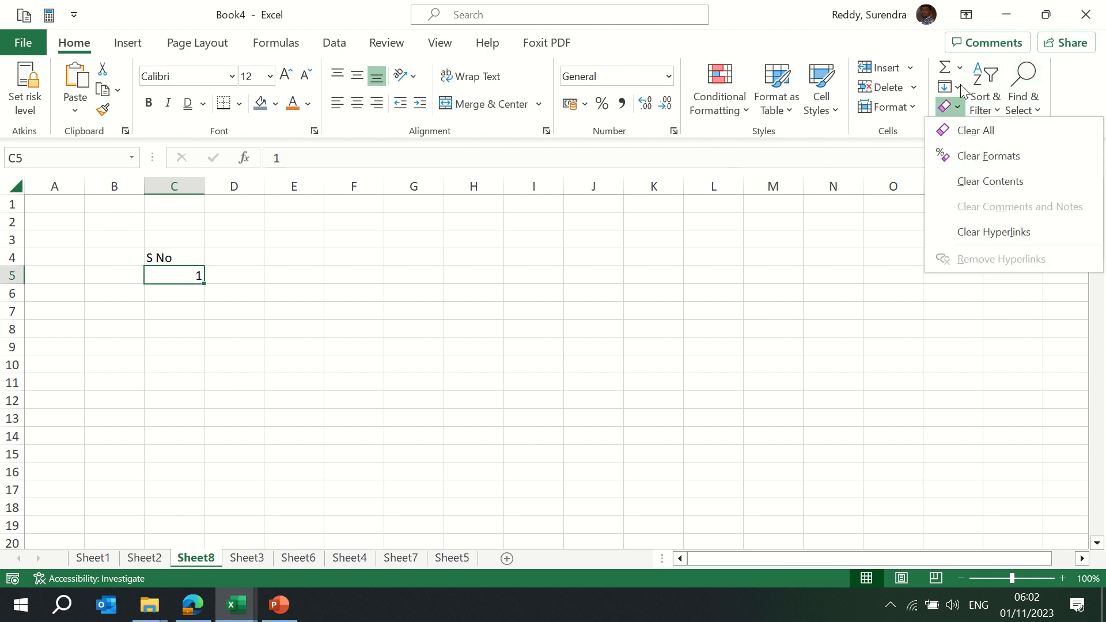
left_click(960, 87)
left_click(982, 238)
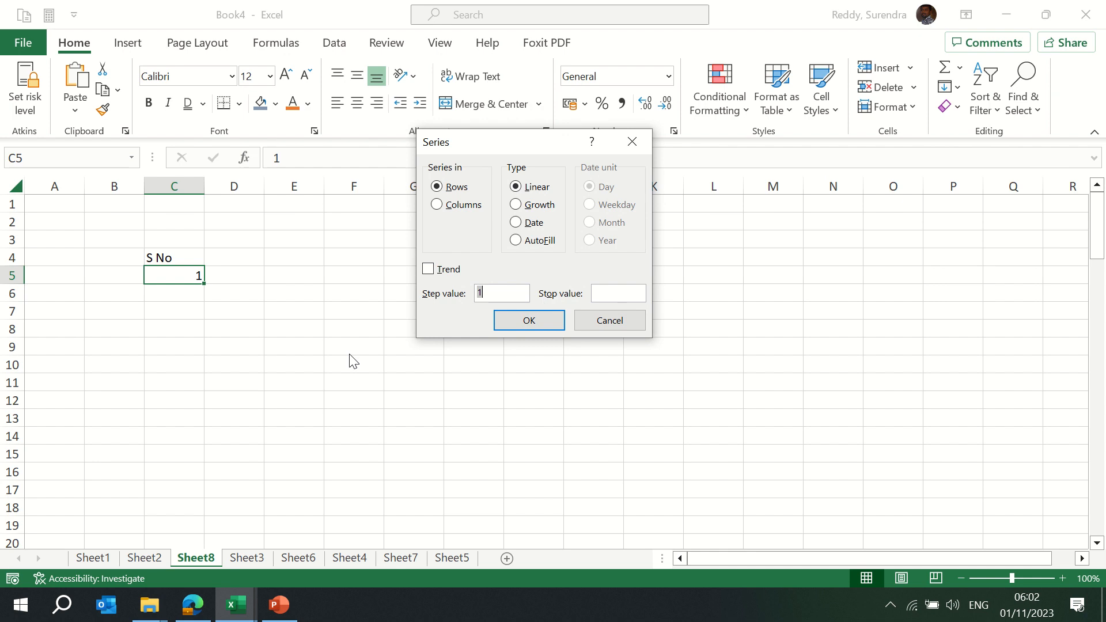
left_click(439, 206)
left_click(610, 294)
type("1000")
left_click(528, 321)
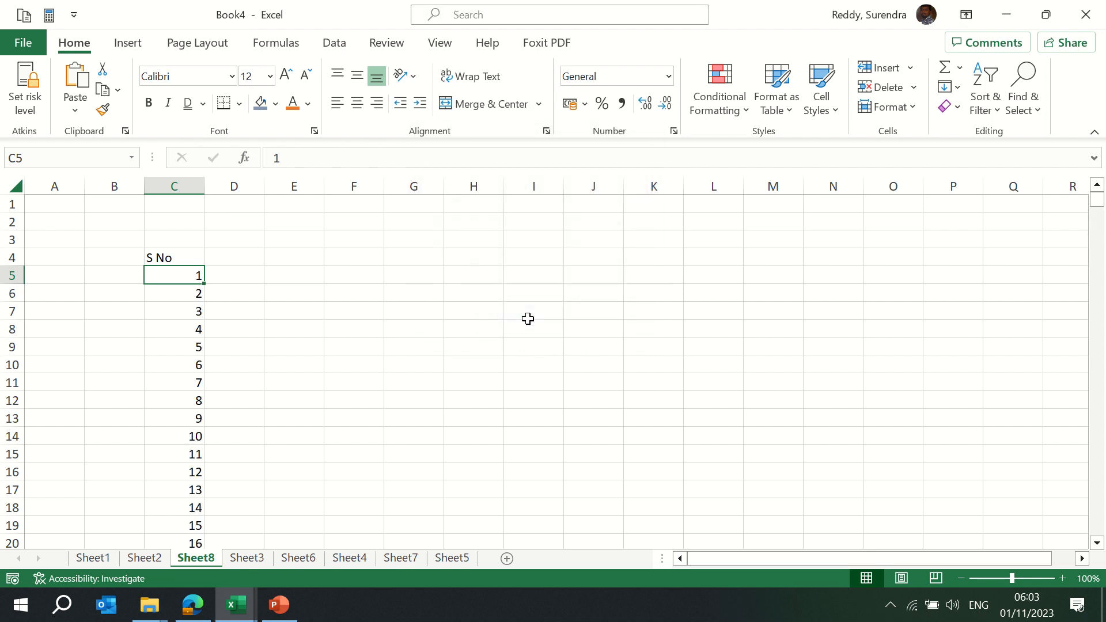
Check the series ends at 1000, then switch to Sheet2
key("ctrl+Down")
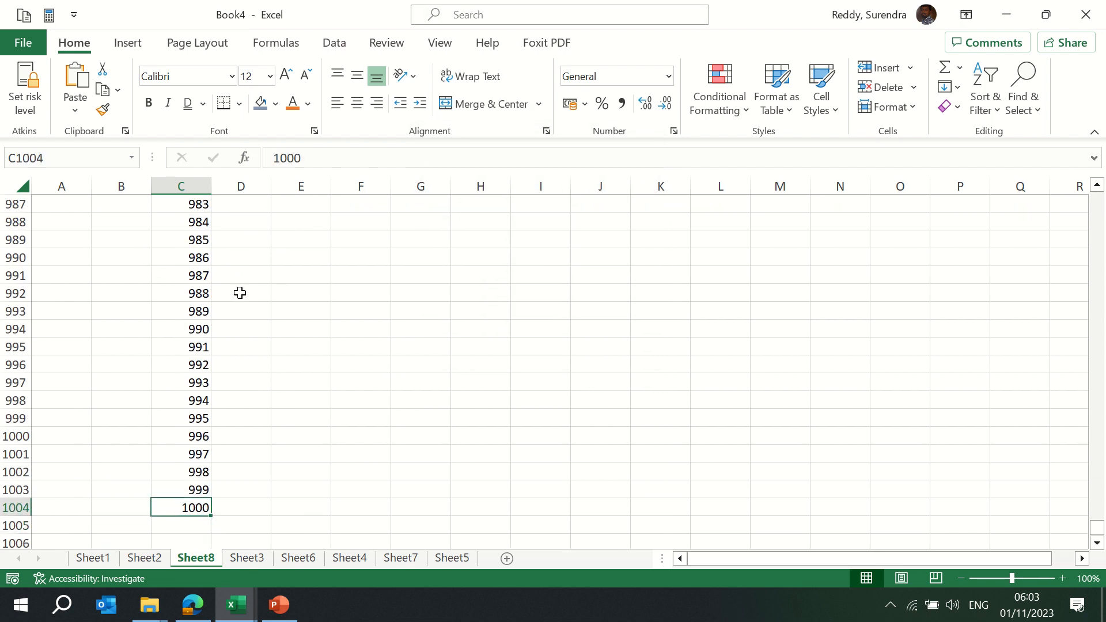
key("ctrl+Up")
key("Down")
key("Down")
key("Down")
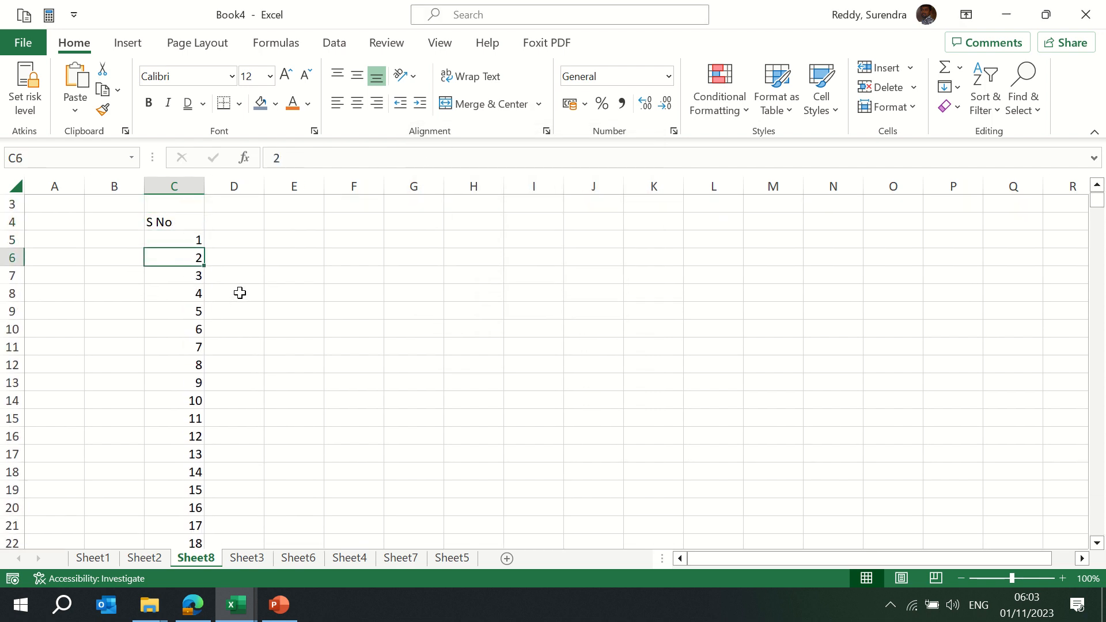
key("ctrl+Down")
key("Down")
key("Up")
key("Up")
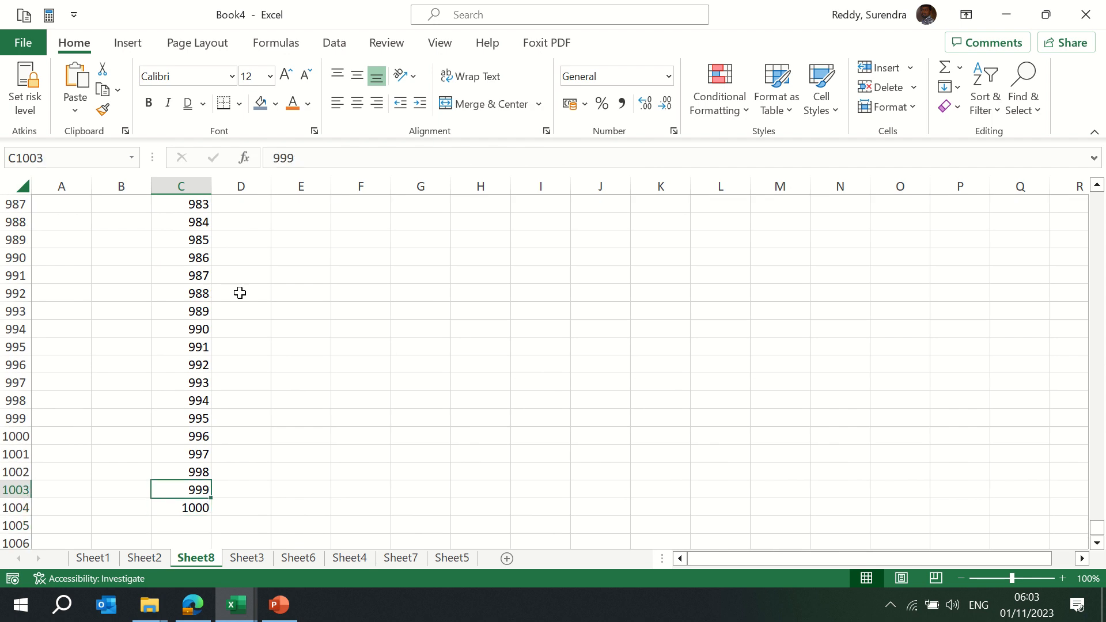
key("ctrl+Up")
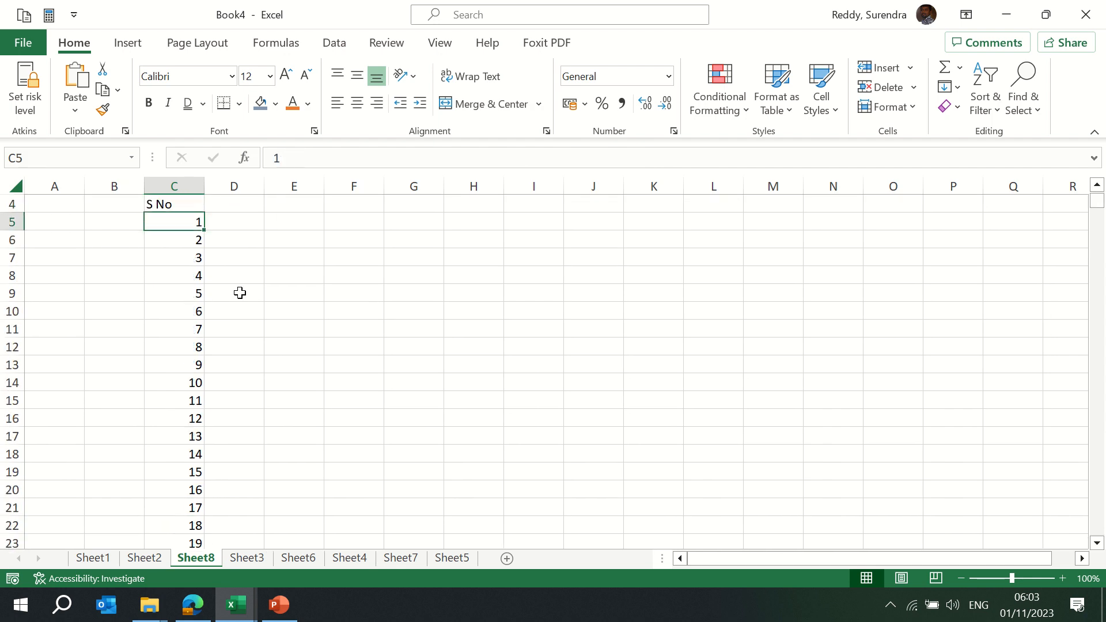
key("ctrl+Down")
key("ctrl+Up")
key("Down")
key("ctrl+Down")
key("Down")
key("Up")
key("ctrl+Up")
key("Down")
key("ctrl+Page_Up")
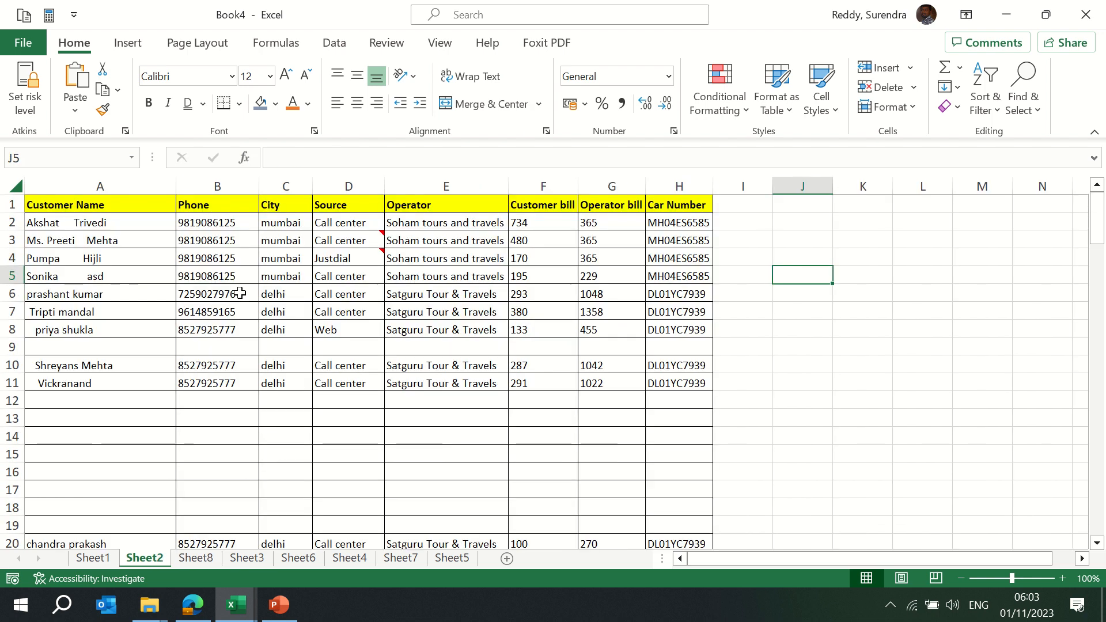
Go to Sheet1 and check the cab table's extent, ending on the Car Number header
key("ctrl+Page_Down")
key("ctrl+Page_Up")
key("ctrl+Page_Up")
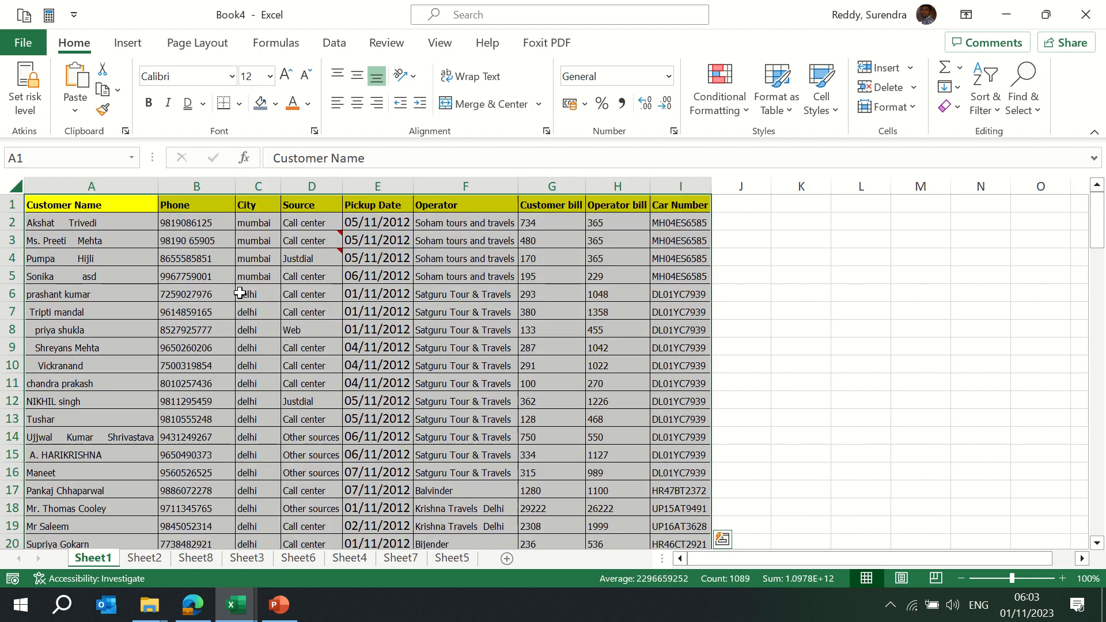
key("ctrl+Right")
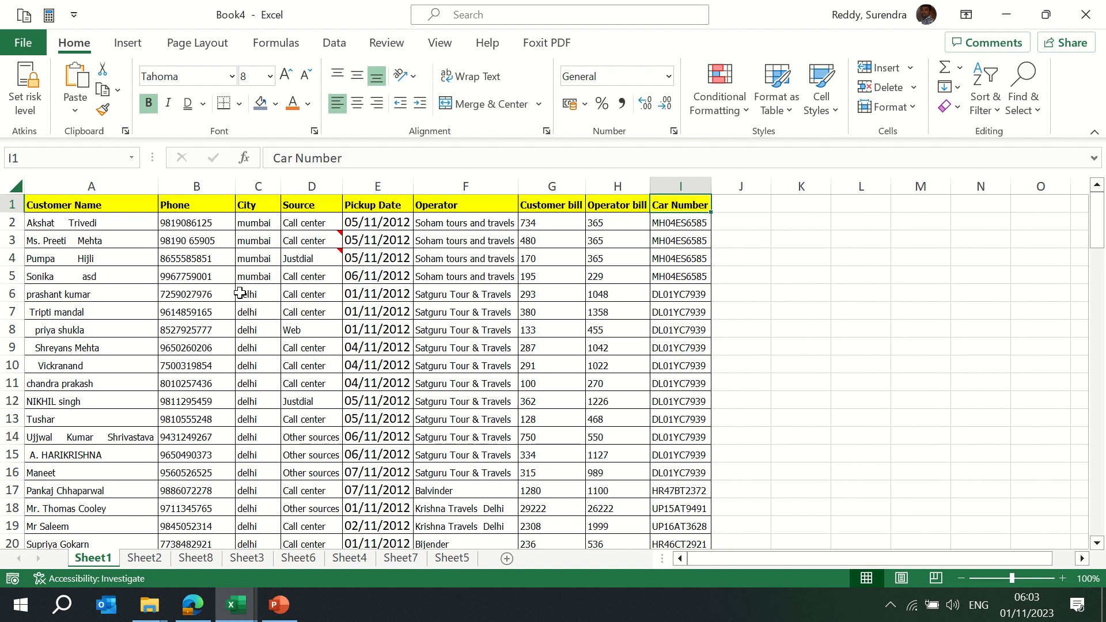
key("ctrl+Down")
key("ctrl+Left")
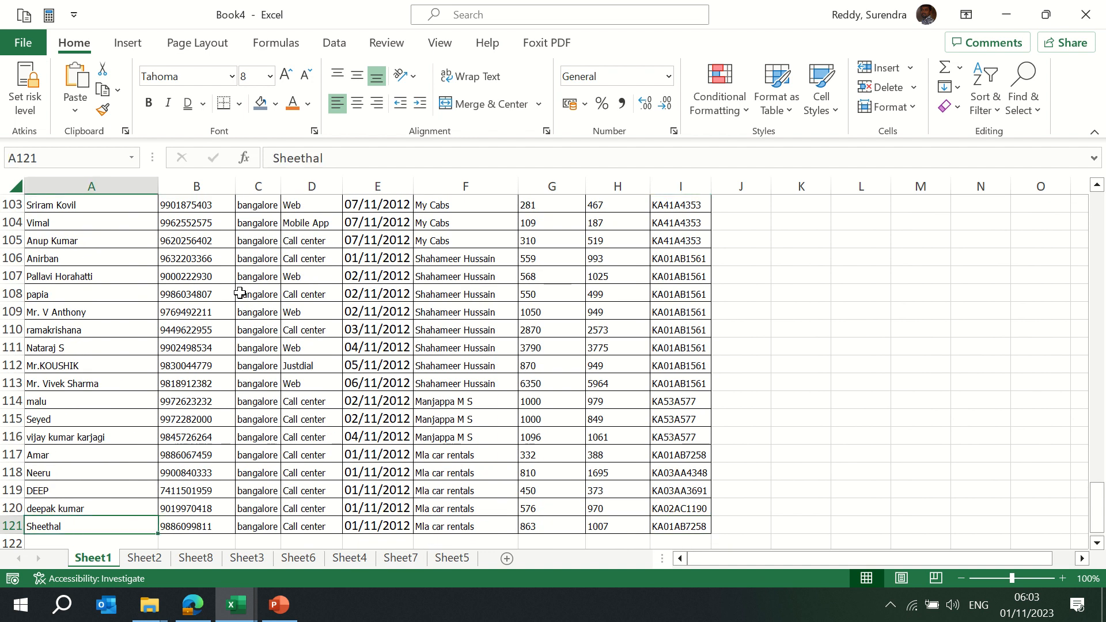
key("ctrl+Up")
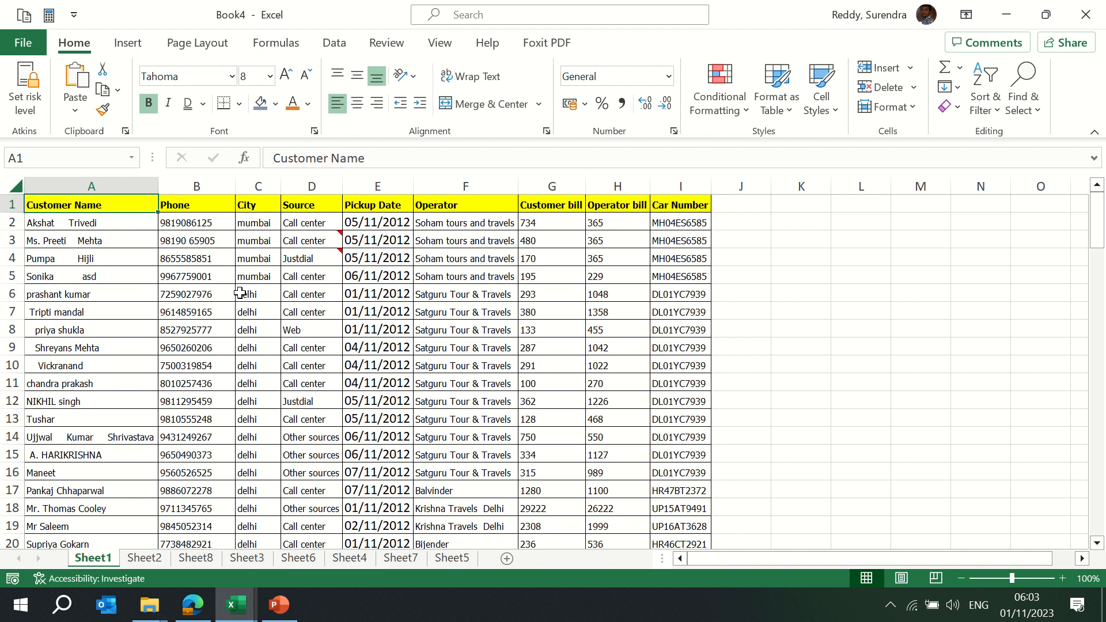
key("ctrl+Right")
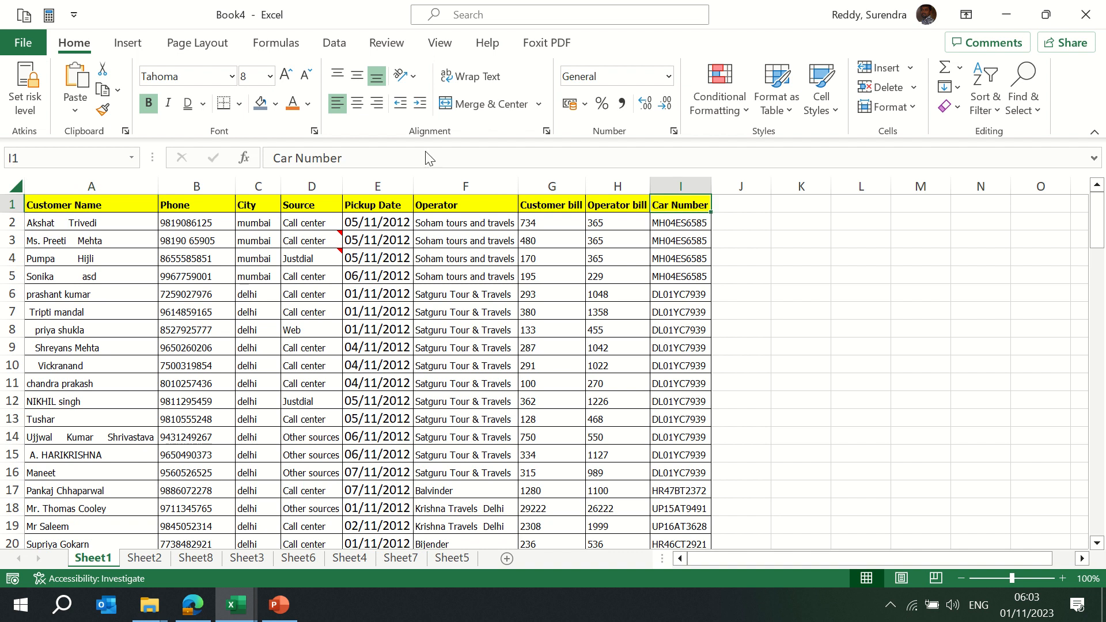
left_click(957, 107)
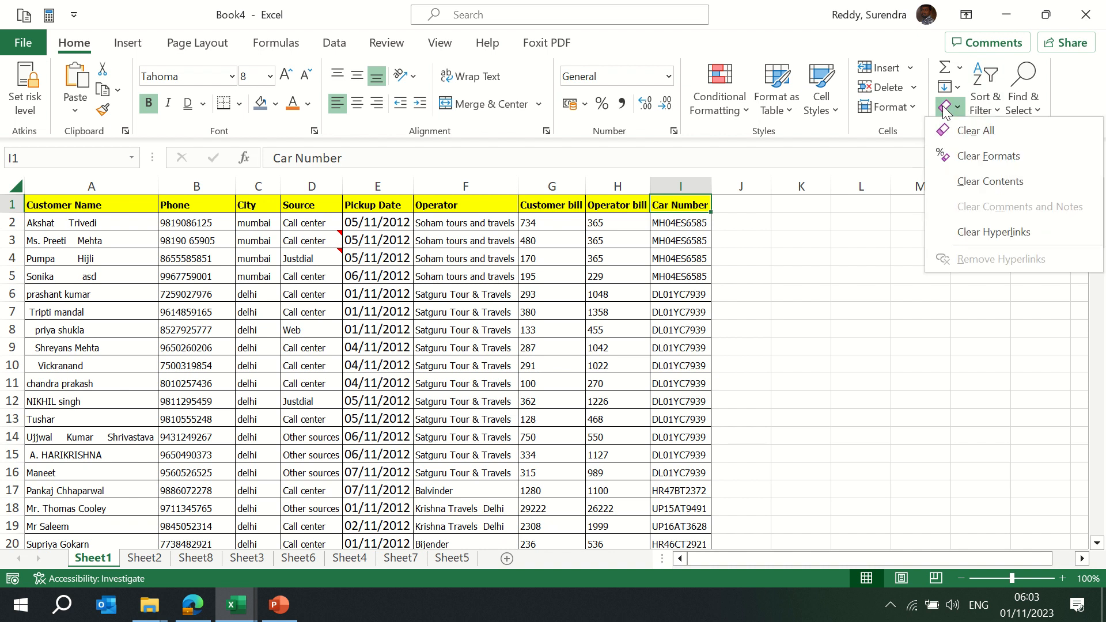
left_click(989, 156)
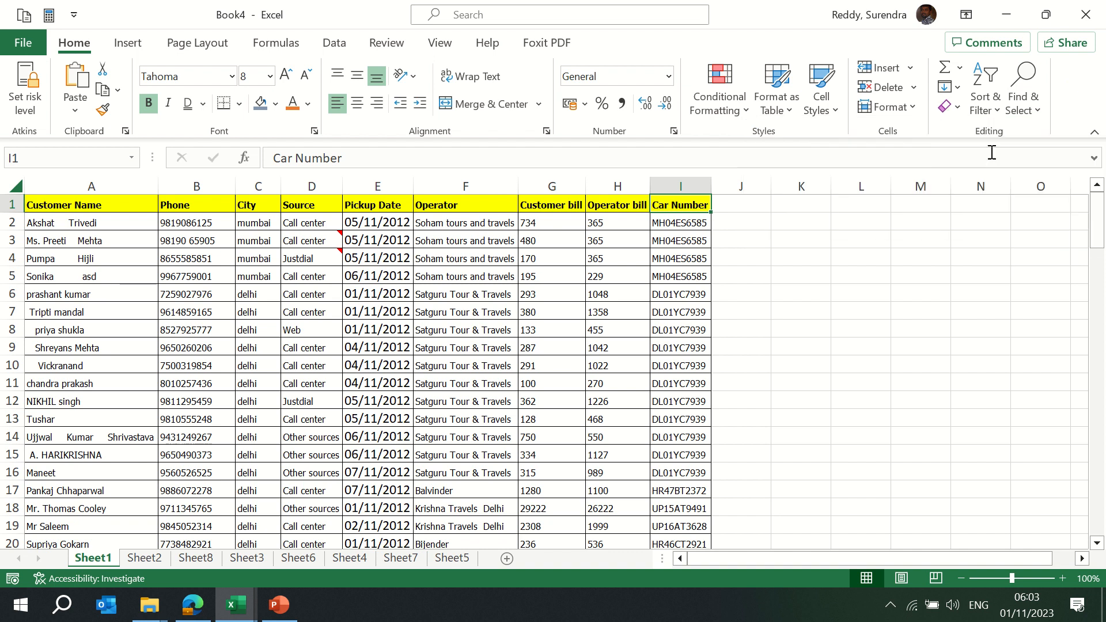
key("ctrl+shift+Down")
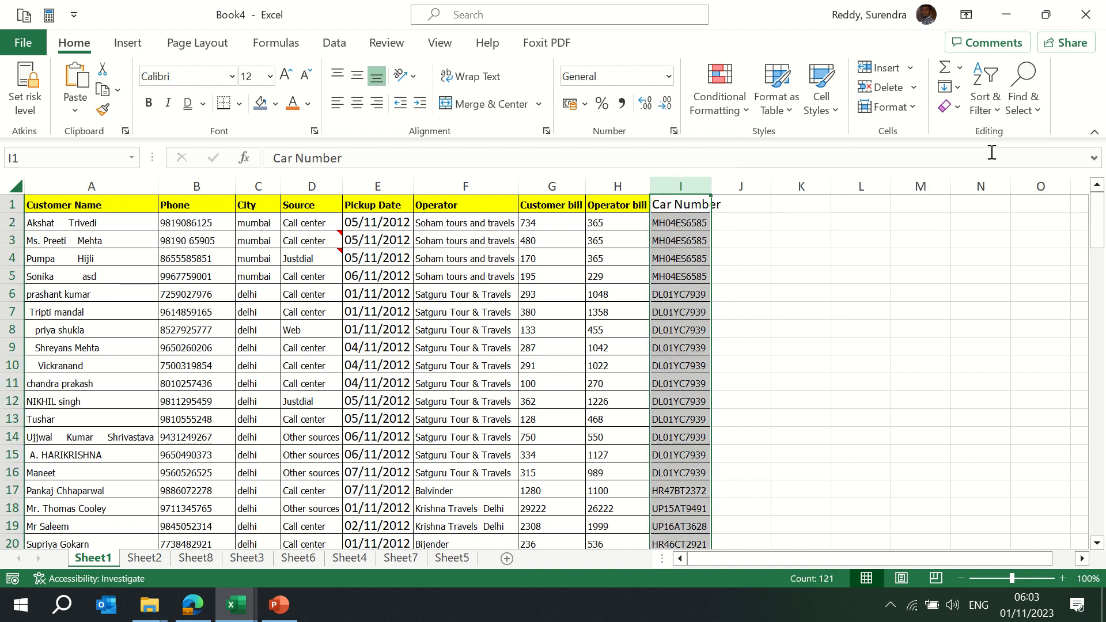
key("ctrl+shift+Left")
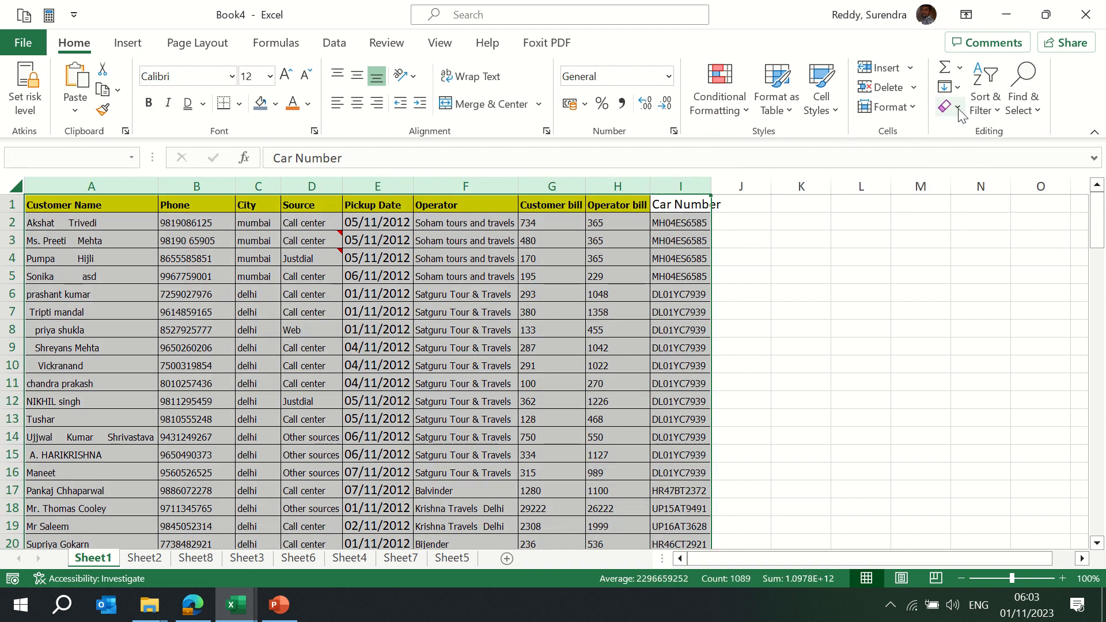
left_click(958, 107)
left_click(973, 132)
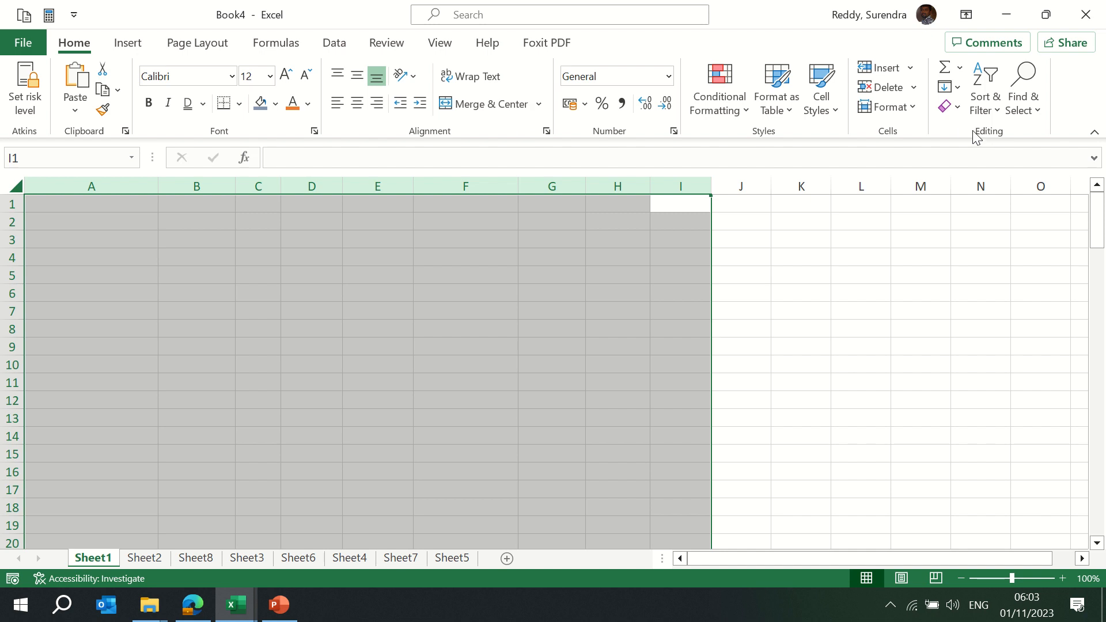
key("ctrl+z")
left_click(959, 109)
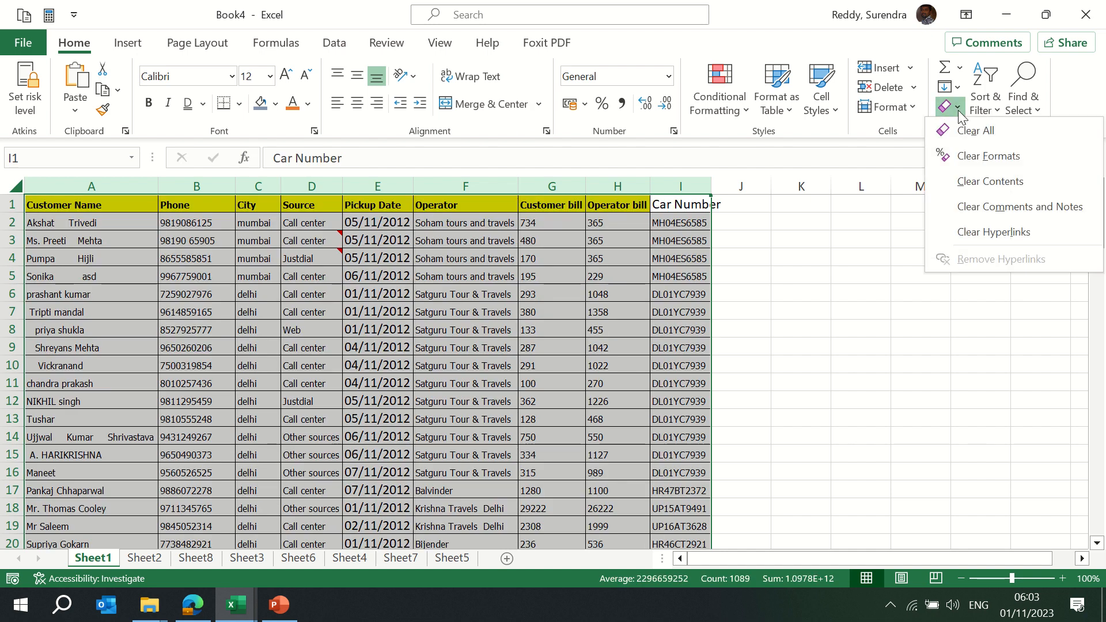
left_click(973, 133)
key("ctrl+z")
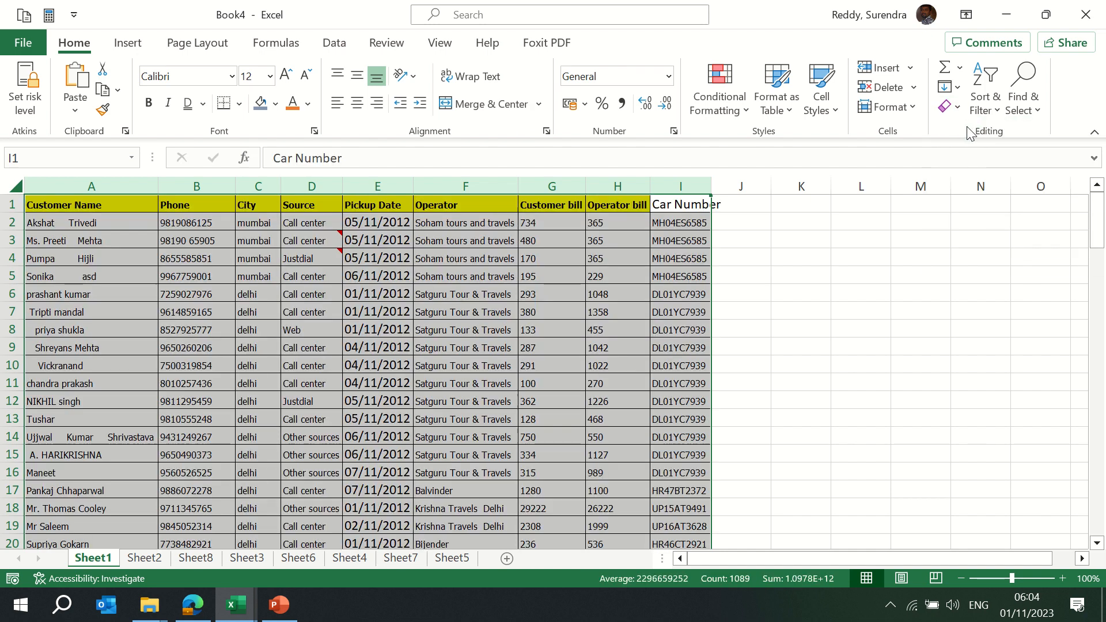
left_click(957, 109)
left_click(974, 155)
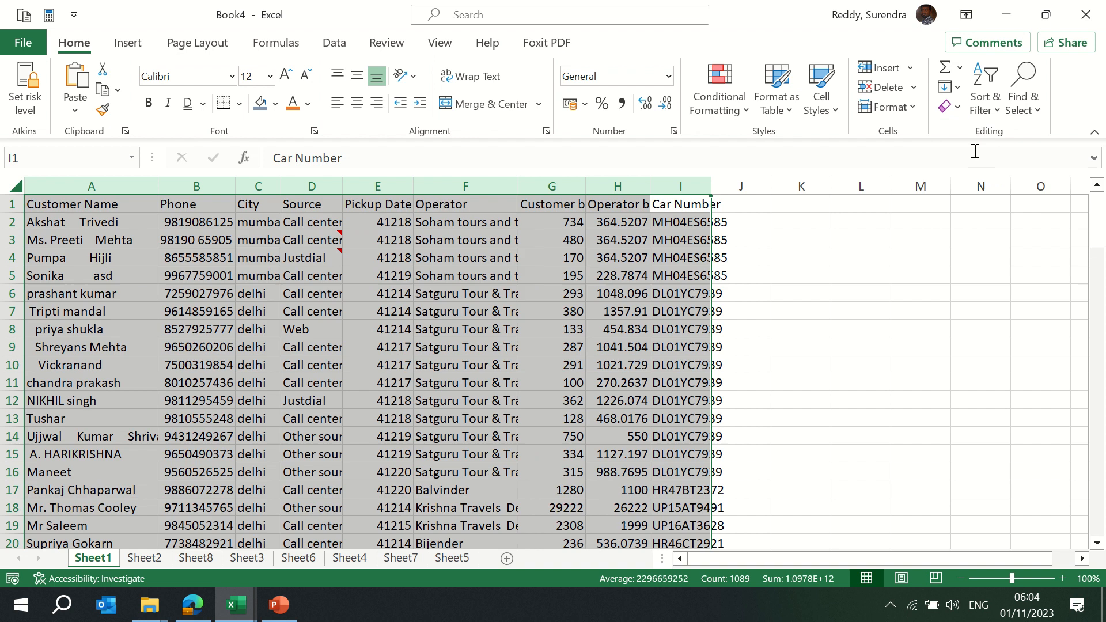
key("ctrl+z")
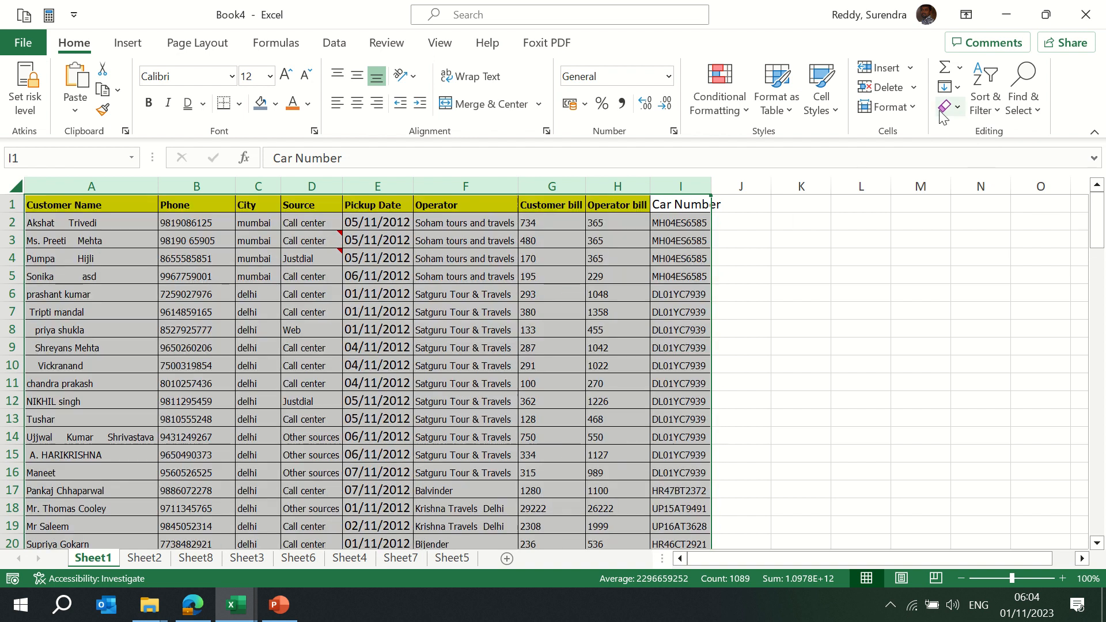
left_click(958, 107)
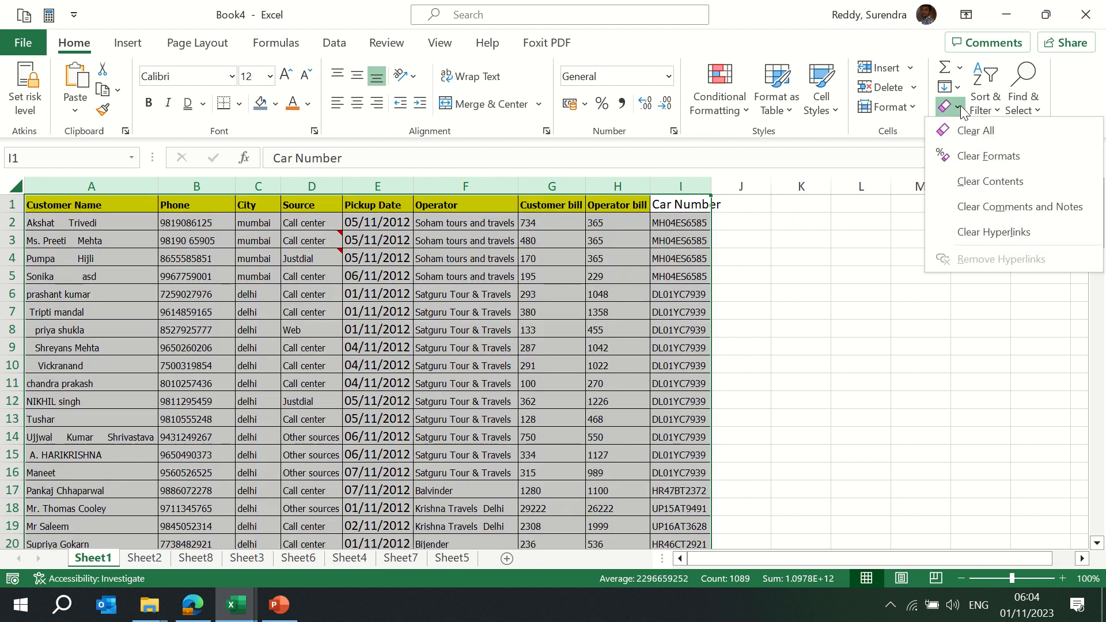
left_click(980, 207)
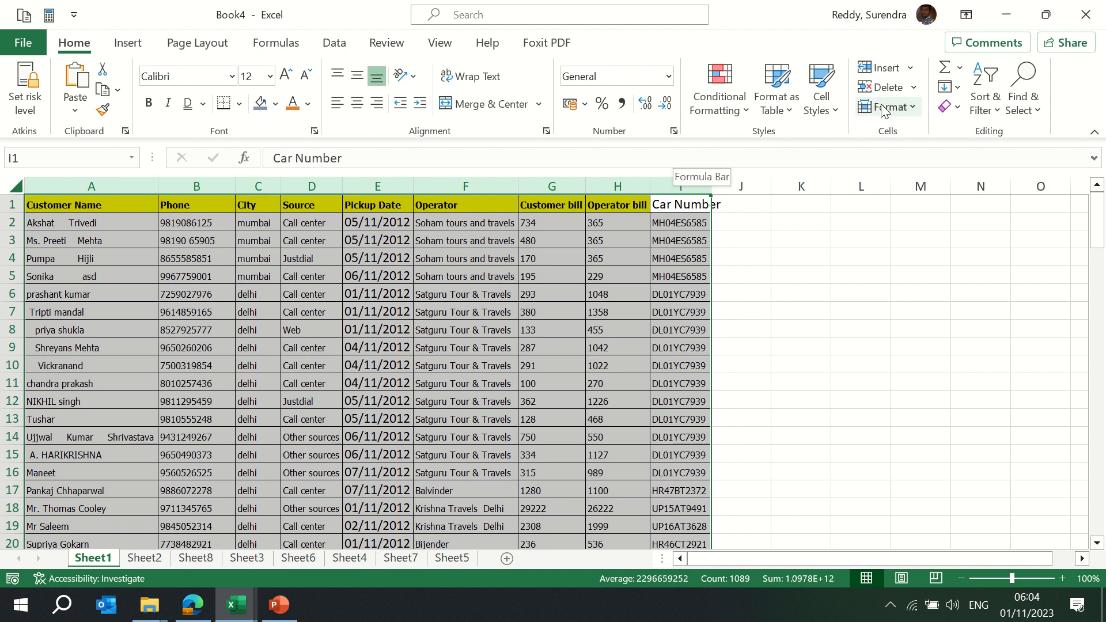
left_click(957, 106)
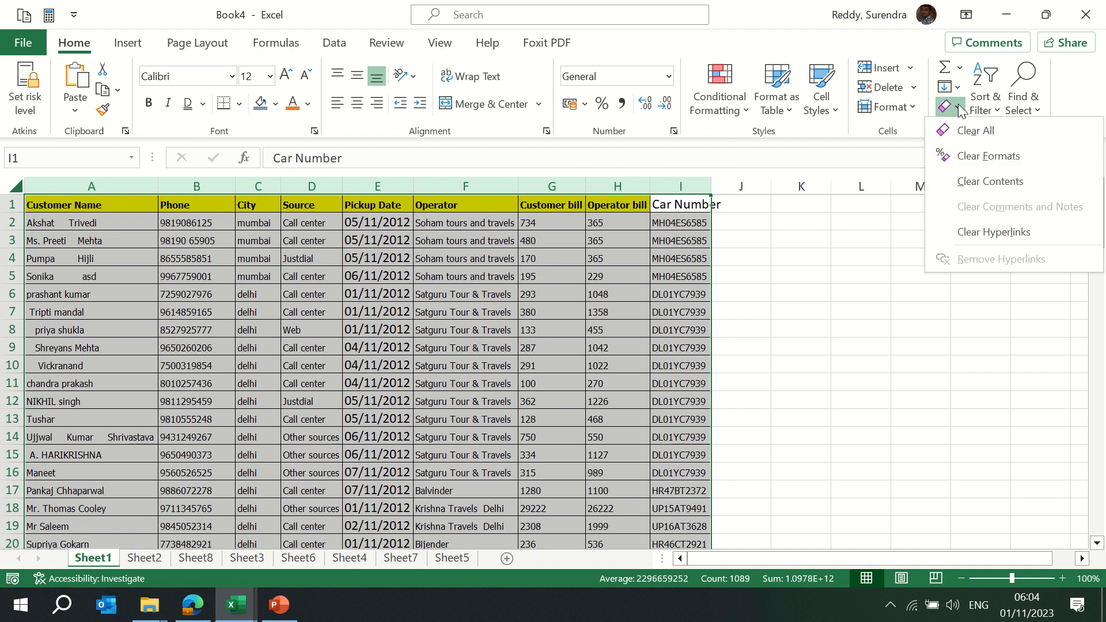
left_click(983, 231)
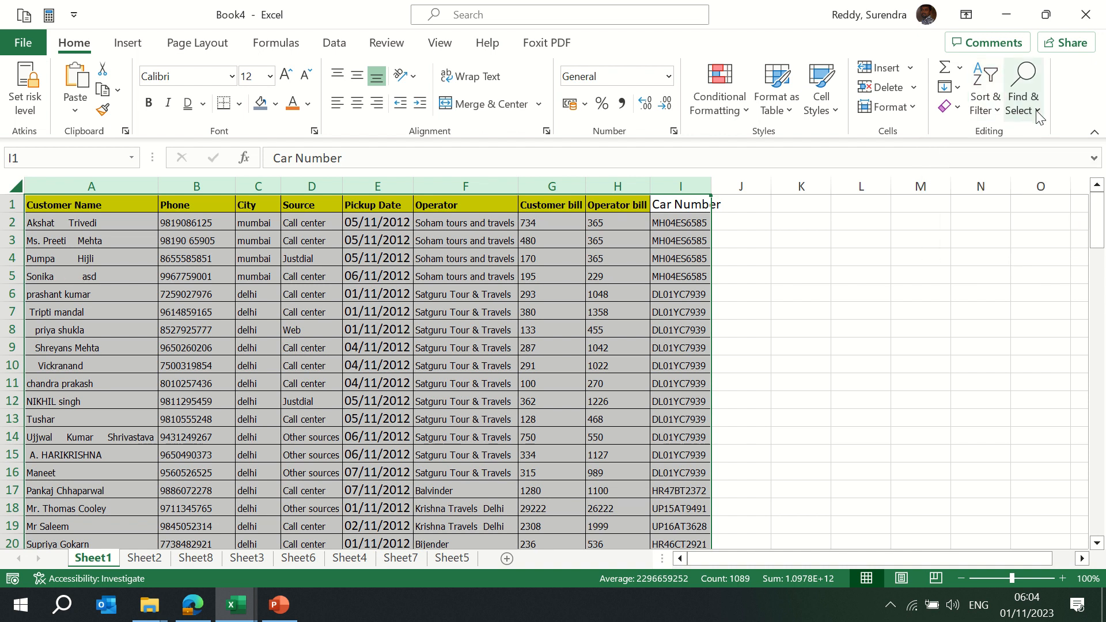
left_click(392, 309)
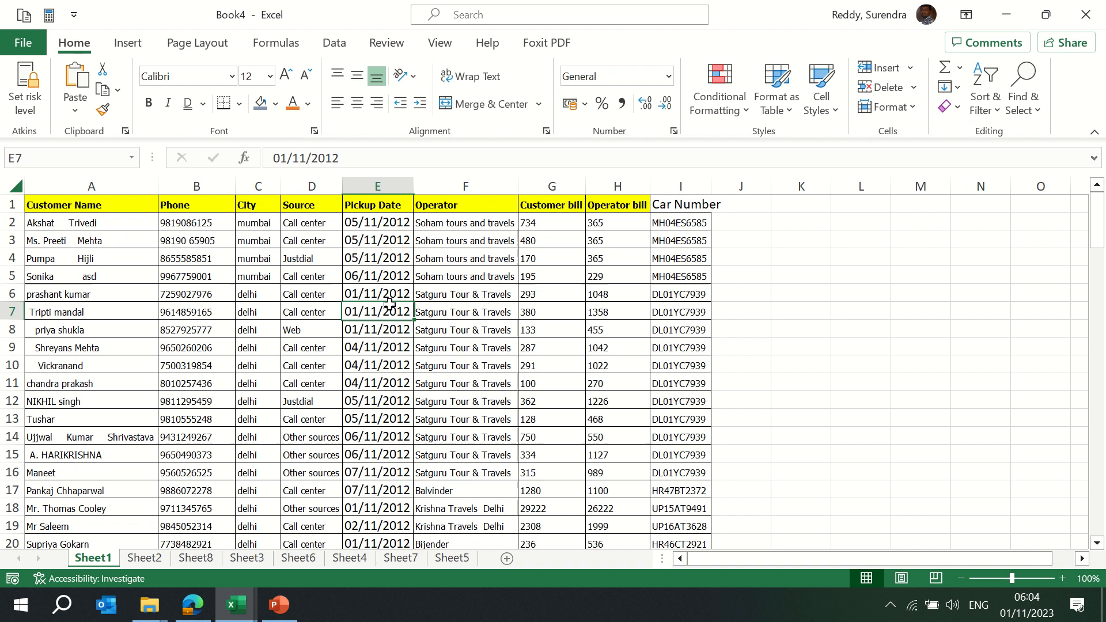
left_click(240, 291)
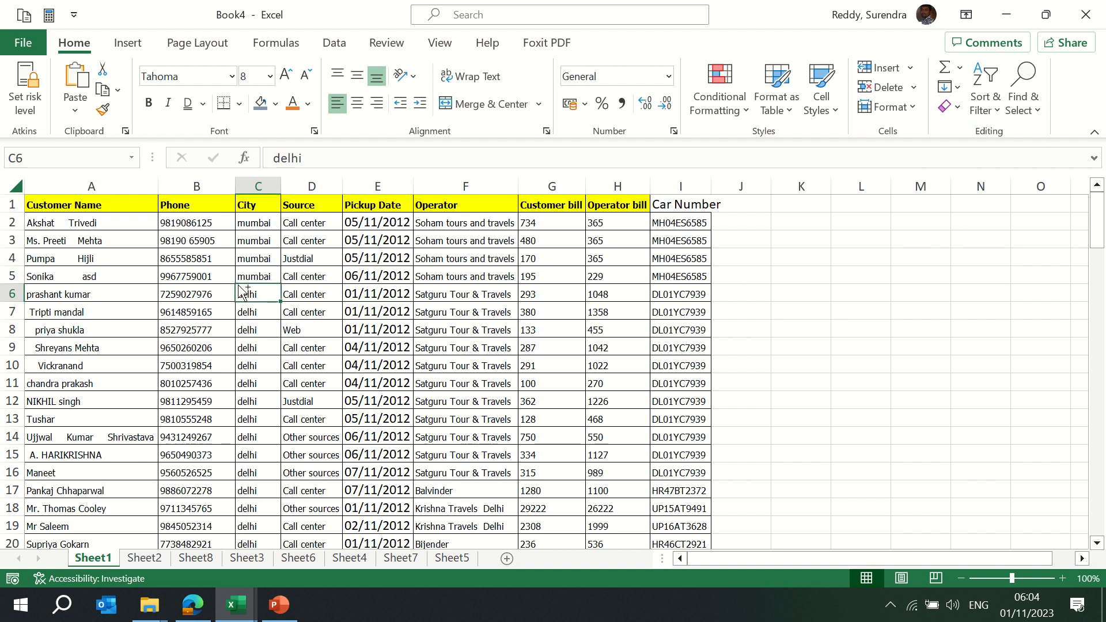
Search the sheet for mumbai and step through the first matches
key("ctrl+f")
left_click_drag(515, 167, 651, 182)
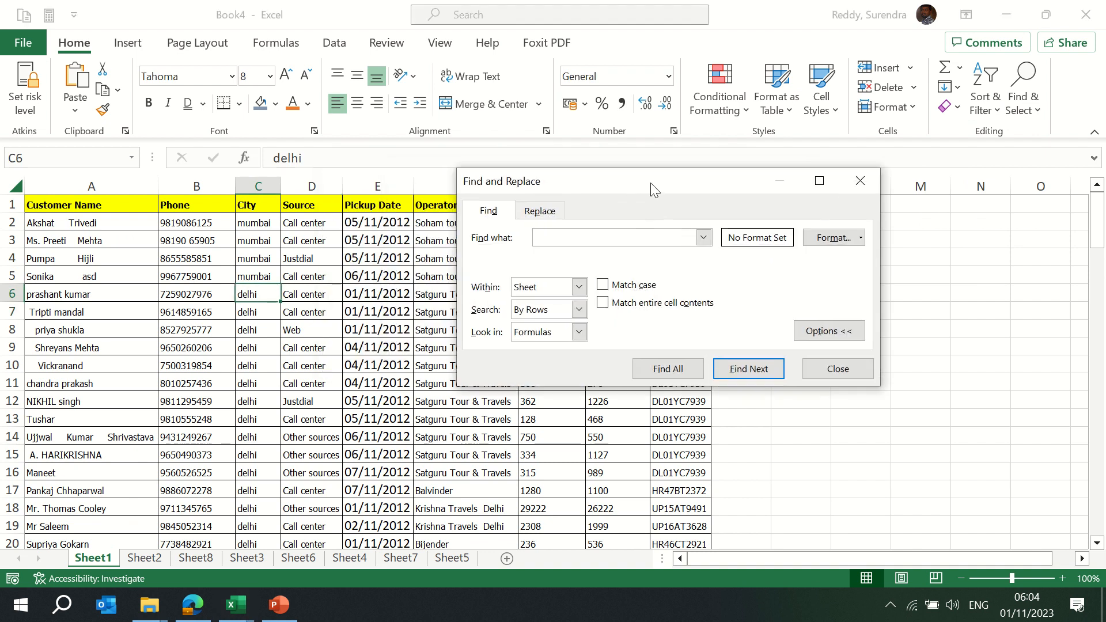
type("m")
key("Return")
key("Return")
key("Return")
key("Return")
key("Return")
key("Return")
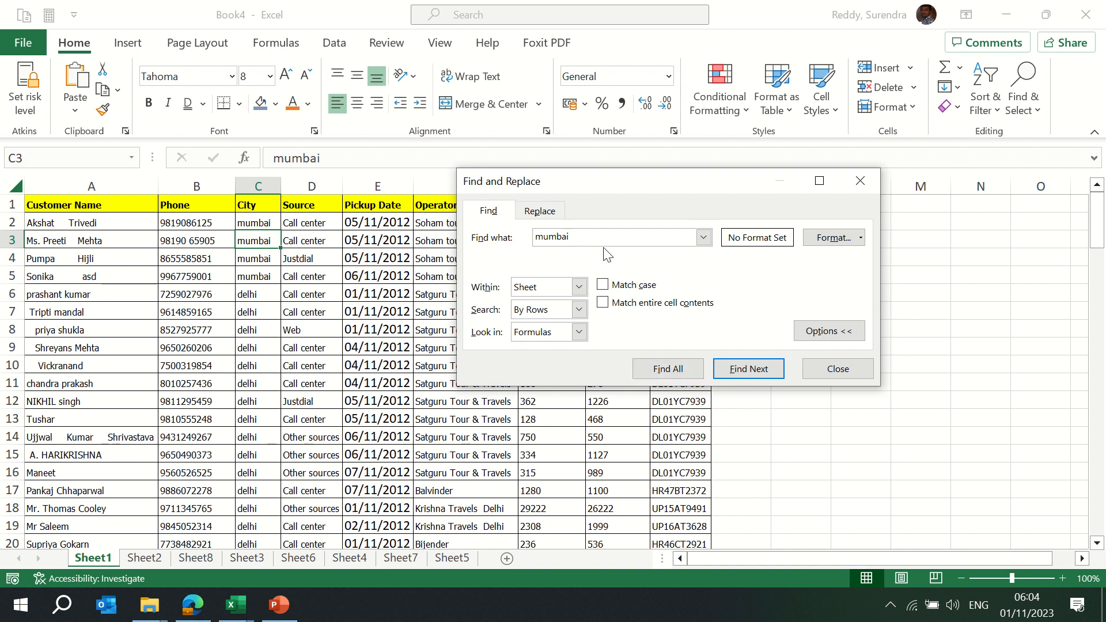
key("Return")
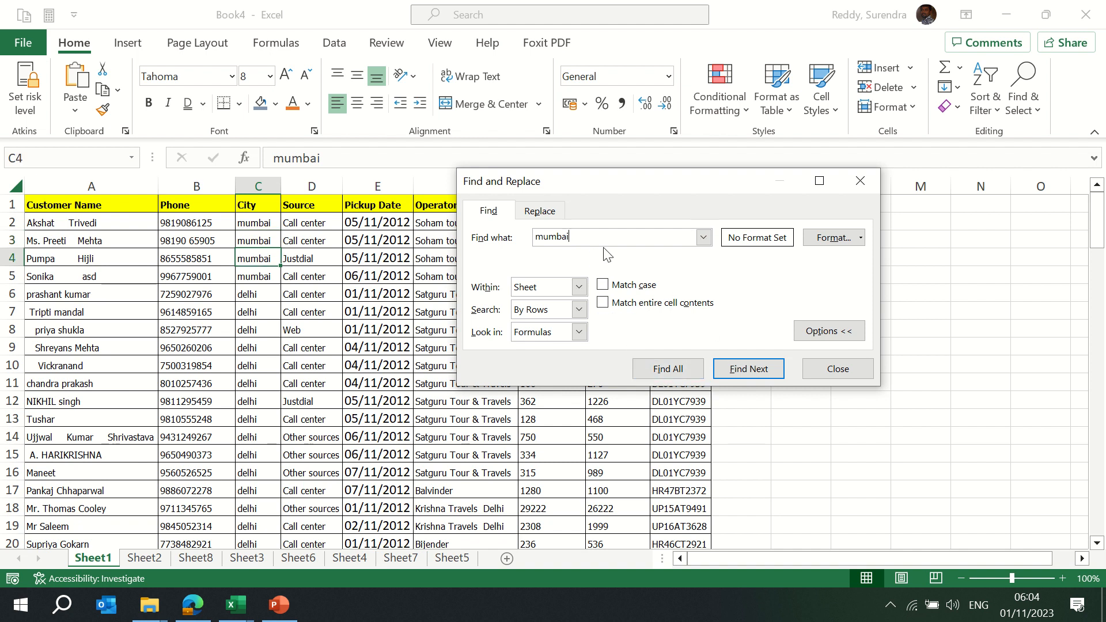
Widen the search to the Workbook, list all 17 matches and go to Sheet2's C2
left_click(579, 286)
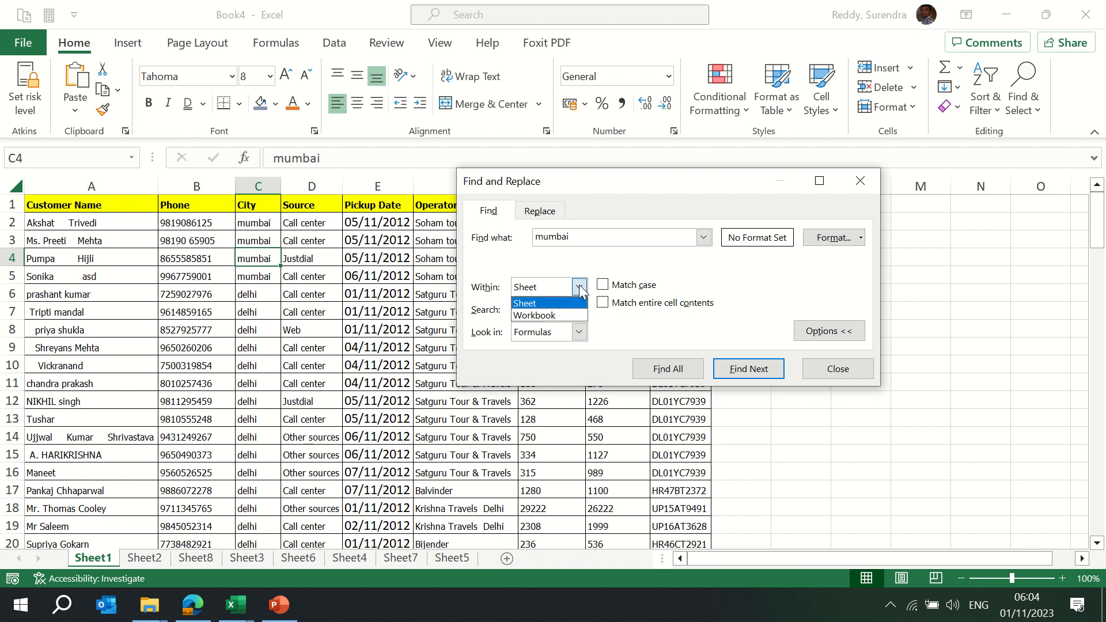
left_click(542, 317)
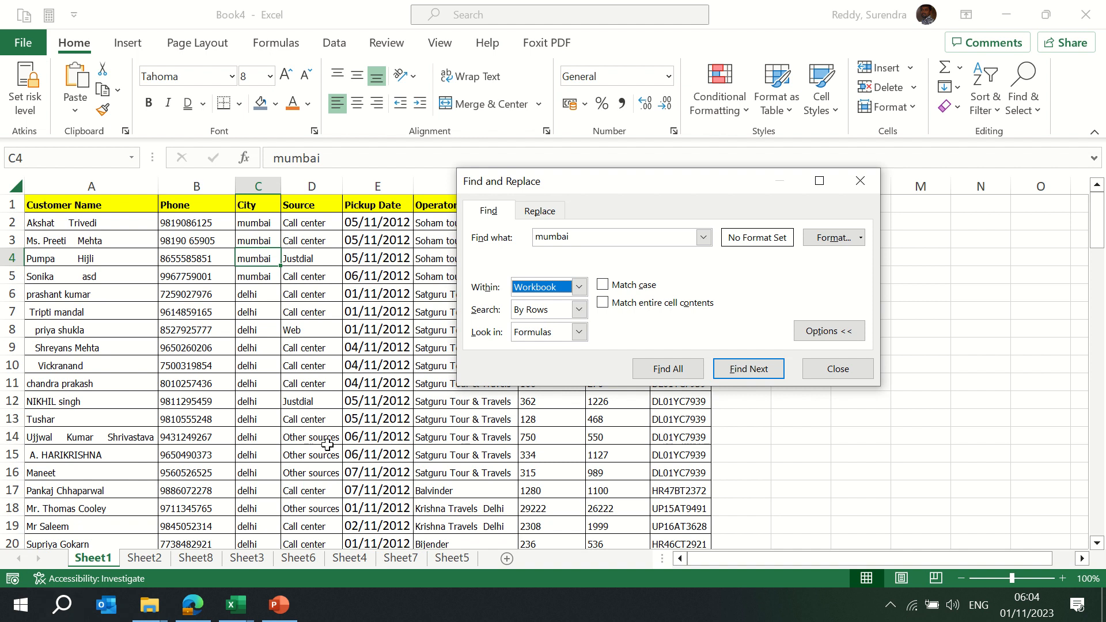
left_click(669, 375)
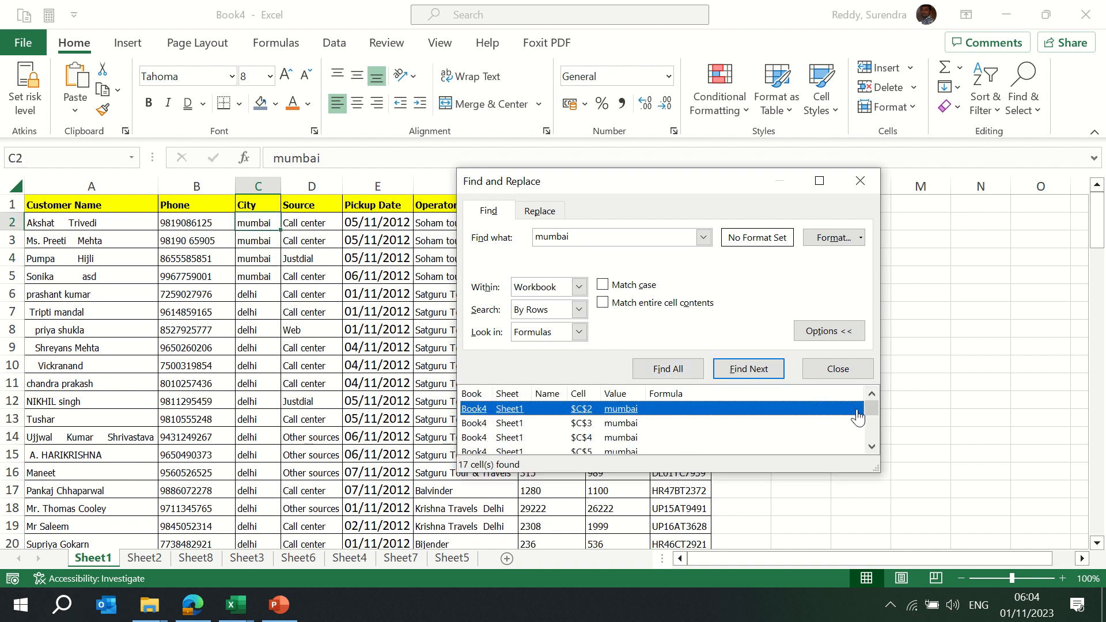
mouse_move(873, 412)
left_mouse_down()
mouse_move(876, 455)
mouse_move(892, 419)
left_mouse_up()
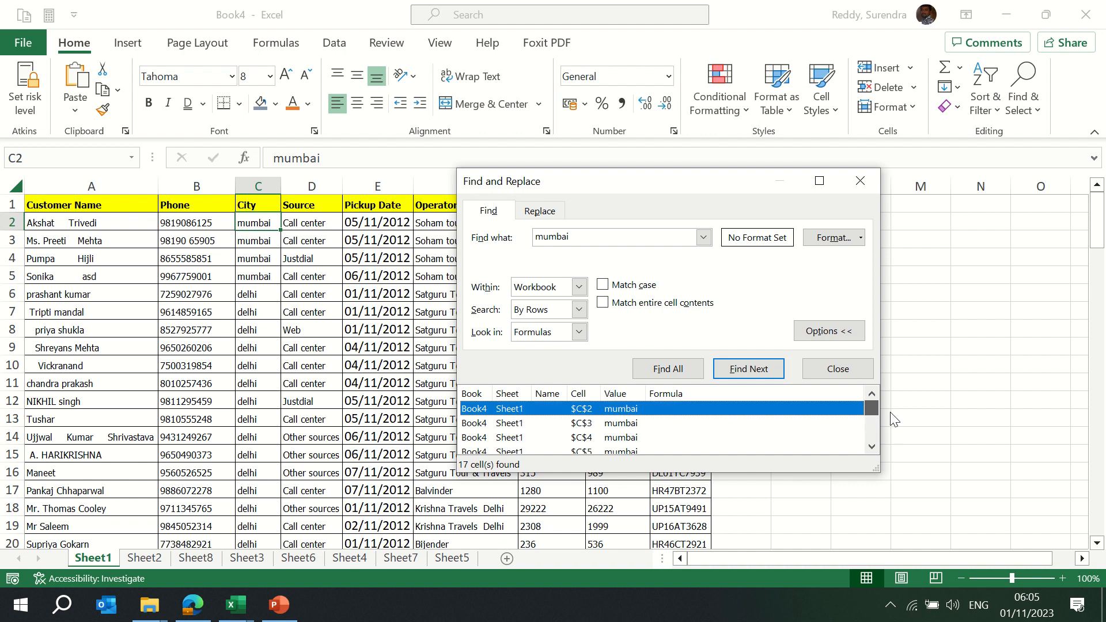
left_click(510, 439)
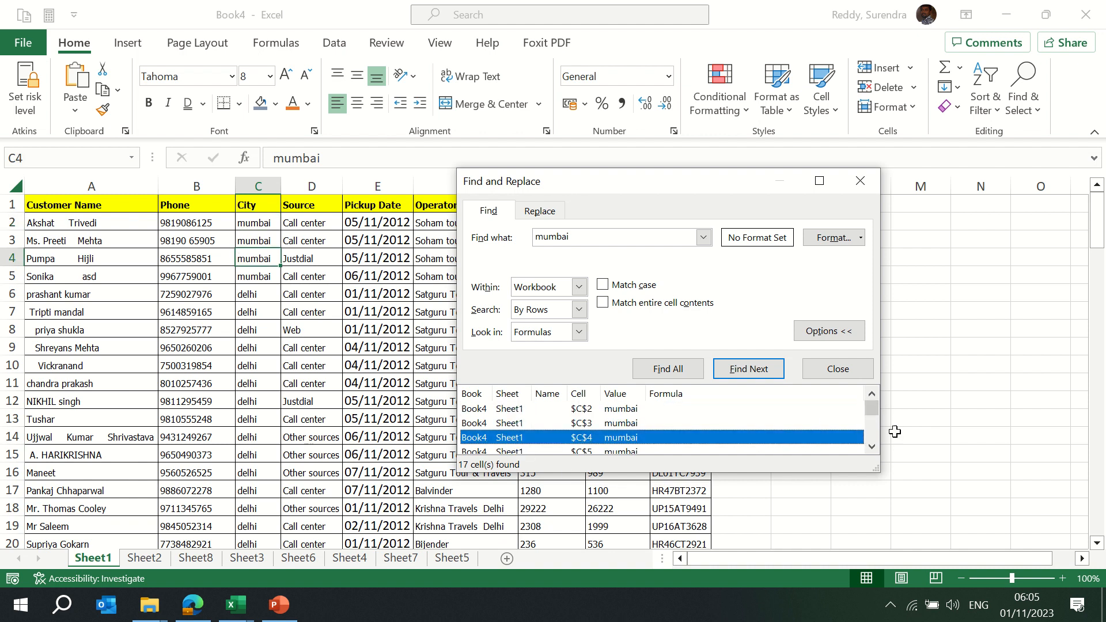
scroll(874, 448, "down", 1)
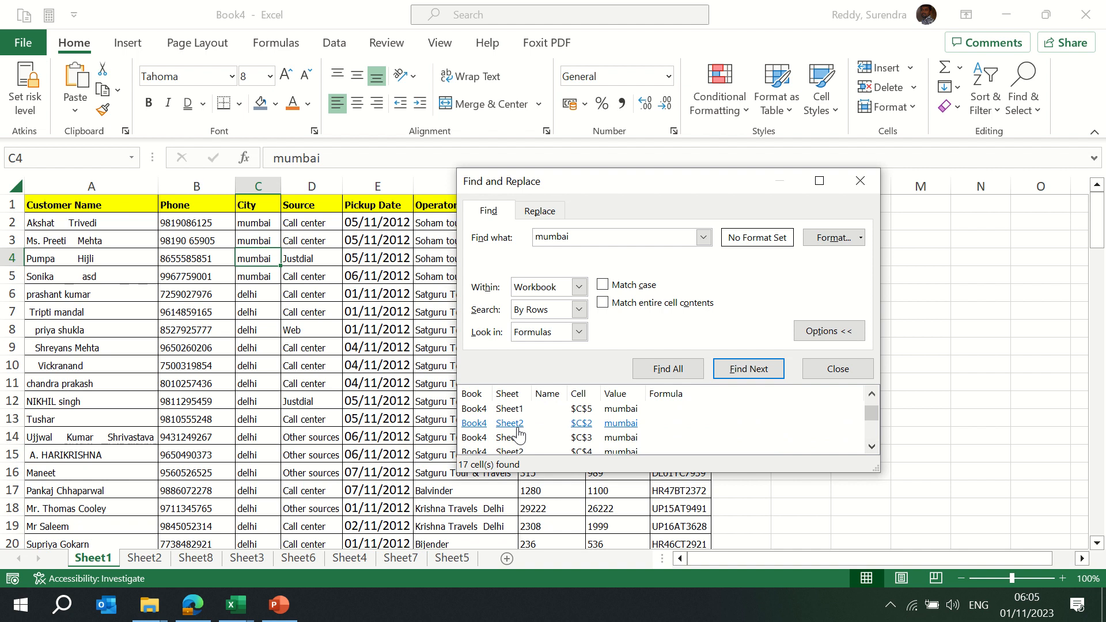
left_click(518, 429)
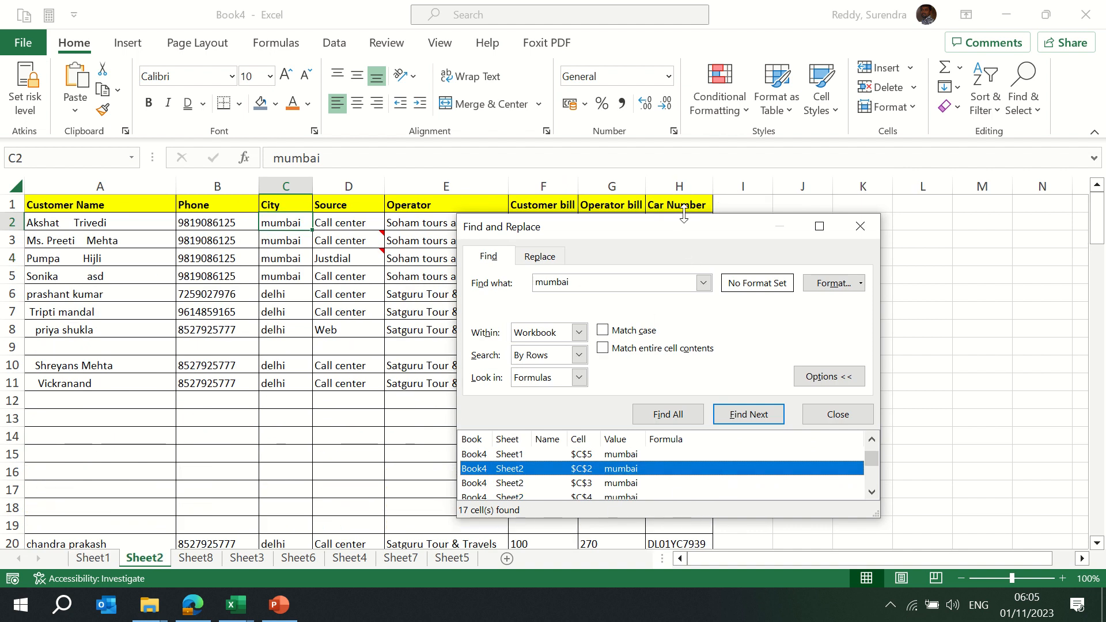
Run a case-sensitive search for Mumbai, which finds no results
left_click_drag(684, 226, 626, 173)
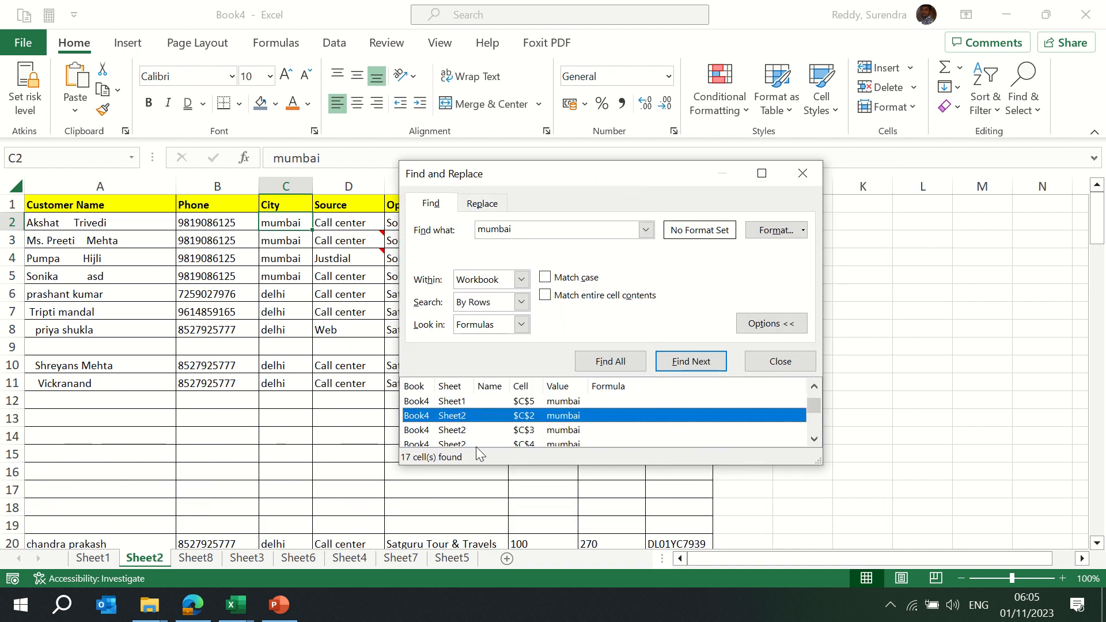
left_click(552, 229)
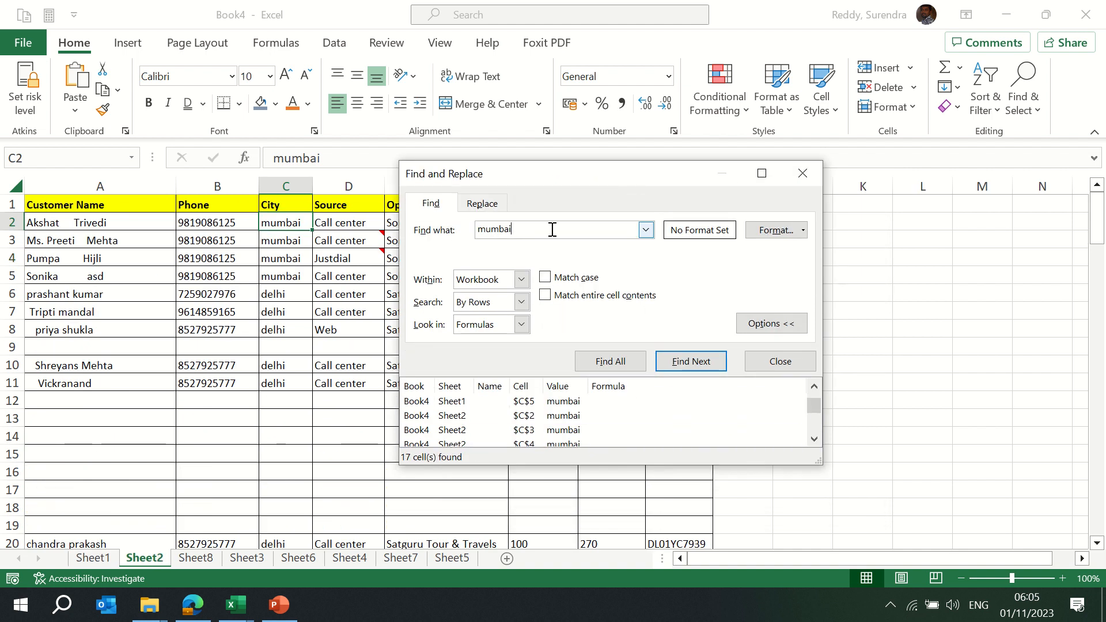
left_click(546, 278)
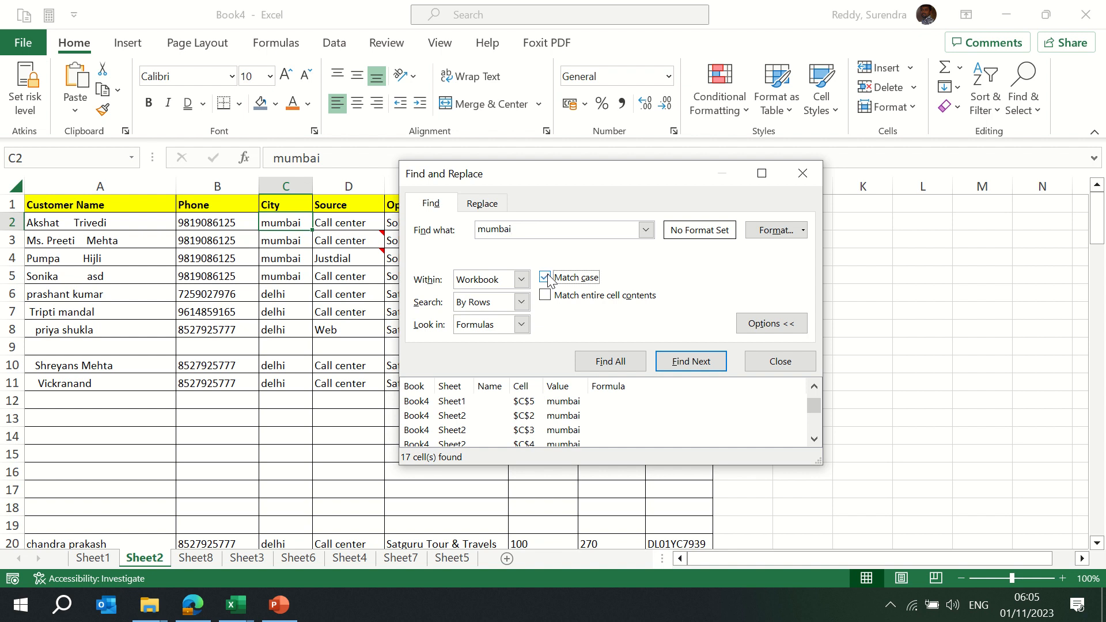
double_click(484, 229)
type("Mumbai")
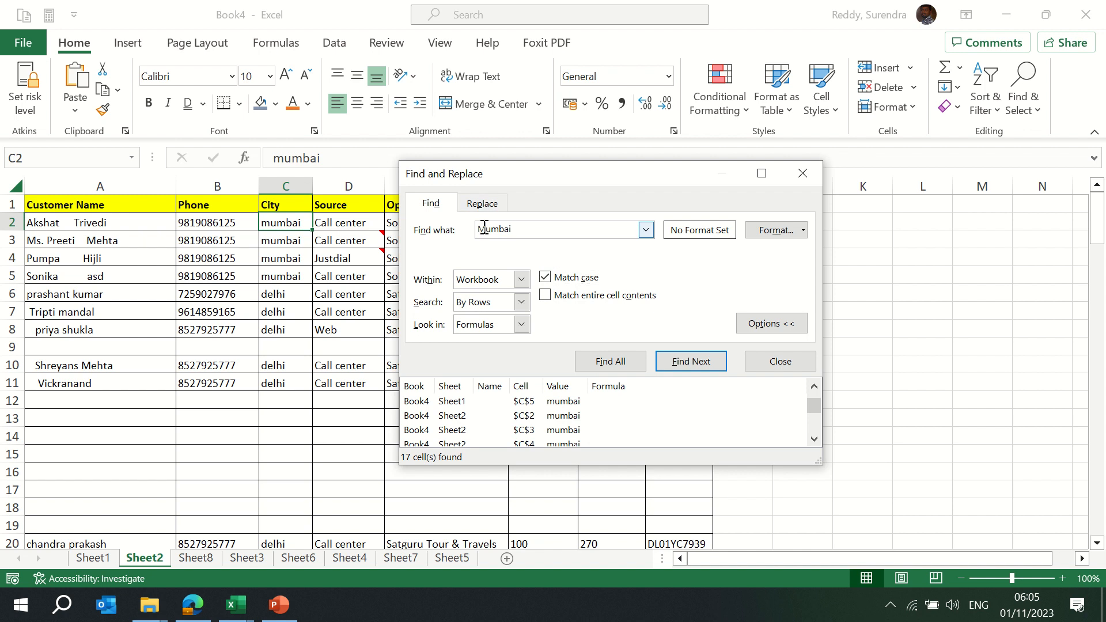
left_click(604, 362)
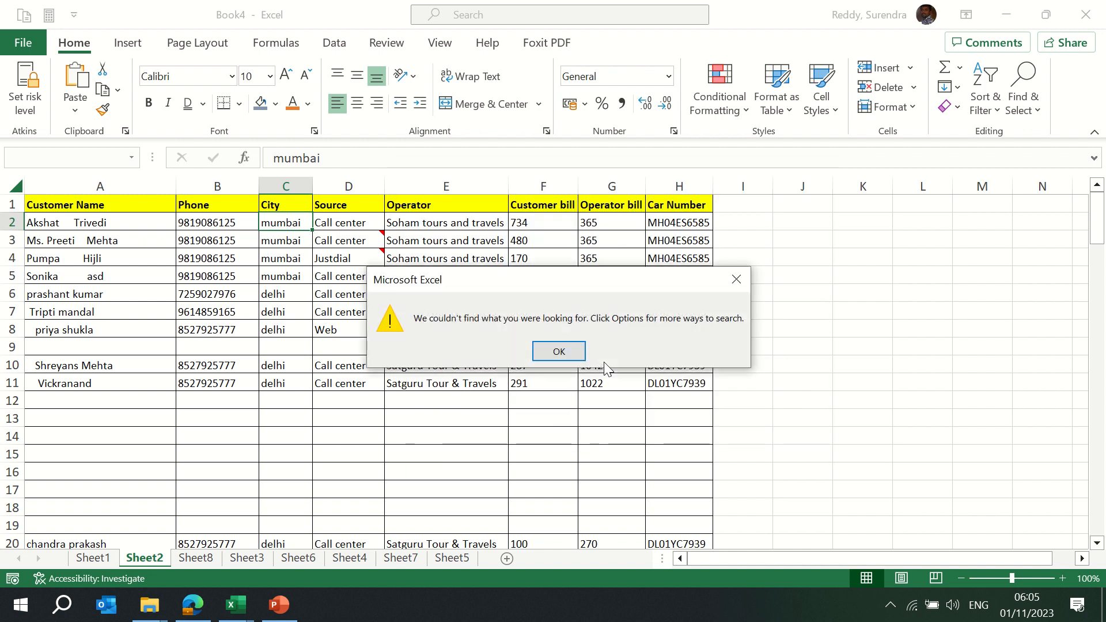
left_click(559, 352)
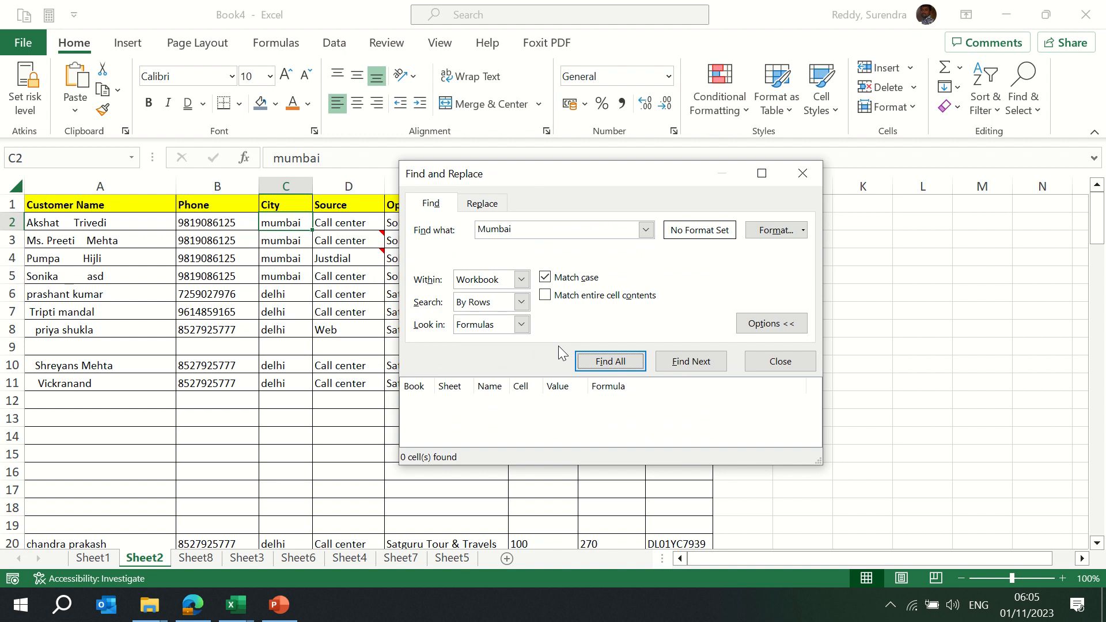
Find whole-cell Mumbai matches on the current sheet only, ignoring case, finding 4 cells
left_click(552, 281)
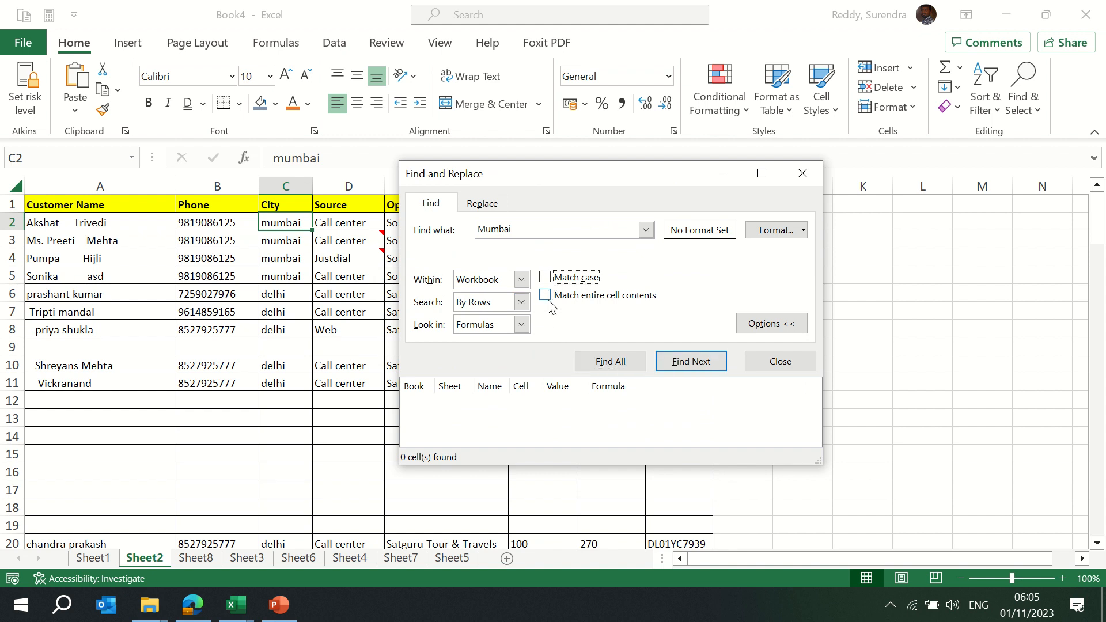
left_click(545, 296)
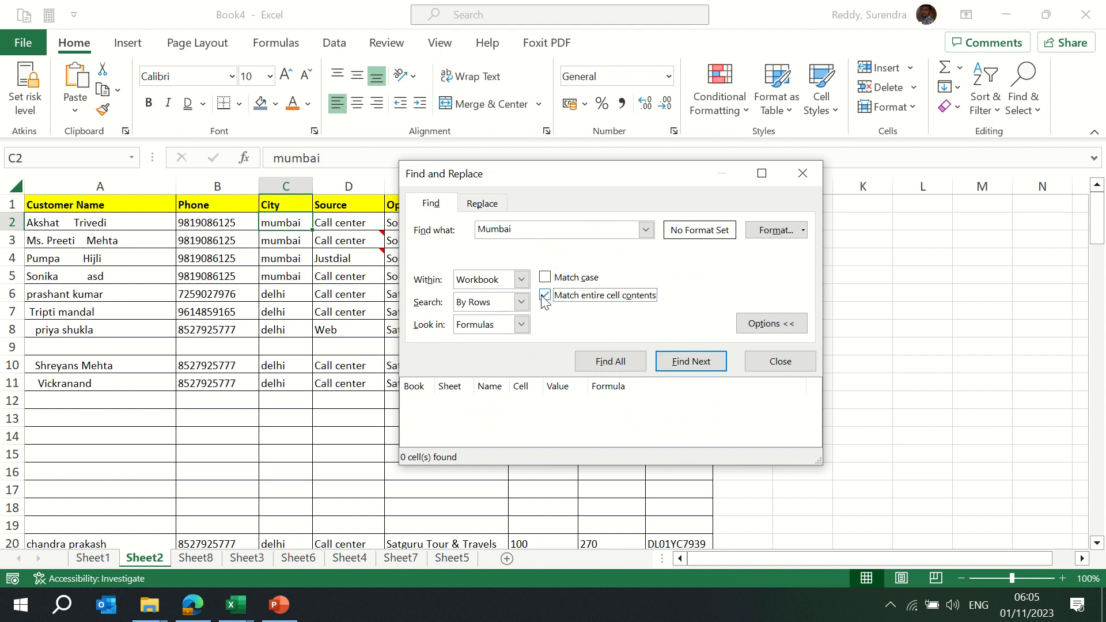
left_click(603, 363)
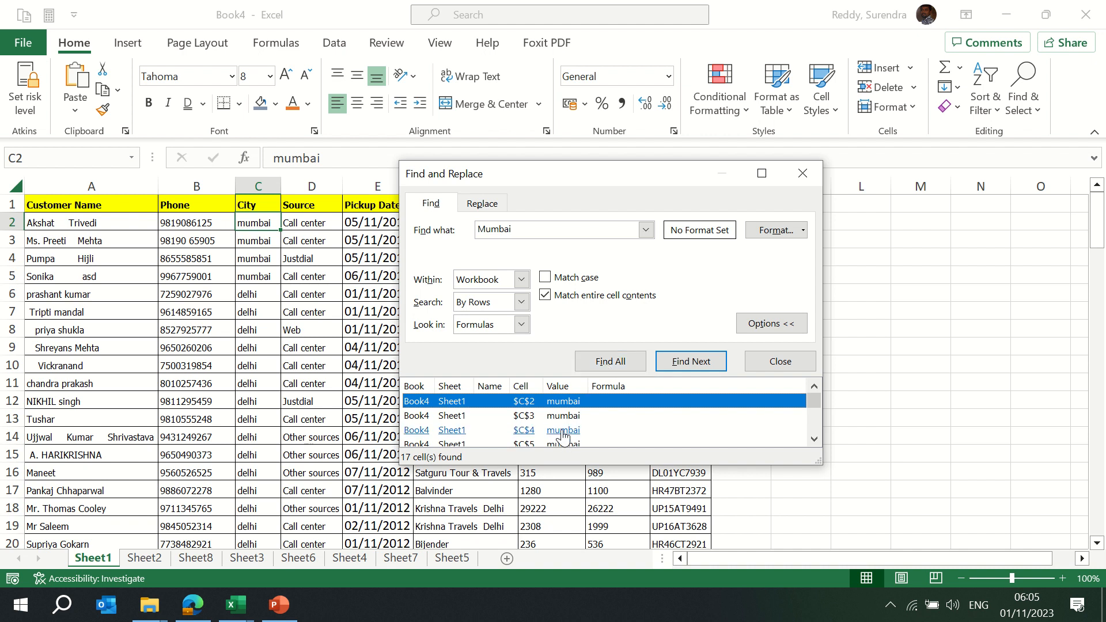
left_click(521, 280)
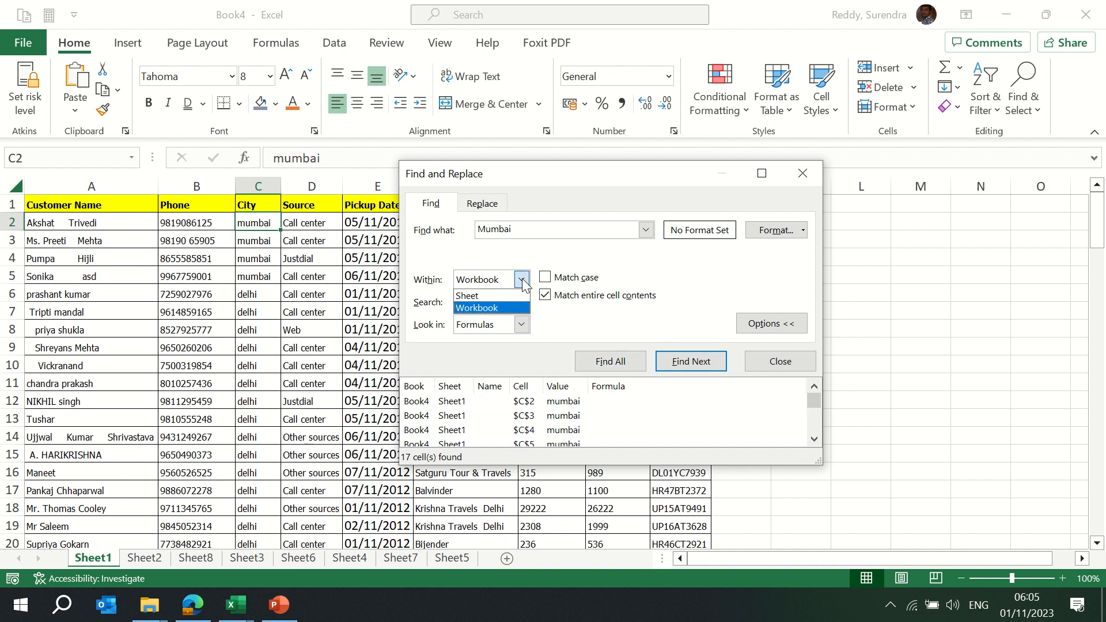
left_click(489, 297)
left_click(624, 363)
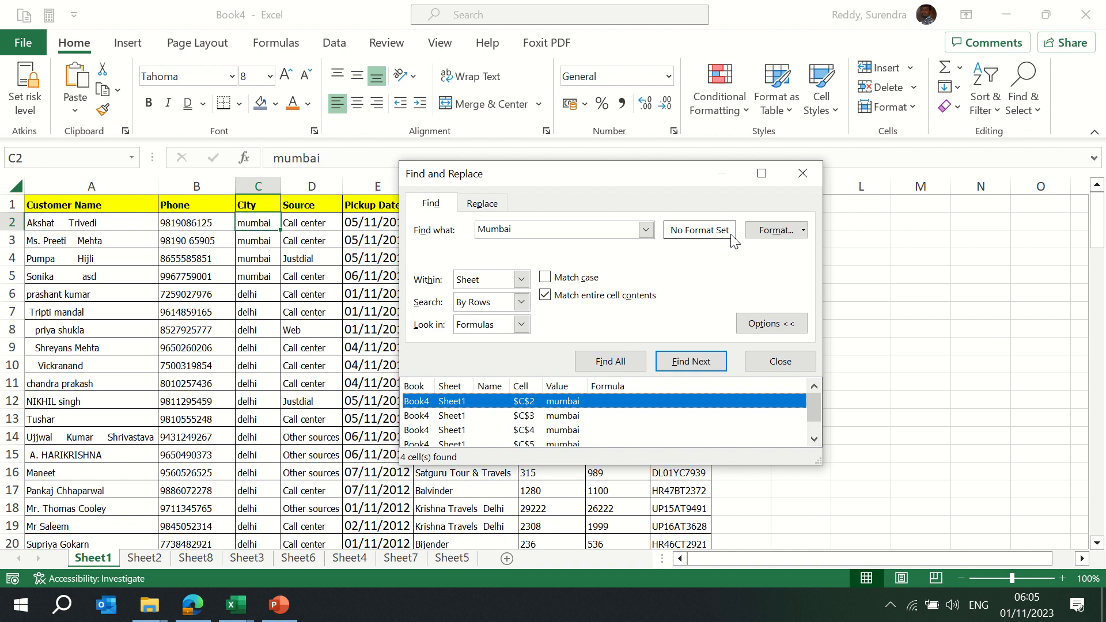
Open and cancel the Find Format dialog, then switch to the Replace page
left_click(772, 230)
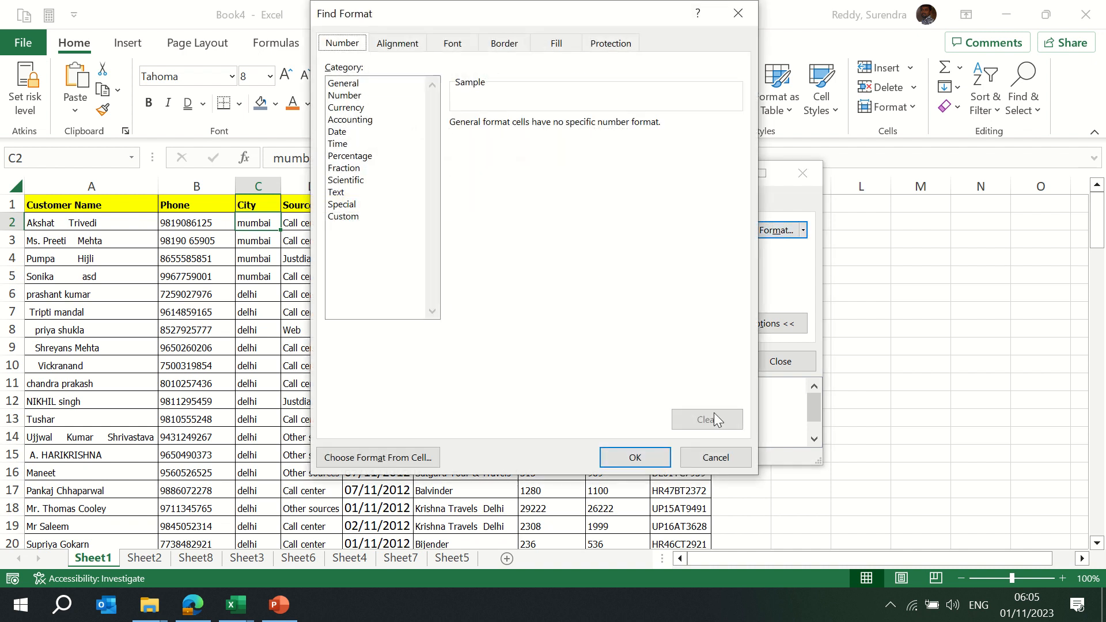
left_click(715, 458)
left_click(473, 206)
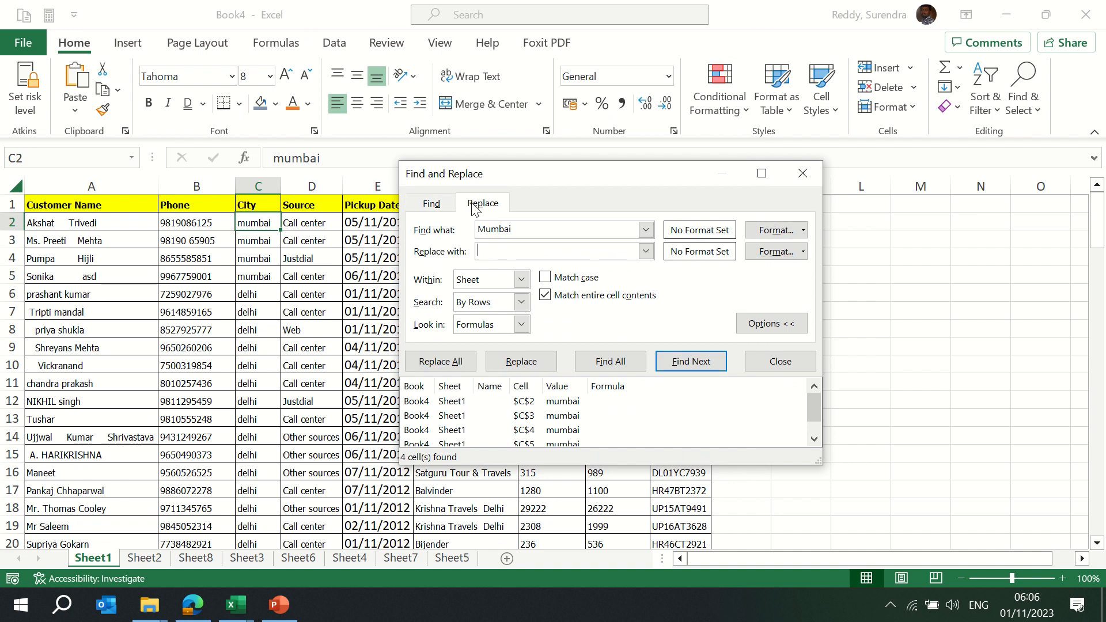
Replace the first mumbai match, in C2, with Bombay
left_click_drag(526, 231, 439, 222)
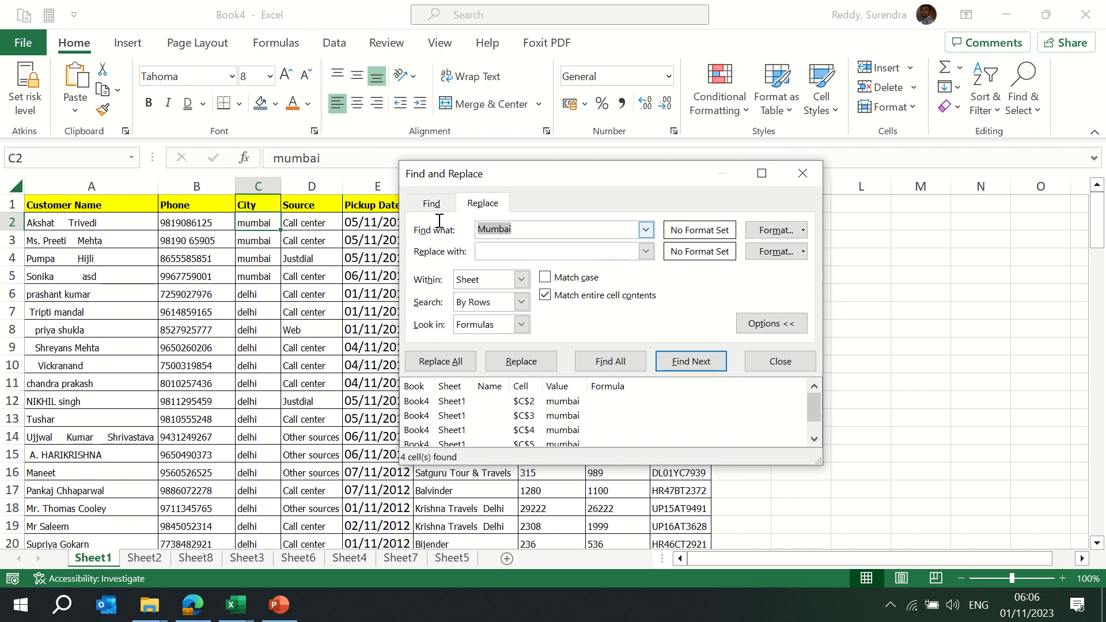
type("mum")
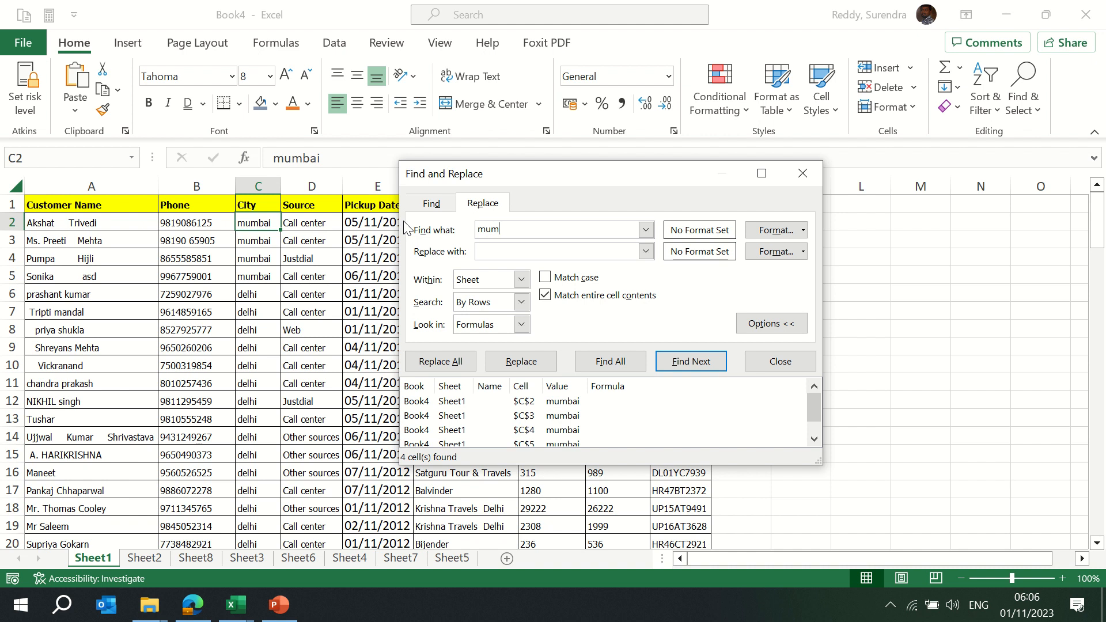
type("bai")
type("Bomba")
type("y")
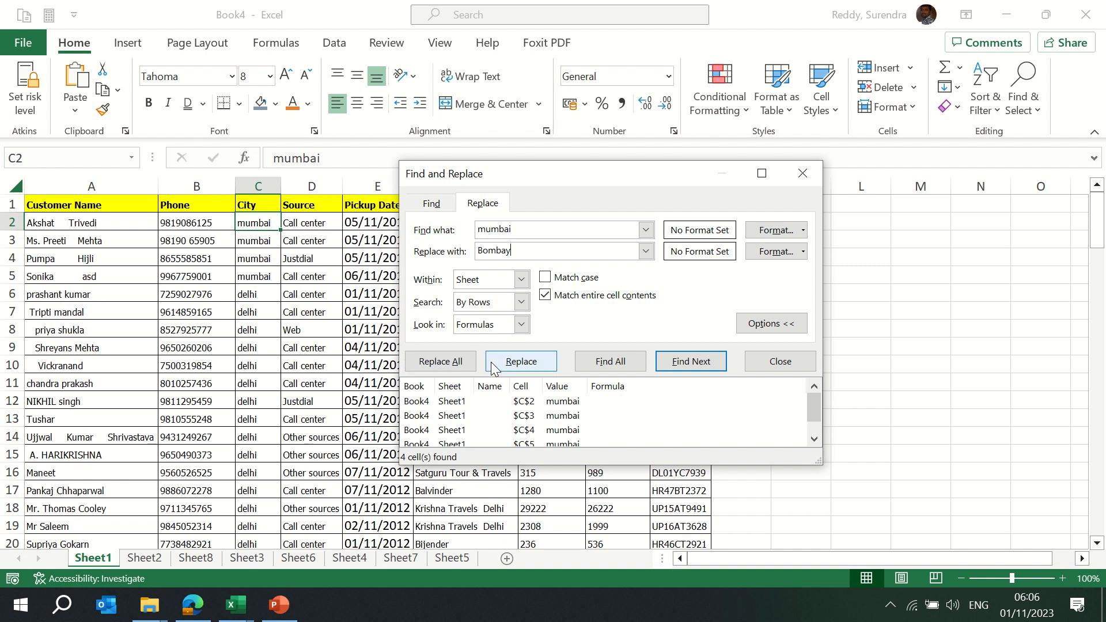
left_click(536, 367)
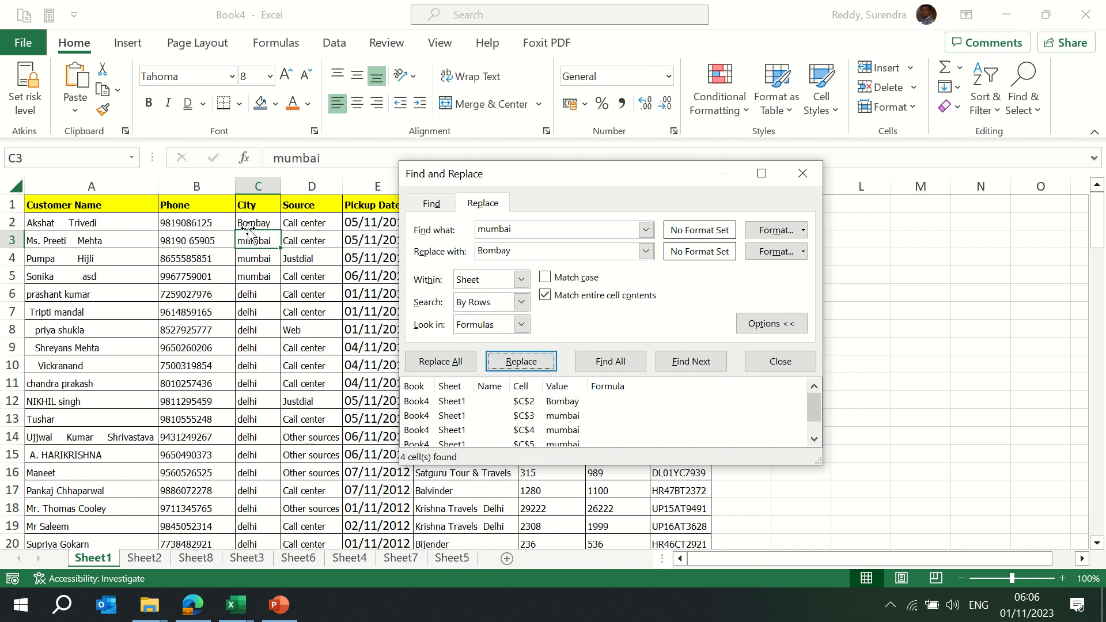
Replace all mumbai with Bombay on Sheet1 (3 cells), then workbook-wide (13 more)
left_click(442, 362)
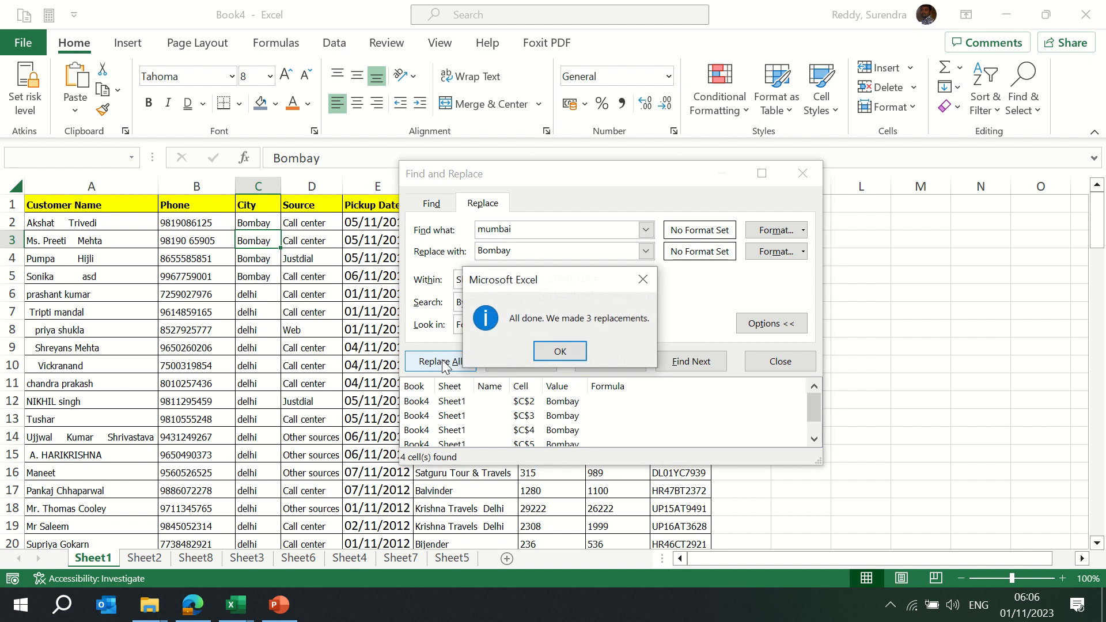
left_click(560, 352)
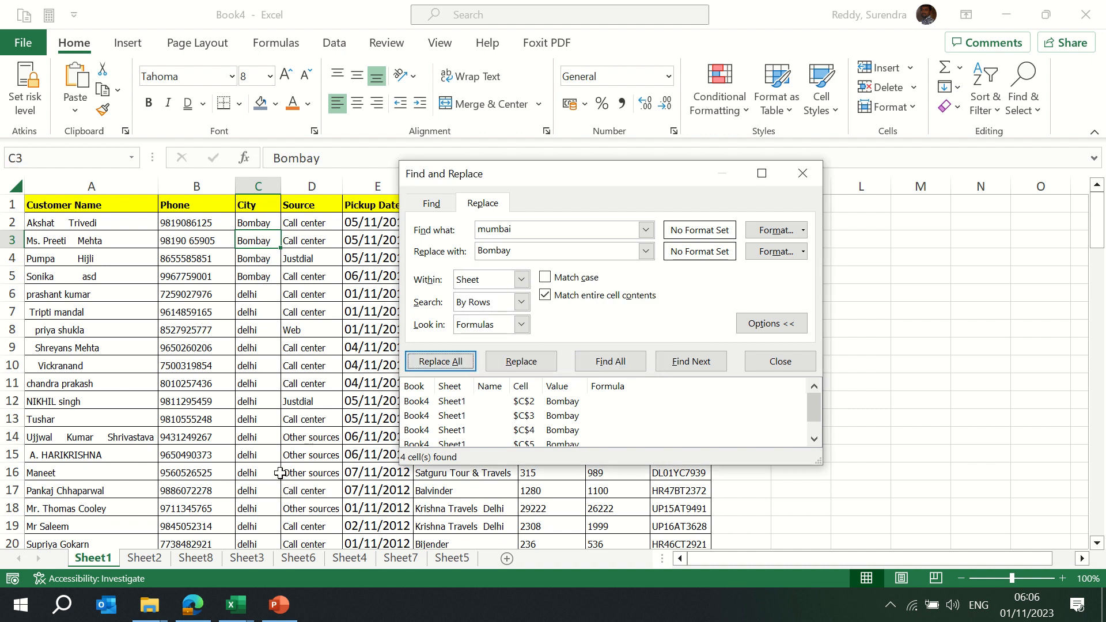
left_click(521, 280)
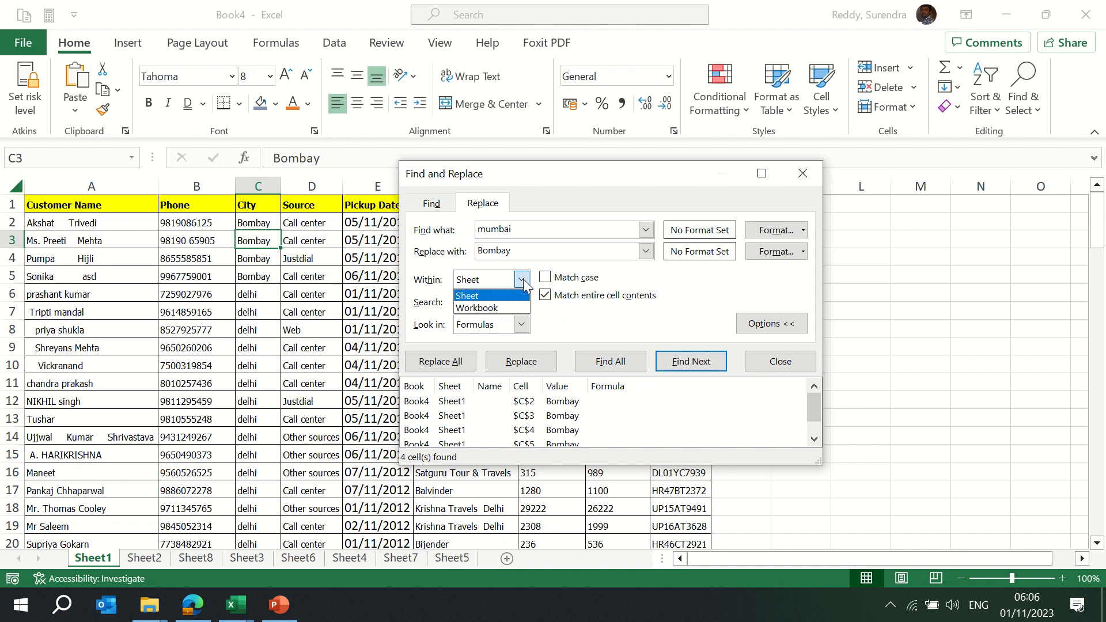
left_click(499, 307)
left_click(439, 370)
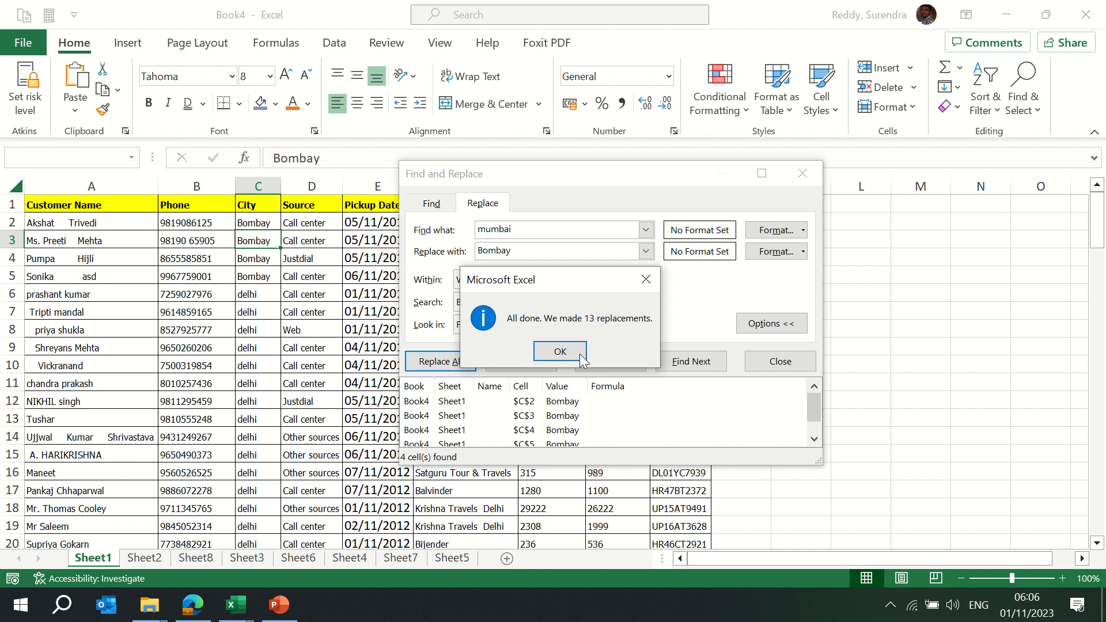
left_click(561, 352)
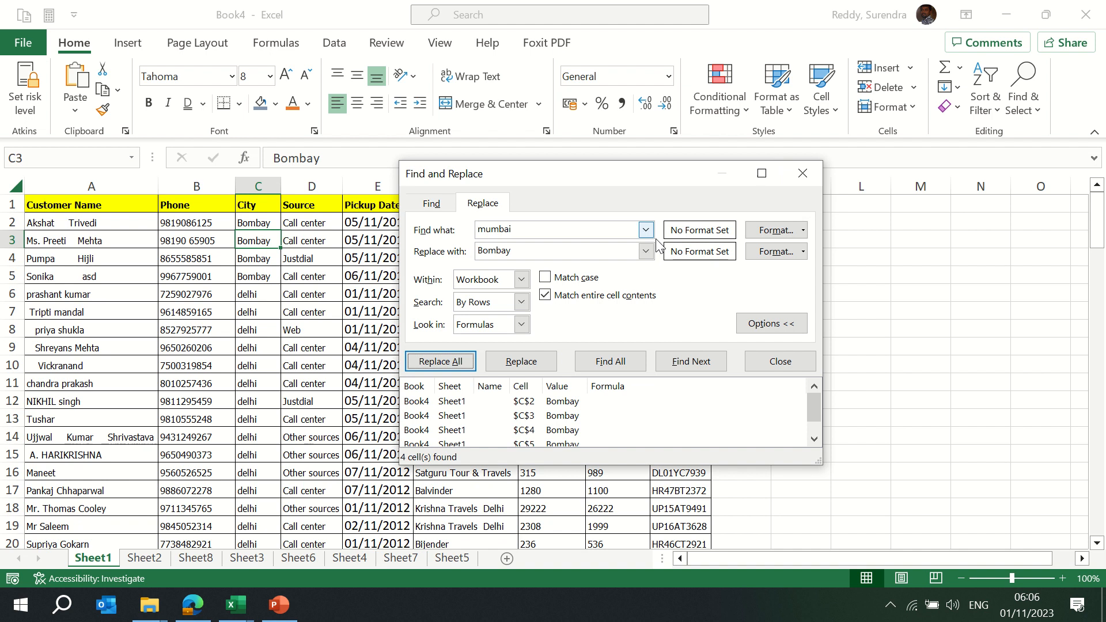
Set Find what to Bombay and Replace with to Bombay - MH
double_click(558, 230)
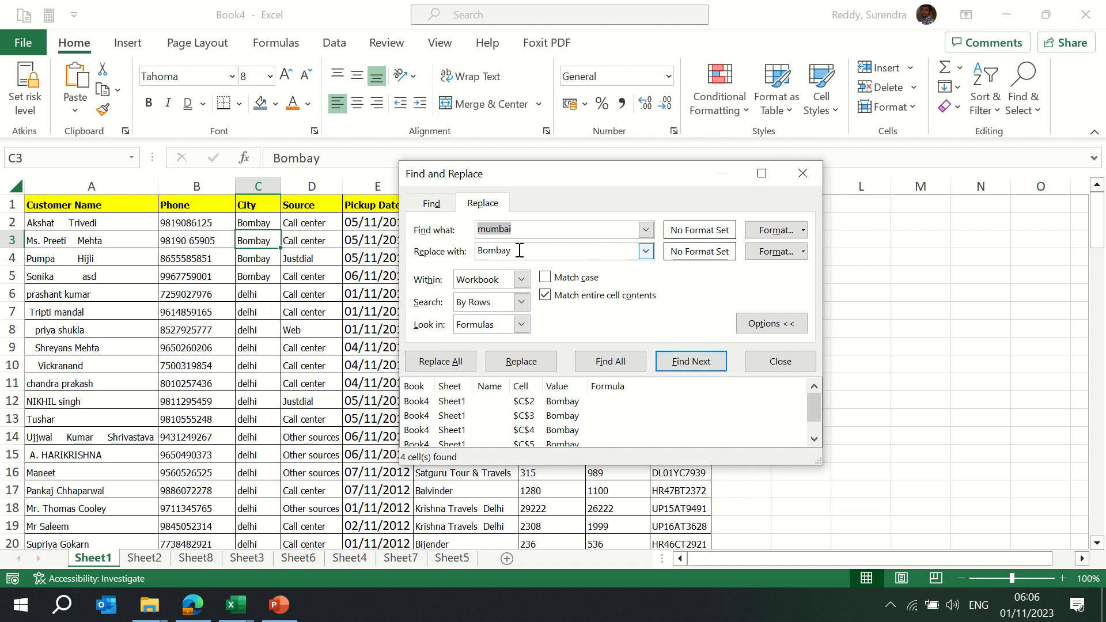
left_click_drag(519, 250, 430, 254)
key("ctrl+c")
left_click_drag(546, 226, 468, 232)
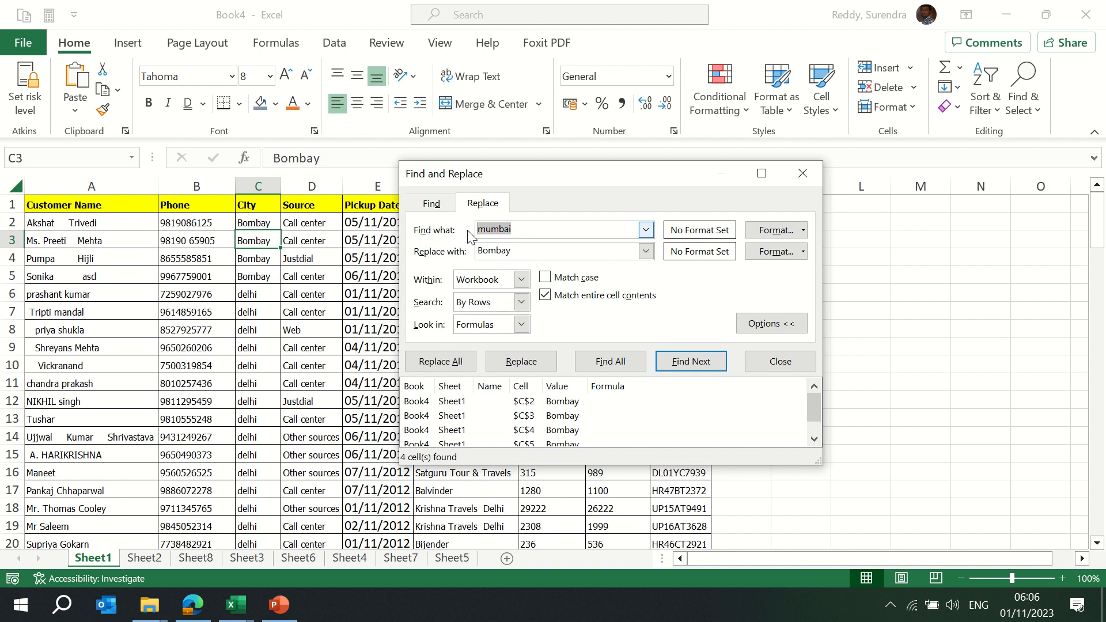
key("ctrl+v")
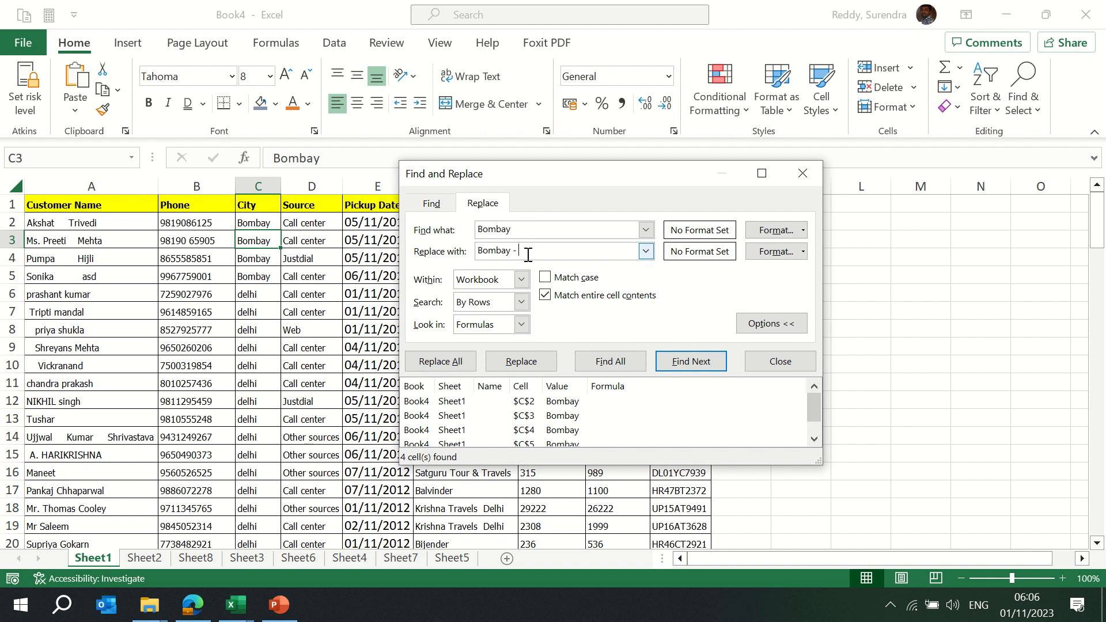
type("H")
Set the replacement format to a gold fill
left_click(803, 252)
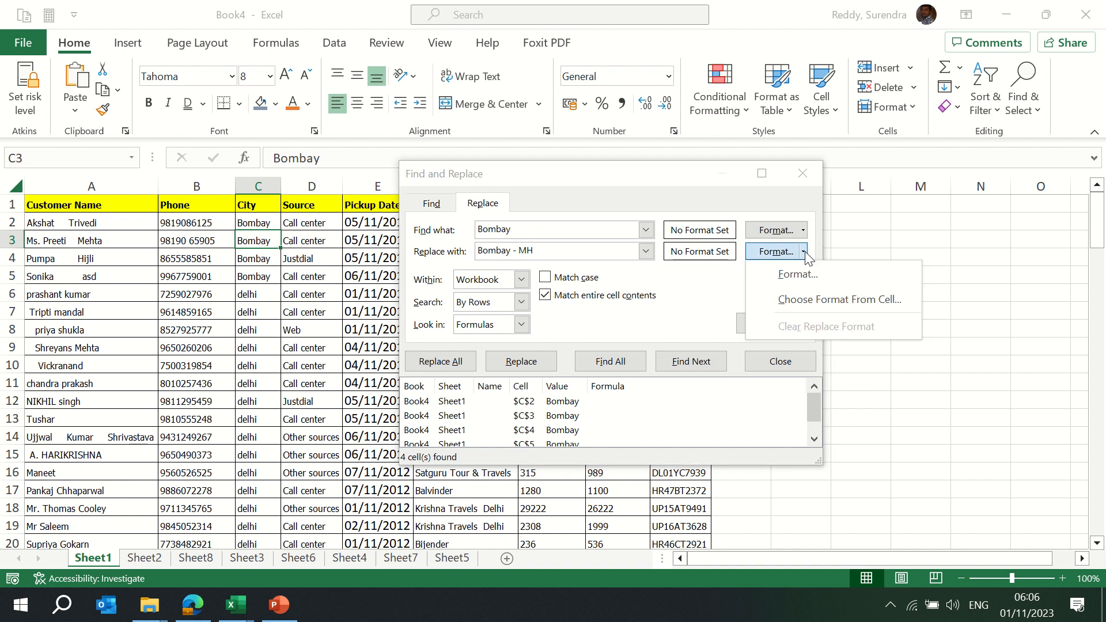
left_click(797, 274)
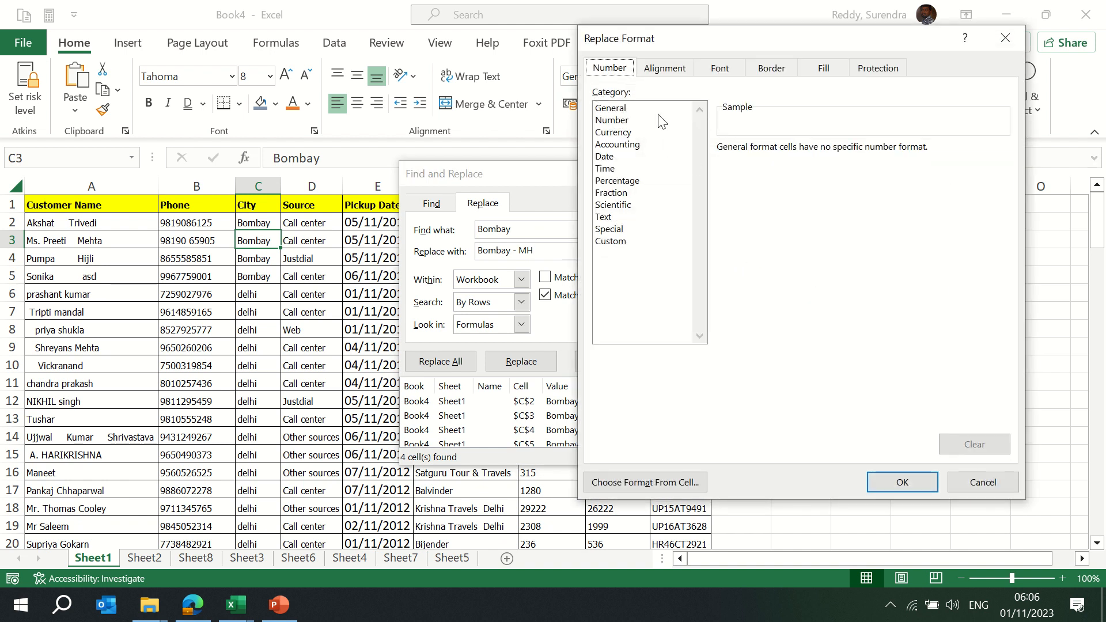
left_click(773, 72)
left_click(822, 70)
left_click(718, 128)
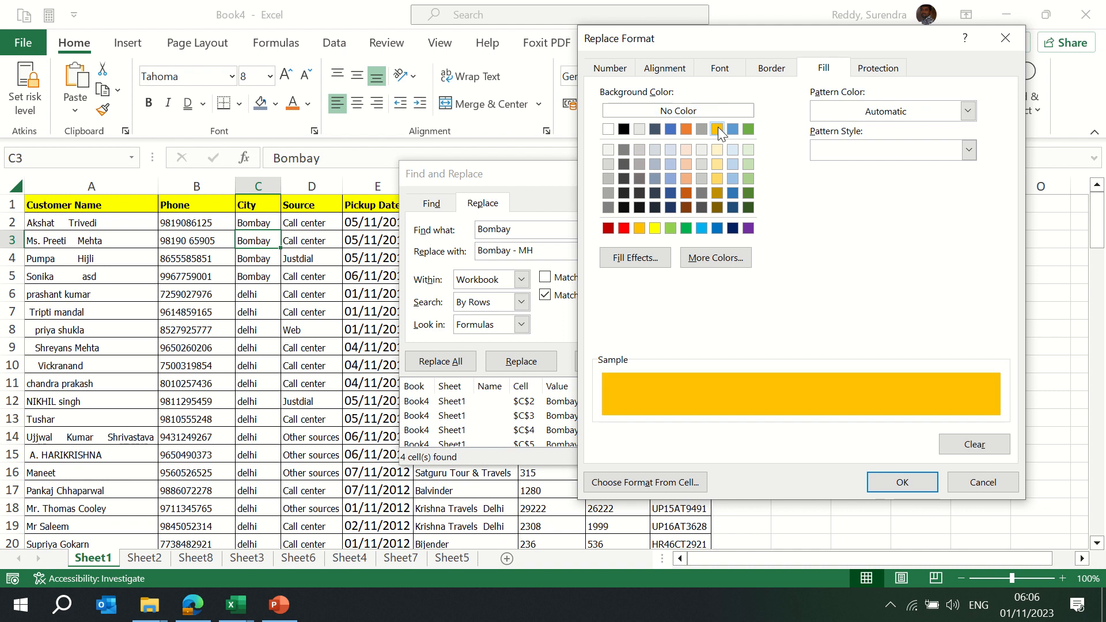
left_click(899, 482)
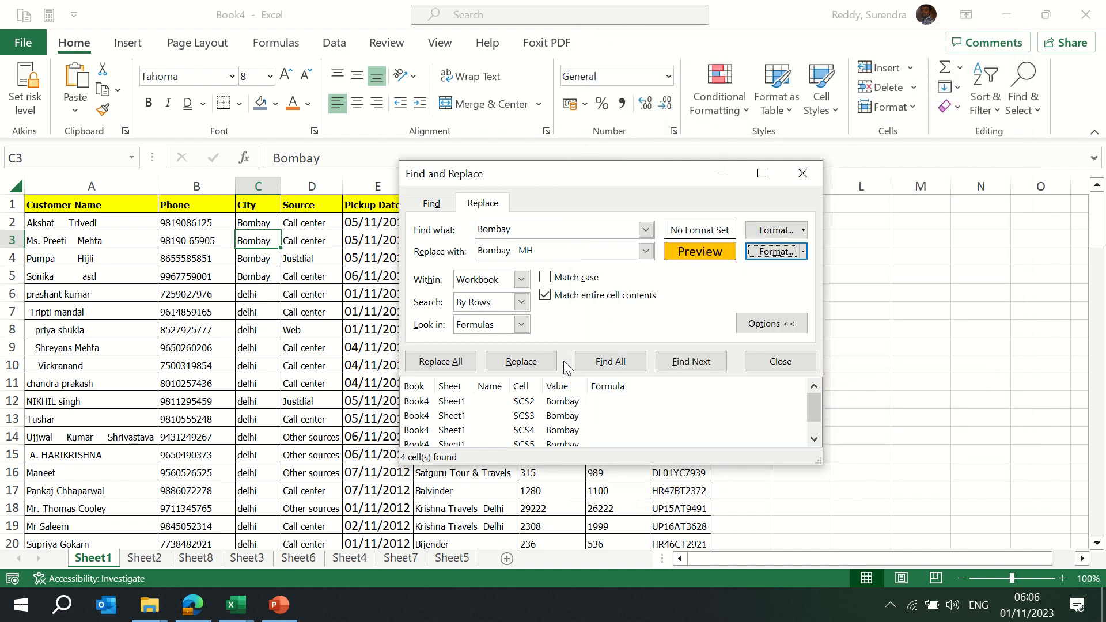
Replace all Bombay entries with gold-filled Bombay - MH and close the dialog
left_click(507, 363)
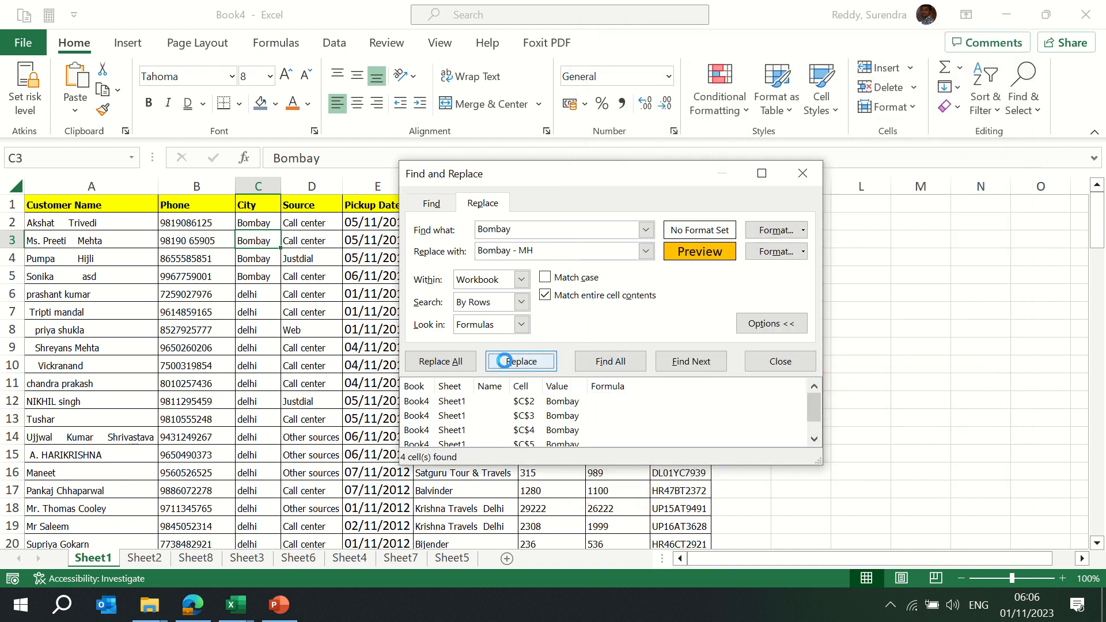
left_click(440, 361)
left_click(560, 353)
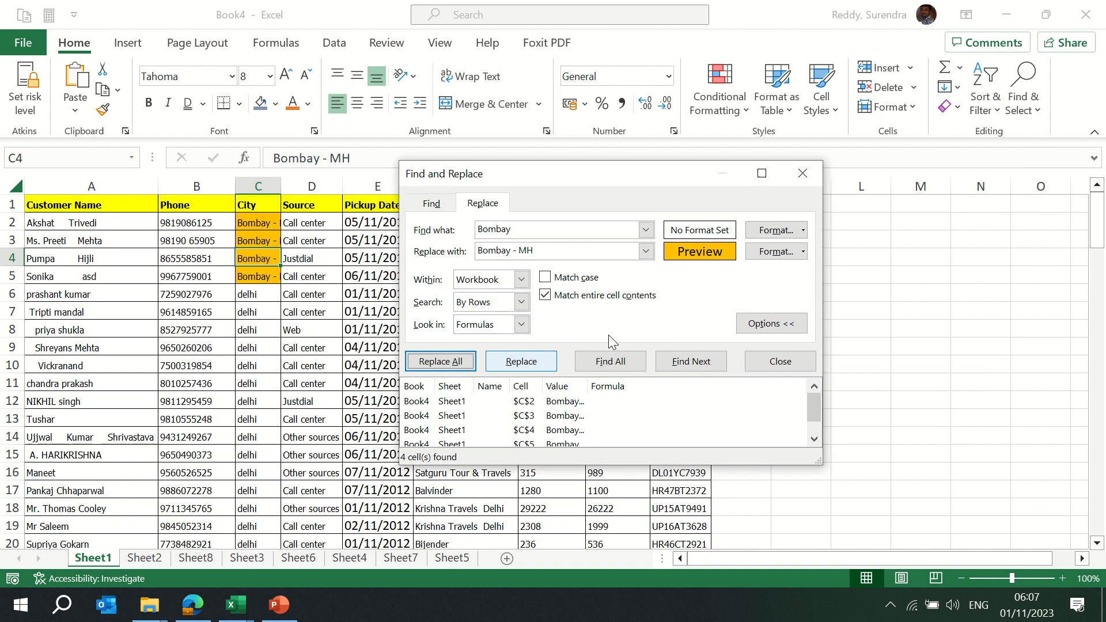
left_click(782, 361)
key("ctrl+space")
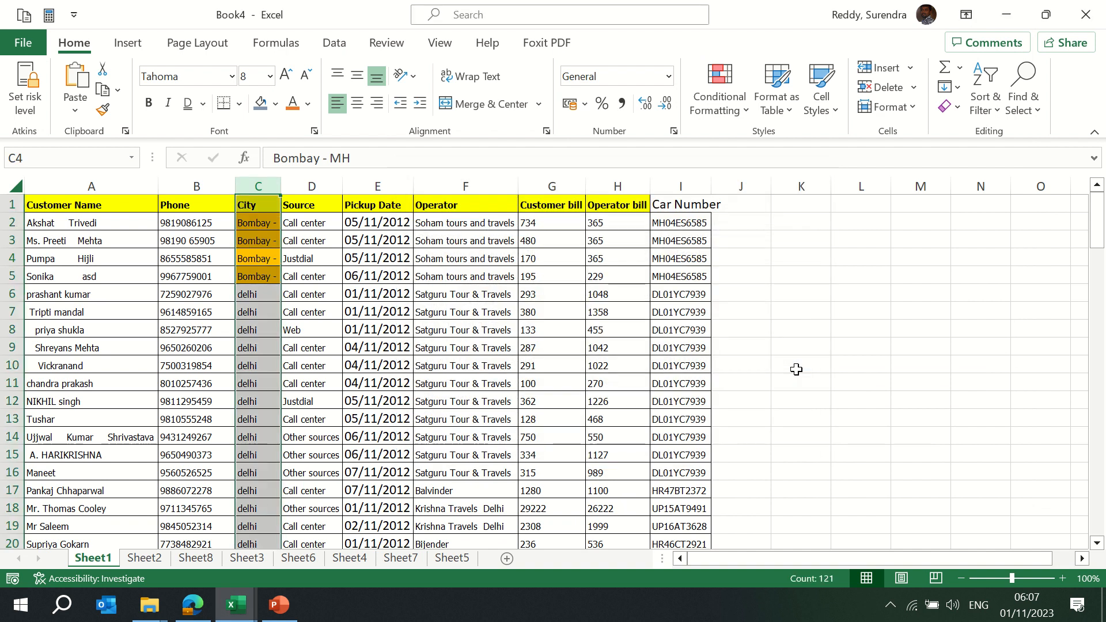
Autofit the City column width and move to the delhi entry in C6
key("alt+o")
key("c")
key("a")
key("Up")
key("Up")
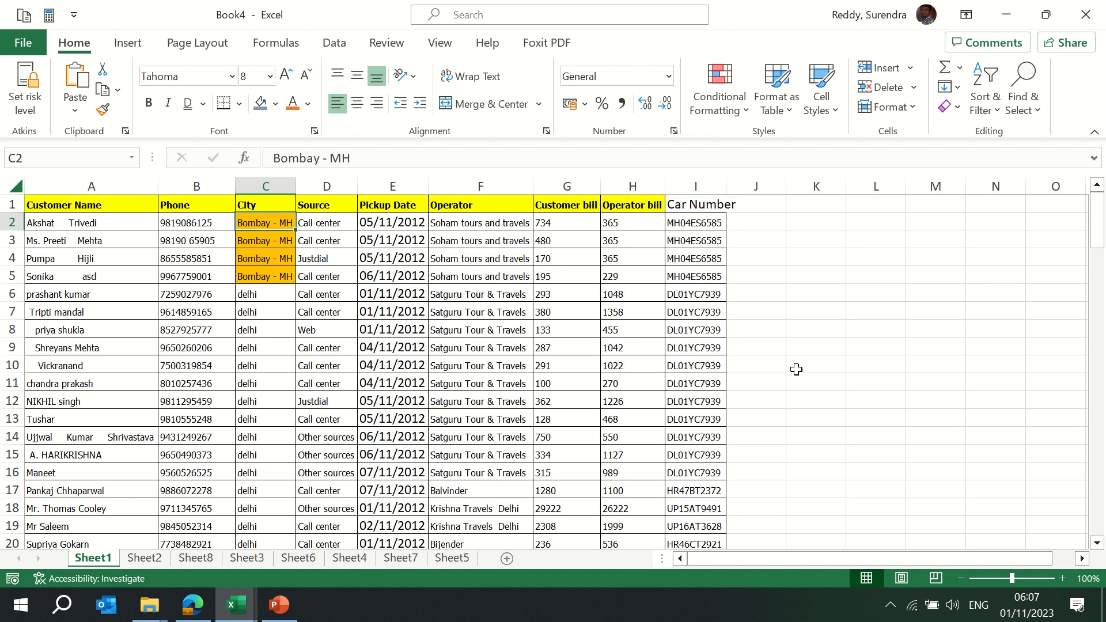
key("Down")
key("Down")
key("Down")
key("Down")
key("Down")
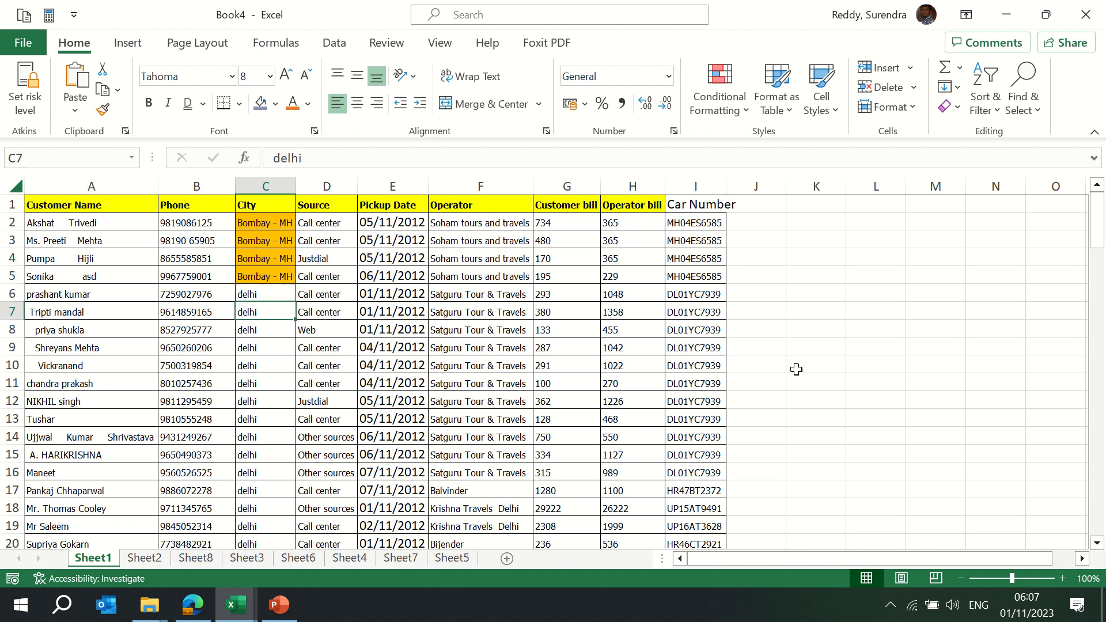
key("Up")
In Find and Replace, set both the search term and replacement to delhi
key("ctrl+c")
key("ctrl+f")
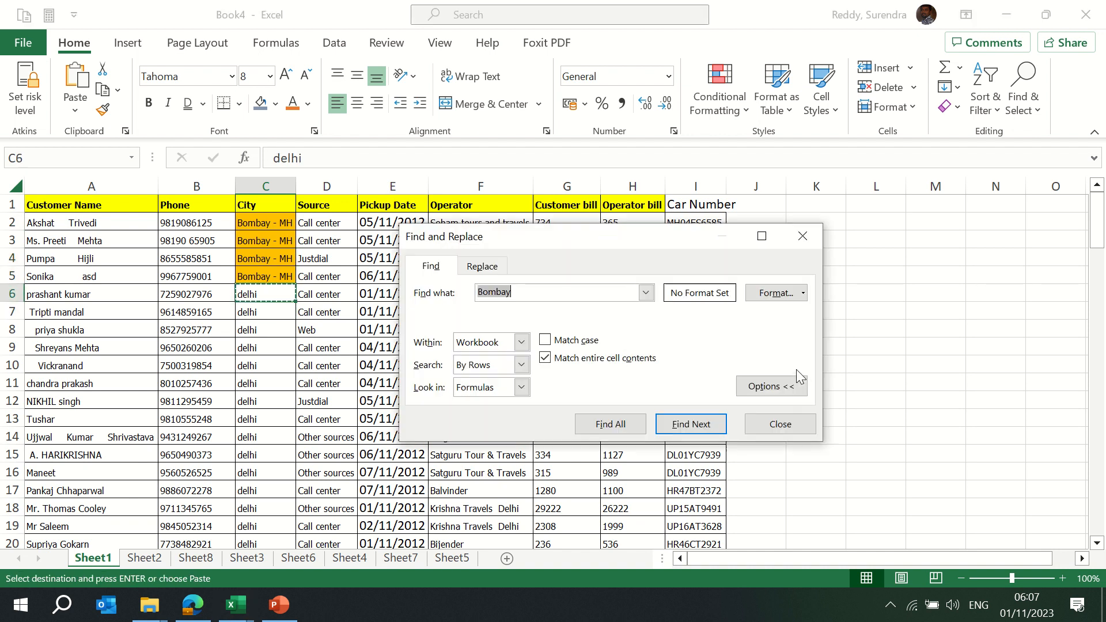
key("ctrl+v")
left_click(501, 267)
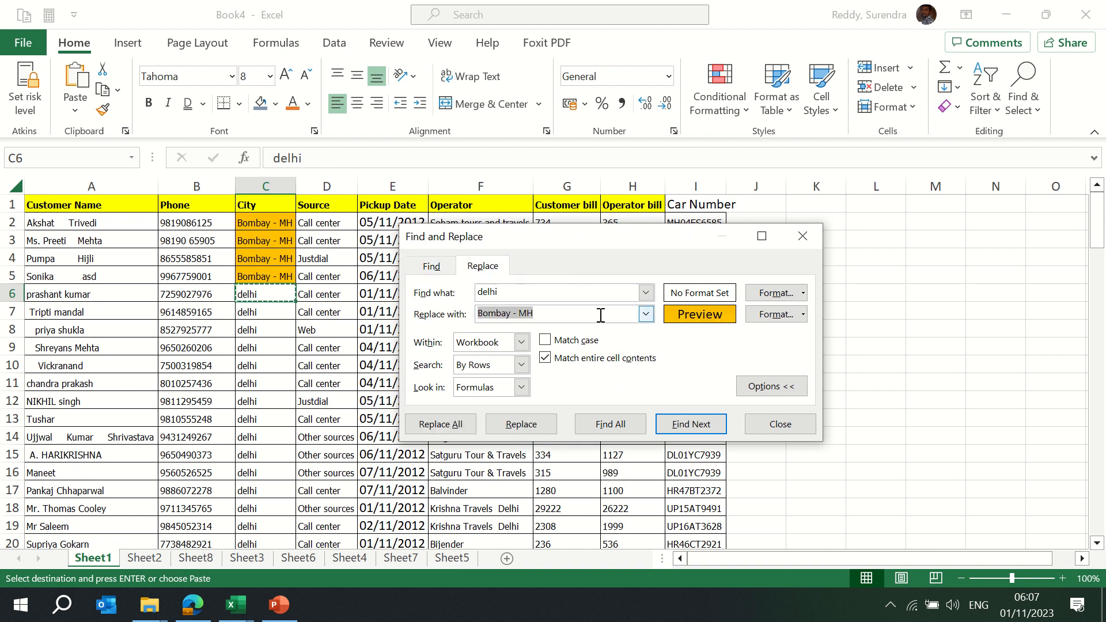
key("ctrl+v")
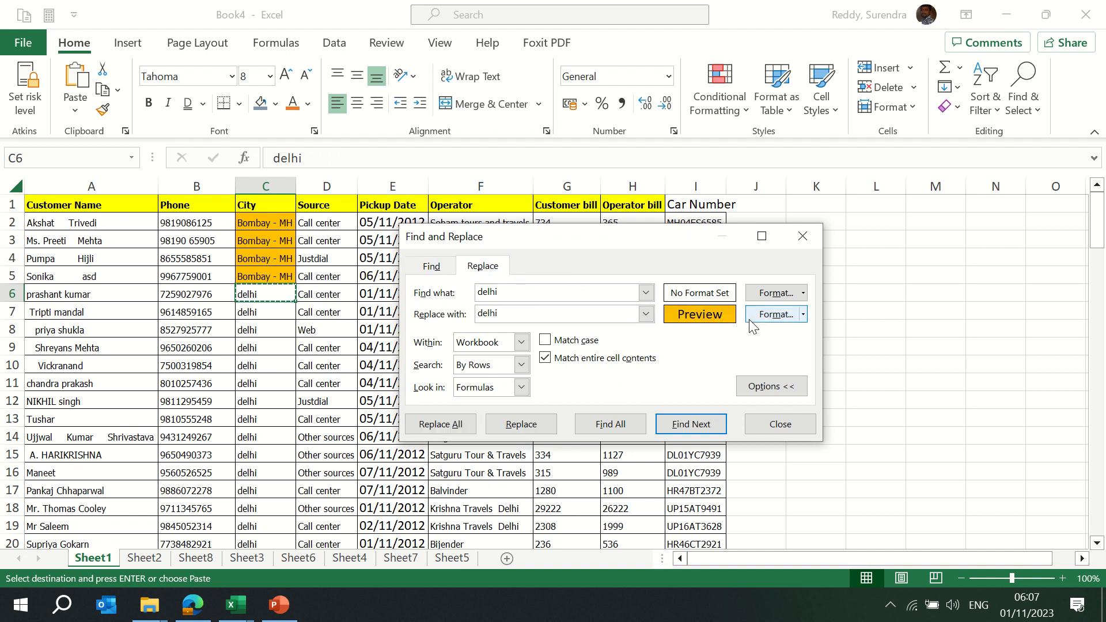
Apply a light orange fill to all 231 delhi cells and close the dialog
left_click(804, 315)
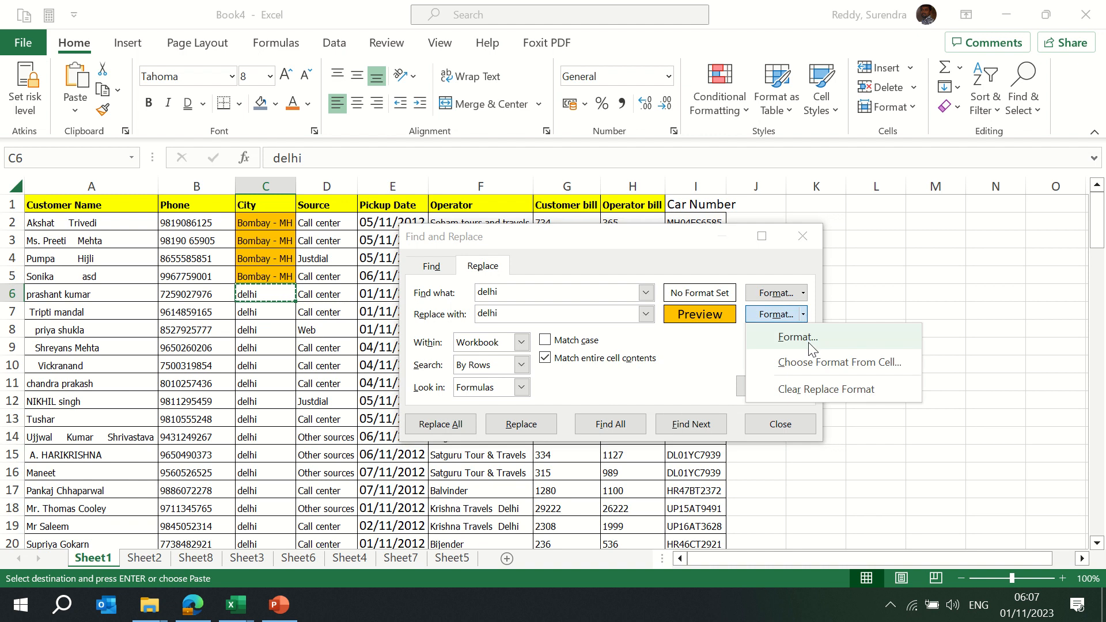
left_click(810, 340)
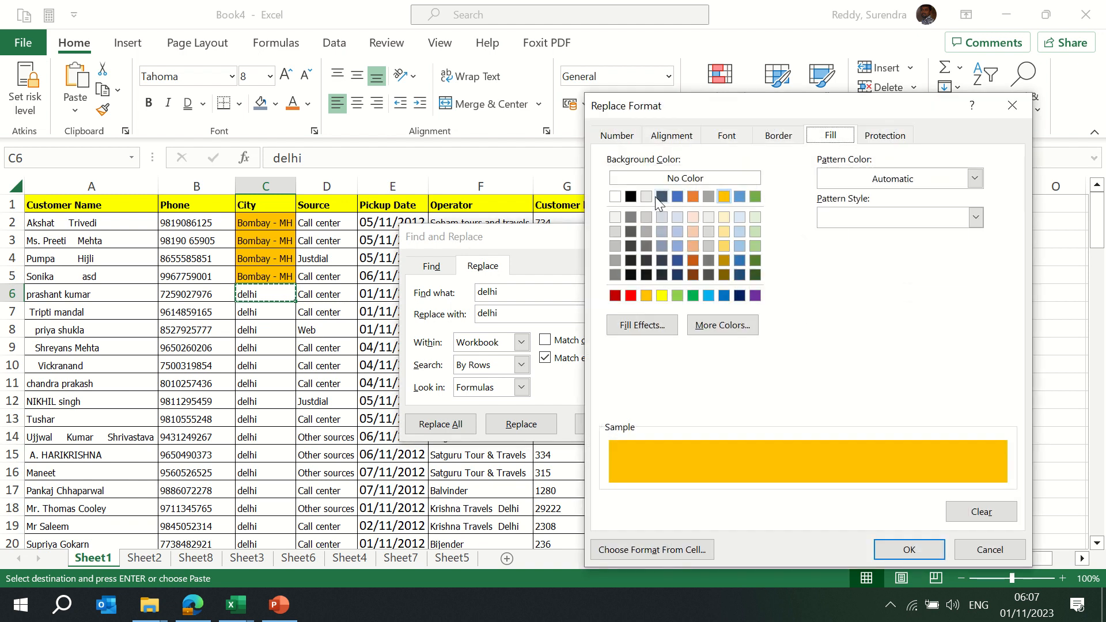
left_click(693, 246)
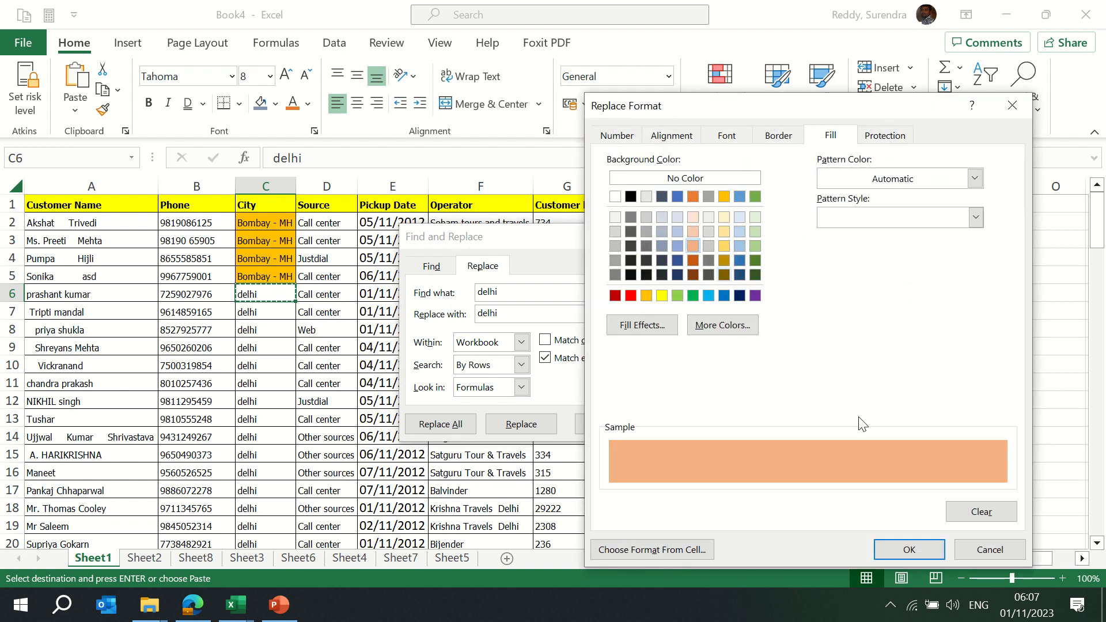
left_click(910, 550)
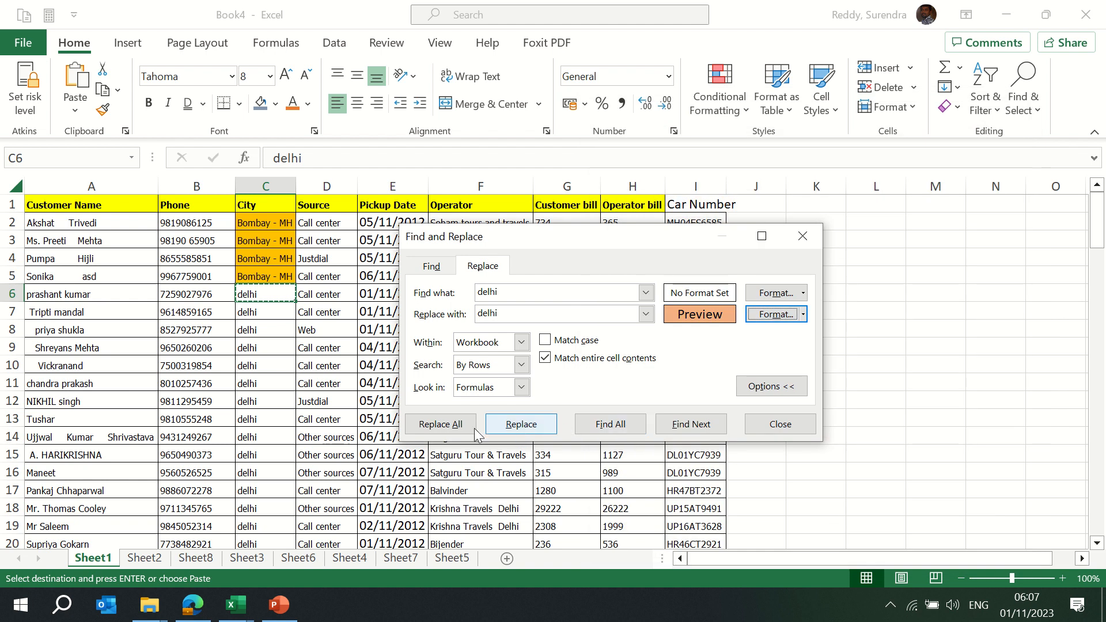
left_click(449, 424)
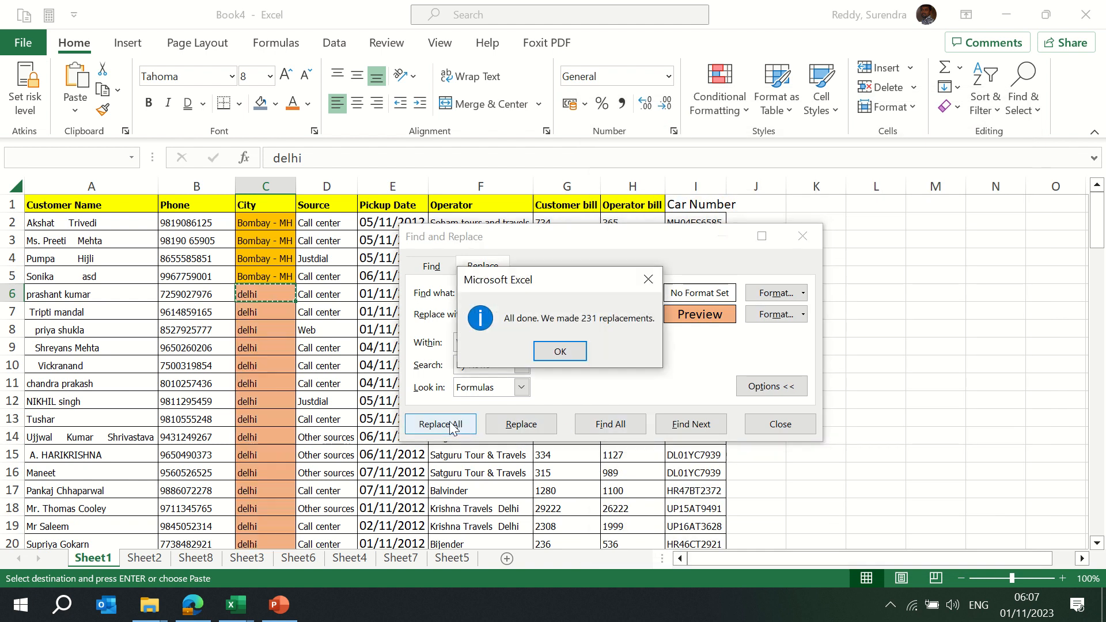
left_click(560, 351)
key("Escape")
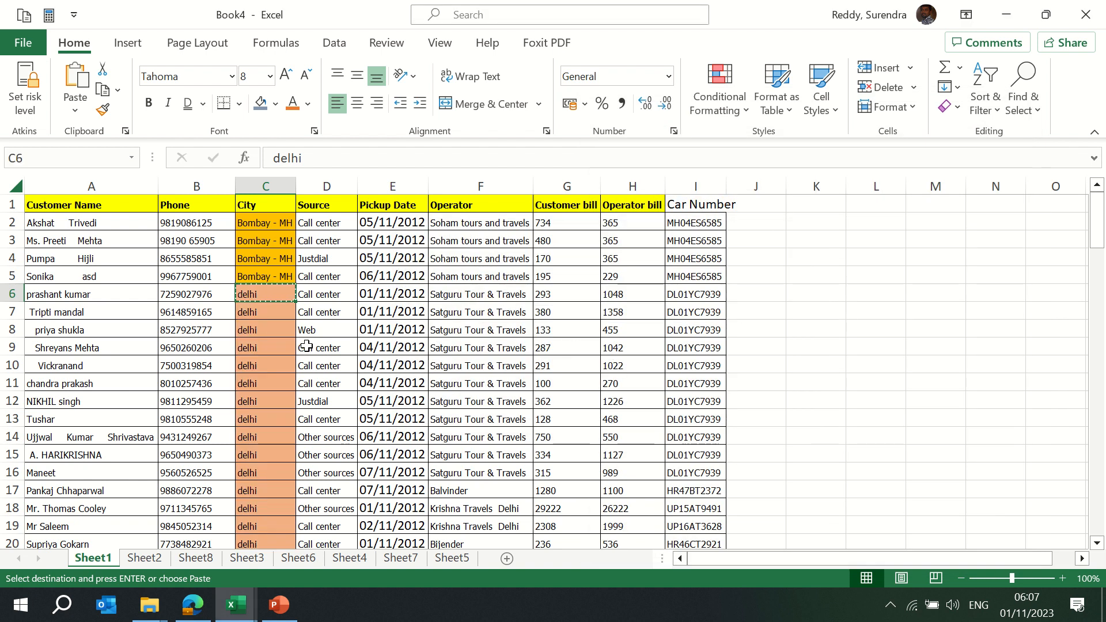
left_click(274, 350)
Insert a blank column E before Pickup Date, undoing an accidental pasted delhi column
key("ctrl+Down")
key("ctrl+Up")
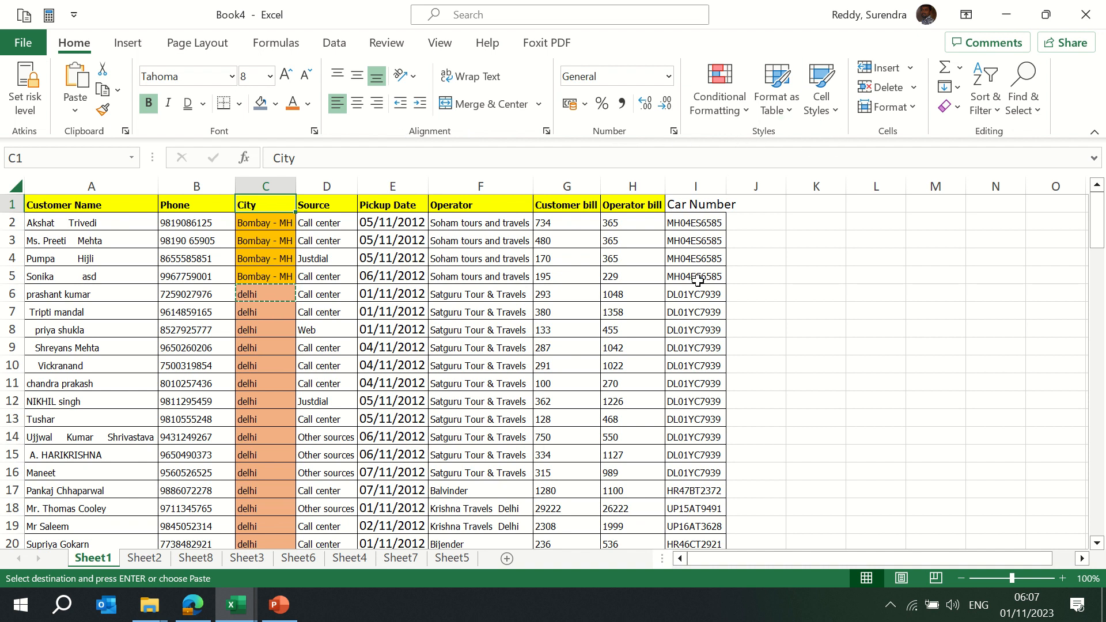
left_click(393, 185)
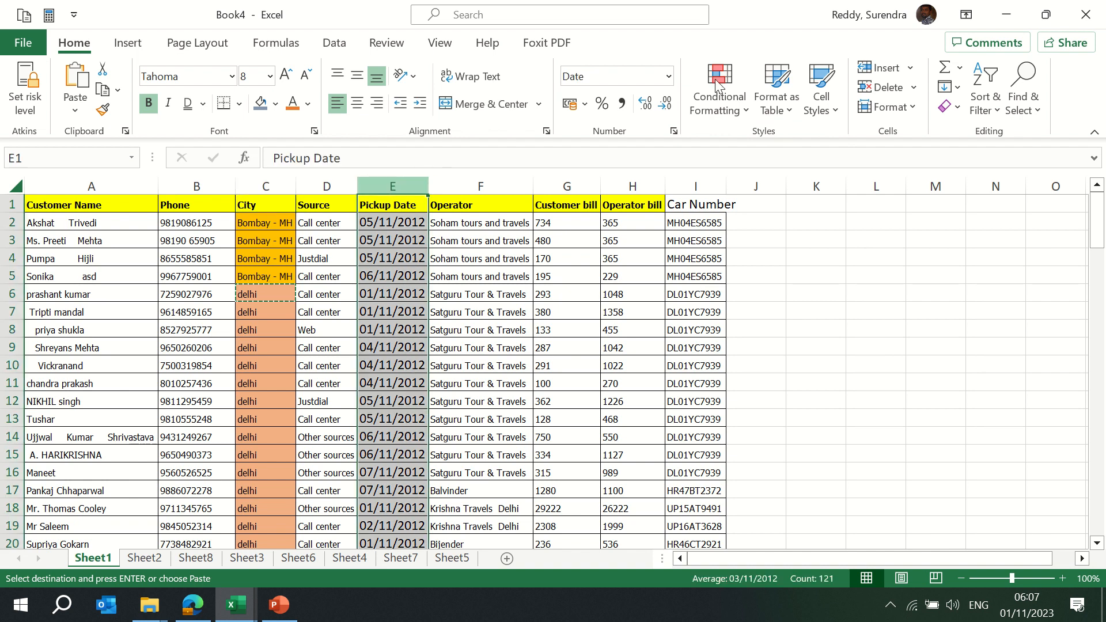
left_click(886, 68)
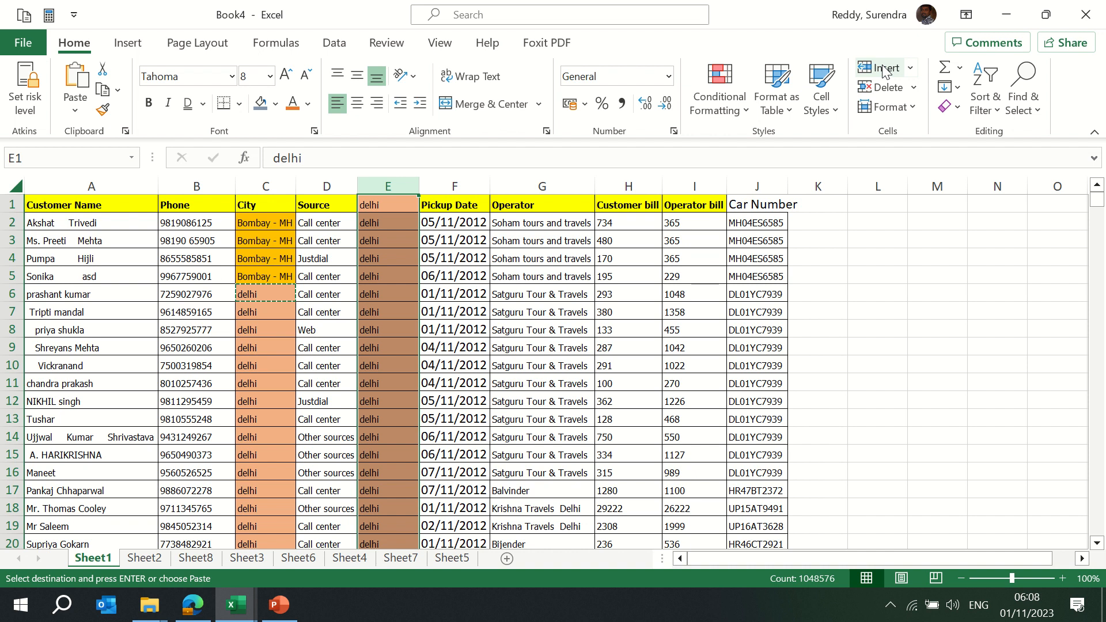
key("Escape")
key("ctrl+z")
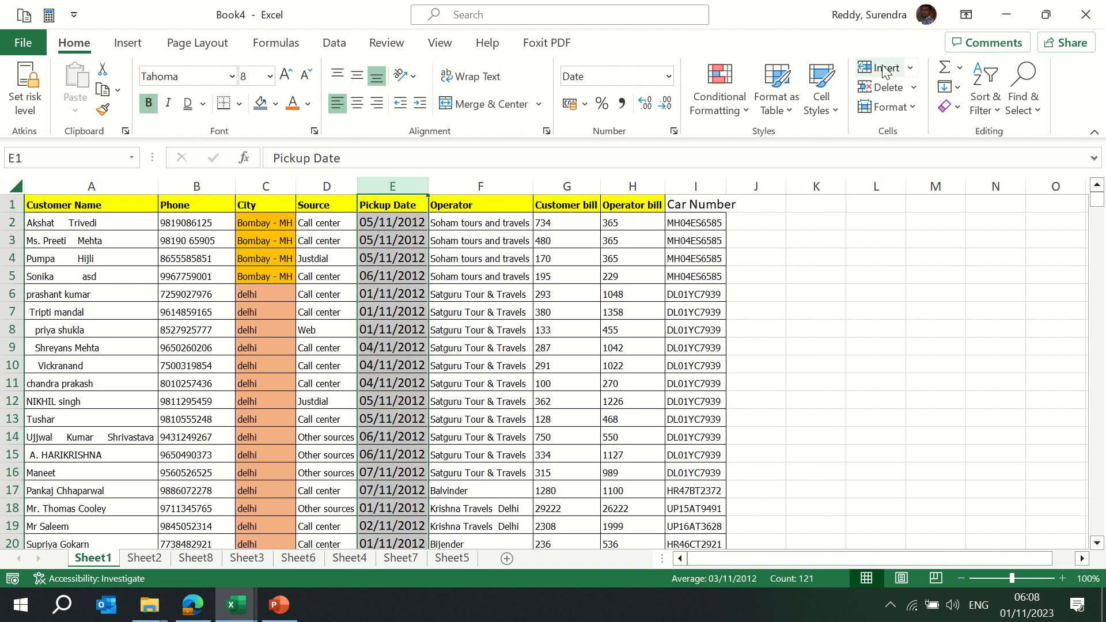
left_click(886, 68)
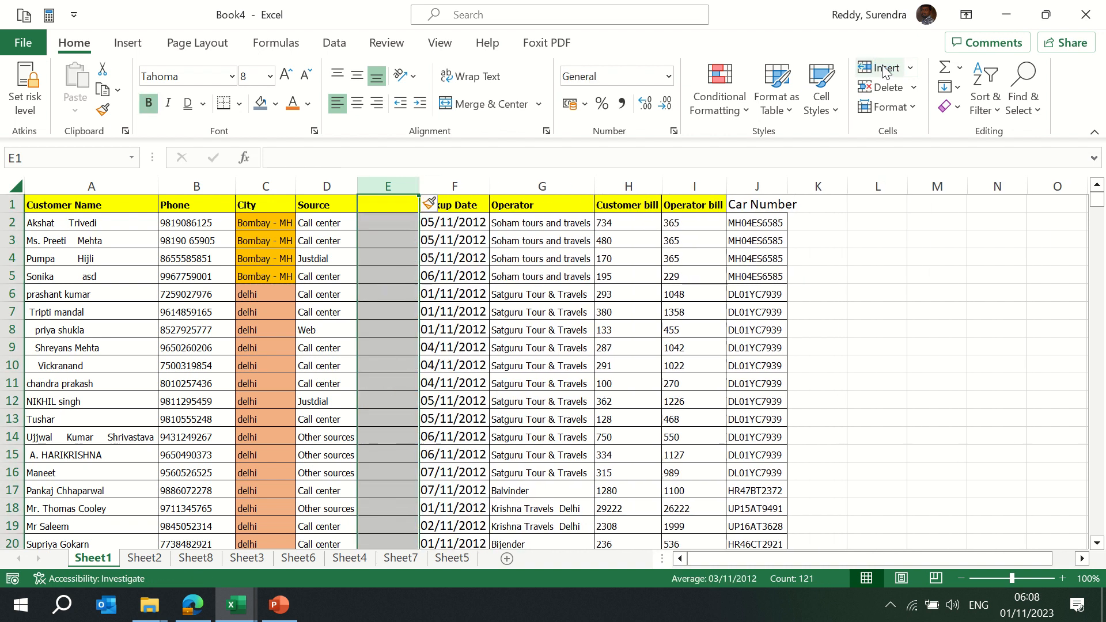
Delete Operator cell G5, shifting the cells below it up
left_click(505, 272)
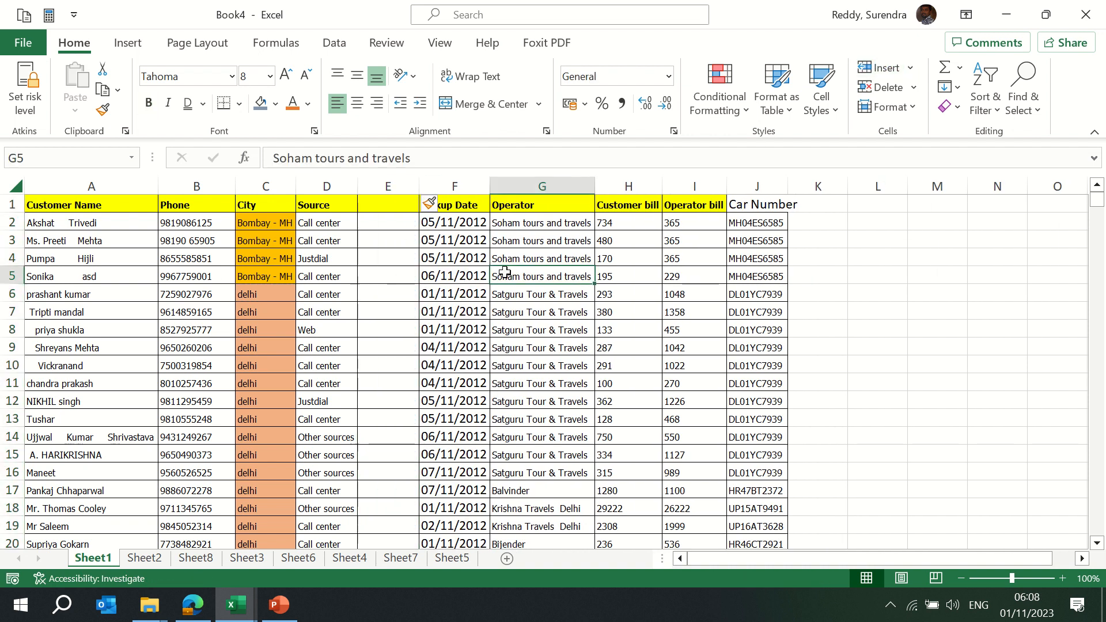
left_click(888, 90)
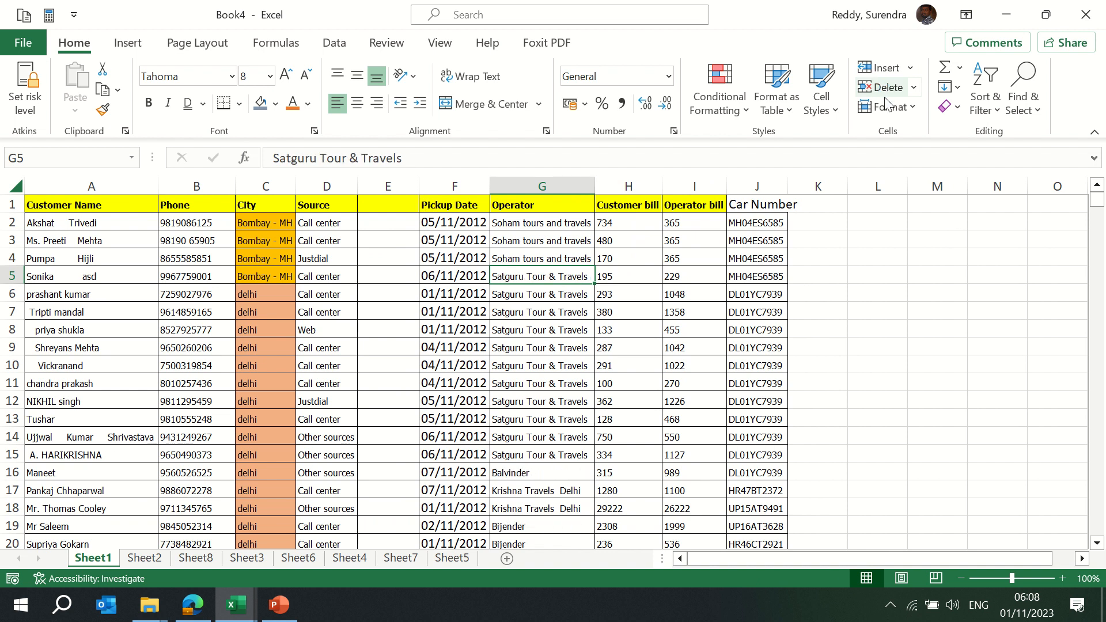
left_click(893, 109)
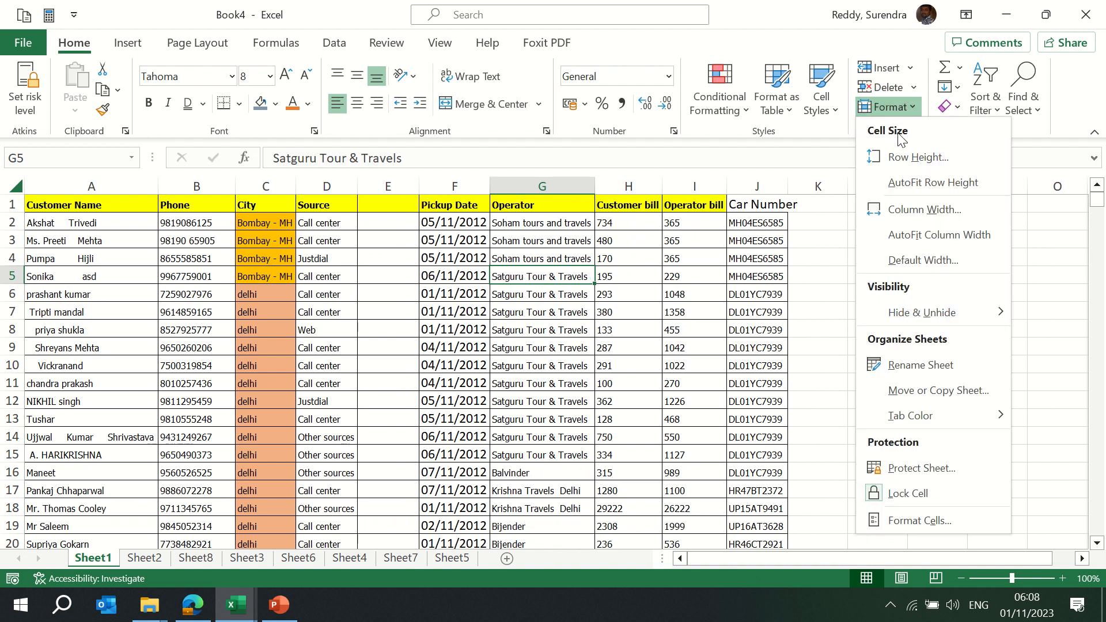
Select rows 1 through 120, from the header to the last data row
left_click(906, 158)
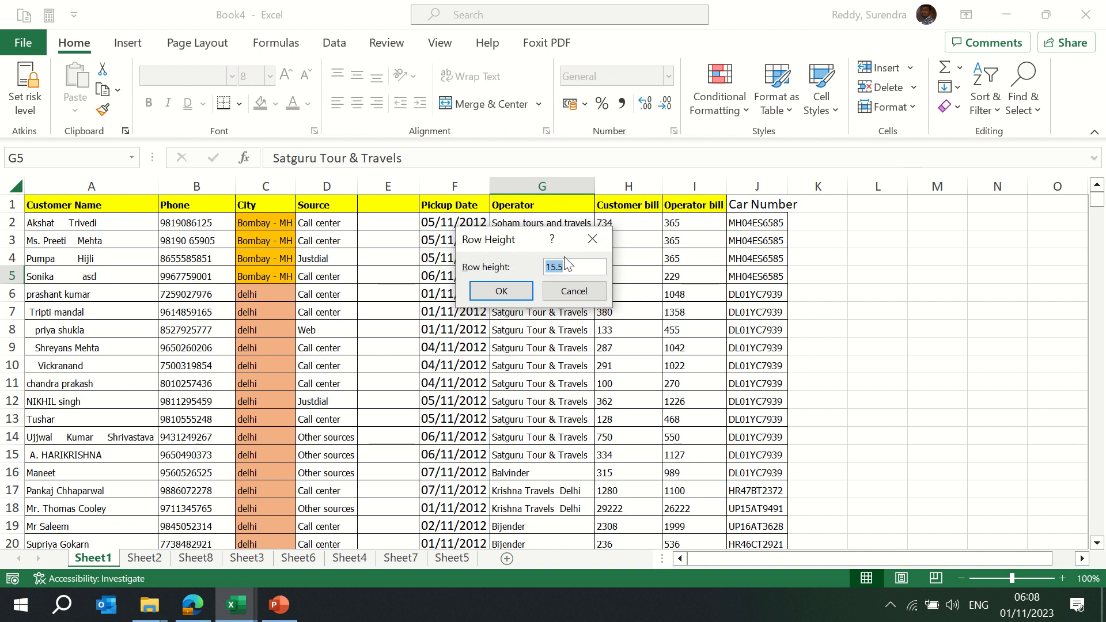
key("Escape")
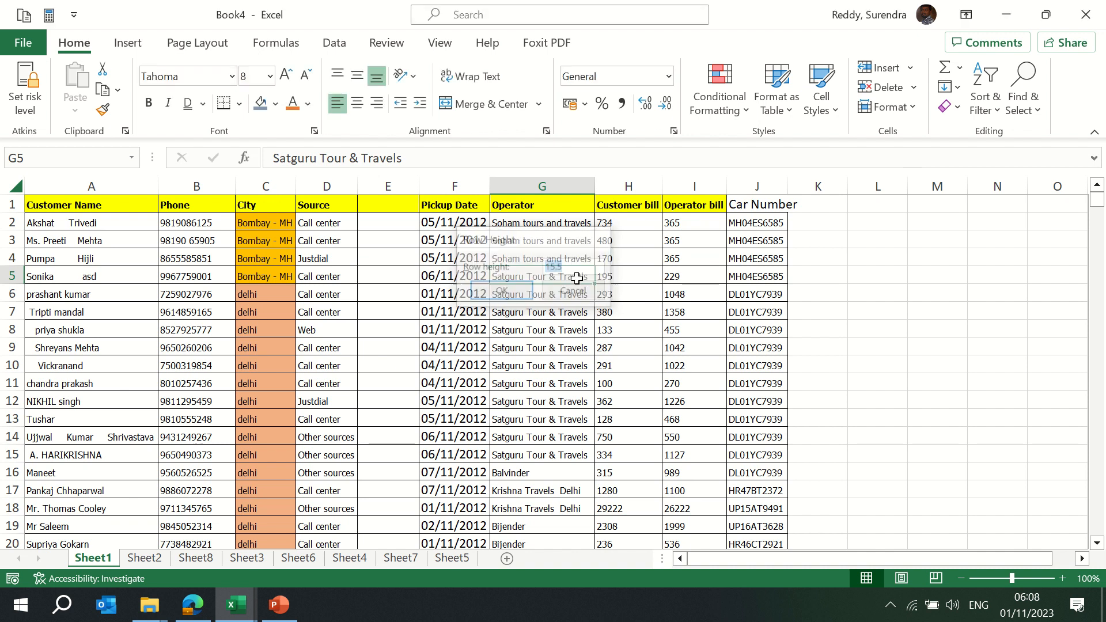
key("Up")
key("Up")
key("Up")
key("shift+space")
key("Up")
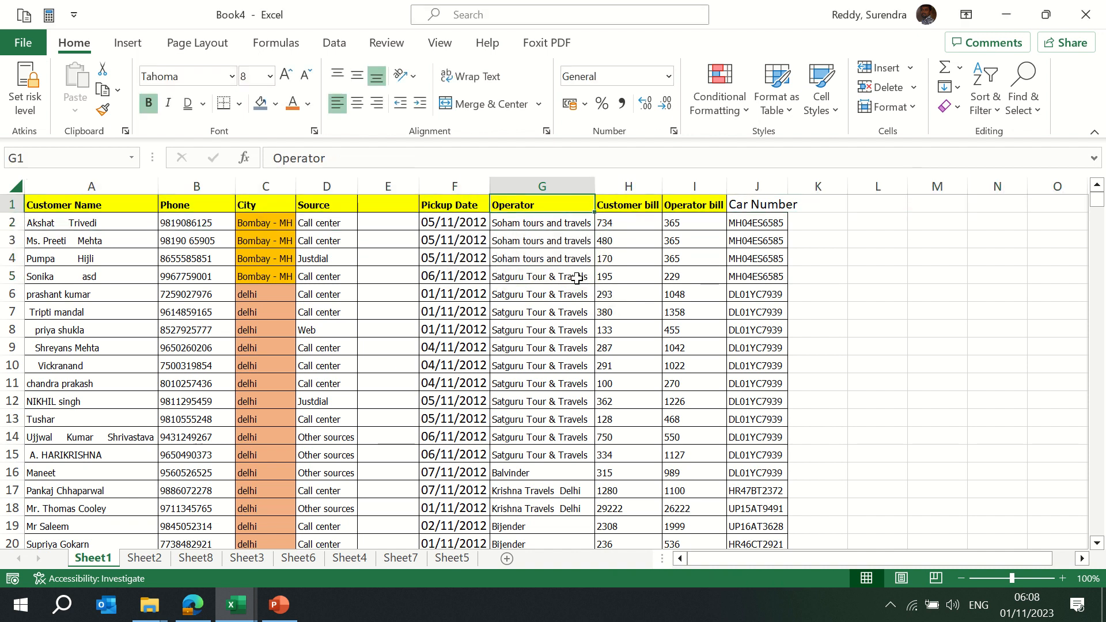
key("shift+space")
key("ctrl+shift+Down")
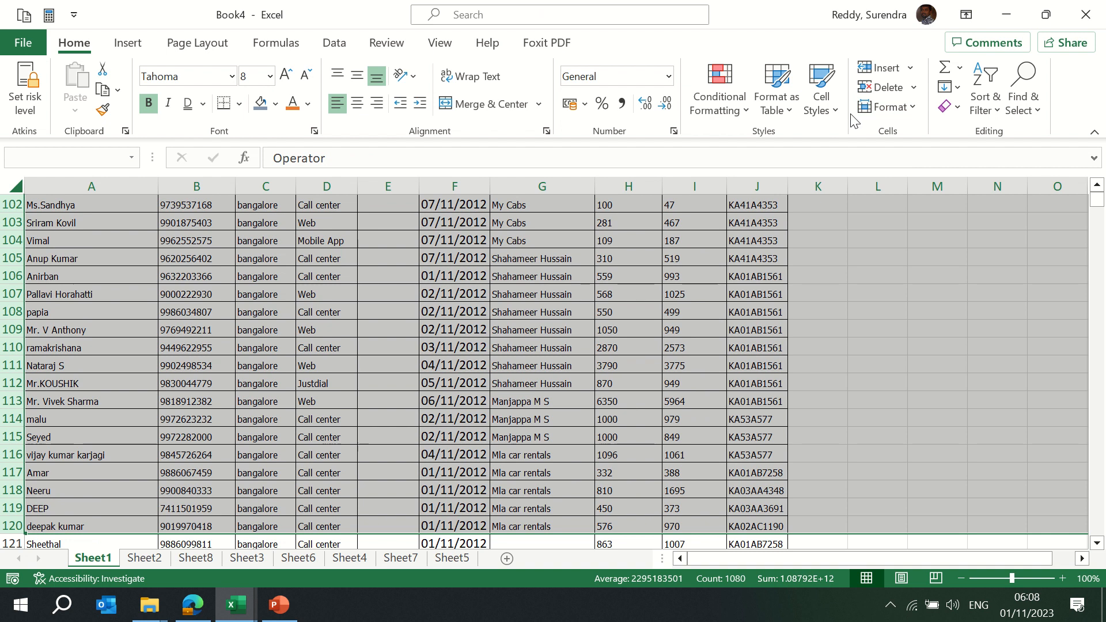
Set the selected rows' height to 20 points
left_click(793, 110)
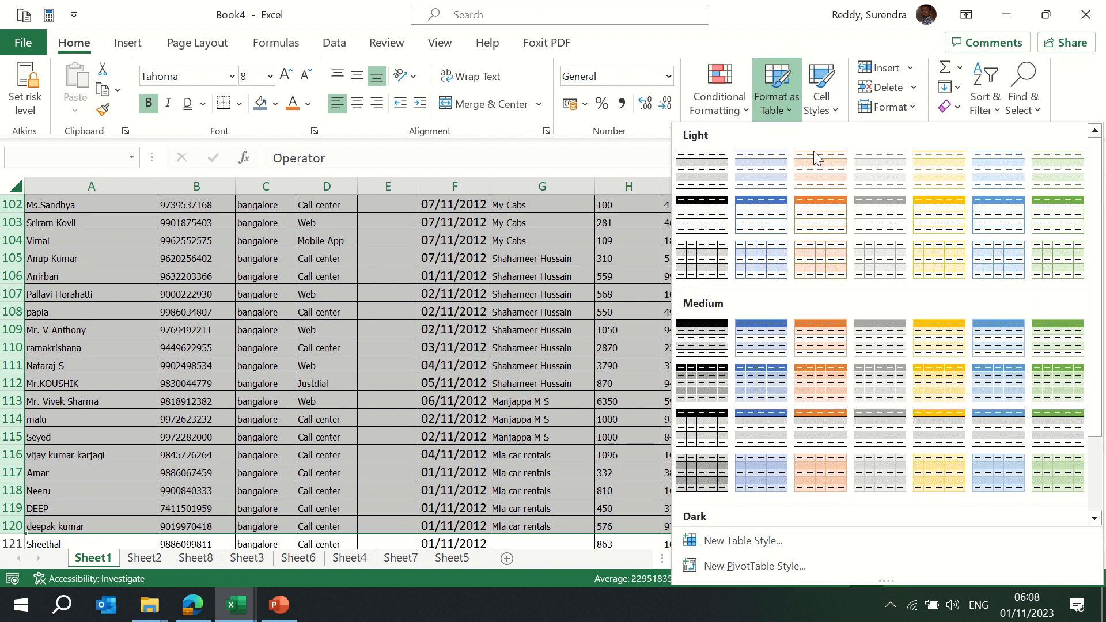
left_click(911, 109)
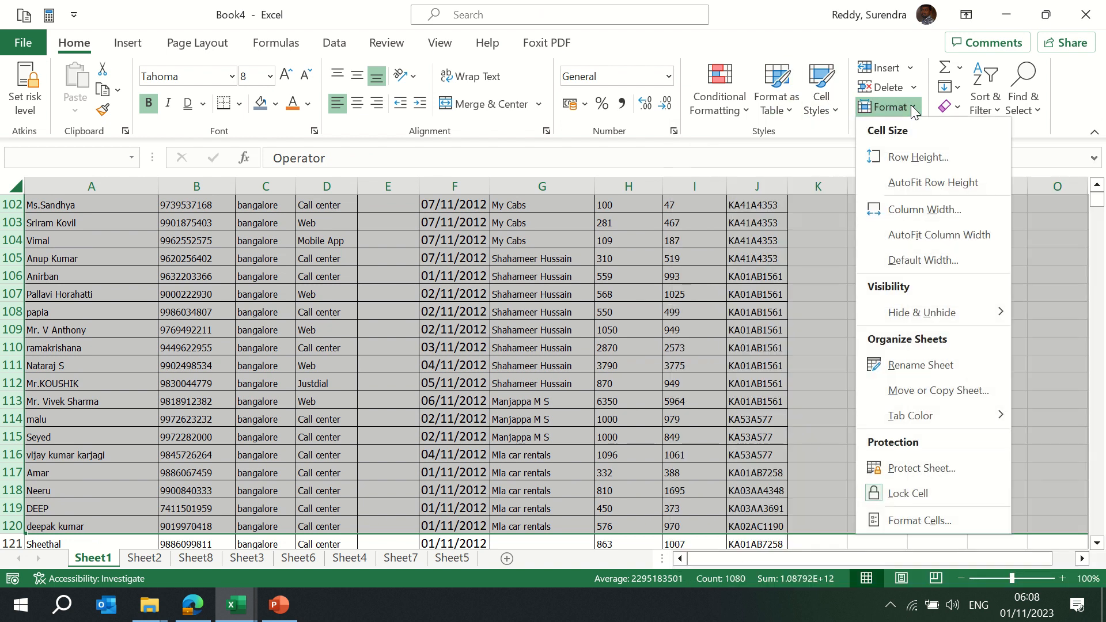
left_click(918, 157)
type("20")
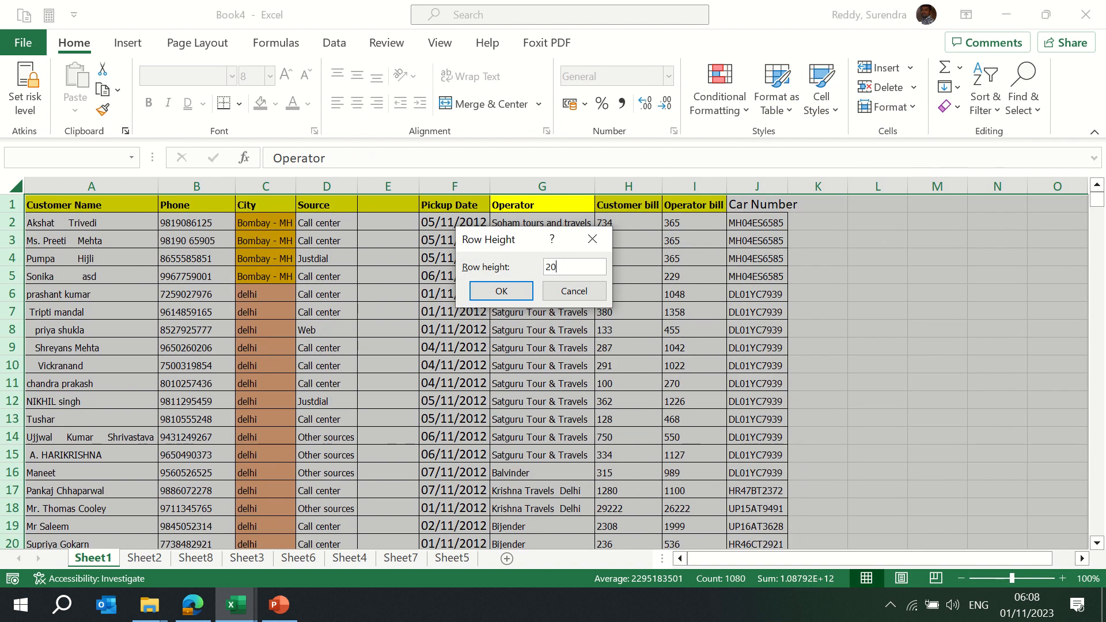
key("Return")
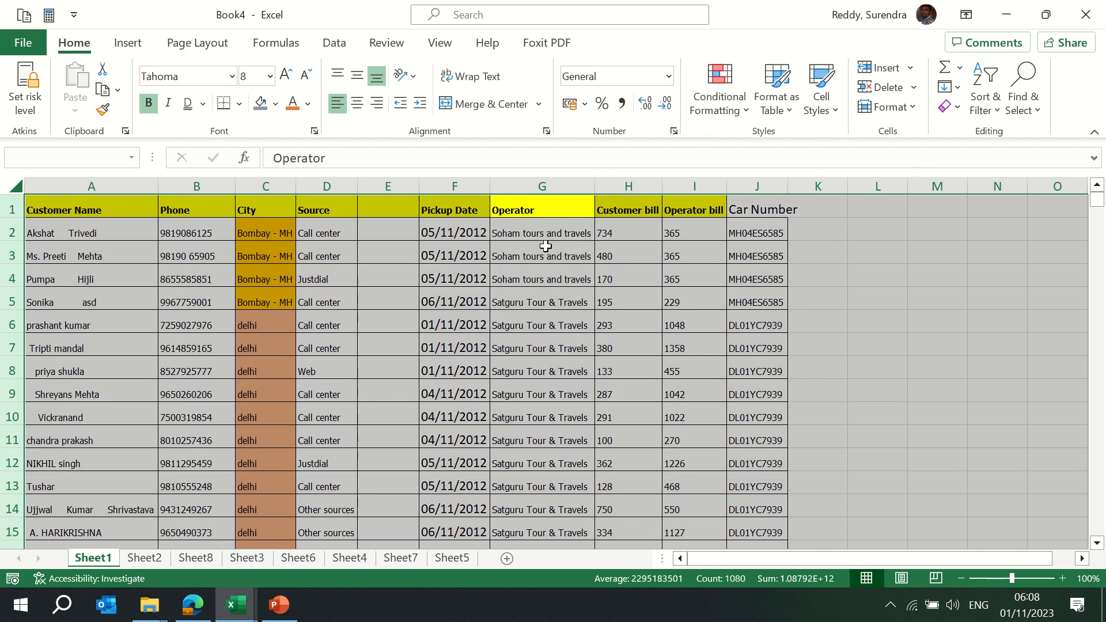
Look through the Format menu without changes and deselect the rows by clicking F4
left_click(915, 109)
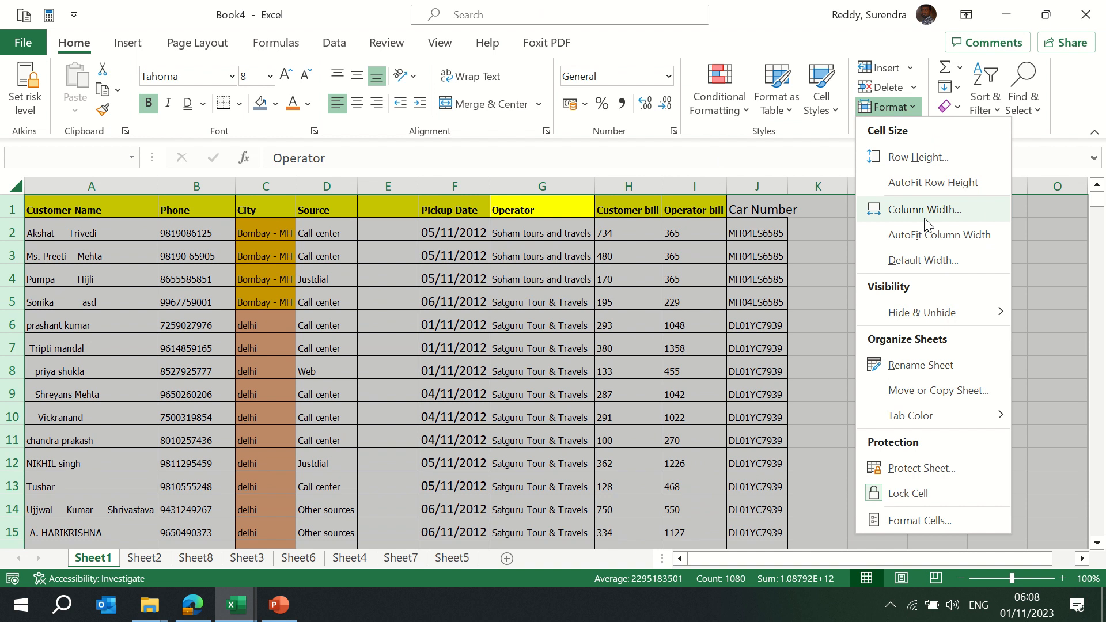
mouse_move(929, 320)
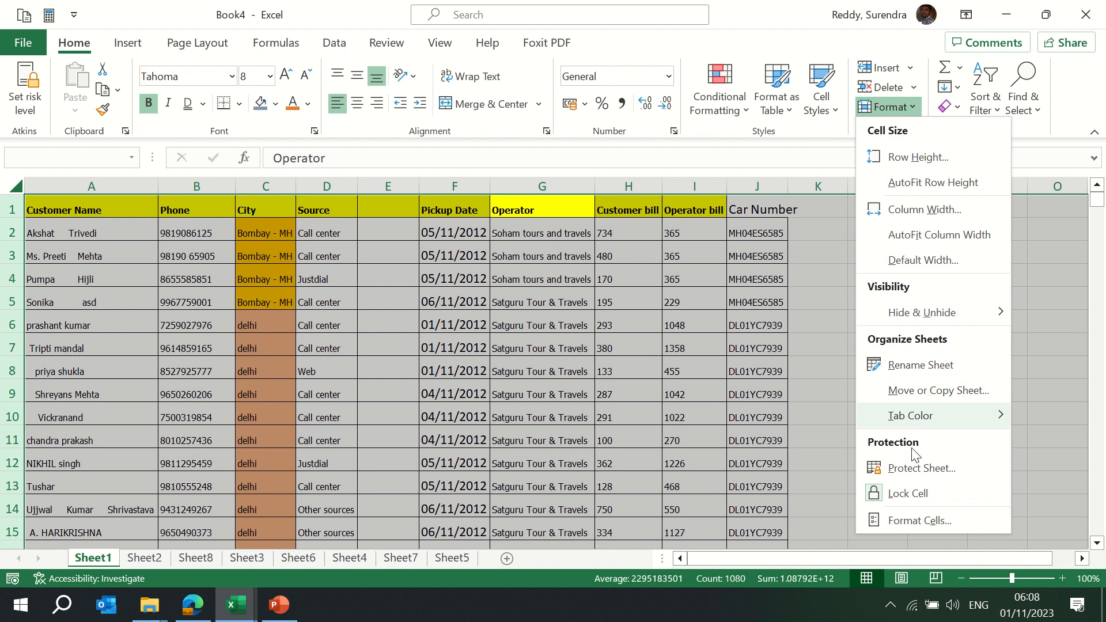
mouse_move(922, 416)
left_click(599, 305)
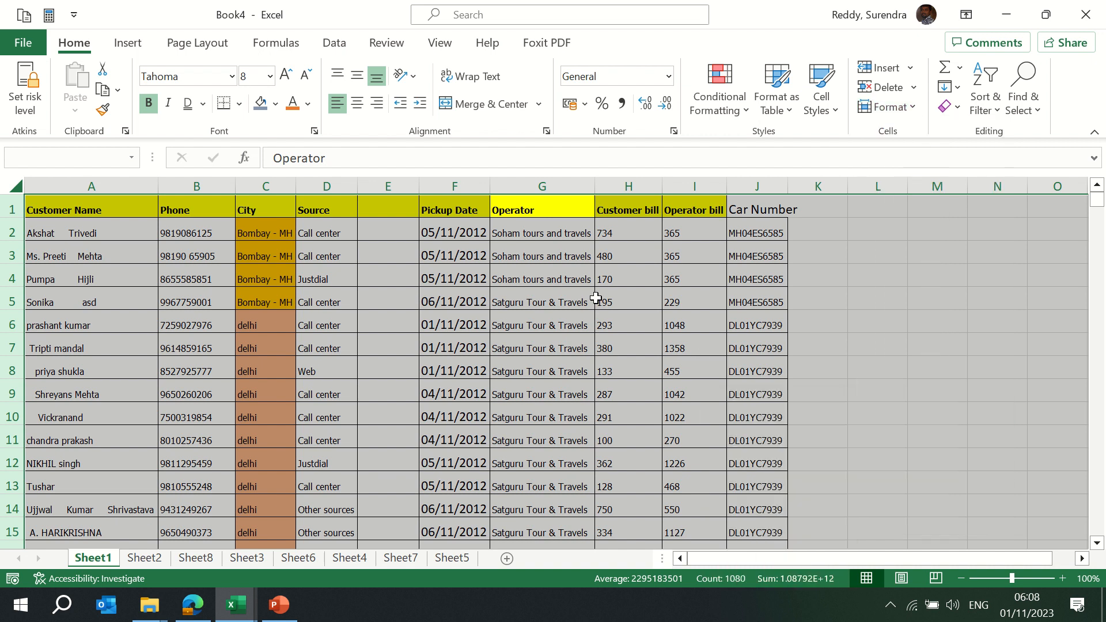
left_click(481, 279)
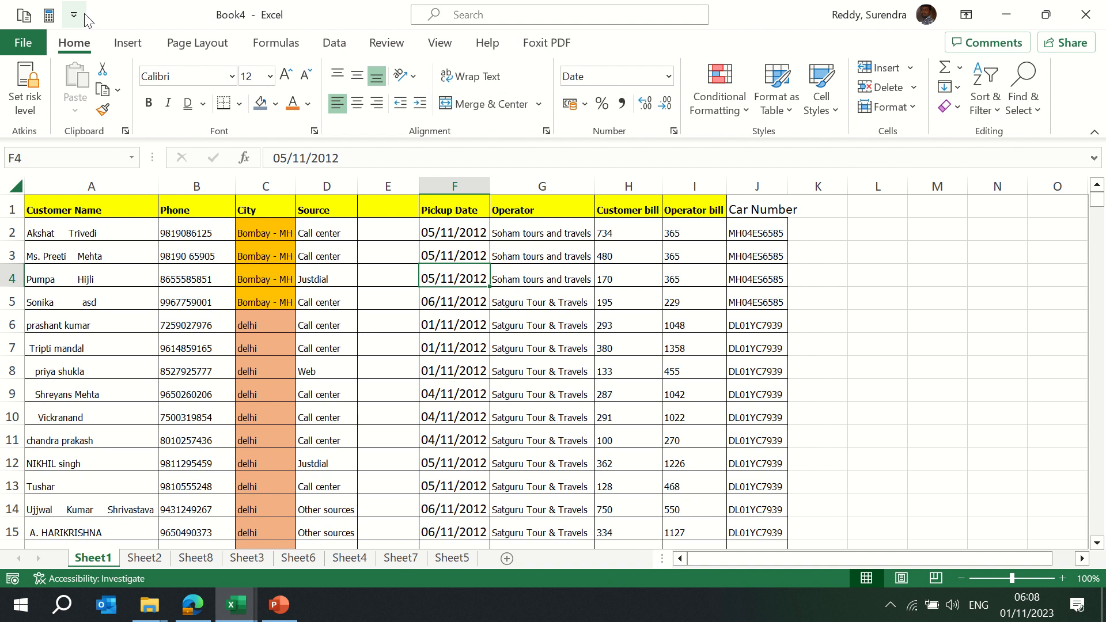
mouse_move(443, 6)
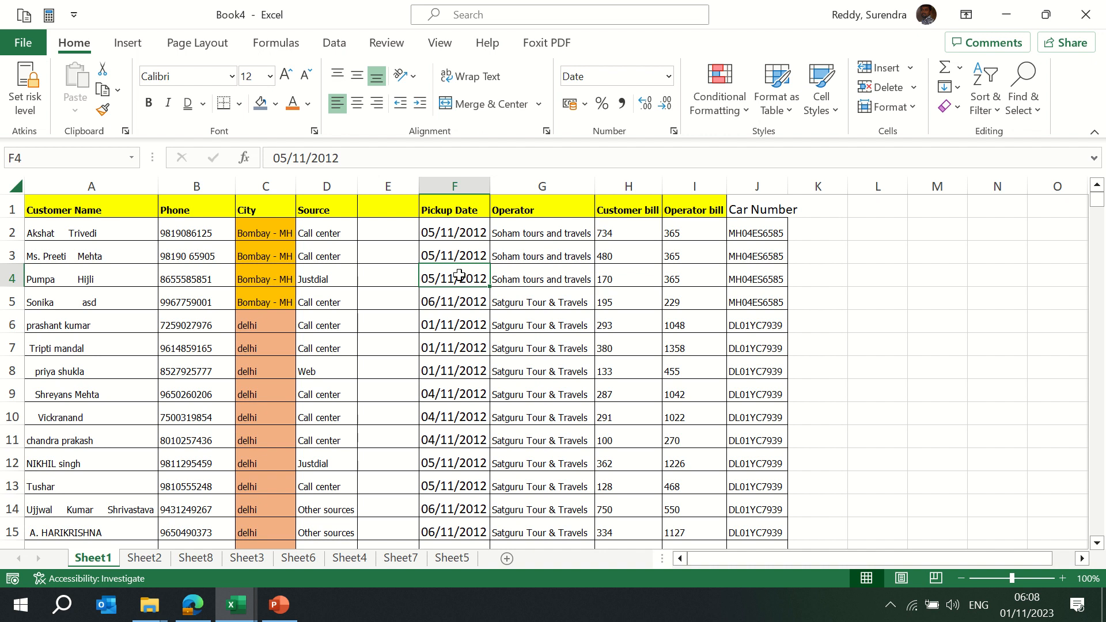
left_click(911, 111)
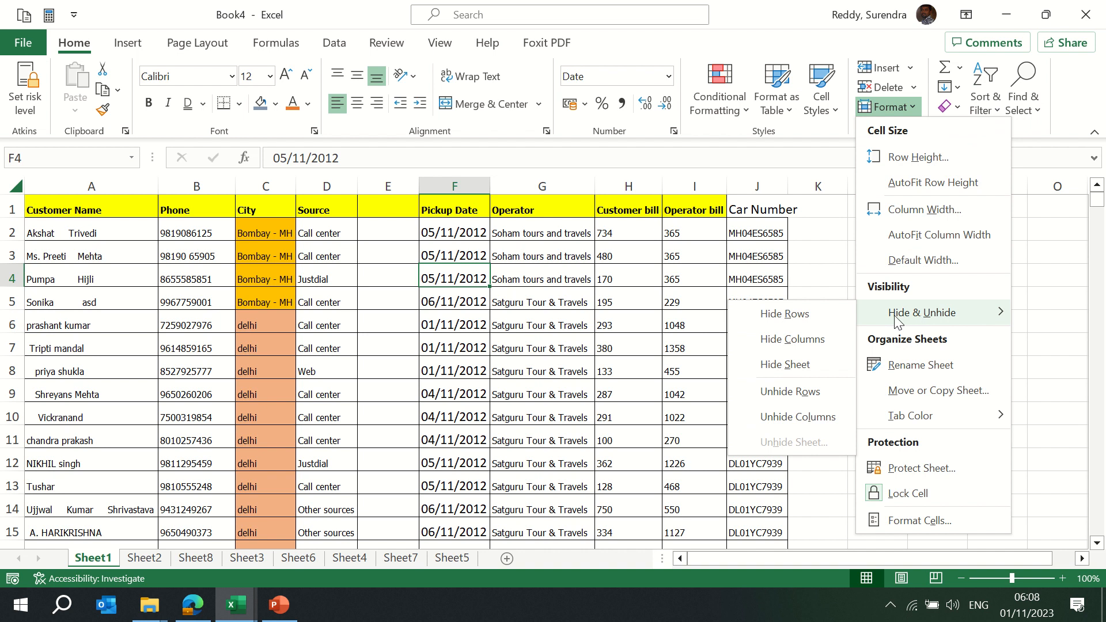
Delete the empty column E before Pickup Date
left_click(472, 265)
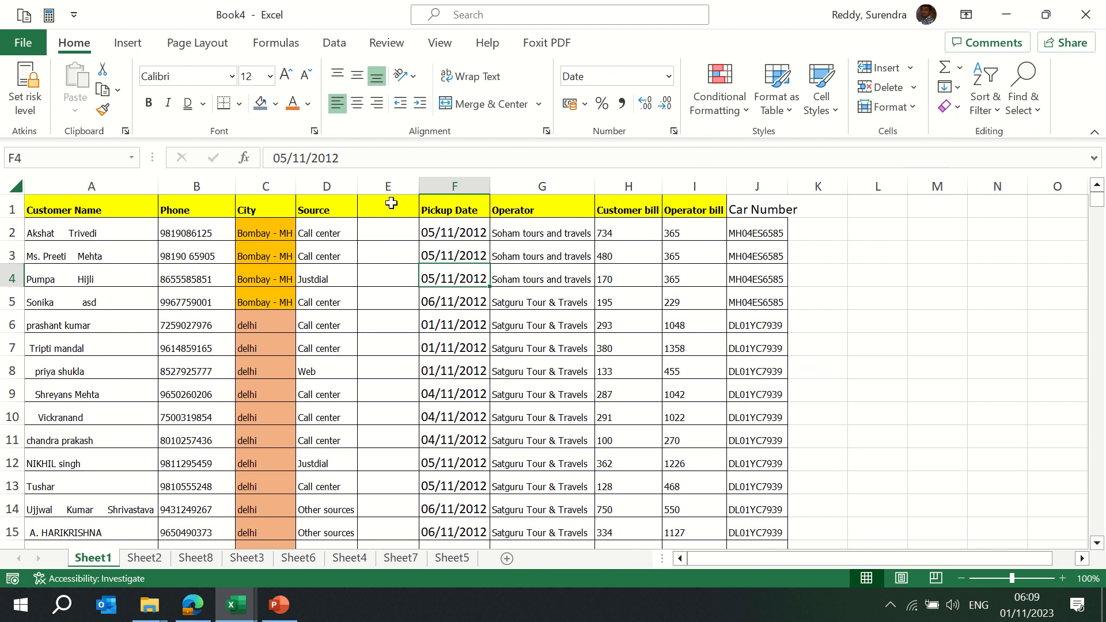
left_click(382, 188)
key("ctrl+minus")
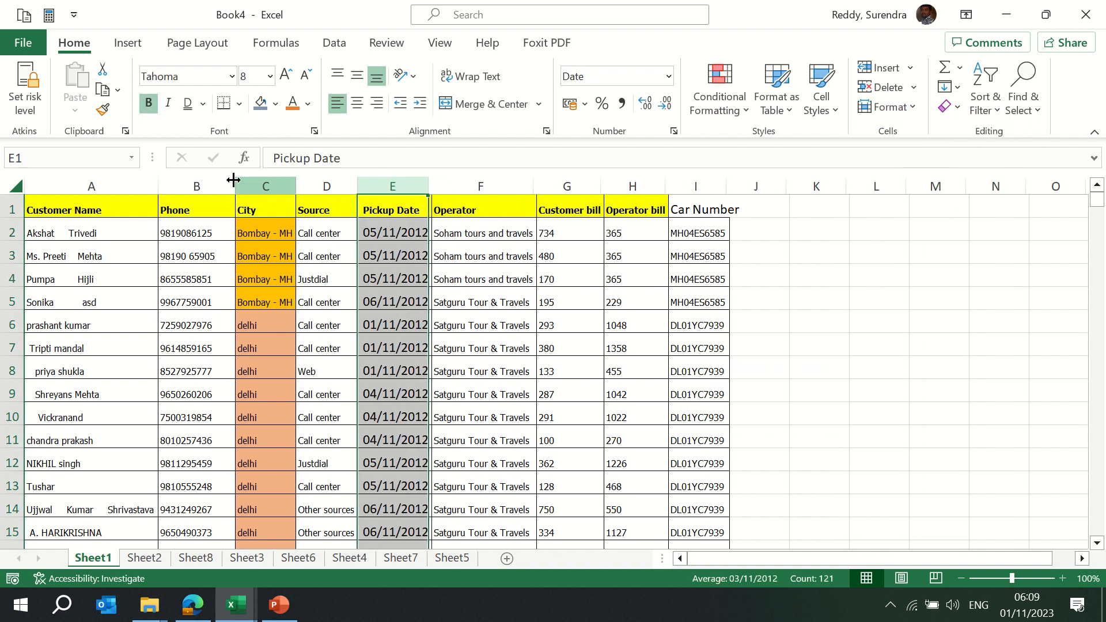
Hide the Phone and City columns B and C through Format > Hide
left_click_drag(212, 187, 269, 180)
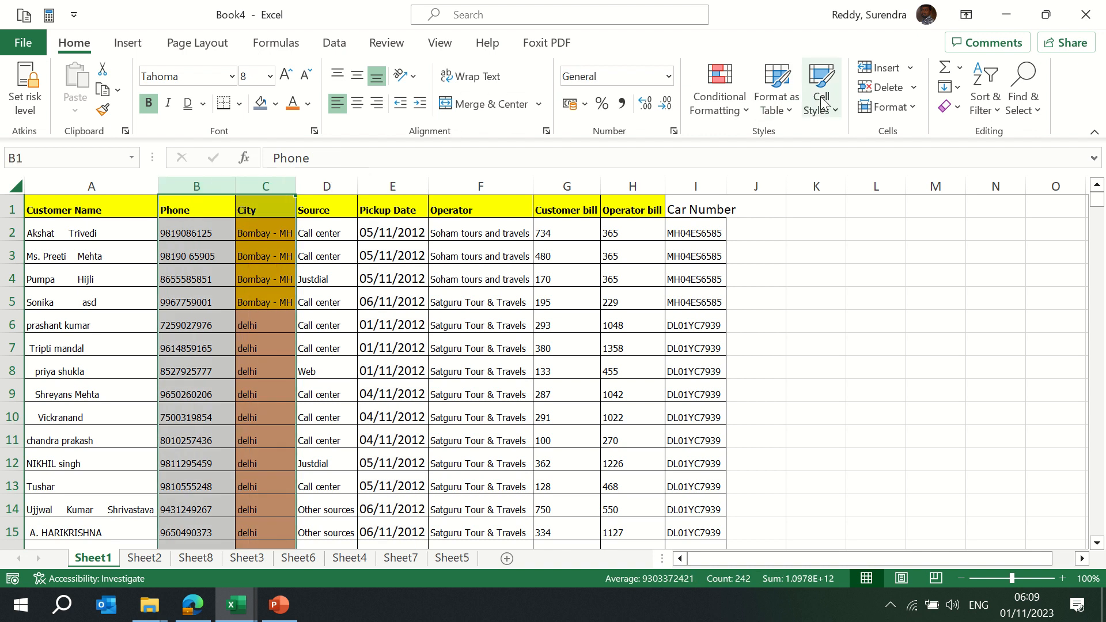
left_click(788, 110)
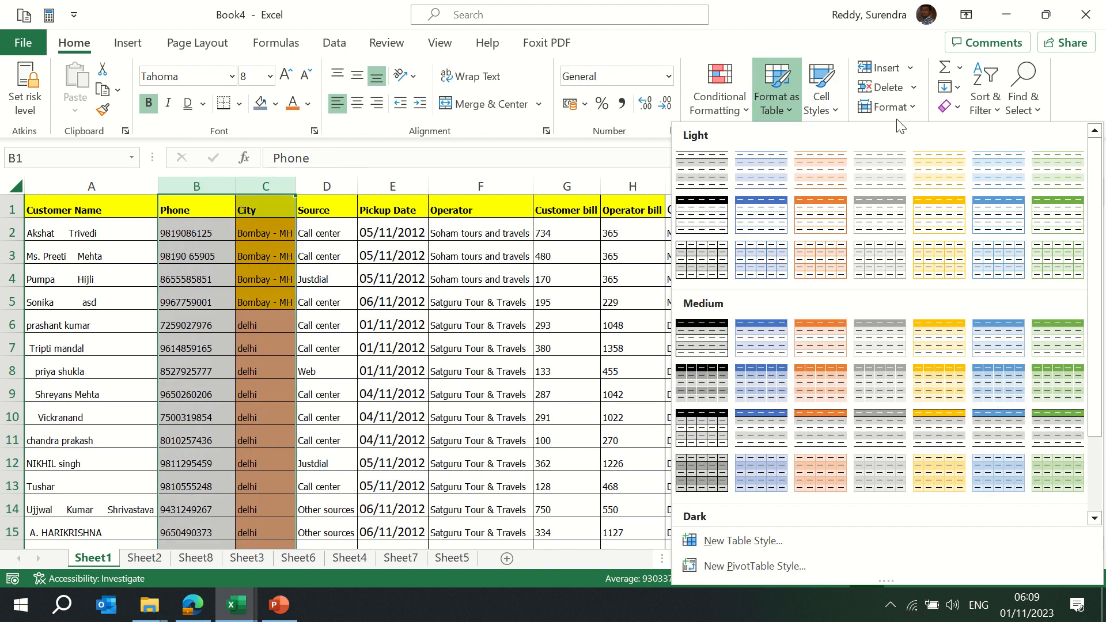
left_click(907, 108)
mouse_move(933, 316)
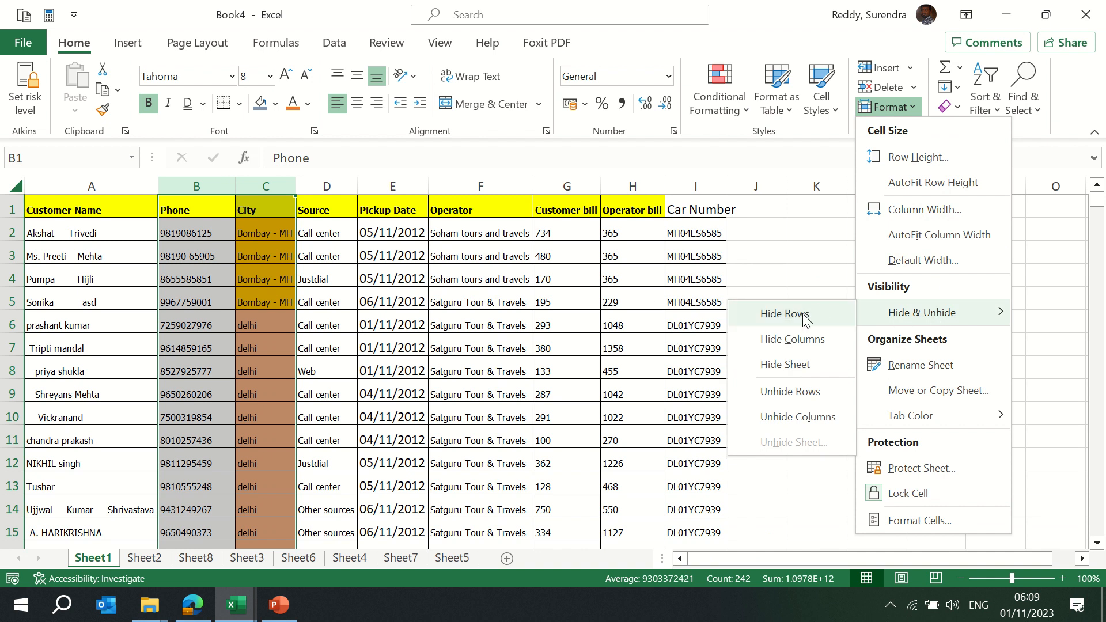
left_click(802, 341)
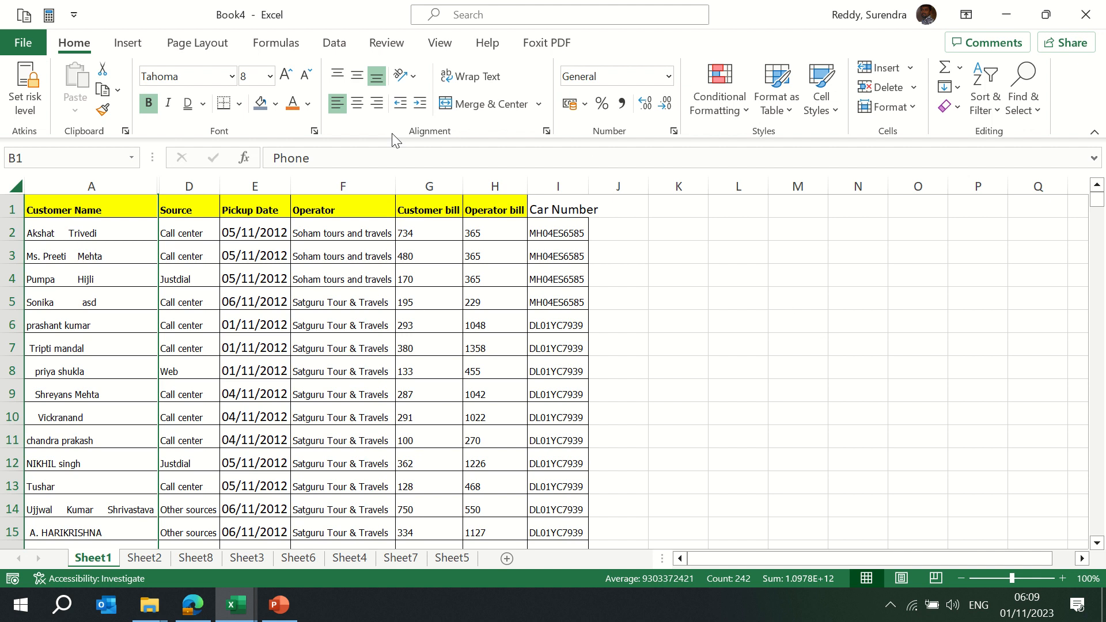
Hide the Pickup Date and Operator columns with Ctrl+0
left_click_drag(136, 185, 182, 180)
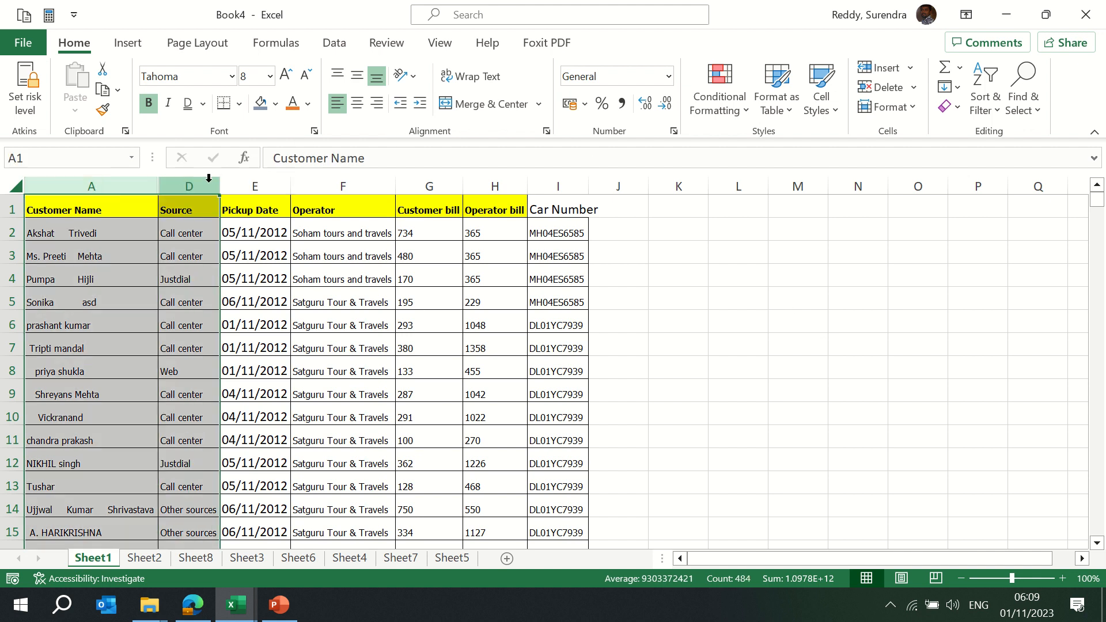
left_click_drag(255, 184, 341, 185)
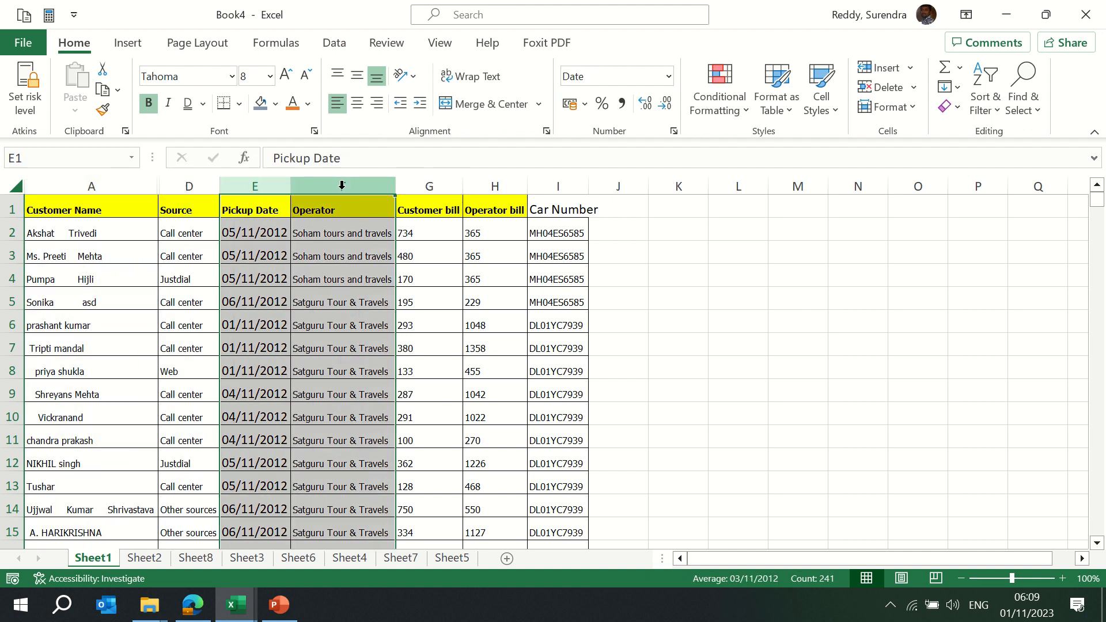
key("ctrl+0")
key("Left")
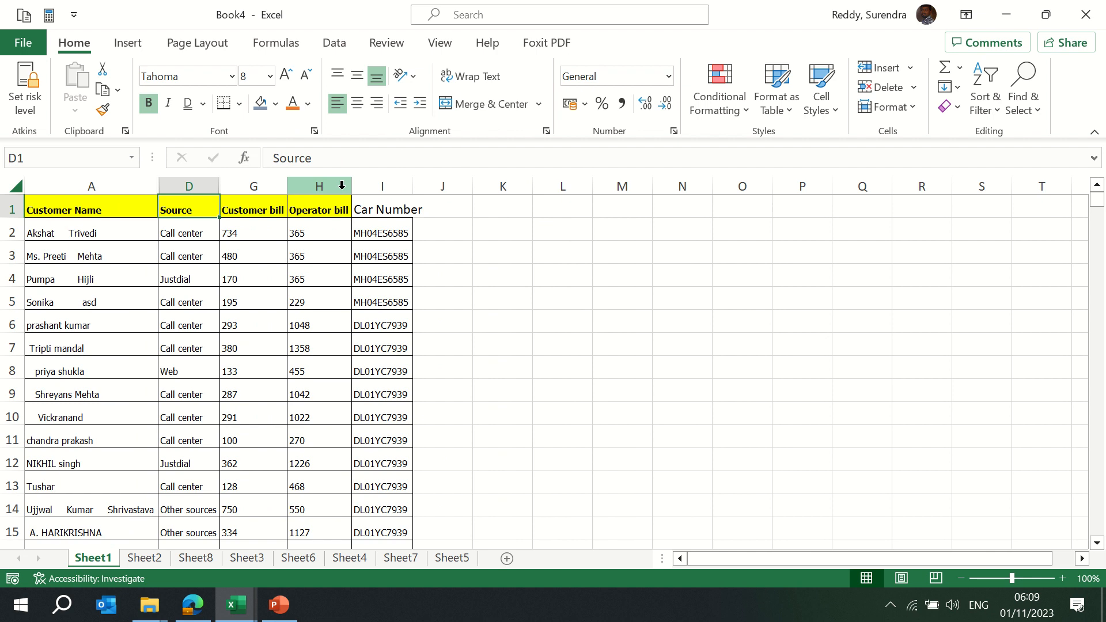
Select columns A through G and unhide every hidden column
key("Left")
key("ctrl+space")
key("shift+Right")
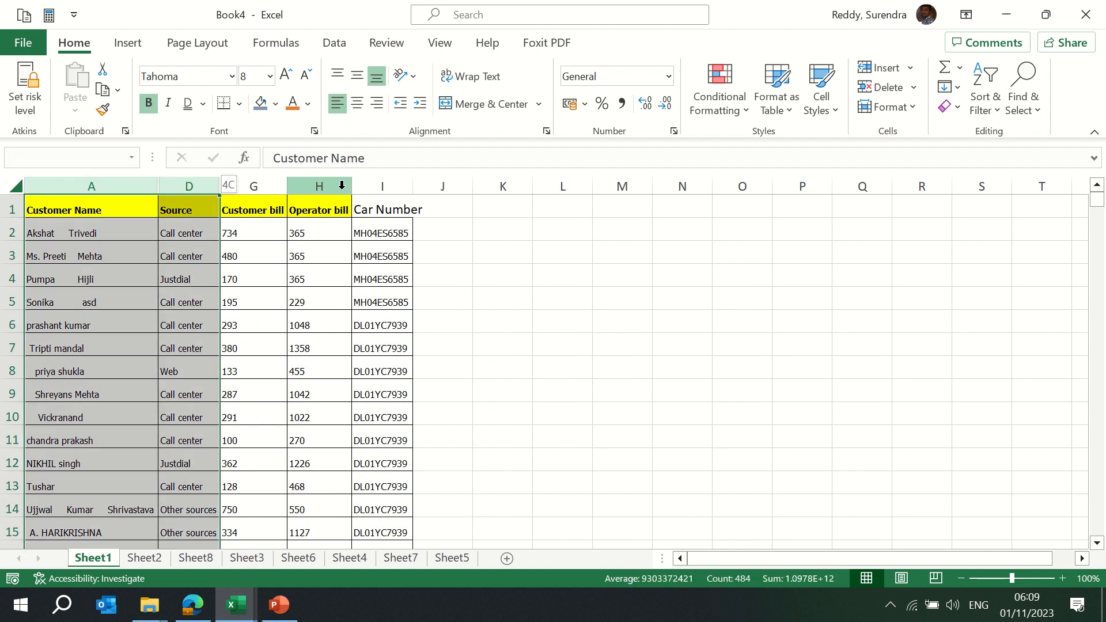
key("shift+Right")
left_click(891, 106)
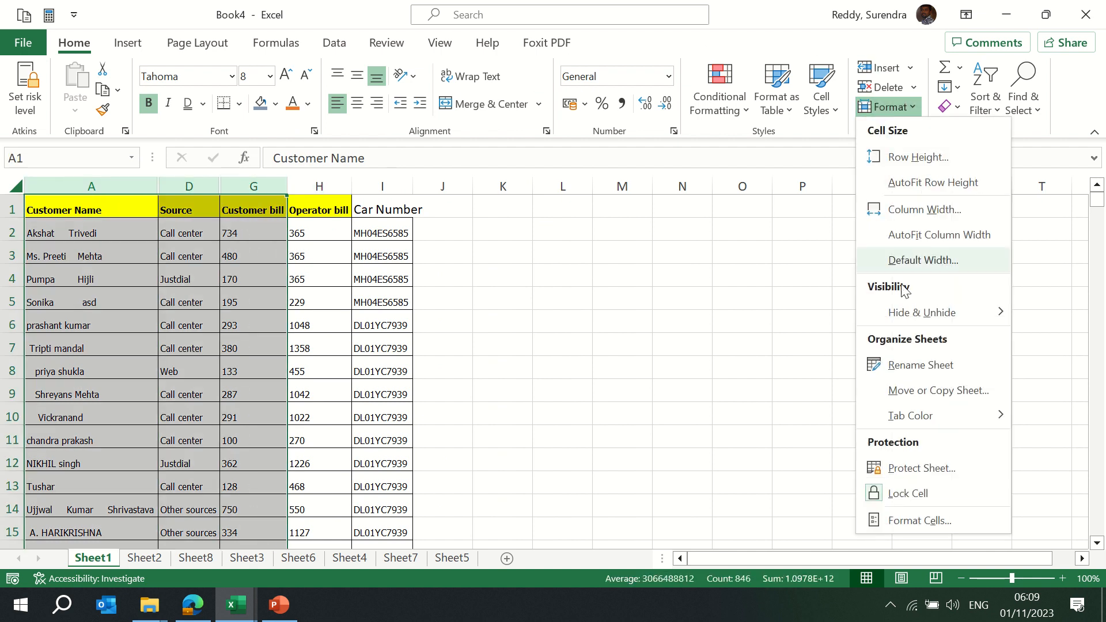
mouse_move(938, 321)
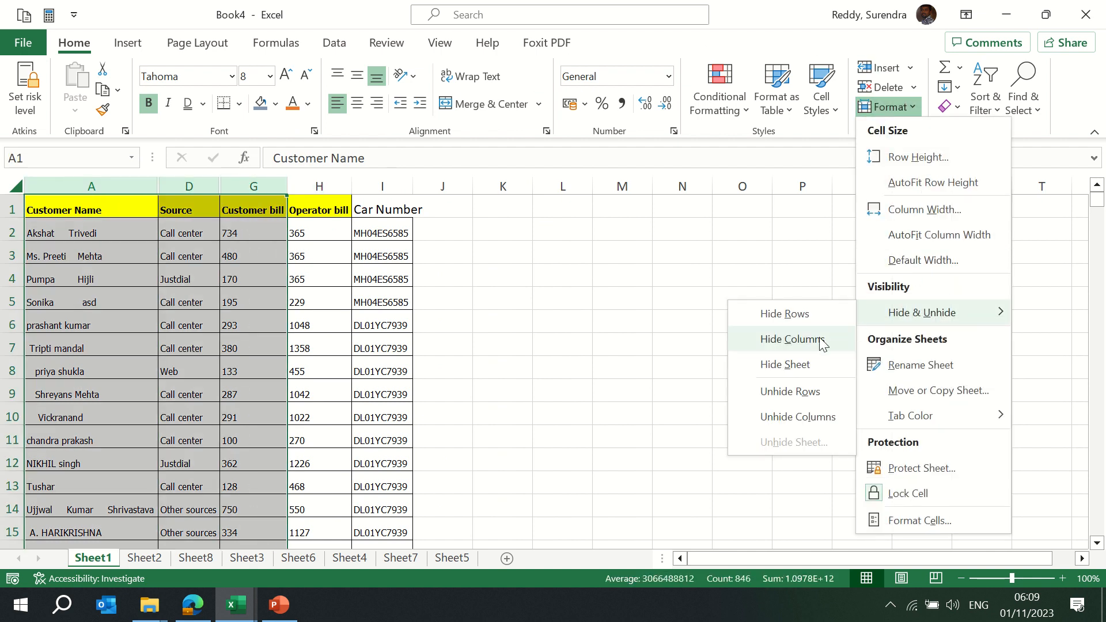
left_click(809, 417)
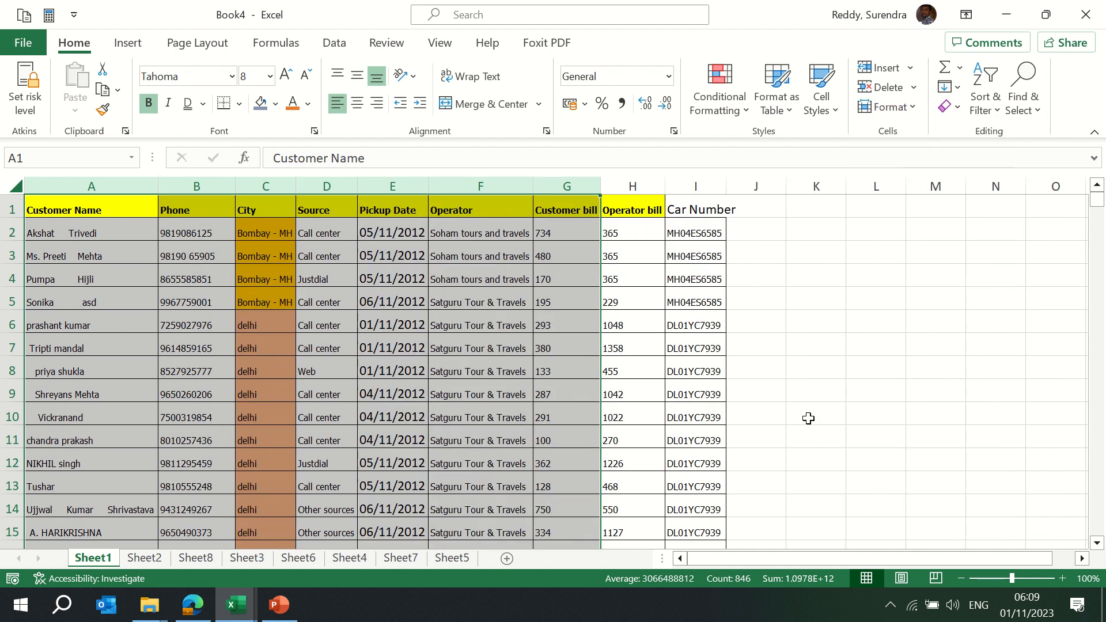
left_click(907, 109)
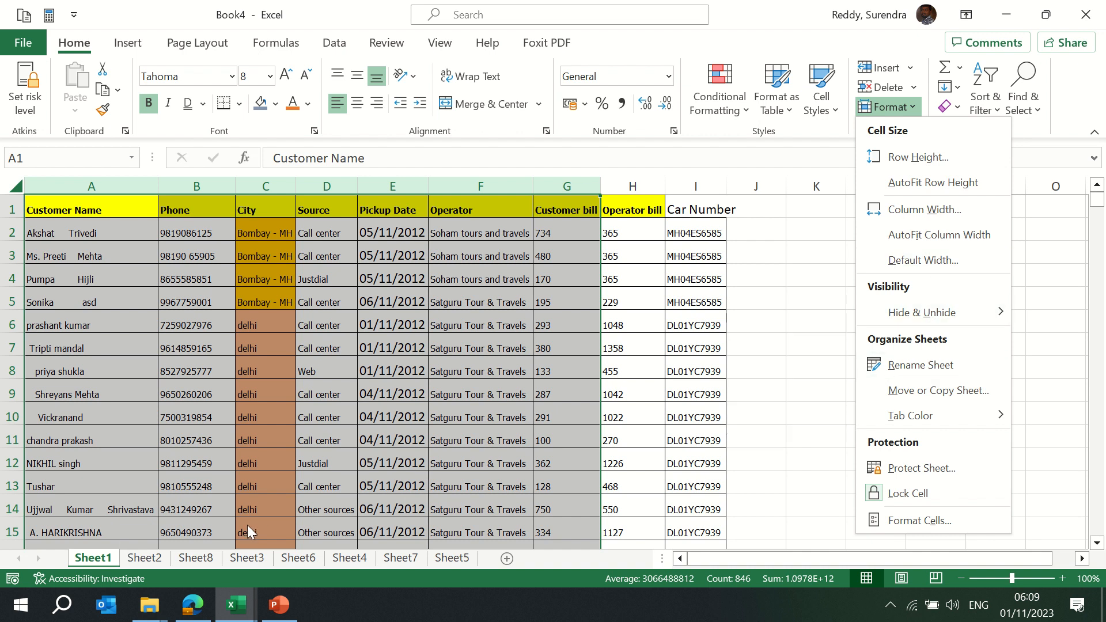
left_click(927, 366)
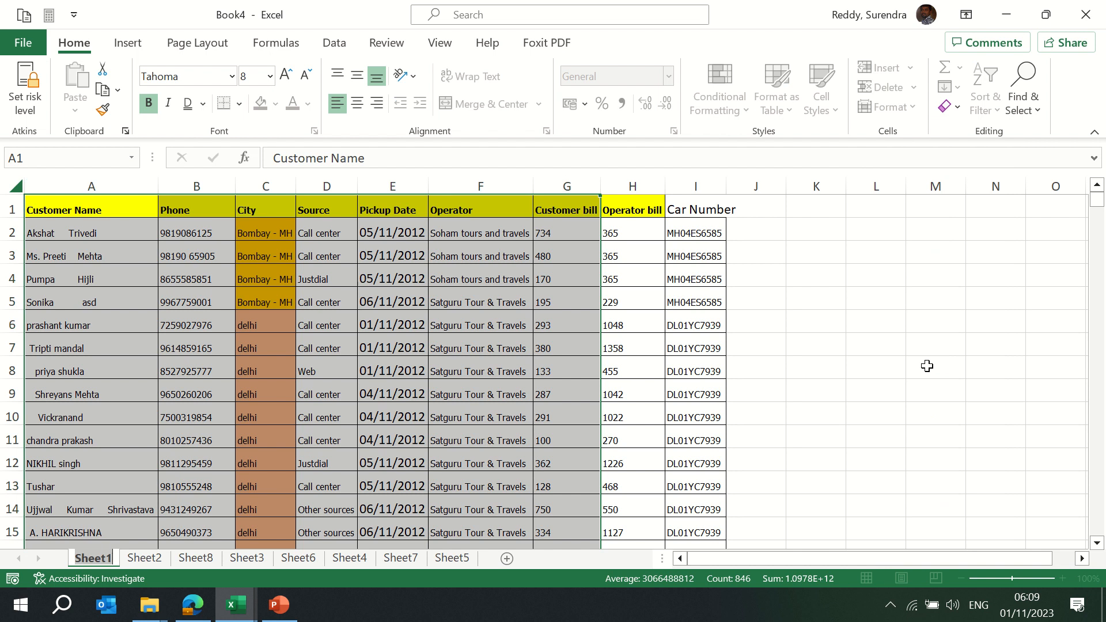
Rename Sheet1 to 'Cab Details' and Sheet2 to 'Customer detaila'
type("Cab D")
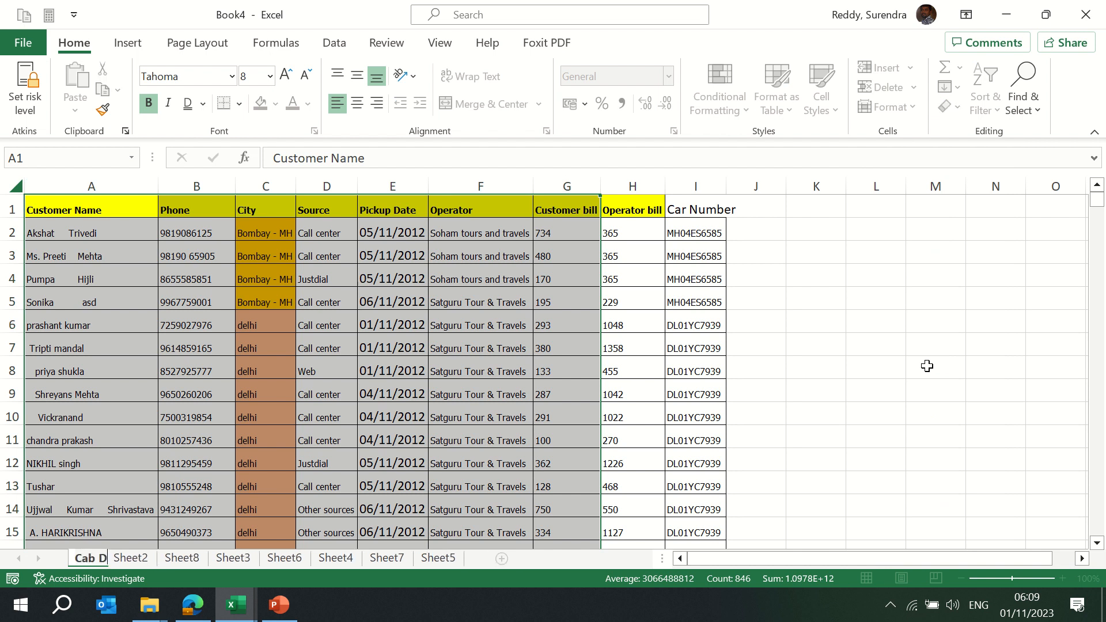
type("etails")
key("Return")
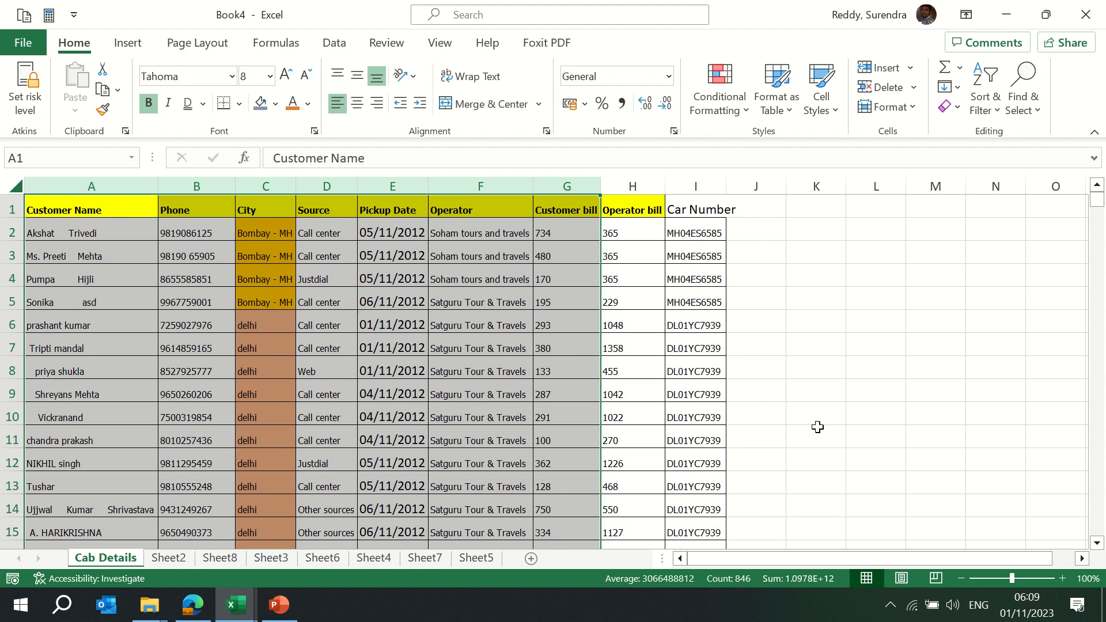
double_click(174, 558)
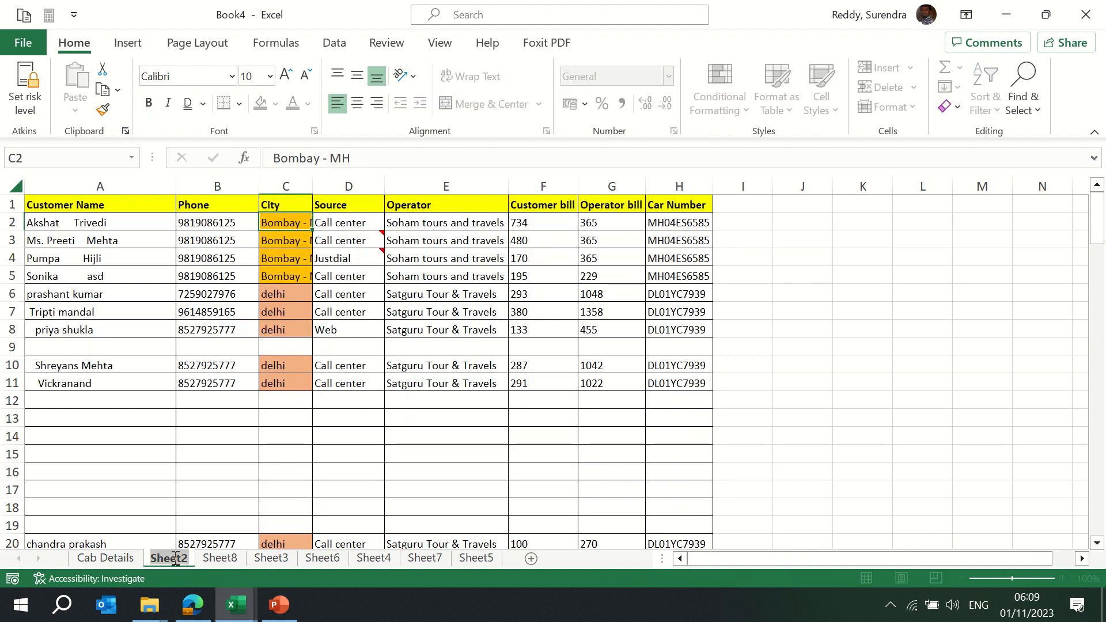
type("Cu")
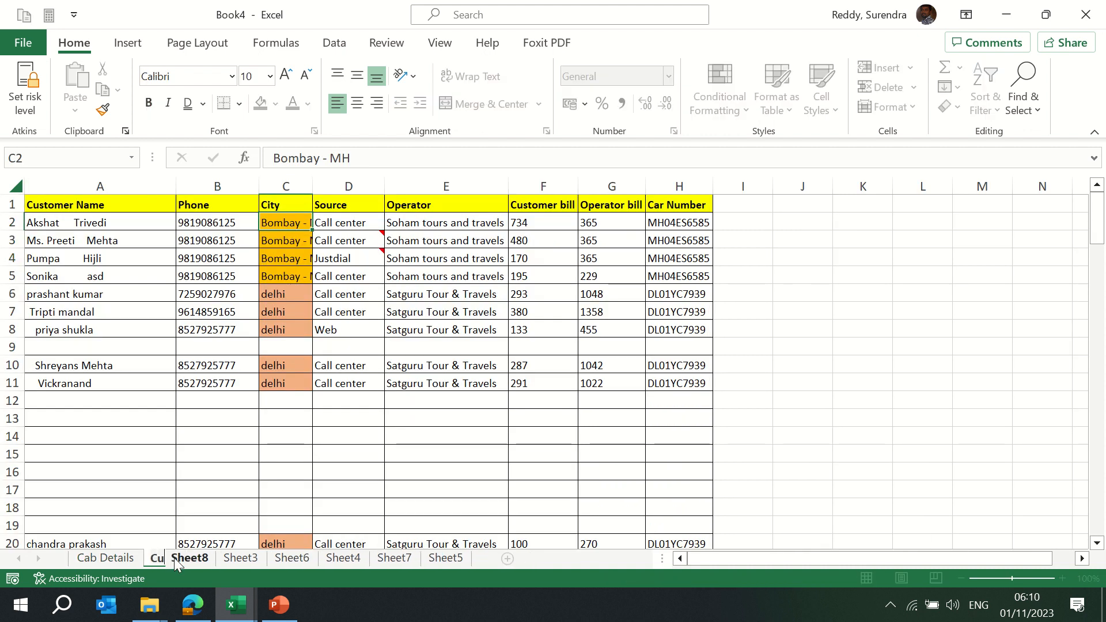
type("stomer d")
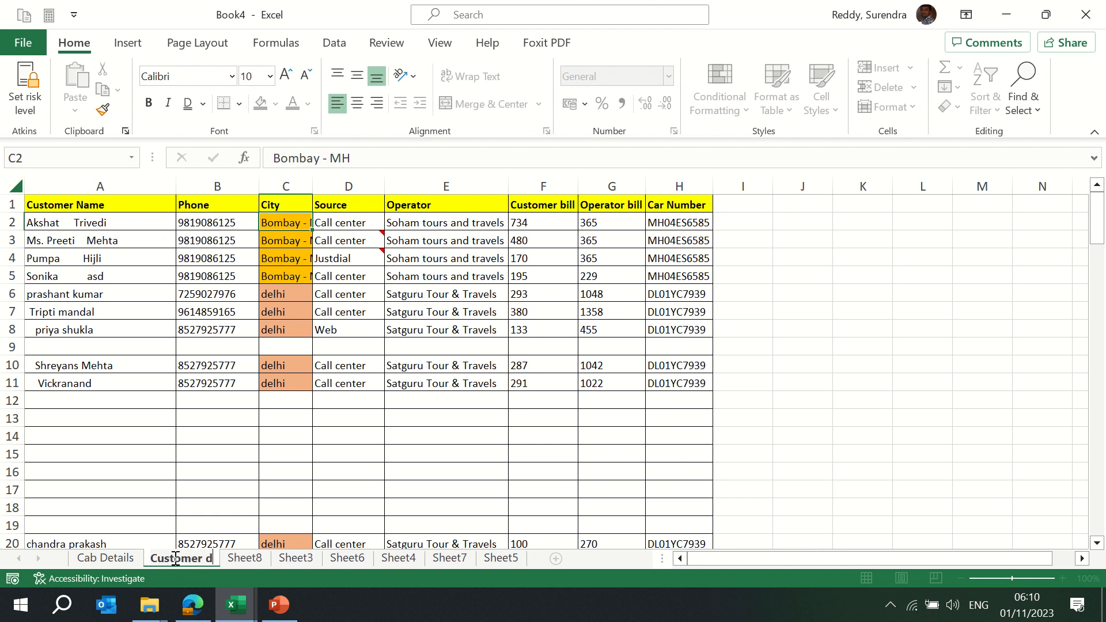
type("etaila")
key("Return")
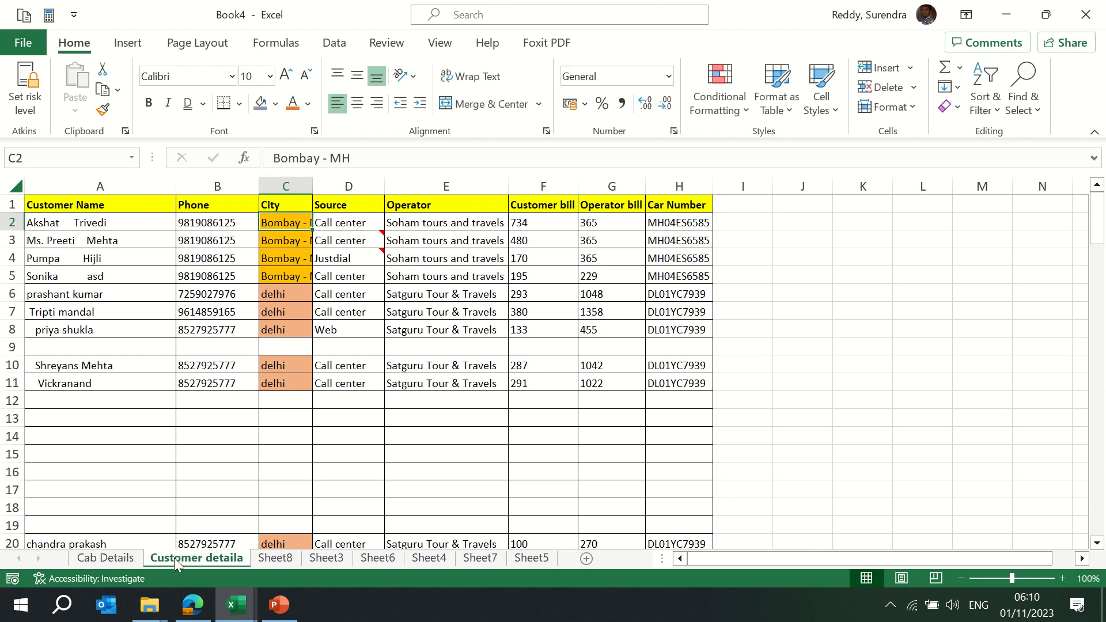
mouse_move(407, 4)
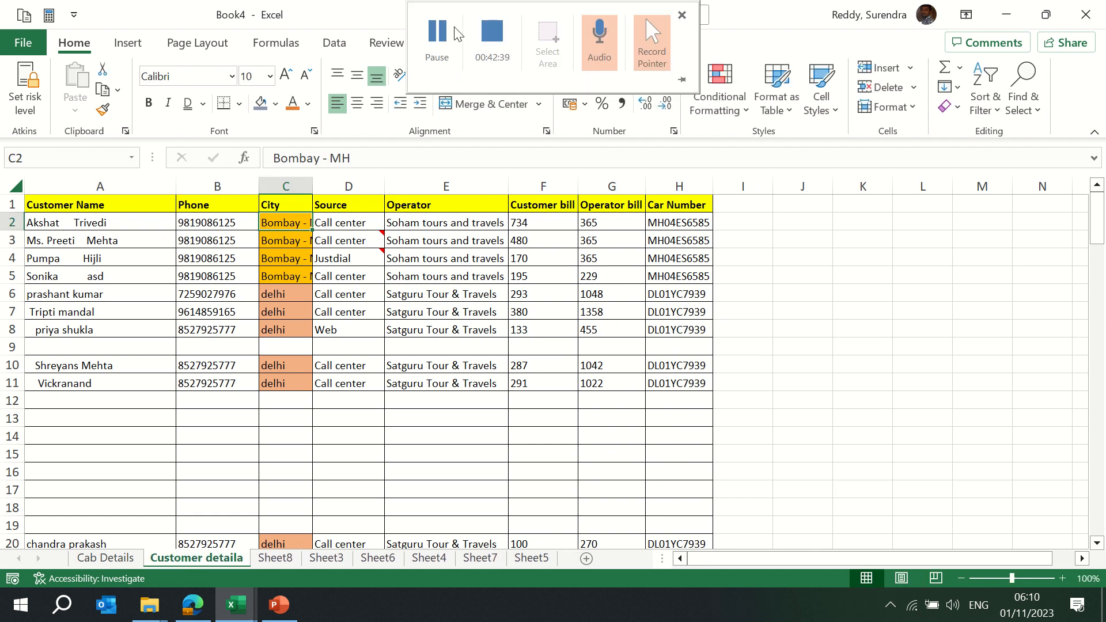
left_click(433, 33)
Cycle through the Cab Details, Customer detaila, Sheet8 and Sheet3 tabs, ending on Sheet8
left_click(363, 417)
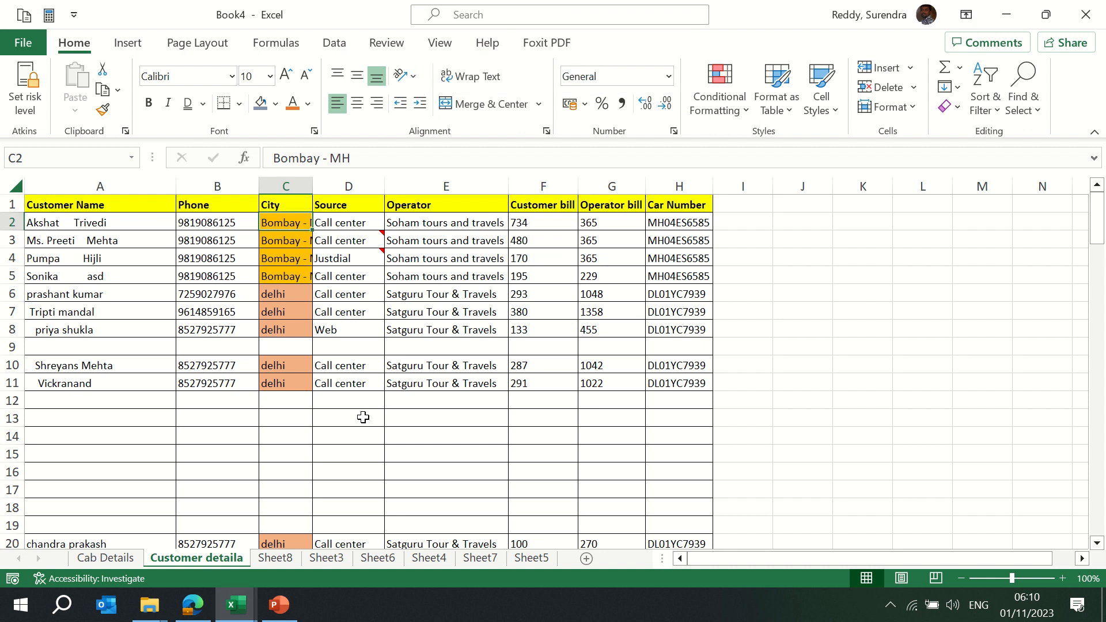
left_click(276, 558)
left_click(167, 562)
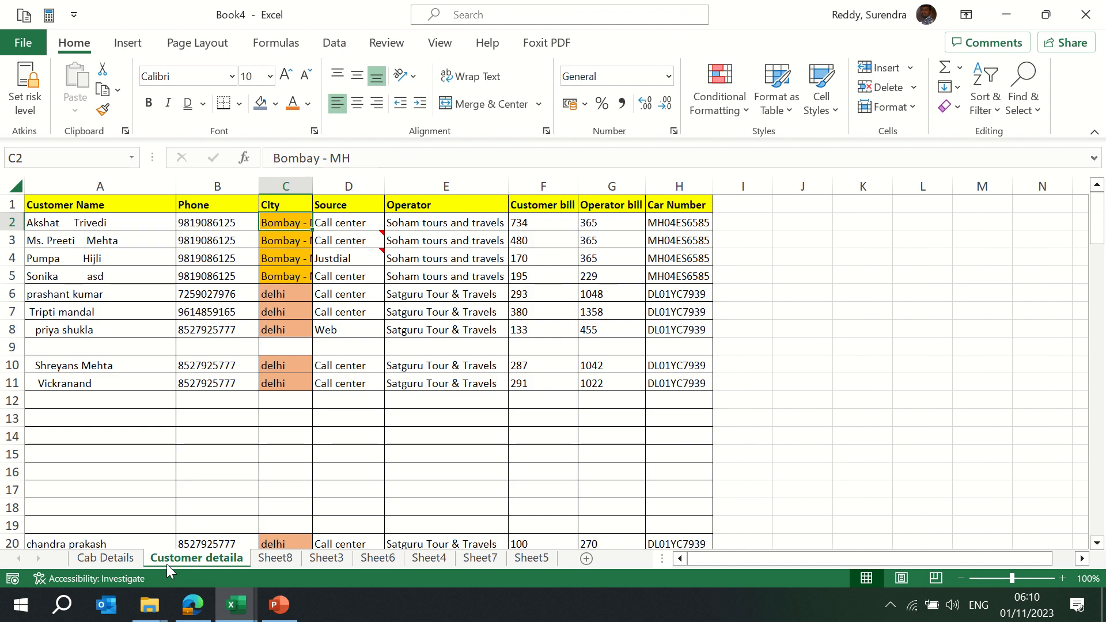
key("ctrl+Page_Up")
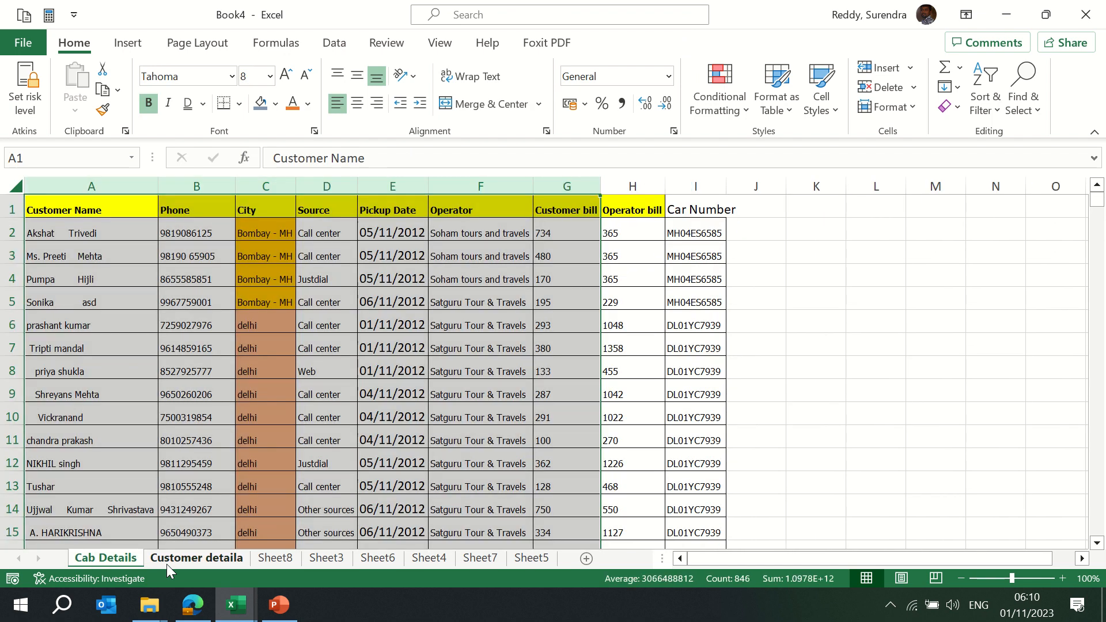
left_click(168, 562)
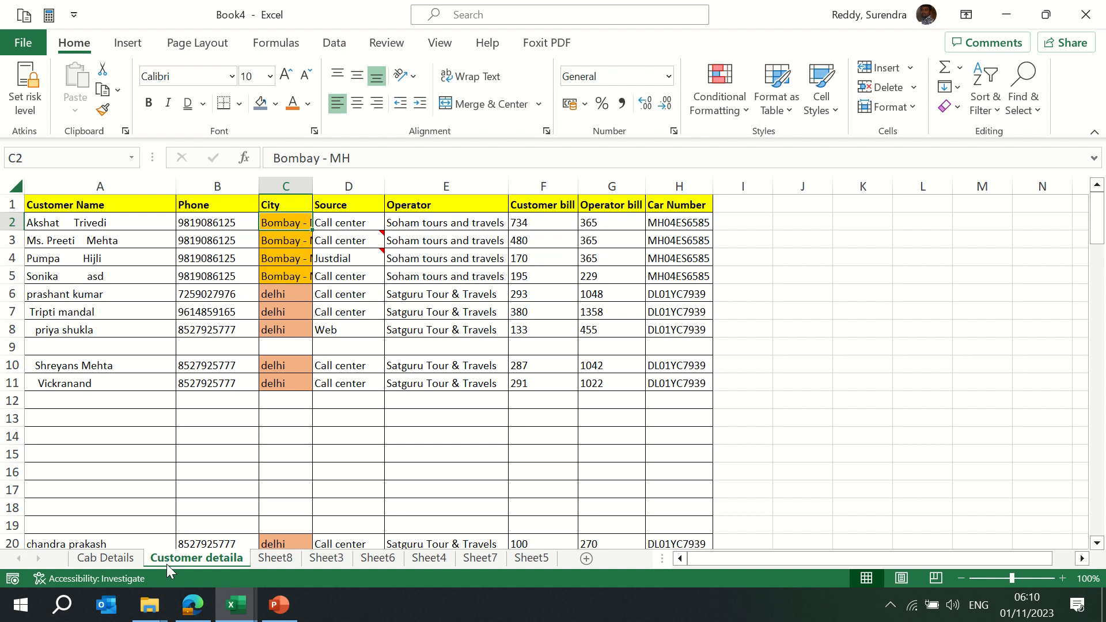
key("ctrl+Page_Down")
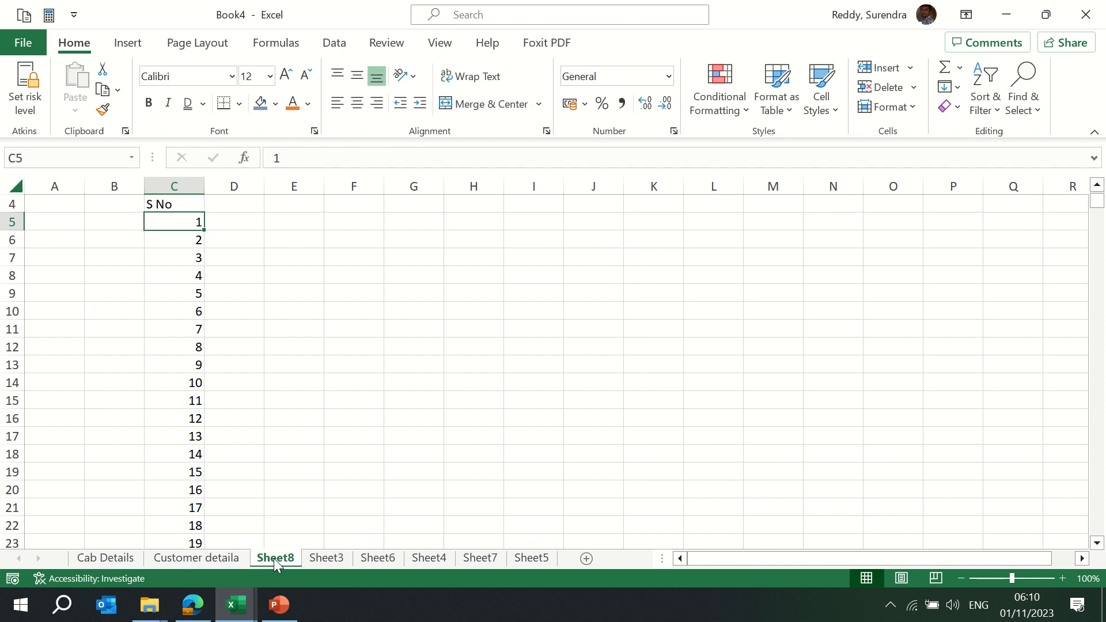
key("ctrl+Page_Down")
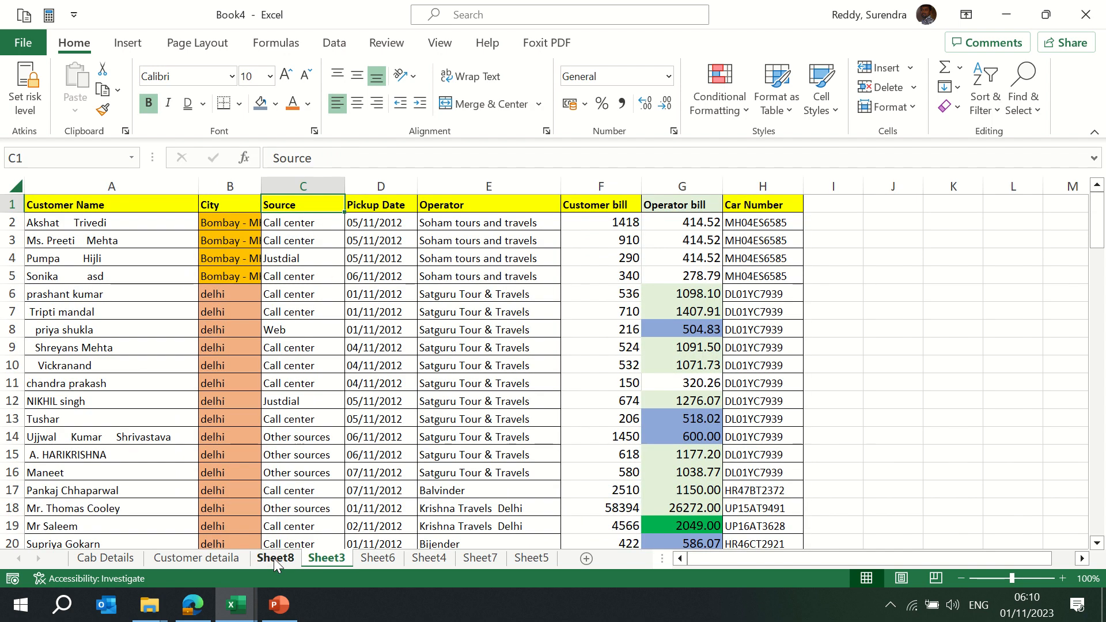
key("ctrl+Page_Up")
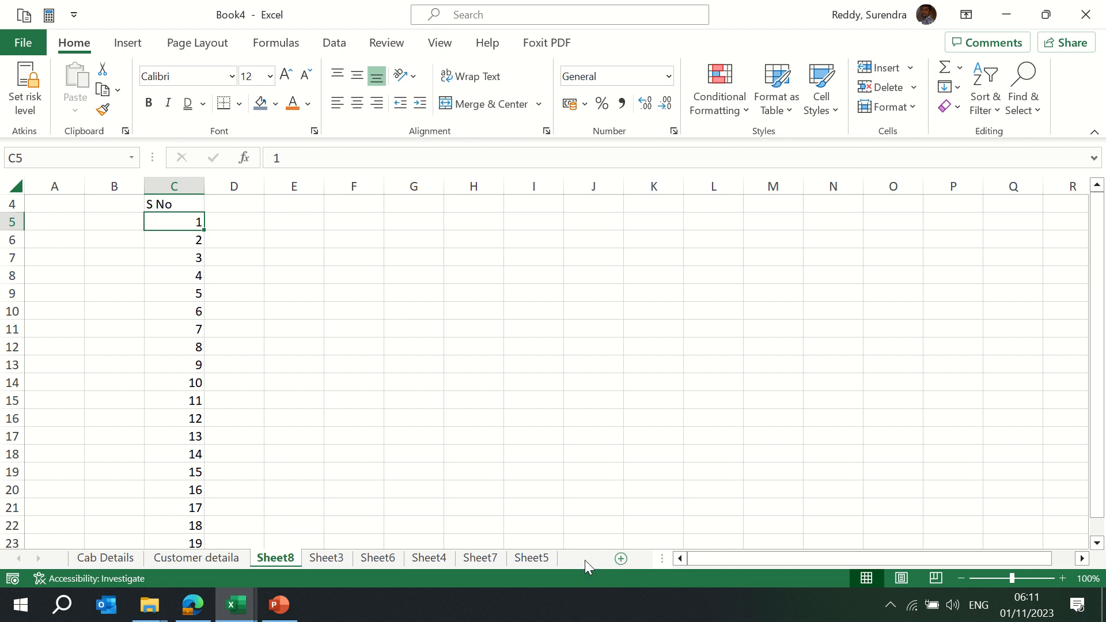
Add a new blank Sheet9 and colour the Customer detaila tab light green
left_click(586, 559)
left_click(203, 562)
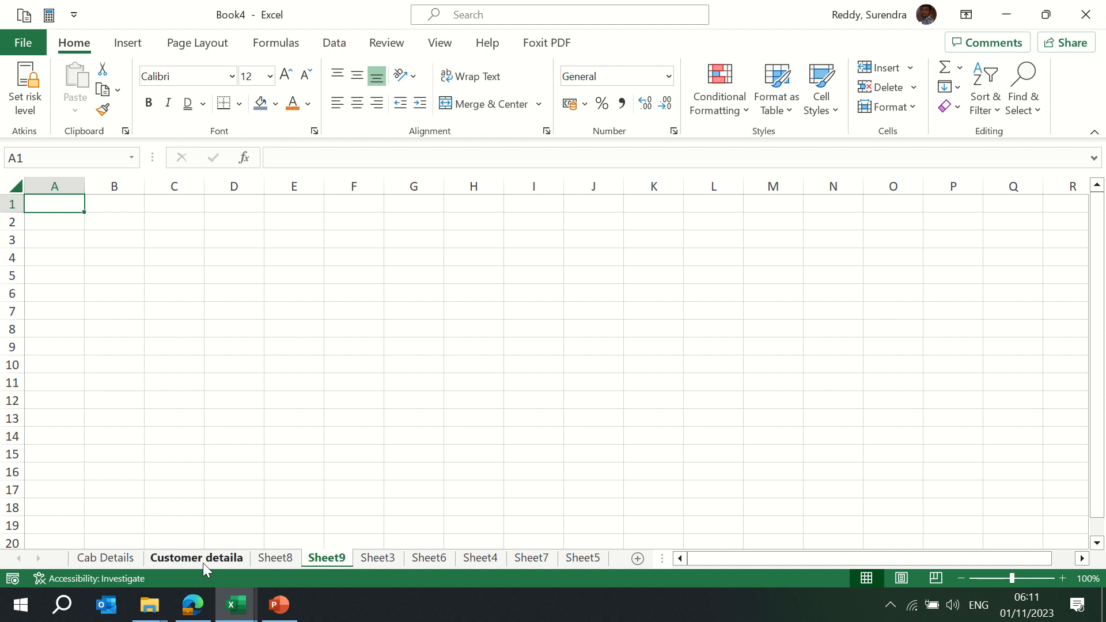
right_click(203, 563)
mouse_move(271, 472)
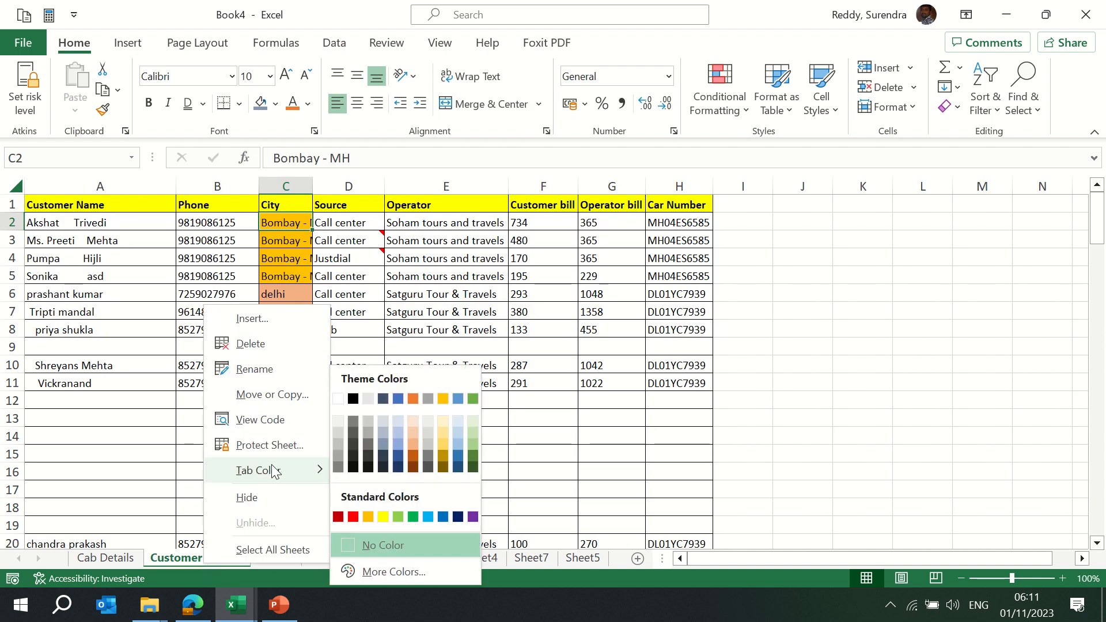
left_click(398, 517)
Colour the Sheet8 tab orange
left_click(291, 562)
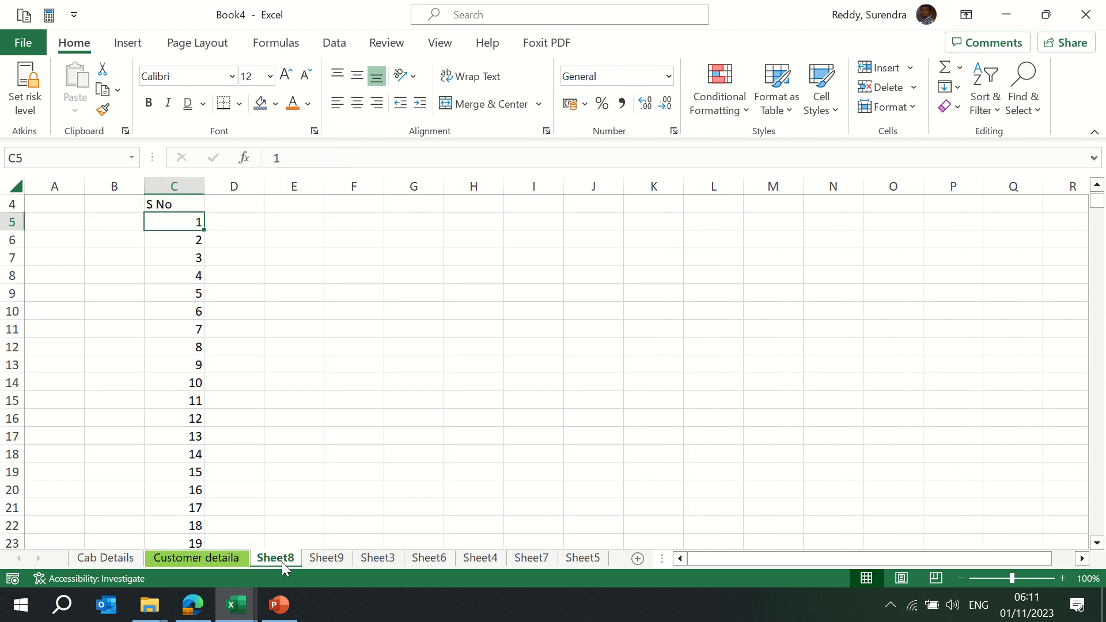
right_click(289, 562)
mouse_move(381, 473)
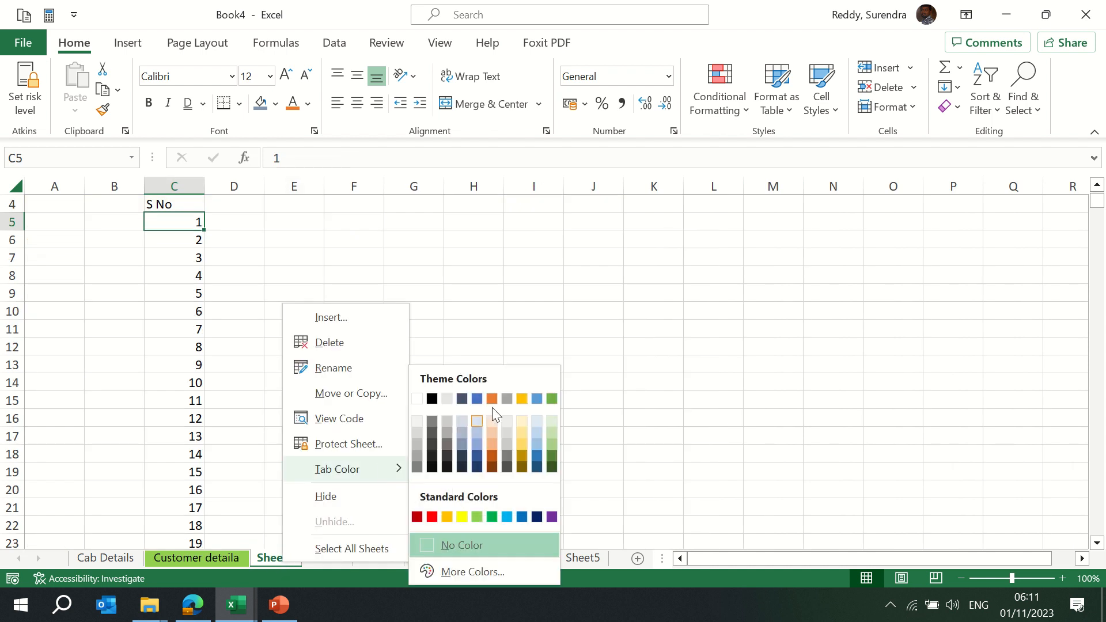
left_click(492, 401)
Colour the Cab Details tab green, then return to the Customer detaila sheet
left_click(332, 559)
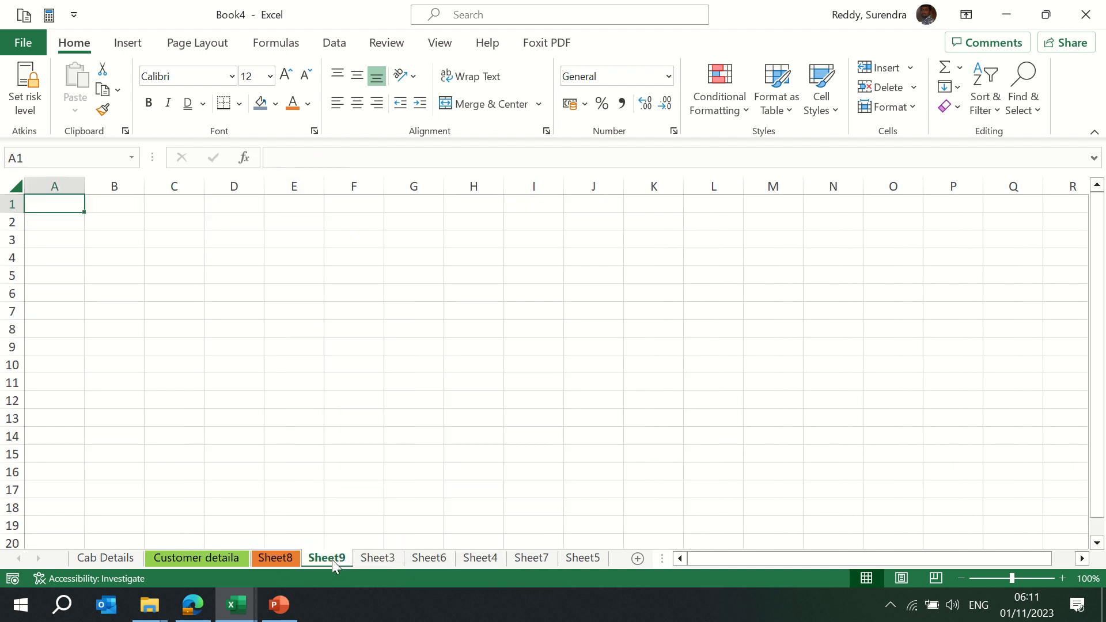
left_click(110, 565)
right_click(109, 564)
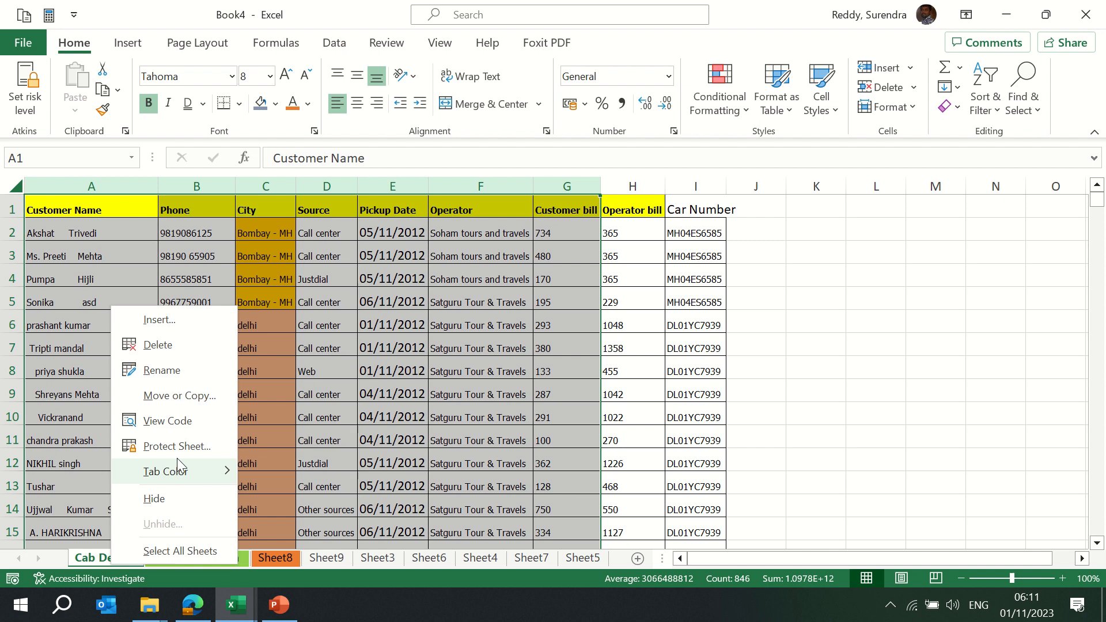
mouse_move(176, 482)
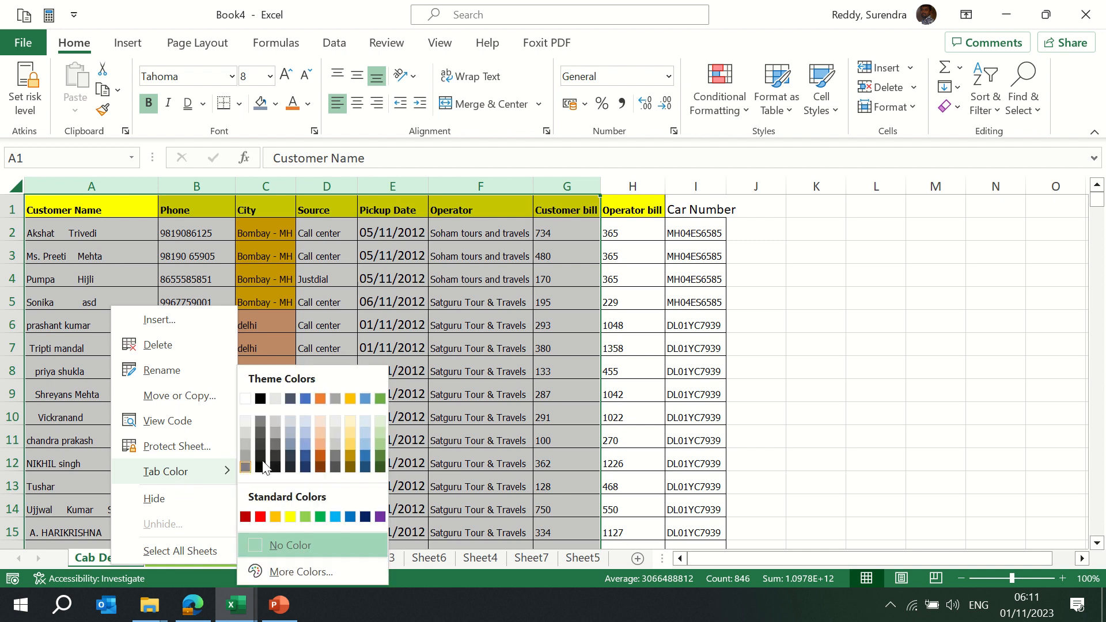
left_click(380, 397)
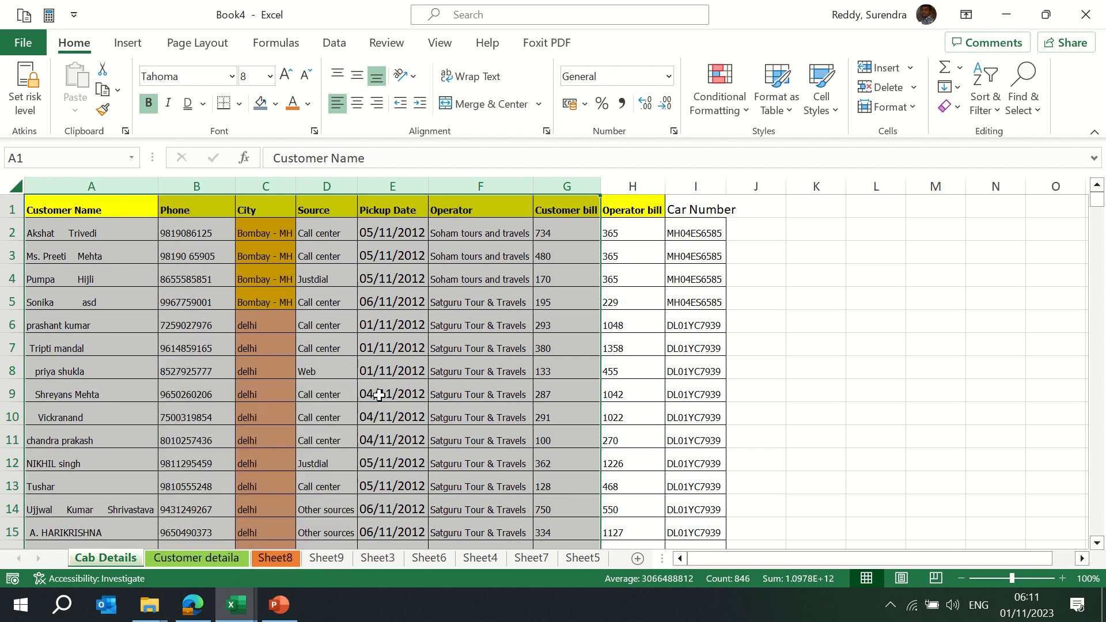
left_click(344, 496)
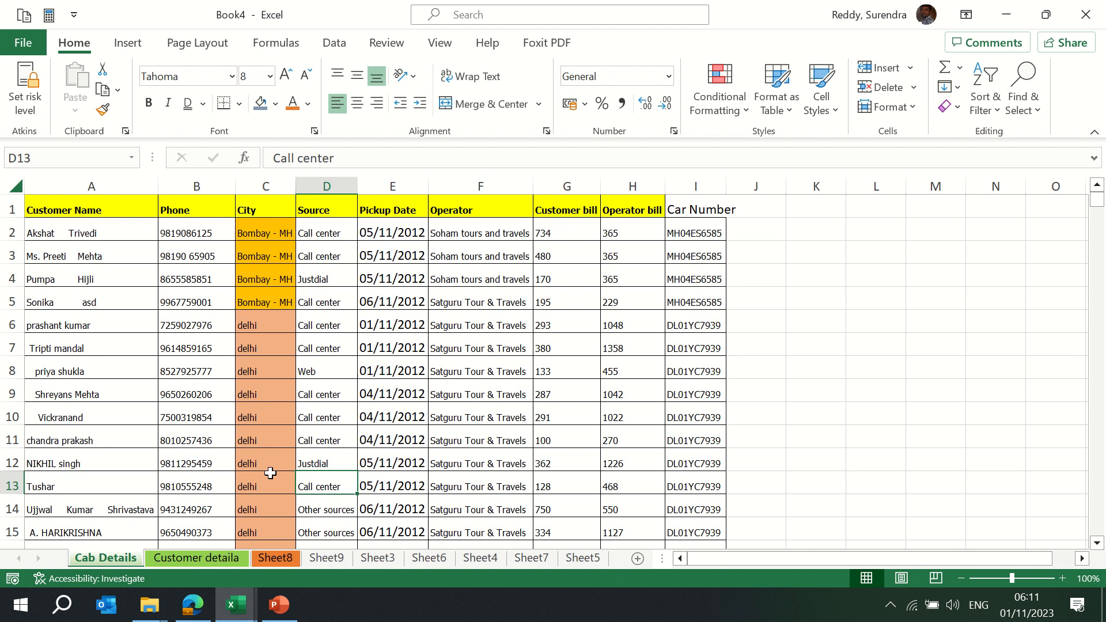
left_click(200, 566)
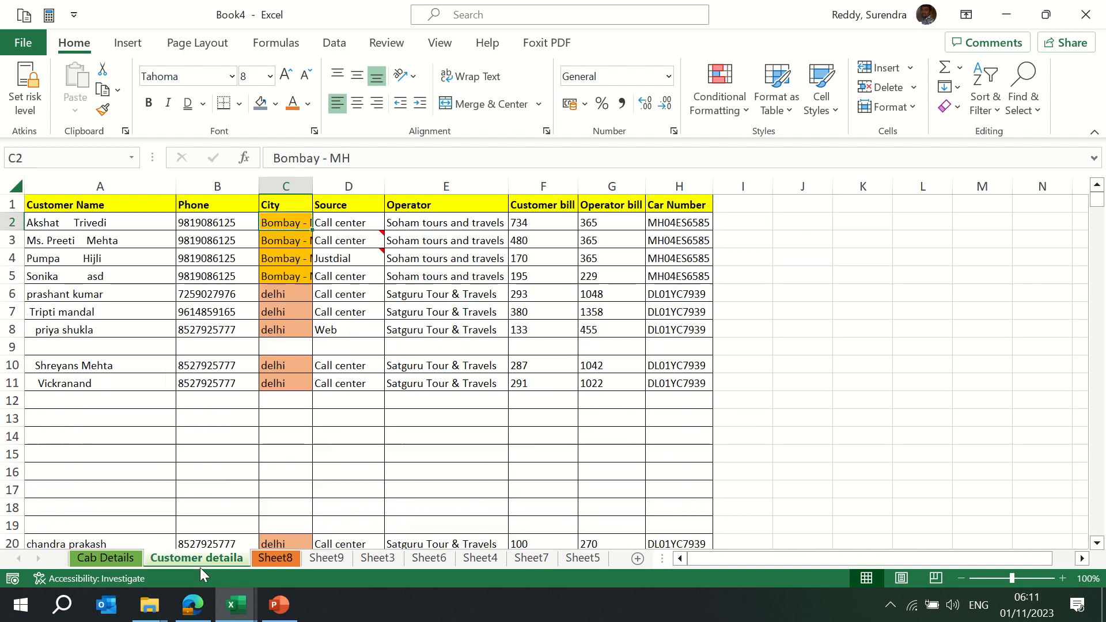
right_click(172, 561)
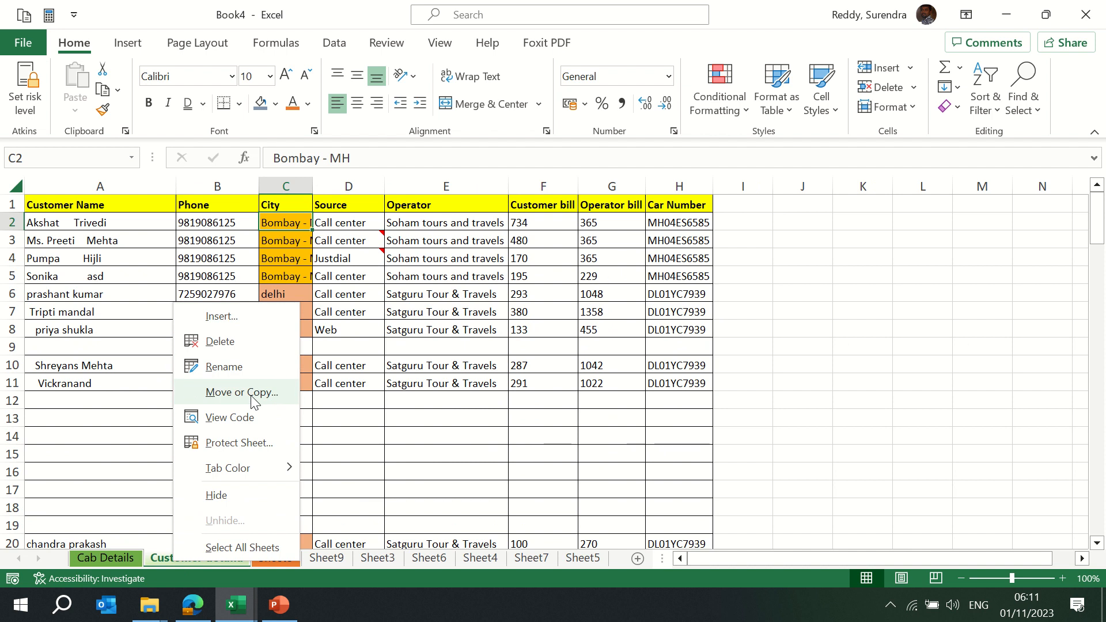
left_click(222, 316)
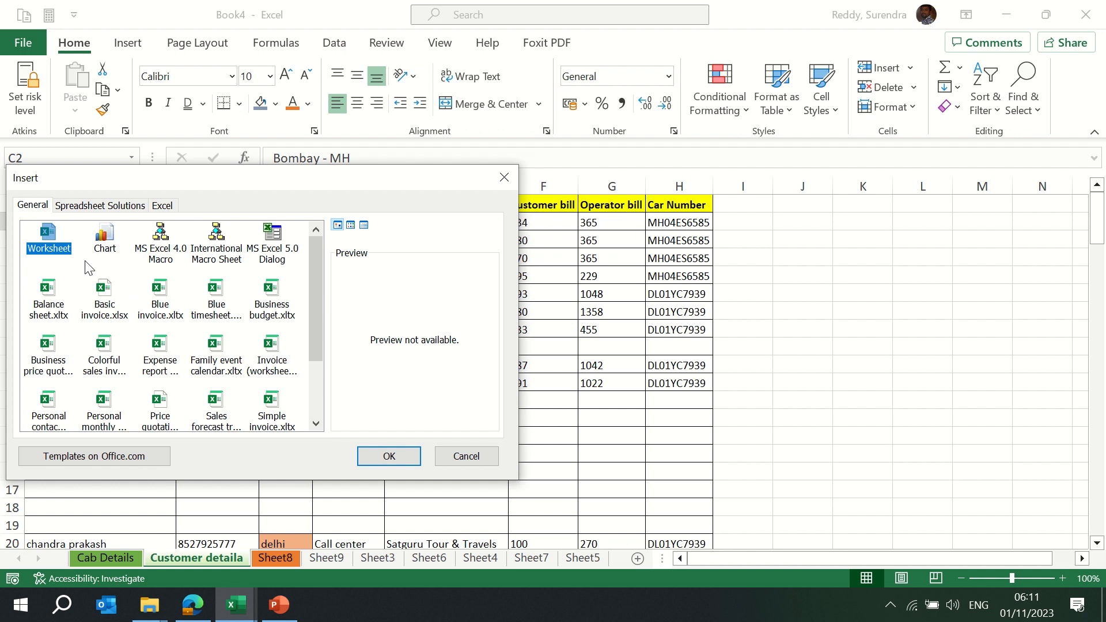
left_click(388, 456)
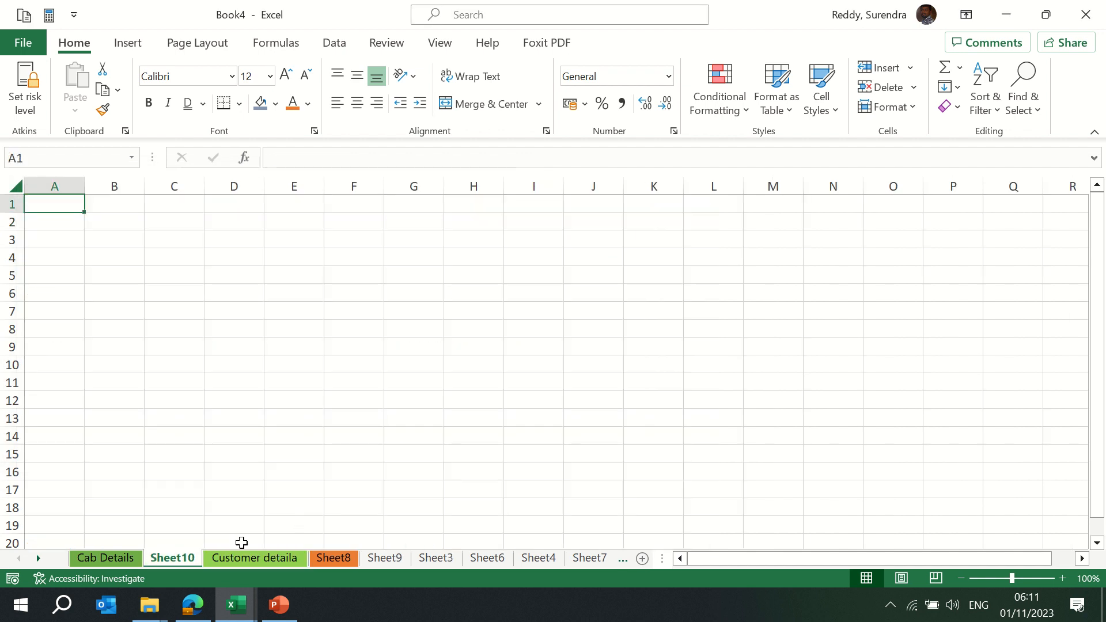
right_click(173, 559)
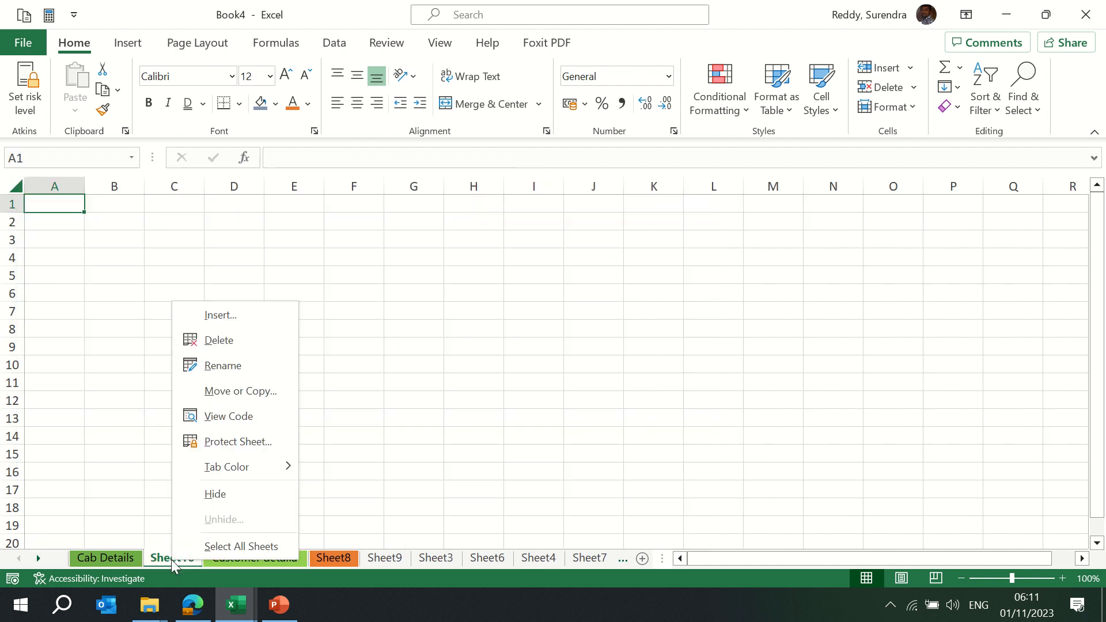
left_click(244, 345)
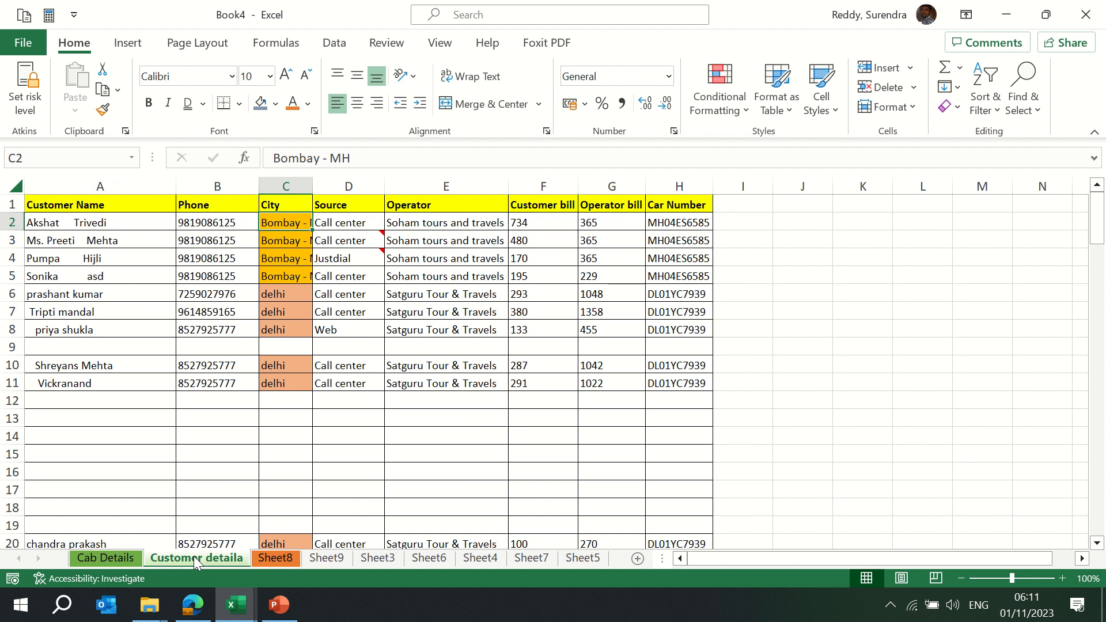
right_click(194, 556)
left_click(353, 461)
Copy the Customer detaila sheet within Book4, creating Customer detaila (2) before Cab Details
right_click(196, 560)
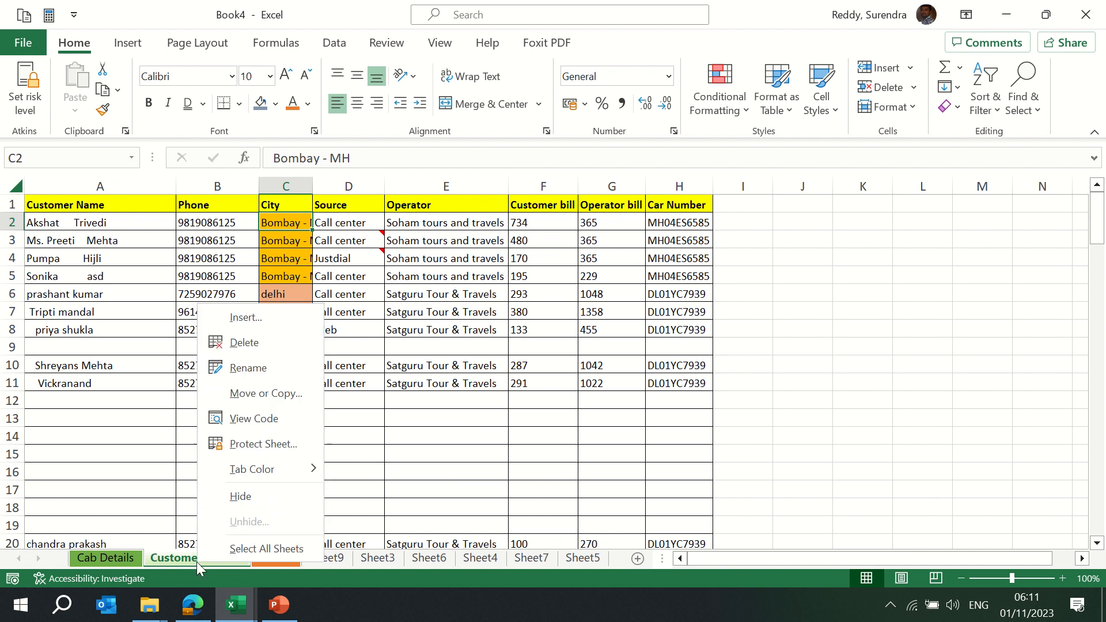
left_click(283, 394)
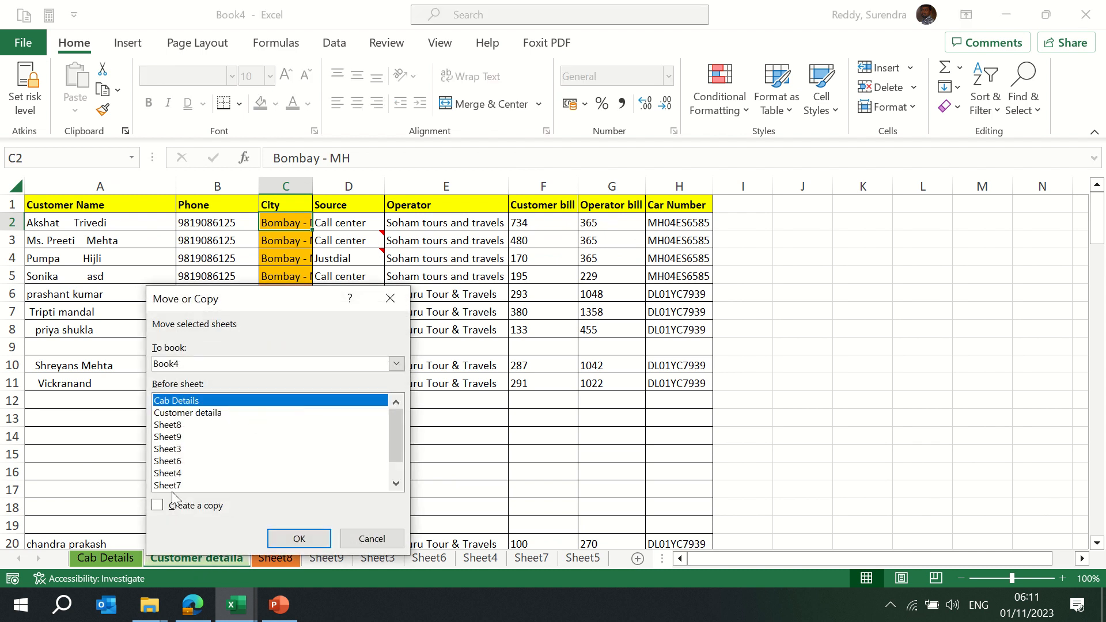
left_click(158, 506)
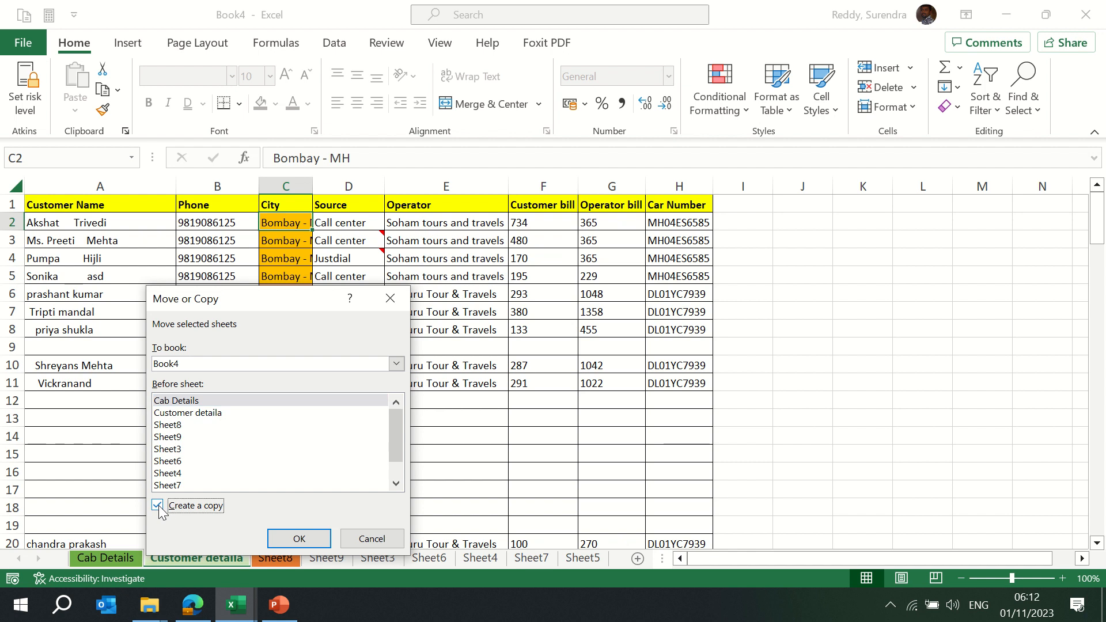
left_click(279, 538)
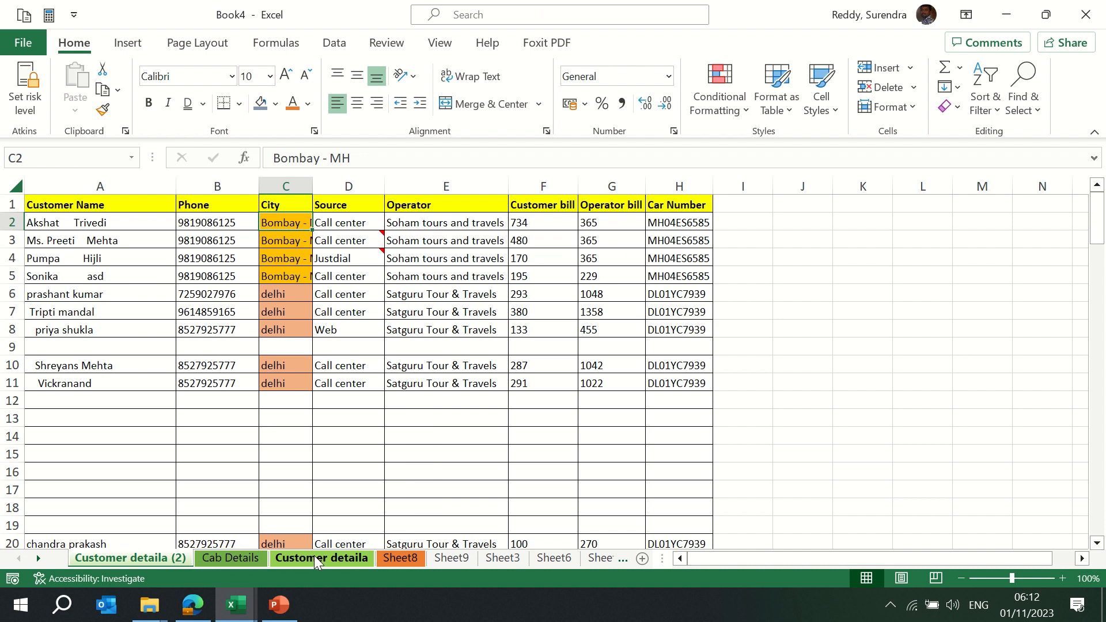
Place Customer detaila right after its copy, then copy Customer detaila (2) into a new workbook, Book6
left_click_drag(313, 555, 155, 558)
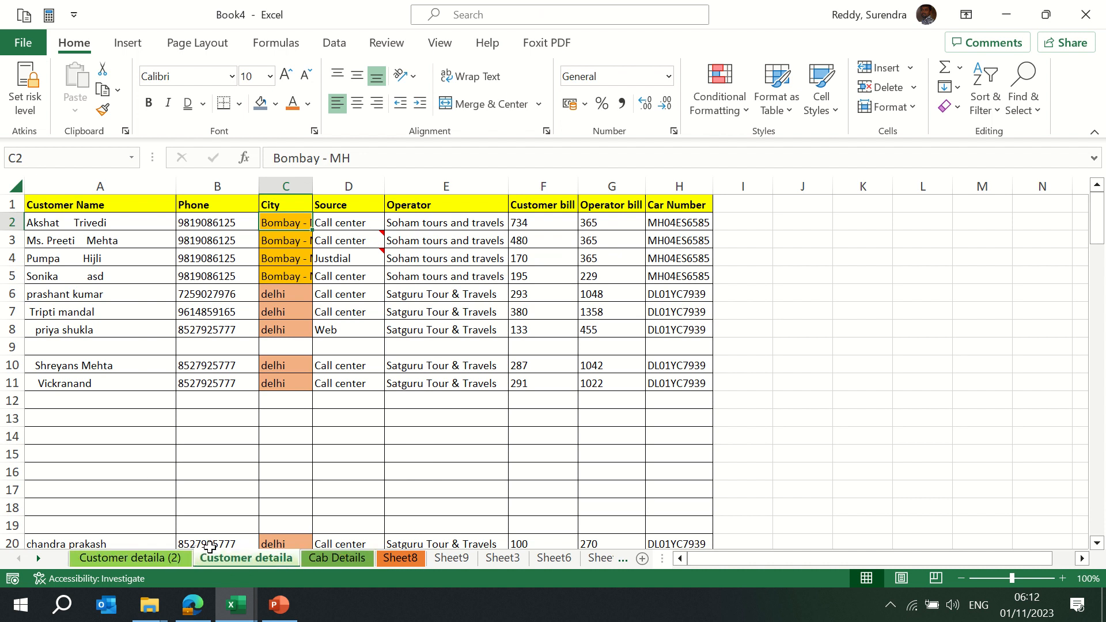
left_click(149, 558)
right_click(149, 558)
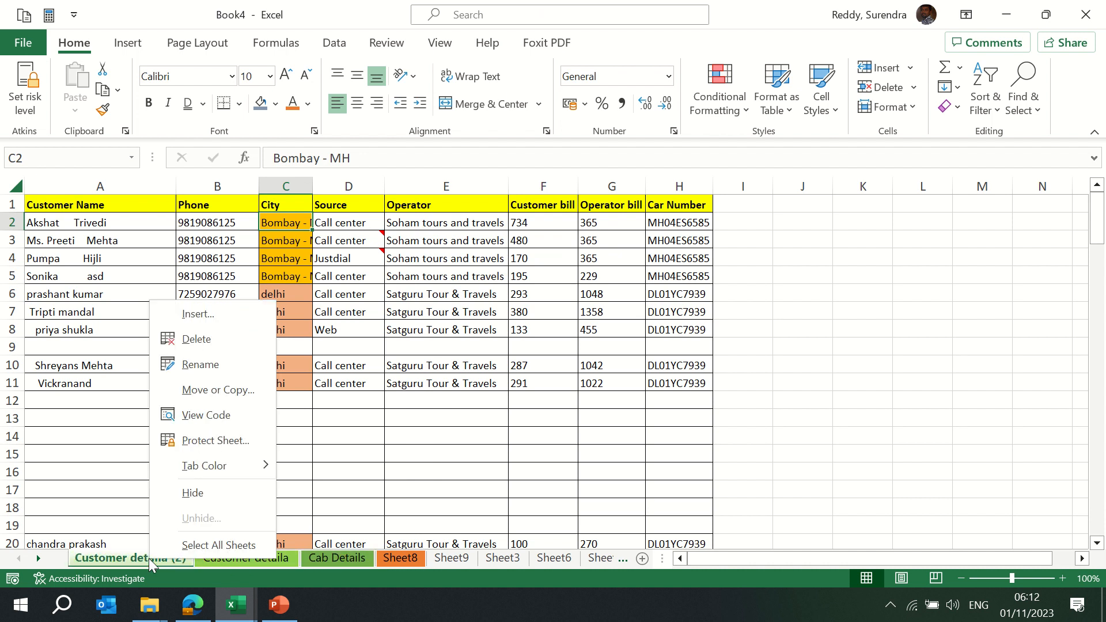
left_click(247, 391)
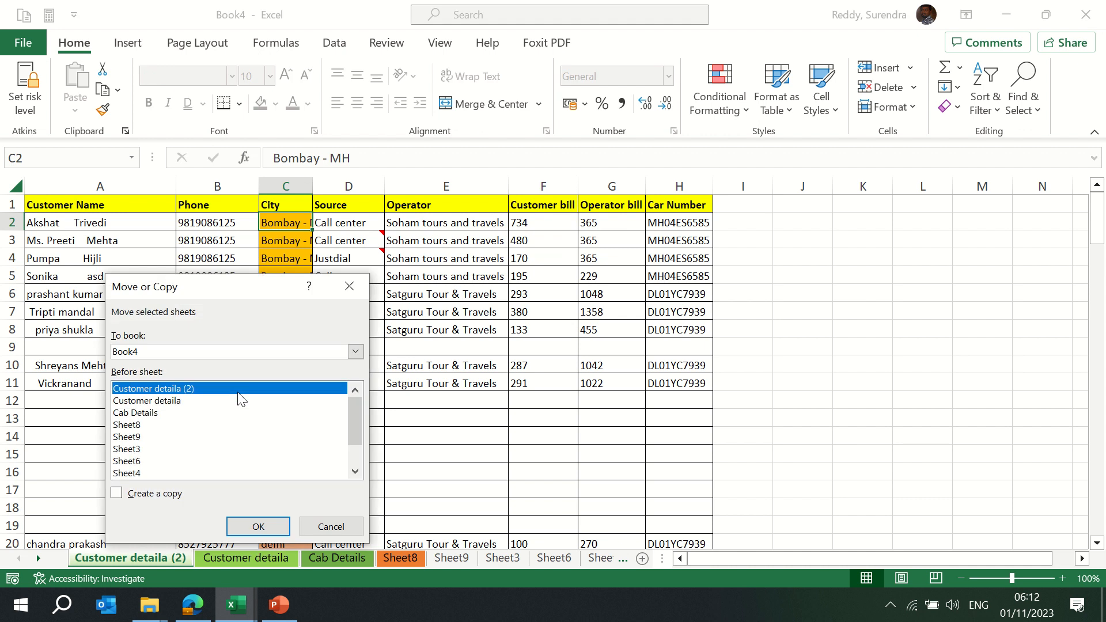
left_click(117, 494)
left_click(196, 351)
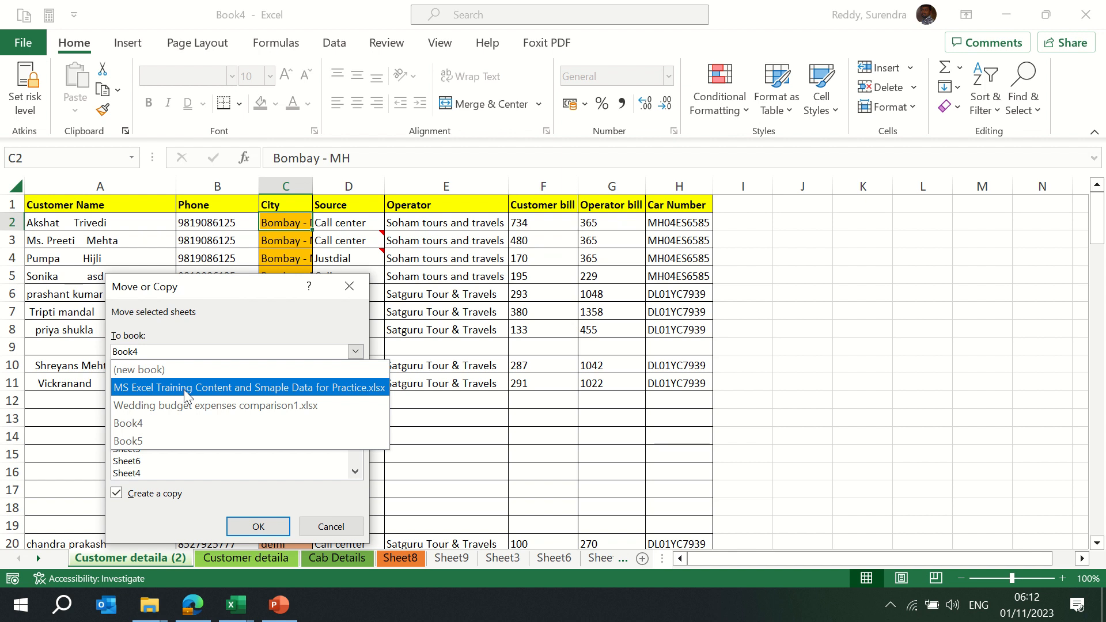
left_click(159, 370)
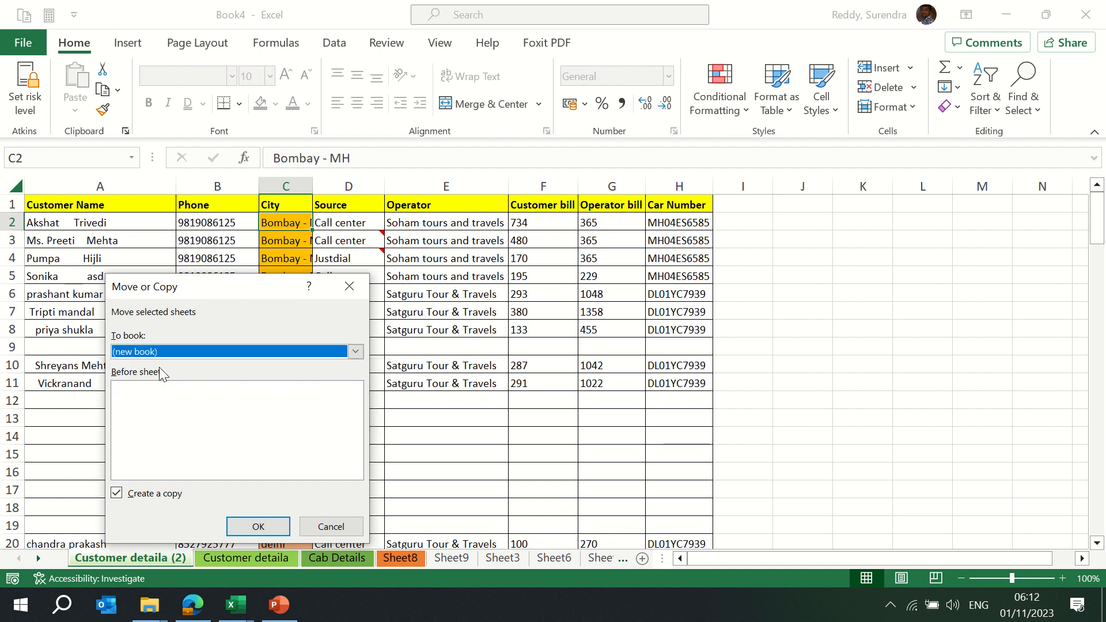
left_click(262, 526)
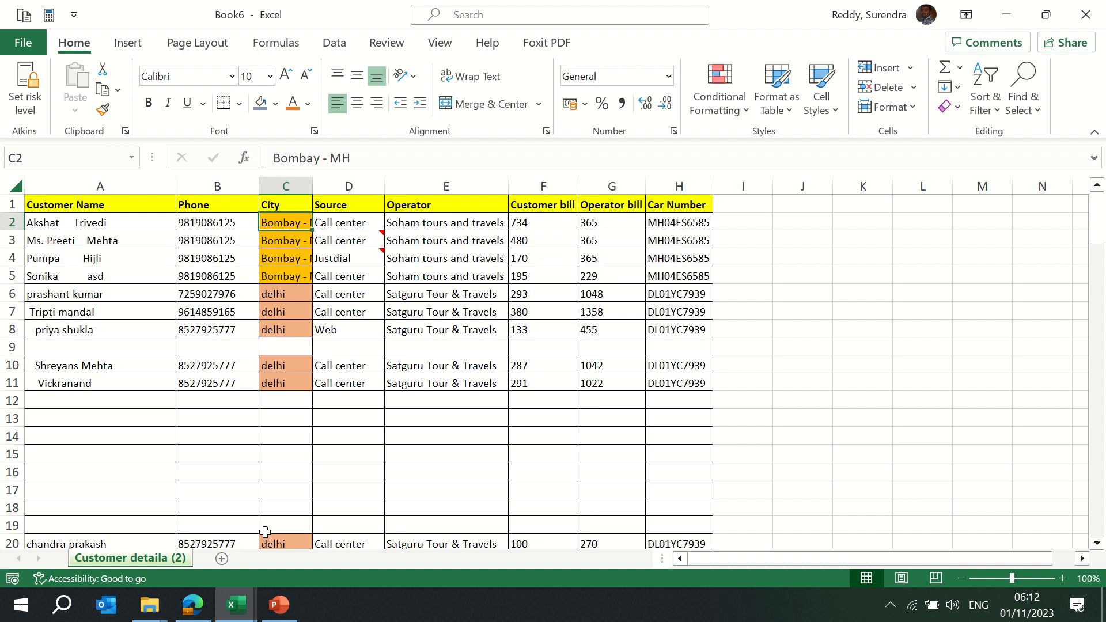
key("alt+Tab")
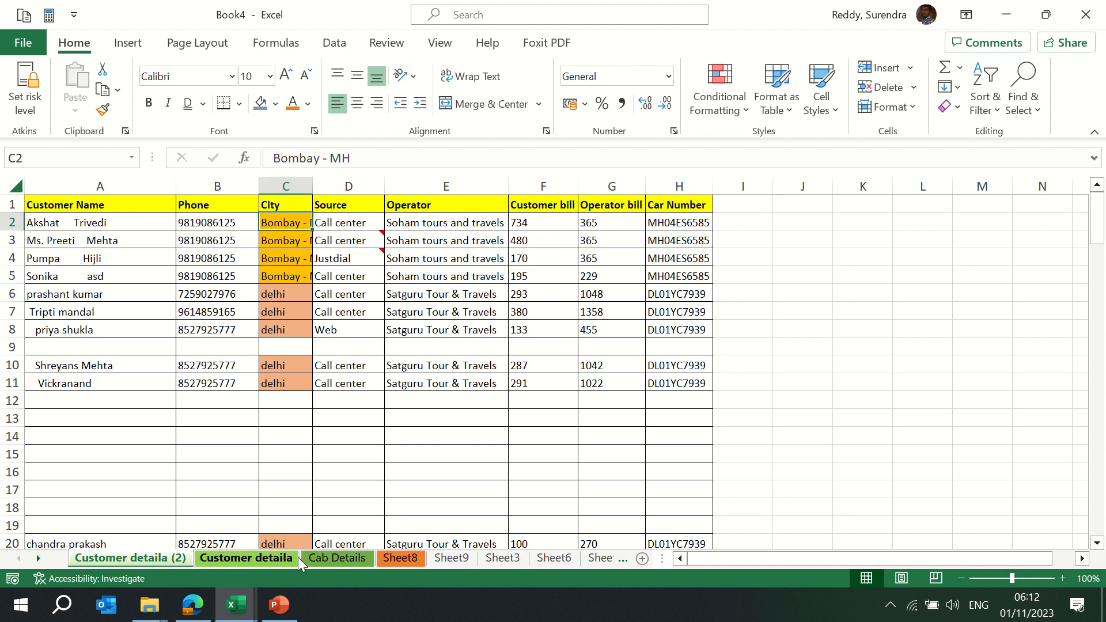
Move the Cab Details sheet, without copying, from Book4 into a new workbook, Book7
left_click(345, 558)
right_click(346, 558)
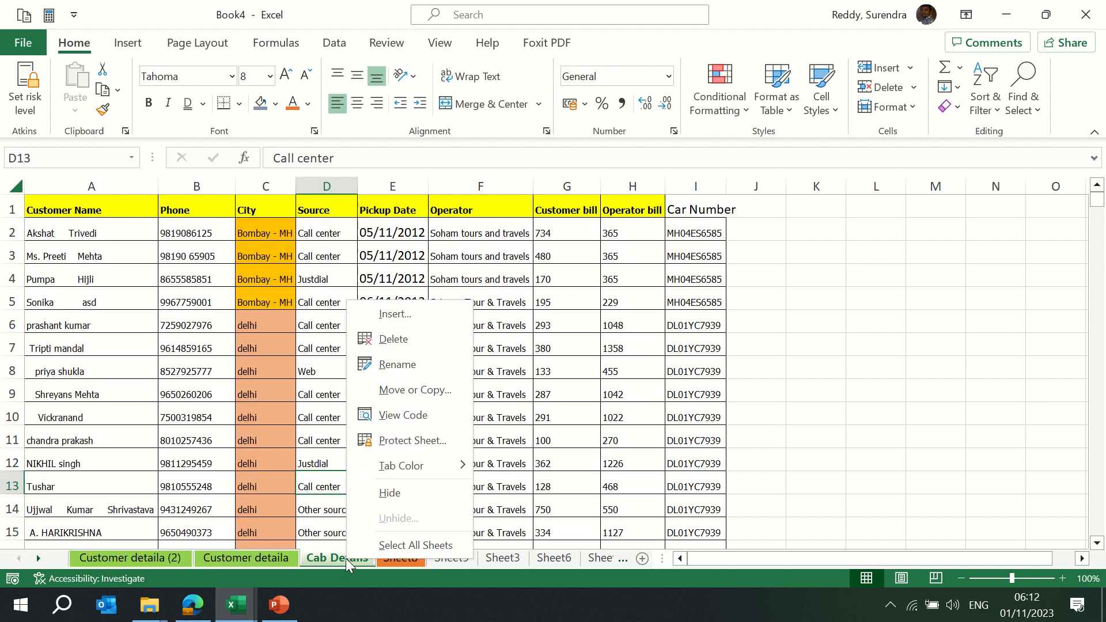
left_click(409, 390)
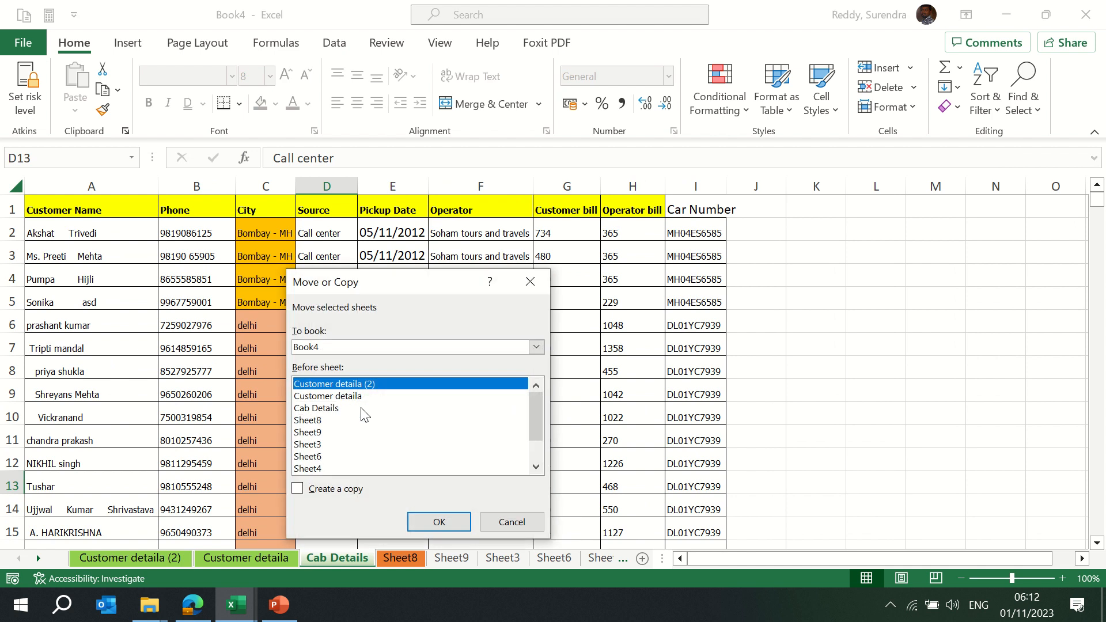
left_click(348, 346)
left_click(340, 367)
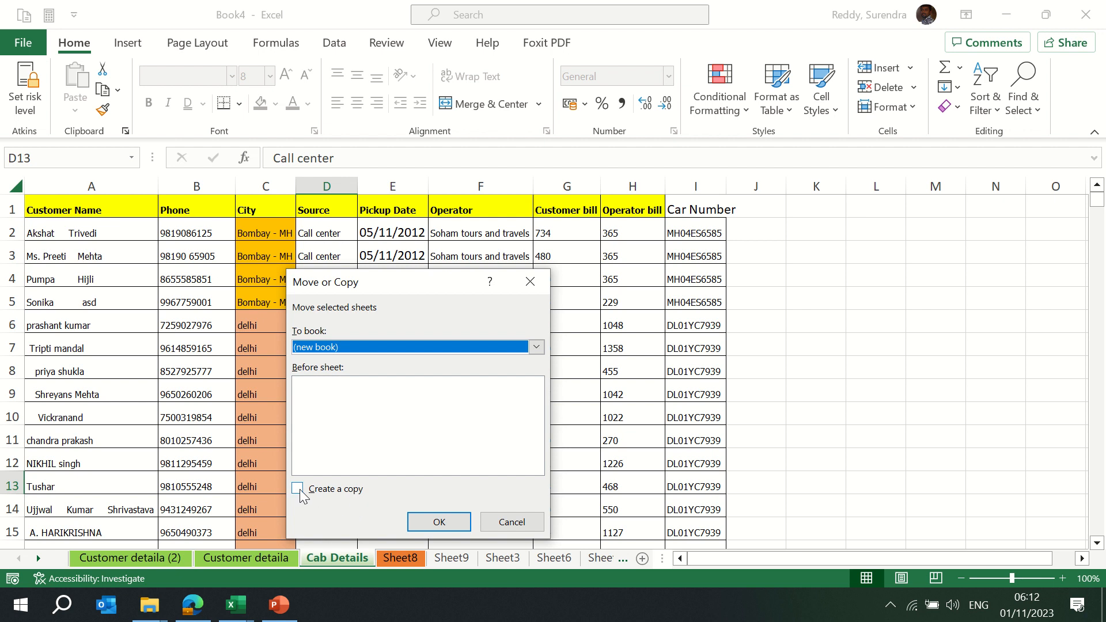
left_click(433, 520)
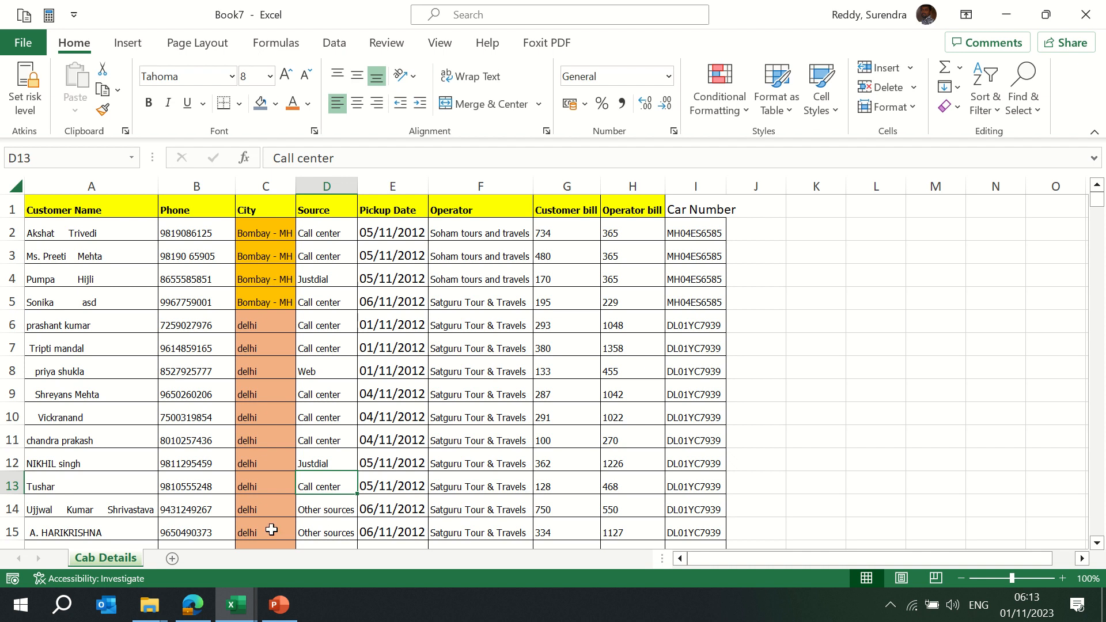
key("alt+Tab")
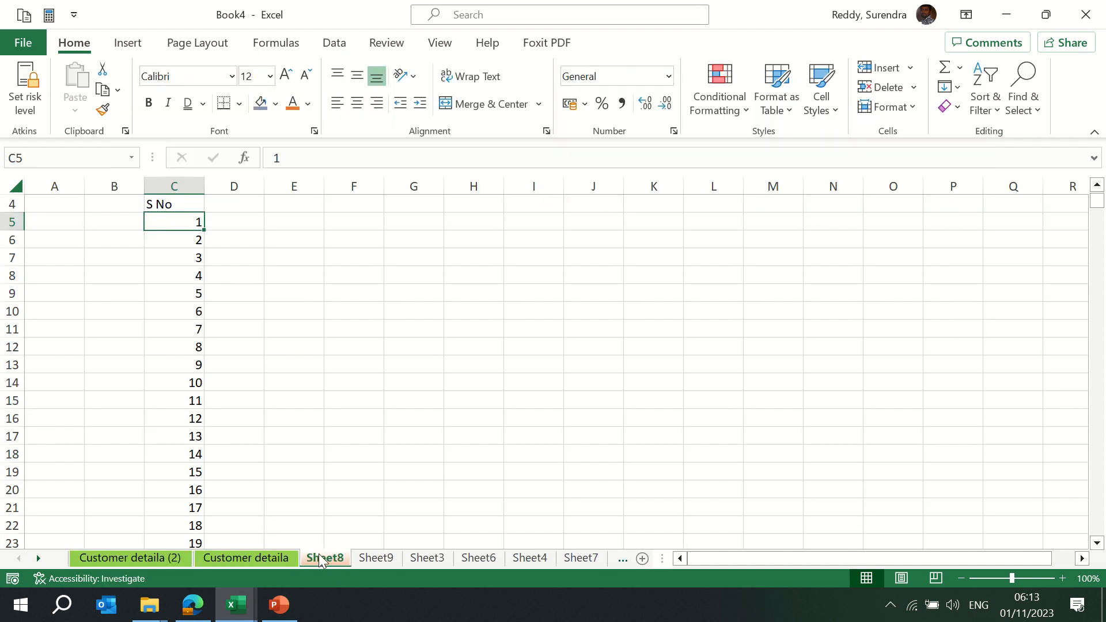
Look at Cab Details in Book7, then hide Sheet8 in Book4
key("alt+Tab")
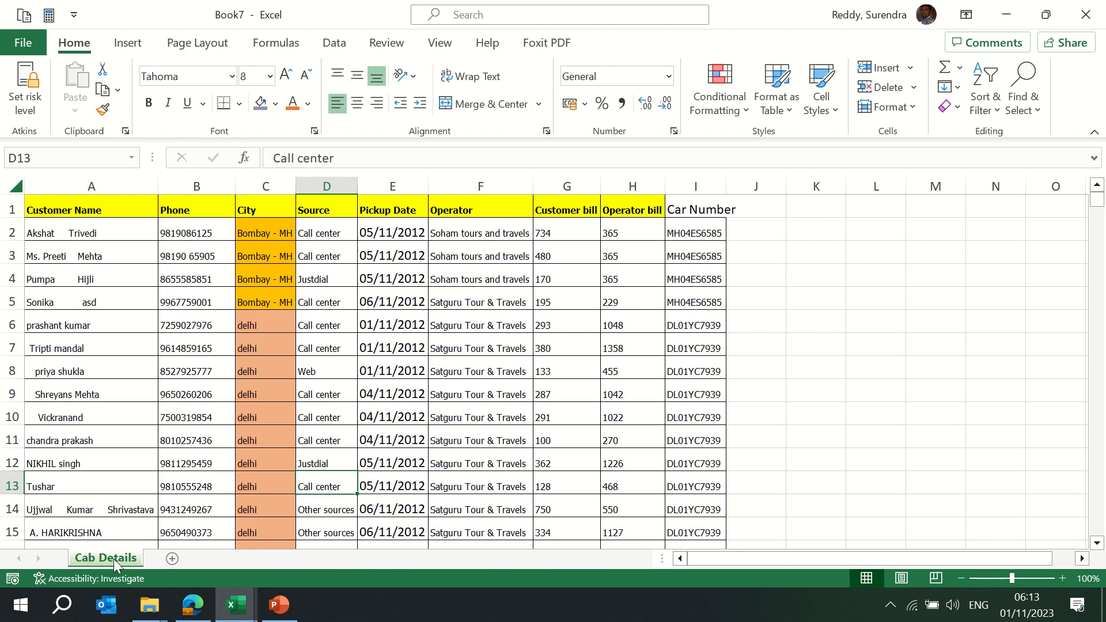
right_click(113, 559)
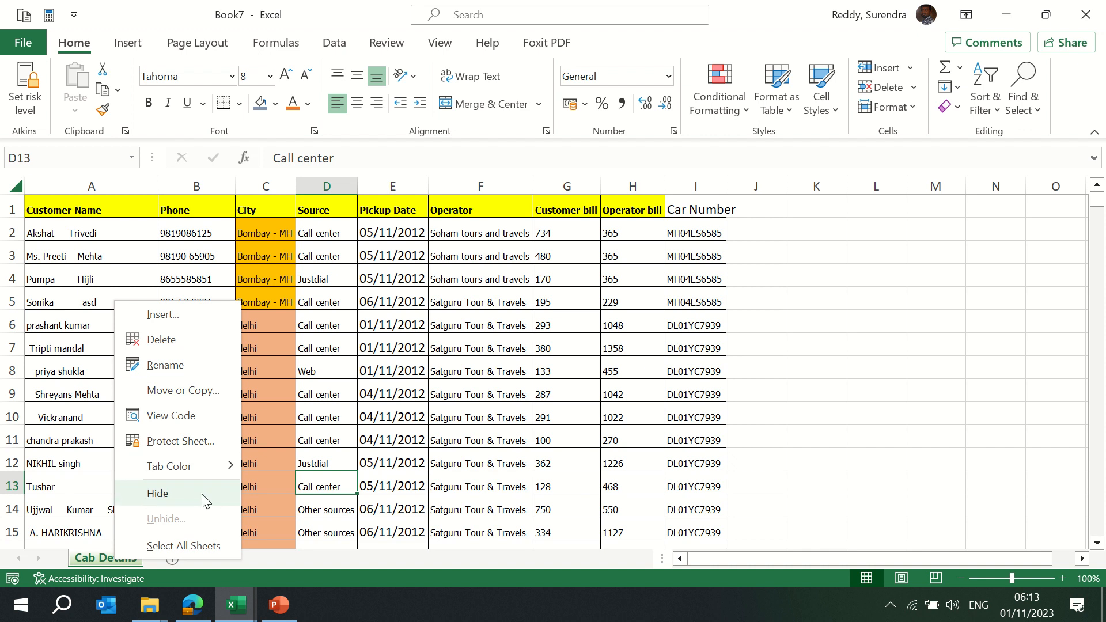
key("alt+Tab")
right_click(323, 559)
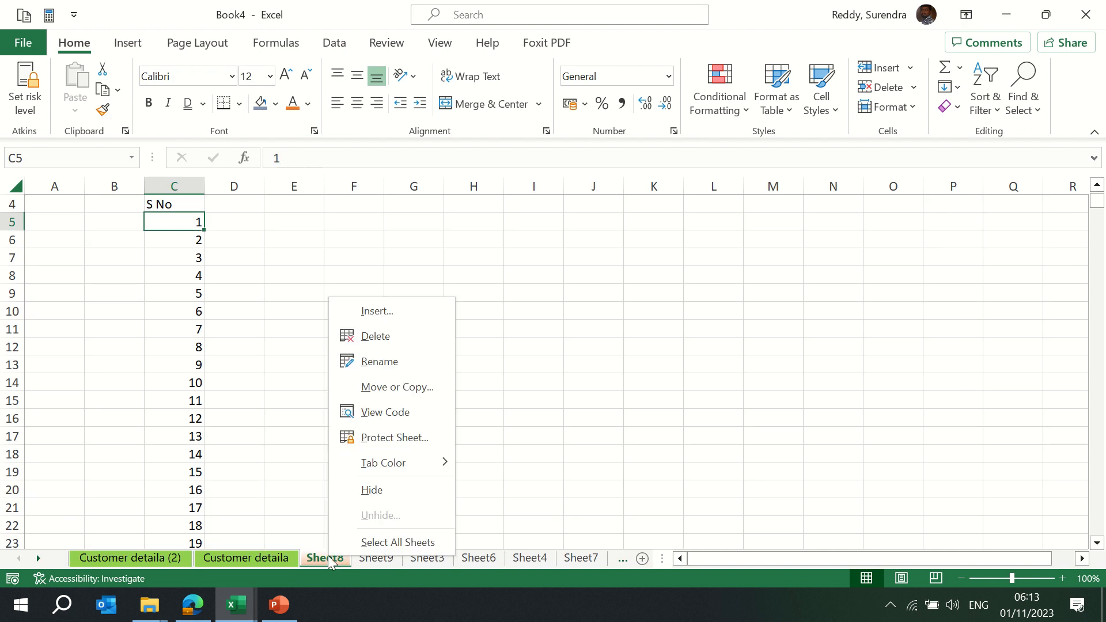
left_click(373, 490)
Hide the Customer detaila sheet, then unhide it so its table shows again
left_click(242, 558)
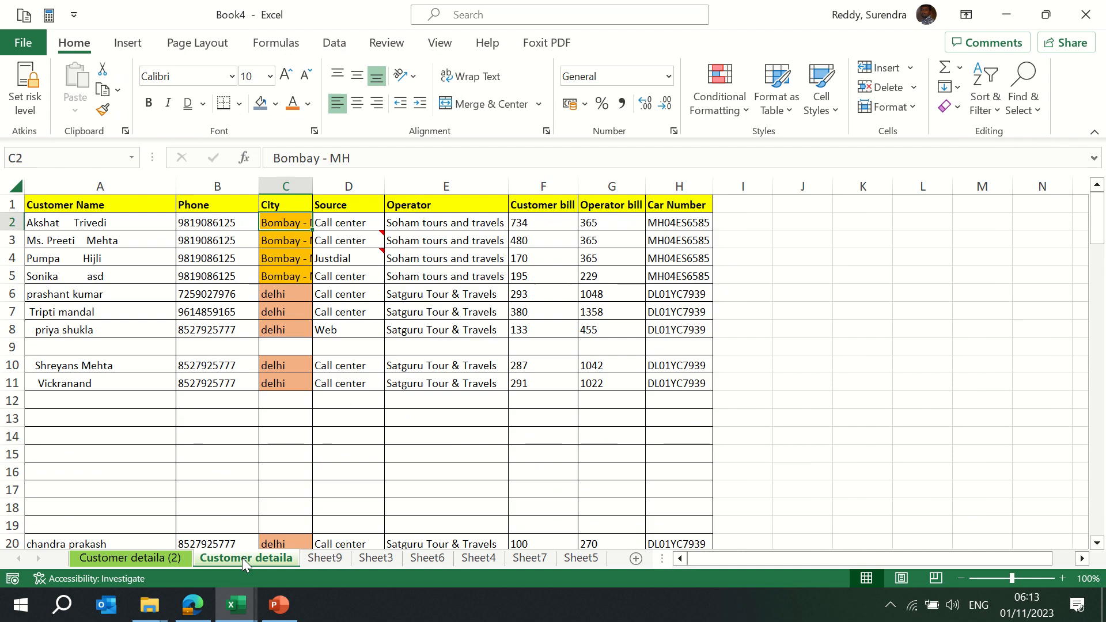
right_click(242, 558)
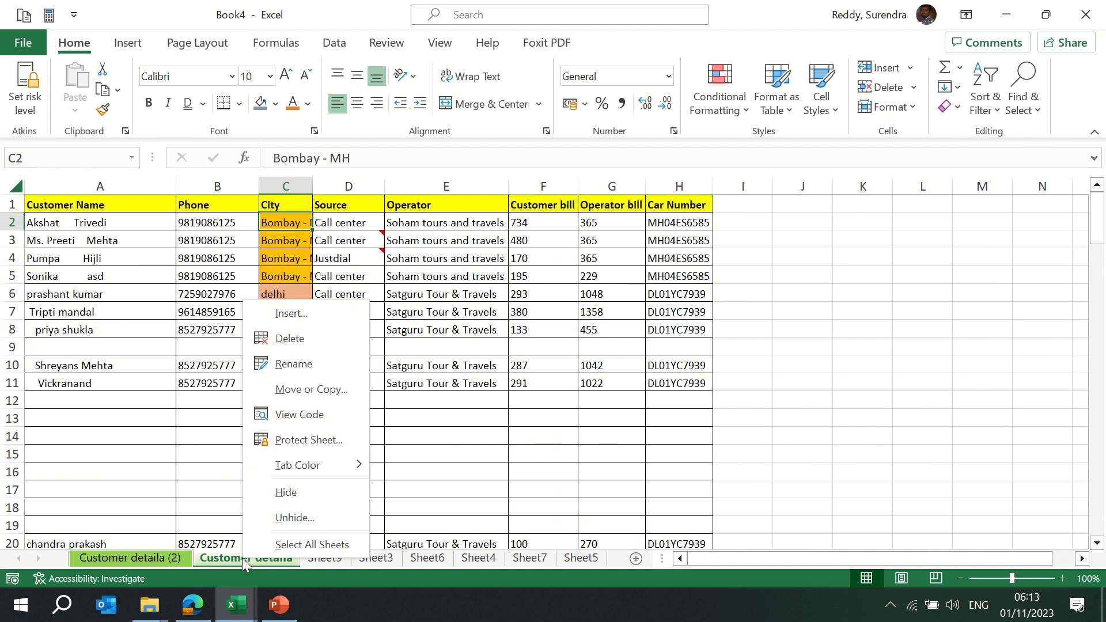
left_click(309, 495)
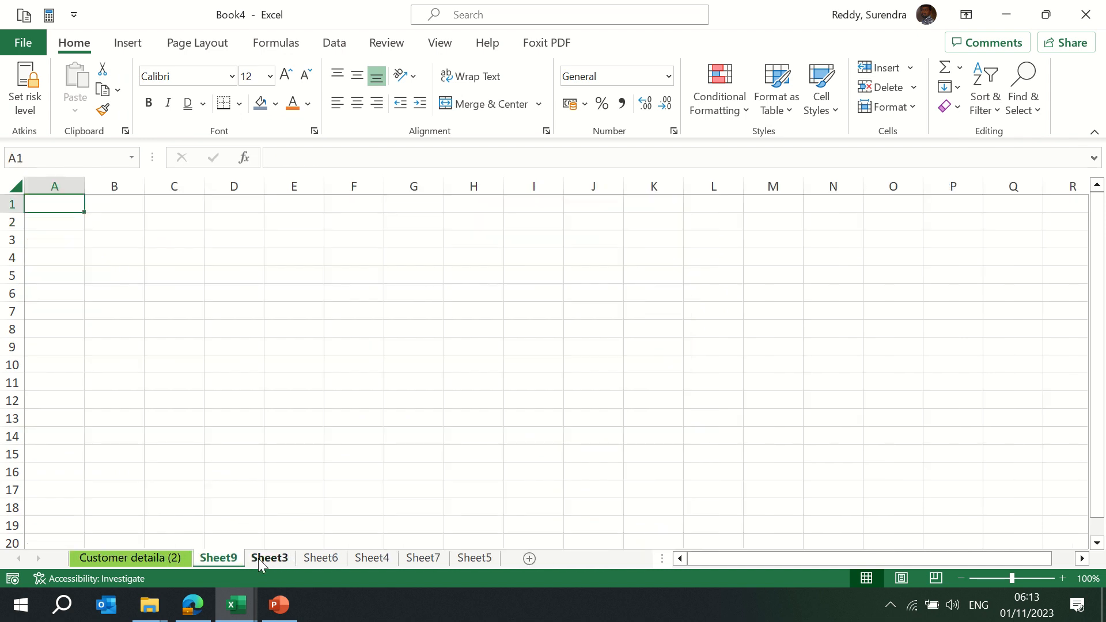
right_click(210, 556)
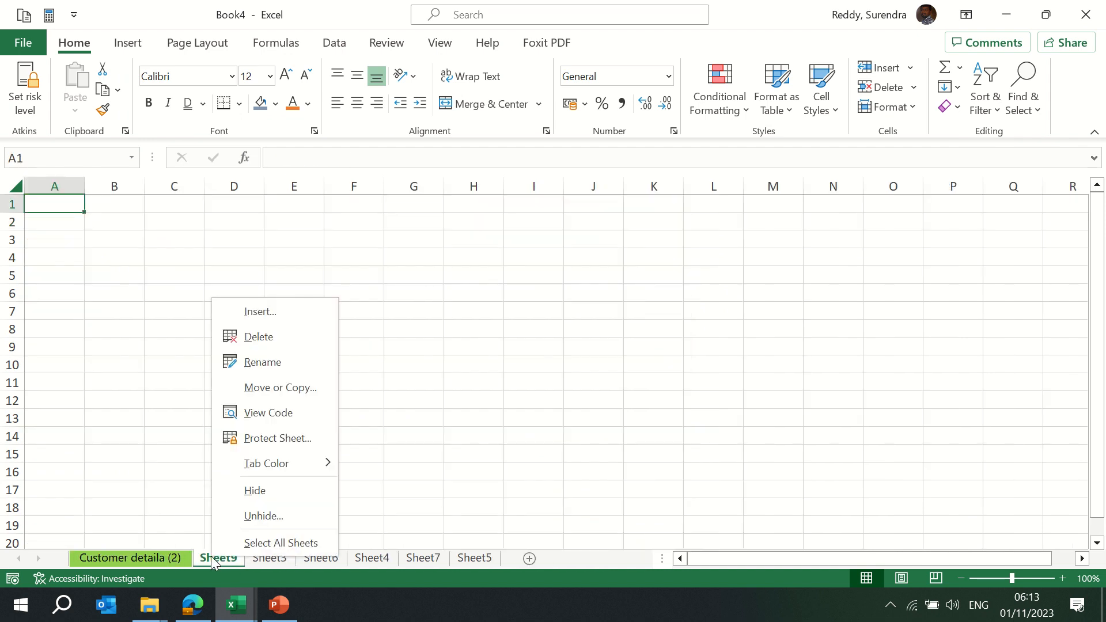
left_click(271, 516)
left_click(292, 565)
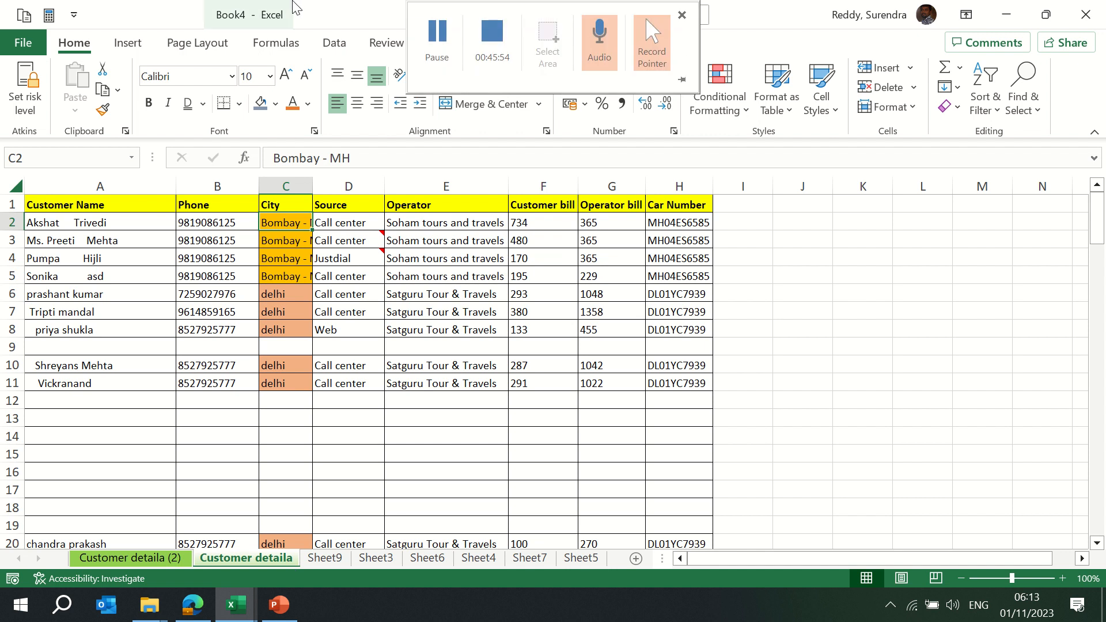
Group all sheets and insert two blank rows above the header row
right_click(260, 562)
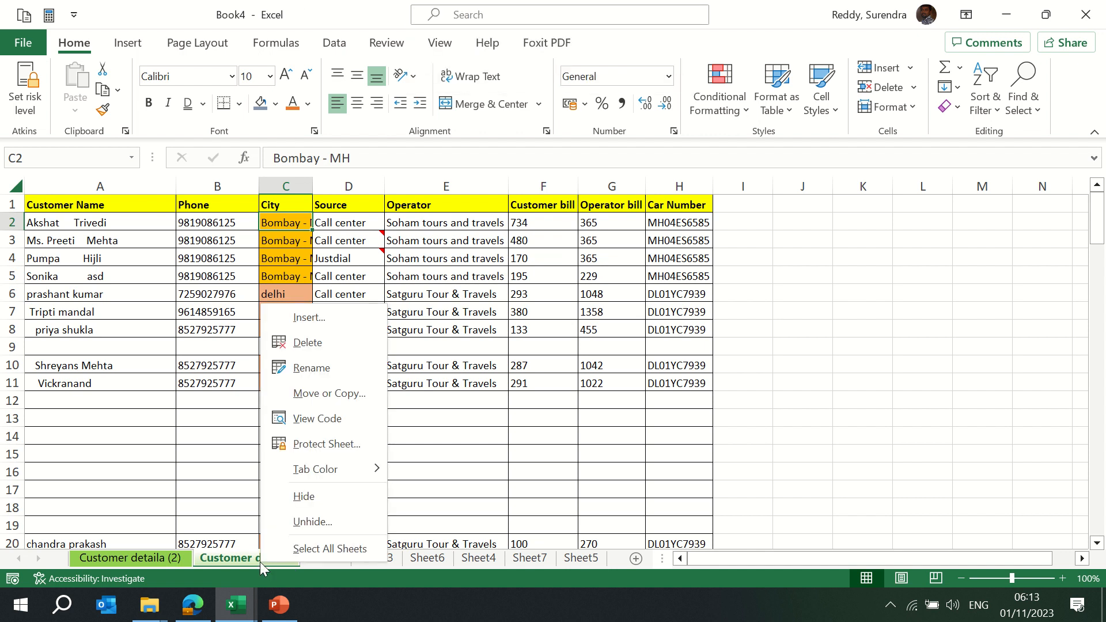
left_click(317, 549)
key("Up")
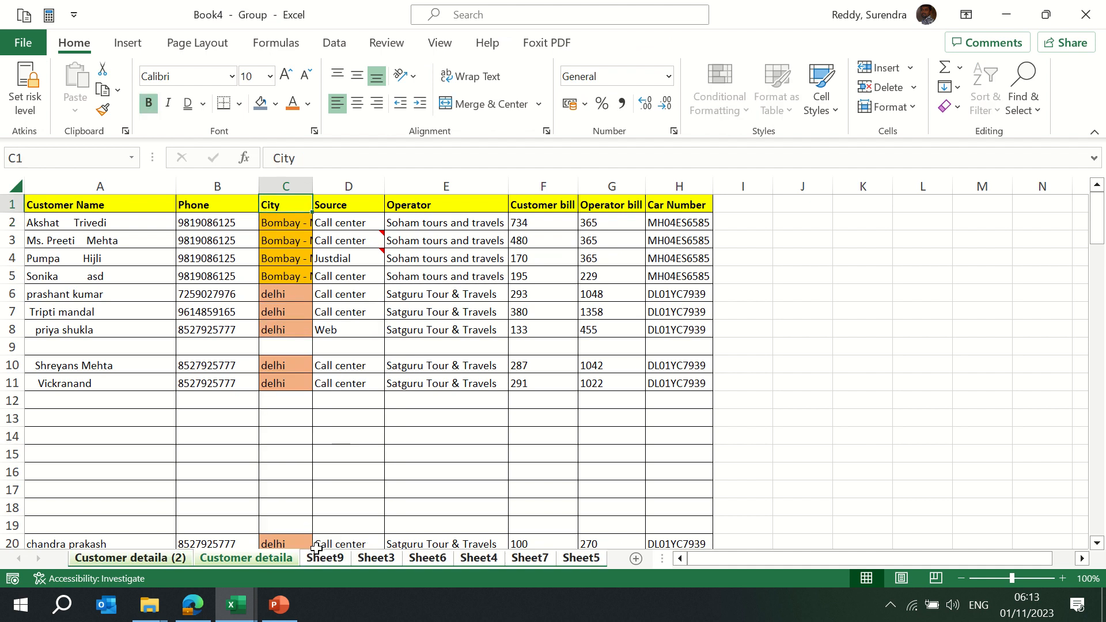
key("shift+space")
key("ctrl+shift+plus")
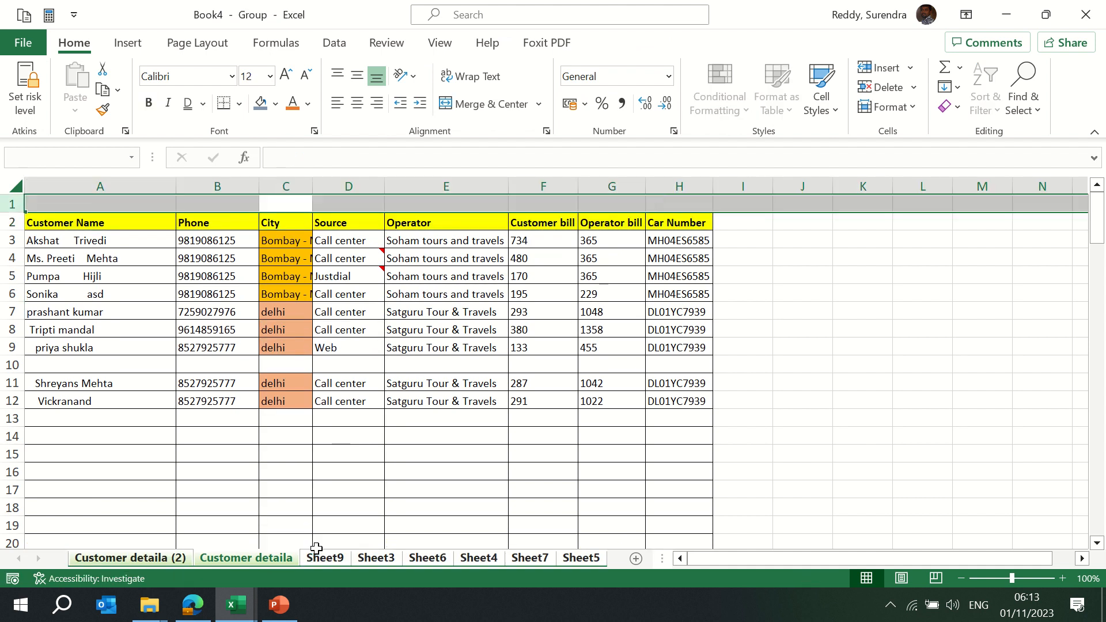
key("ctrl+shift+plus")
Enter 'XYZ Limited' in A1 and merge and centre it across A1:H1
key("Home")
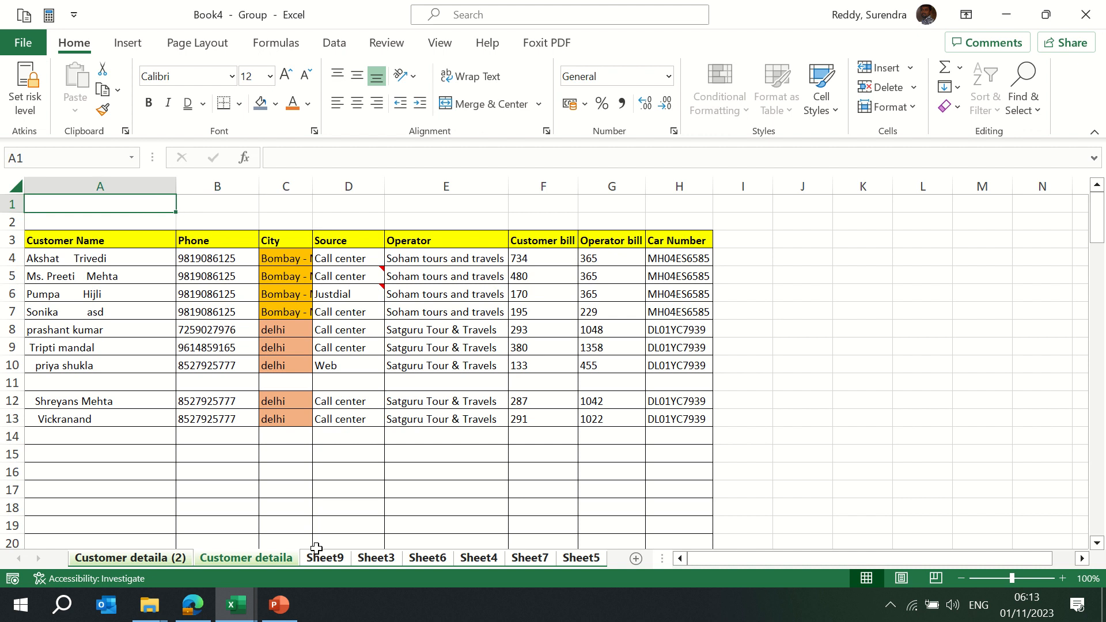
type("XYZ")
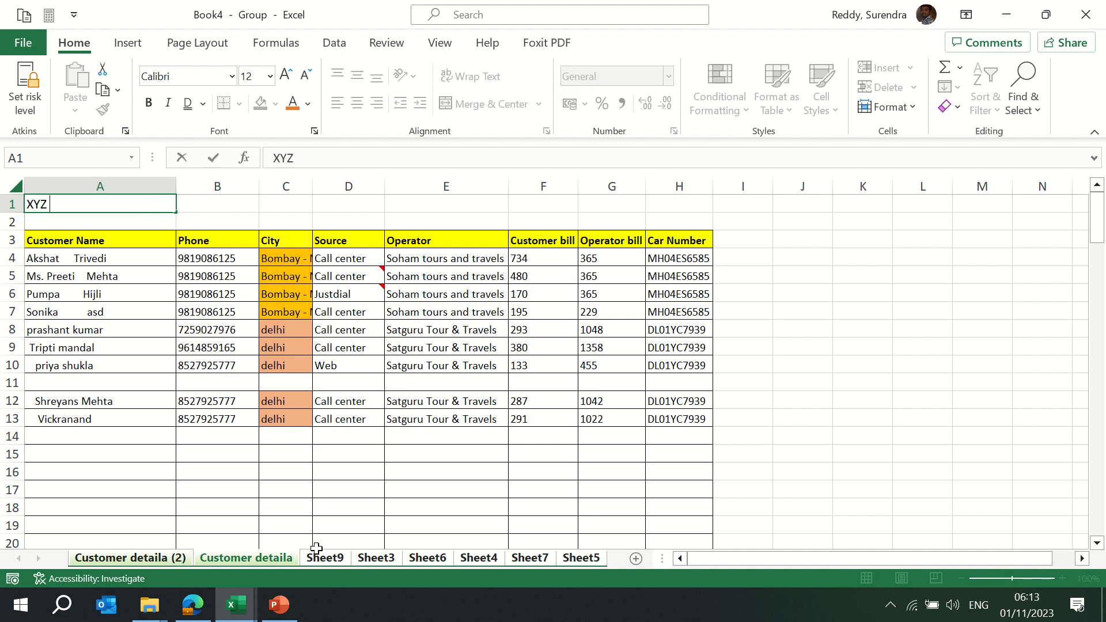
type(" Limited")
key("ctrl+Return")
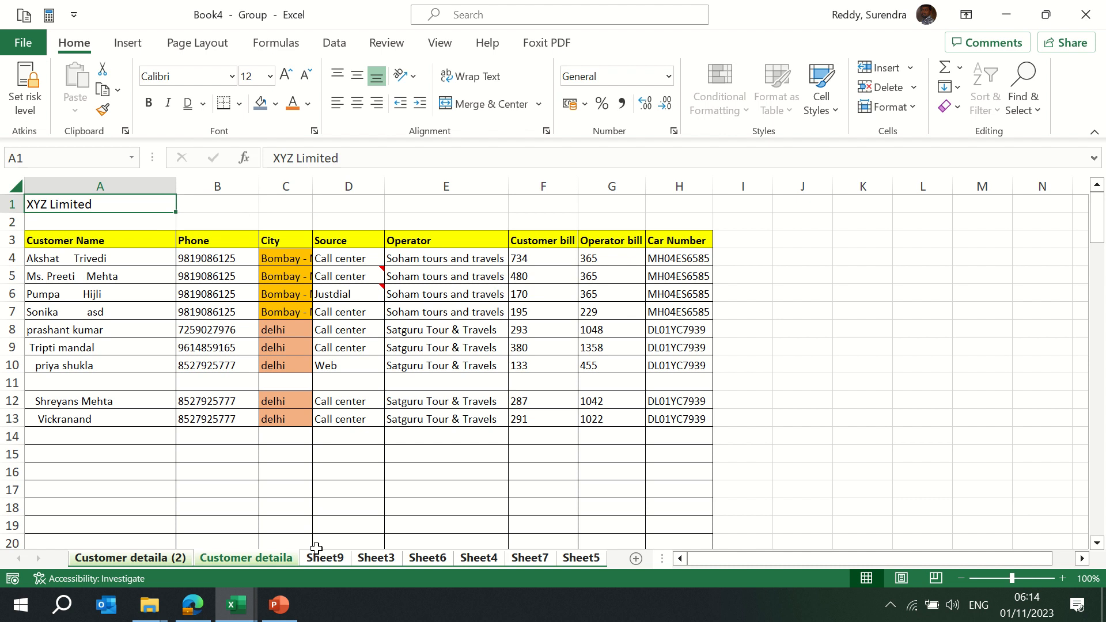
key("shift+Right")
key("shift+Right")
key("shift+Right")
key("shift+Right")
key("shift+Right")
key("shift+Right")
key("shift+Right")
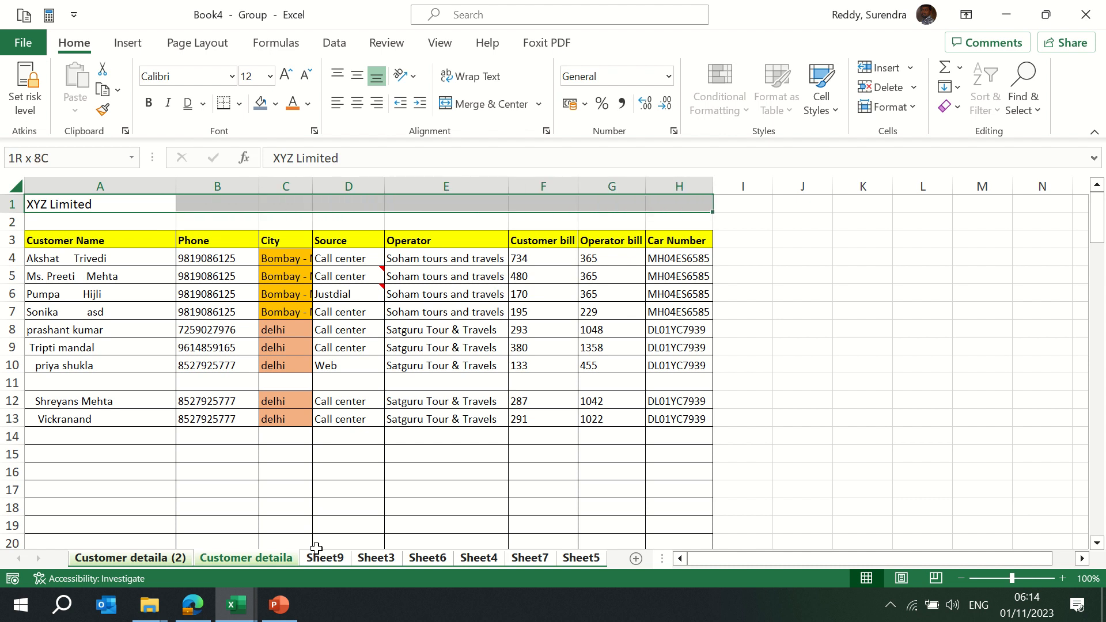
left_click(491, 104)
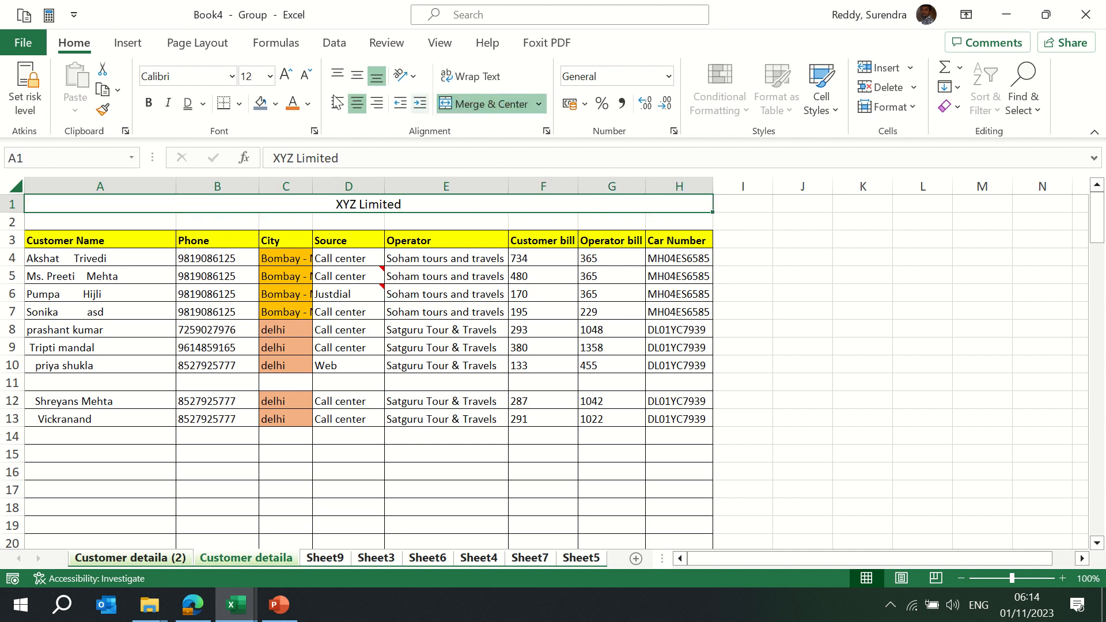
Format the XYZ Limited title as 20 pt bold with an orange fill
left_click(259, 76)
type("20")
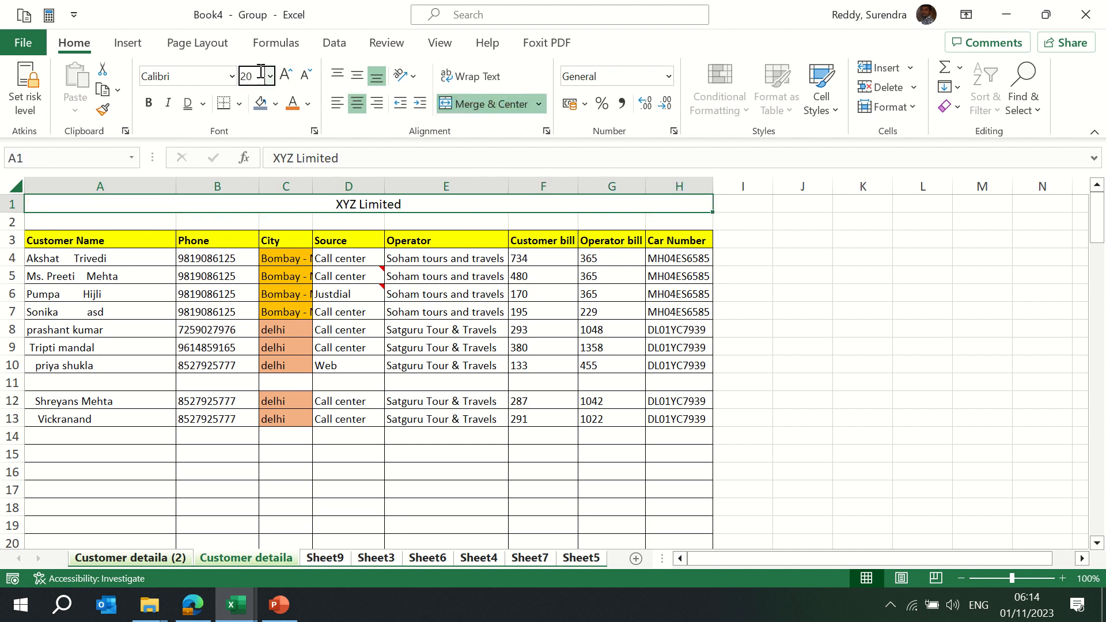
key("Return")
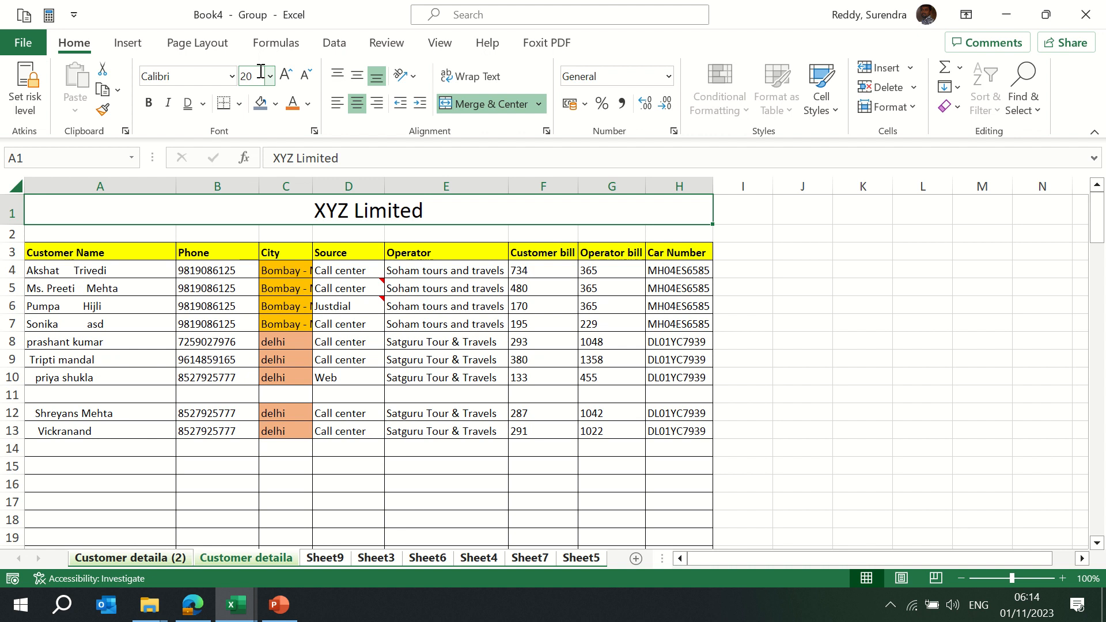
left_click(151, 104)
left_click(276, 104)
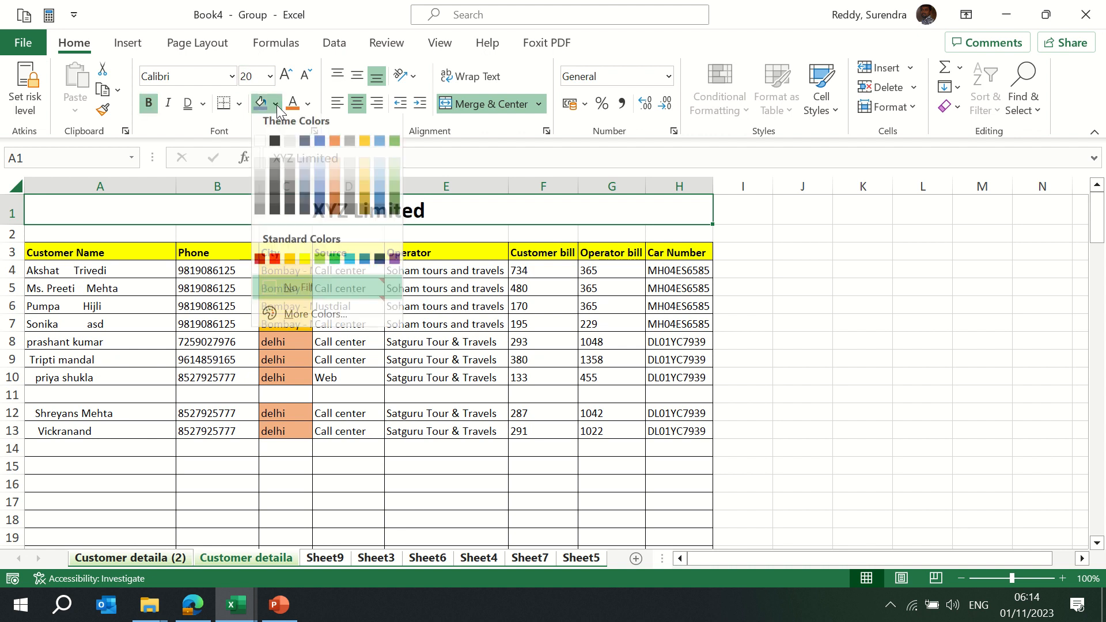
left_click(334, 145)
left_click(236, 341)
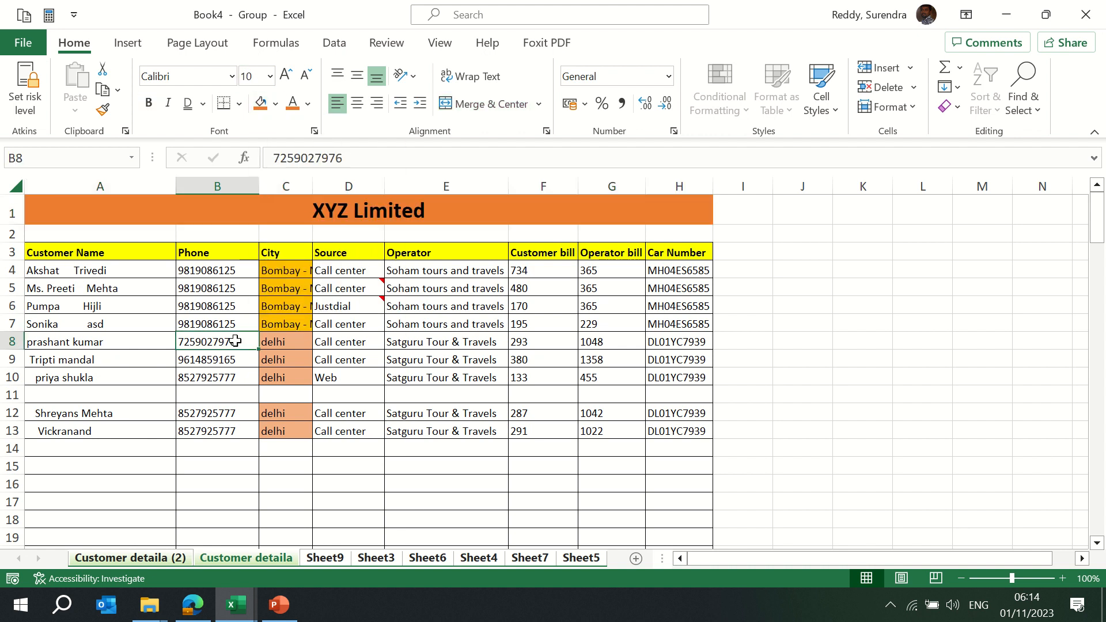
Ungroup the sheets and check the title on each, ending on Customer detaila (2)
right_click(321, 559)
left_click(381, 547)
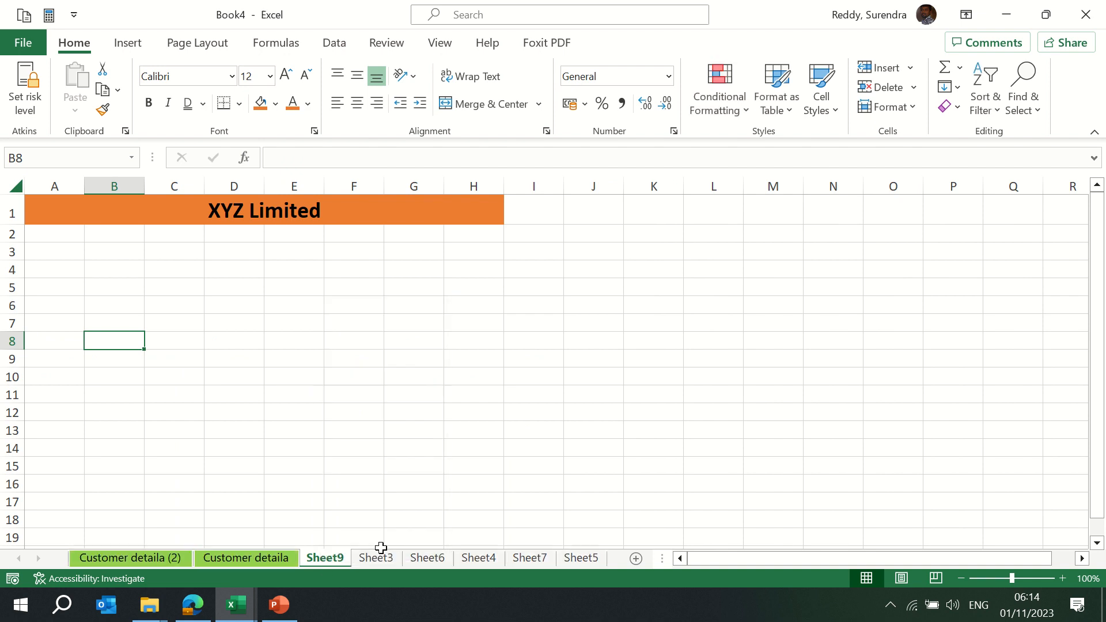
key("ctrl+Page_Down")
key("ctrl+Page_Down")
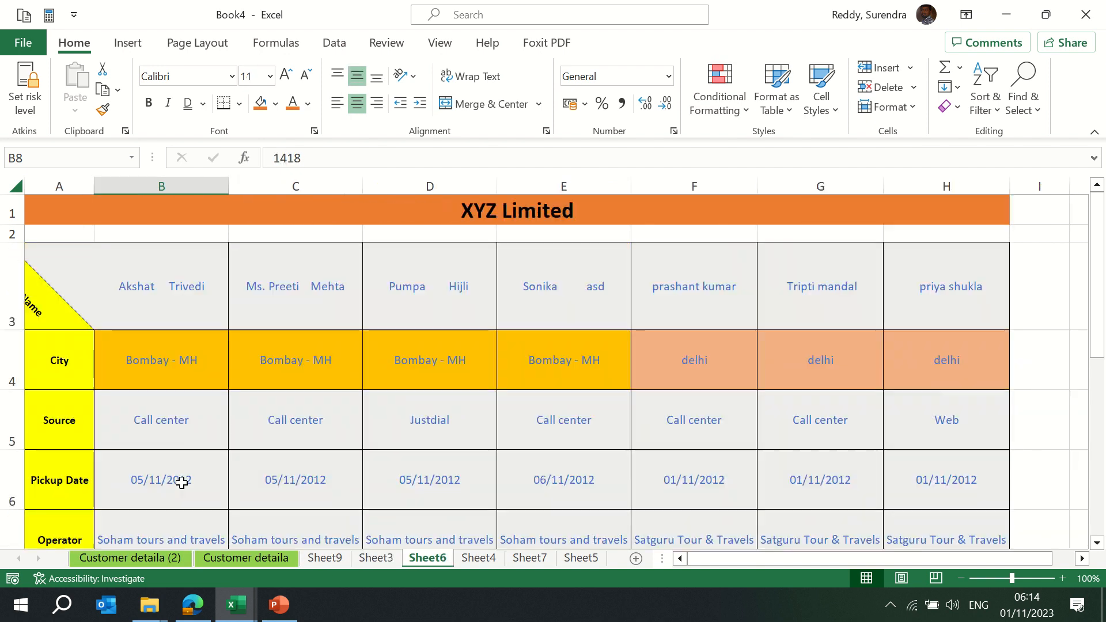
key("ctrl+Page_Down")
key("ctrl+Page_Down")
key("ctrl+Page_Down")
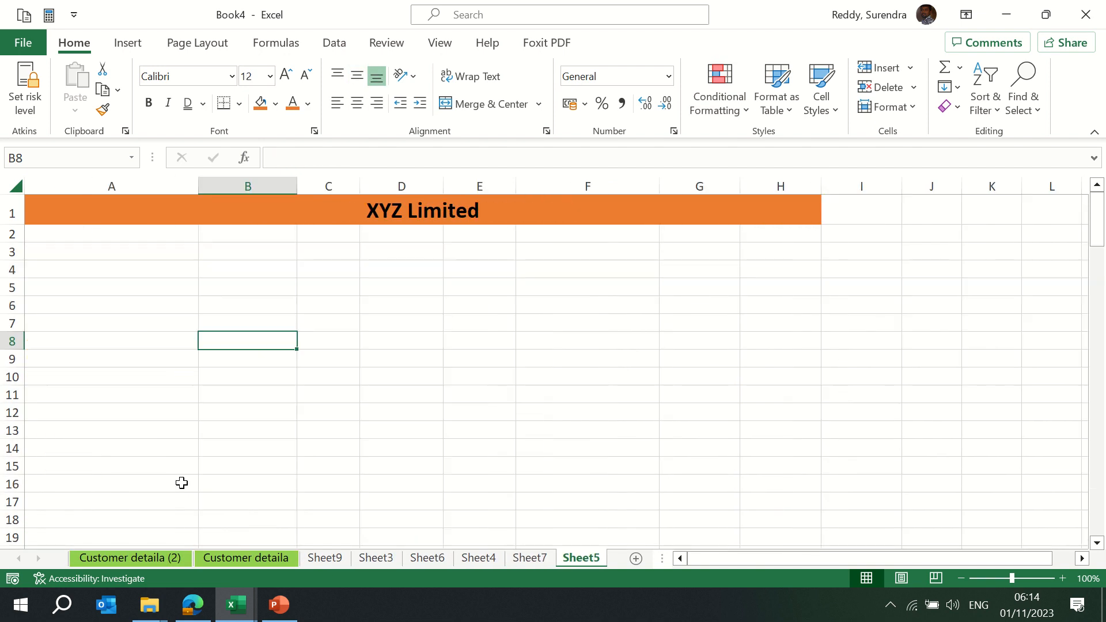
key("ctrl+Page_Up")
key("ctrl+Page_Up")
key("ctrl+Page_Up")
key("ctrl+Page_Up")
key("ctrl+Page_Up")
key("ctrl+Page_Up")
key("ctrl+Page_Up")
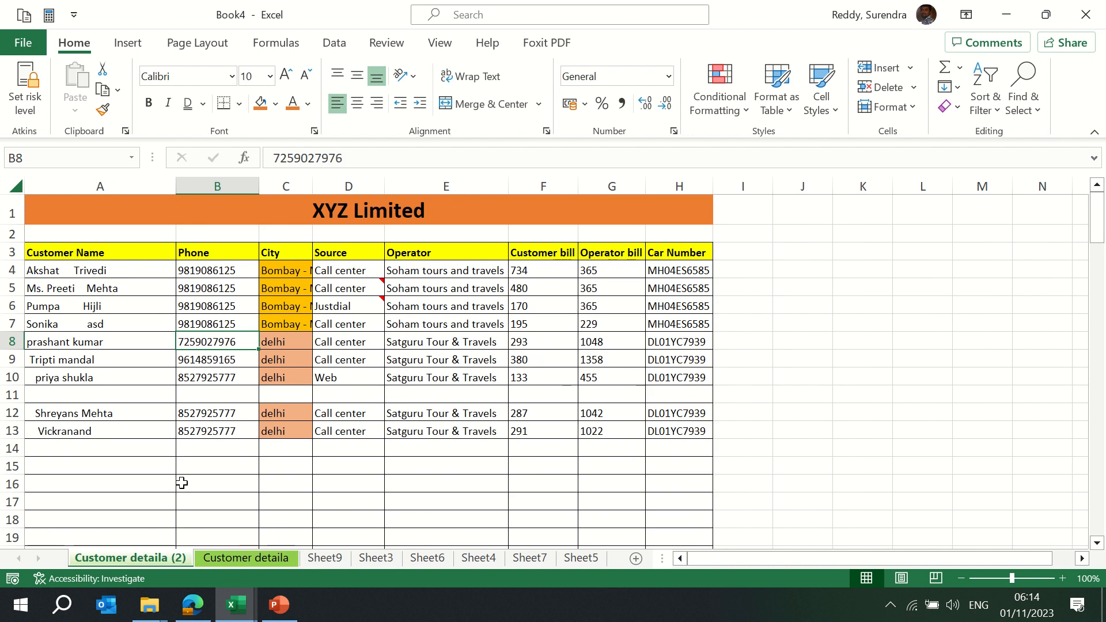
Group all sheets together again, then ungroup them
right_click(129, 559)
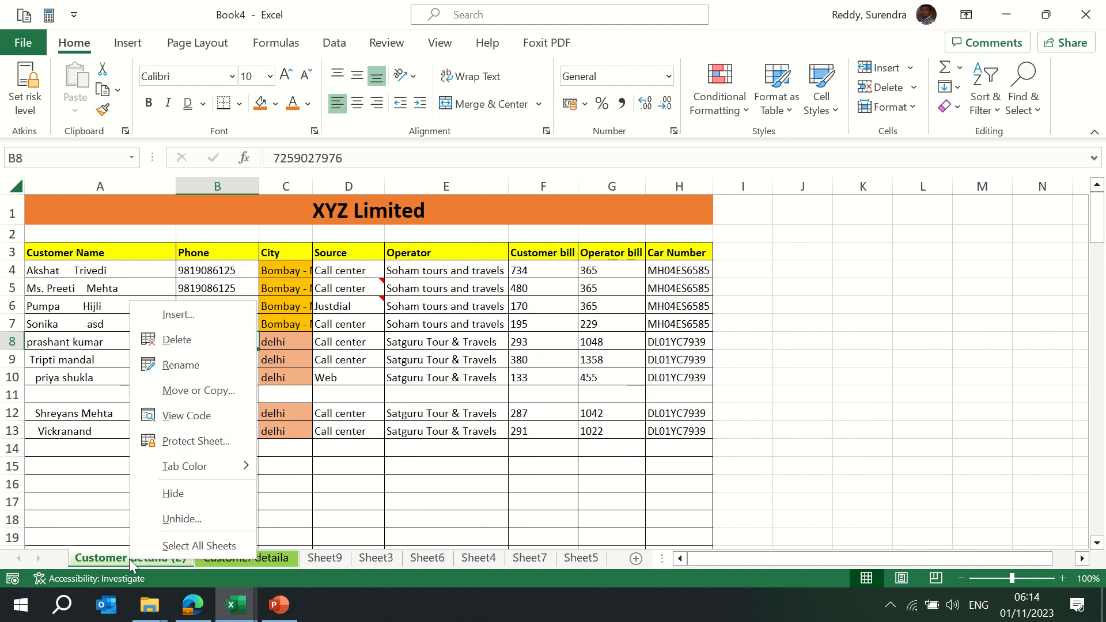
left_click(183, 549)
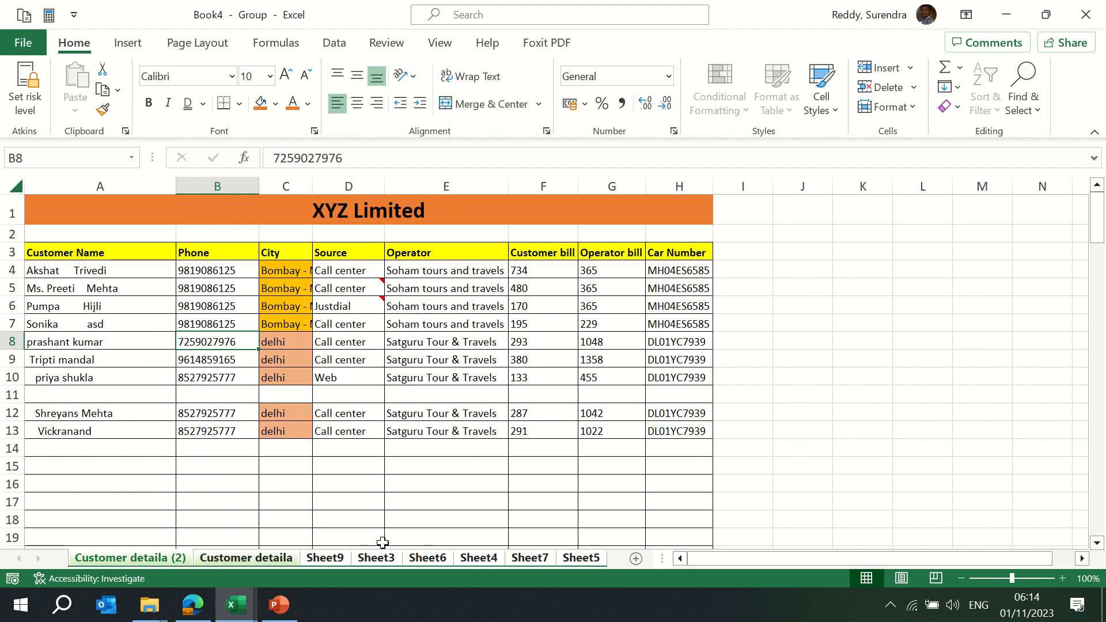
right_click(425, 556)
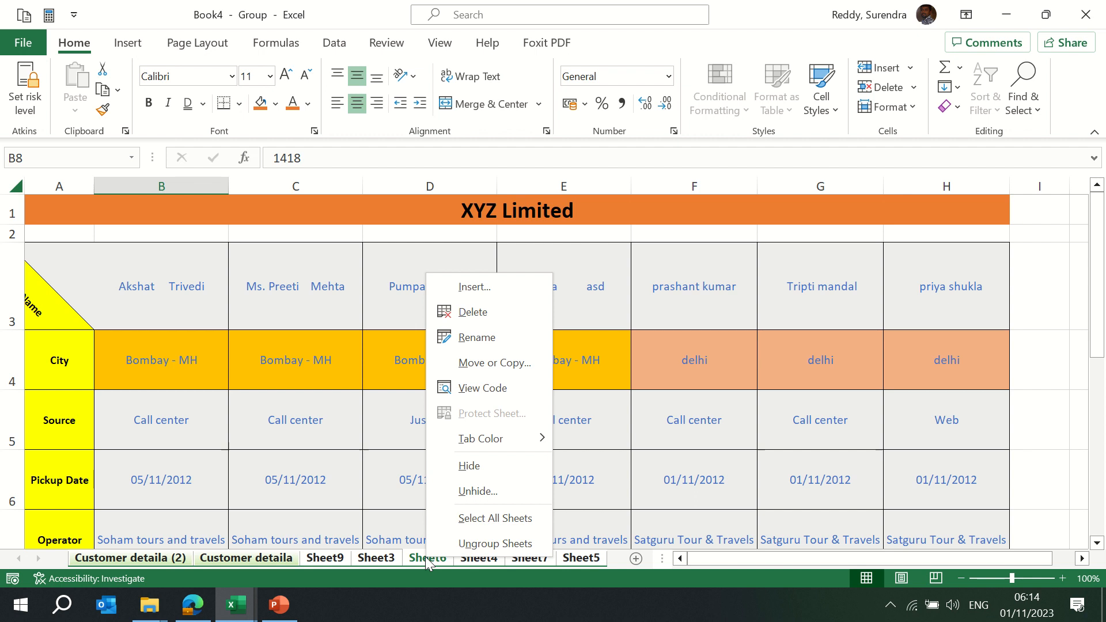
left_click(494, 545)
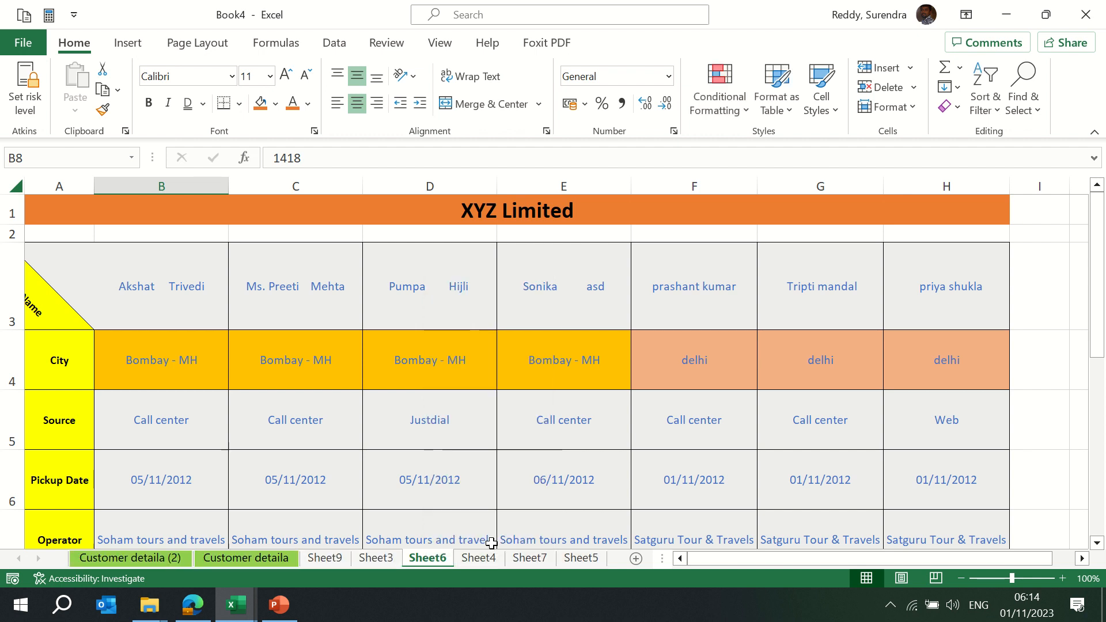
Unhide Sheet8 so its S No column is displayed
right_click(435, 561)
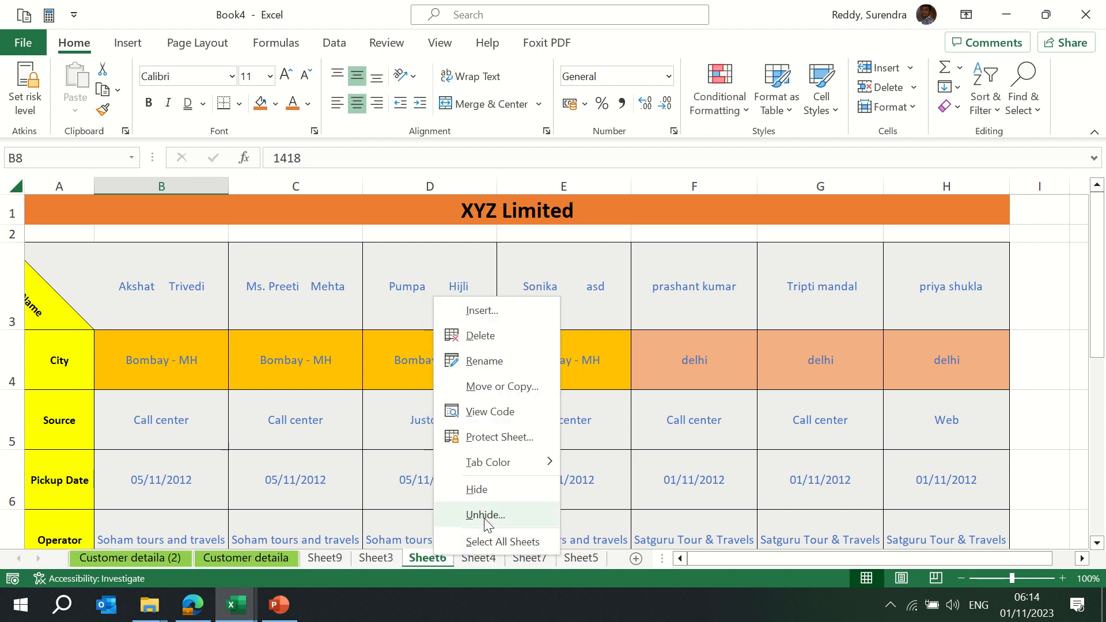
left_click(460, 510)
left_click(510, 563)
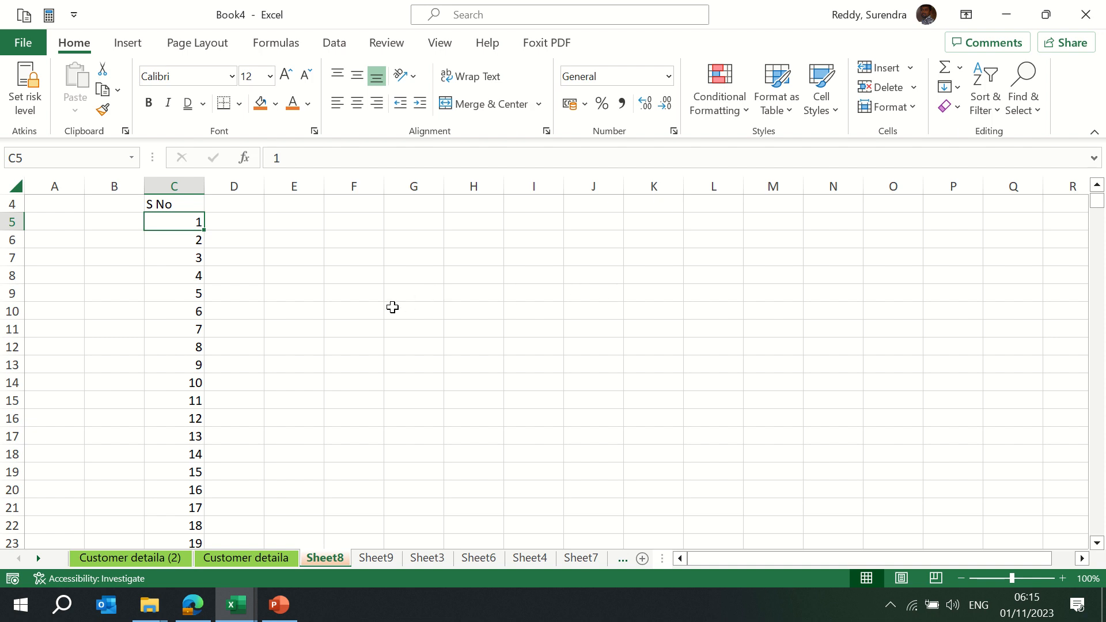
mouse_move(430, 7)
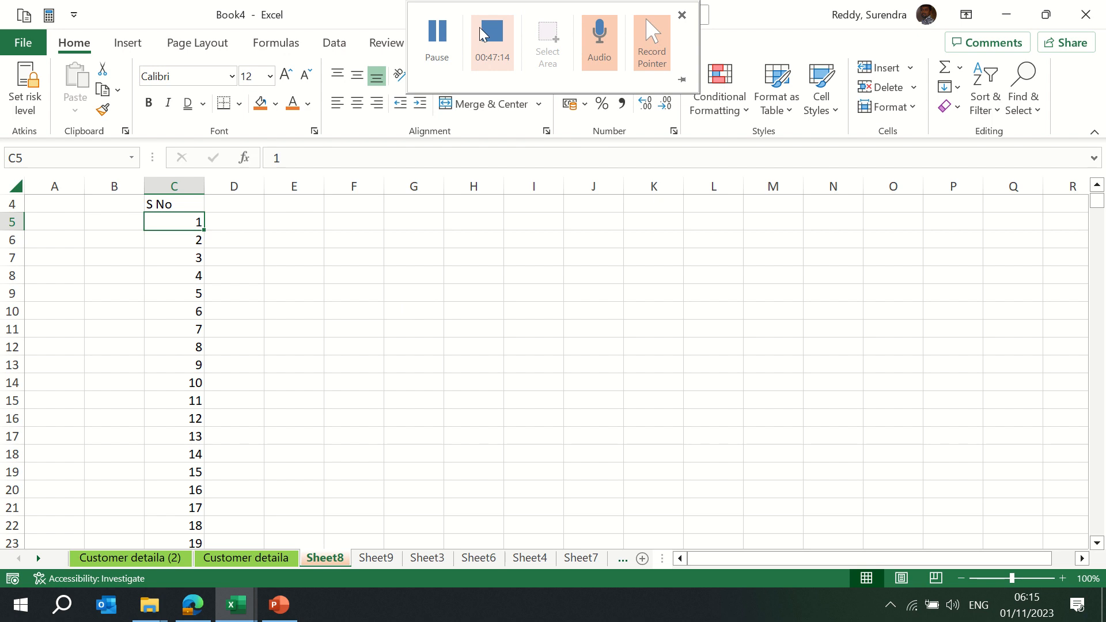